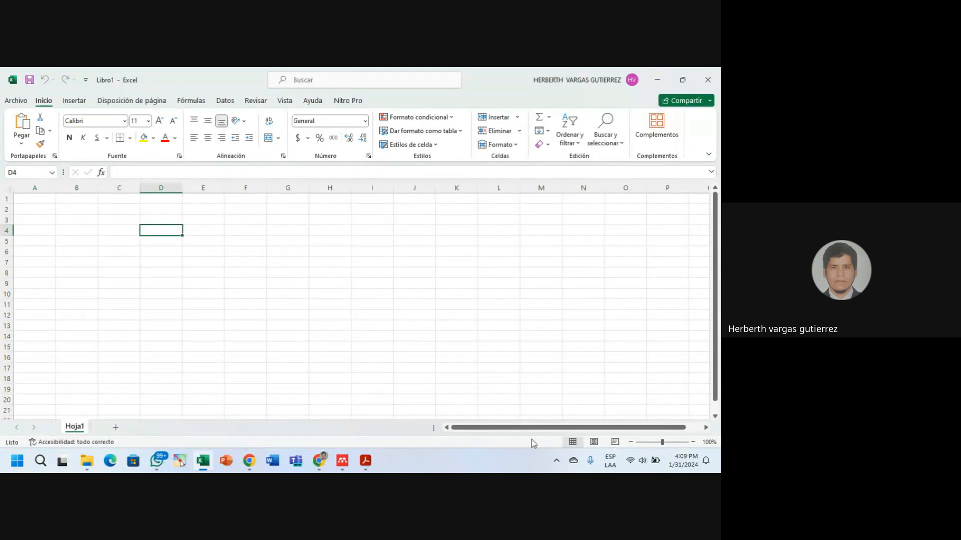
Zoom in on the sheet and select cell B2.
left_click(693, 442)
left_click(693, 442)
left_click(693, 442)
left_click(693, 442)
left_click(693, 442)
left_click(693, 442)
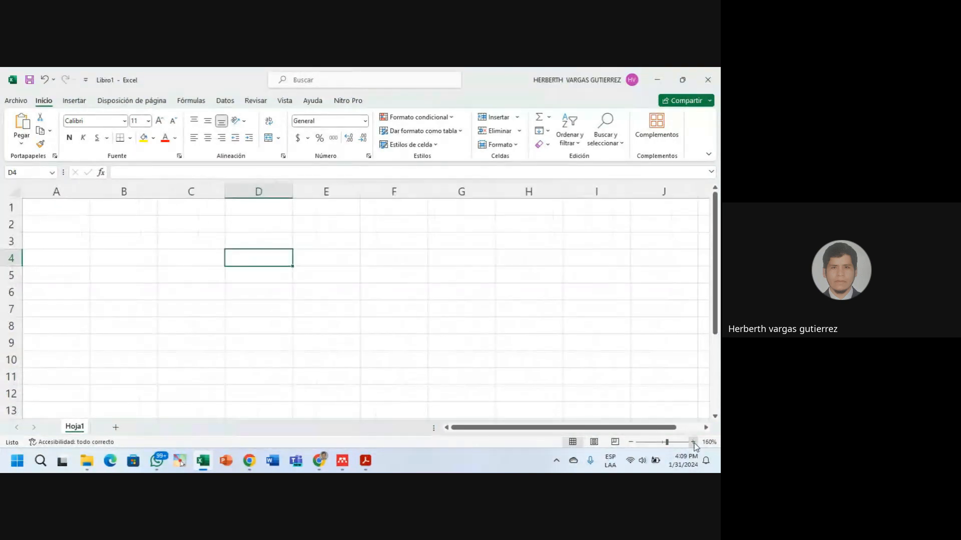
left_click(693, 442)
left_click(200, 192)
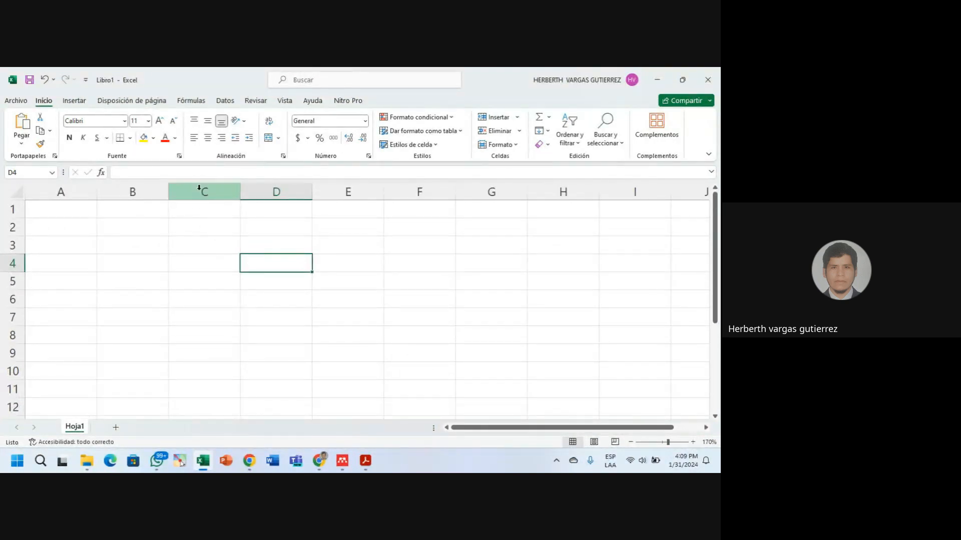
left_click(278, 300)
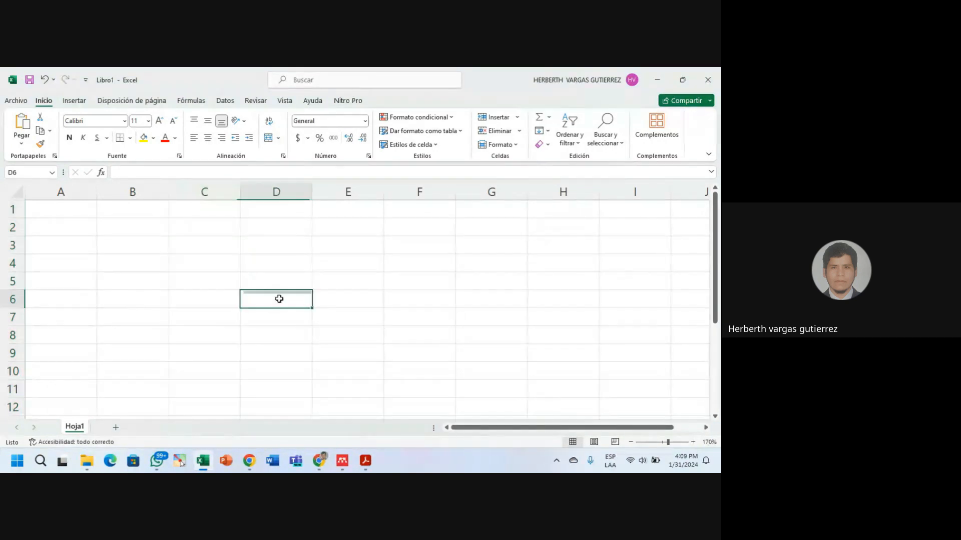
left_click(133, 191)
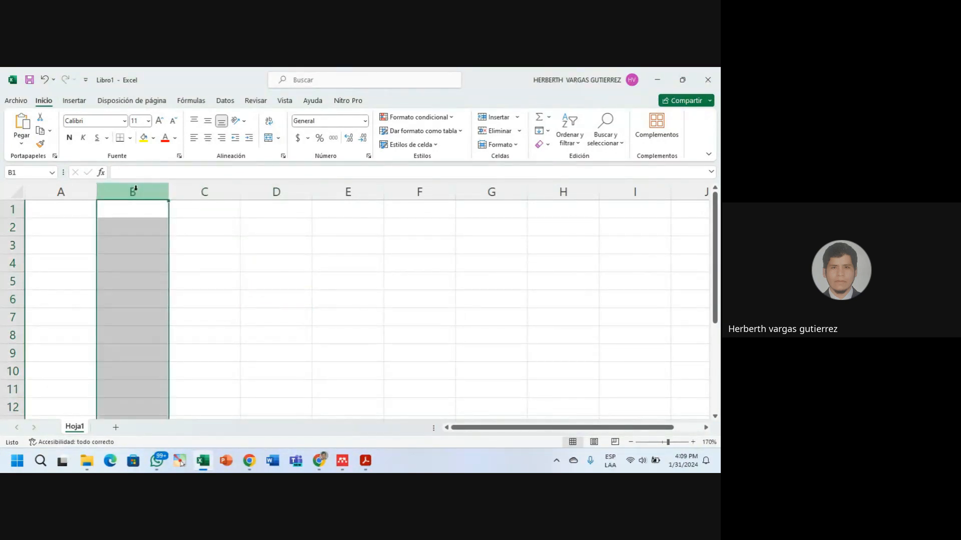
left_click(135, 227)
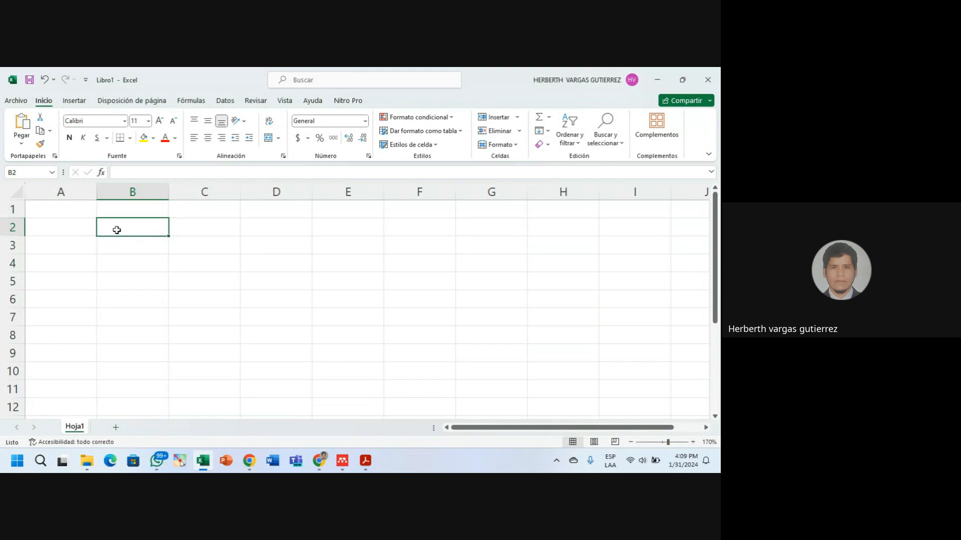
Apply a yellow fill colour to cell B2.
left_click(144, 138)
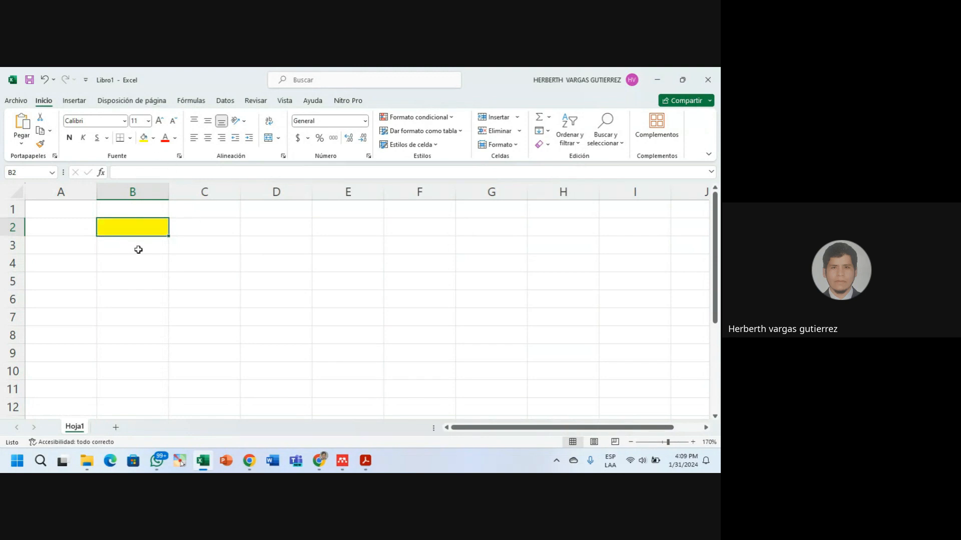
left_click(138, 249)
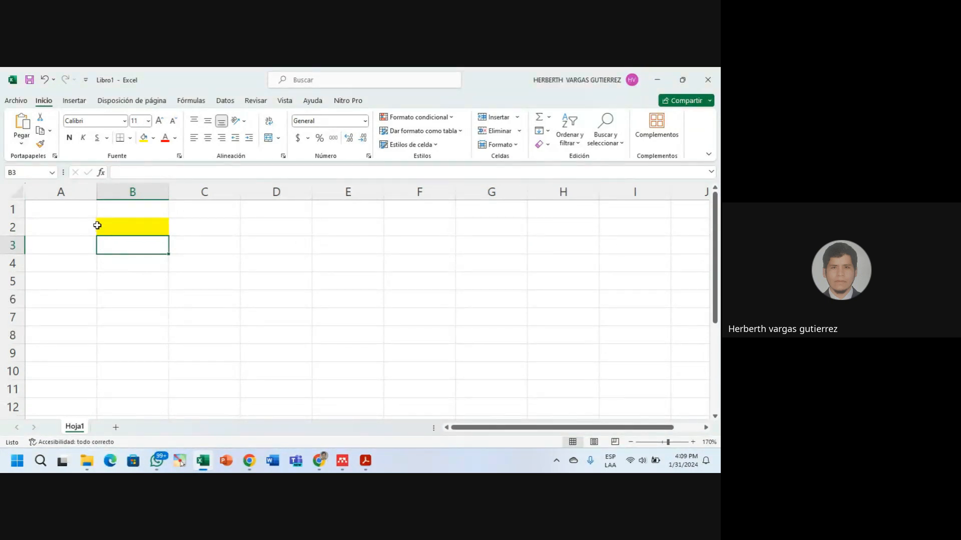
left_click(97, 226)
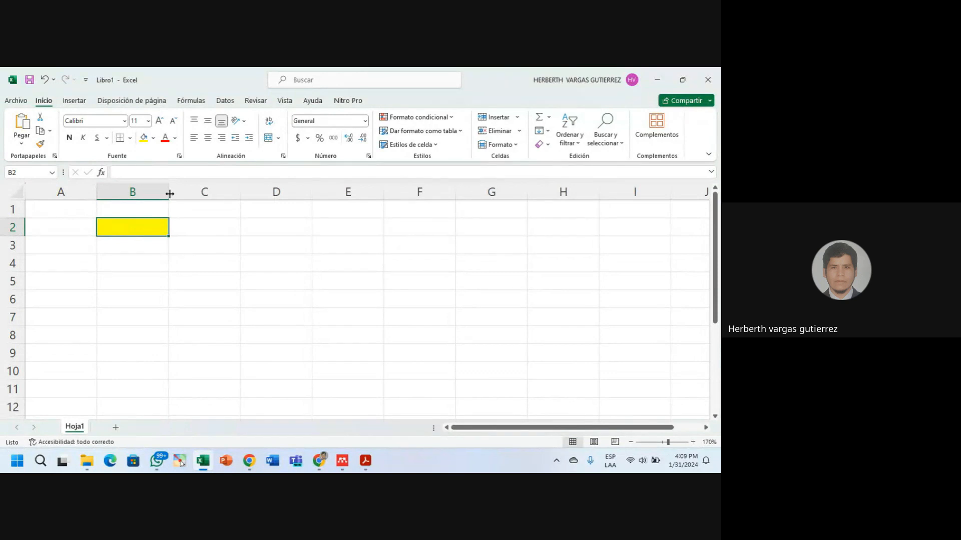
Widen column B to 22.43 by dragging its header border.
left_click_drag(169, 191, 243, 192)
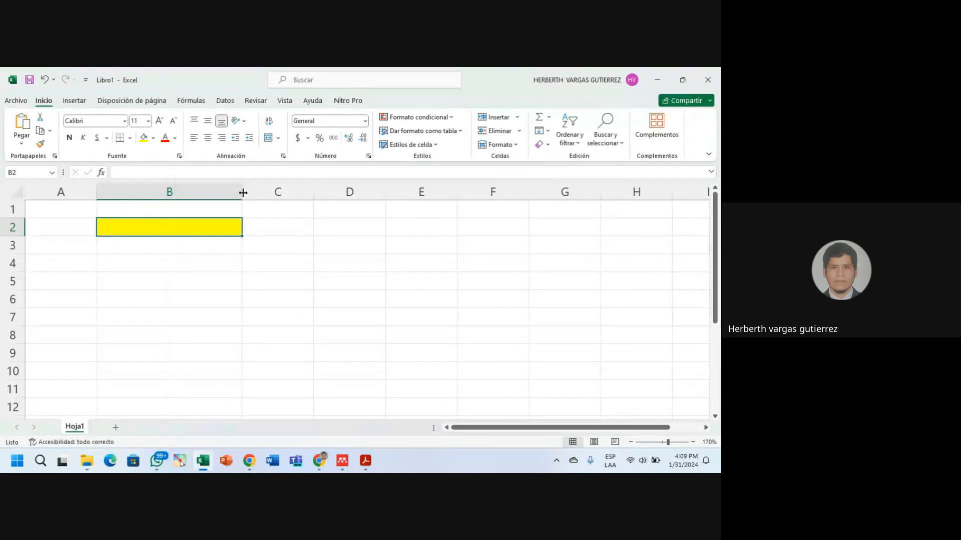
left_click(148, 189)
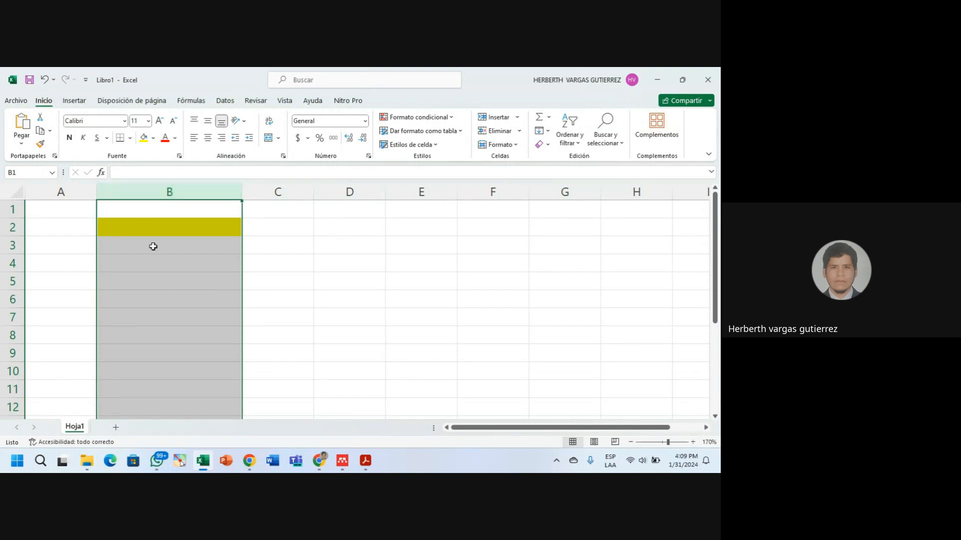
left_click(165, 228)
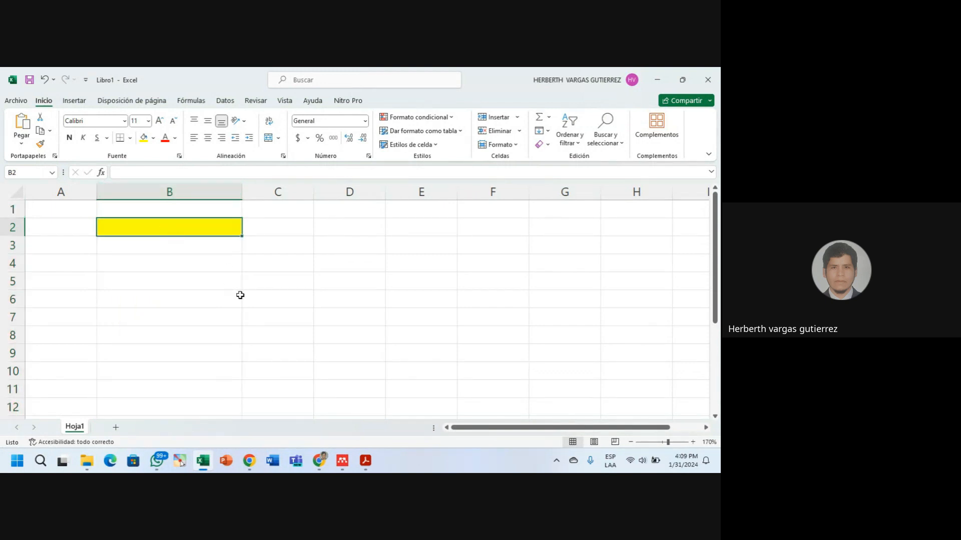
left_click(195, 188)
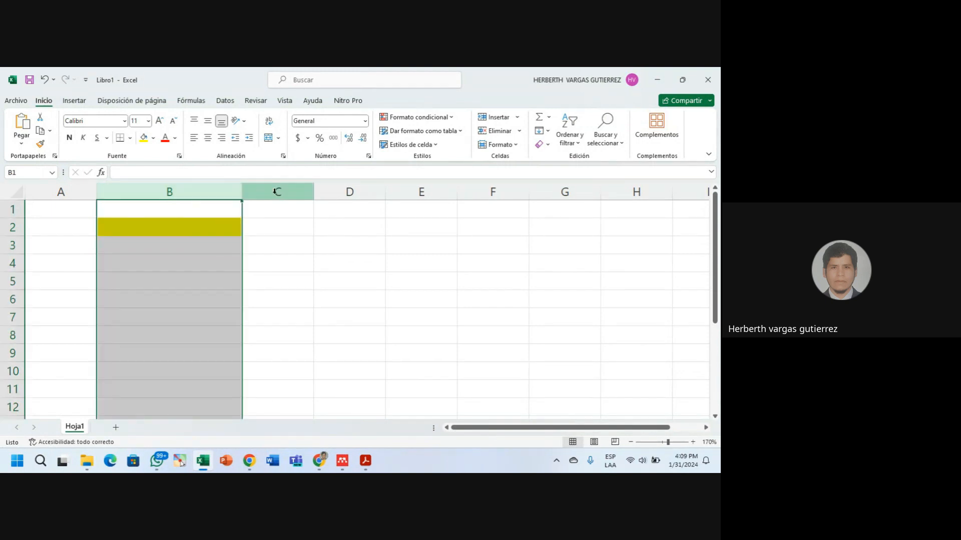
left_click(281, 192)
left_click(343, 191)
left_click(405, 192)
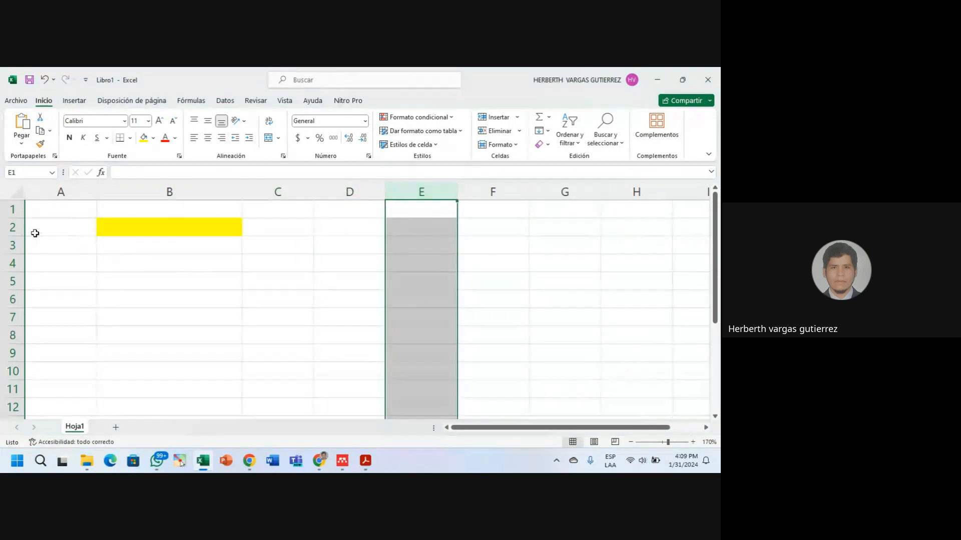
Make row 2 taller, to a height of 30.
left_click(10, 227)
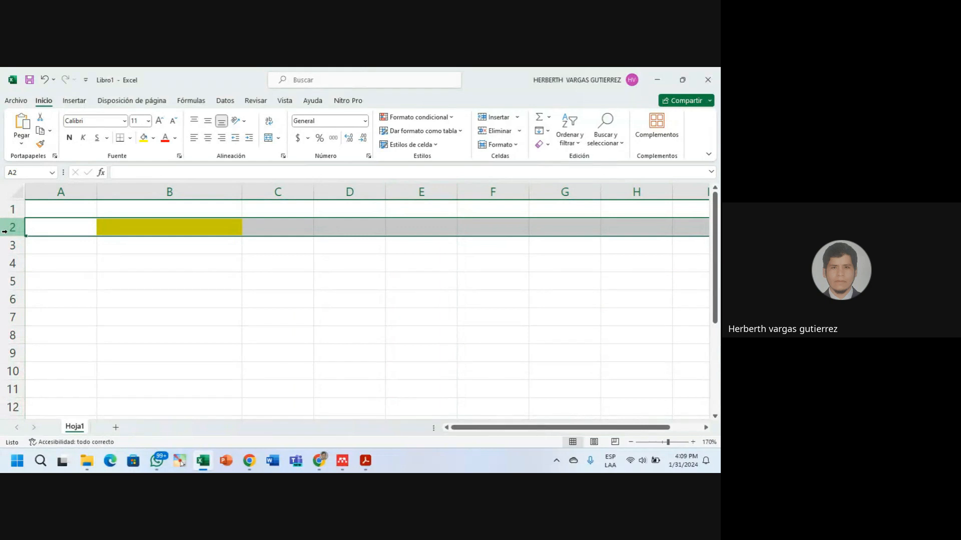
left_click(10, 244)
left_click(10, 226)
left_click(11, 211)
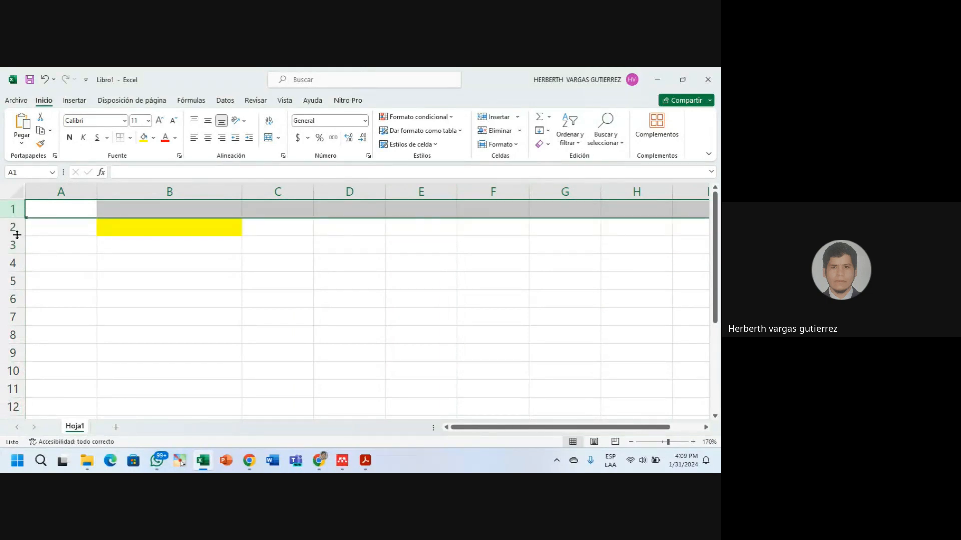
left_click_drag(16, 235, 13, 252)
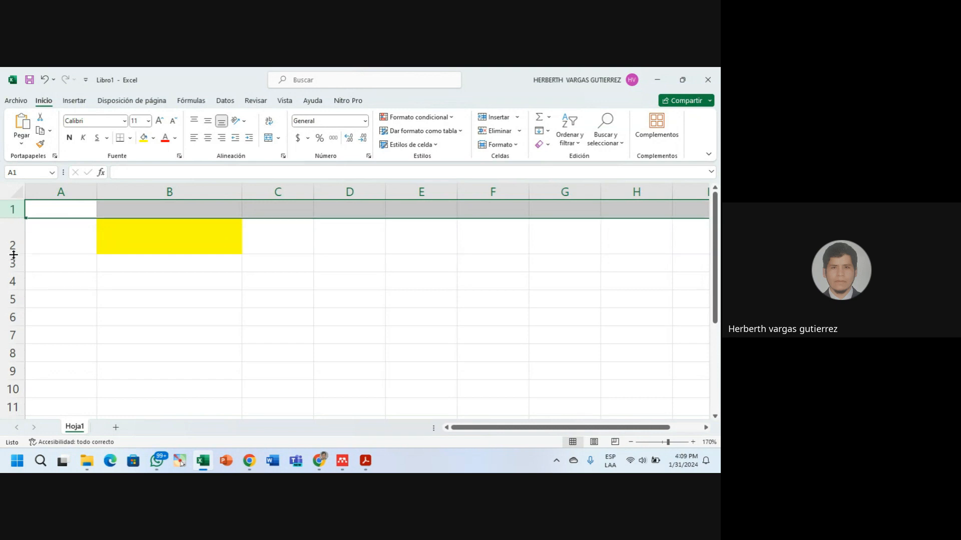
Drag cell A2 down toward B6, then reselect cell B2.
left_click(120, 296)
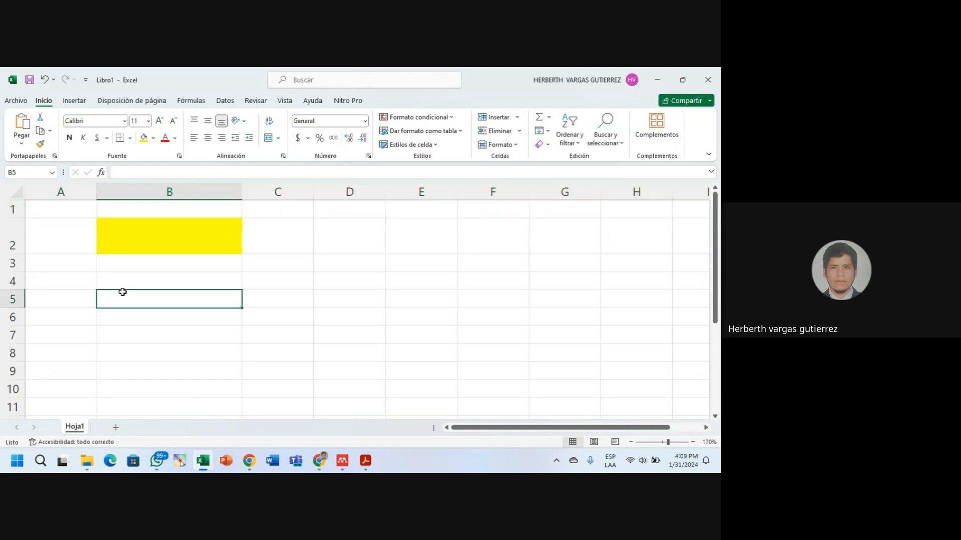
left_click(29, 248)
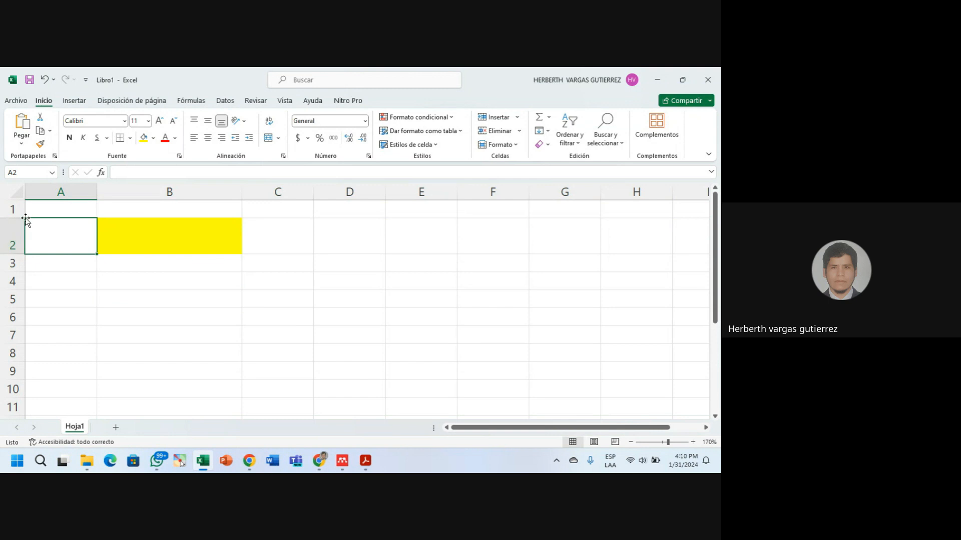
left_click_drag(26, 219, 171, 310)
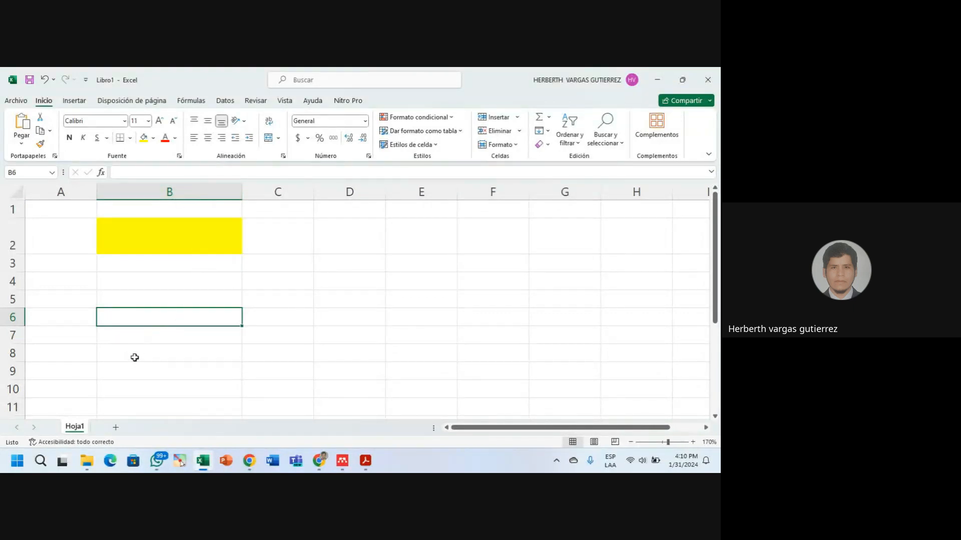
left_click(9, 235)
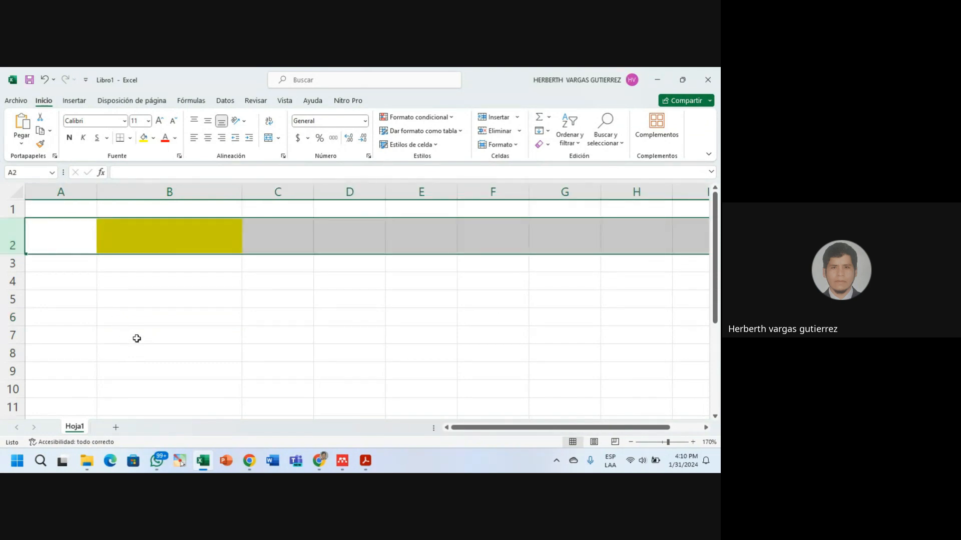
left_click(150, 300)
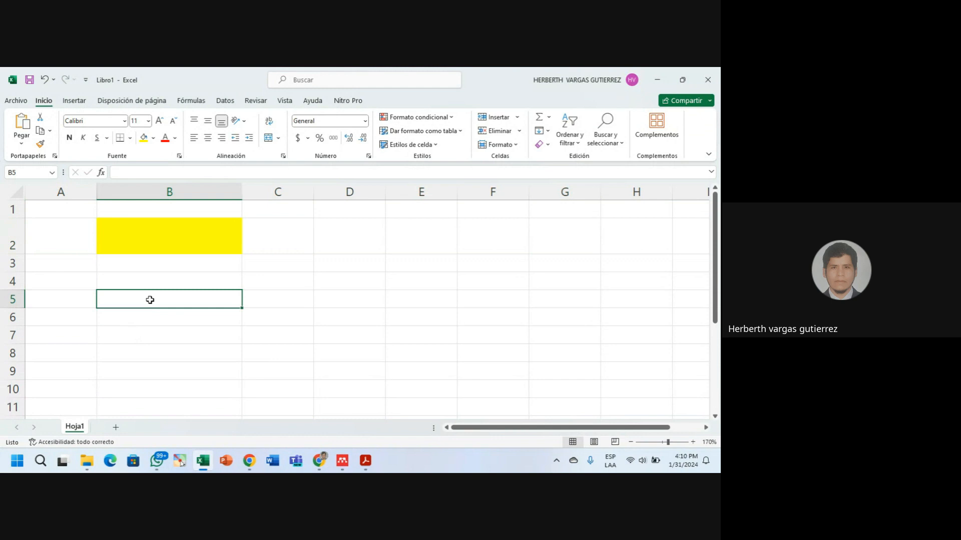
left_click(150, 192)
left_click(155, 229)
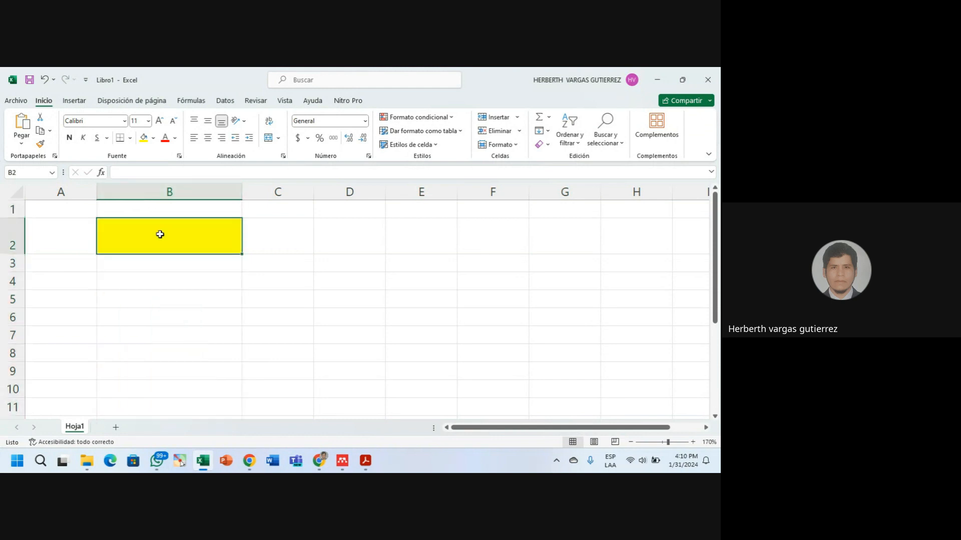
Remove the yellow fill from B2 using Sin relleno.
left_click(153, 138)
left_click(160, 255)
left_click(197, 302)
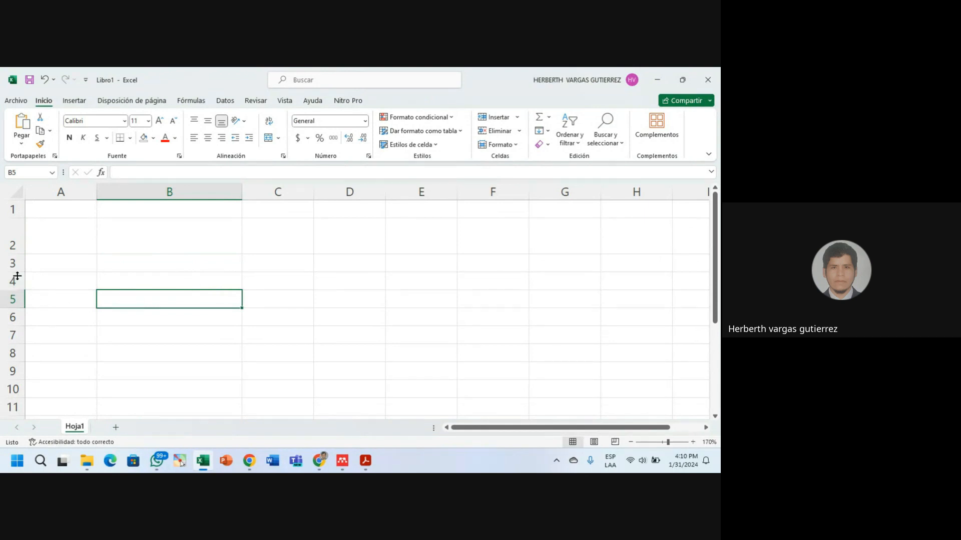
Set row 3's height to 27.75 and select rows 2 through 5.
left_click_drag(20, 274, 13, 320)
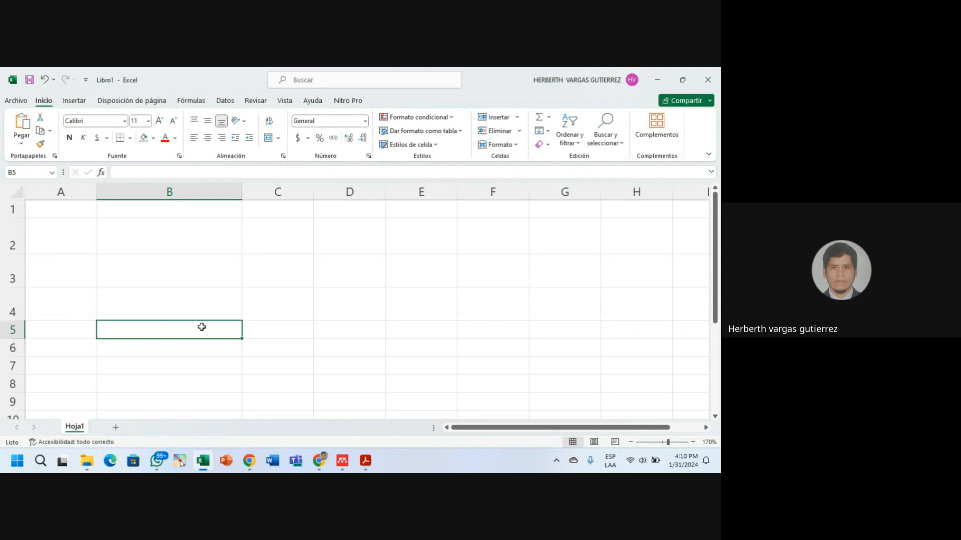
left_click(42, 243)
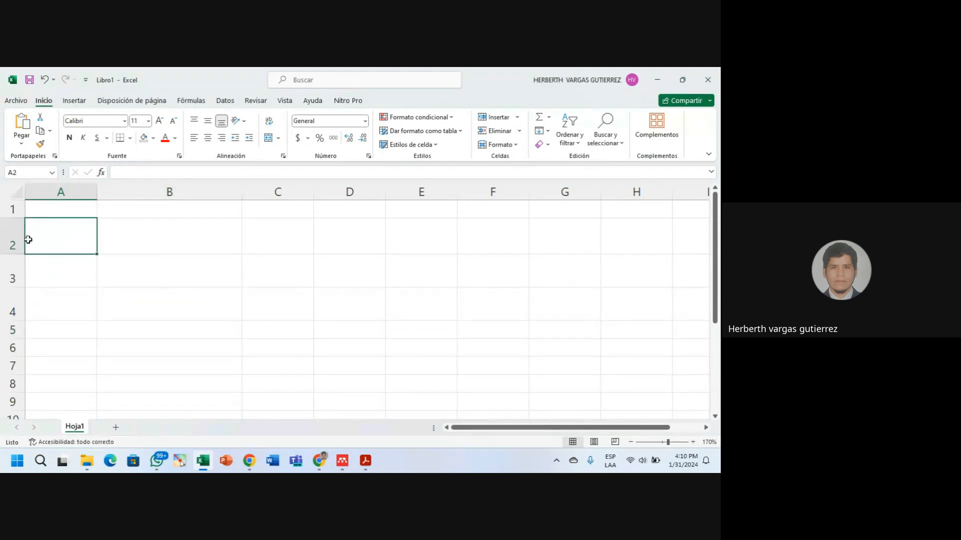
left_click_drag(2, 241, 2, 301)
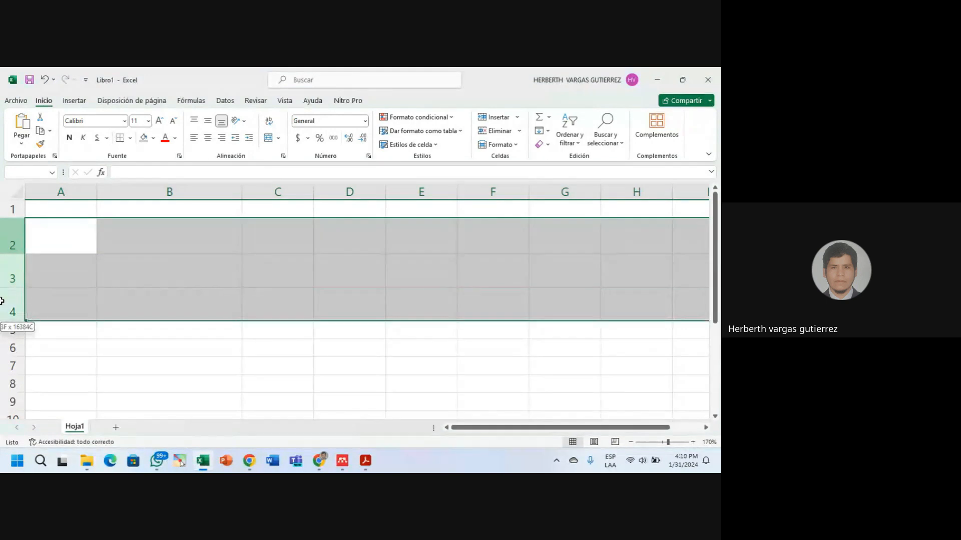
left_click(15, 244)
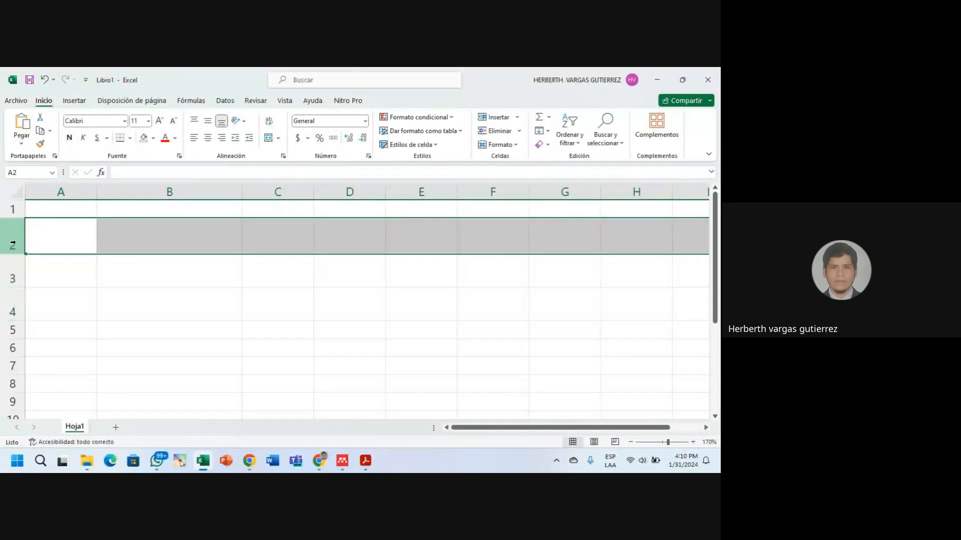
left_click_drag(16, 245, 36, 337)
left_click(55, 314)
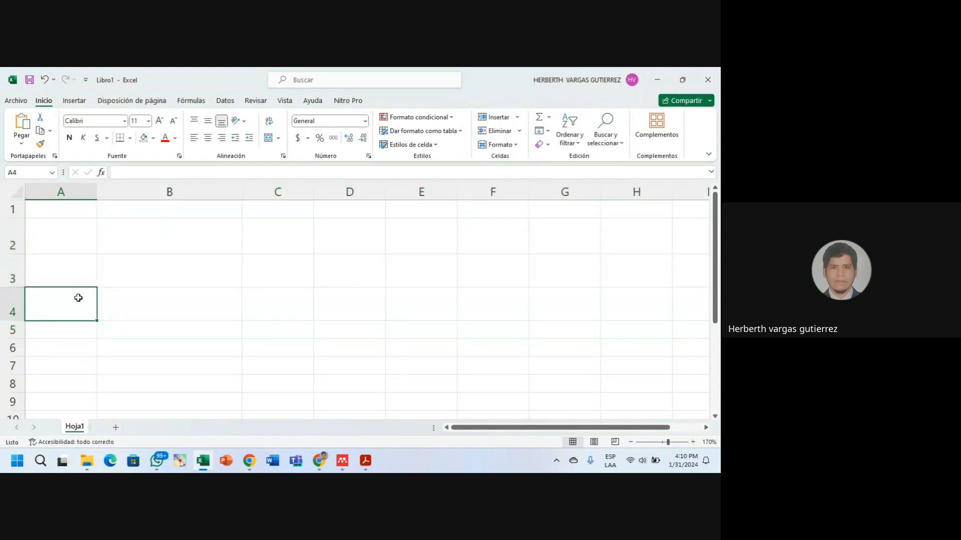
left_click(2, 239)
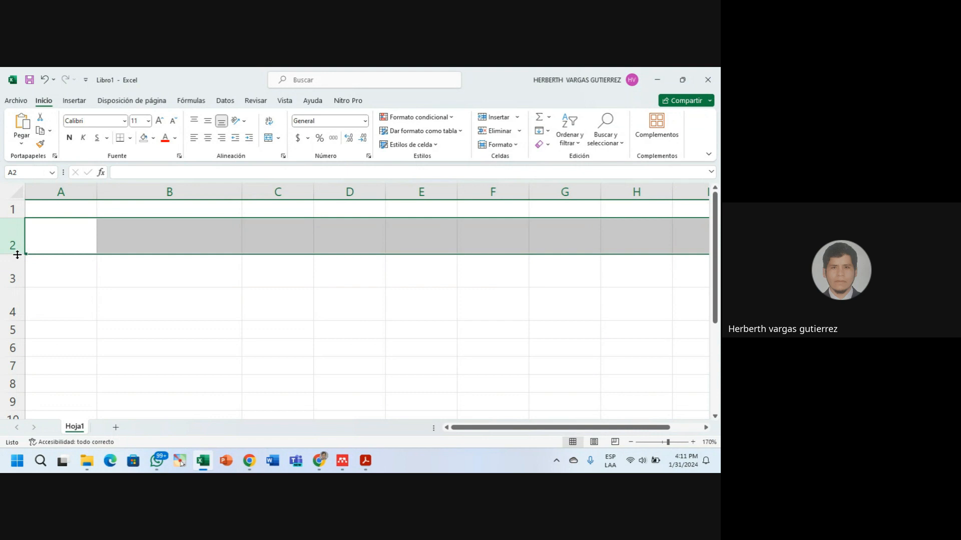
Adjust row 2's height, leaving it taller than the default rows.
left_click_drag(17, 254, 25, 289)
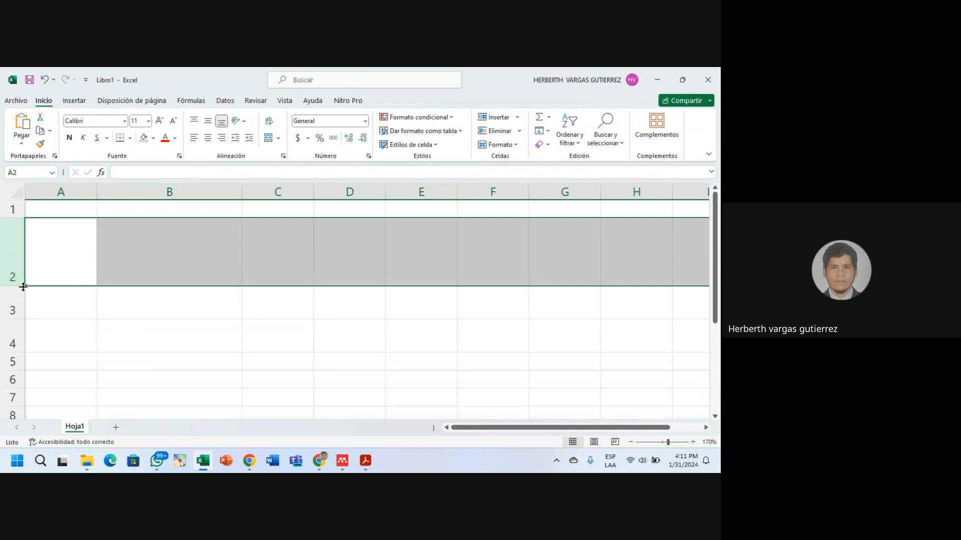
left_click_drag(23, 286, 29, 253)
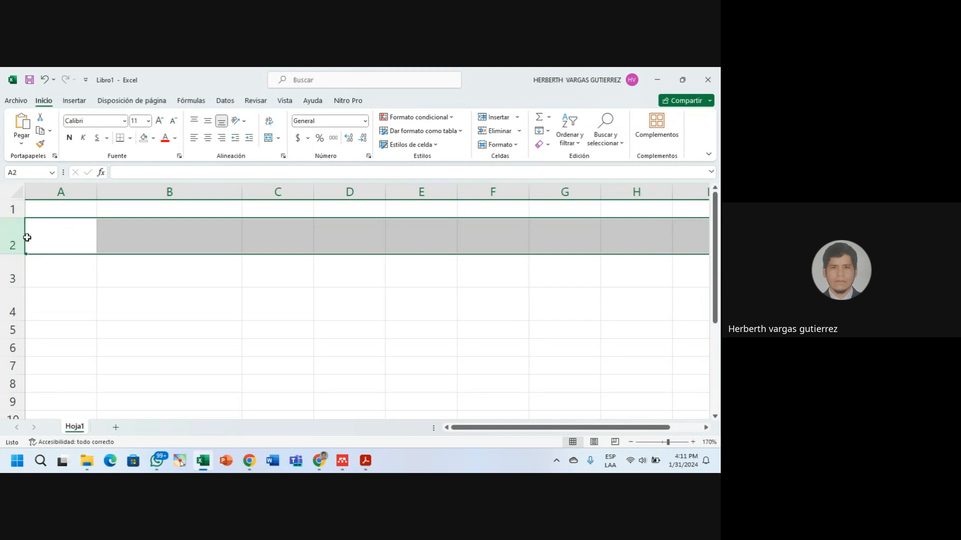
left_click_drag(14, 253, 13, 273)
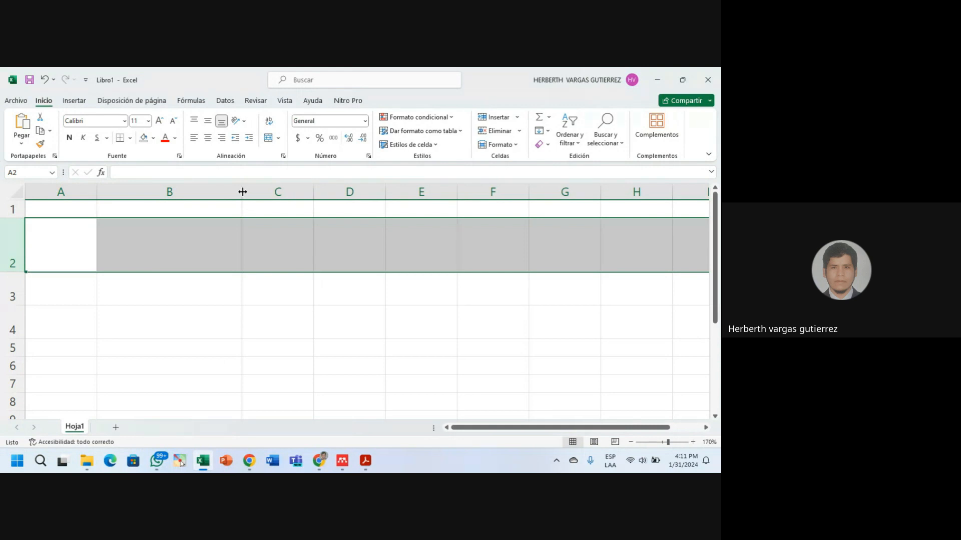
Narrow column B and select columns B through G.
left_click_drag(242, 192, 242, 192)
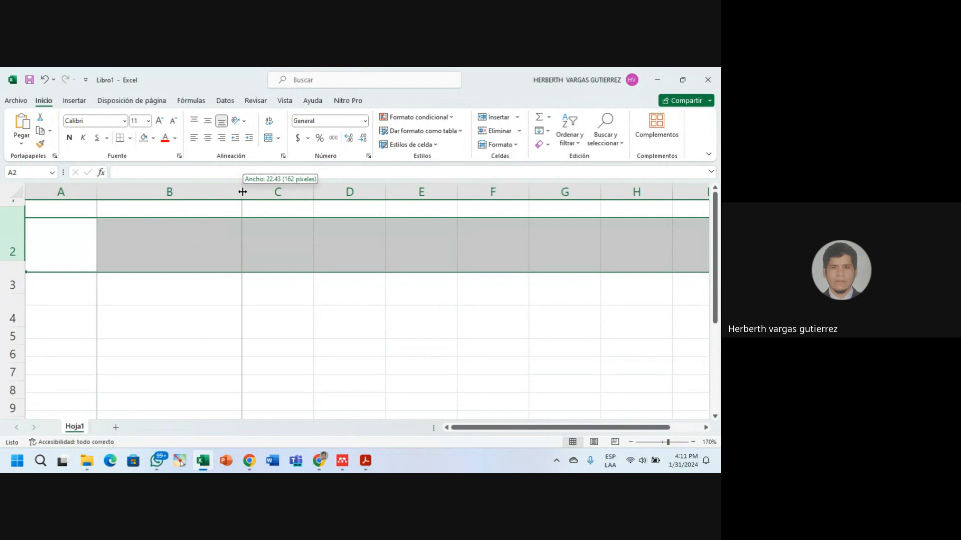
left_click_drag(242, 191, 259, 209)
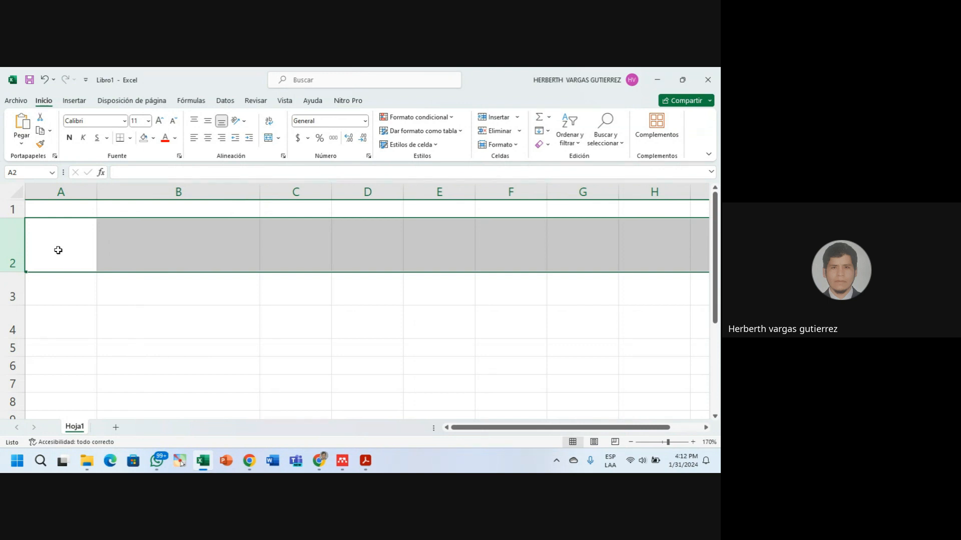
left_click_drag(176, 191, 579, 197)
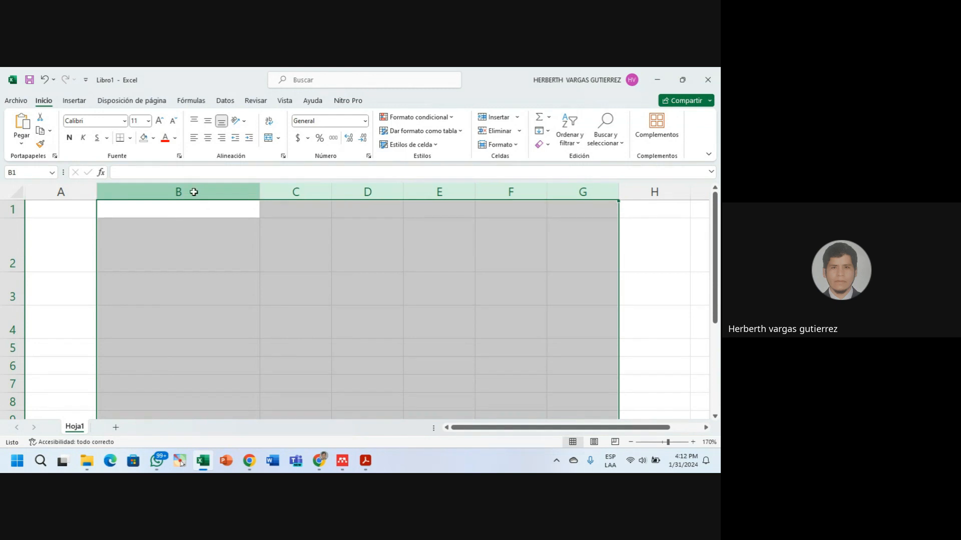
Resize the selected columns together to one width of about 9.29.
left_click_drag(194, 192, 579, 191)
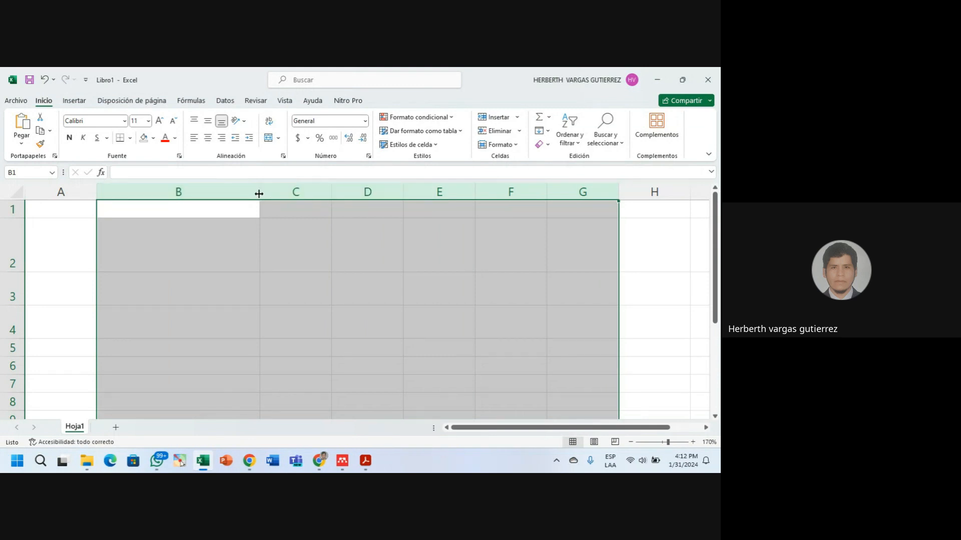
left_click_drag(259, 194, 122, 198)
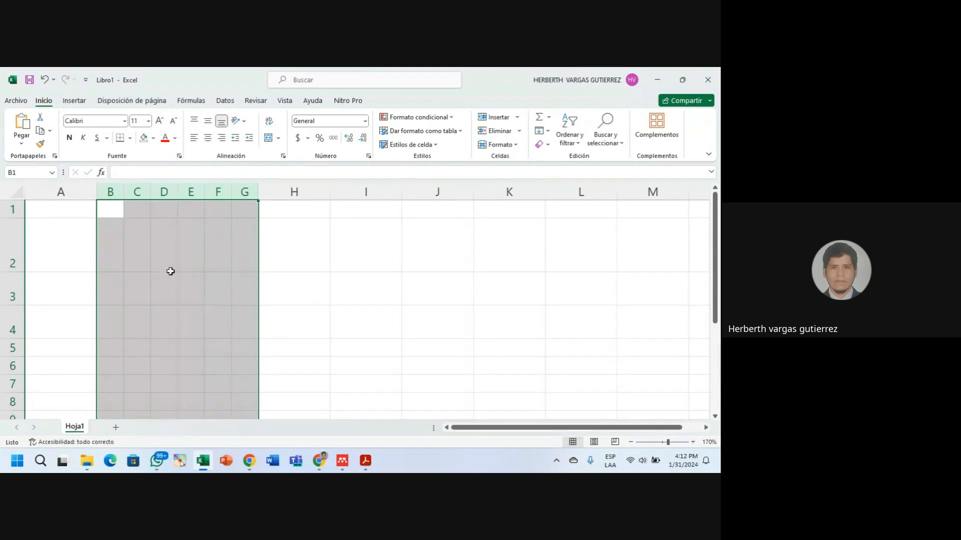
left_click_drag(124, 195, 159, 196)
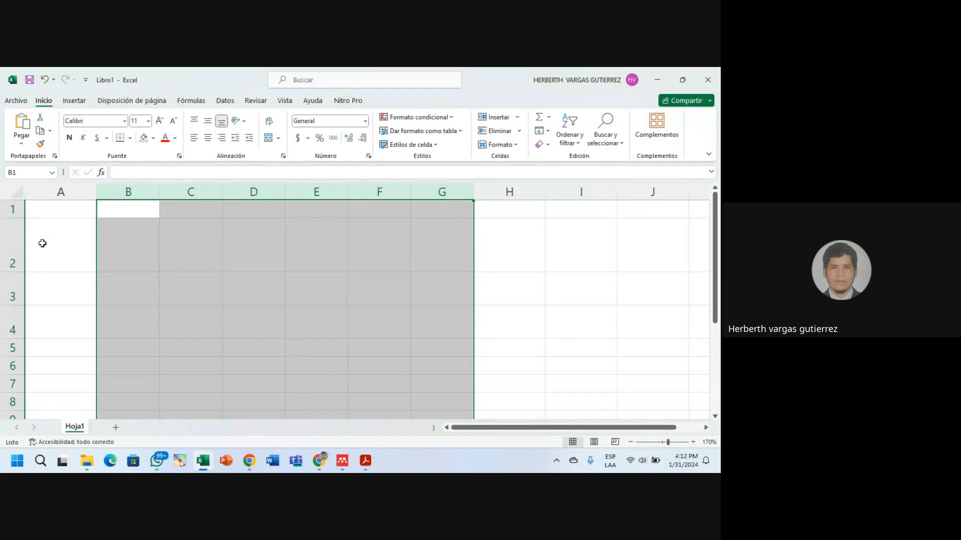
Select rows 2–7 and drag them to one equal, taller height.
left_click_drag(6, 241, 2, 357)
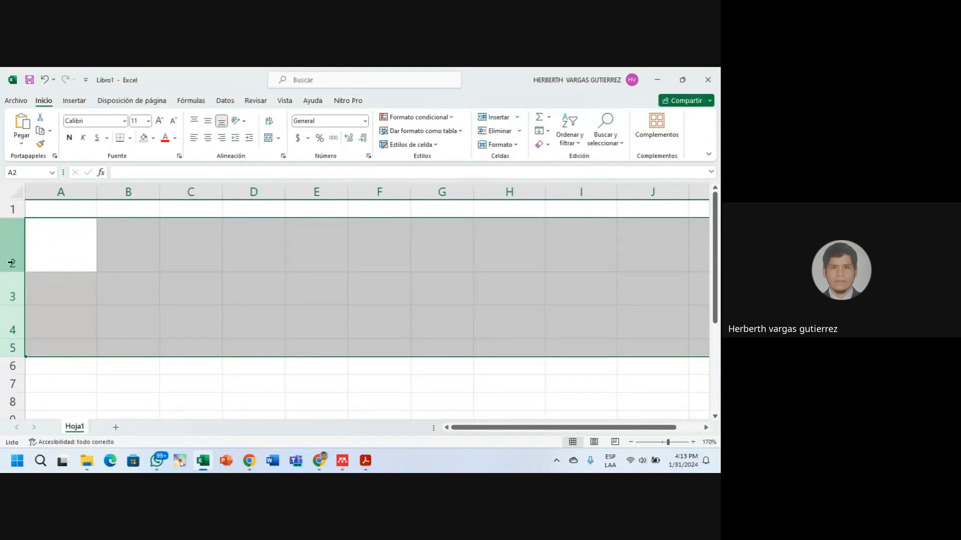
left_click_drag(5, 246, 4, 387)
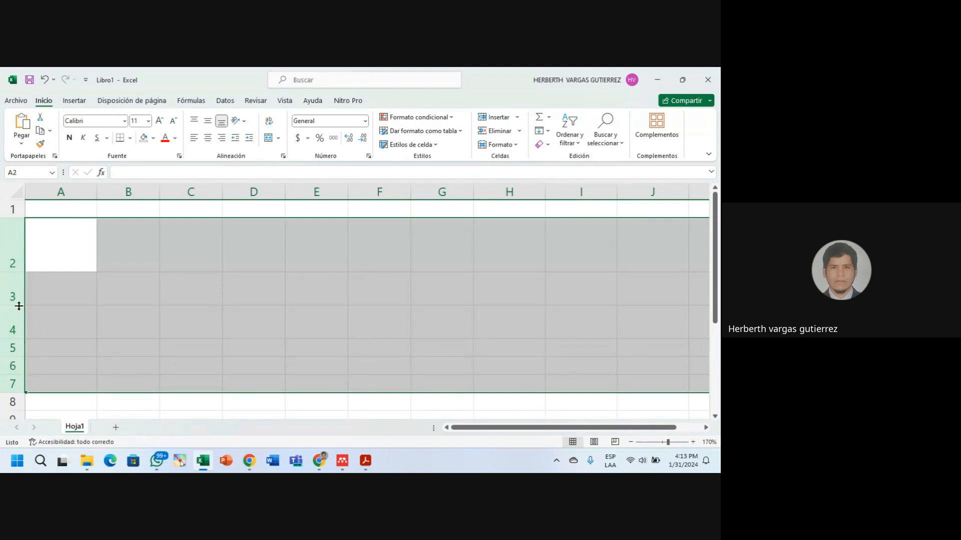
left_click_drag(19, 270, 22, 256)
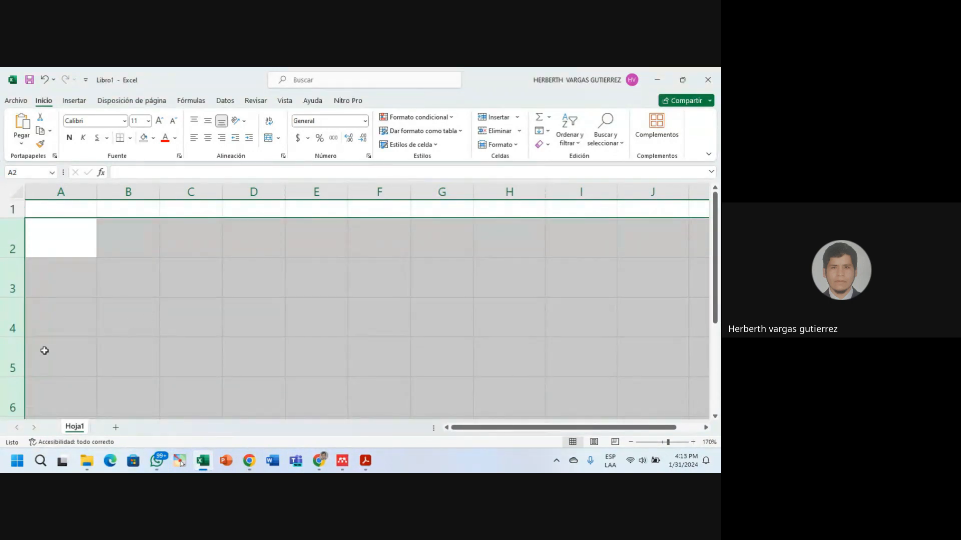
left_click_drag(19, 297, 18, 281)
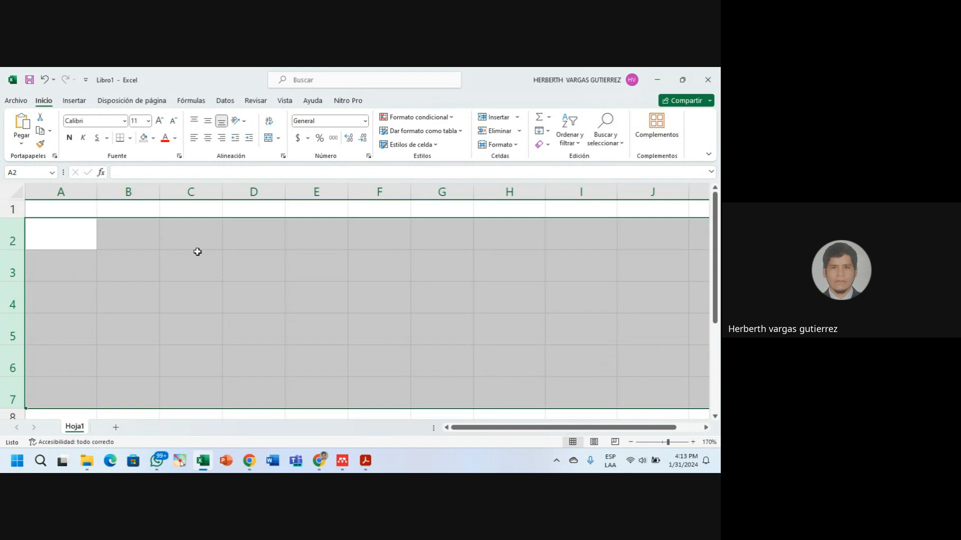
left_click(150, 192)
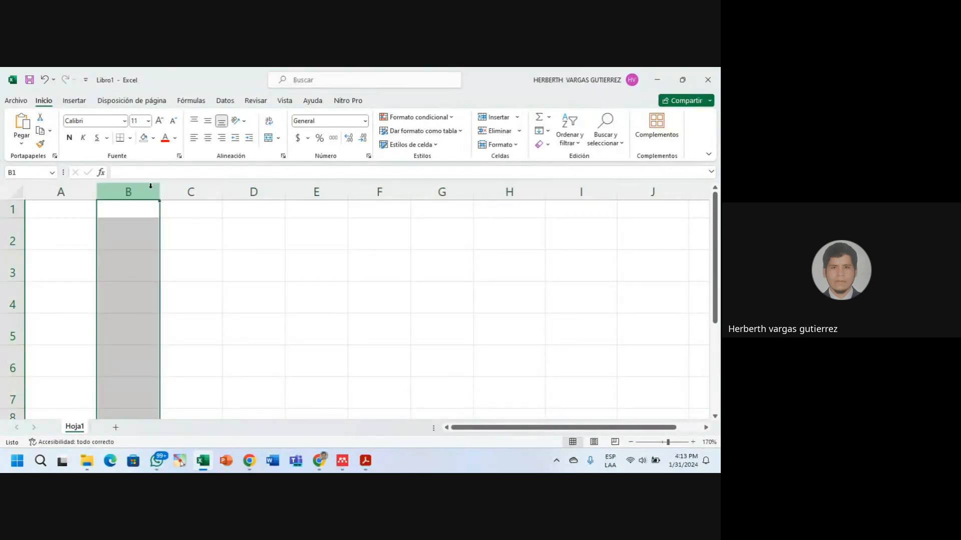
Set columns B:I to Ancho de columna 10, then narrow them to 4.
left_click_drag(139, 186, 581, 213)
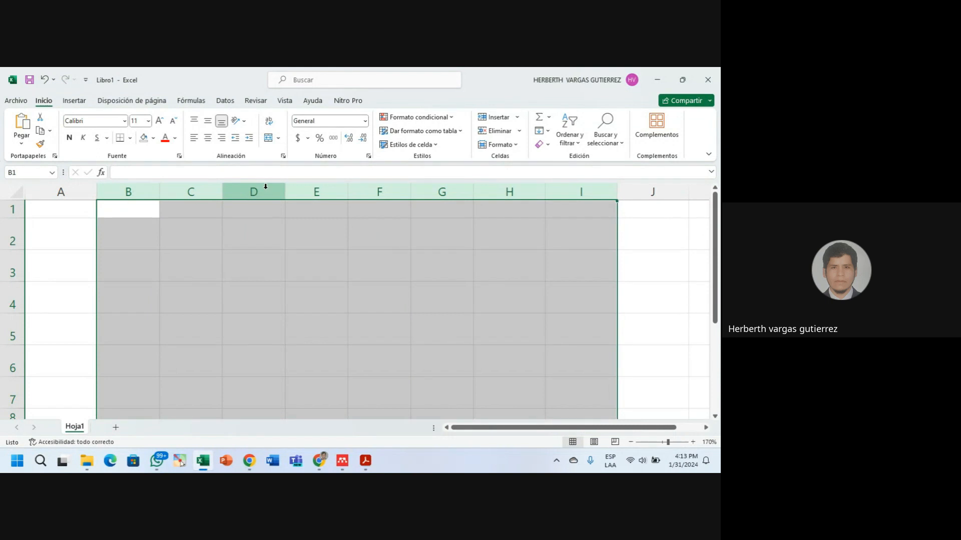
right_click(265, 187)
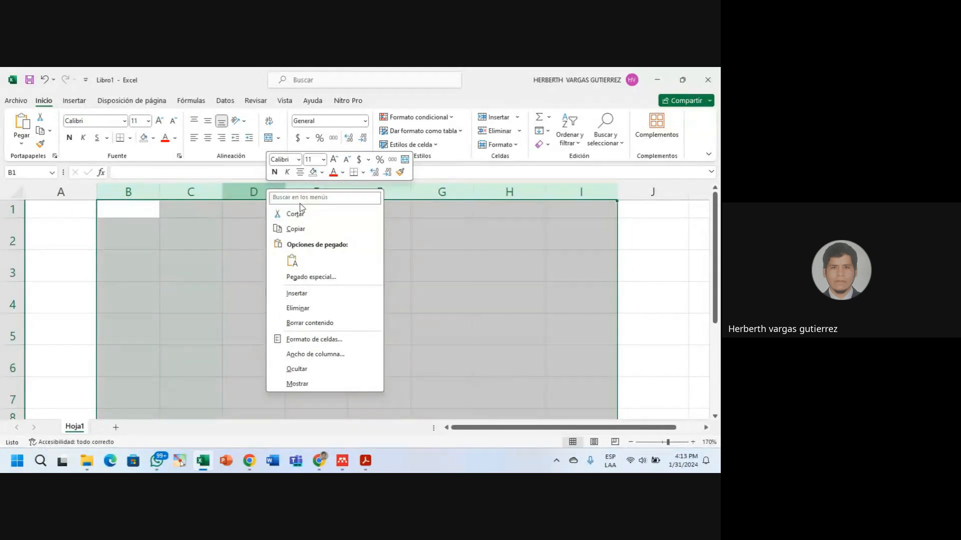
right_click(251, 193)
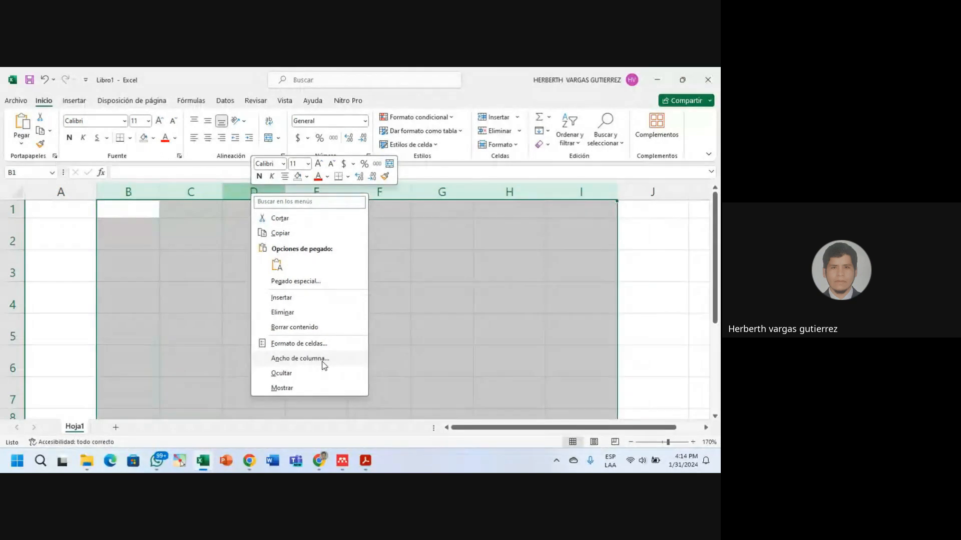
left_click(323, 361)
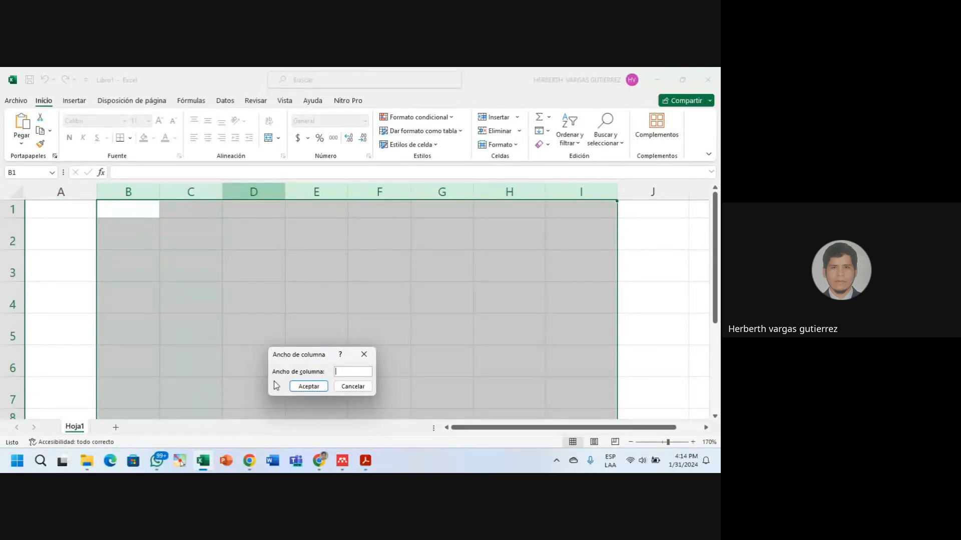
type("10")
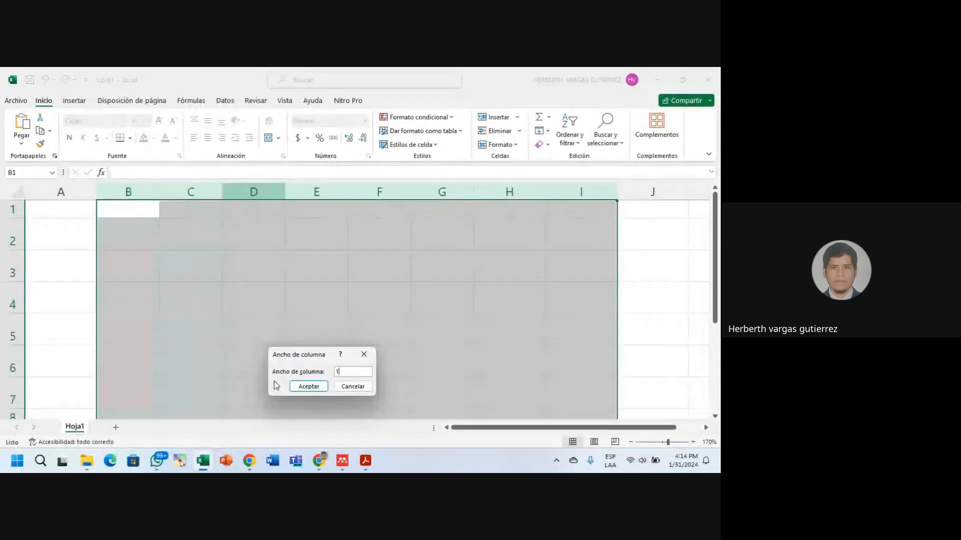
left_click(314, 388)
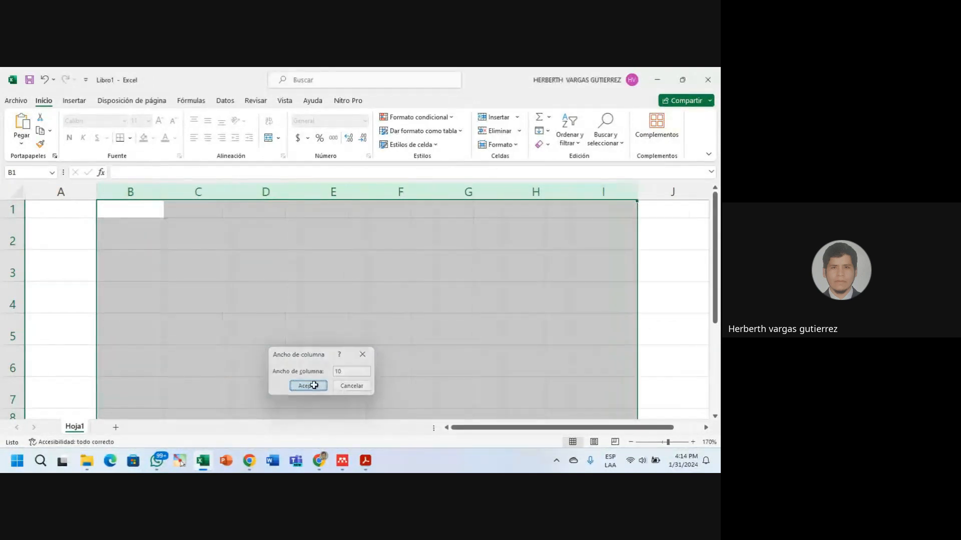
right_click(399, 188)
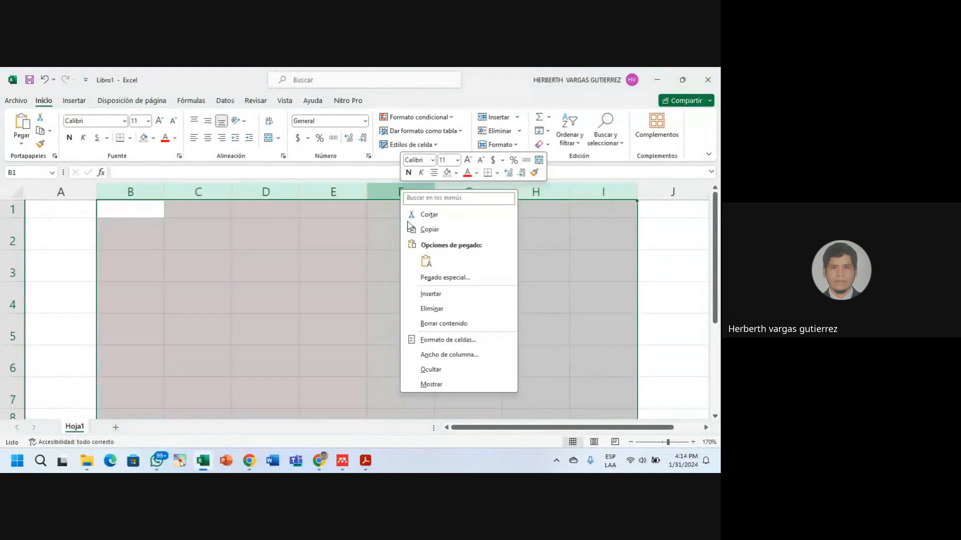
left_click(452, 356)
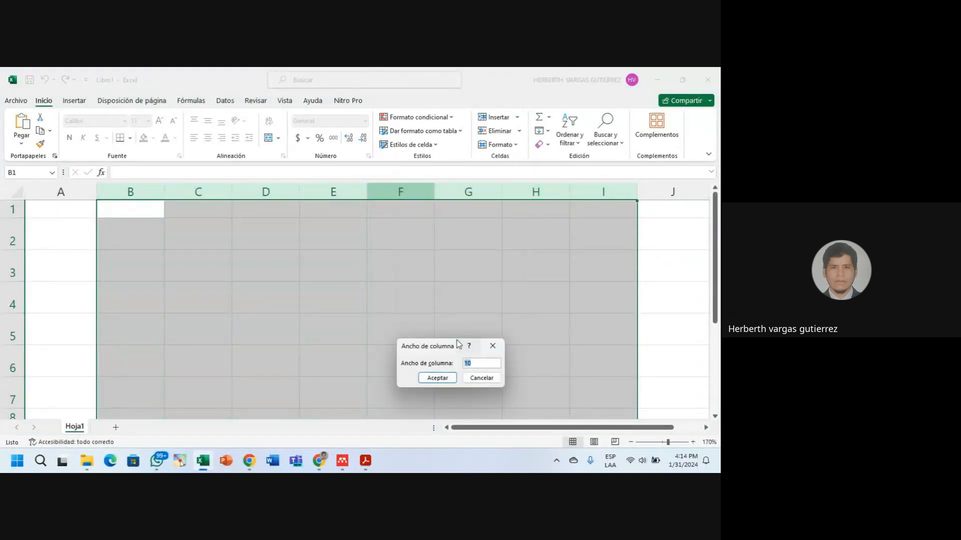
left_click(435, 379)
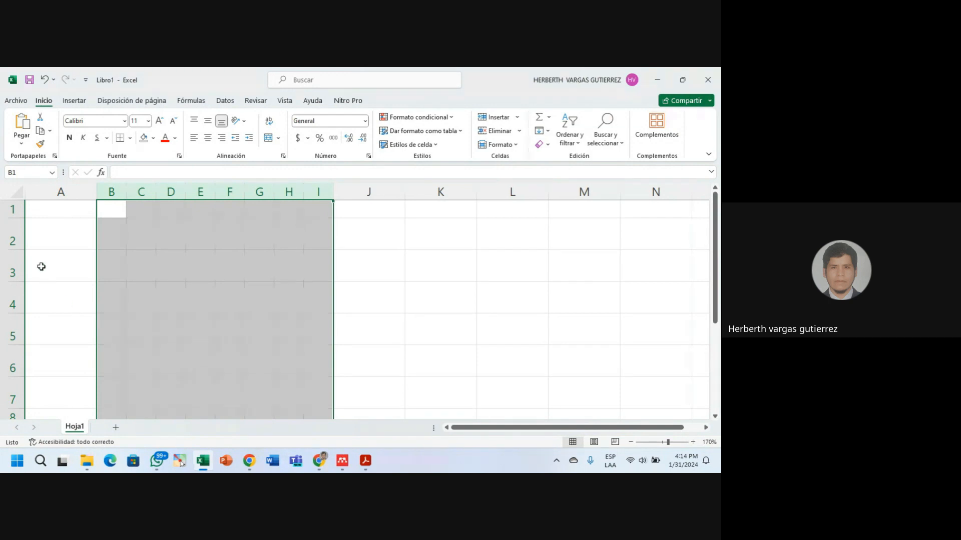
Set rows 2–7 to Alto de fila 16, then to 25.
left_click_drag(1, 236, 26, 381)
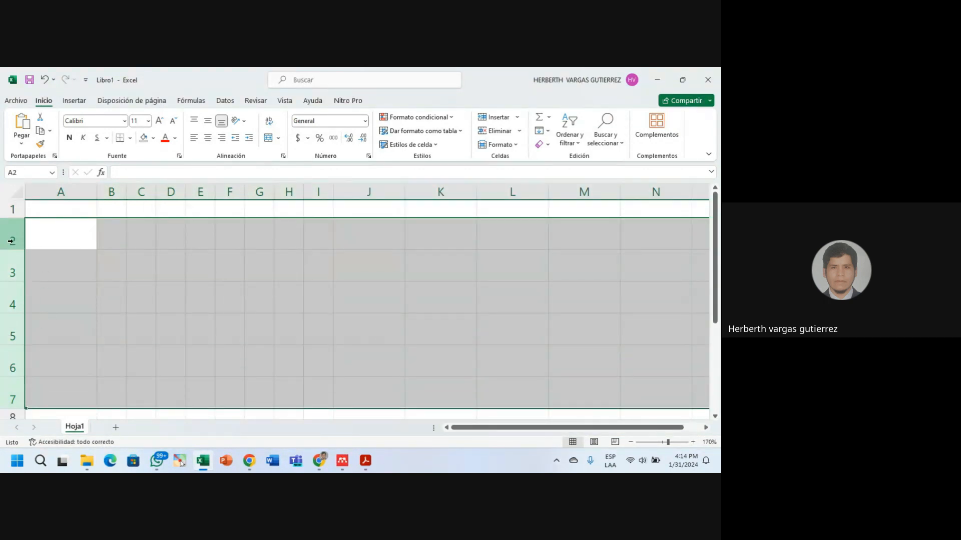
right_click(10, 294)
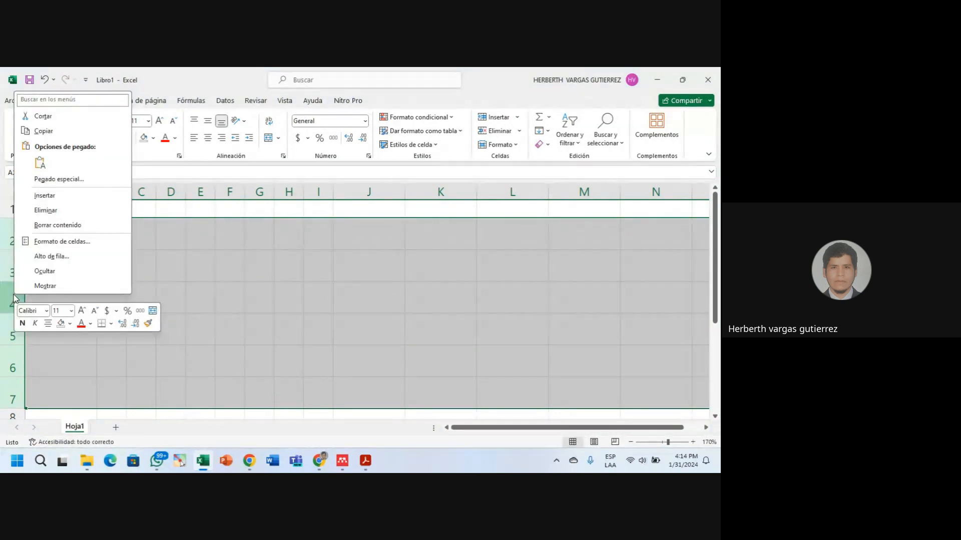
left_click(65, 260)
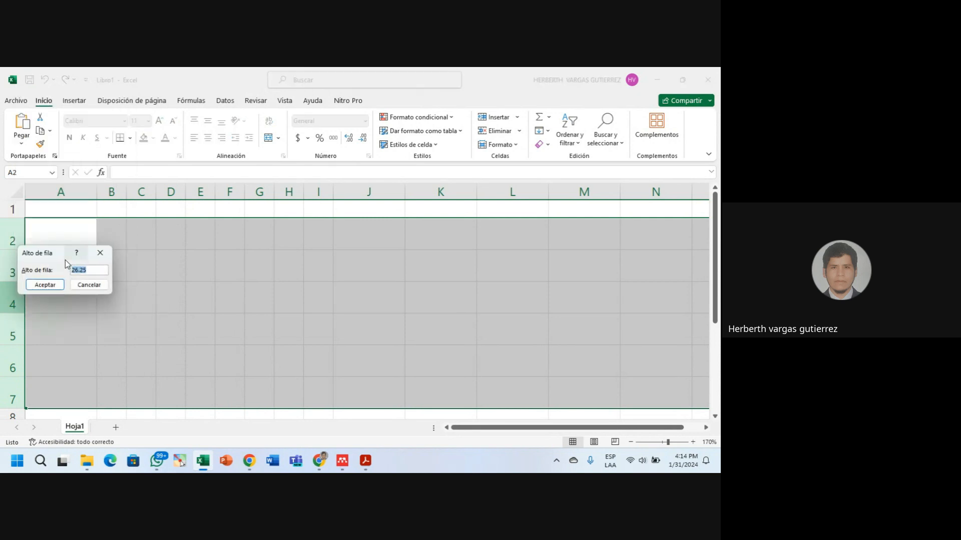
left_click(92, 272)
left_click_drag(95, 269, 69, 270)
type("16")
left_click(54, 284)
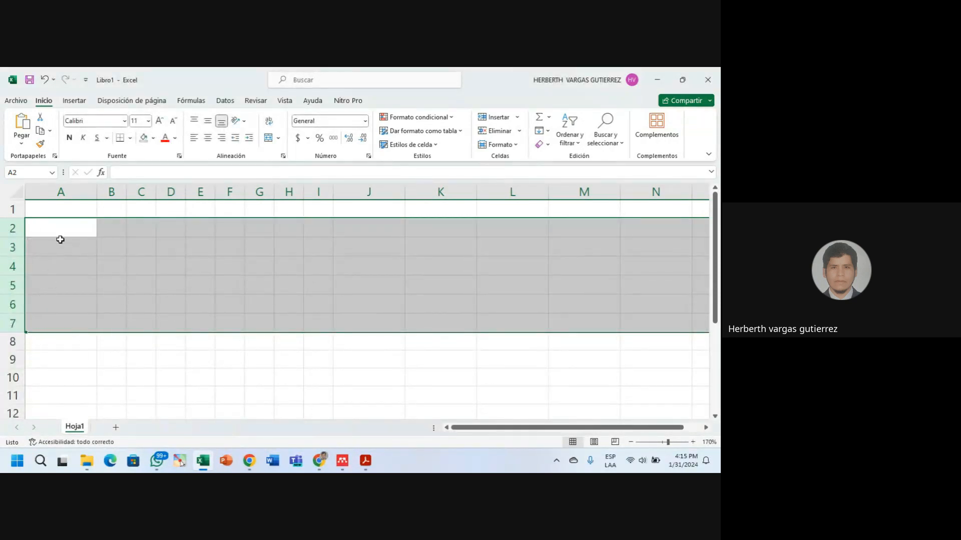
right_click(3, 247)
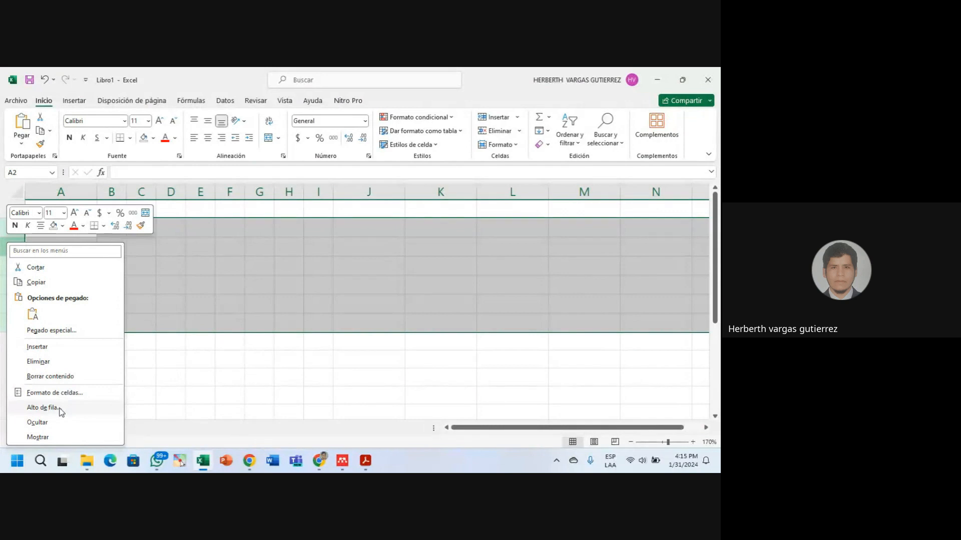
left_click(43, 408)
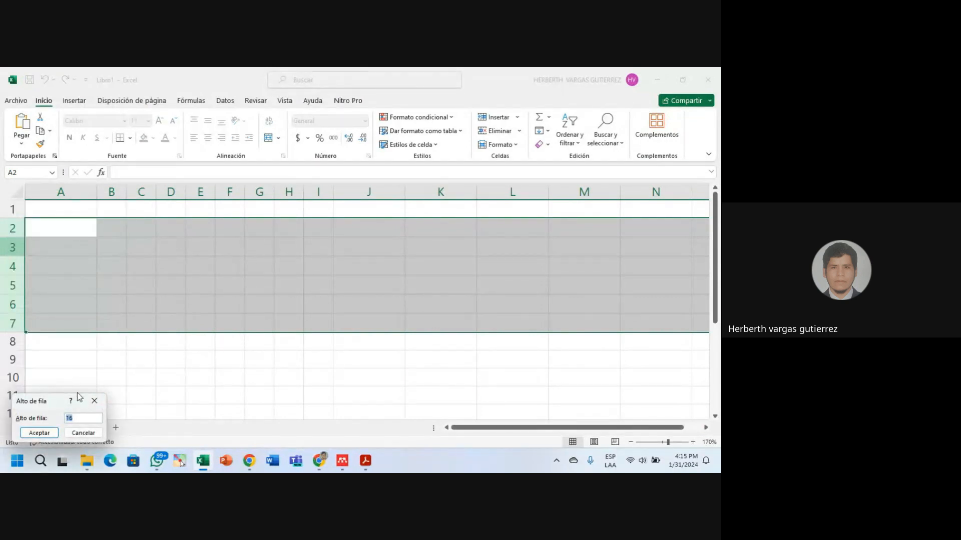
left_click_drag(58, 399, 262, 265)
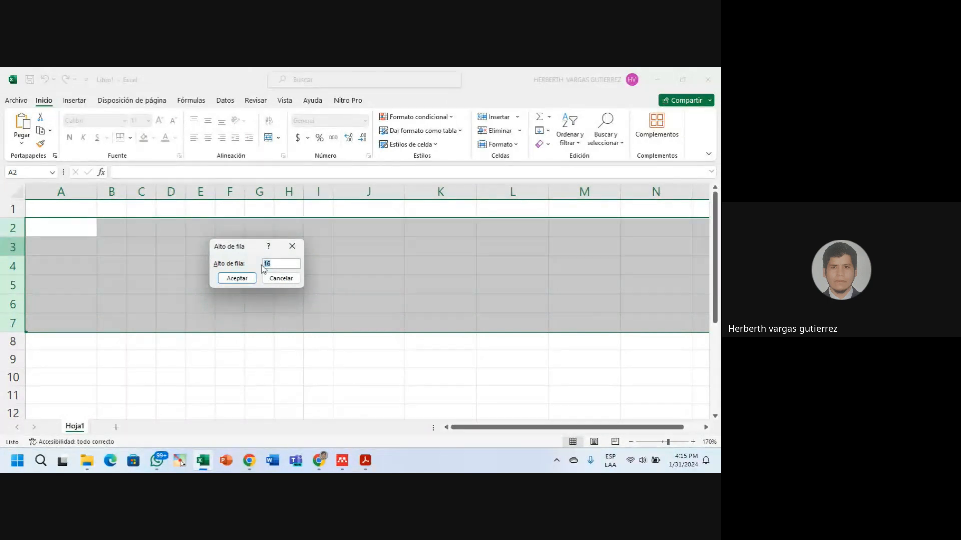
type("25")
left_click(238, 278)
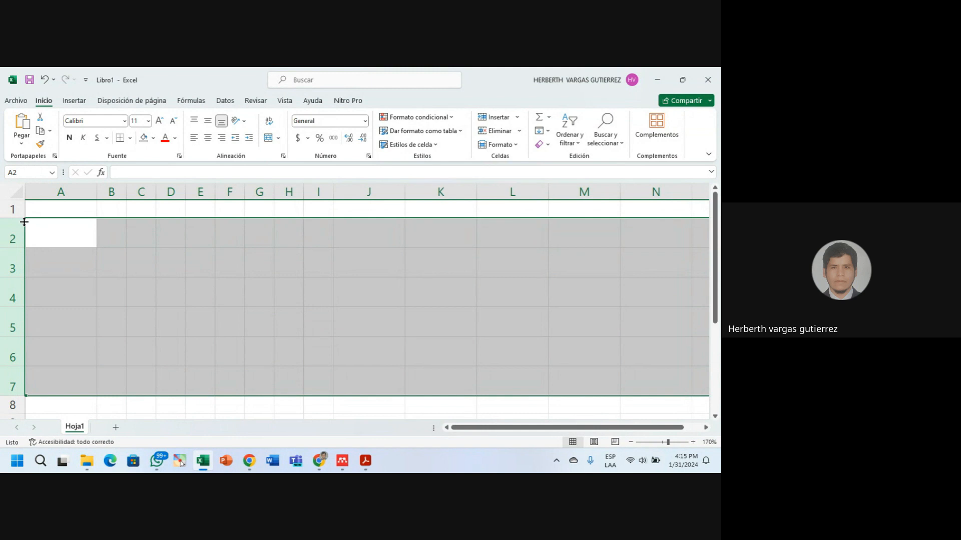
Enter 1, 2 and 3 across cells C3:E3.
left_click(146, 266)
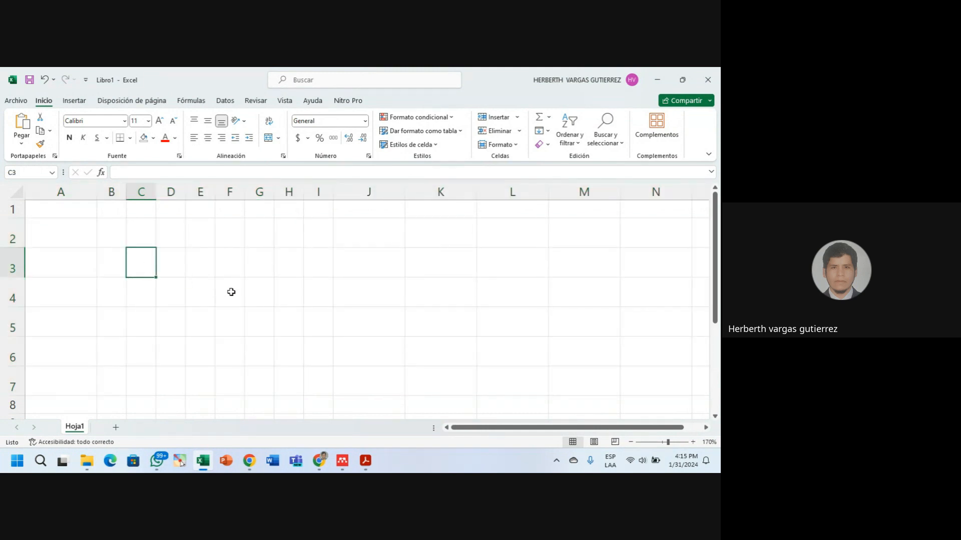
type("1")
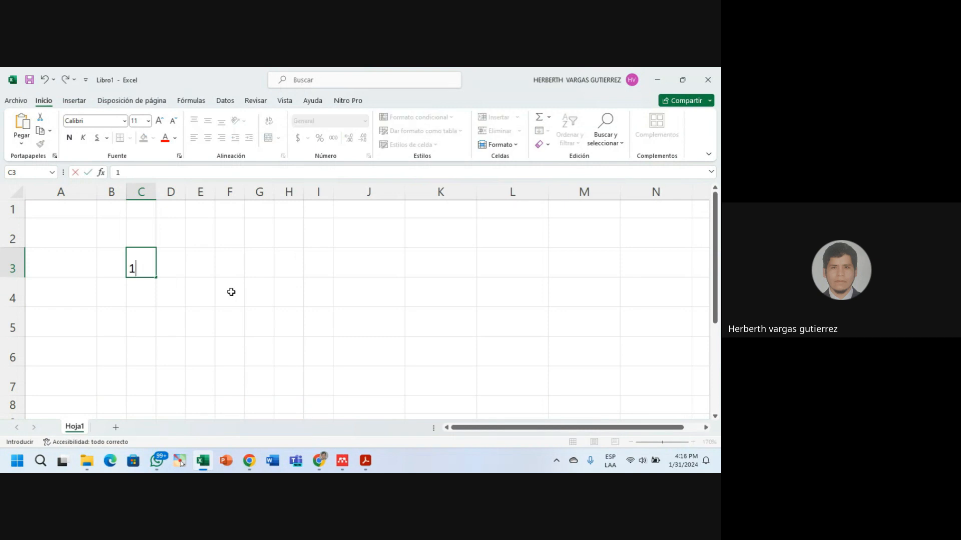
key("Tab")
type("2")
key("Tab")
type("3")
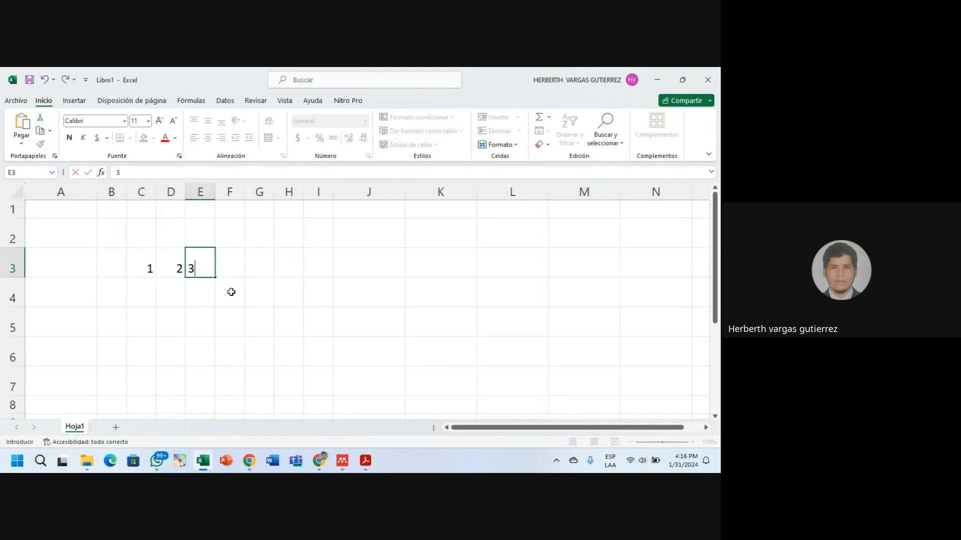
key("Return")
key("Left")
key("Left")
Enter 4, 5 and 6 across cells C4:E4.
type("4")
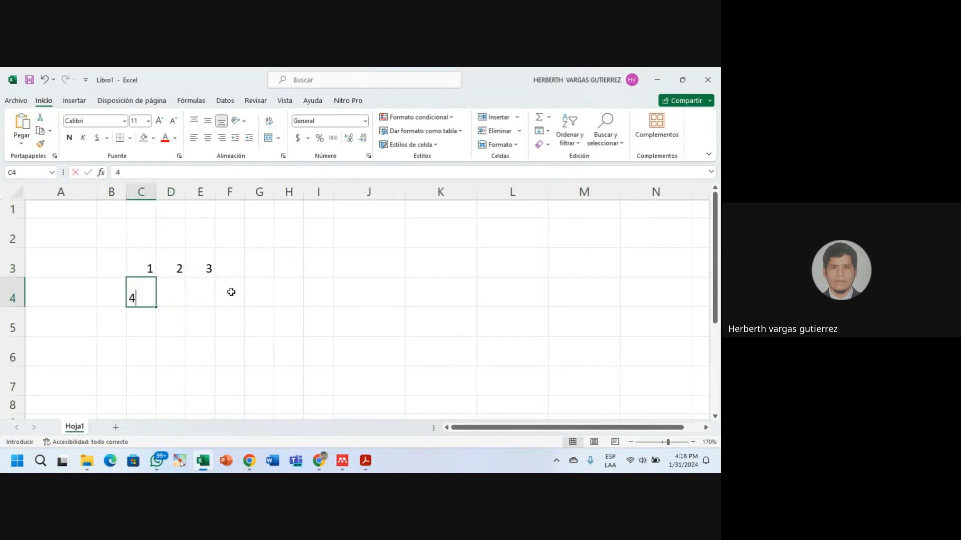
key("Tab")
type("5")
key("Tab")
type("6")
key("Tab")
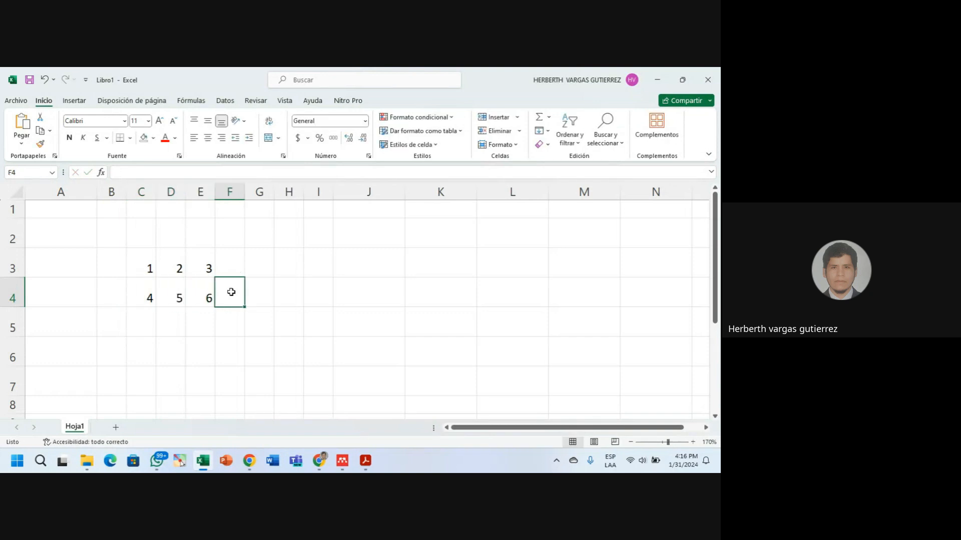
key("Return")
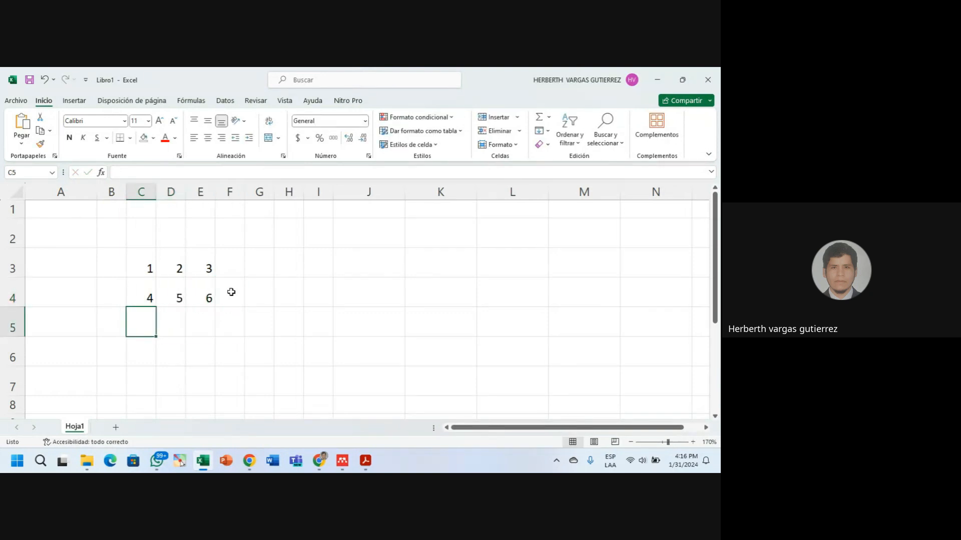
Enter 7, 8 and 9 across cells C5:E5.
type("7")
key("Tab")
type("8")
key("Tab")
type("9")
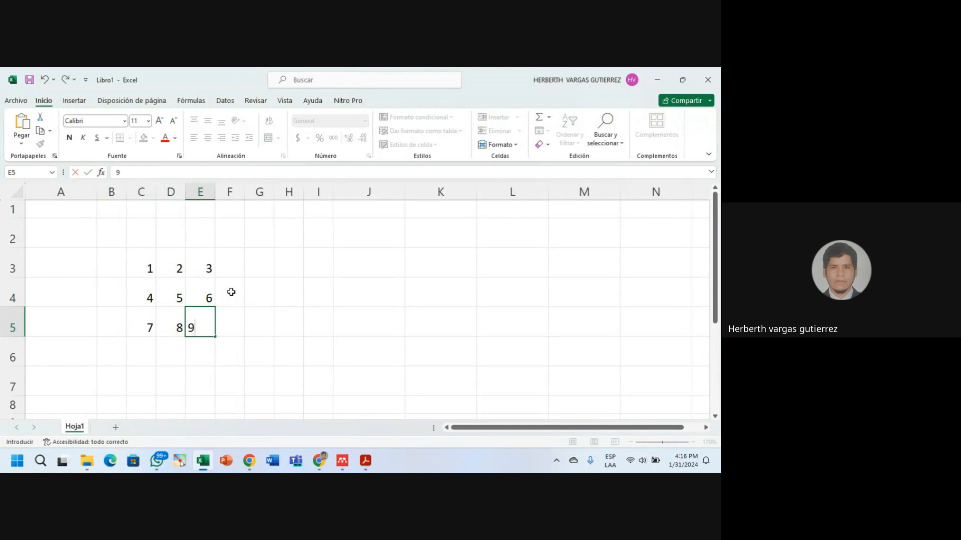
left_click(326, 300)
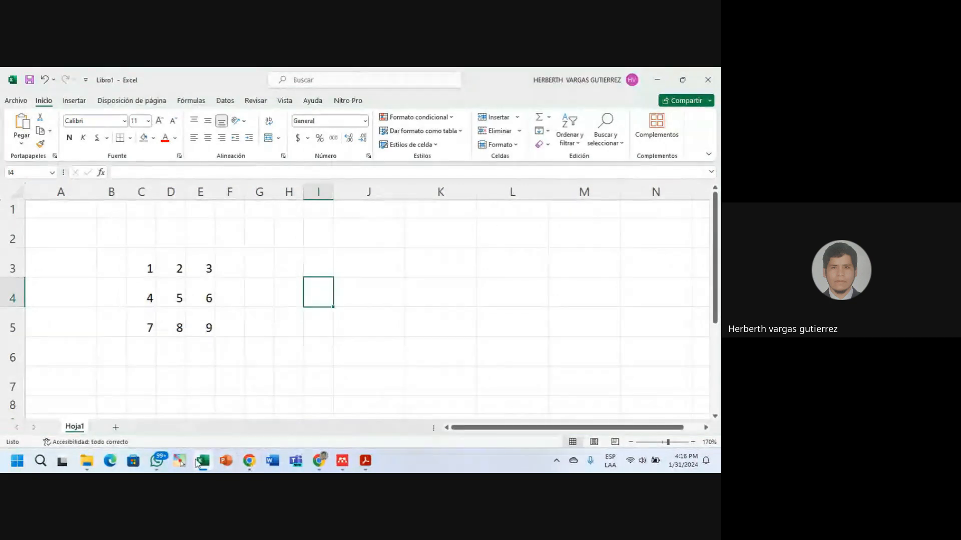
Start Pointofix drawing and outline cell C3 with a red rectangle (Rechteck).
left_click(181, 461)
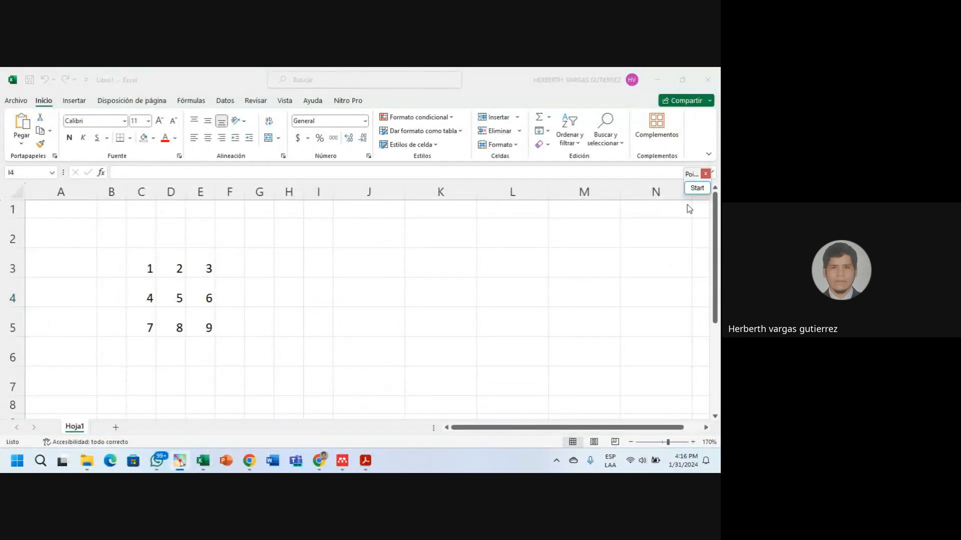
left_click(695, 187)
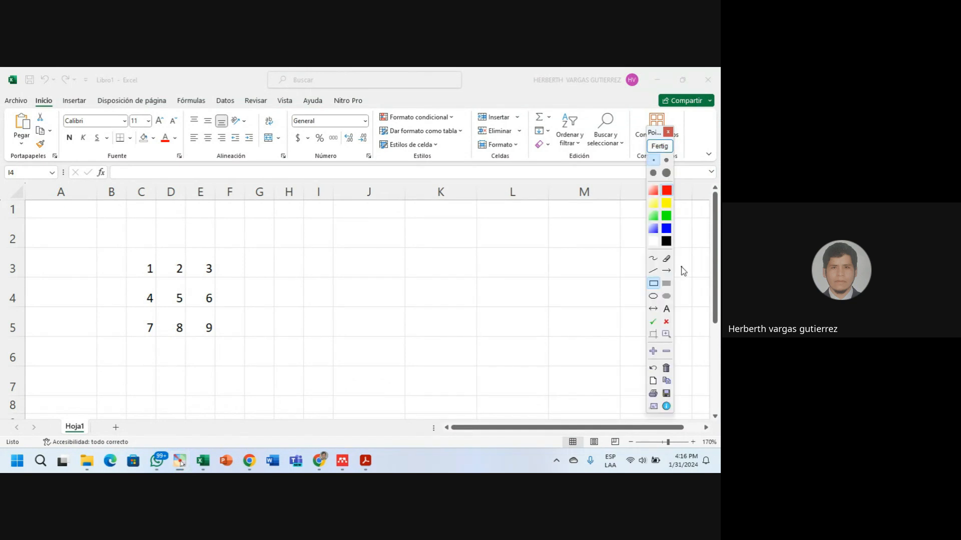
left_click(653, 283)
left_click_drag(126, 247, 157, 278)
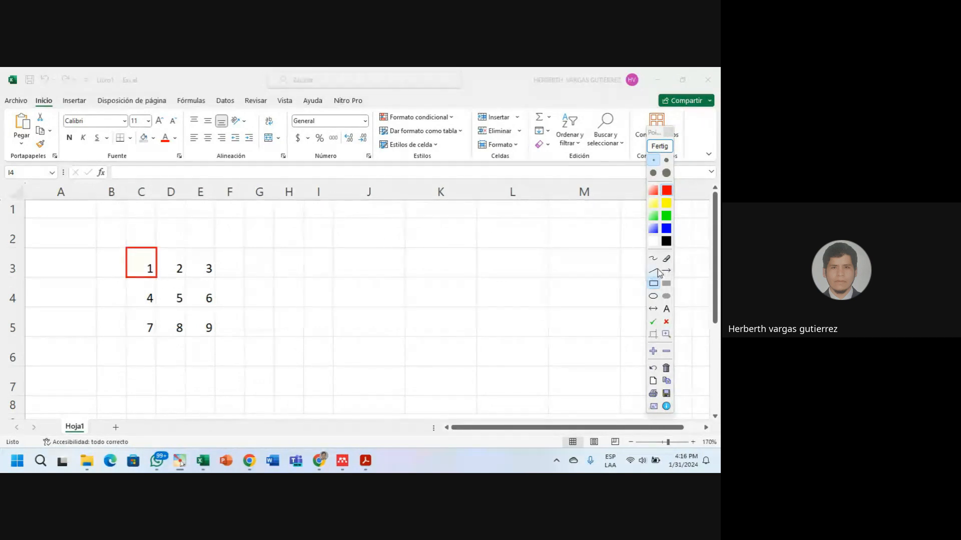
left_click(653, 272)
left_click(653, 271)
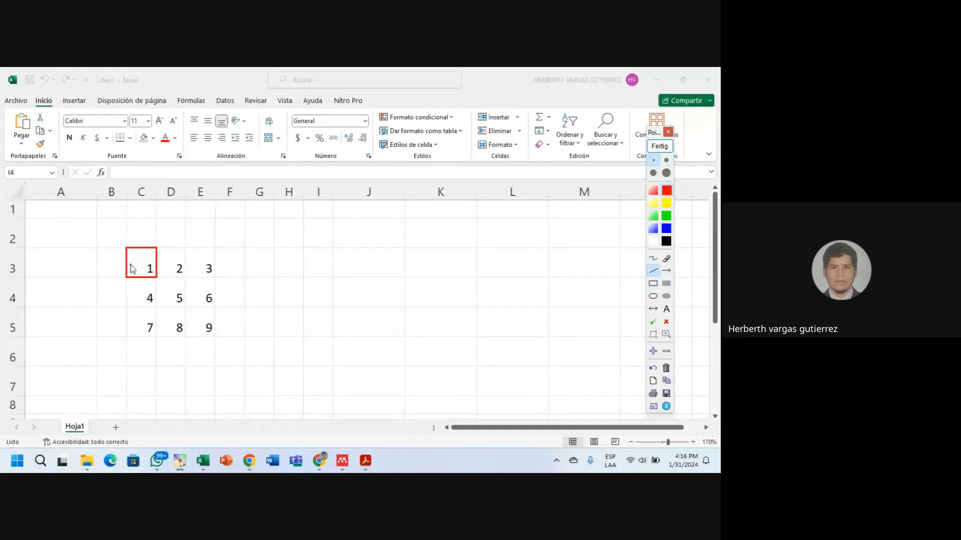
Draw two horizontal and two vertical red lines dividing the C3 box into a 3×3 grid.
left_click_drag(128, 270, 156, 269)
left_click_drag(128, 257, 157, 257)
left_click_drag(137, 251, 137, 276)
mouse_move(149, 274)
left_mouse_down()
mouse_move(148, 252)
mouse_move(146, 271)
left_mouse_up()
left_click_drag(145, 275, 149, 281)
left_click(667, 323)
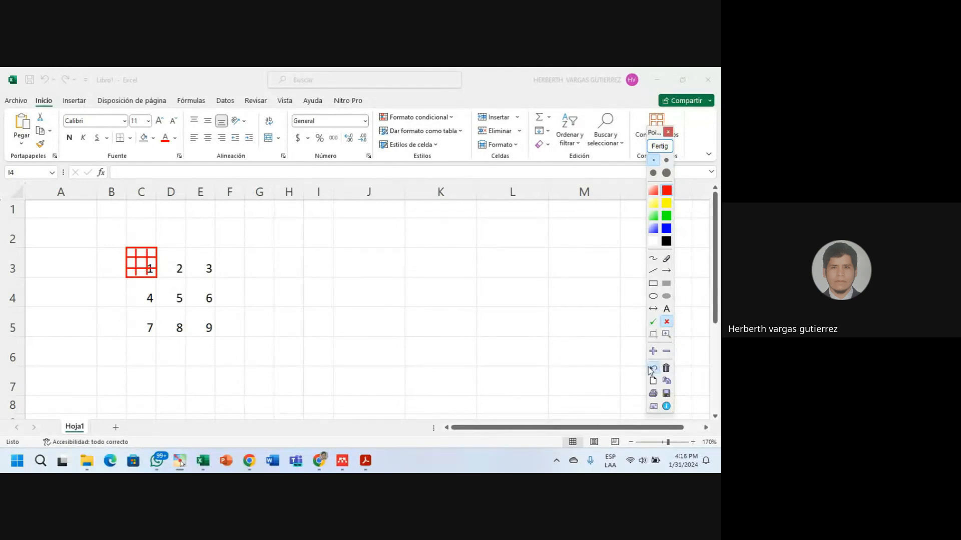
Stamp red crosses on the grid's bottom-right and top-left squares and two alignment options, then draw a green arrow down to the grid.
left_click(666, 228)
left_click(152, 272)
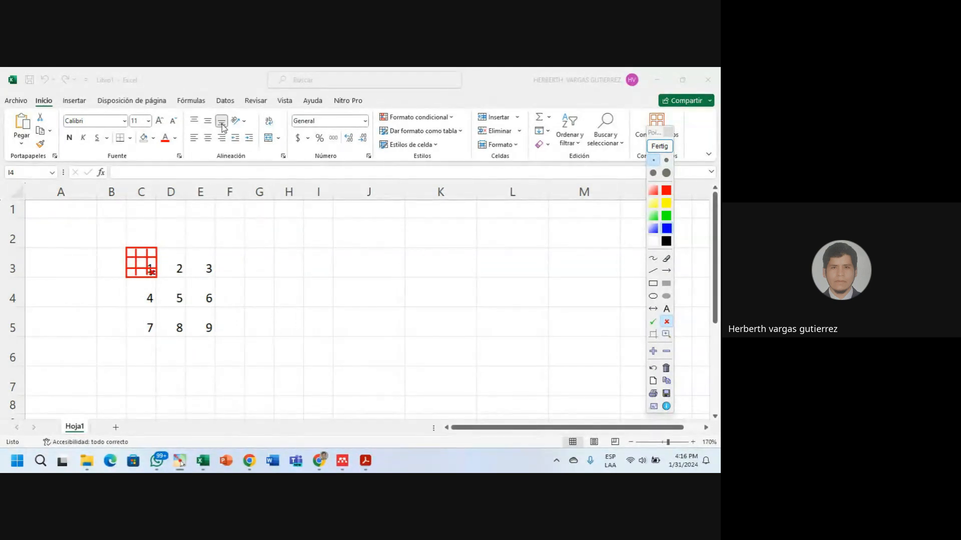
left_click(221, 123)
left_click(222, 138)
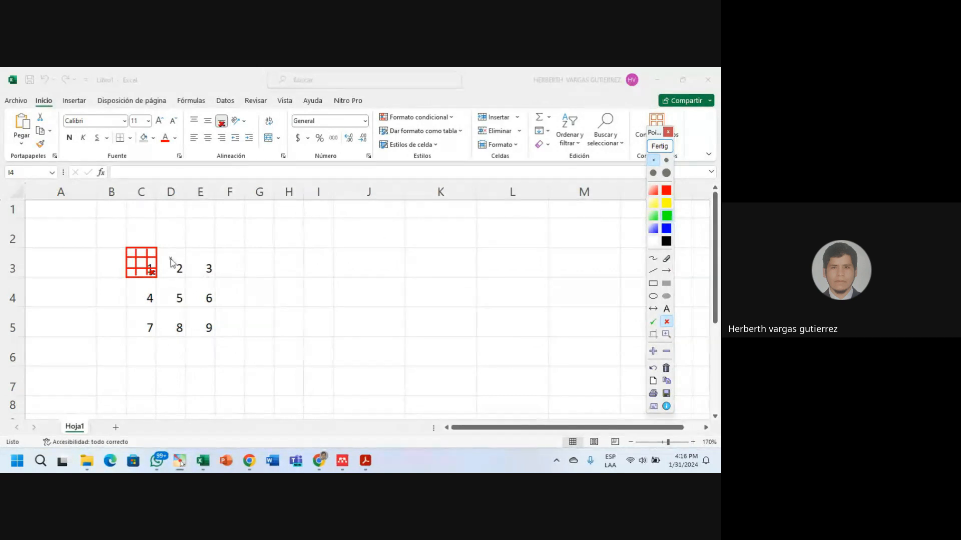
left_click(131, 253)
left_click(666, 271)
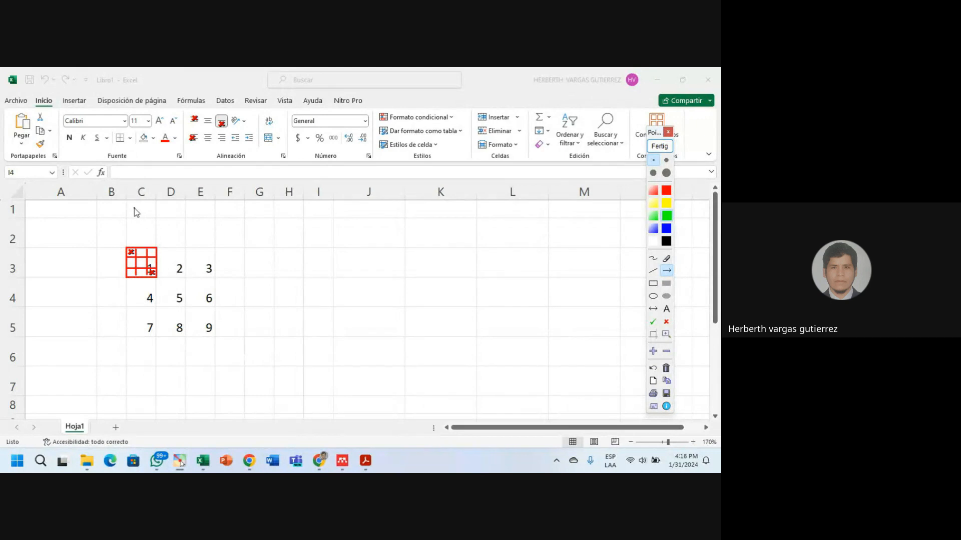
left_click_drag(132, 206, 132, 246)
Draw green arrows toward the alignment options and stamp a green tick in the grid.
left_click_drag(205, 111, 198, 120)
left_click_drag(194, 143, 194, 141)
left_click(653, 323)
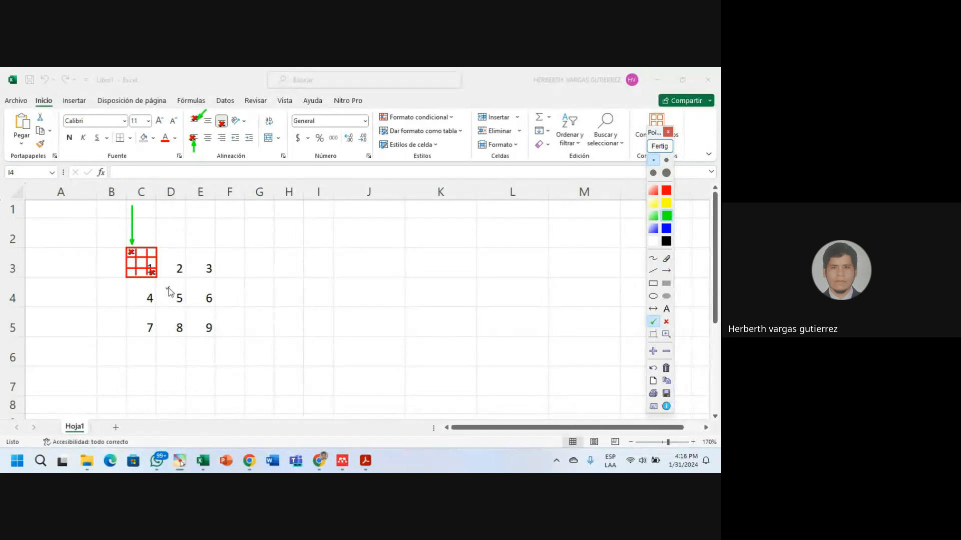
left_click(142, 263)
Add another arrow at the alignment options, a red cross bottom-right and a green tick in the centre square.
left_click(668, 273)
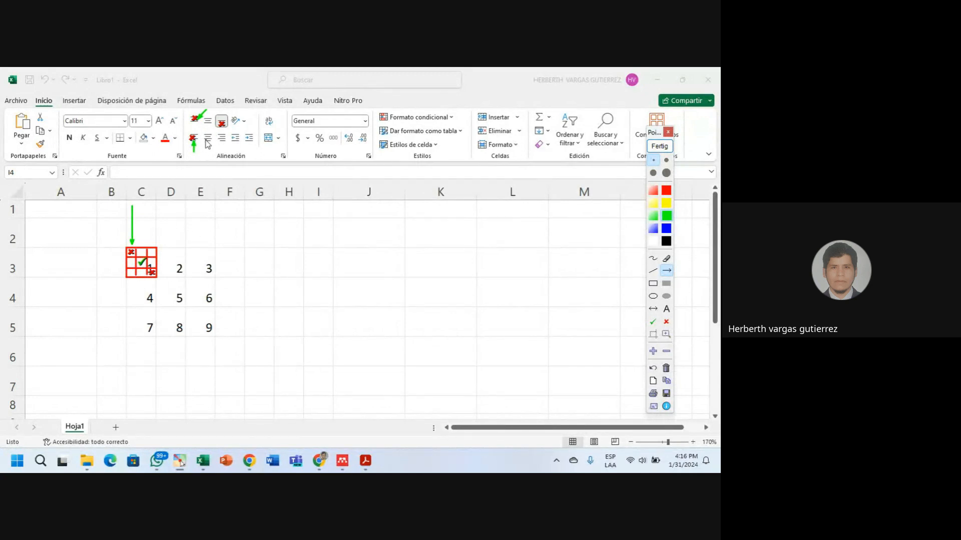
left_click_drag(208, 153, 208, 142)
left_click(152, 273)
left_click(141, 260)
Clear all Pointofix annotations with Fertig and select the 1–9 range C3:E5.
left_click(664, 147)
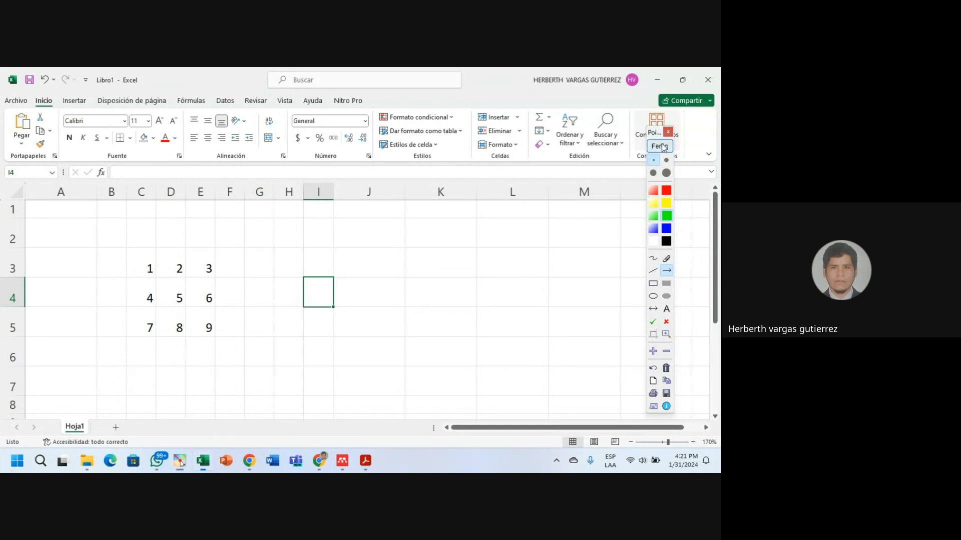
left_click(147, 270)
left_click(147, 270)
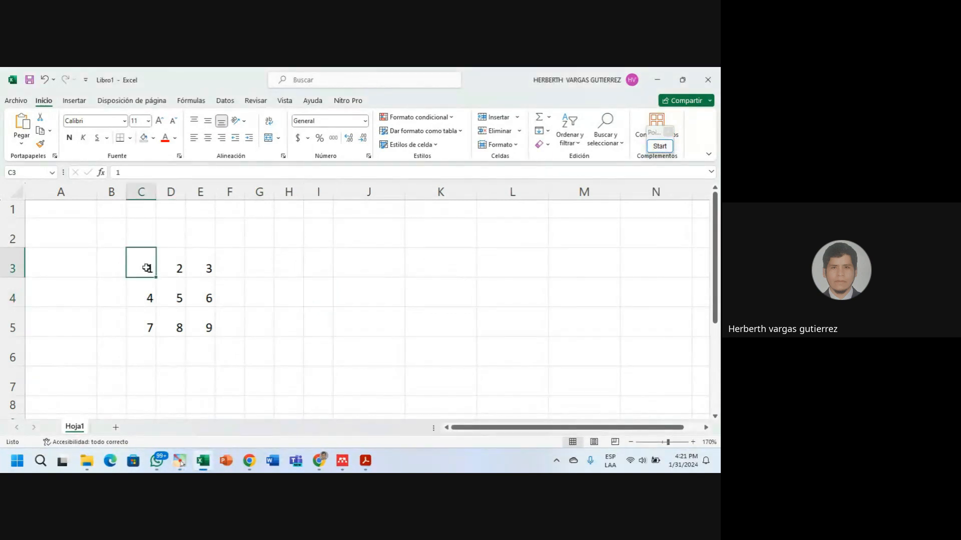
left_click(169, 293)
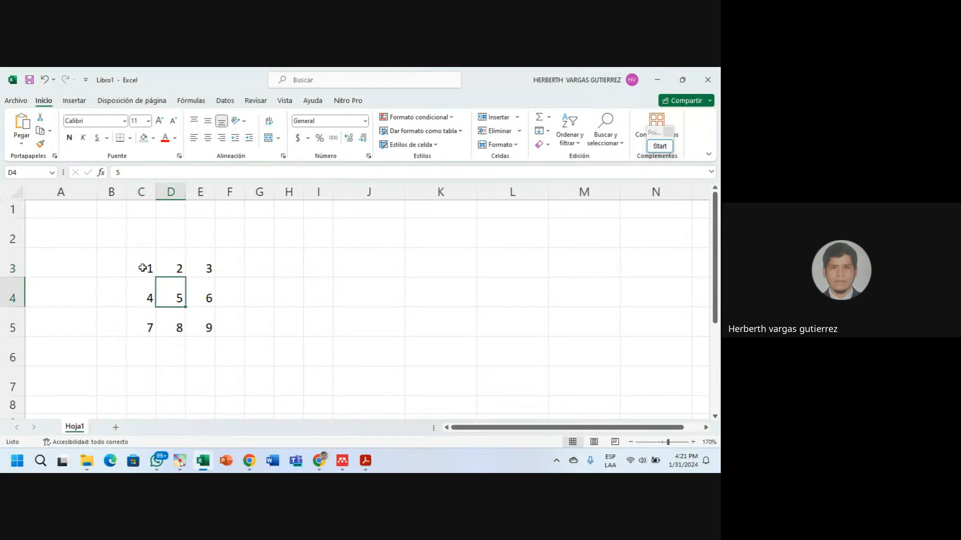
left_click_drag(146, 271, 198, 322)
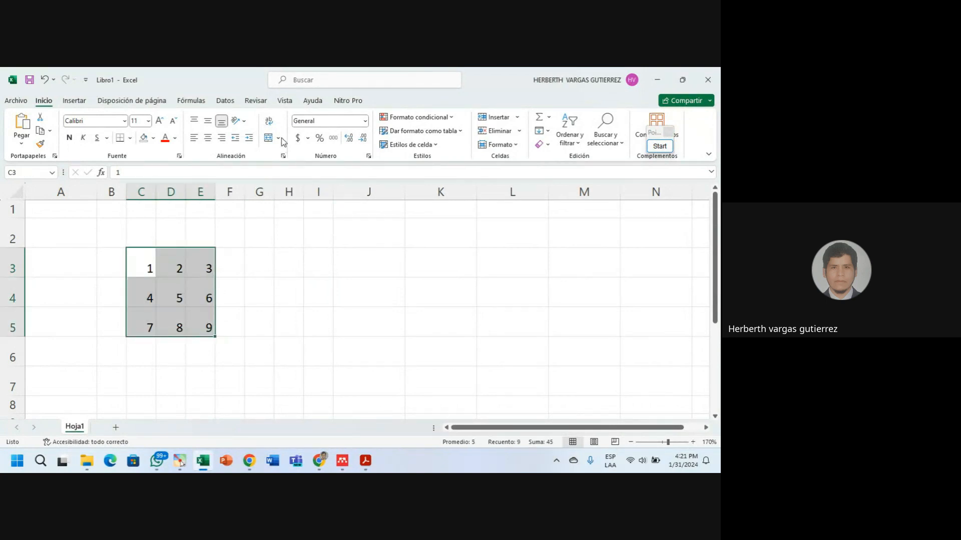
Apply Todos los bordes so every cell of C3:E5 gets a border.
left_click(130, 138)
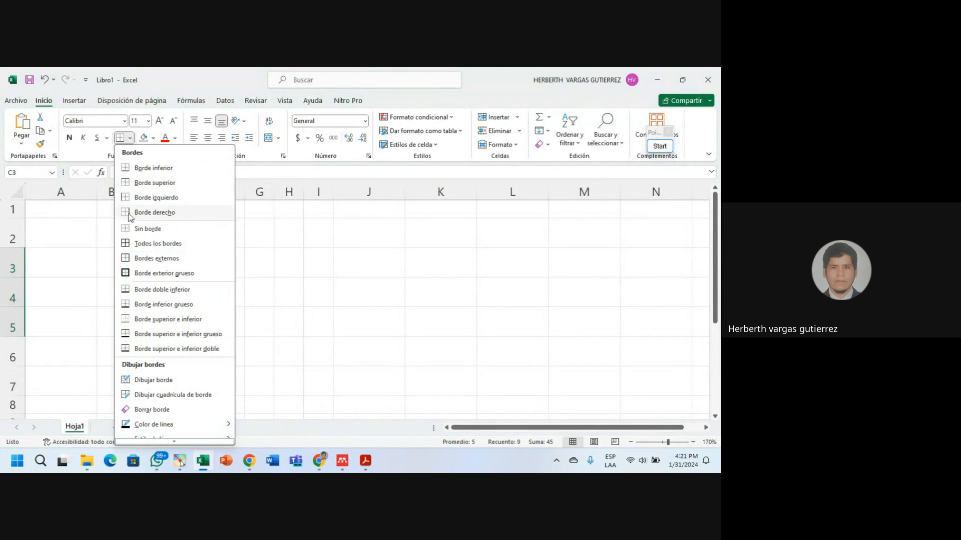
left_click(155, 244)
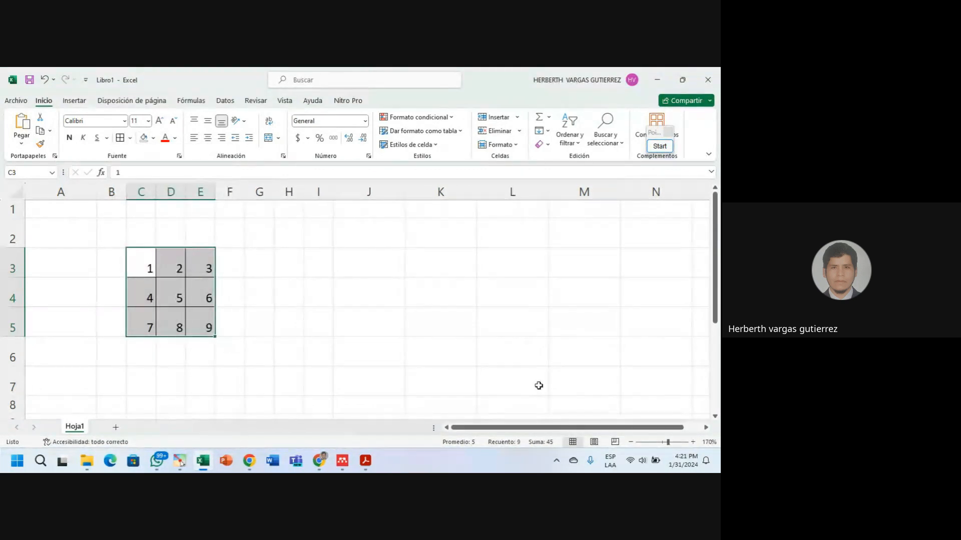
left_click(631, 443)
left_click(631, 442)
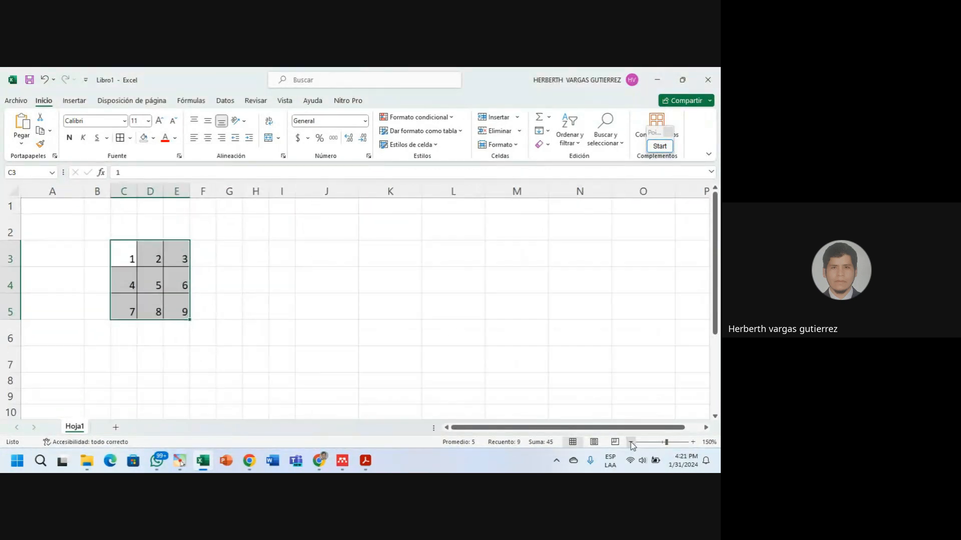
left_click(694, 443)
left_click(693, 443)
left_click(693, 442)
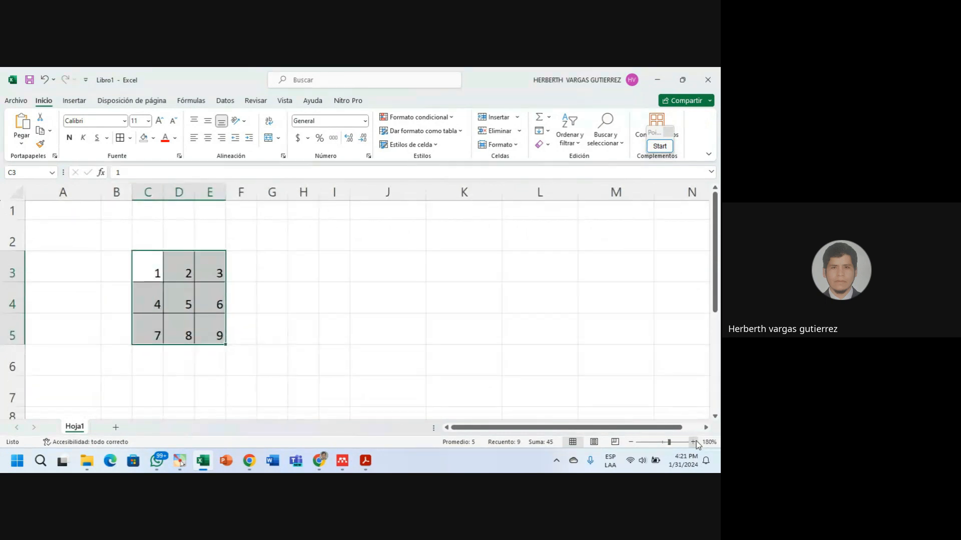
left_click(694, 442)
left_click(693, 442)
left_click(693, 443)
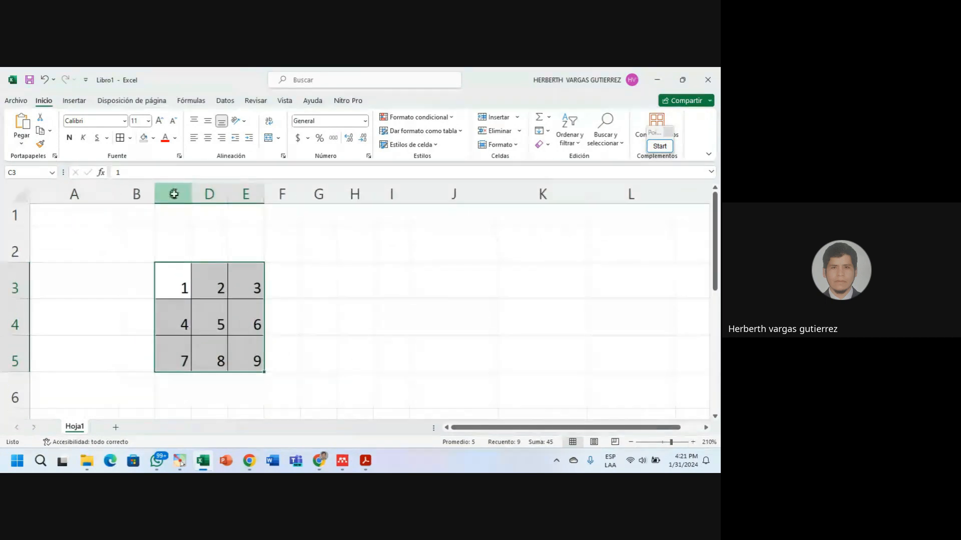
Select columns C through E and rows 3 through 5 of the grid.
left_click_drag(173, 193, 200, 198)
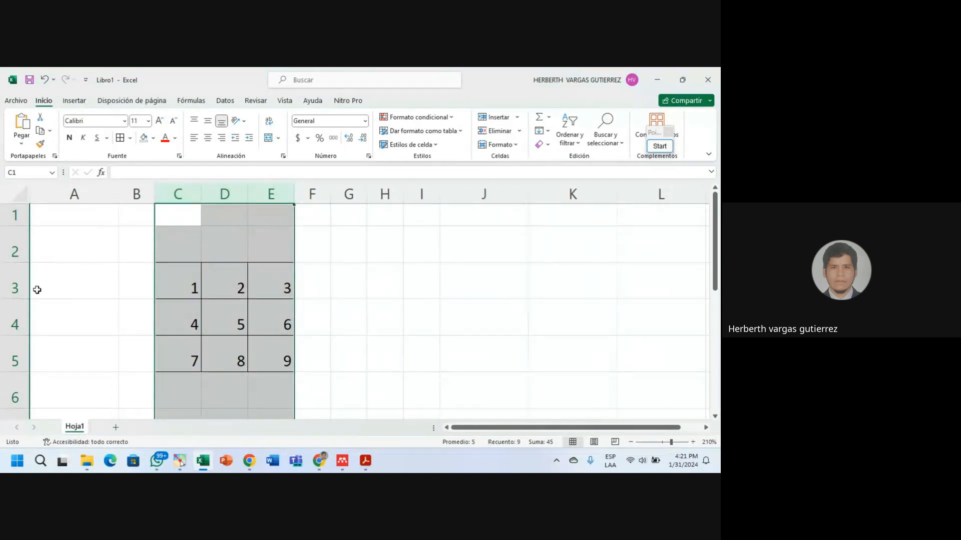
left_click_drag(14, 277, 14, 392)
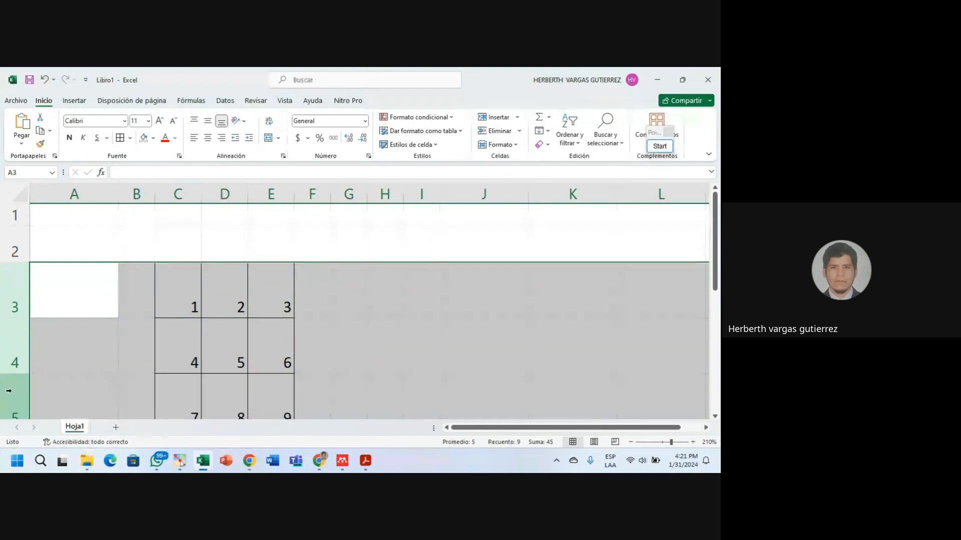
scroll(218, 374, "down", 1)
scroll(218, 374, "up", 1)
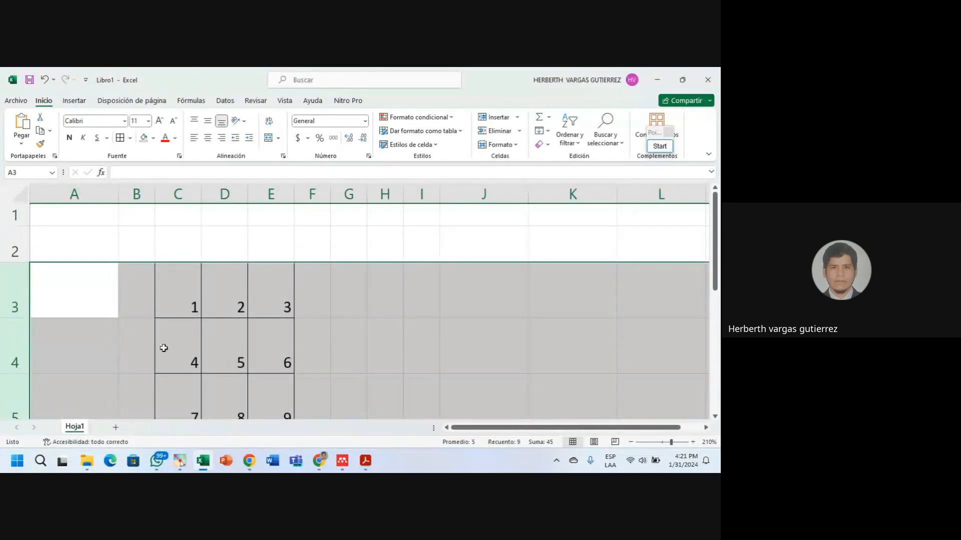
left_click_drag(194, 194, 214, 197)
Scroll the 1-2-3 row back into view and deselect the grid by picking an empty cell.
scroll(333, 287, "down", 1)
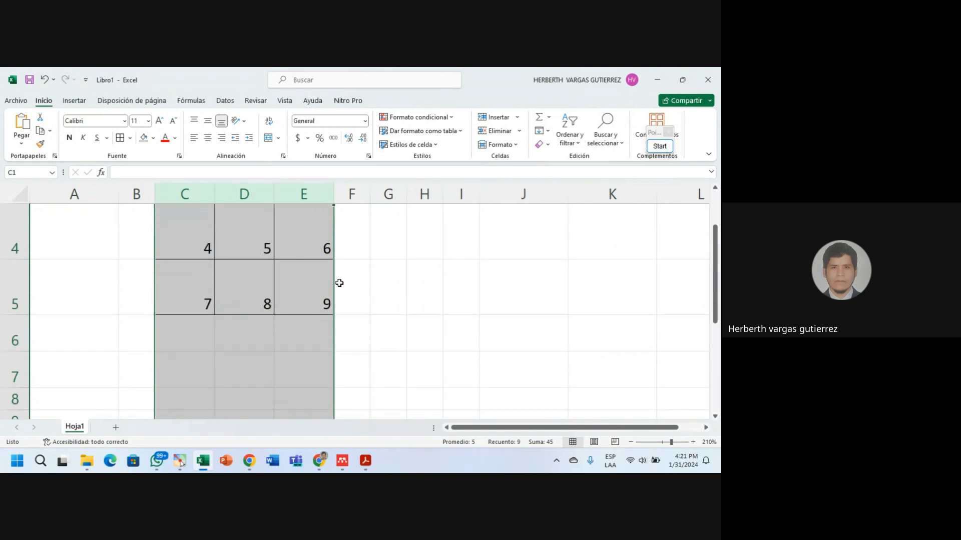
left_click(714, 189)
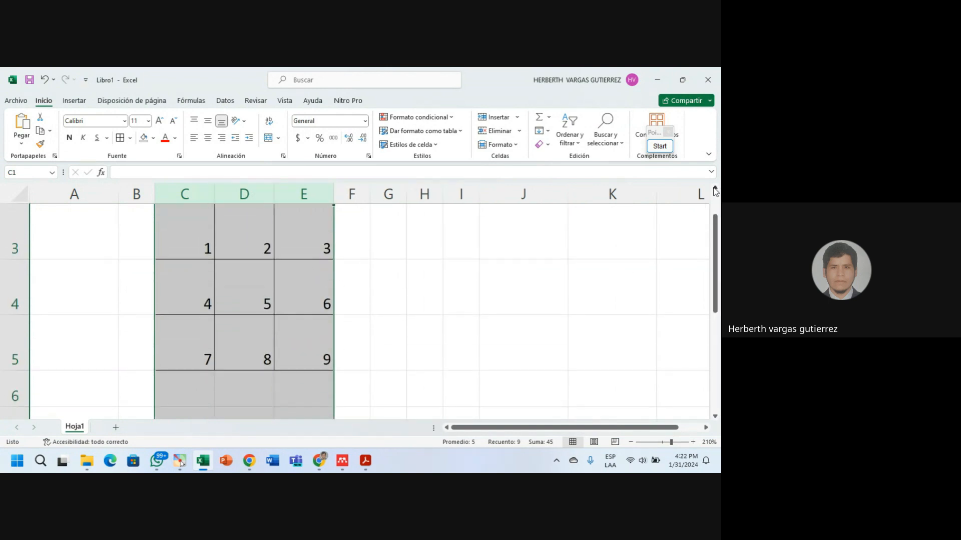
left_click(715, 189)
left_click(401, 264)
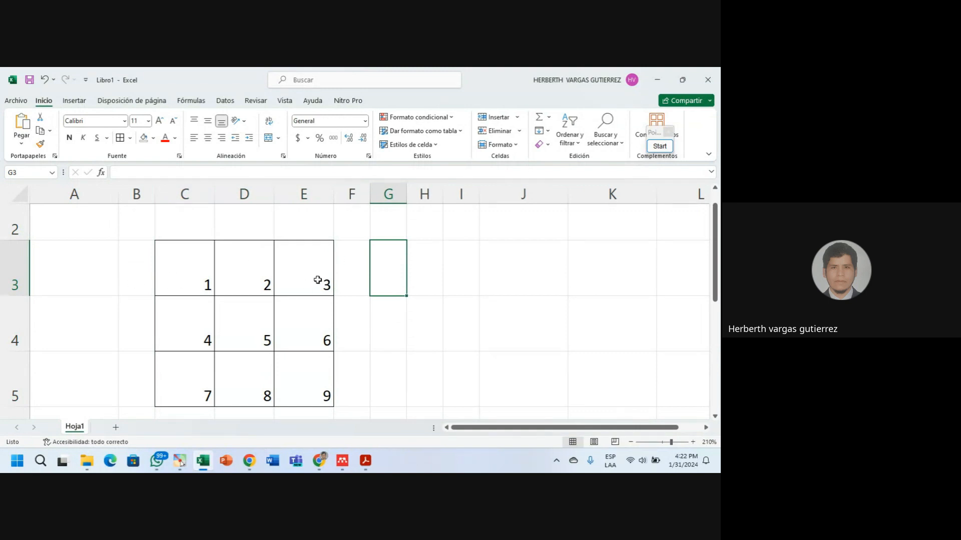
Try top, middle and bottom alignment on the 1 in C3, settling on Top Align.
left_click(207, 277)
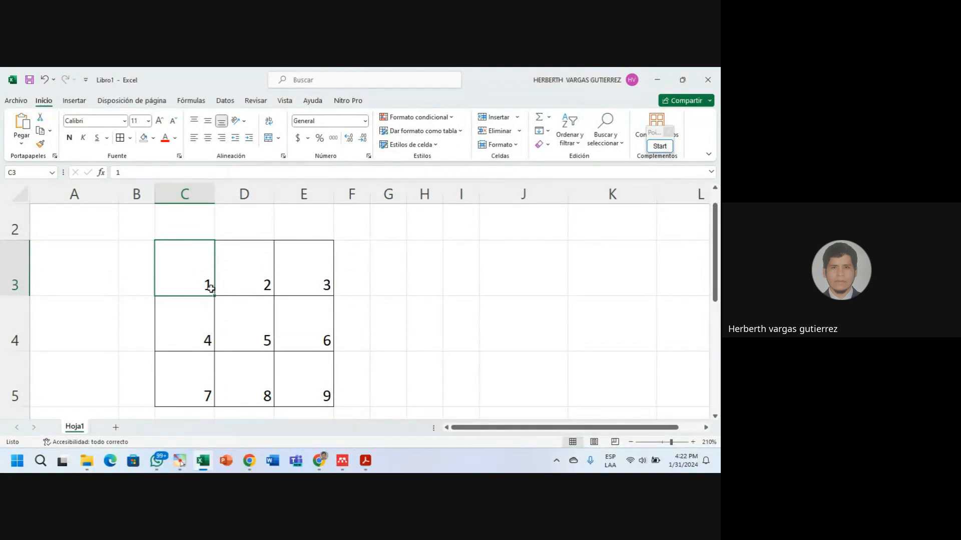
left_click(194, 121)
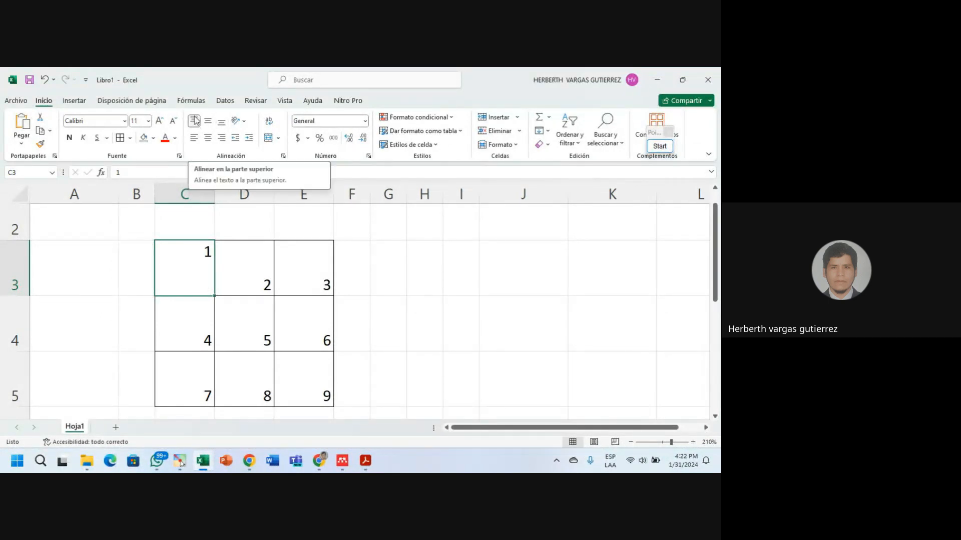
left_click(208, 121)
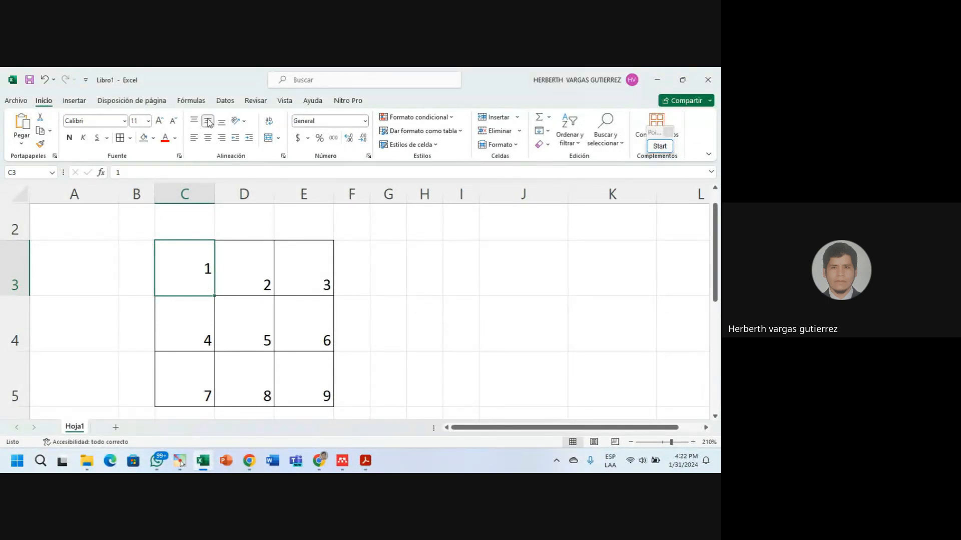
left_click(221, 122)
left_click(209, 122)
left_click(194, 121)
left_click(208, 122)
left_click(221, 124)
left_click(207, 122)
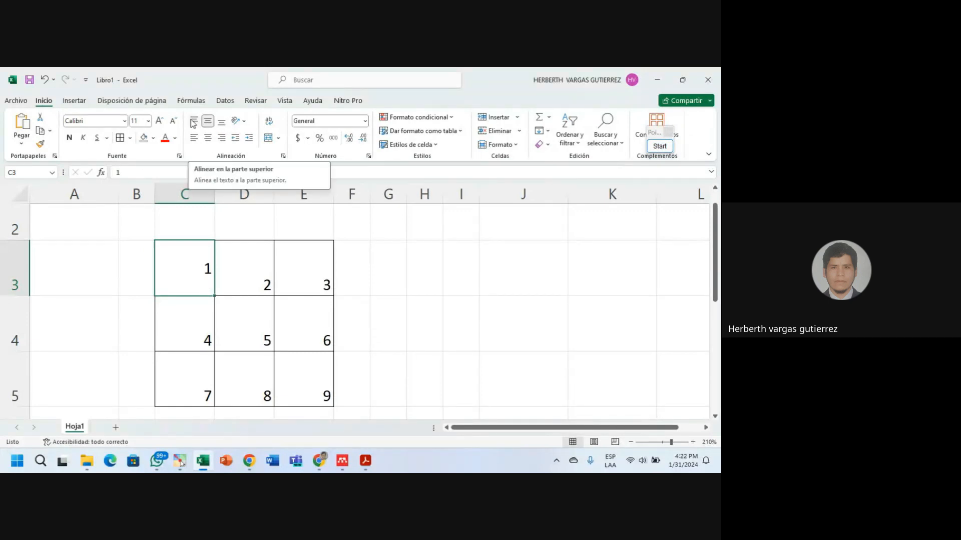
left_click(194, 122)
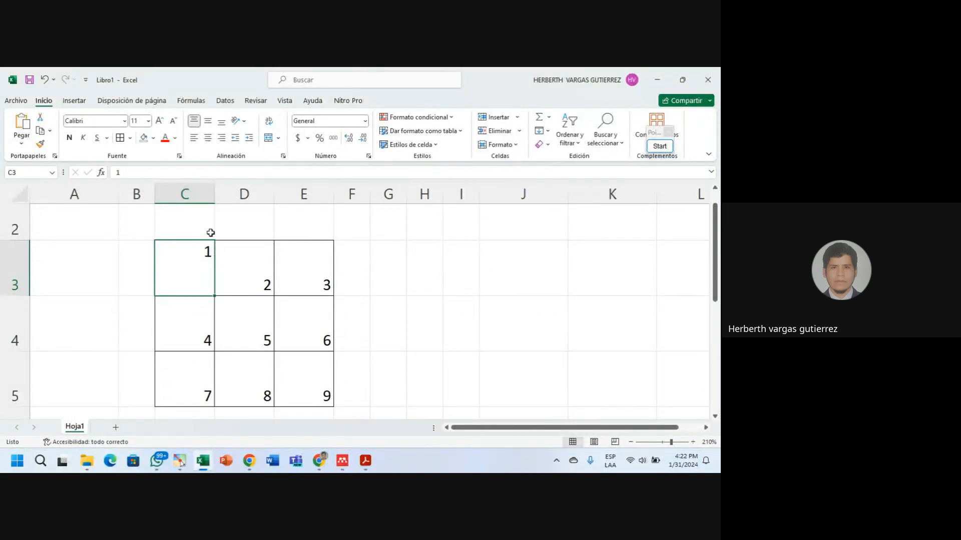
left_click(268, 286)
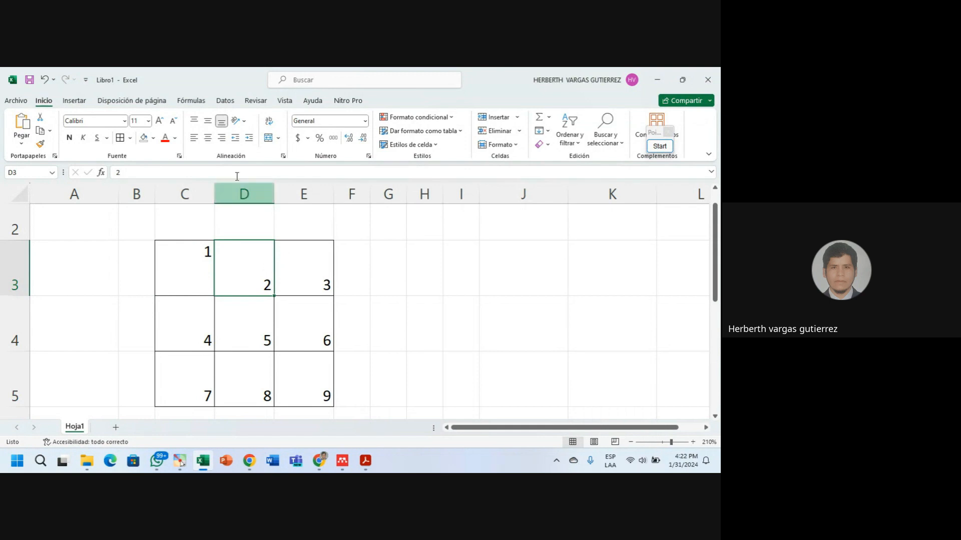
Apply Middle Align to the 2 in D3, then check each cell of row 3.
left_click(208, 121)
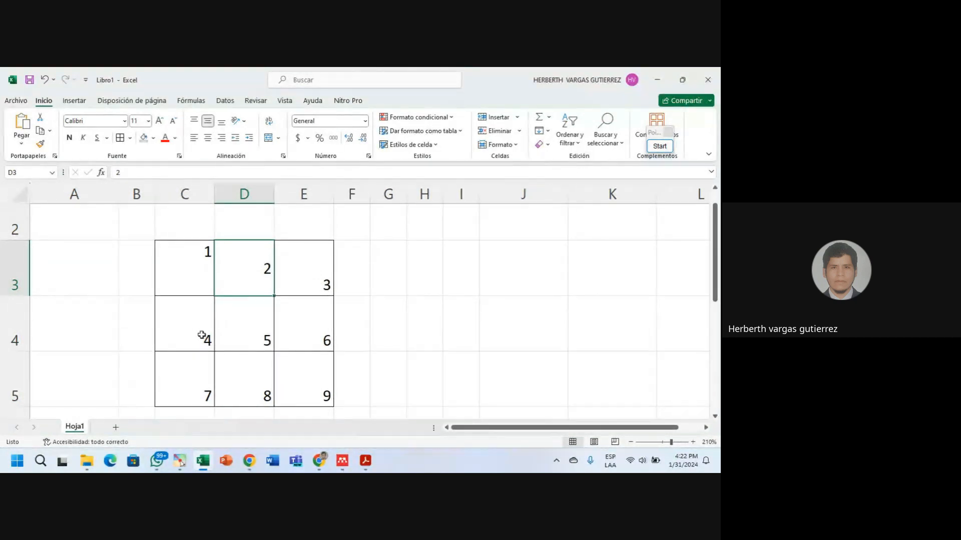
left_click(208, 262)
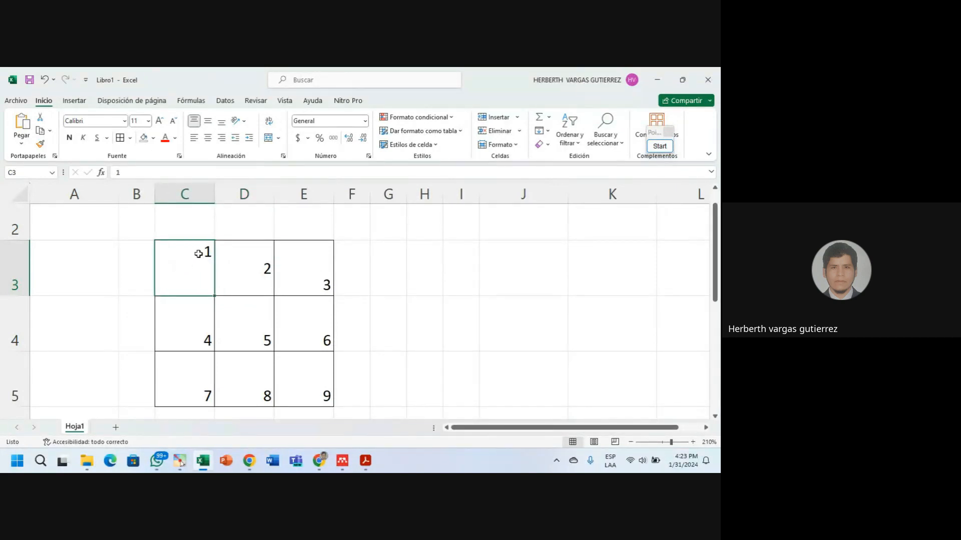
left_click_drag(195, 262, 296, 270)
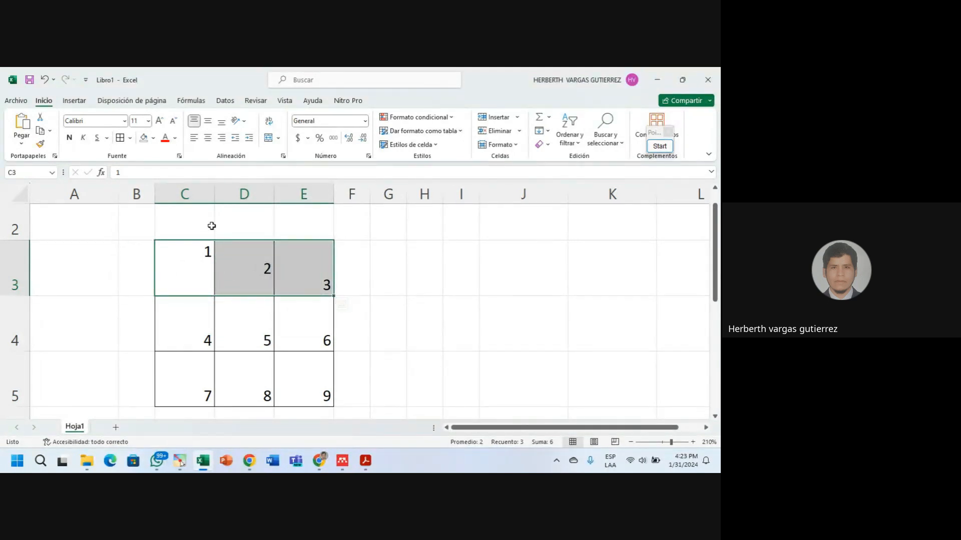
left_click(206, 254)
left_click(263, 265)
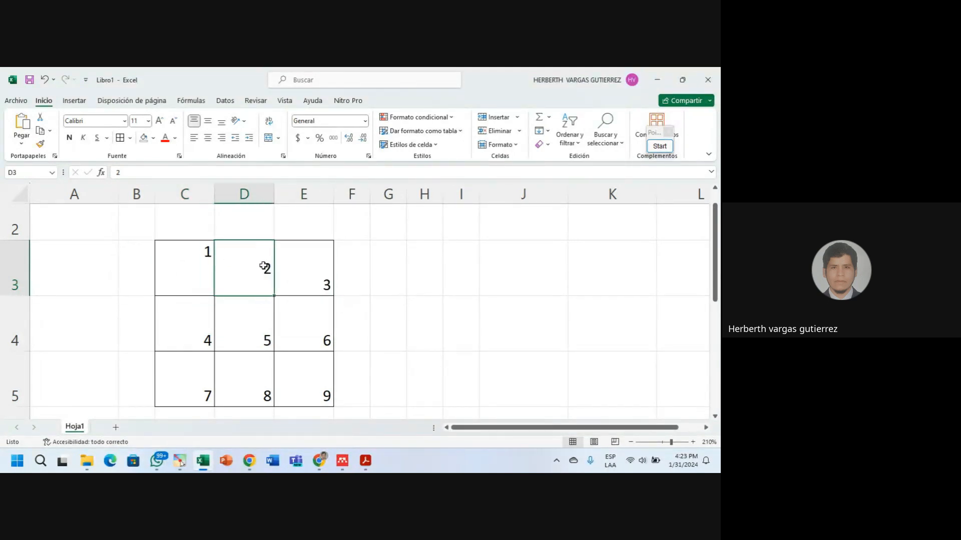
left_click(327, 286)
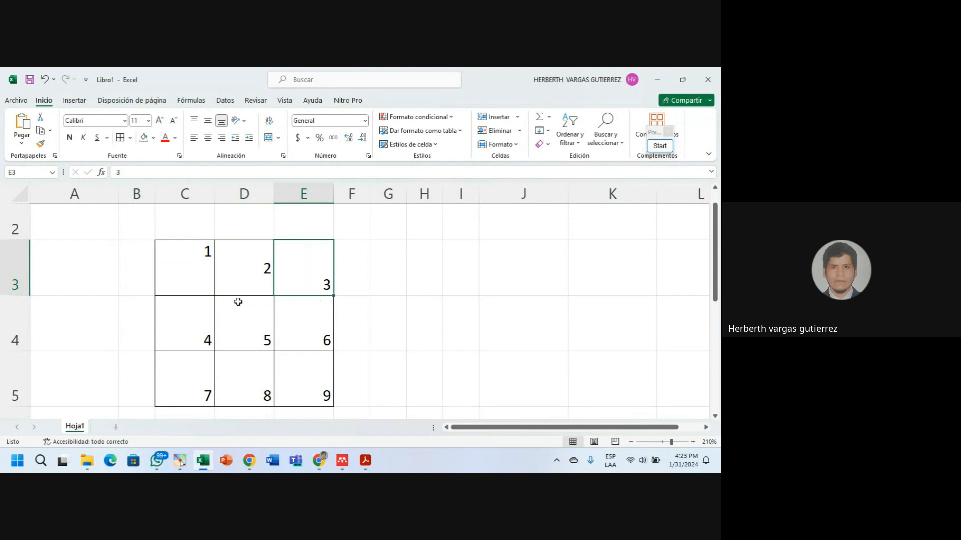
left_click(209, 336)
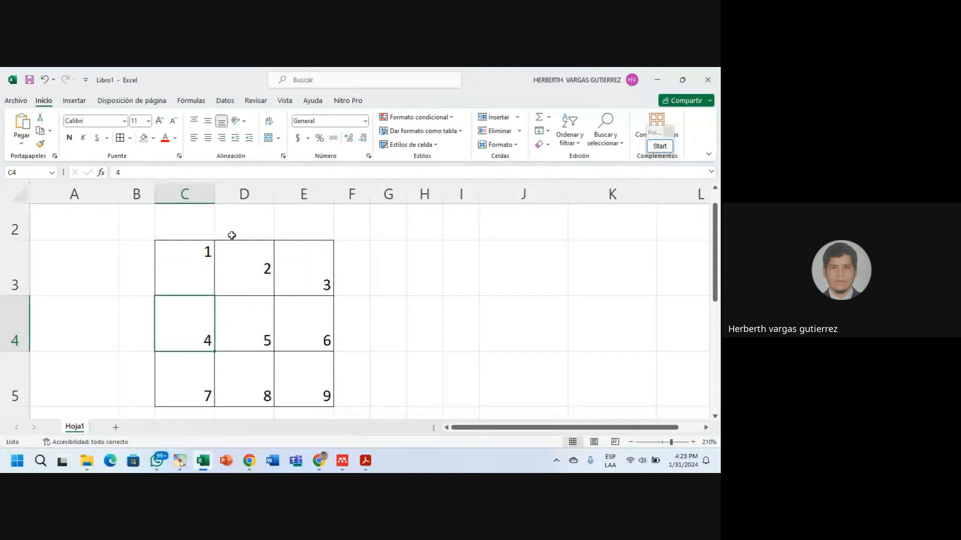
Left-align the 4 in C4 and horizontally centre the 5 in D4.
left_click(193, 139)
left_click(270, 338)
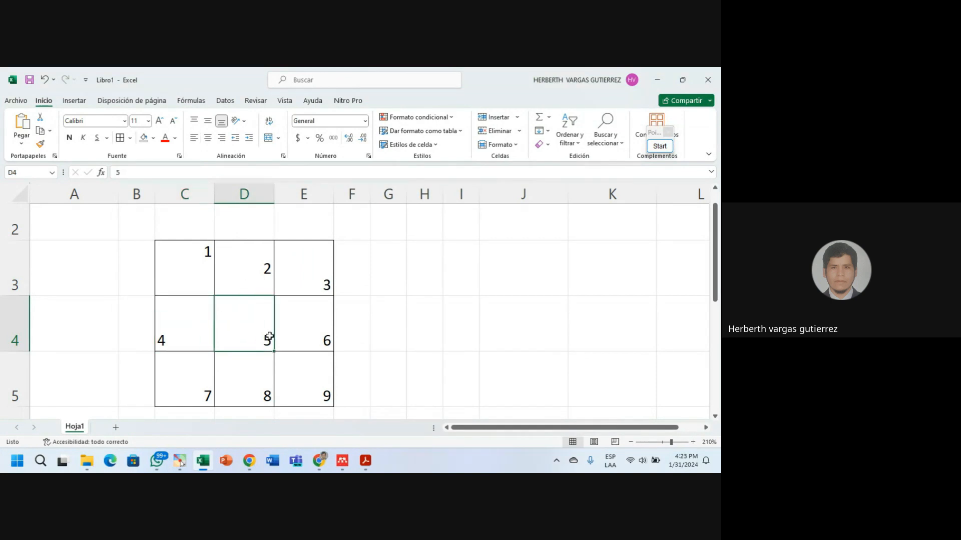
left_click(208, 138)
left_click(317, 345)
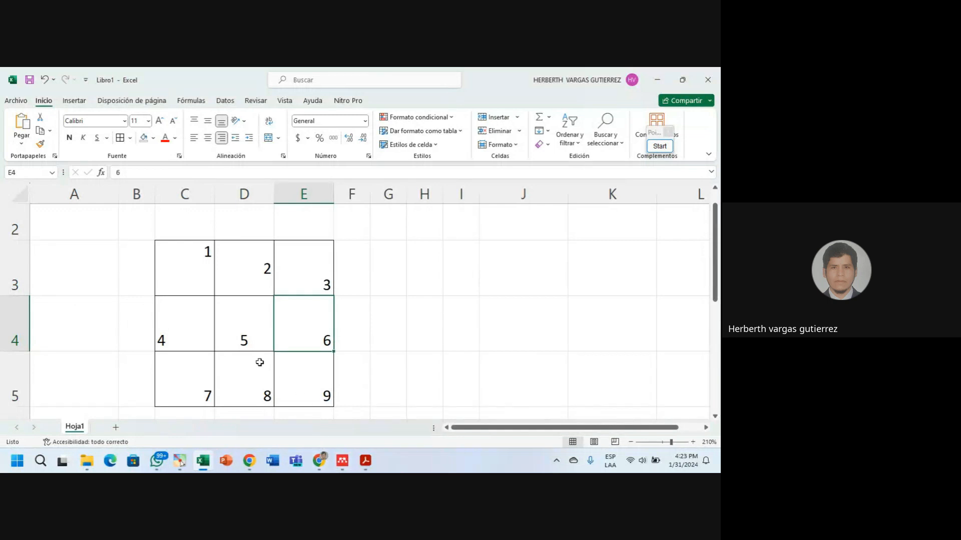
Review the cells of rows 3 and 4, then select the whole grid C3:E5.
left_click(219, 344)
left_click(162, 341)
left_click(250, 339)
left_click(295, 339)
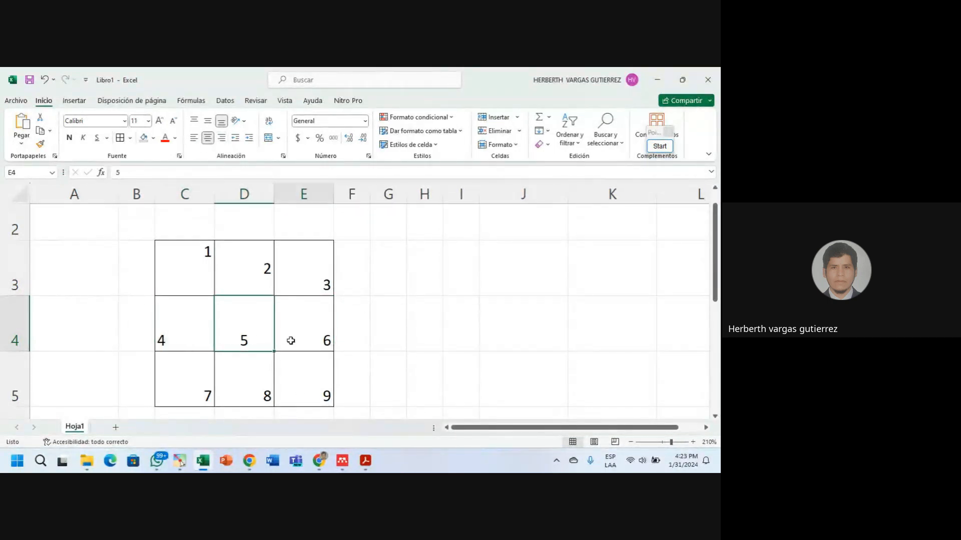
left_click(229, 343)
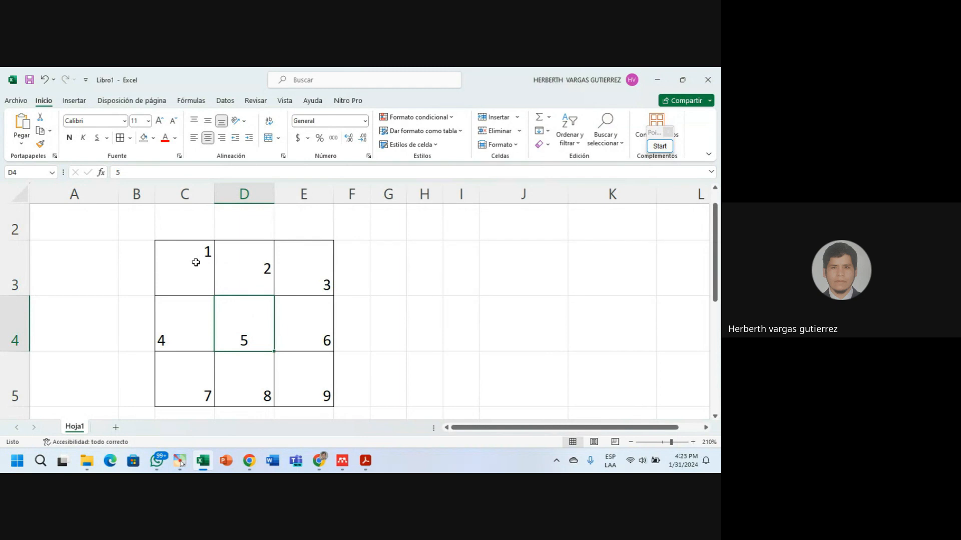
left_click_drag(195, 262, 296, 263)
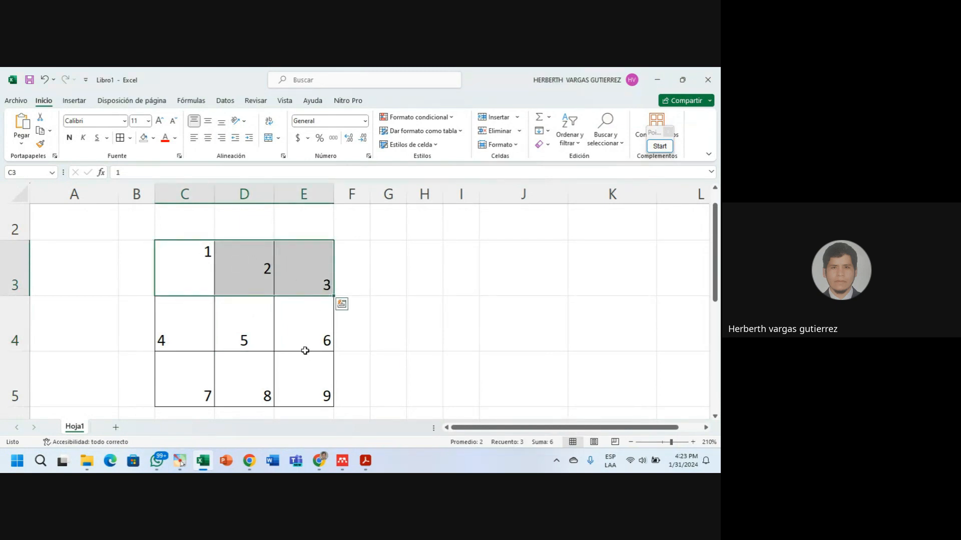
left_click(247, 300)
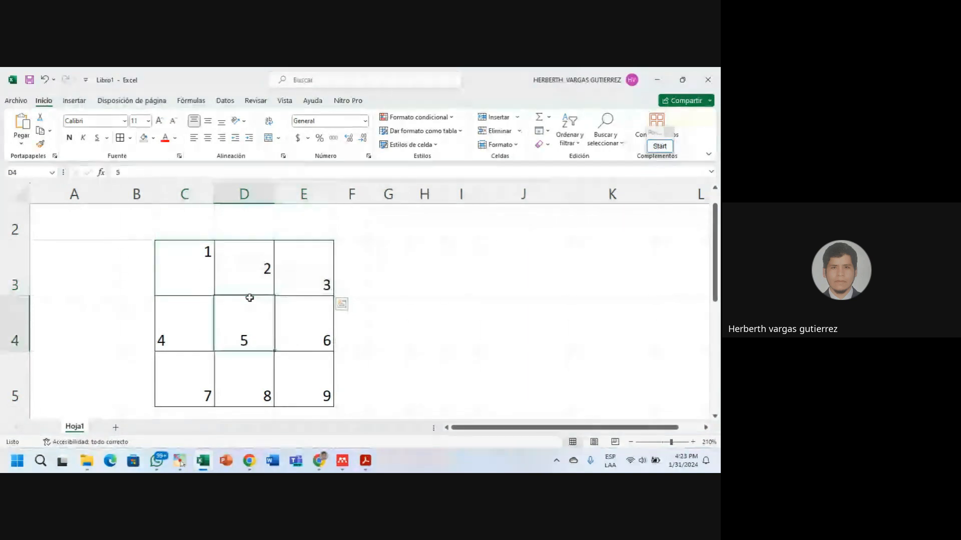
left_click_drag(196, 271, 308, 366)
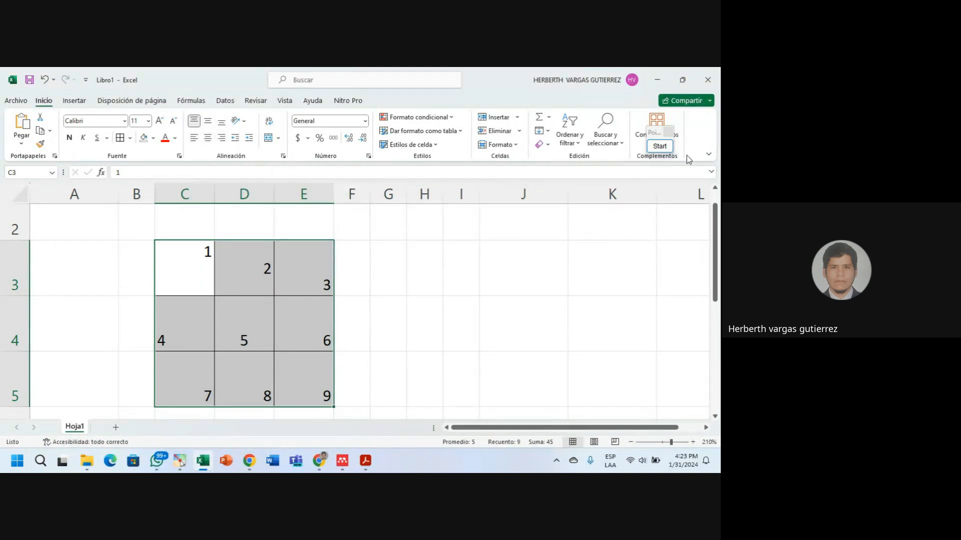
left_click(659, 146)
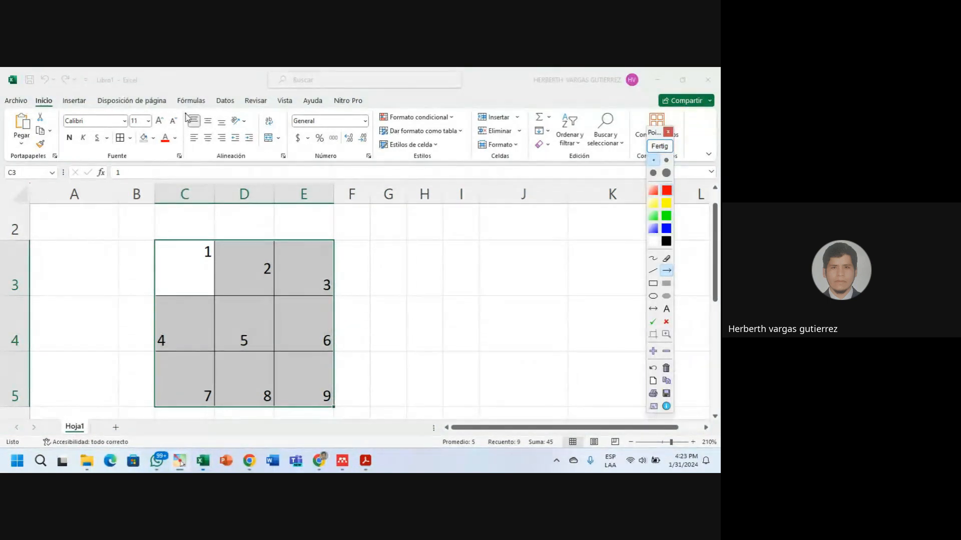
left_click_drag(185, 115, 227, 119)
left_click(653, 368)
left_click(653, 283)
mouse_move(184, 113)
left_mouse_down()
mouse_move(223, 124)
mouse_move(234, 139)
mouse_move(231, 130)
left_mouse_up()
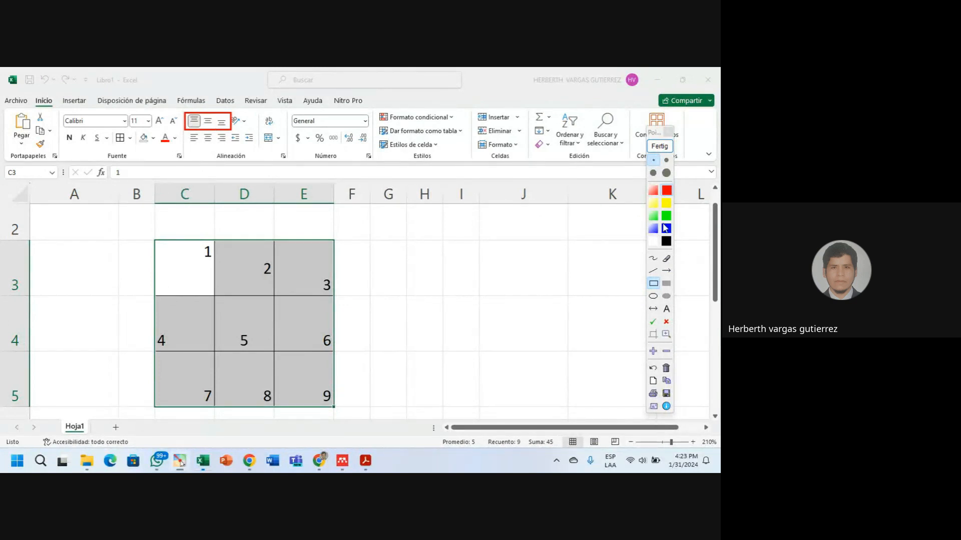
left_click(665, 215)
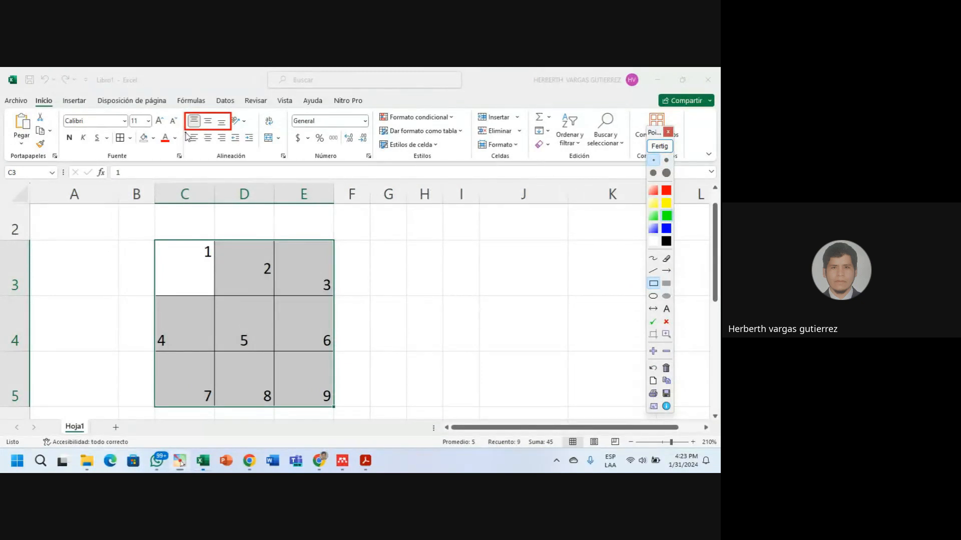
left_click_drag(185, 132, 232, 149)
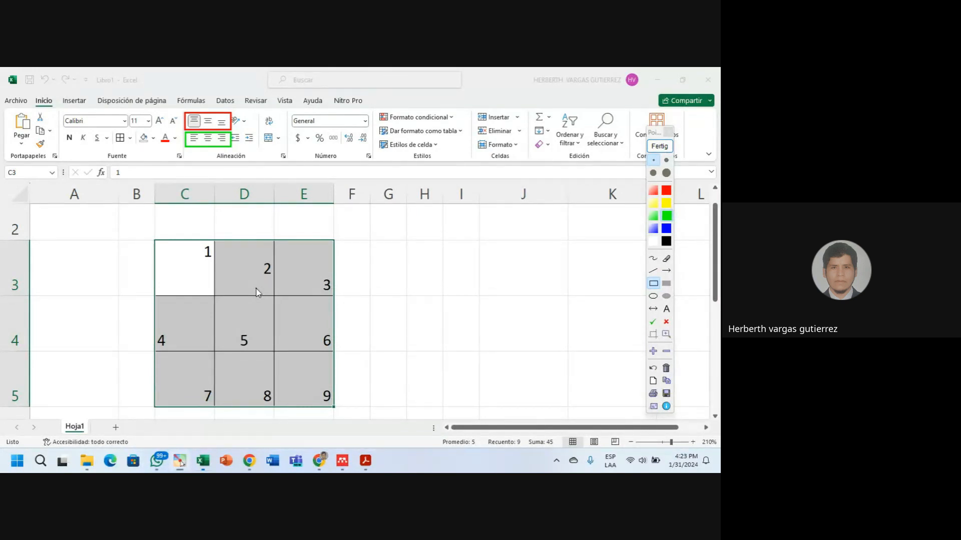
left_click(659, 145)
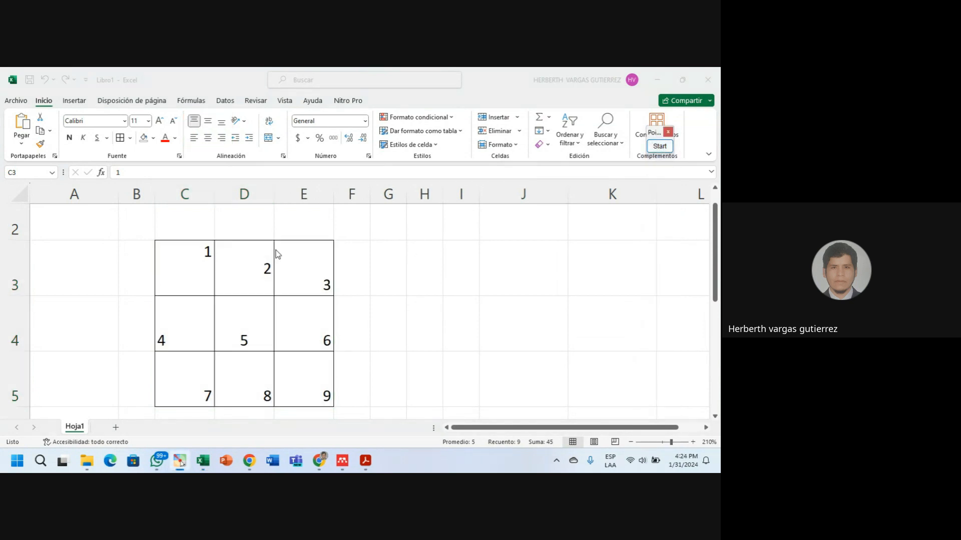
Left-align the 1 in C3 and make the 2 in D3 top-aligned and horizontally centred.
left_click(199, 276)
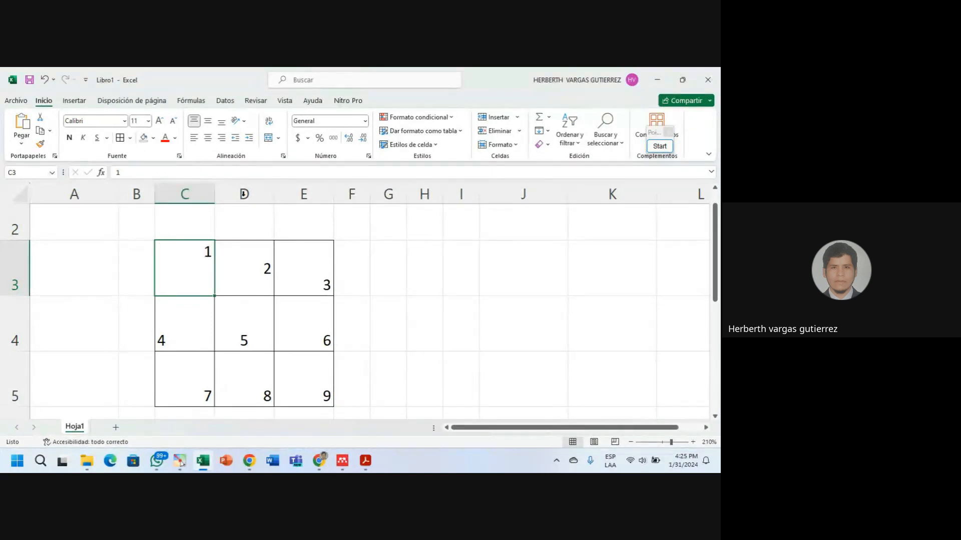
left_click(194, 138)
left_click(264, 268)
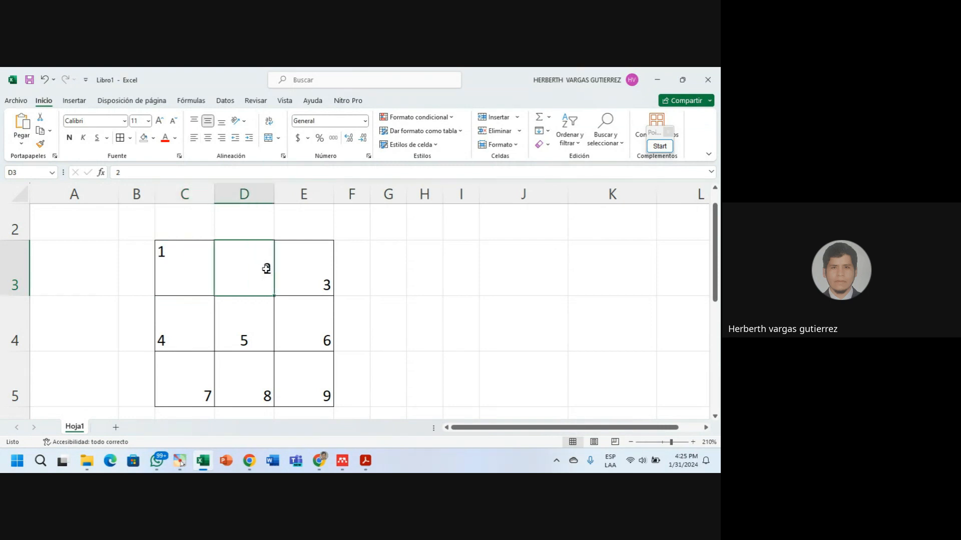
left_click(194, 120)
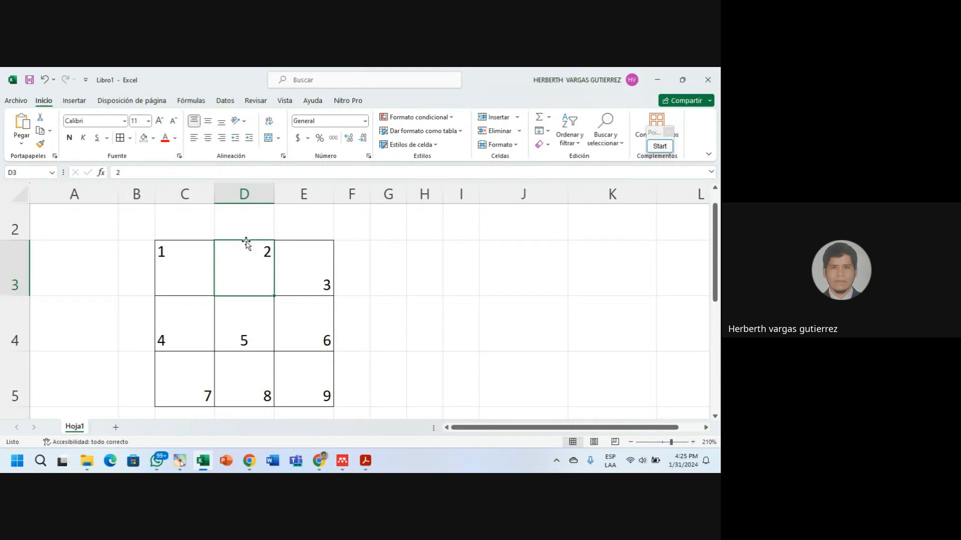
left_click(207, 138)
Top- and right-align the 3 in E3, and vertically centre the 4 in C4.
left_click(323, 278)
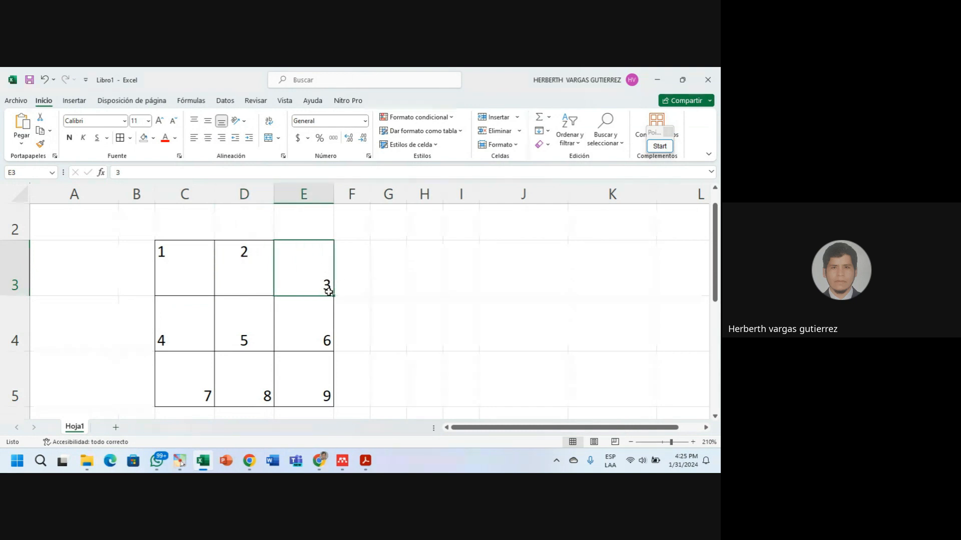
left_click(193, 122)
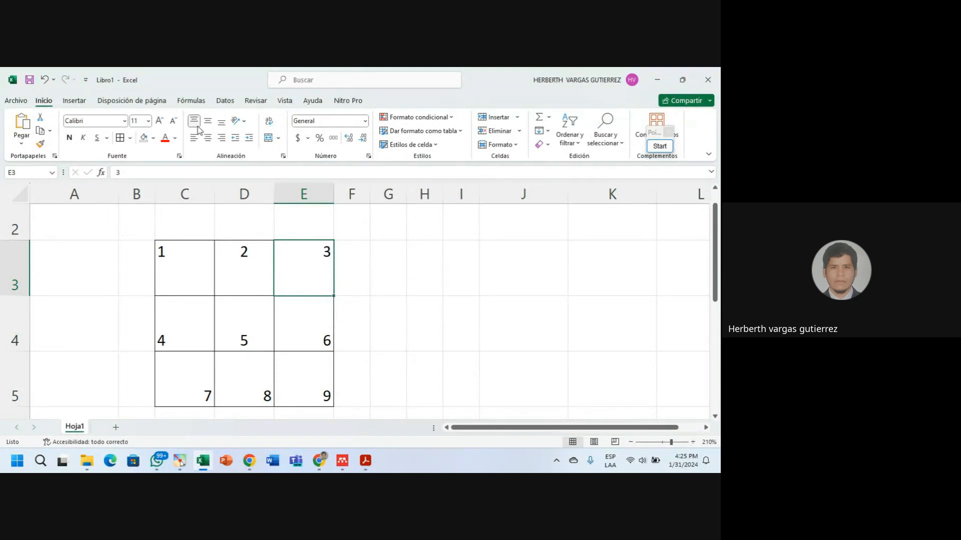
left_click(222, 140)
left_click(197, 323)
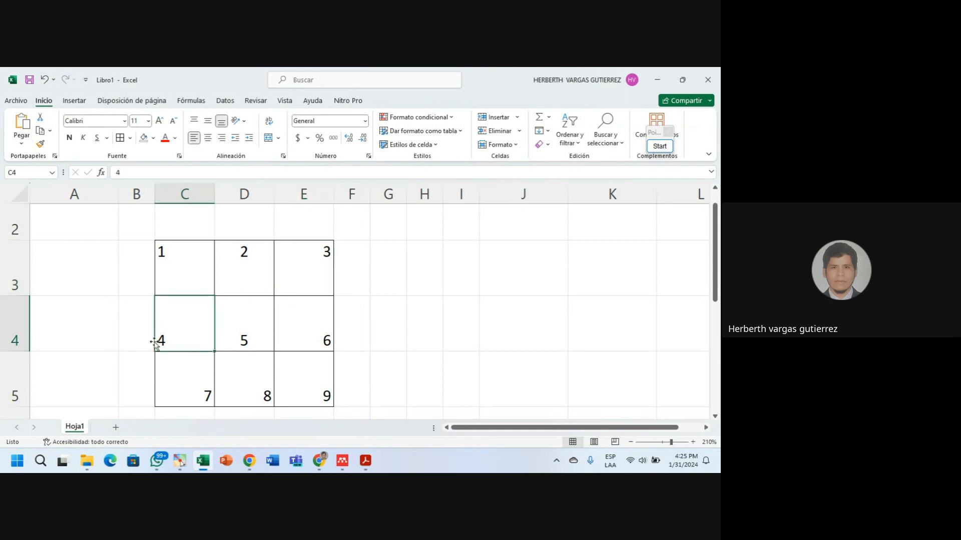
left_click(207, 121)
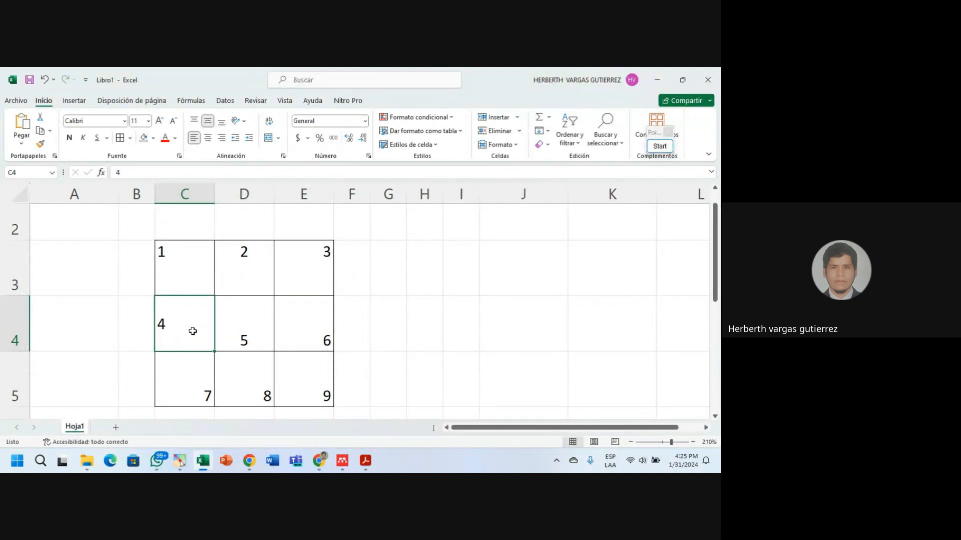
Vertically centre the 6 in E4 alongside the 5 in D4.
left_click(249, 331)
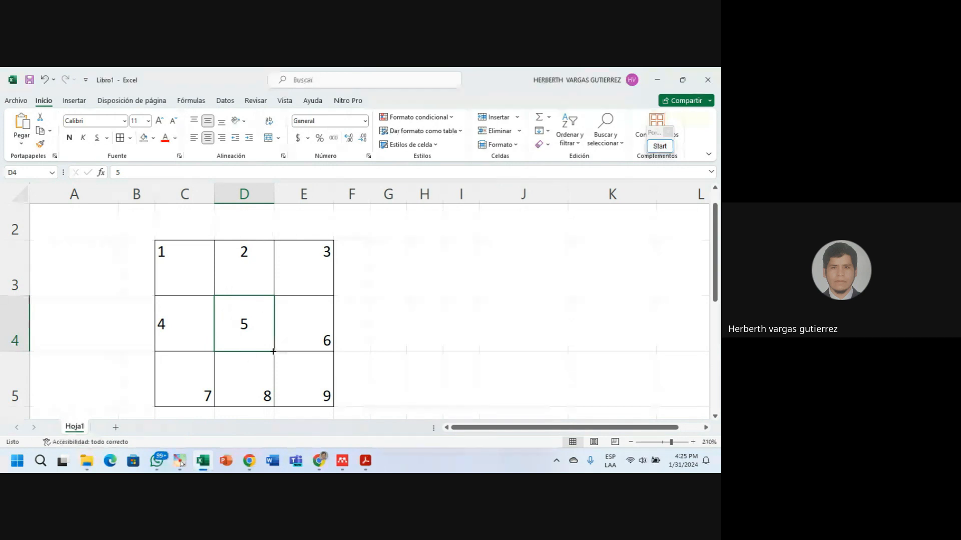
left_click(315, 330)
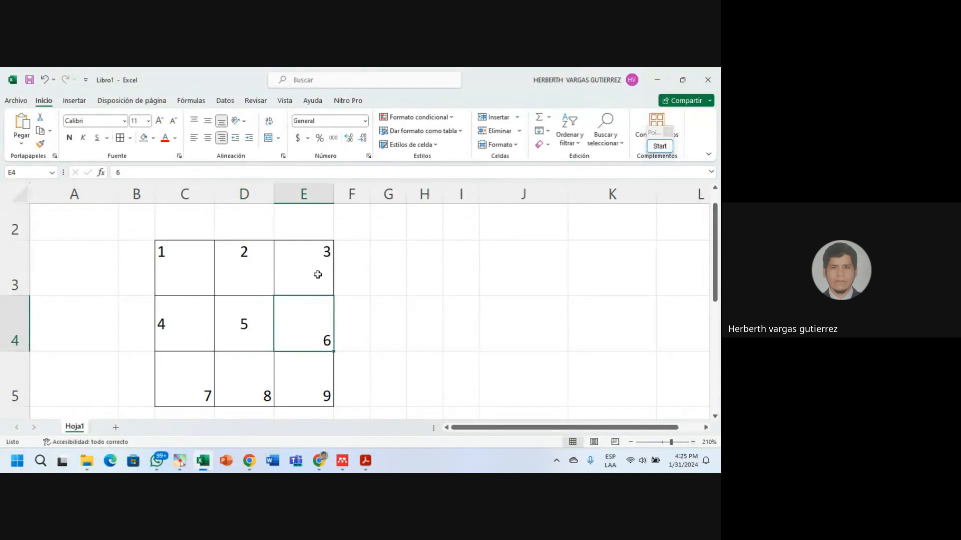
left_click(207, 121)
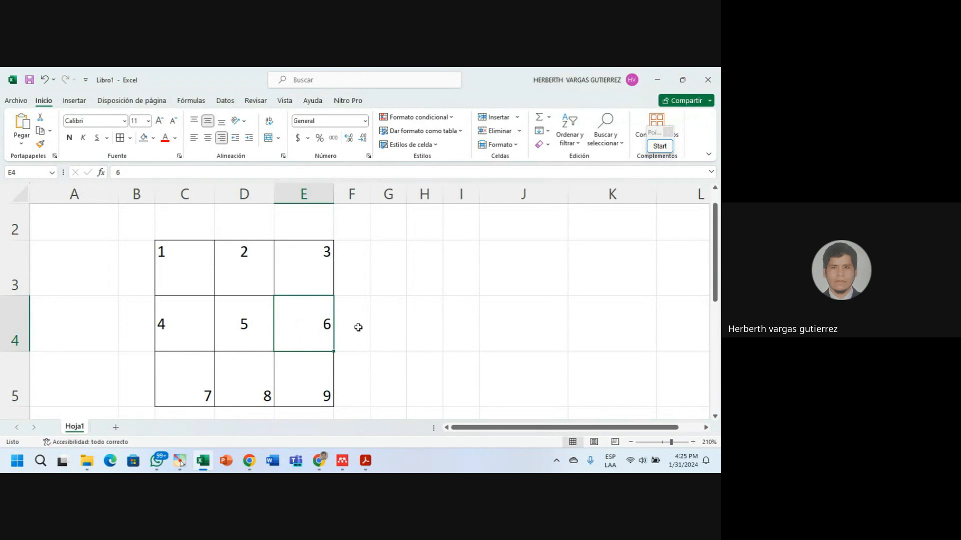
Align row 5's numbers: 7 left in C5, 8 centred in D5, 9 right in E5.
left_click(208, 389)
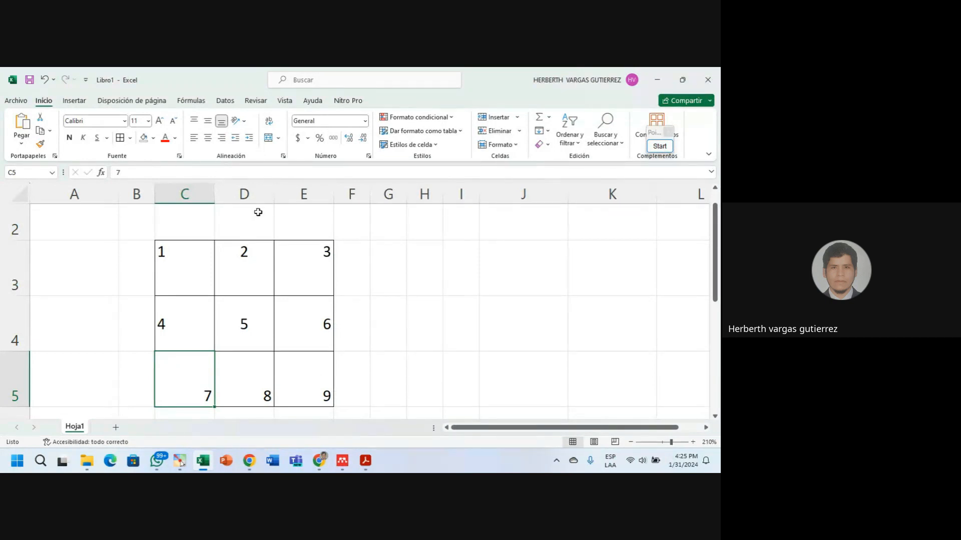
left_click(194, 137)
left_click(255, 383)
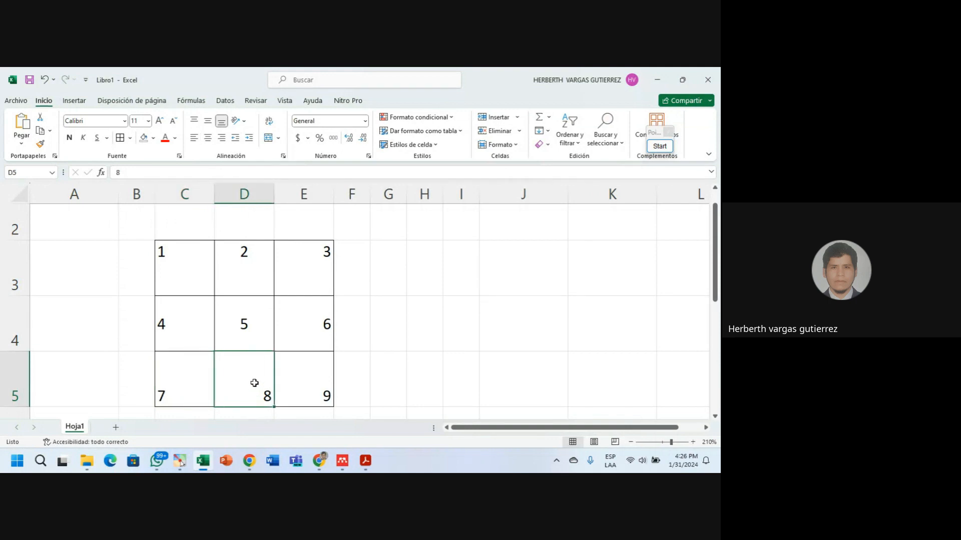
left_click(208, 137)
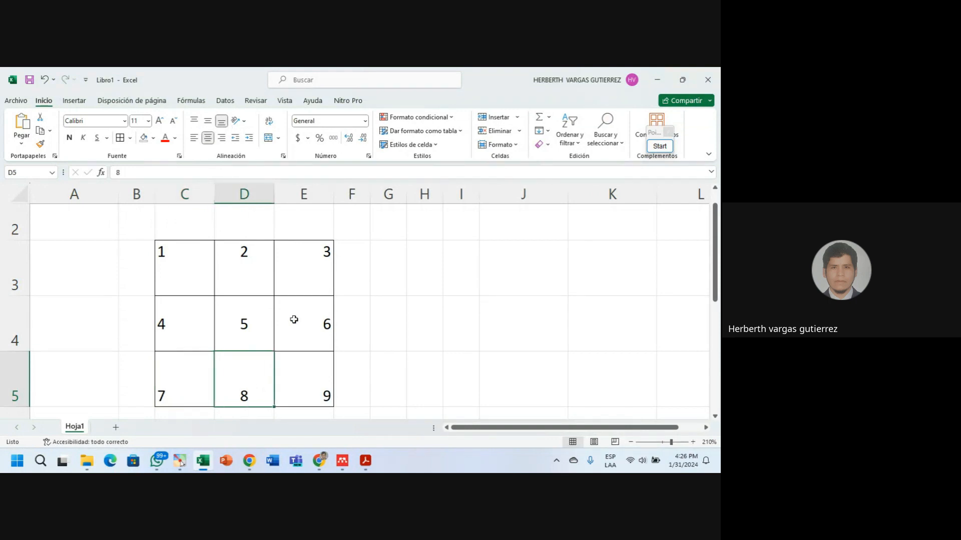
left_click(322, 391)
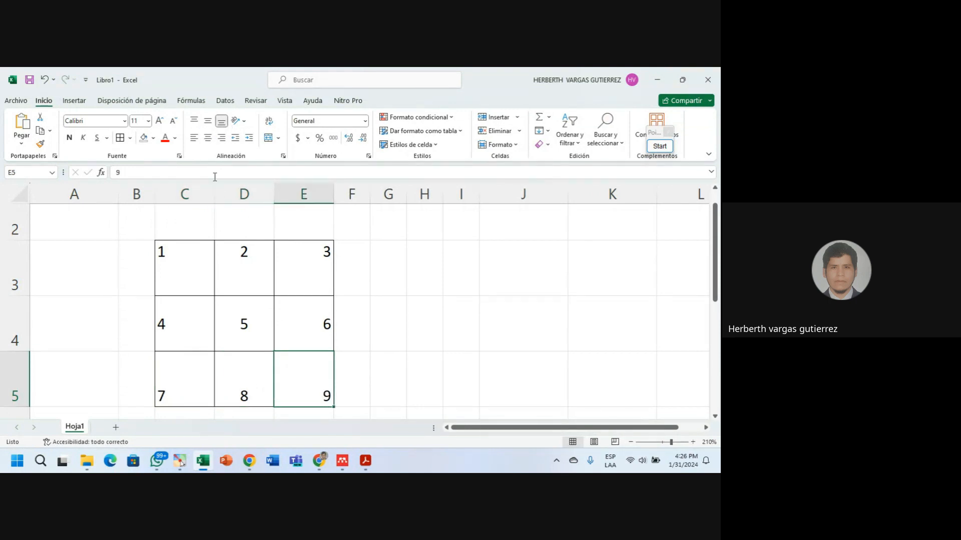
left_click(221, 138)
left_click(319, 460)
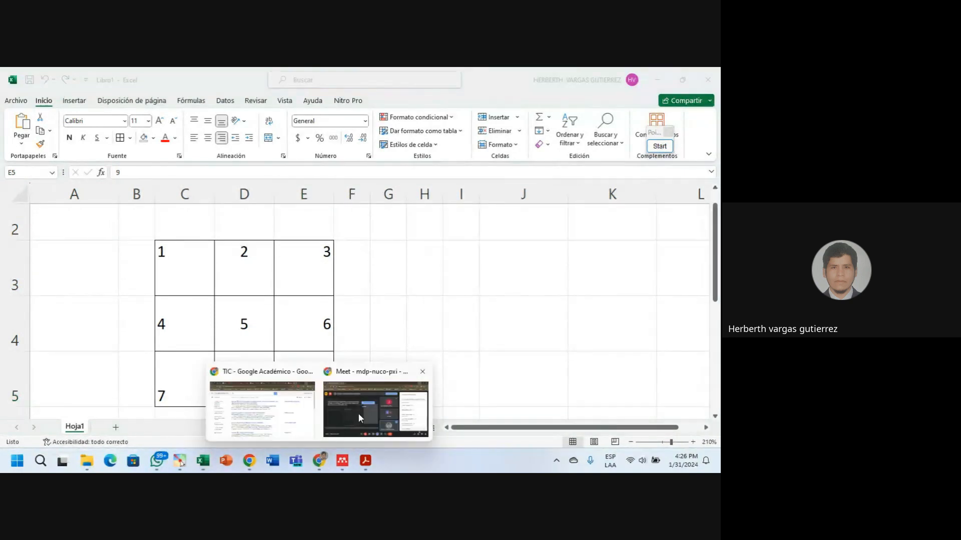
left_click(359, 414)
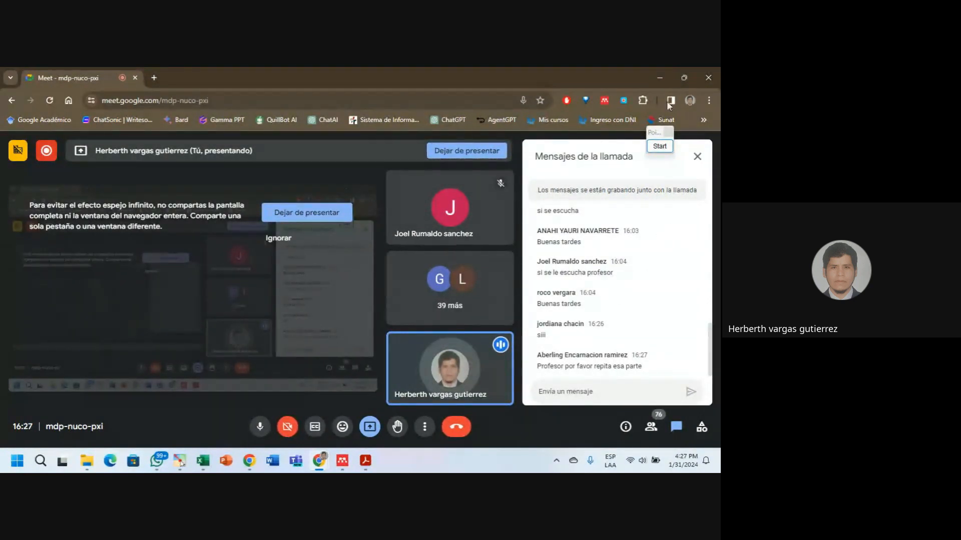
left_click(661, 80)
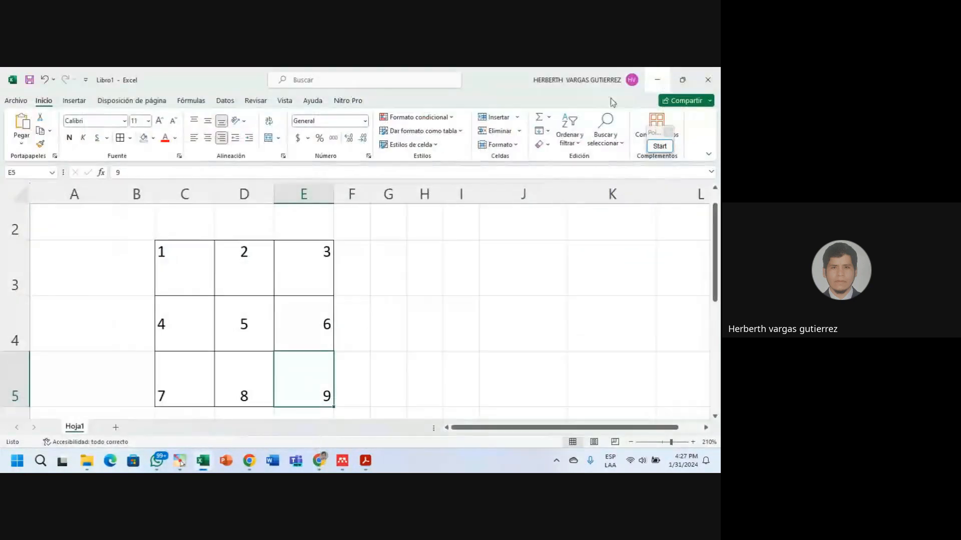
Scroll down through the sheet, selecting cells below the 1–9 grid.
left_click(244, 274)
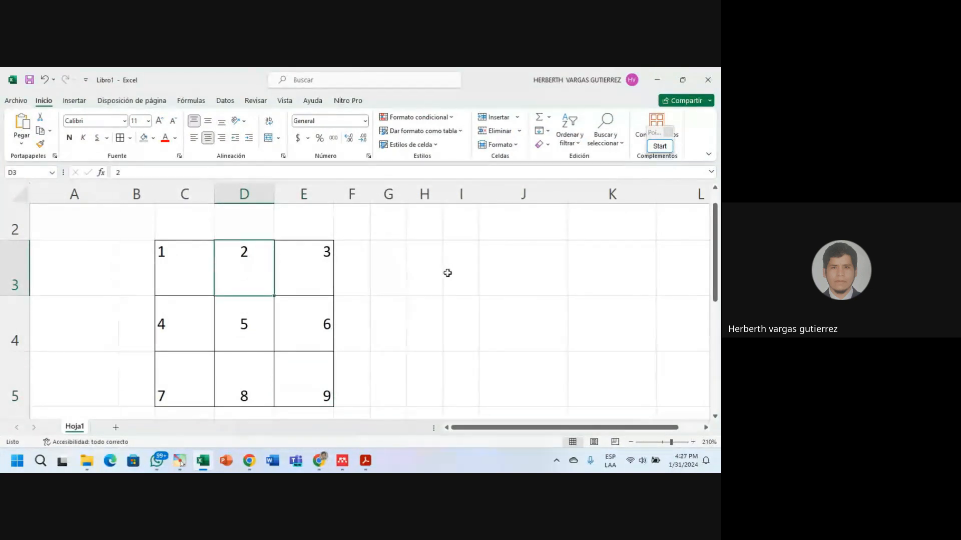
scroll(444, 274, "down", 2)
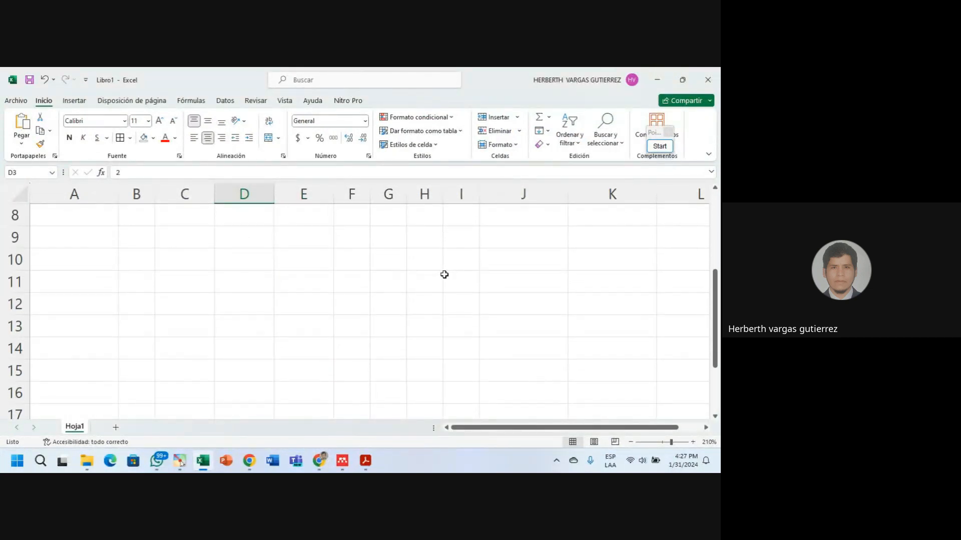
left_click(190, 267)
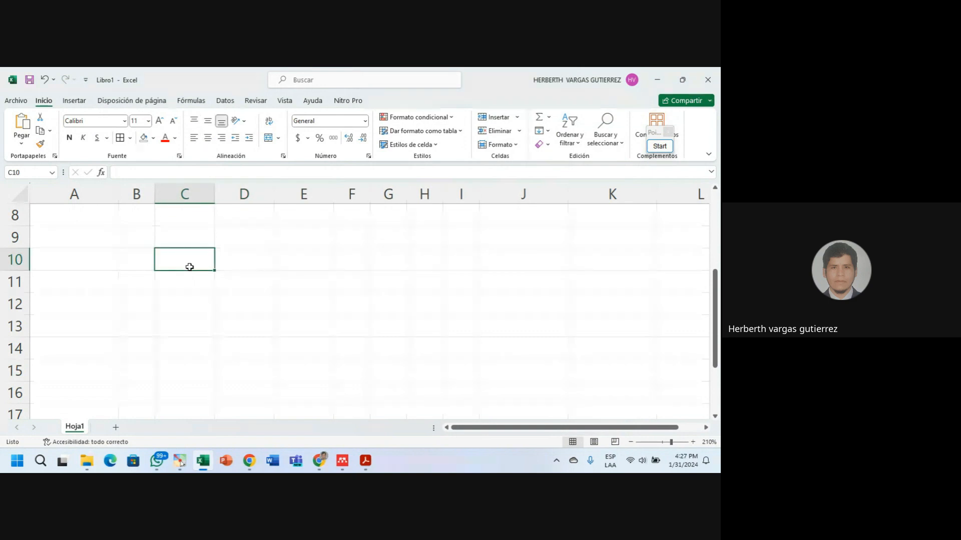
scroll(190, 267, "up", 3)
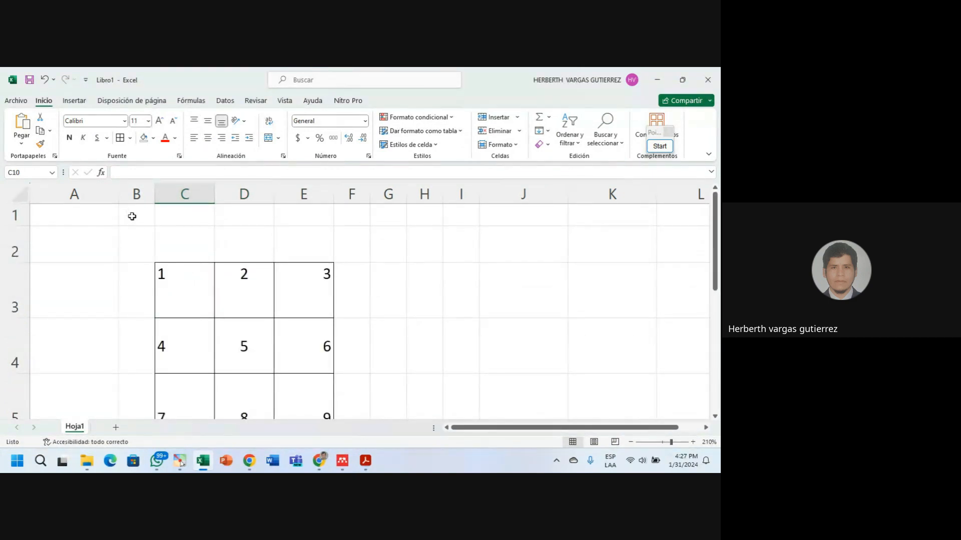
scroll(206, 238, "down", 5)
scroll(227, 243, "down", 2)
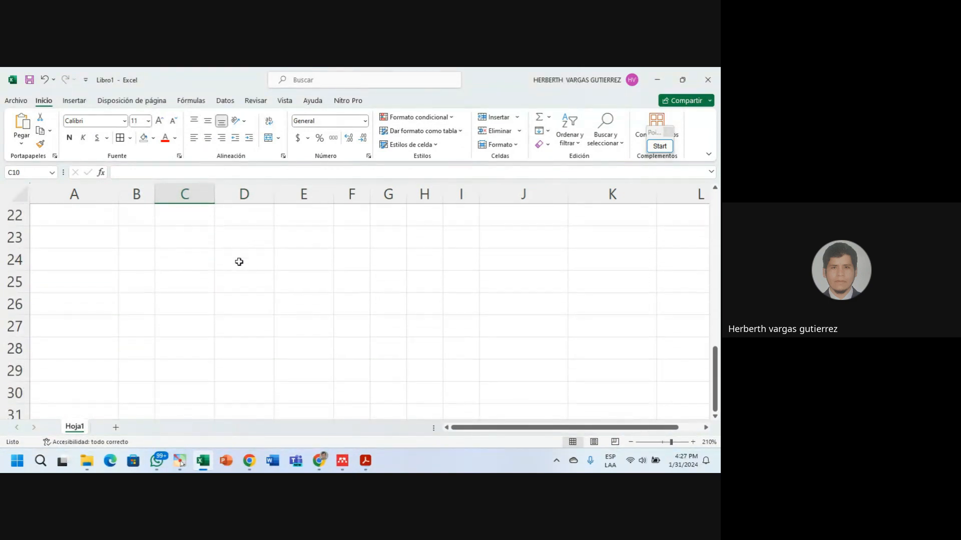
scroll(238, 262, "up", 2)
left_click(189, 255)
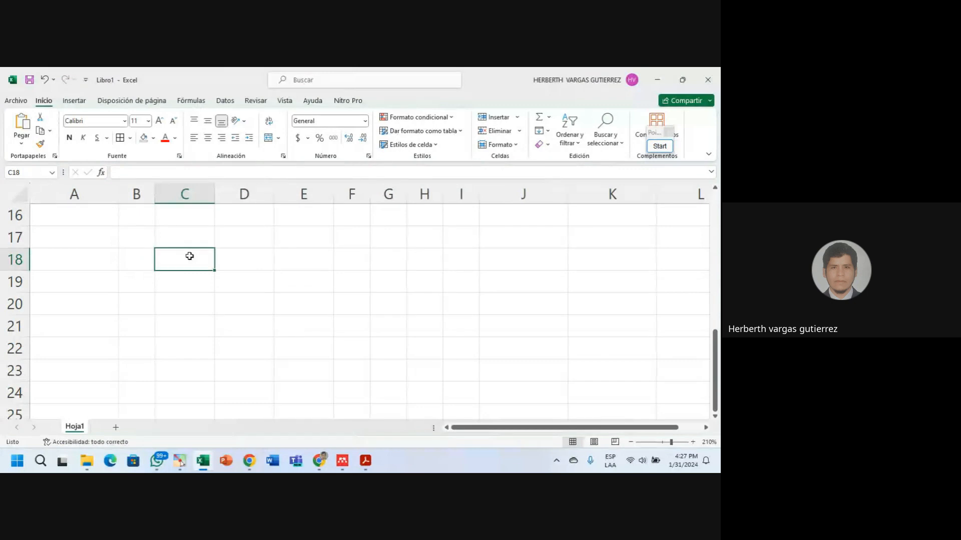
Zoom the sheet out three steps from 210% to 180%, then bring up the Google Meet call.
left_click(631, 442)
left_click(631, 441)
left_click(631, 441)
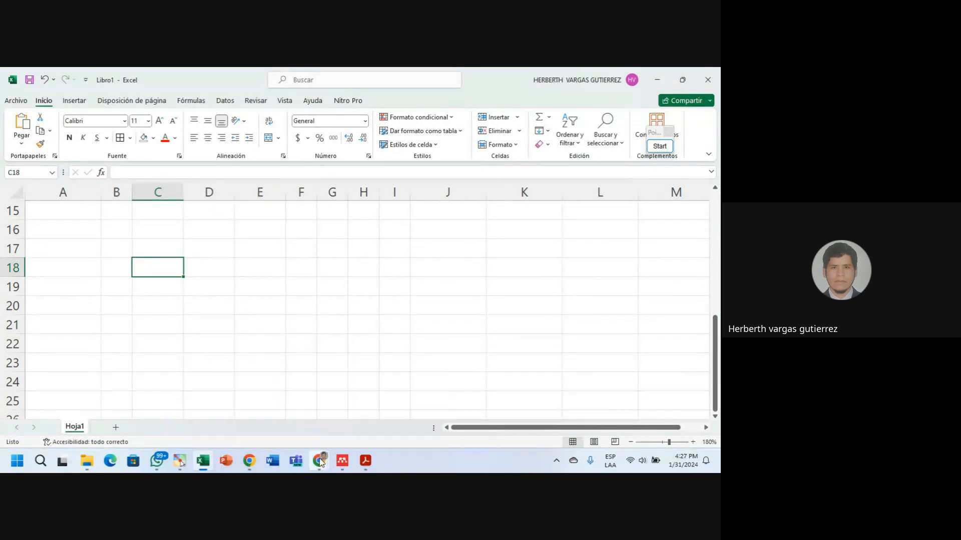
mouse_move(321, 459)
left_click(346, 422)
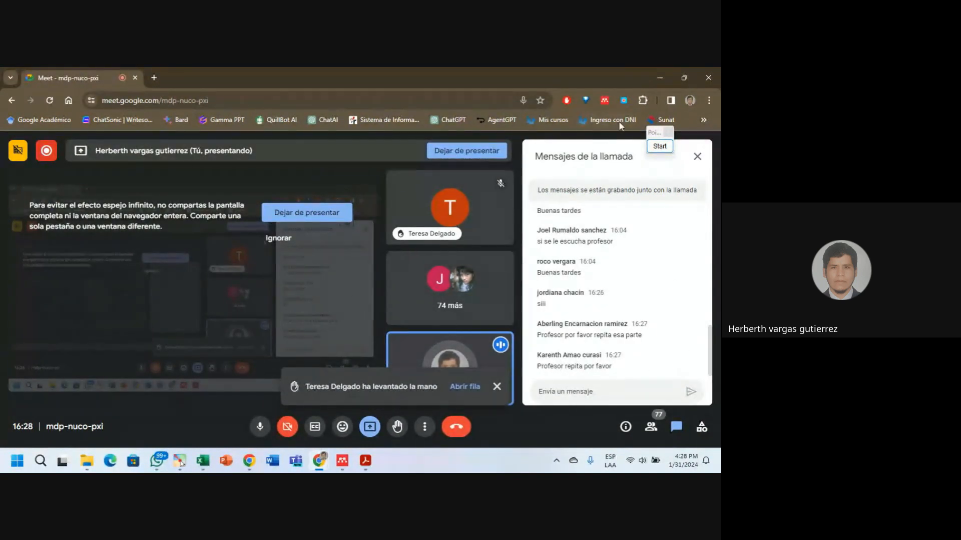
Minimize the Chrome Meet window so Excel's Libro1 workbook shows again.
left_click(655, 78)
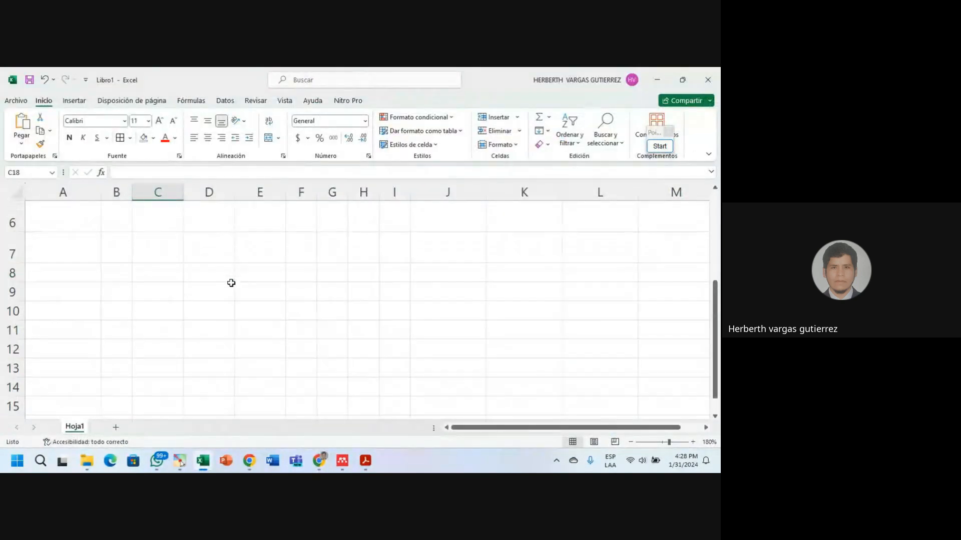
Scroll back up to the grid and click through the row 3 cells, ending on C3.
scroll(231, 283, "up", 2)
left_click(292, 306)
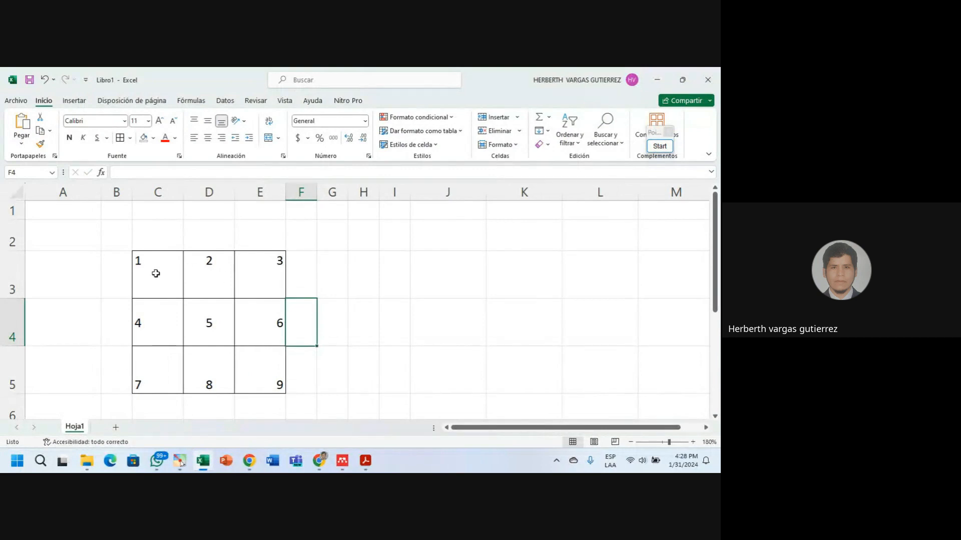
left_click(13, 274)
left_click(246, 277)
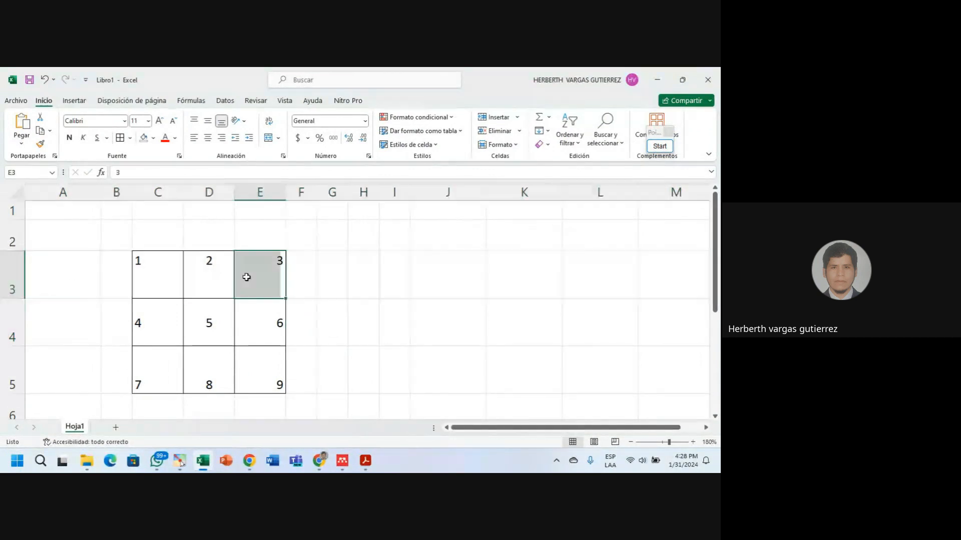
left_click(165, 278)
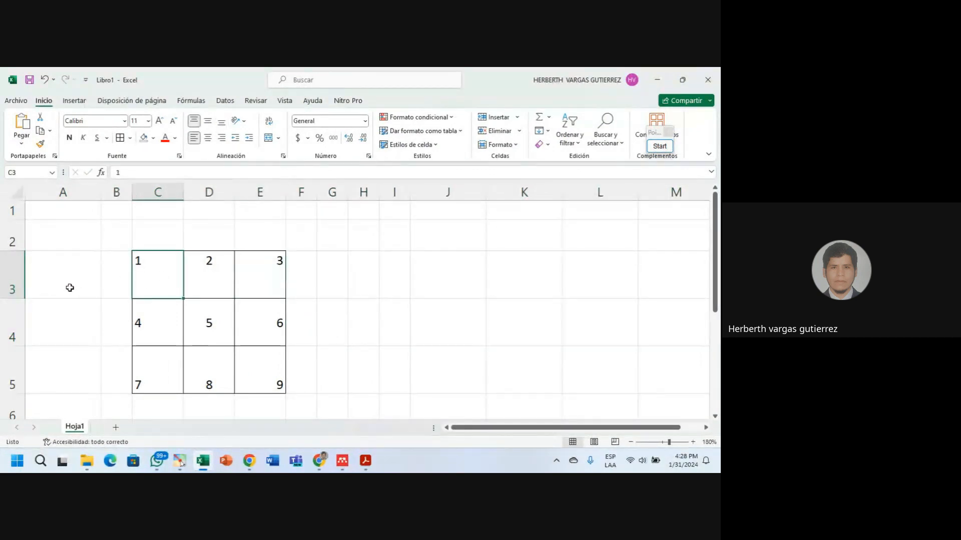
left_click(195, 277)
left_click(270, 283)
left_click(143, 284)
left_click(199, 280)
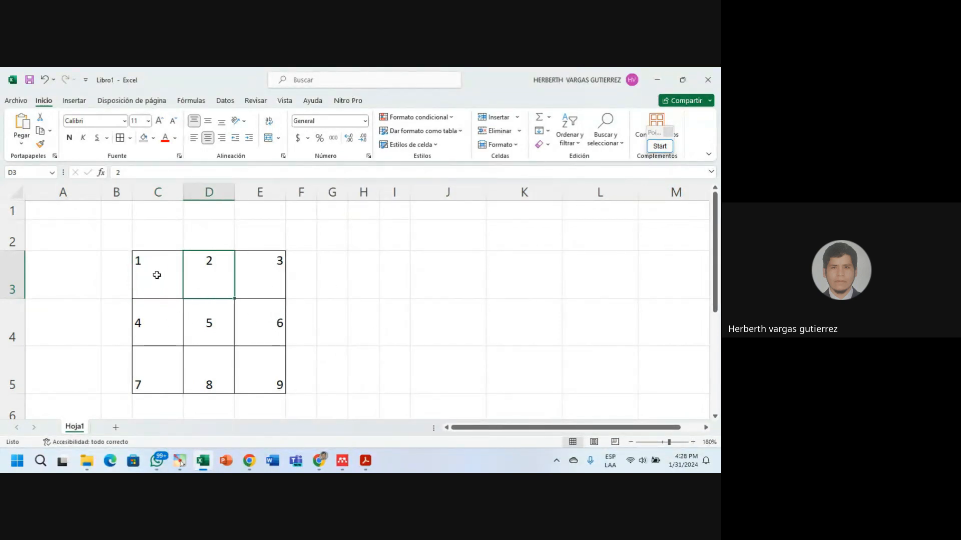
left_click(157, 275)
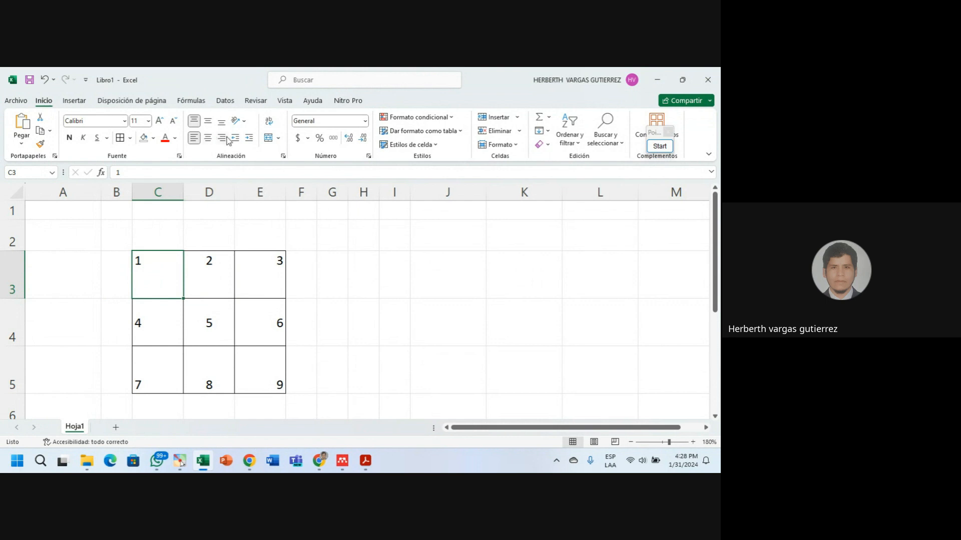
Try the top and left alignments on the 1 in C3, then settle on right and bottom alignment.
left_click(222, 139)
left_click(222, 121)
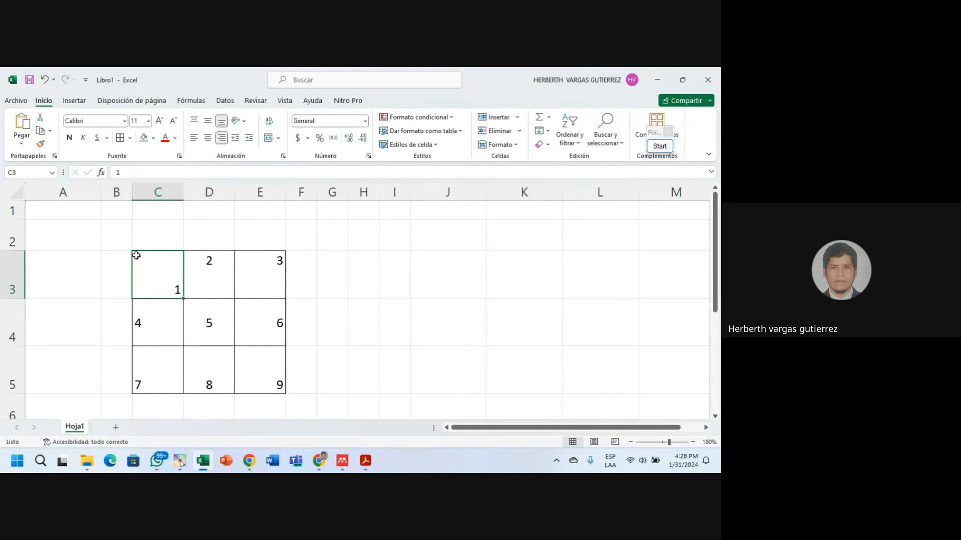
left_click(195, 121)
left_click(194, 138)
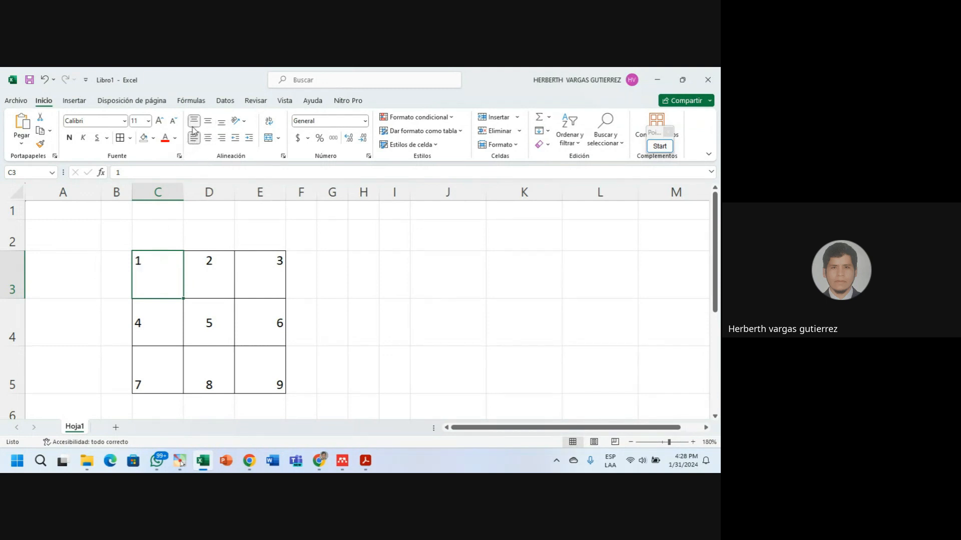
left_click(221, 138)
left_click(221, 121)
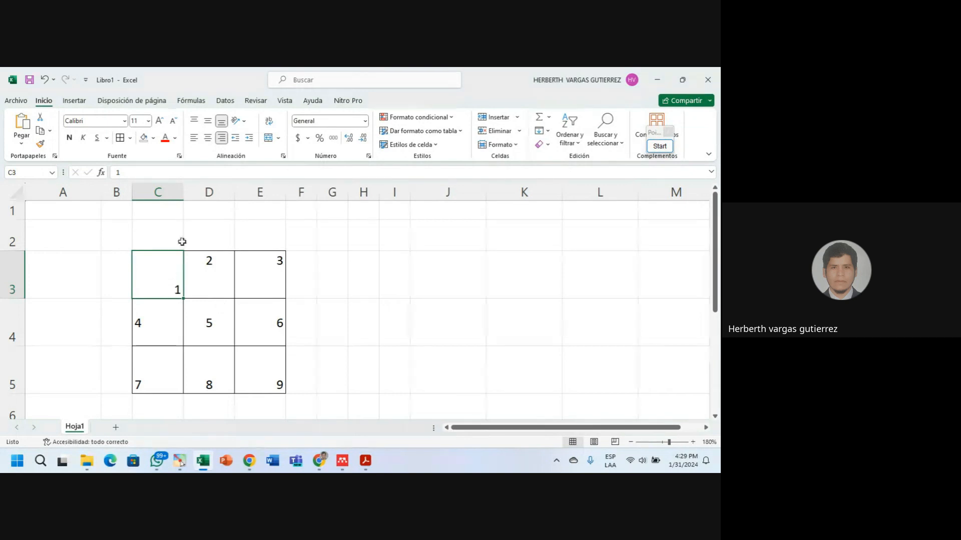
Cycle the 1 in C3 through top, middle, bottom and centre, finishing with Align Left and Top Align.
left_click(207, 121)
left_click(195, 121)
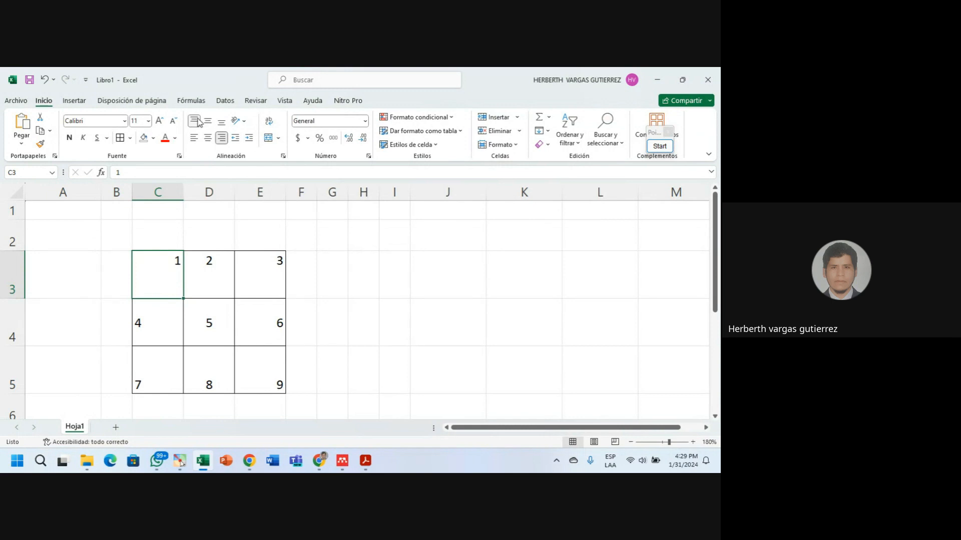
left_click(208, 121)
left_click(221, 121)
left_click(208, 122)
left_click(195, 121)
left_click(223, 123)
left_click(209, 123)
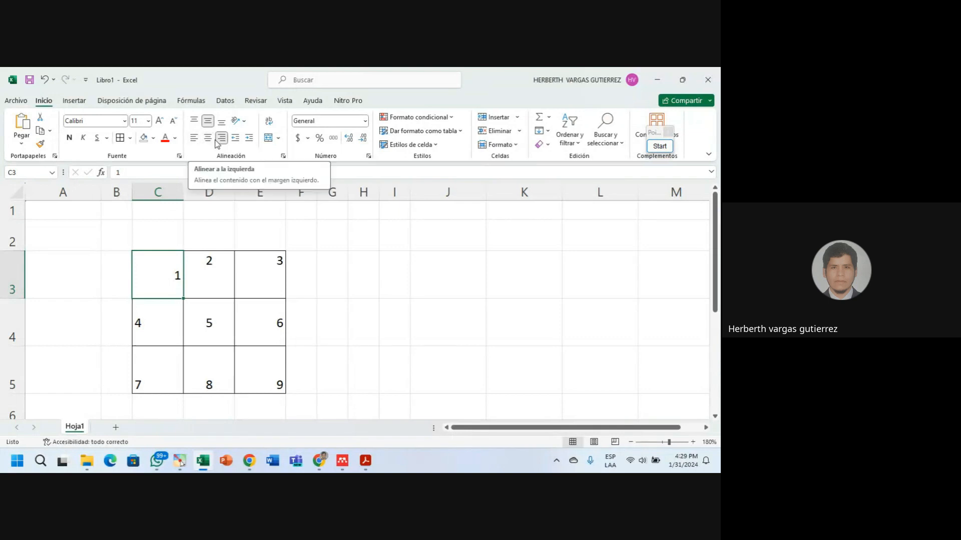
left_click(208, 142)
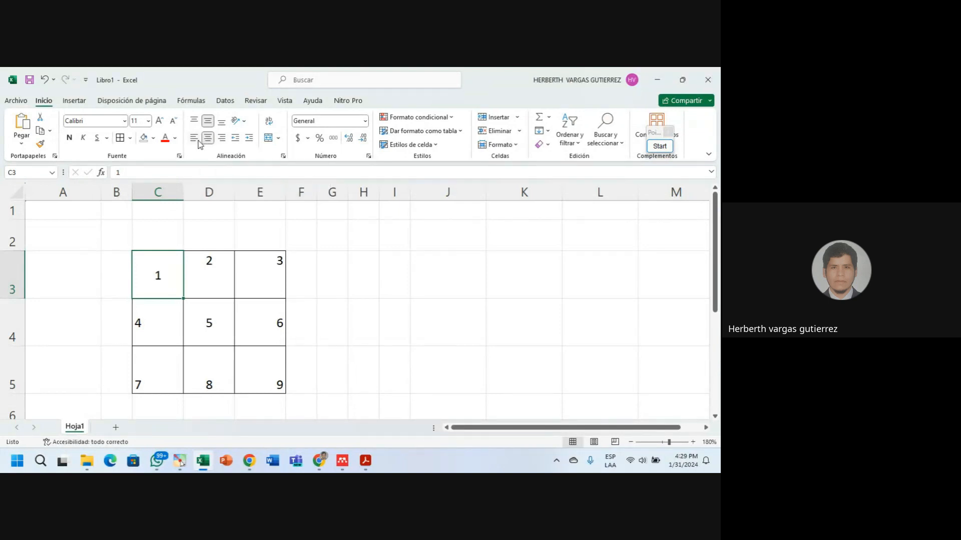
left_click(194, 139)
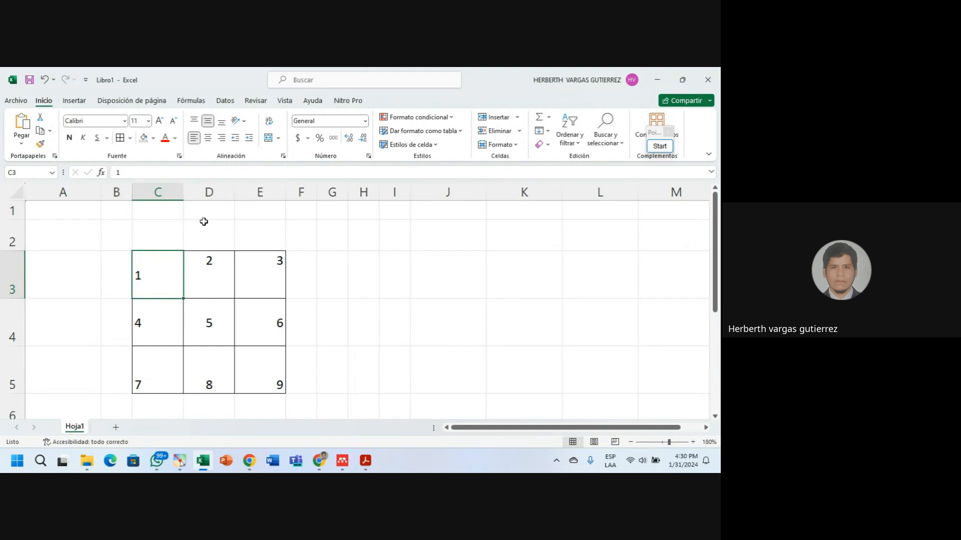
left_click(192, 121)
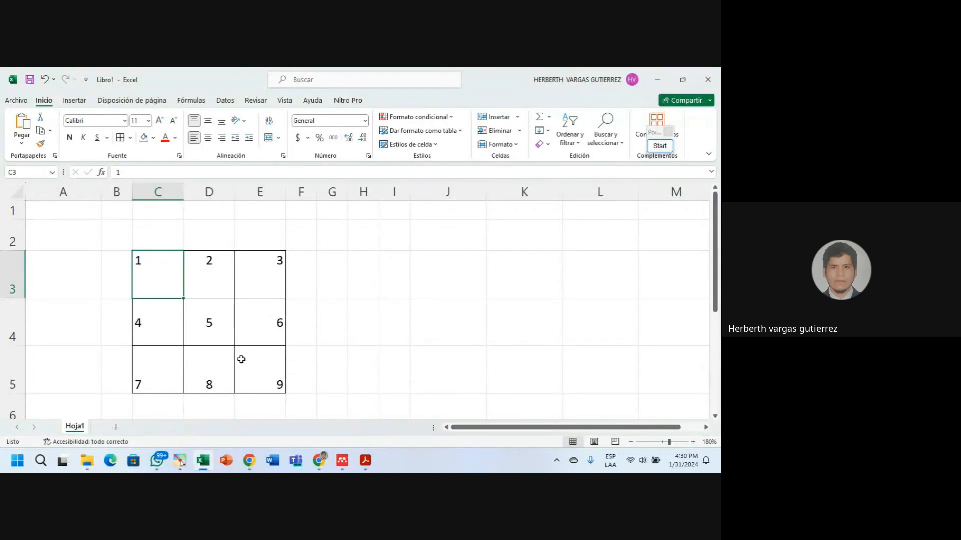
left_click(320, 461)
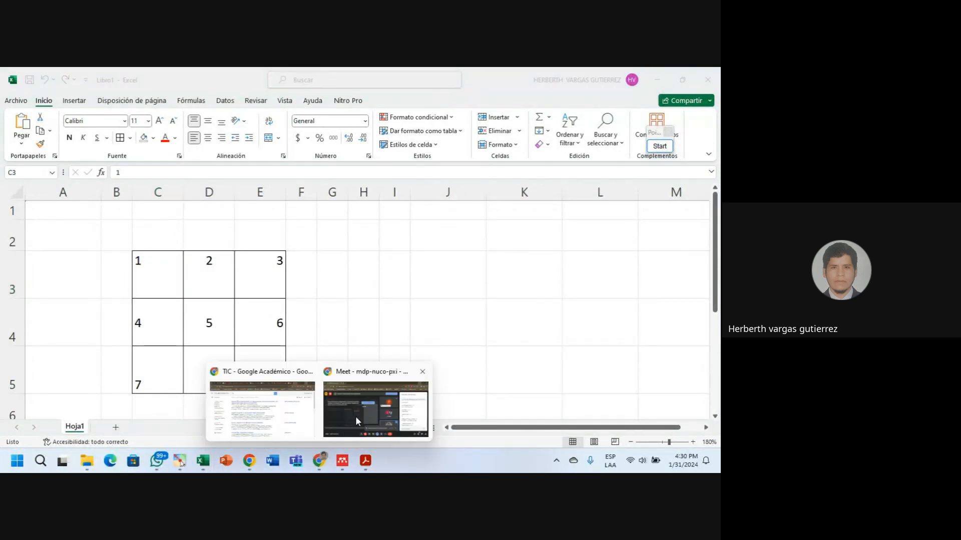
left_click(357, 420)
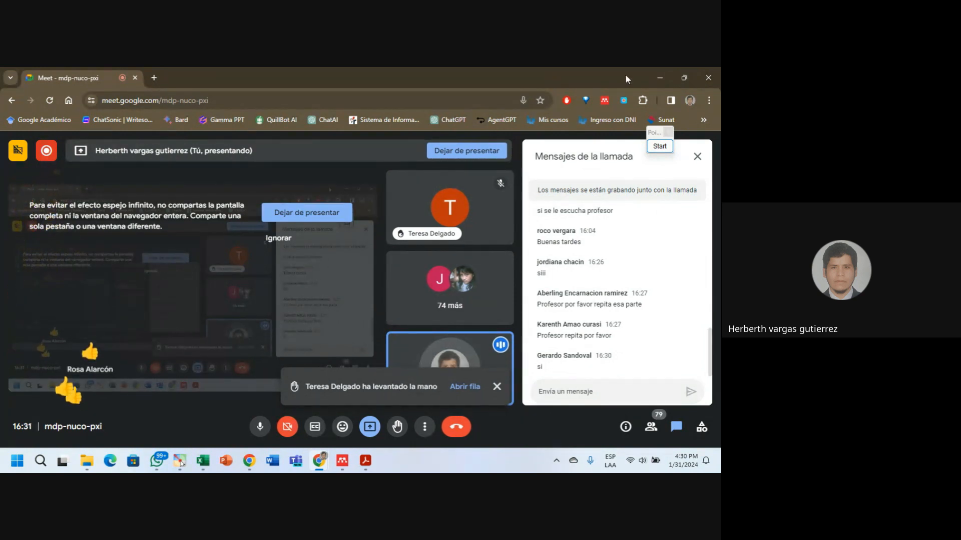
left_click(660, 80)
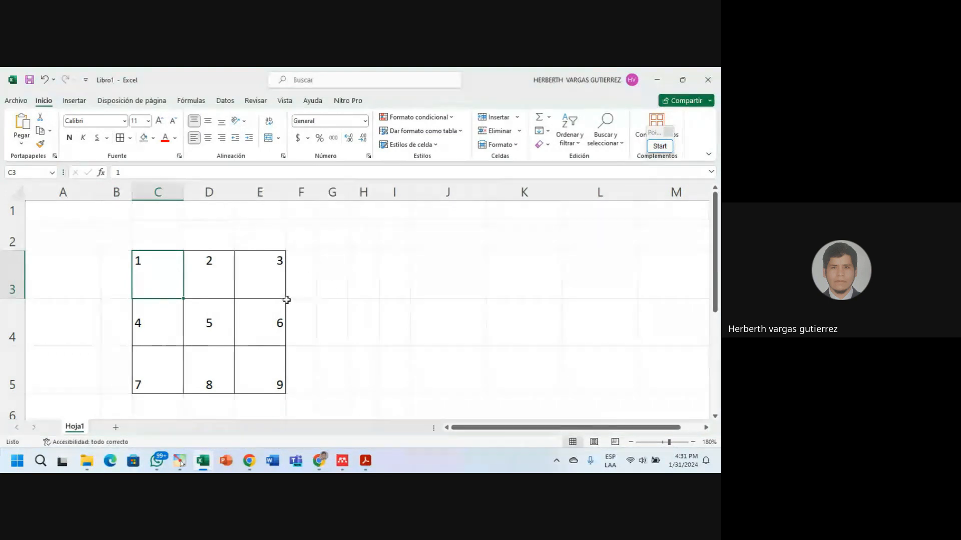
Enter HOLA, ITEC, HOLA, ITEC, HOLA, ITEC across cells C13 to H13.
scroll(291, 305, "down", 3)
left_click(137, 263)
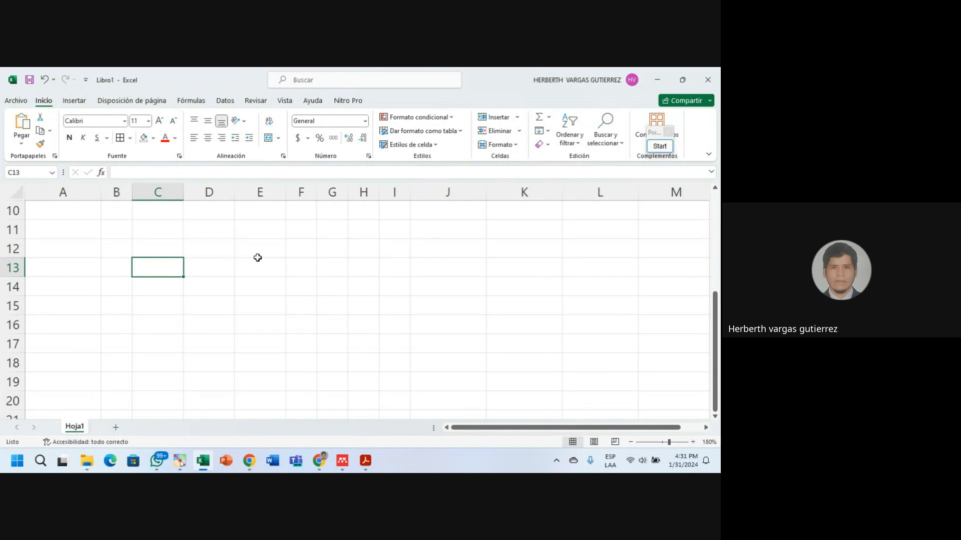
type("HOL")
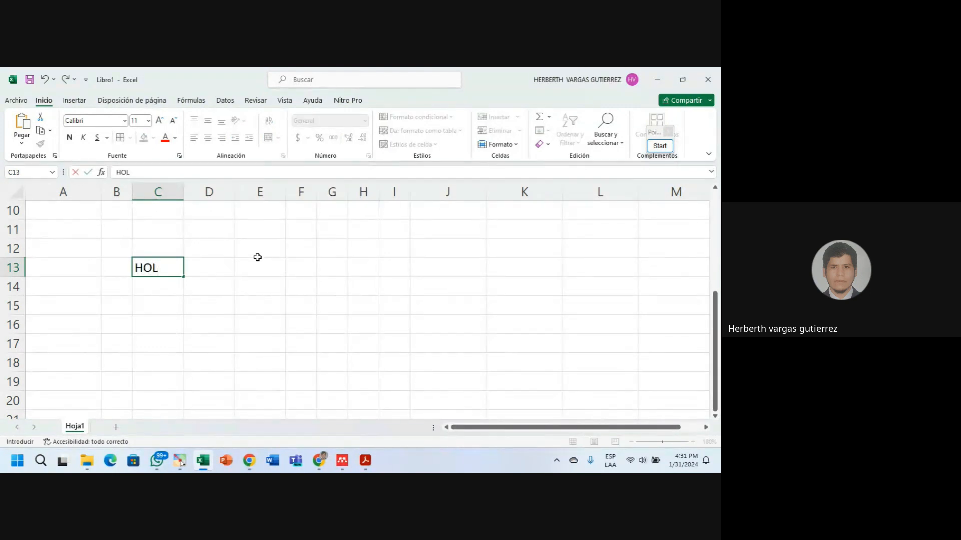
type("A")
key("Tab")
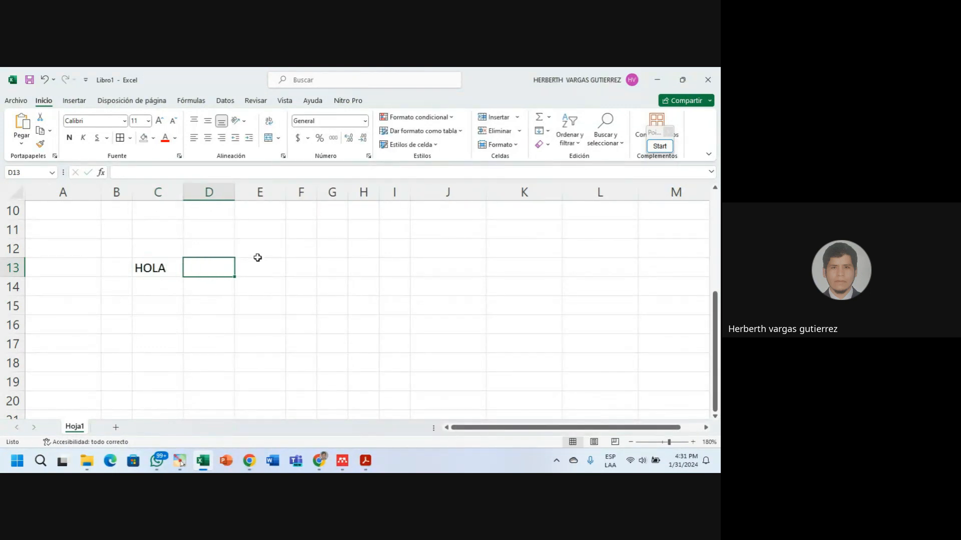
type("ITE")
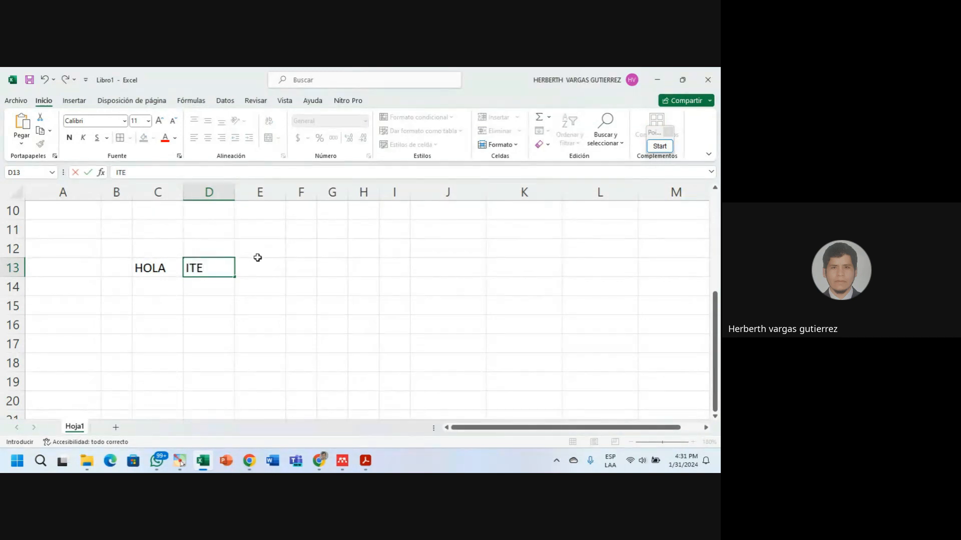
type("C")
left_click(260, 268)
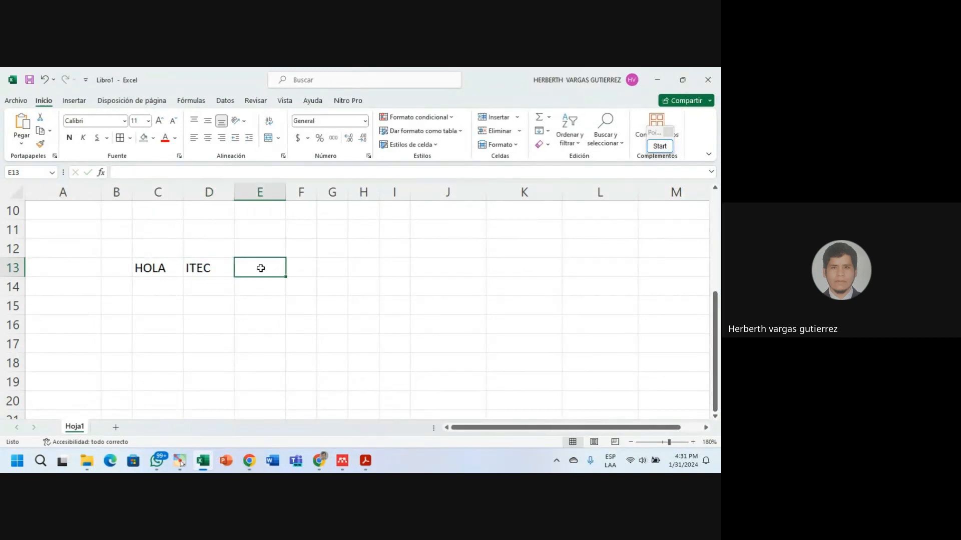
type("HOLA")
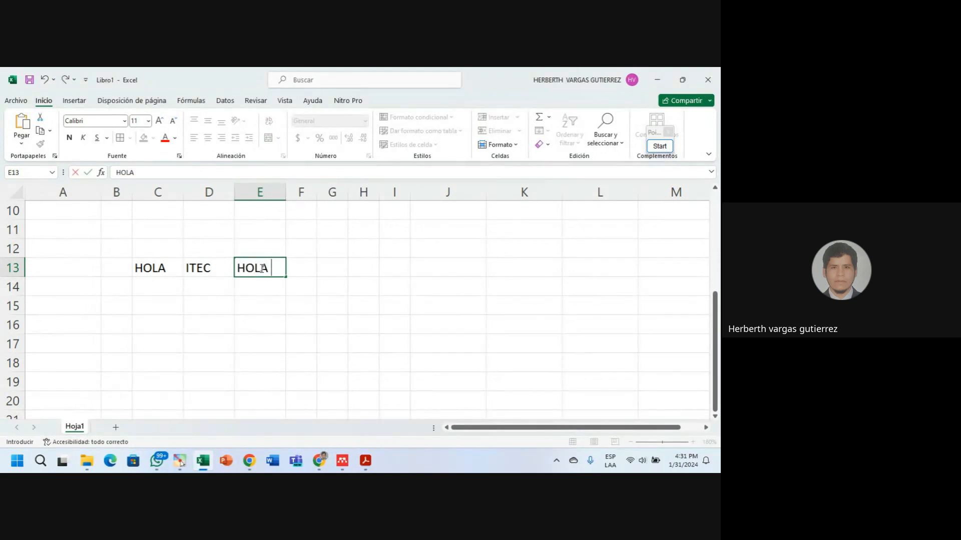
key("Tab")
type("ITE")
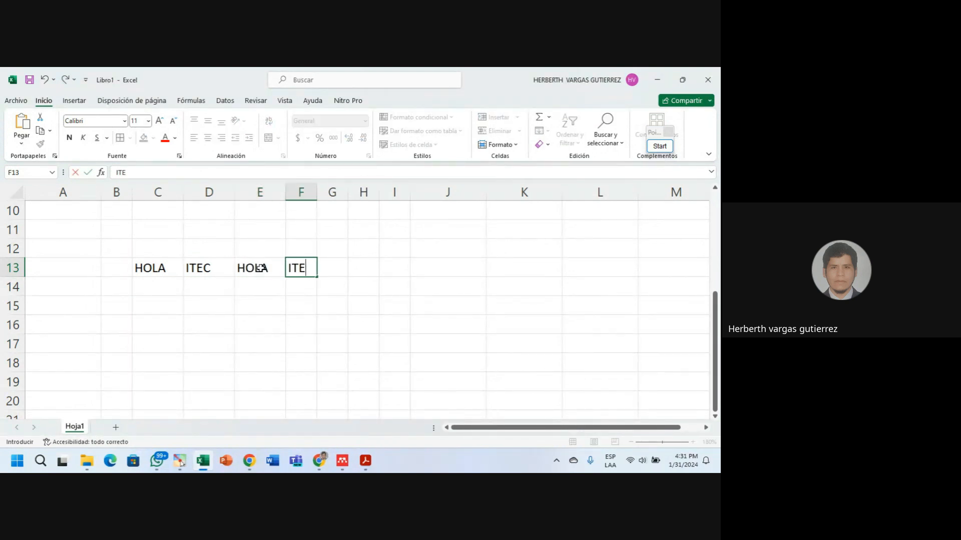
type("C")
key("Tab")
type("HOLA")
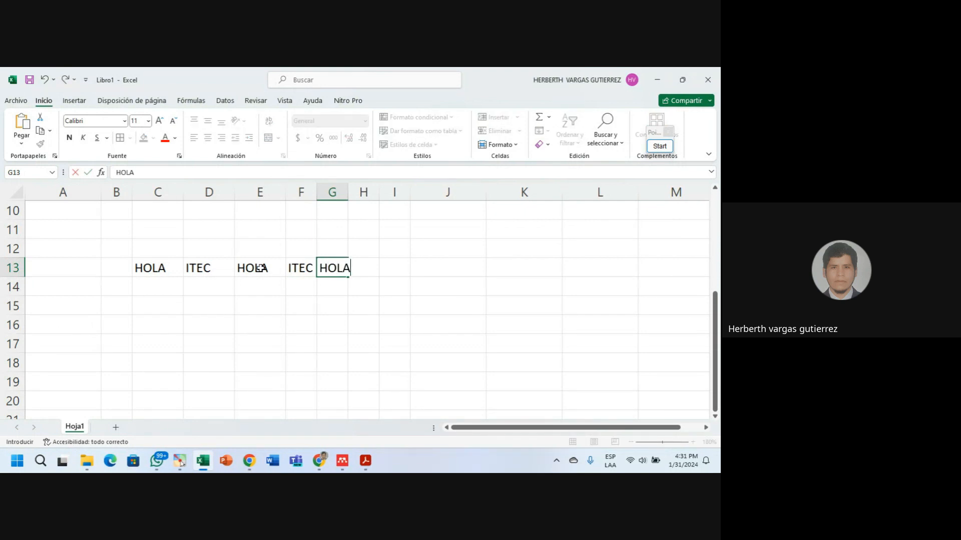
key("Tab")
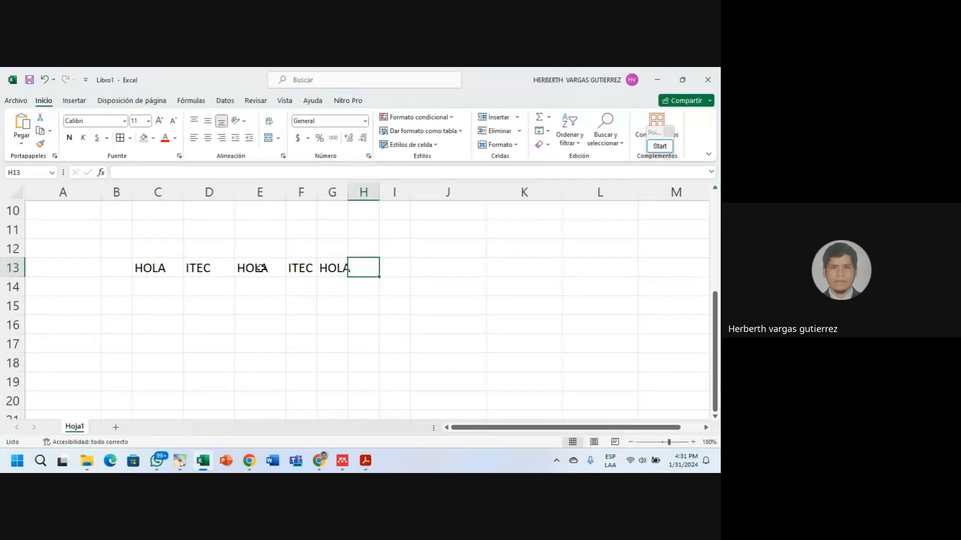
type("ITEC")
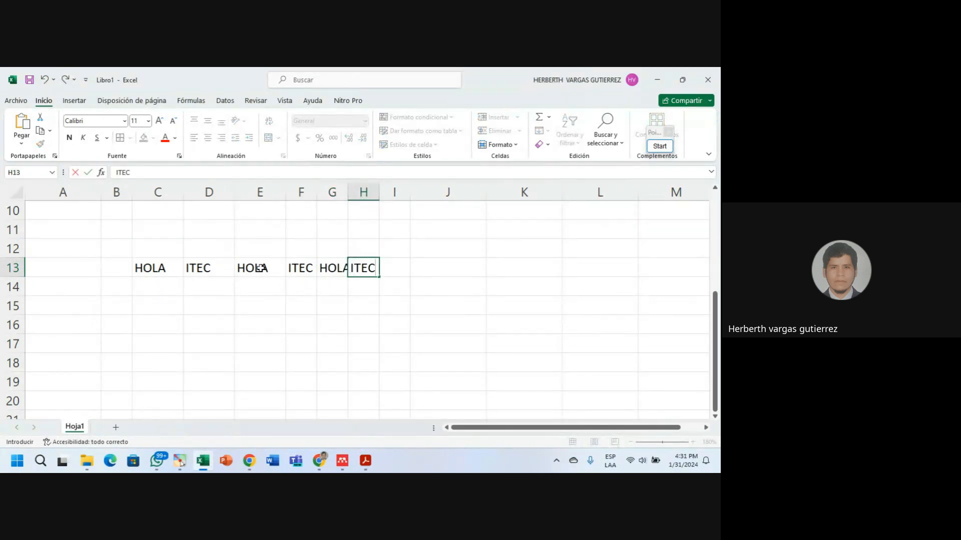
left_click(255, 319)
Copy column C's width onto columns D through H with Format Painter.
left_click(164, 191)
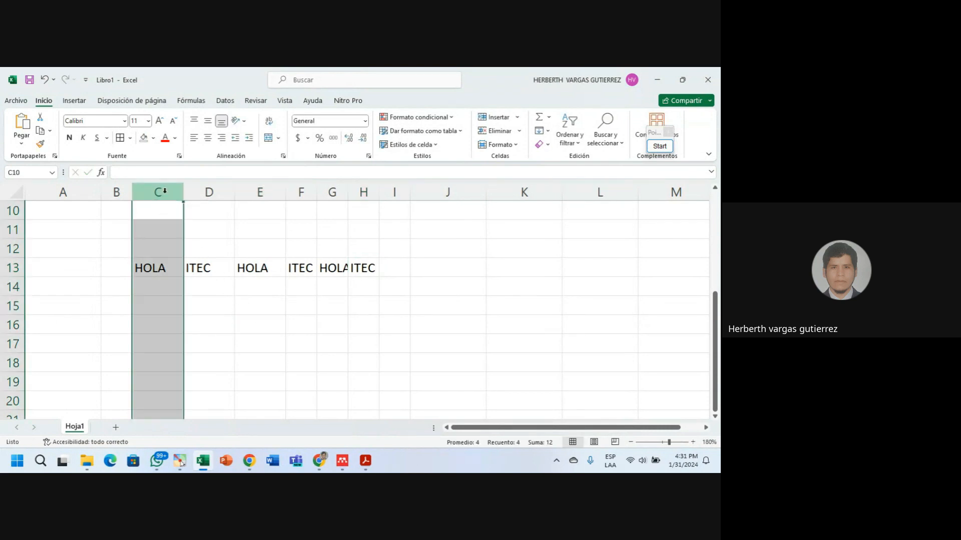
double_click(40, 144)
left_click(217, 186)
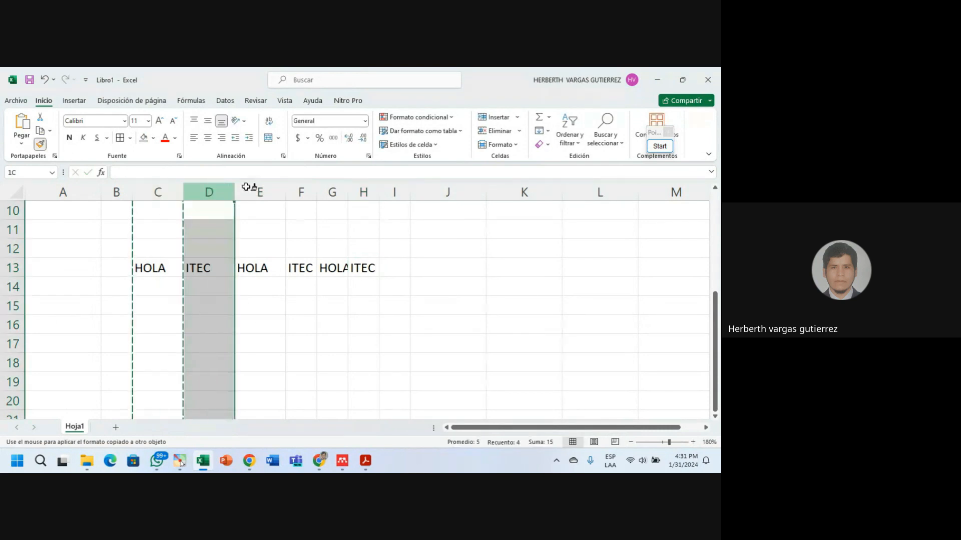
left_click_drag(246, 187, 377, 187)
left_click(444, 274)
key("Escape")
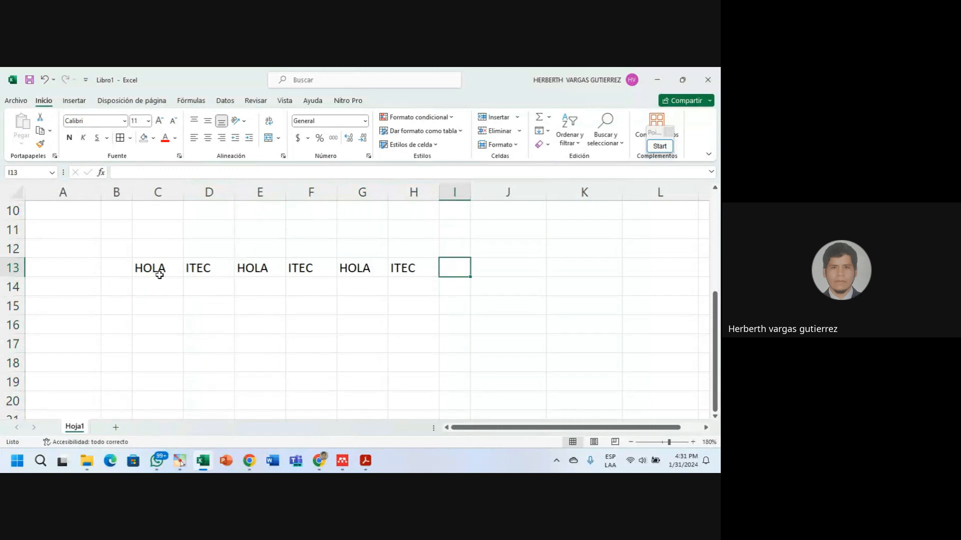
Check the row 13 entries by selecting HOLA in C13, ITEC in D13 and HOLA in E13.
left_click(159, 275)
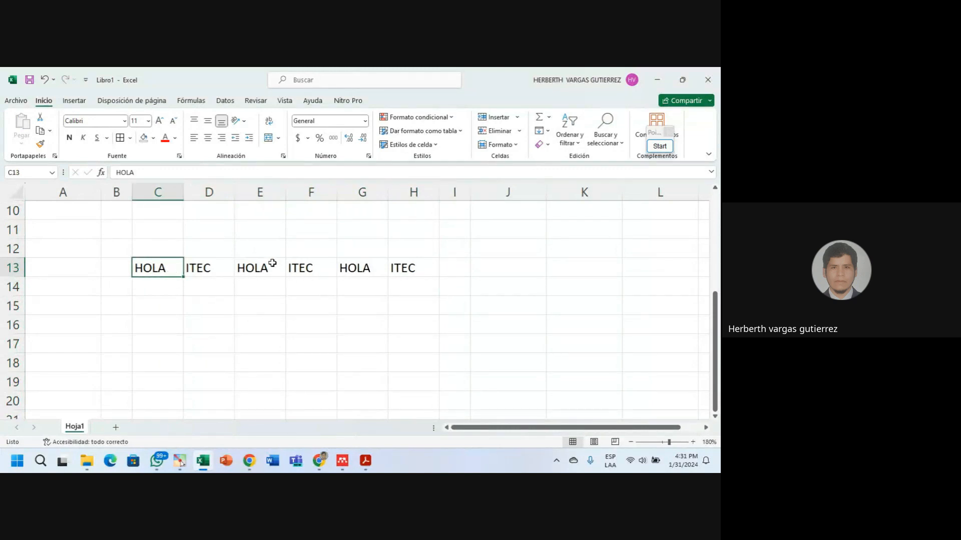
left_click(158, 252)
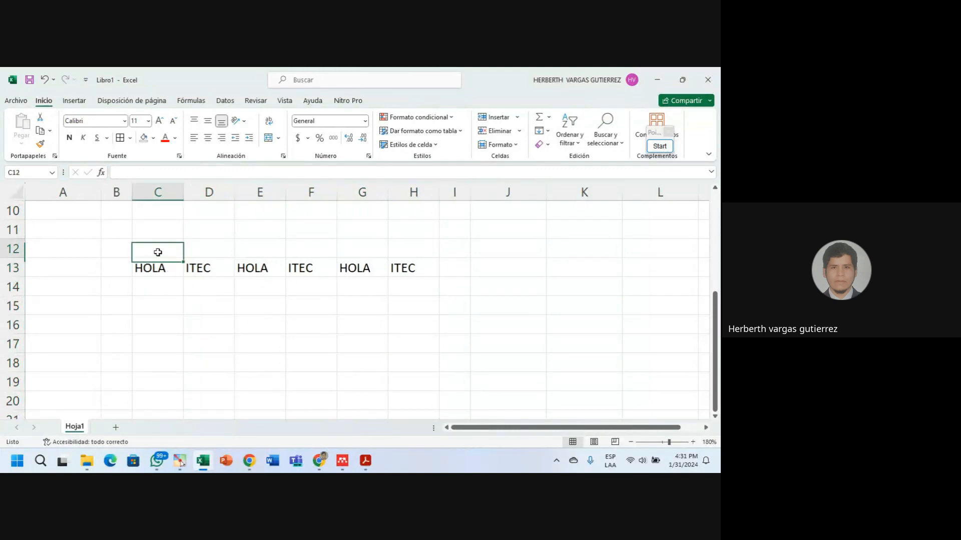
left_click(164, 270)
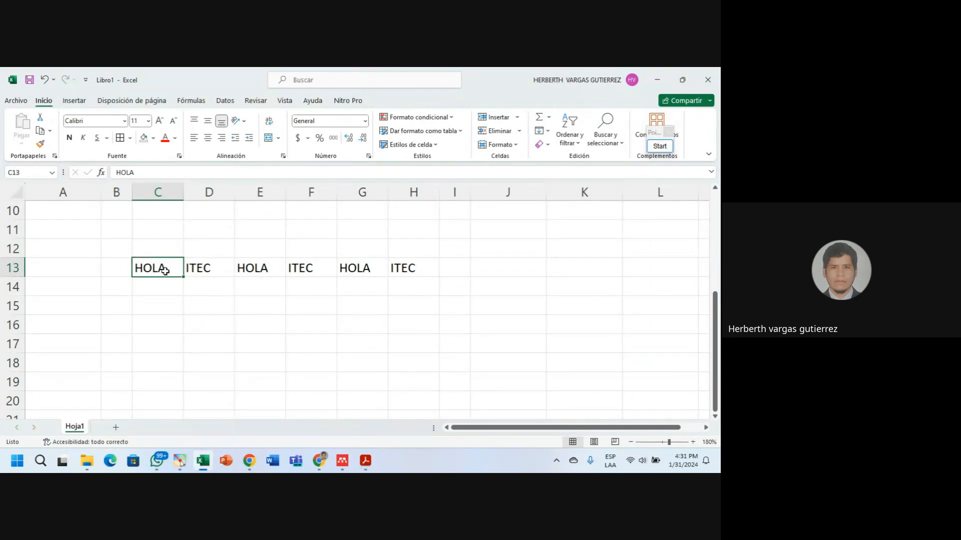
left_click(219, 270)
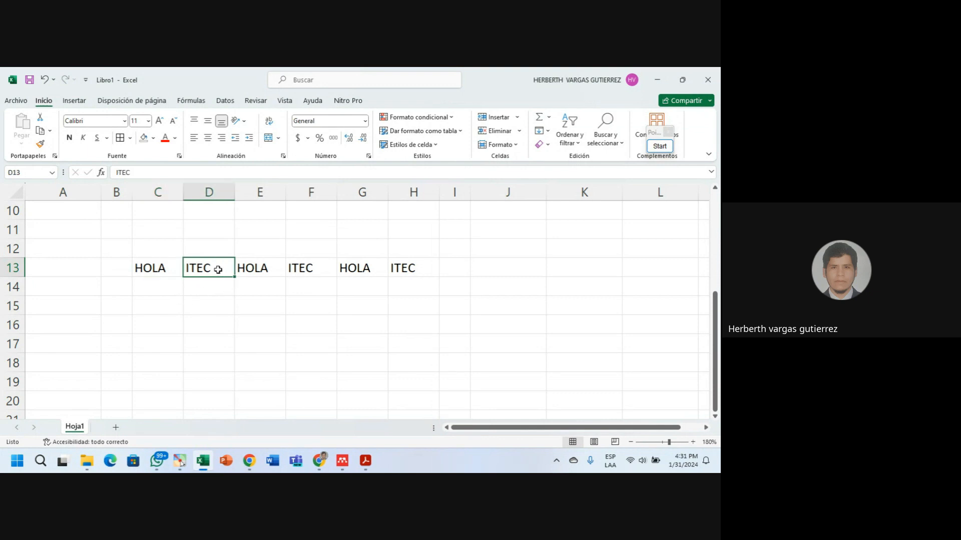
left_click(261, 266)
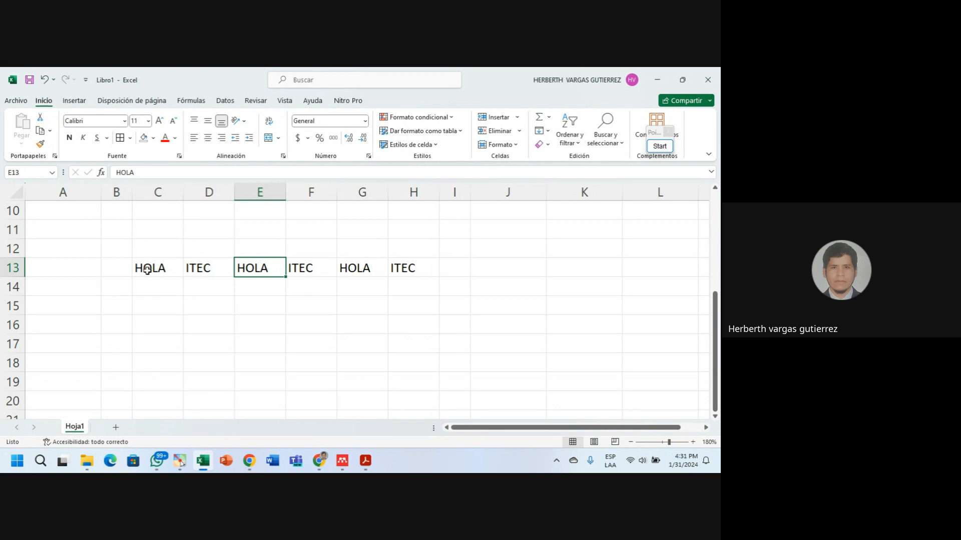
left_click(254, 284)
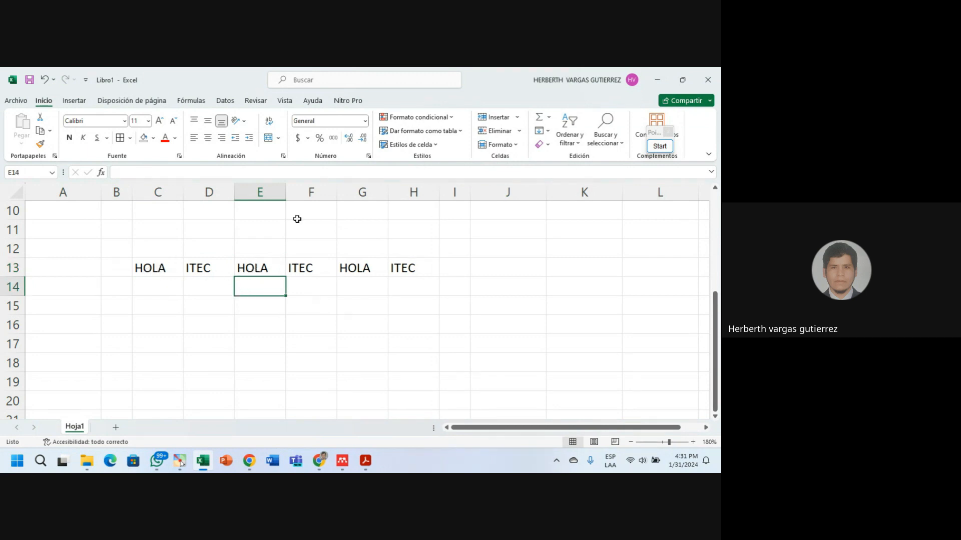
left_click(659, 146)
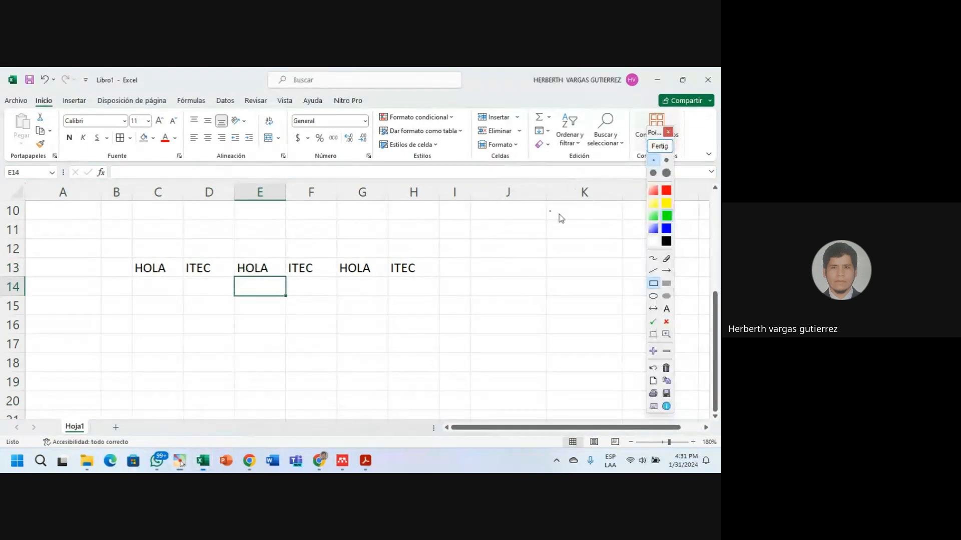
left_click(666, 270)
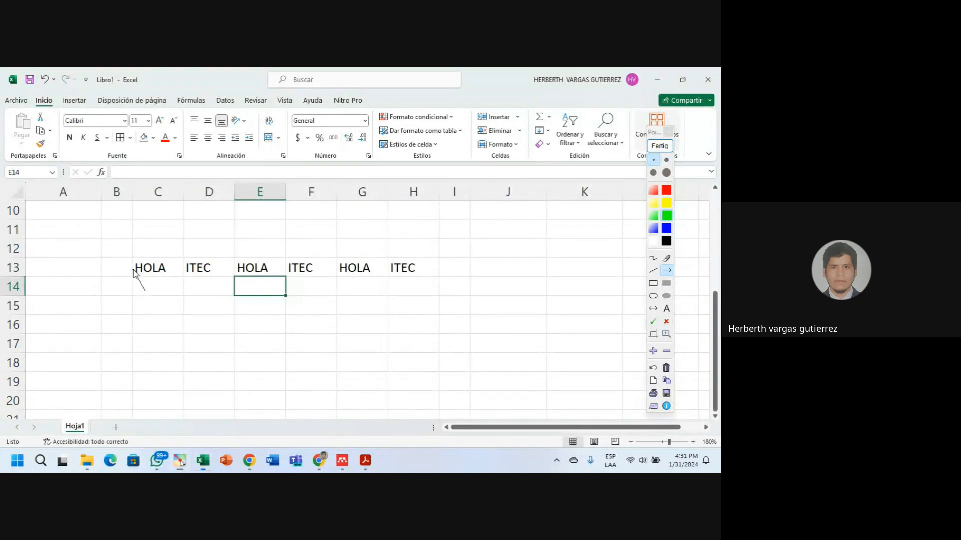
left_click_drag(135, 273, 135, 270)
mouse_move(185, 275)
left_mouse_down()
mouse_move(196, 289)
mouse_move(251, 291)
left_mouse_up()
left_click_drag(291, 275, 291, 275)
left_click_drag(349, 287, 340, 272)
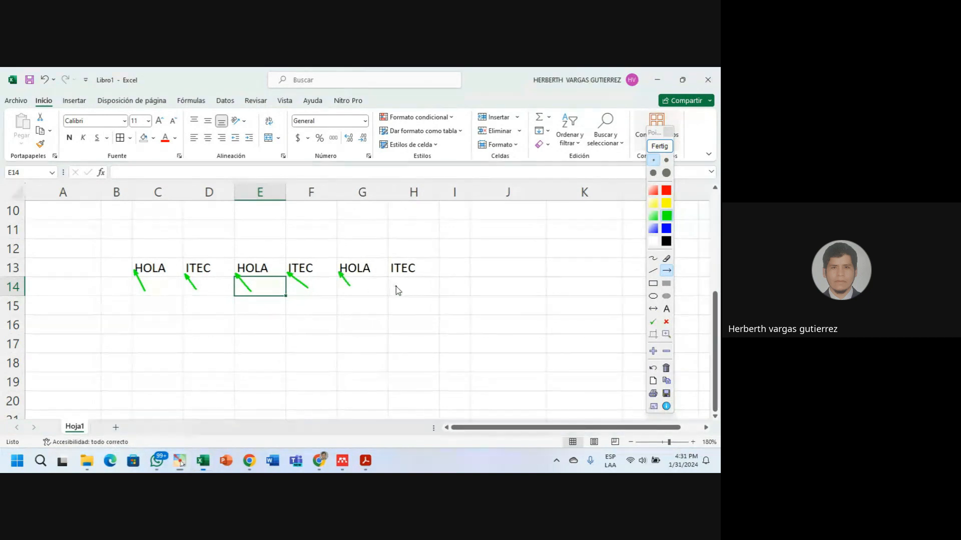
left_click_drag(390, 279, 390, 278)
left_click(661, 147)
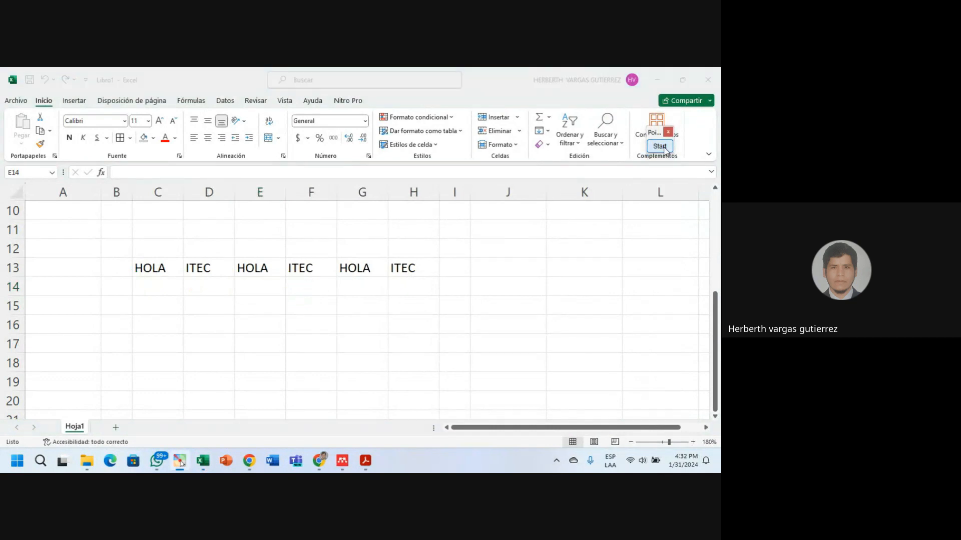
Apply Ángulo ascendente to HOLA in C13 and Ángulo descendente to ITEC in D13.
left_click(160, 268)
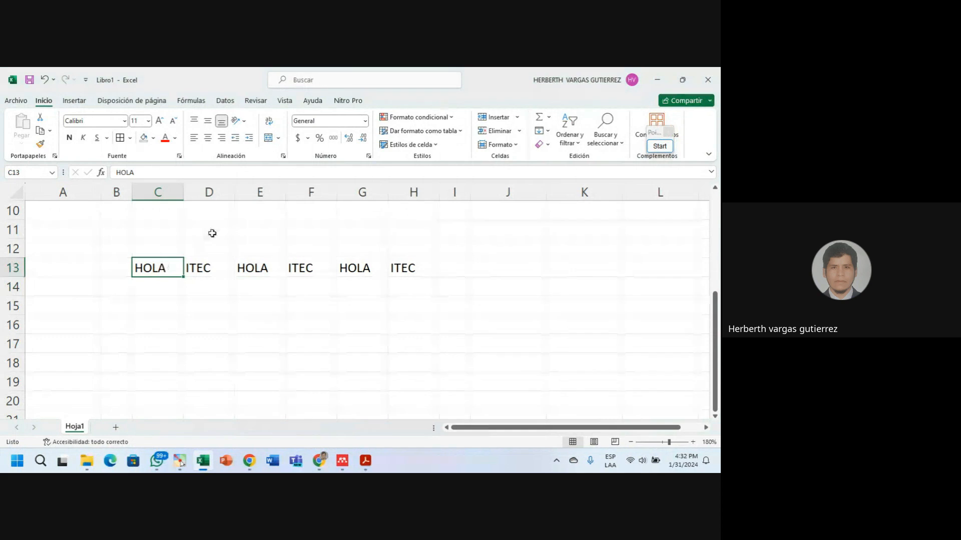
left_click(245, 122)
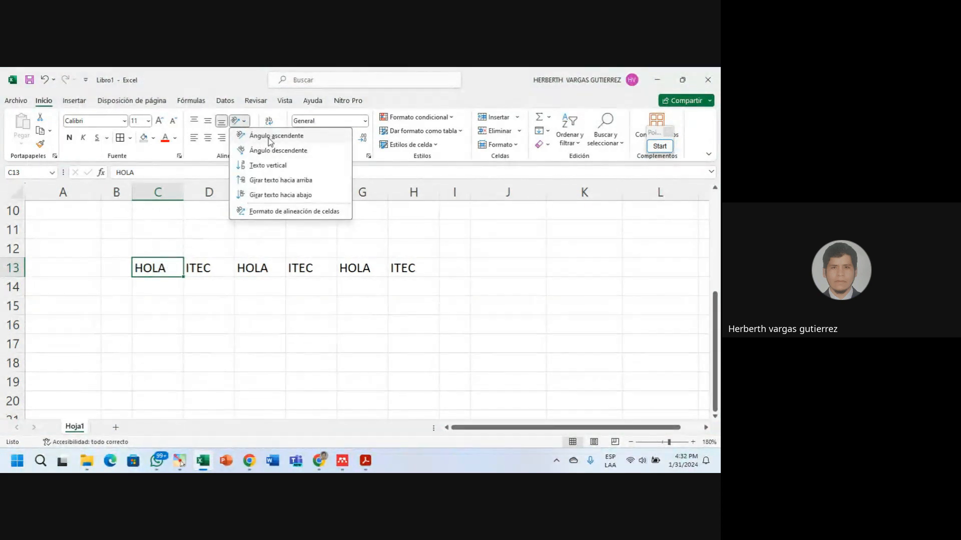
left_click(269, 141)
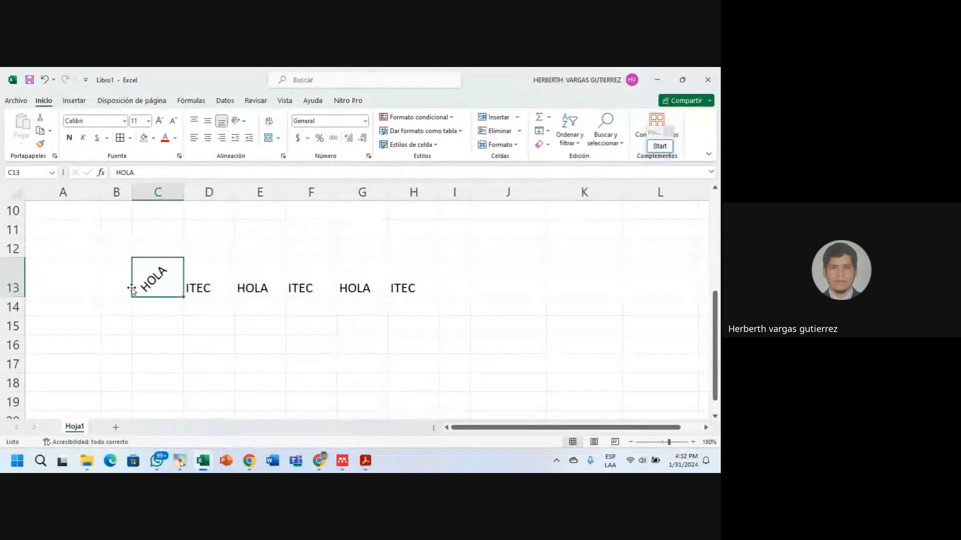
left_click(224, 279)
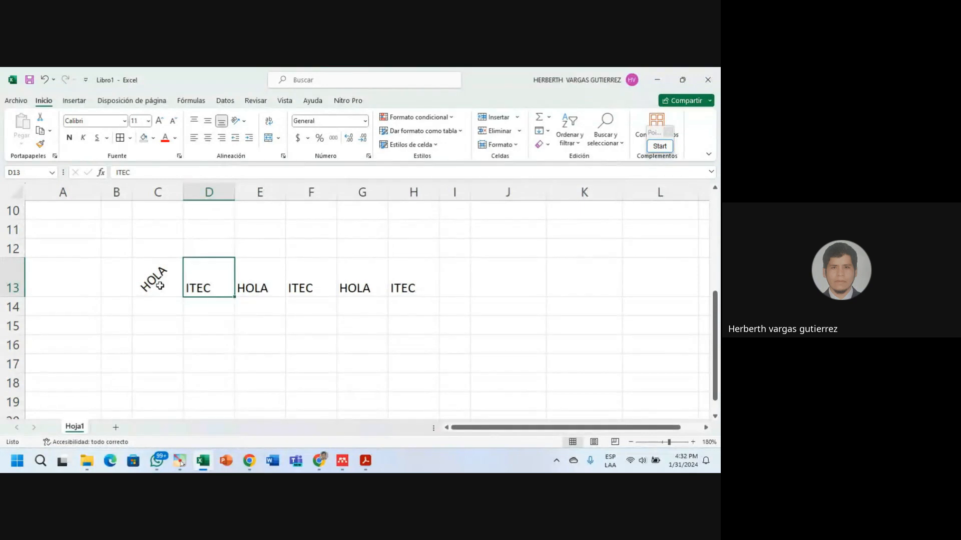
left_click(238, 121)
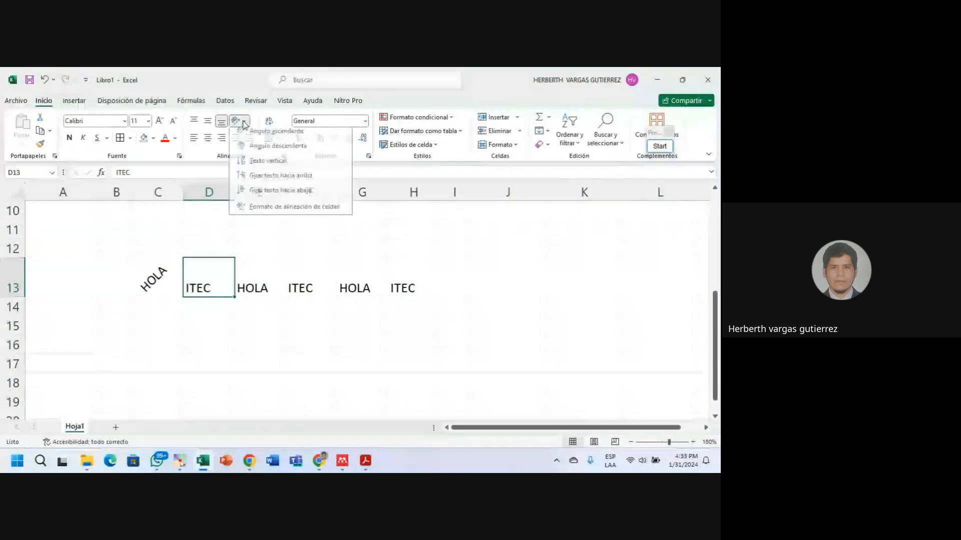
left_click(270, 150)
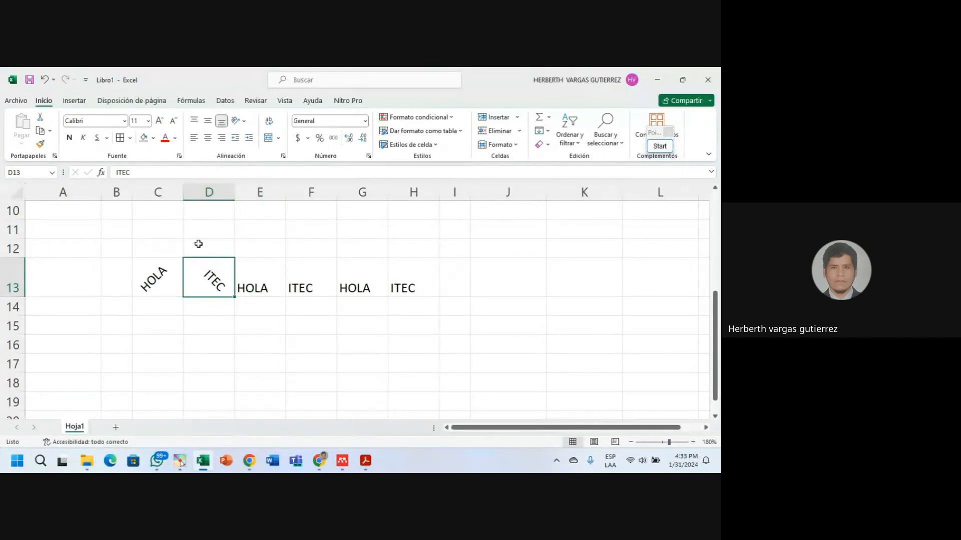
Centre ITEC in D13 and HOLA in C13 both horizontally and vertically.
left_click(208, 137)
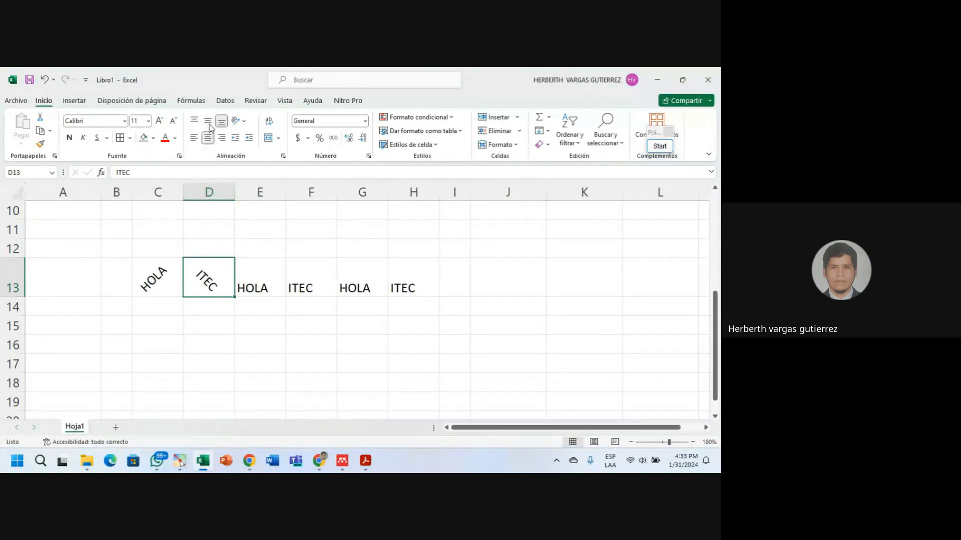
left_click(208, 121)
left_click(154, 281)
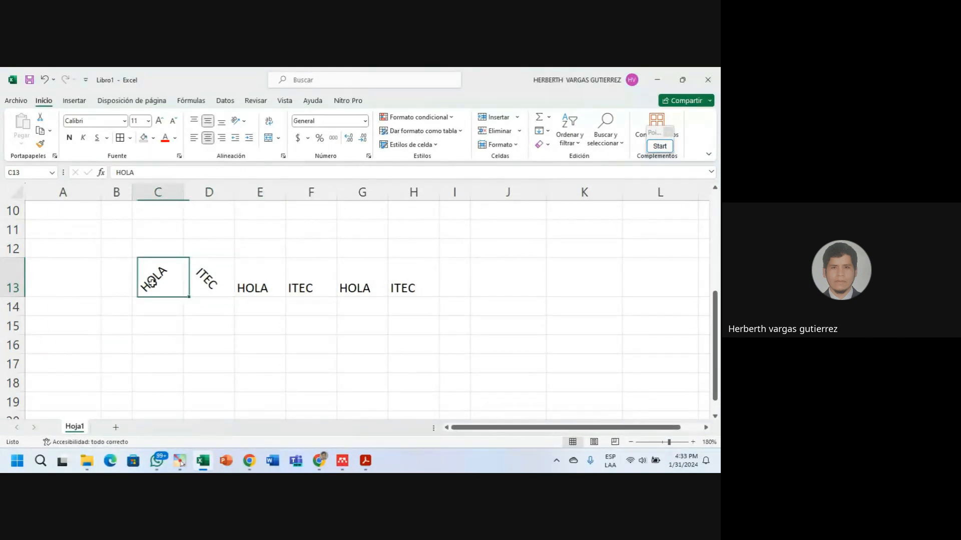
left_click(207, 138)
left_click(208, 122)
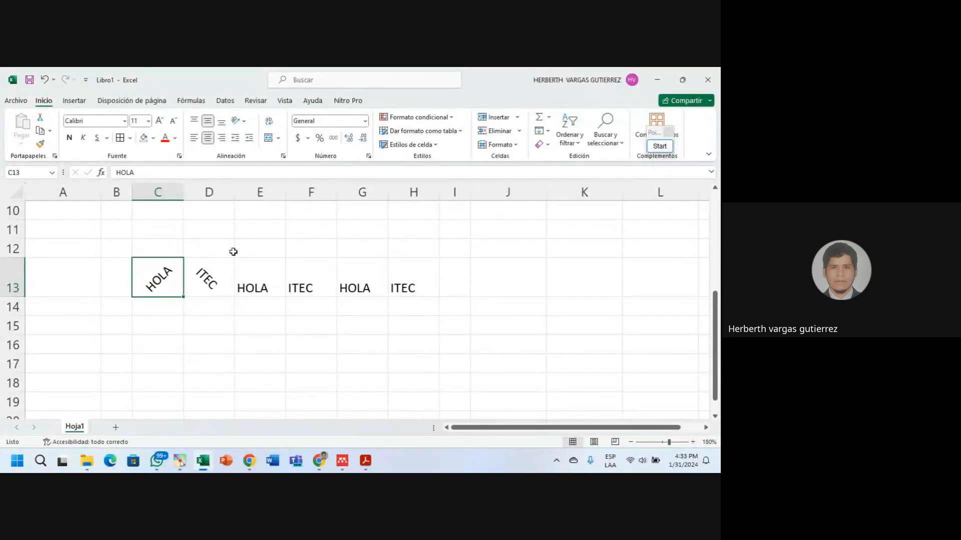
Apply Texto vertical to E13, Girar texto hacia arriba to F13 and Girar texto hacia abajo to G13.
left_click(255, 278)
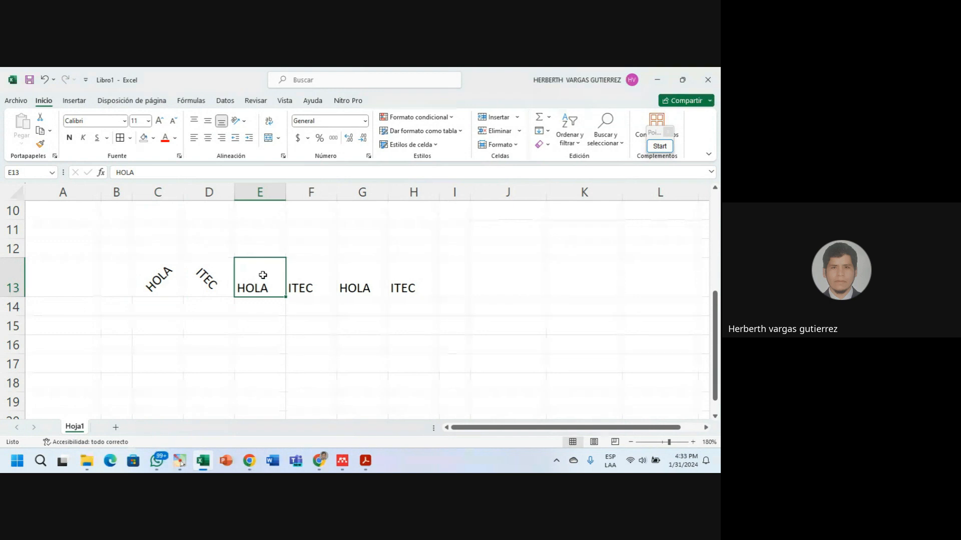
left_click(240, 122)
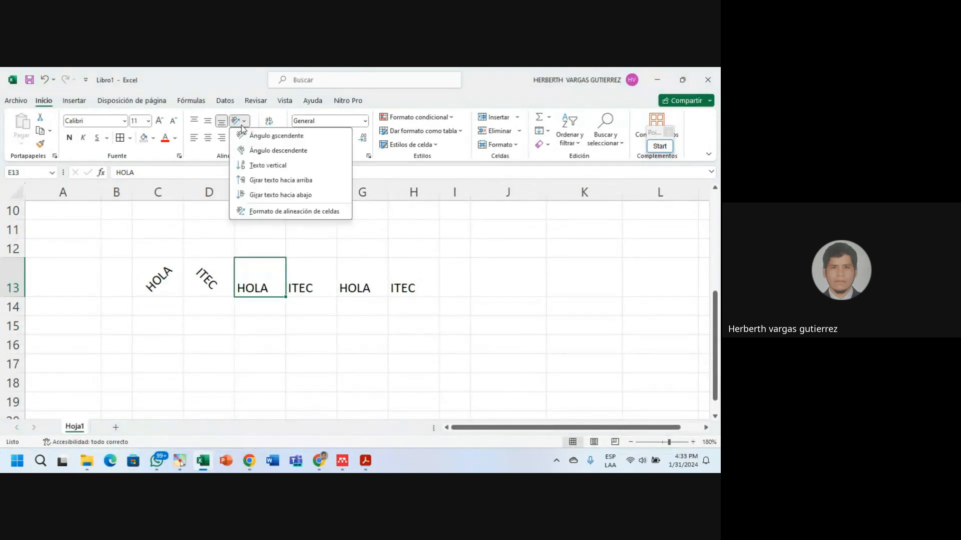
left_click(264, 169)
left_click(312, 333)
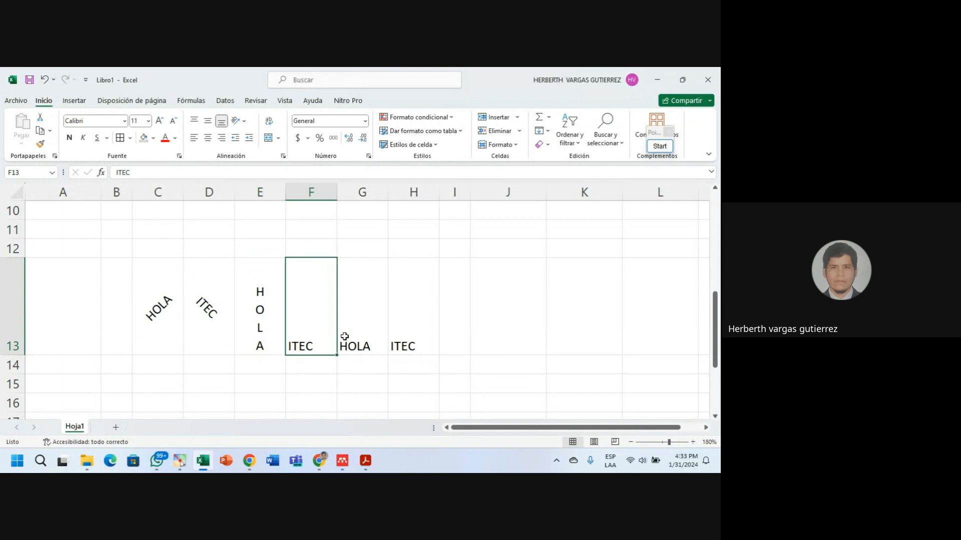
left_click(247, 123)
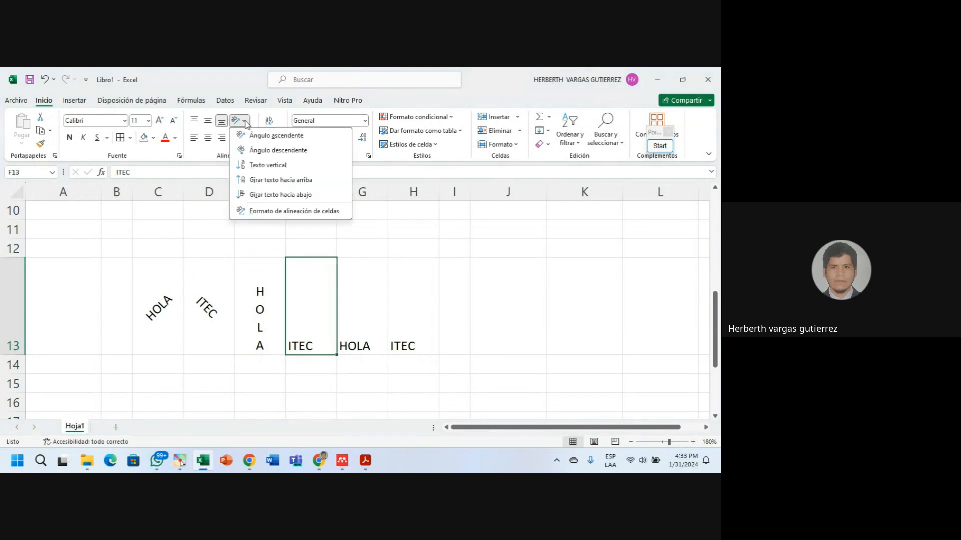
left_click(263, 181)
left_click(360, 338)
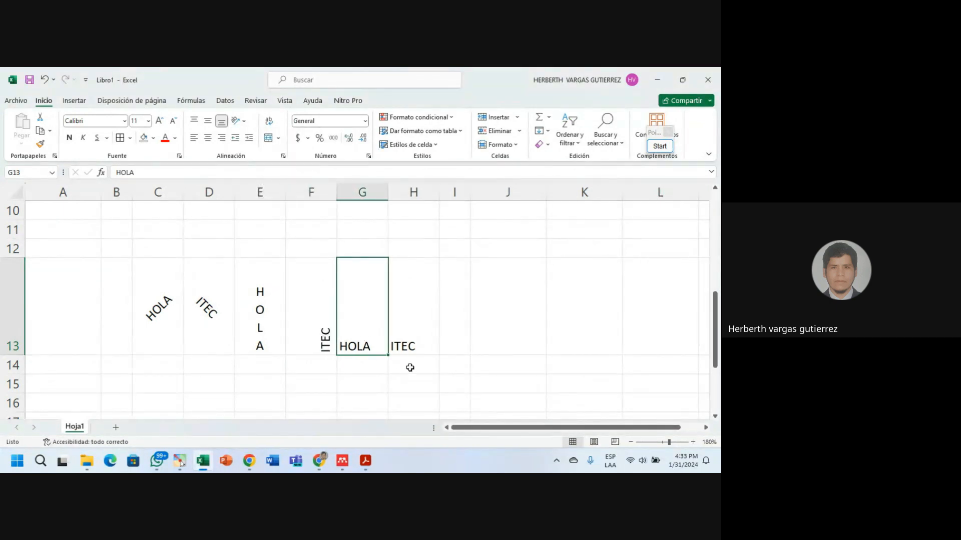
left_click(245, 122)
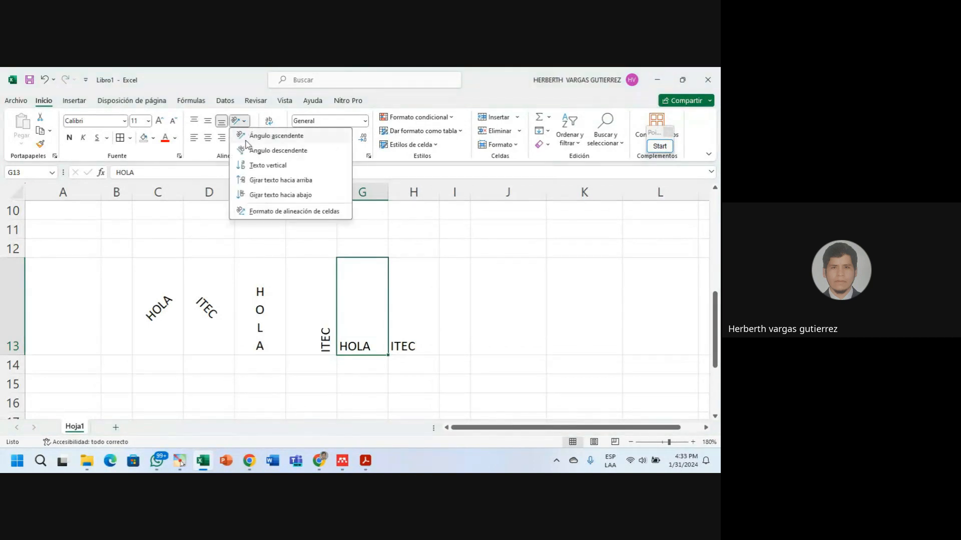
left_click(262, 196)
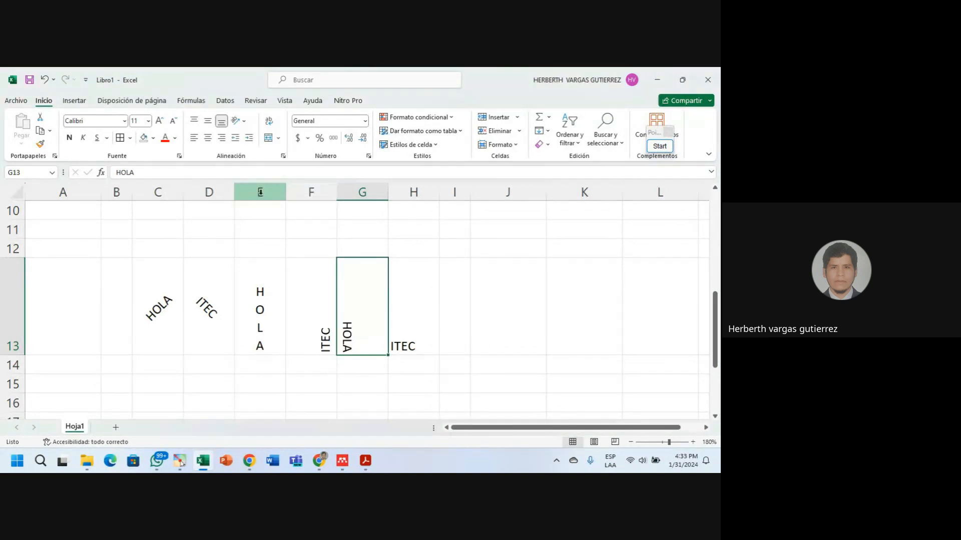
left_click(415, 331)
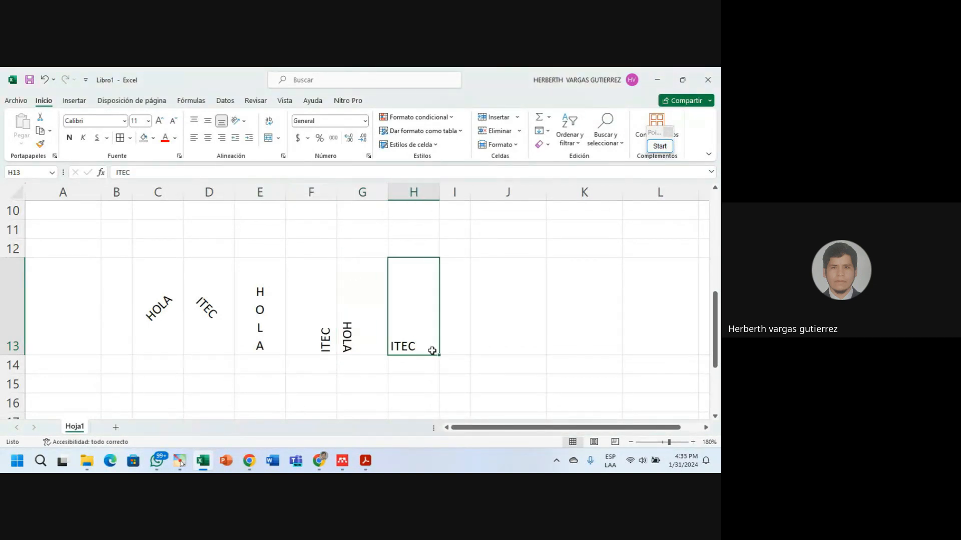
left_click(245, 122)
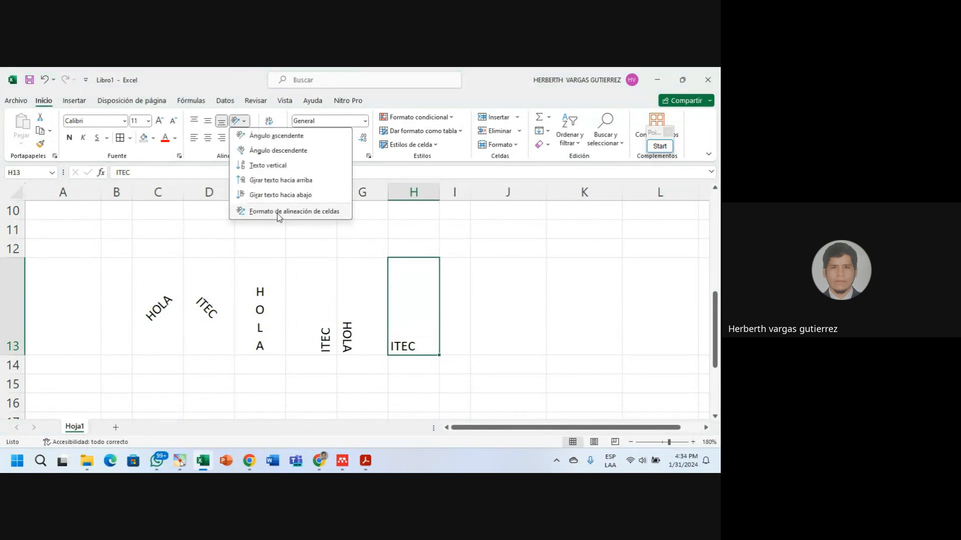
Set ITEC in H13 to a -25 degree angle in Formato de alineación de celdas.
left_click(277, 212)
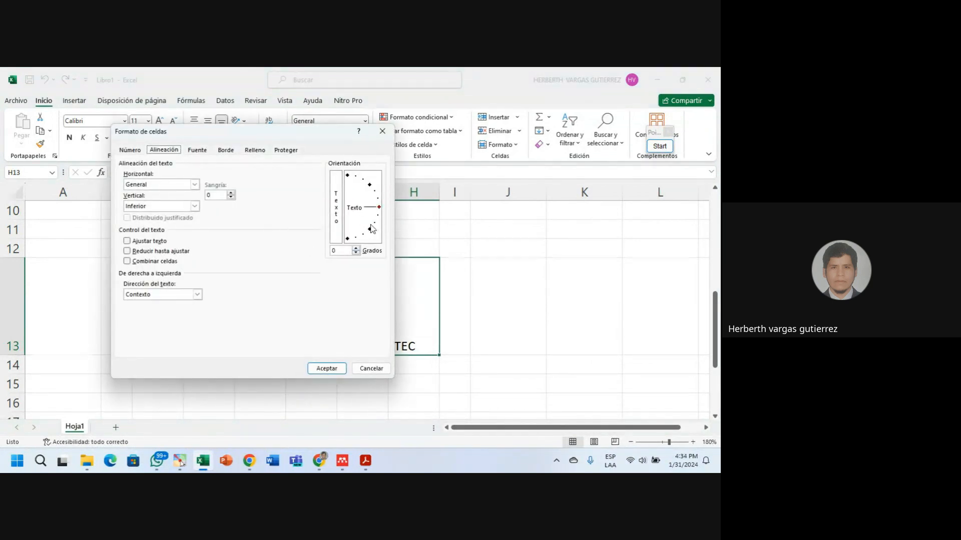
left_click(375, 220)
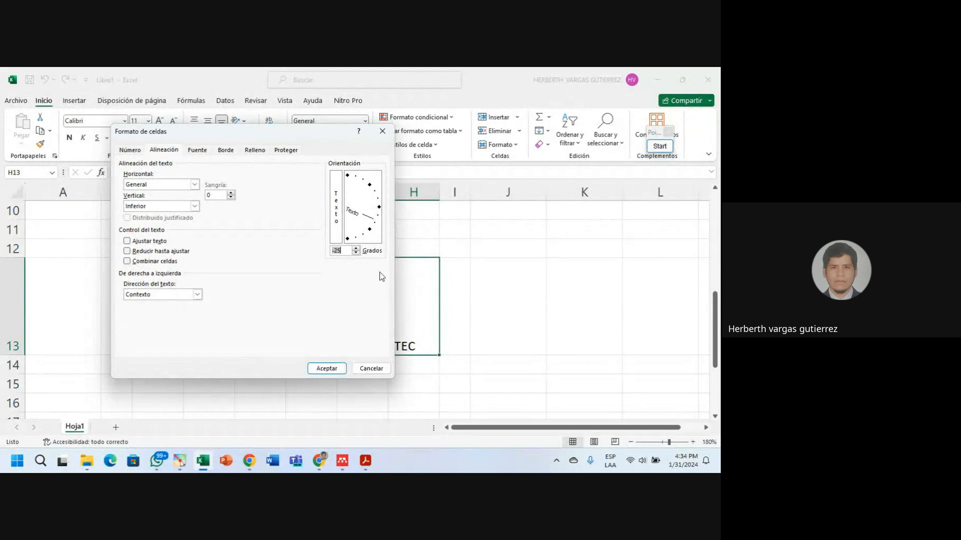
left_click(327, 368)
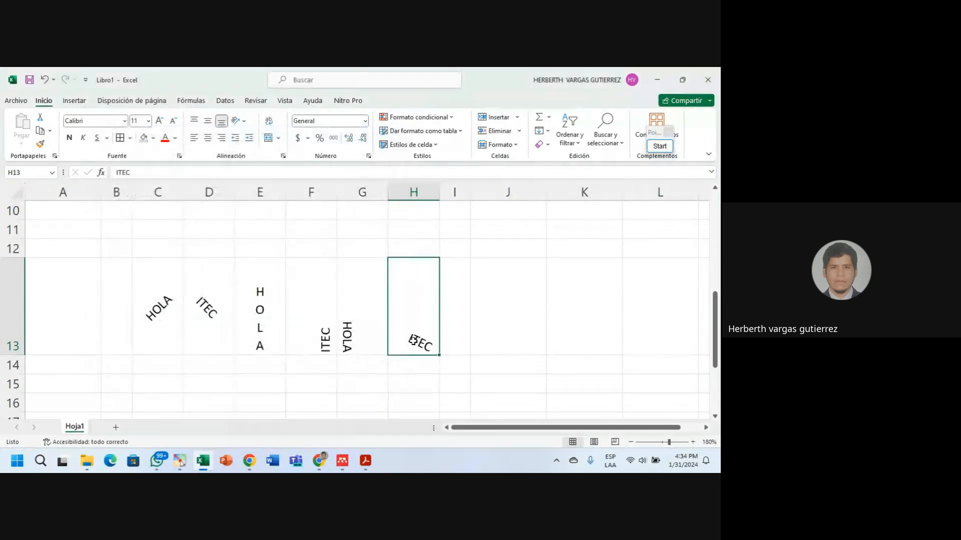
left_click(485, 309)
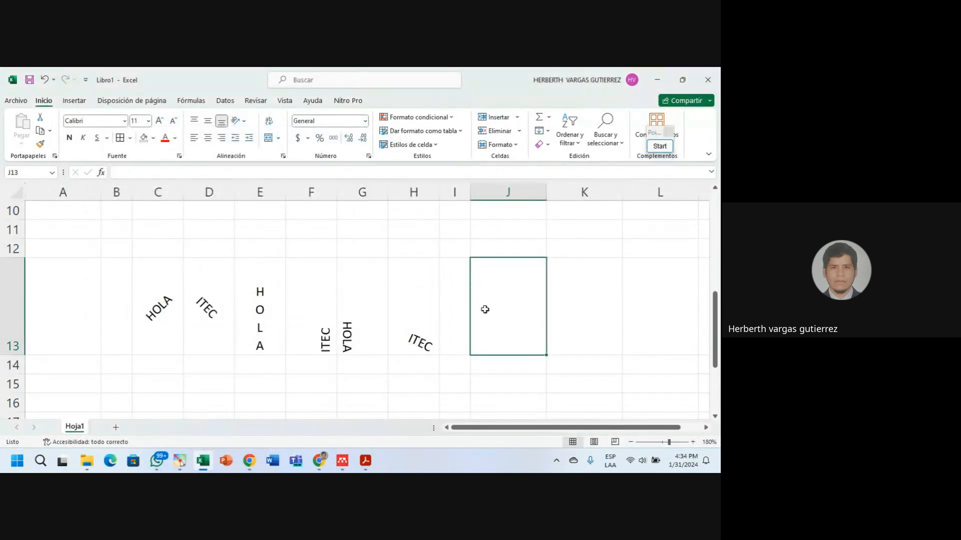
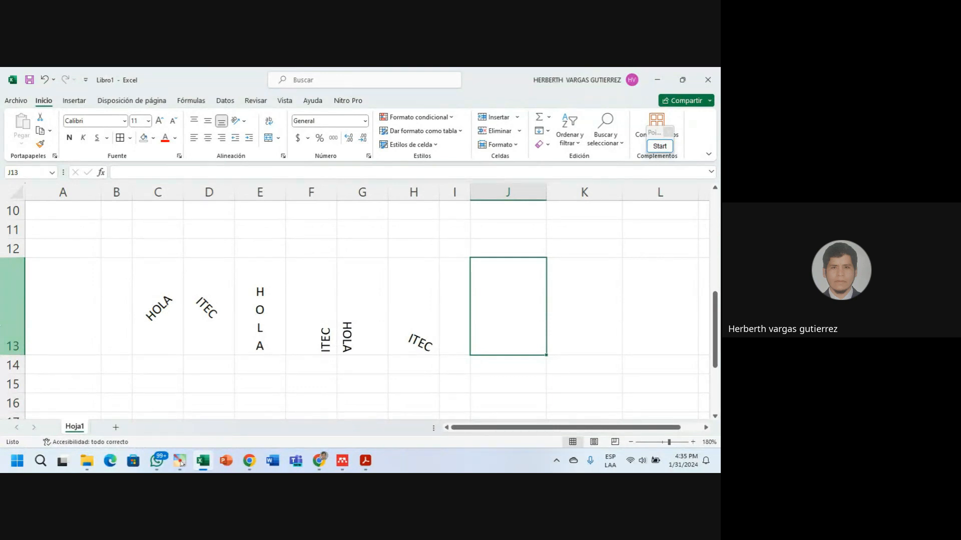
Try a descending angle and then vertical stacking on HOLA in C13.
left_click(156, 314)
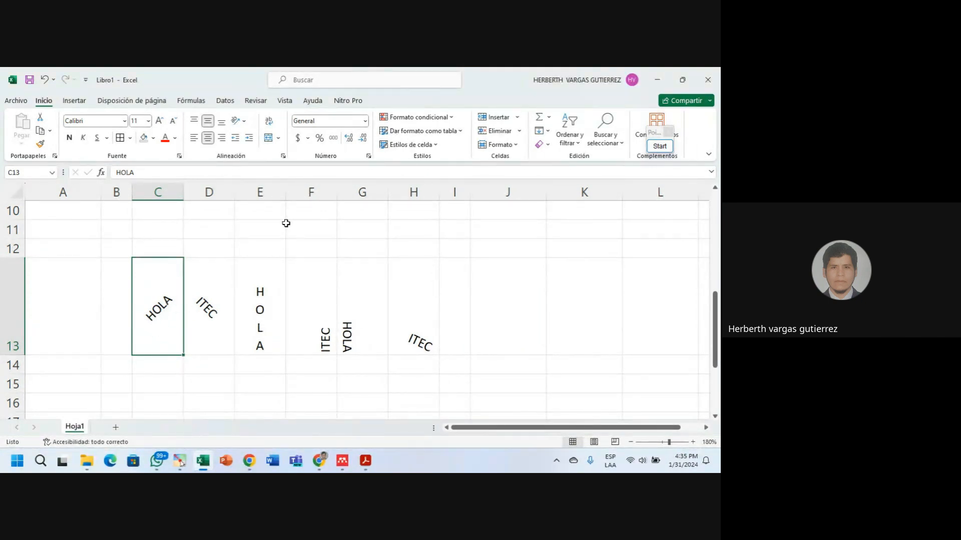
left_click(244, 122)
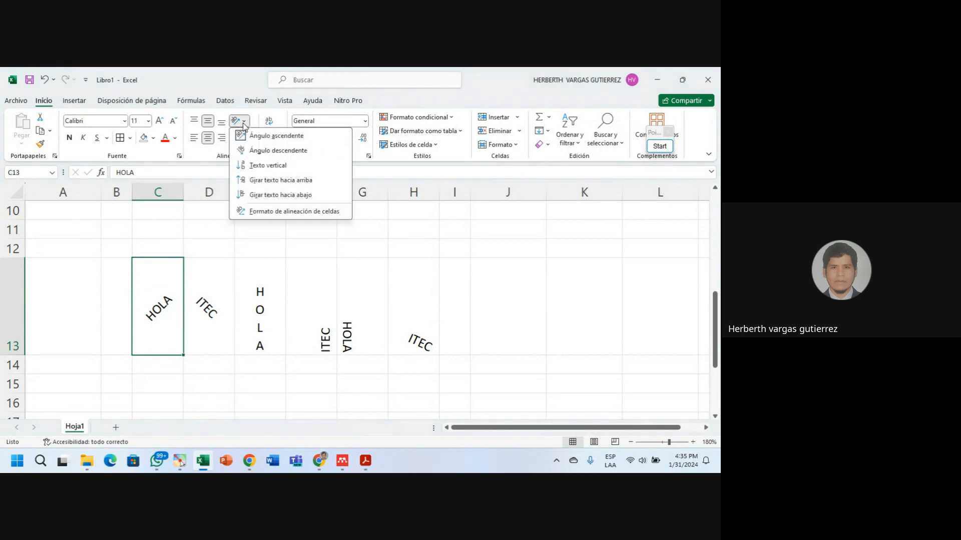
left_click(255, 151)
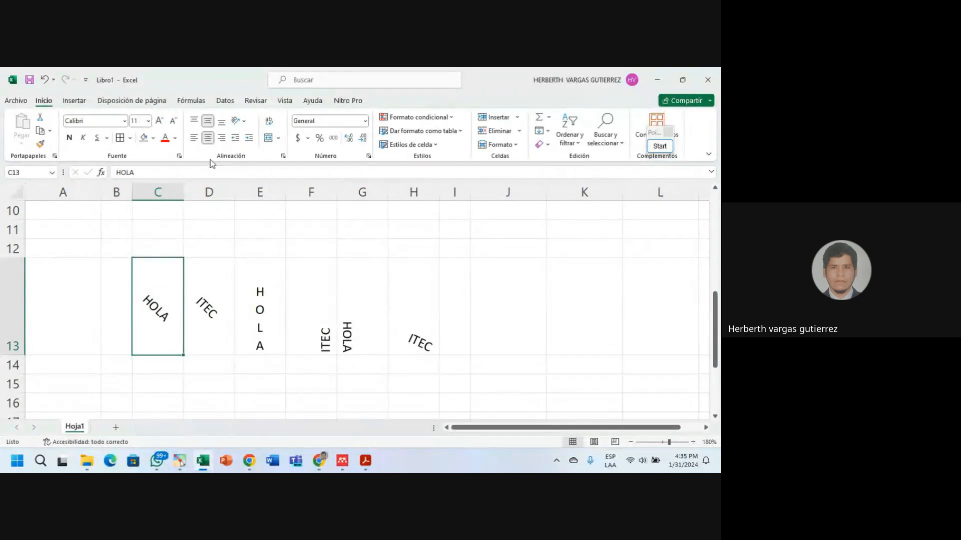
left_click(243, 121)
left_click(260, 166)
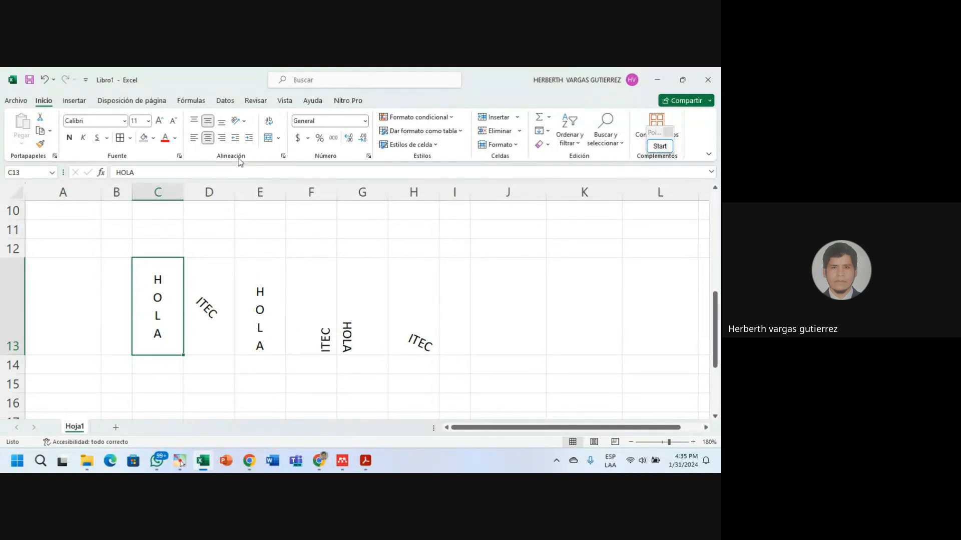
Set HOLA's text angle to 15 degrees in Format Cell Alignment.
left_click(245, 124)
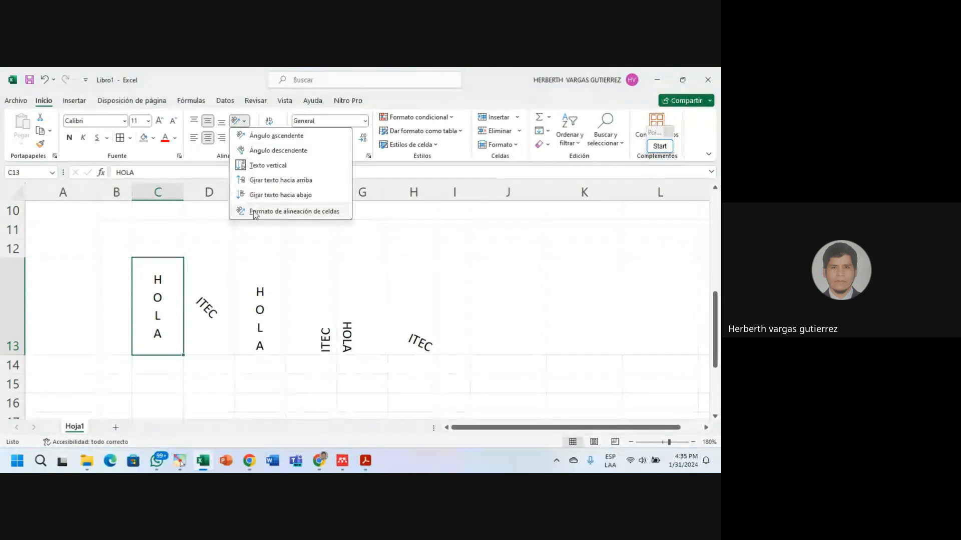
left_click(281, 211)
left_click_drag(243, 137, 456, 109)
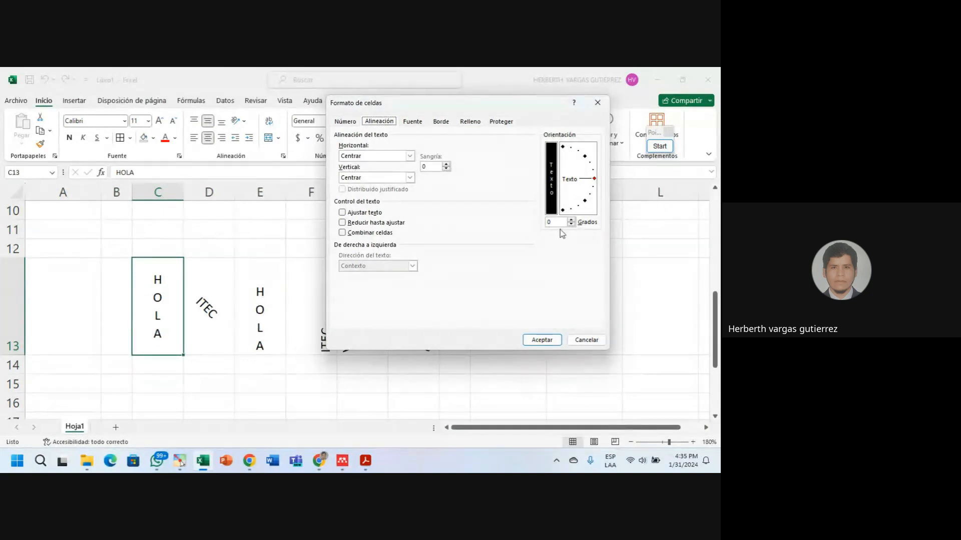
left_click(590, 162)
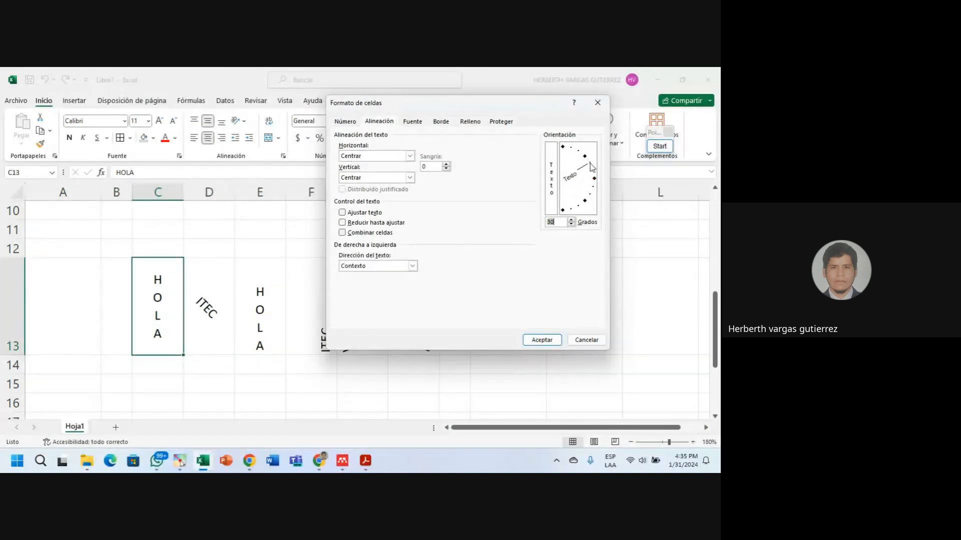
left_click(578, 154)
left_click(571, 150)
left_click(592, 174)
left_click(559, 223)
left_click(540, 342)
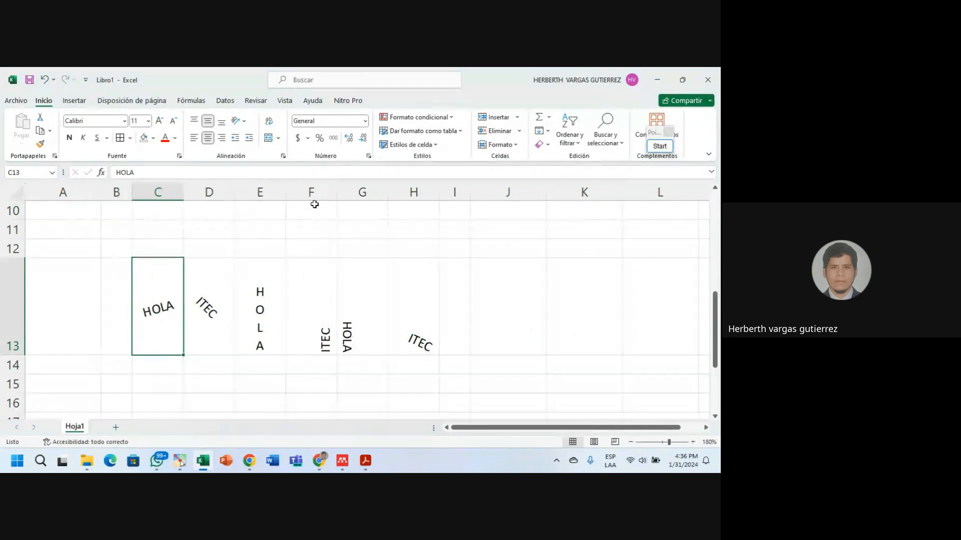
Rotate HOLA in C13 to 30 degrees, then to 45 degrees.
left_click(241, 121)
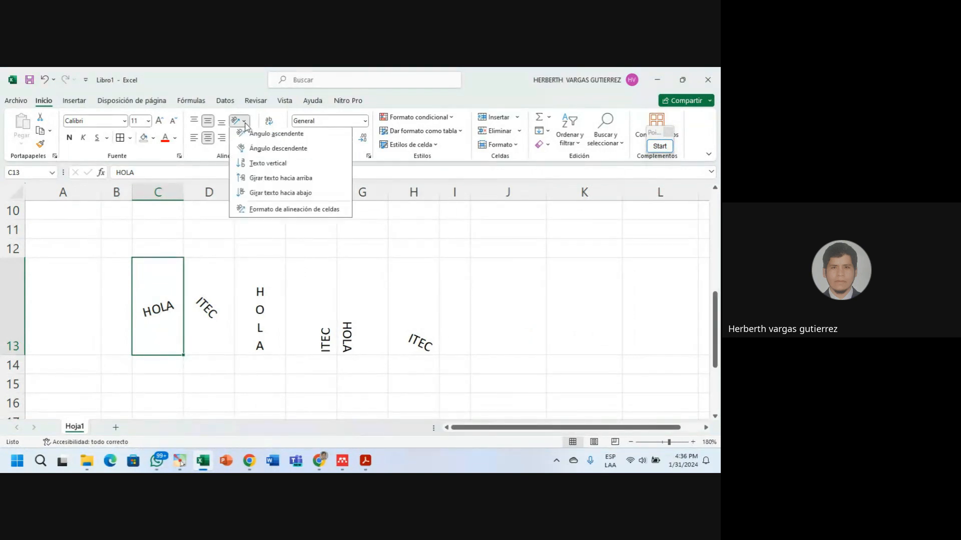
left_click(285, 210)
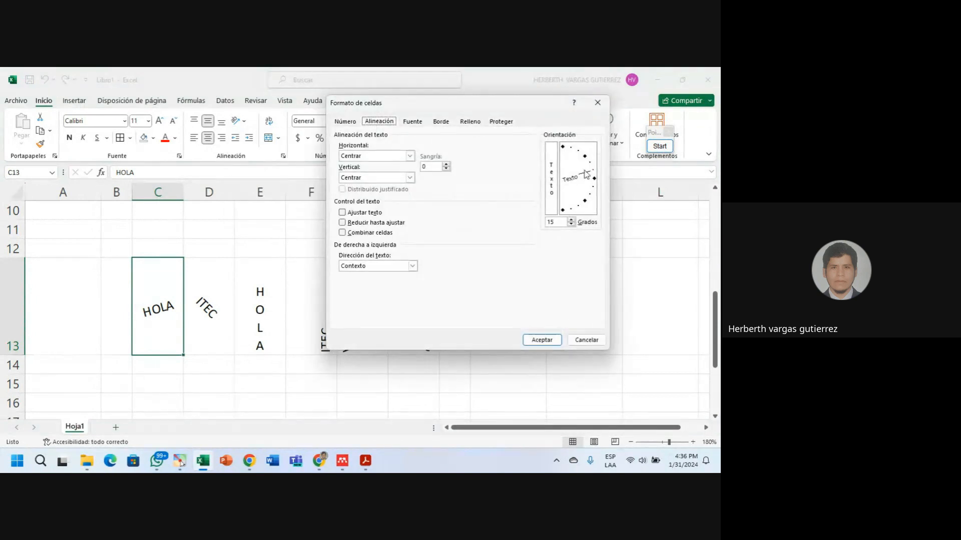
left_click(591, 166)
left_click(551, 339)
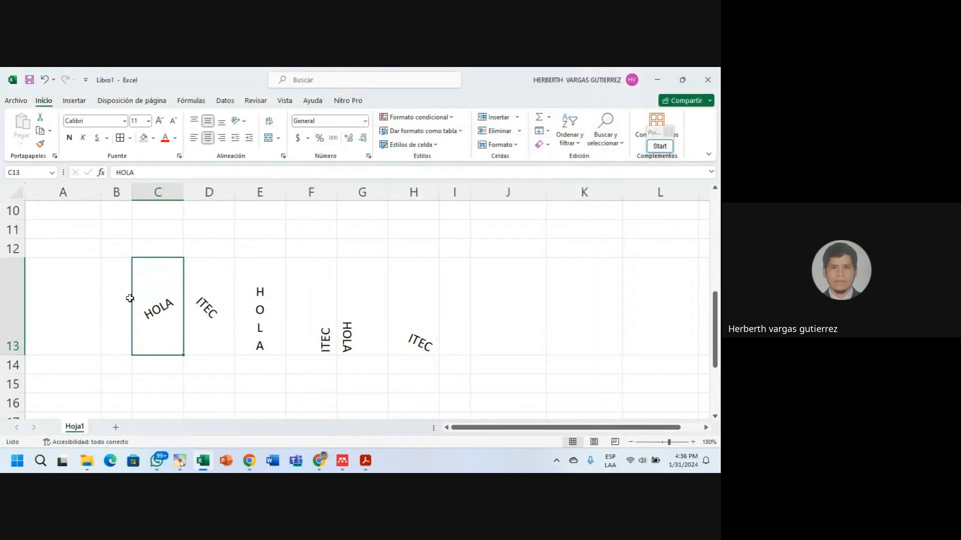
left_click(243, 122)
left_click(278, 211)
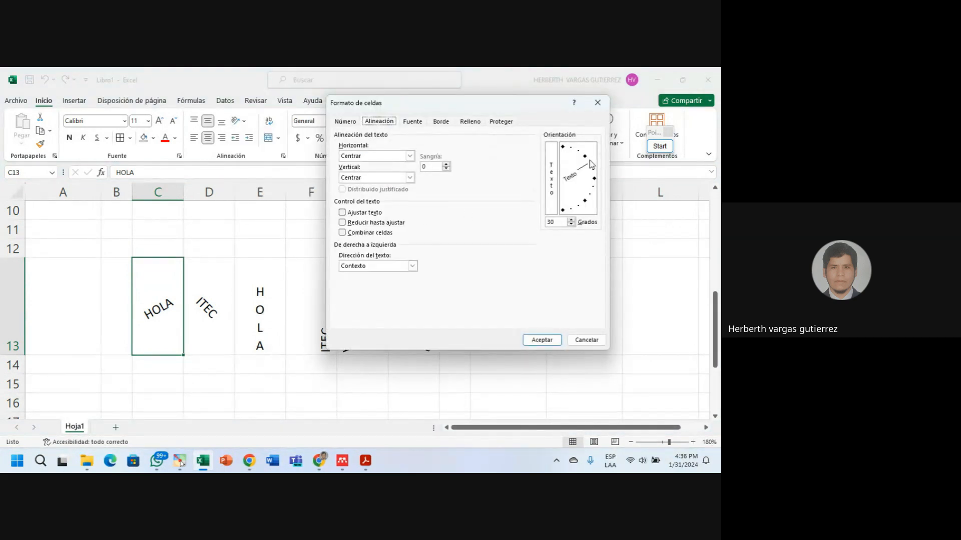
left_click(587, 160)
left_click(585, 156)
left_click(542, 339)
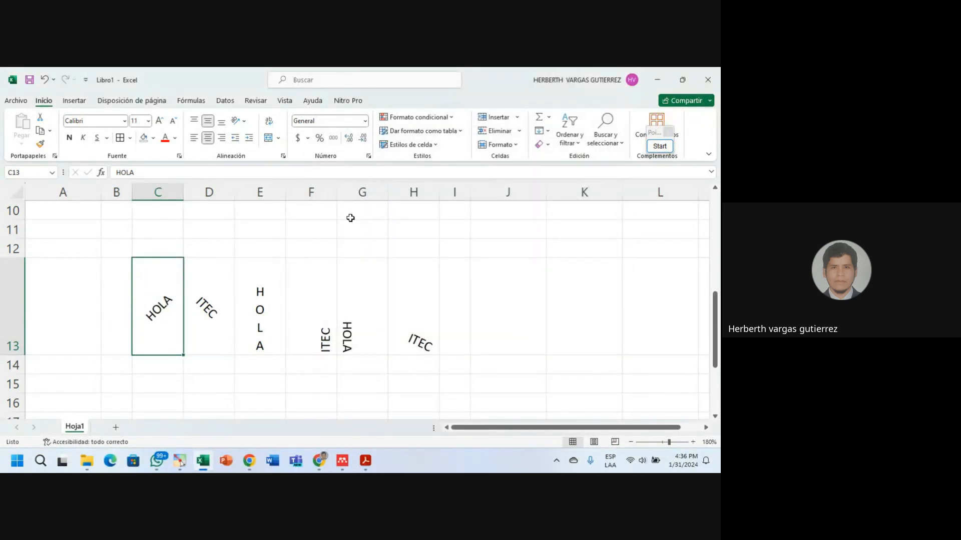
Rotate HOLA to 75 degrees, then to -75 degrees.
left_click(239, 120)
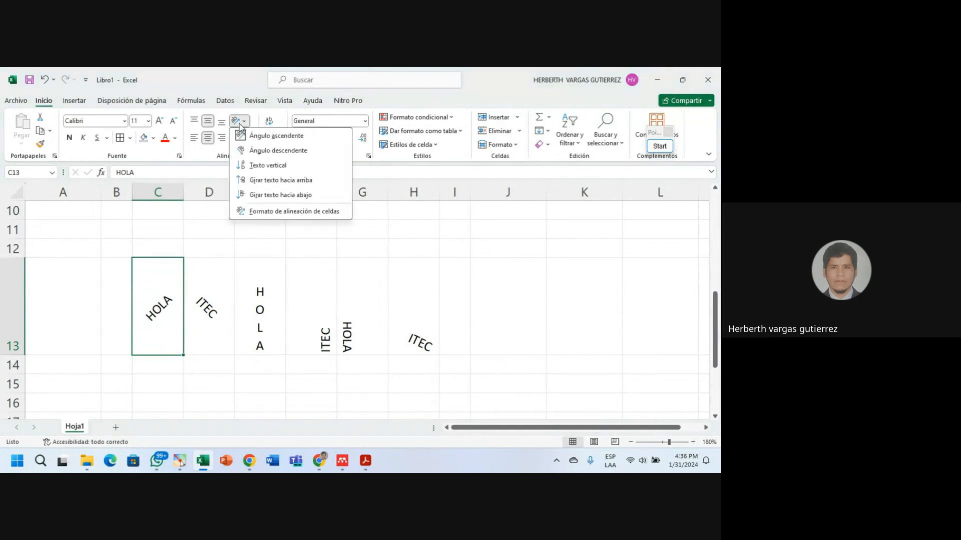
left_click(283, 212)
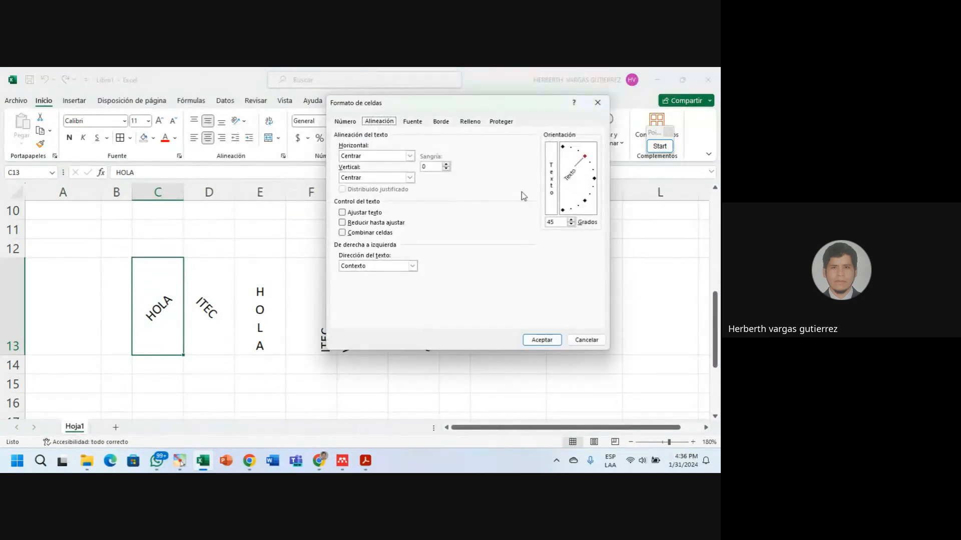
left_click(573, 150)
left_click(540, 340)
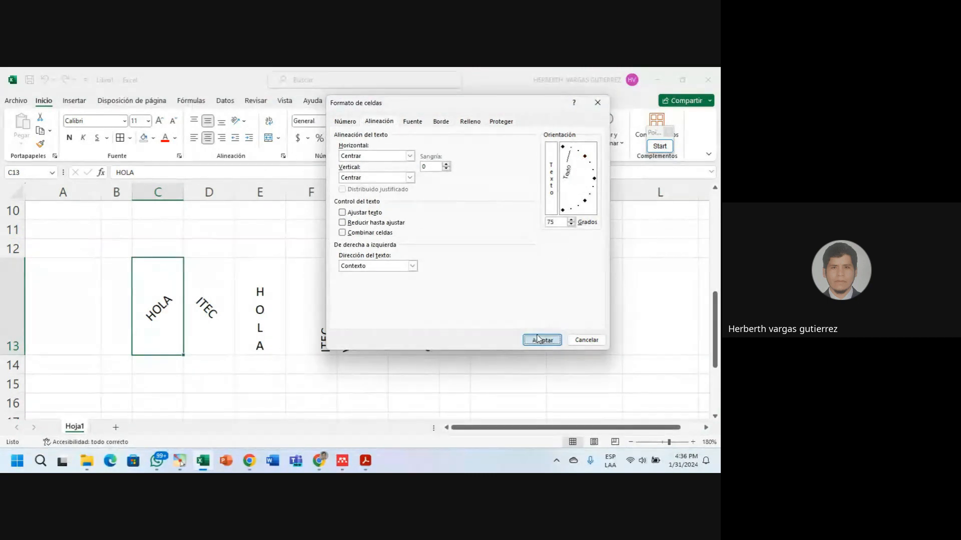
left_click(237, 121)
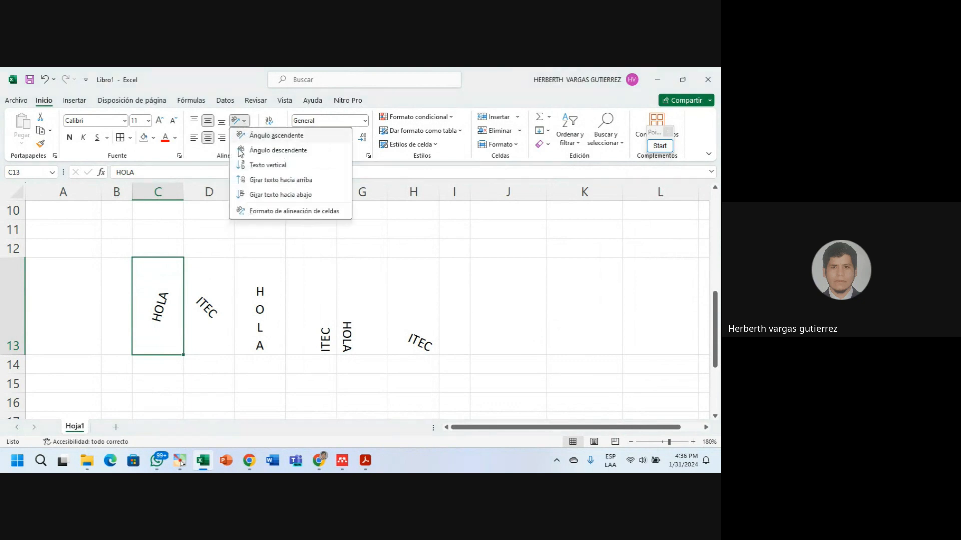
left_click(295, 211)
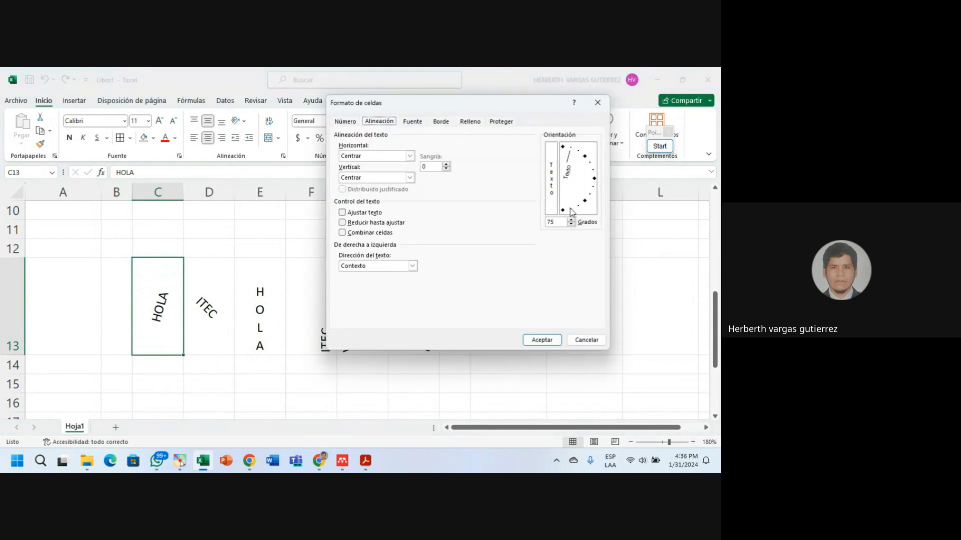
left_click(570, 212)
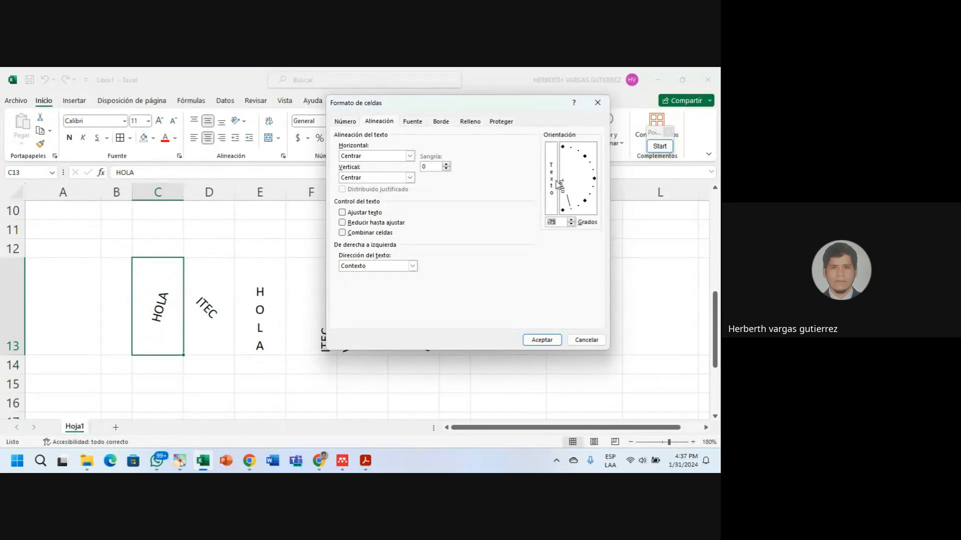
left_click(552, 340)
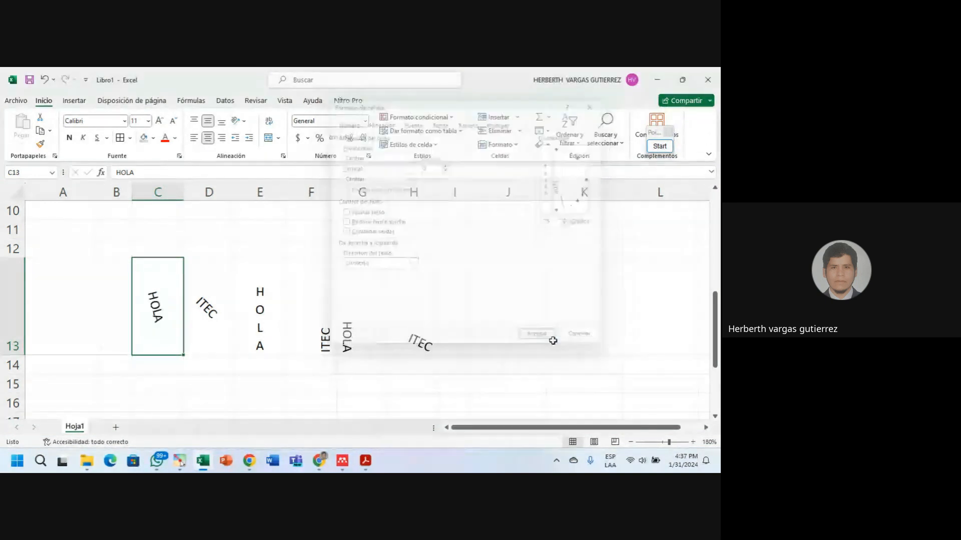
Set HOLA's text angle back to 0 degrees so it reads horizontally.
left_click(244, 122)
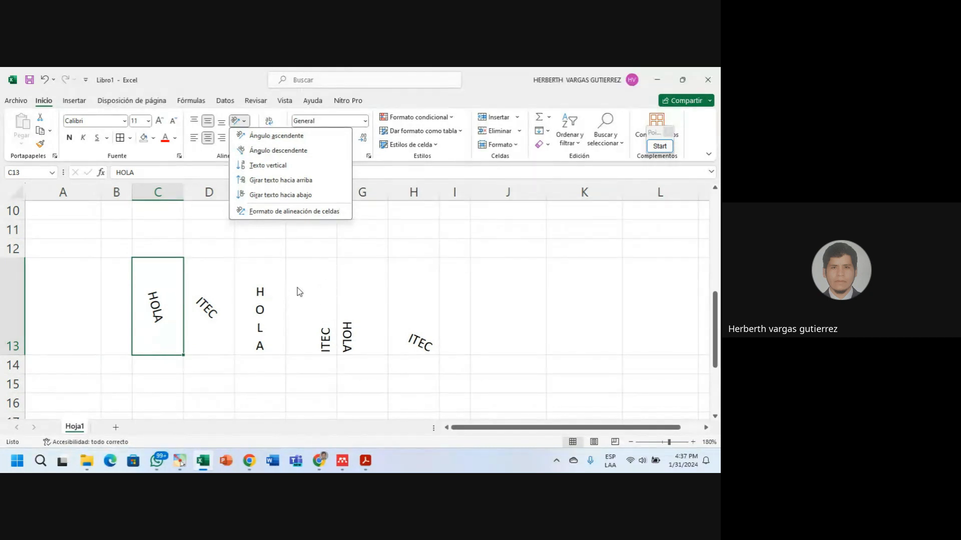
left_click(300, 212)
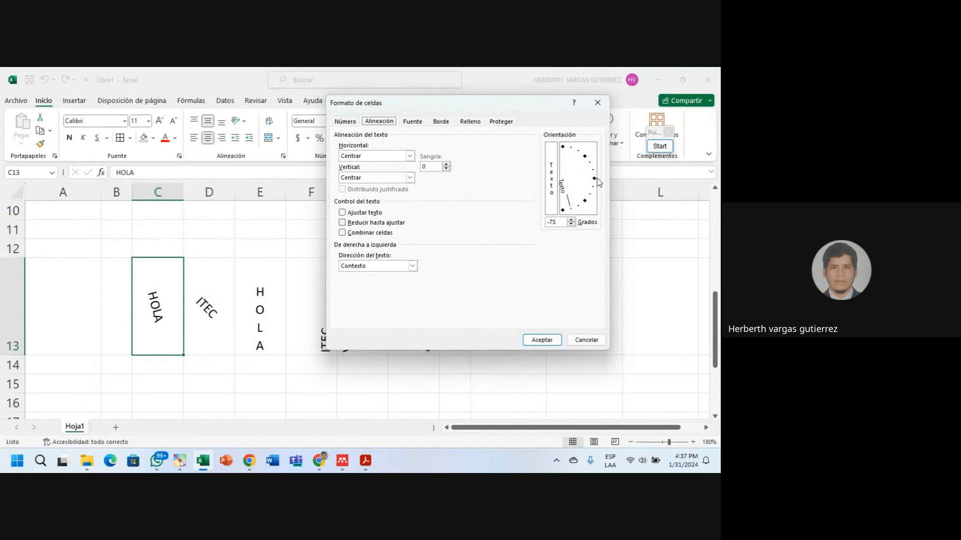
left_click(595, 180)
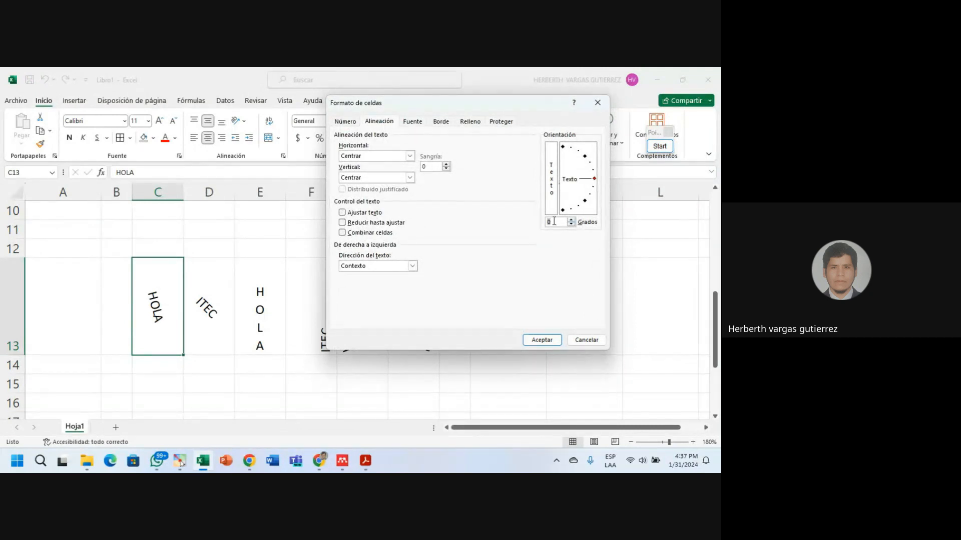
left_click(538, 340)
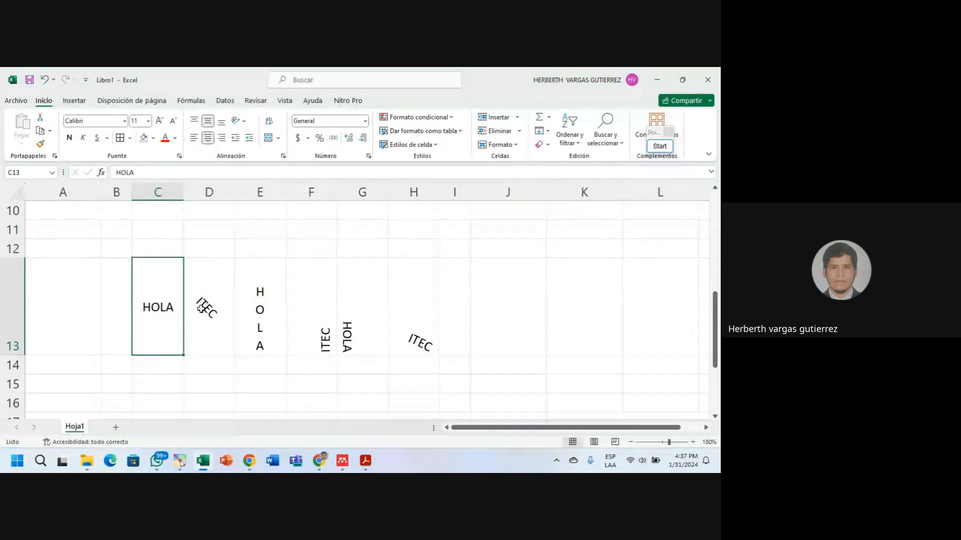
Reset the text angle of D13 through H13 to 0 degrees.
left_click(201, 308)
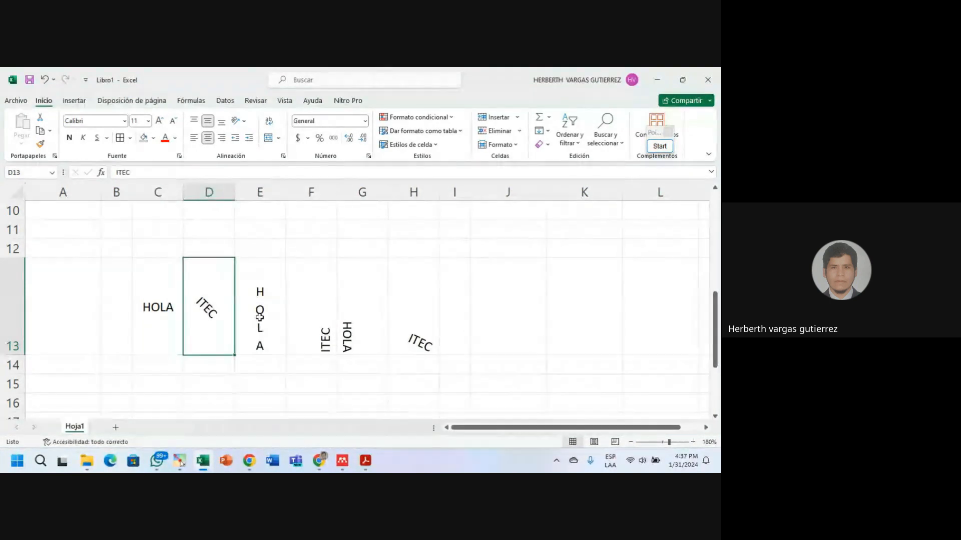
left_click(243, 121)
left_click(244, 315)
left_click_drag(217, 298, 433, 306)
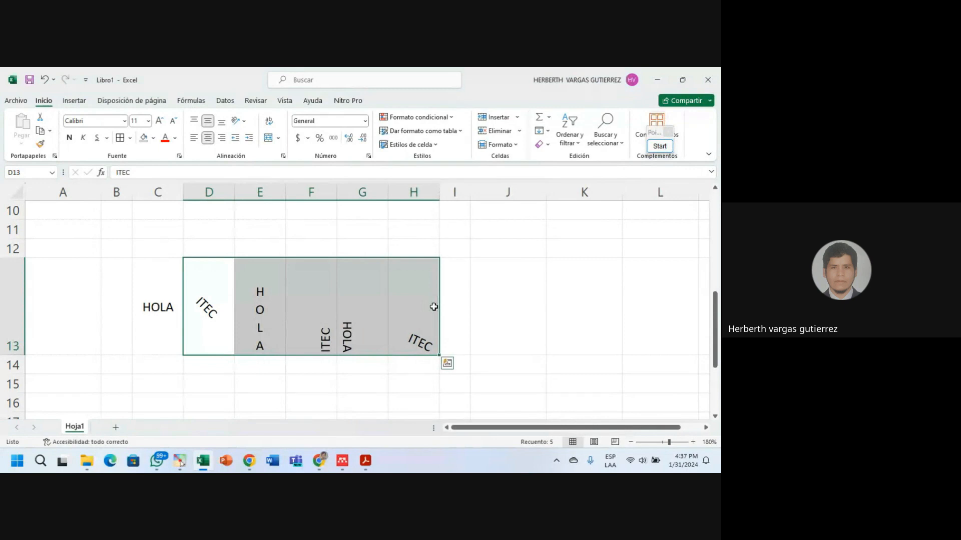
left_click(242, 121)
left_click(275, 211)
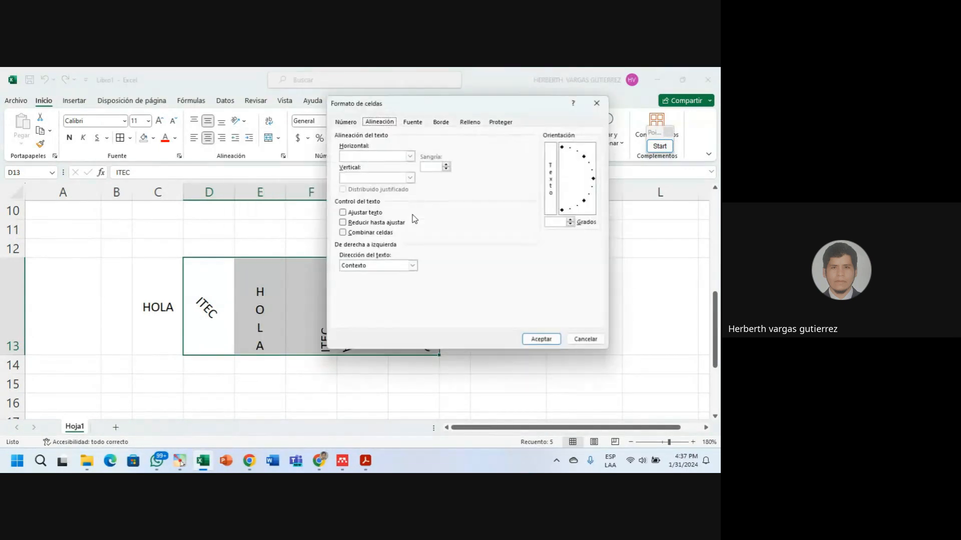
left_click(594, 179)
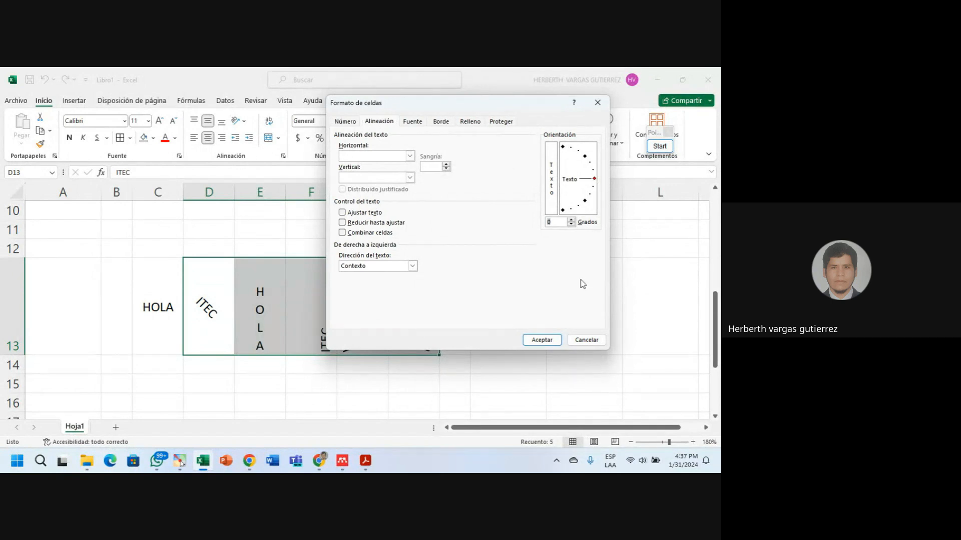
left_click(543, 339)
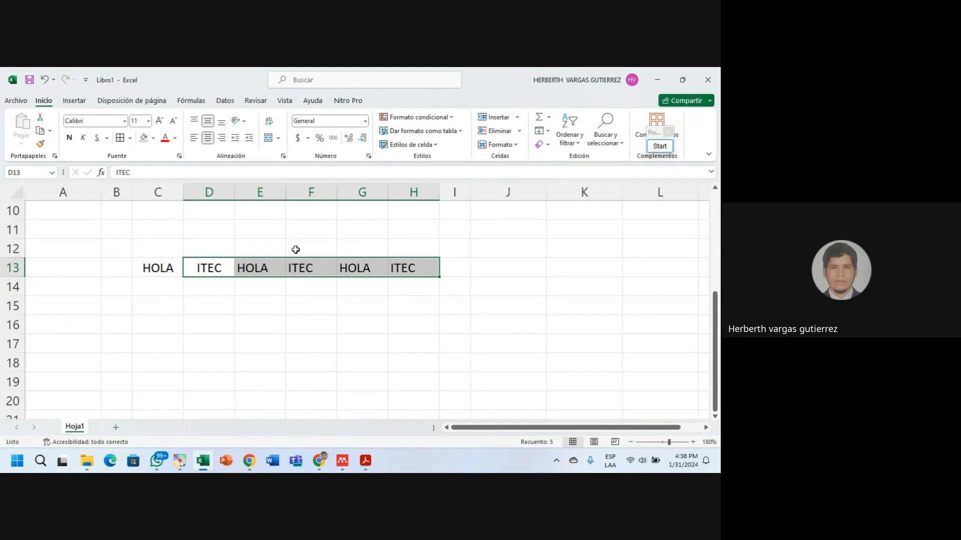
Apply Girar texto hacia arriba to the words in C13 through H13.
left_click(160, 270)
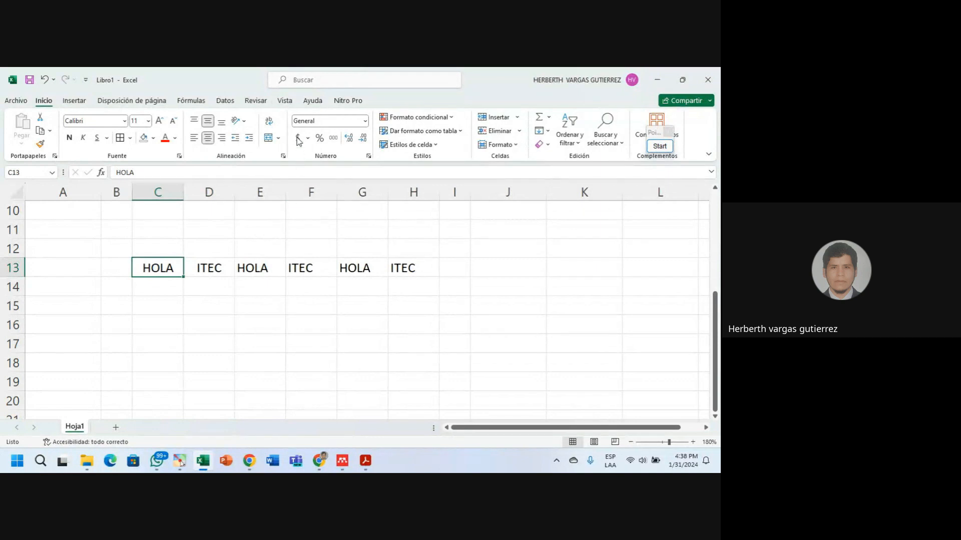
left_click(239, 121)
left_click(255, 181)
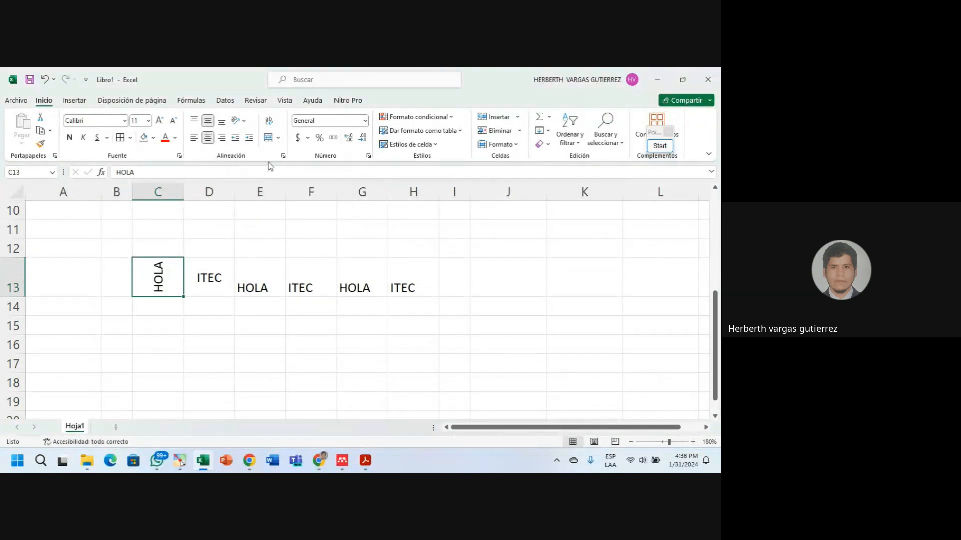
left_click_drag(208, 274, 394, 285)
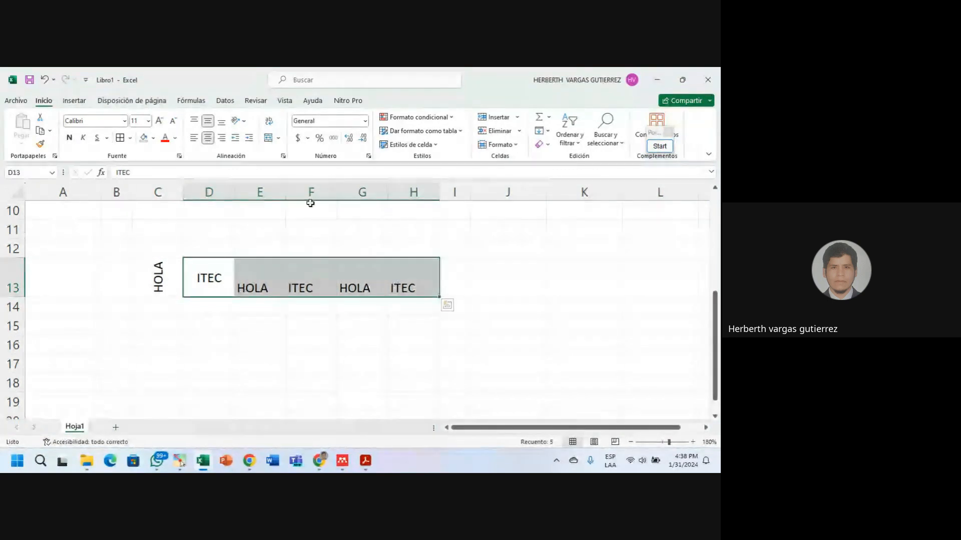
left_click(240, 121)
left_click(250, 182)
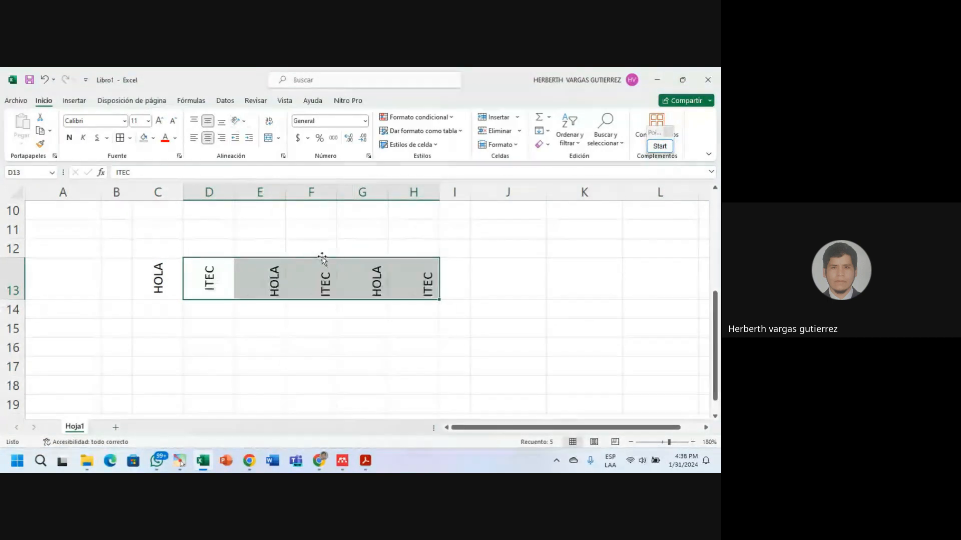
Narrow columns C to H to width 4 and add a new blank sheet, Hoja2.
left_click_drag(165, 192, 413, 192)
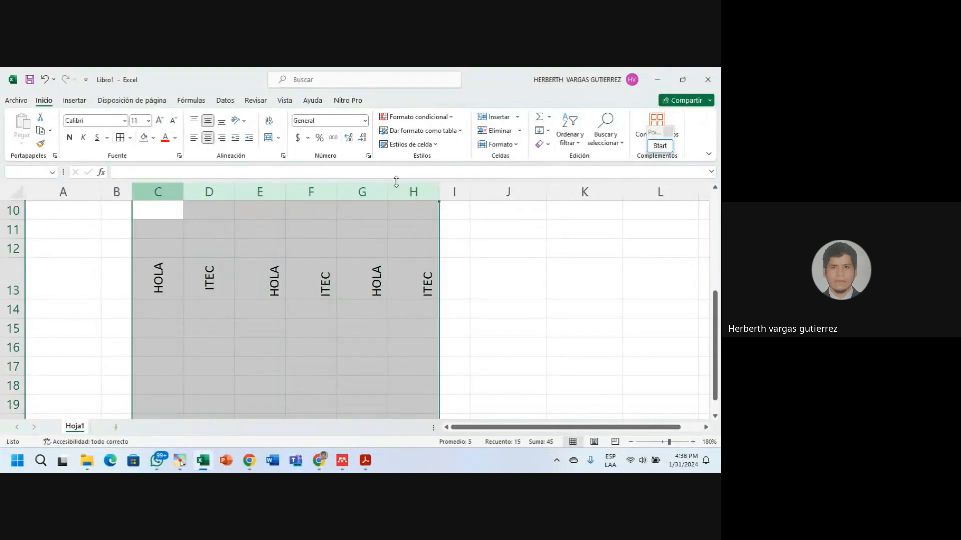
left_click_drag(183, 193, 152, 194)
left_click(244, 295)
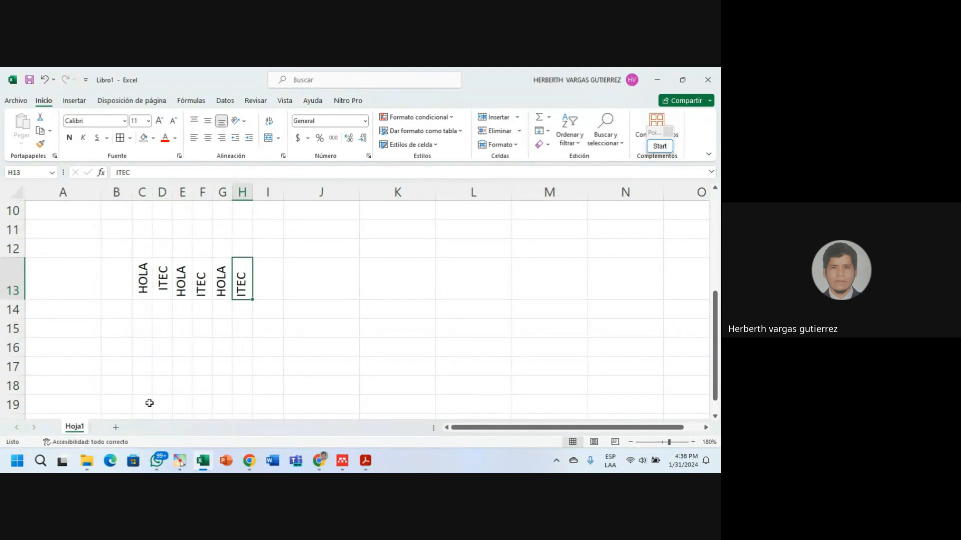
left_click(117, 428)
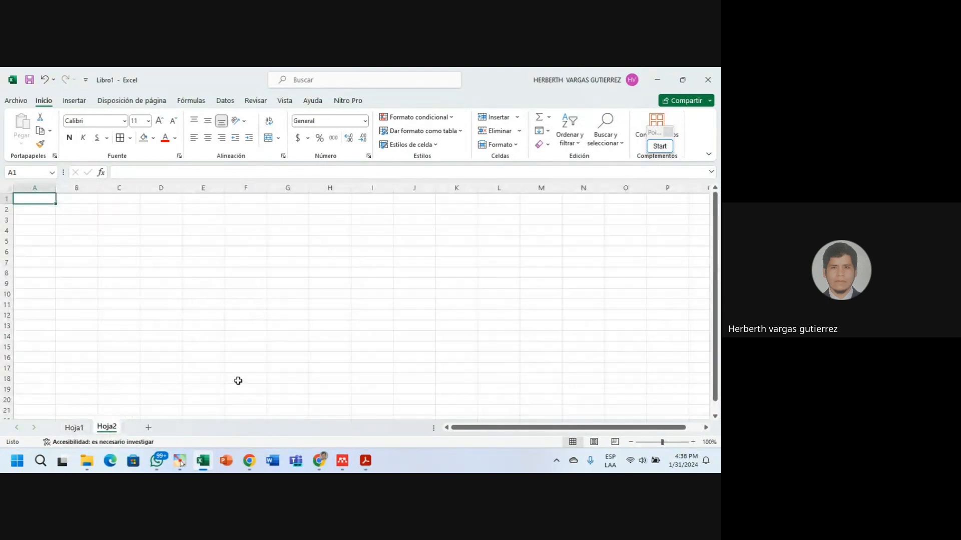
Zoom Hoja2 to 160% and enter headers NOTA 1 to NOTA 4 in C2:F2.
left_click(693, 442)
left_click(693, 442)
left_click(693, 442)
left_click(692, 443)
left_click(692, 442)
left_click(692, 442)
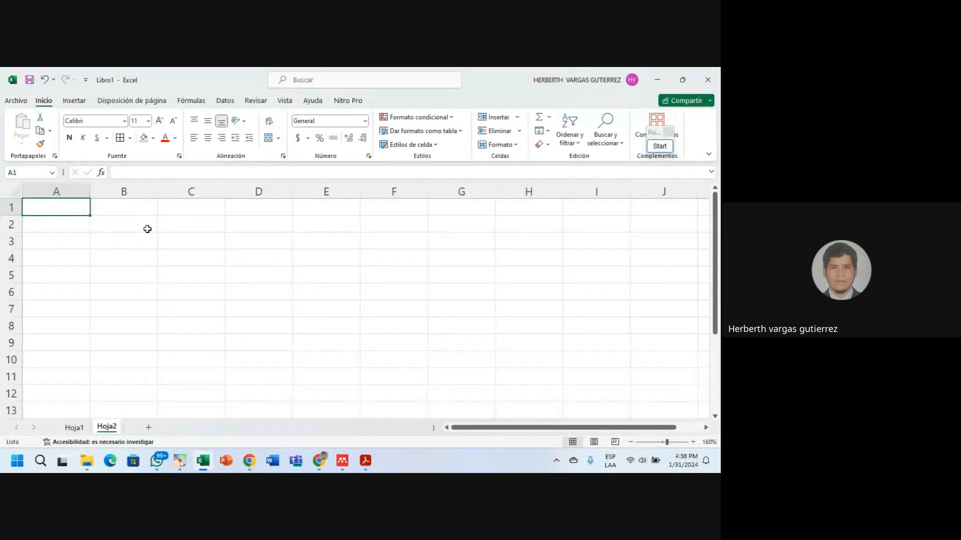
left_click(173, 227)
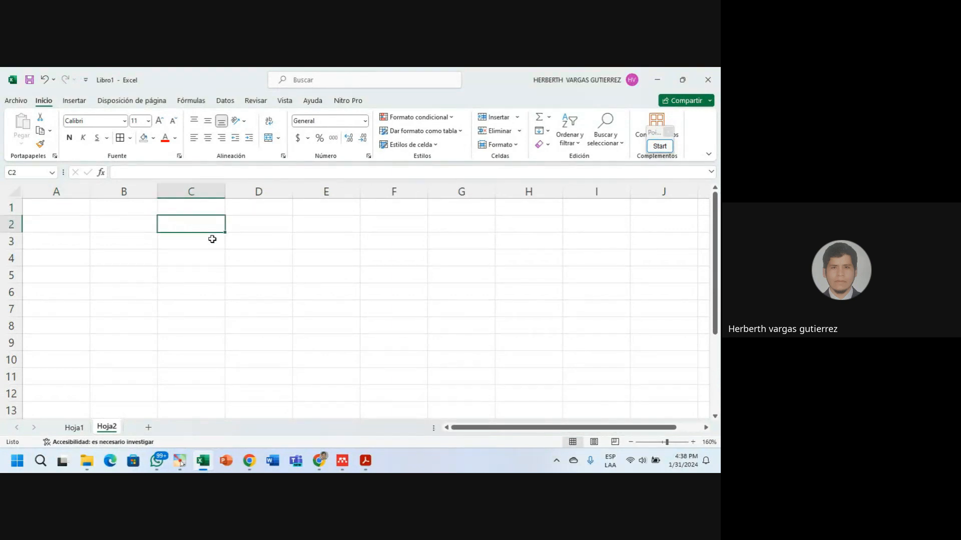
type("NOT")
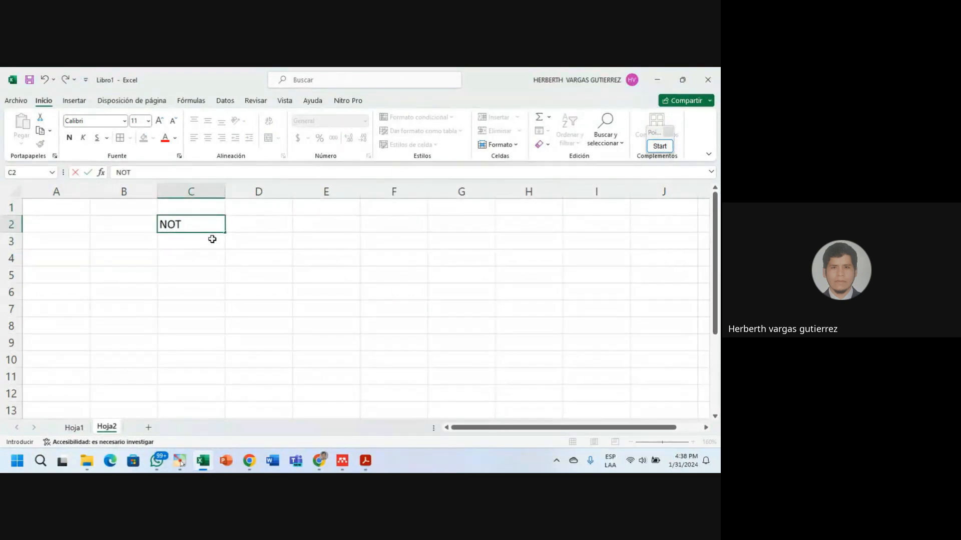
type("A1 1")
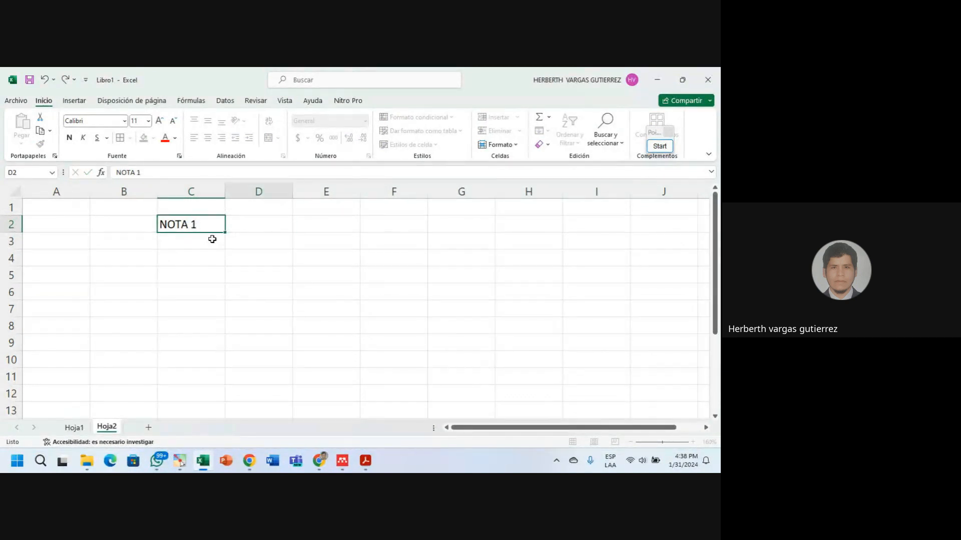
key("Tab")
type("N")
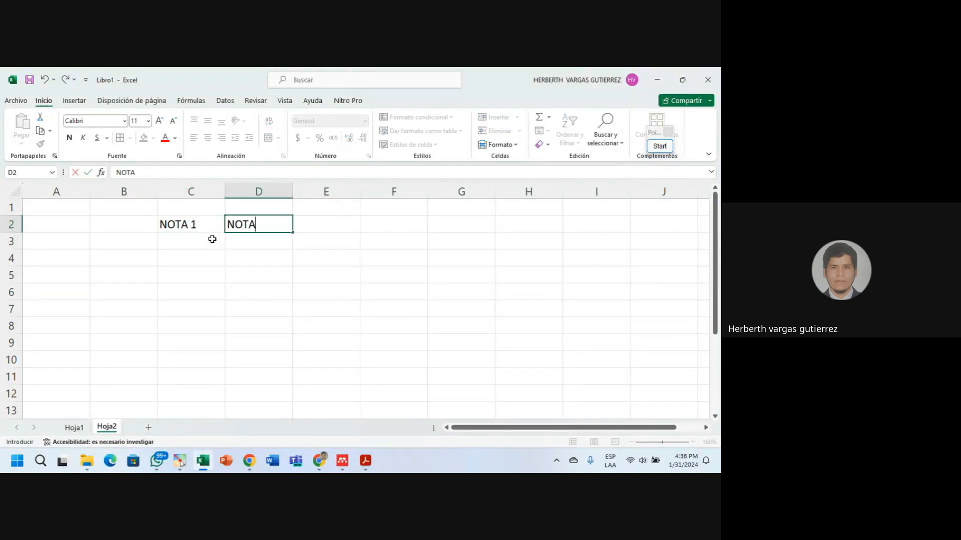
type("OTA 2")
key("Tab")
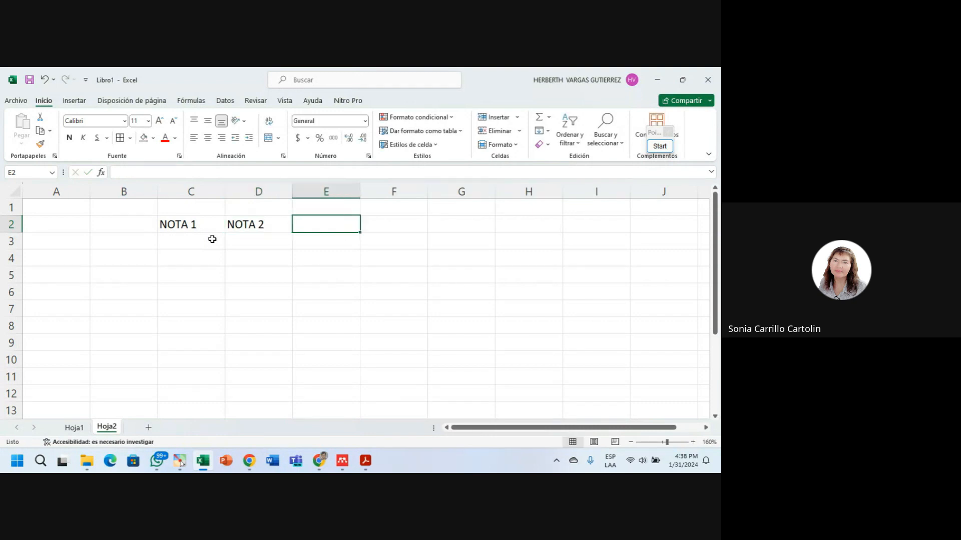
type("NOTA 3")
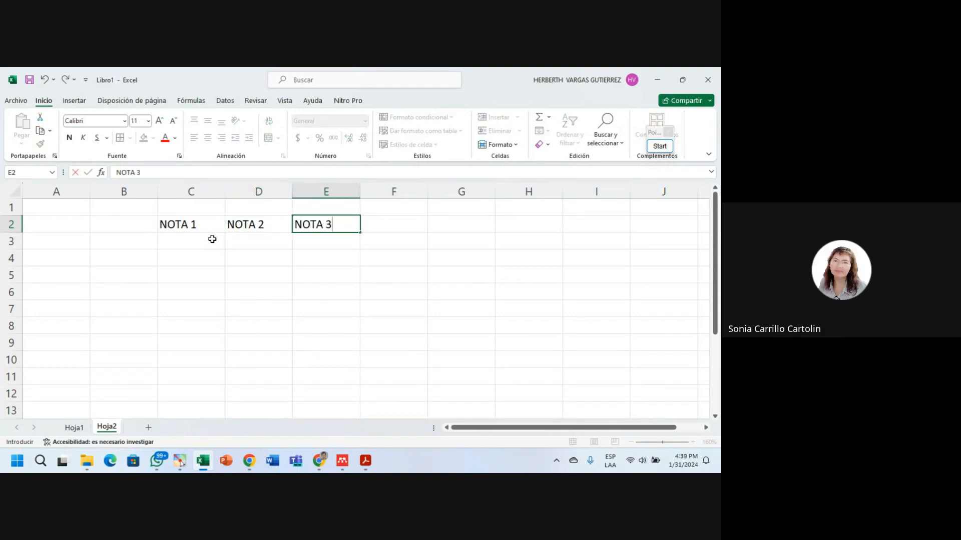
key("Tab")
type("NO")
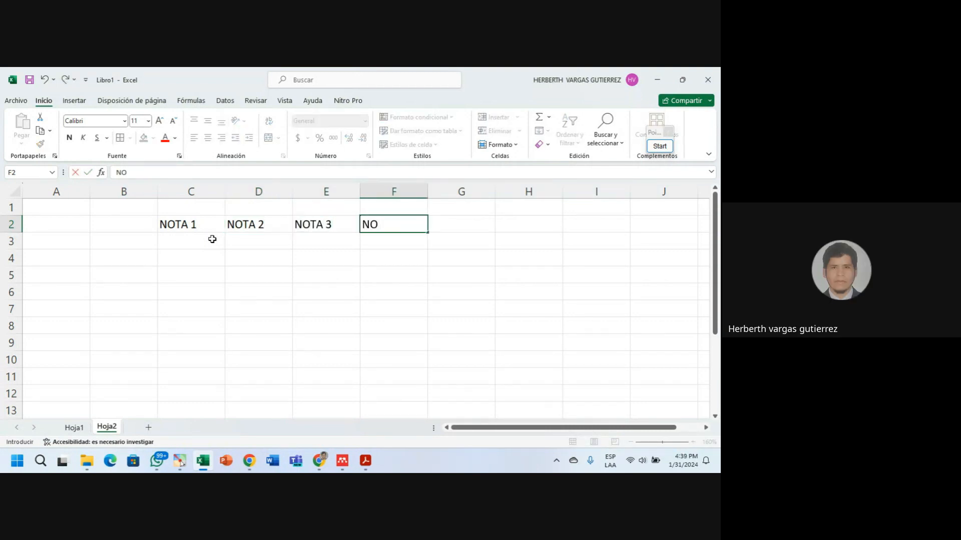
type("TA 4")
key("Tab")
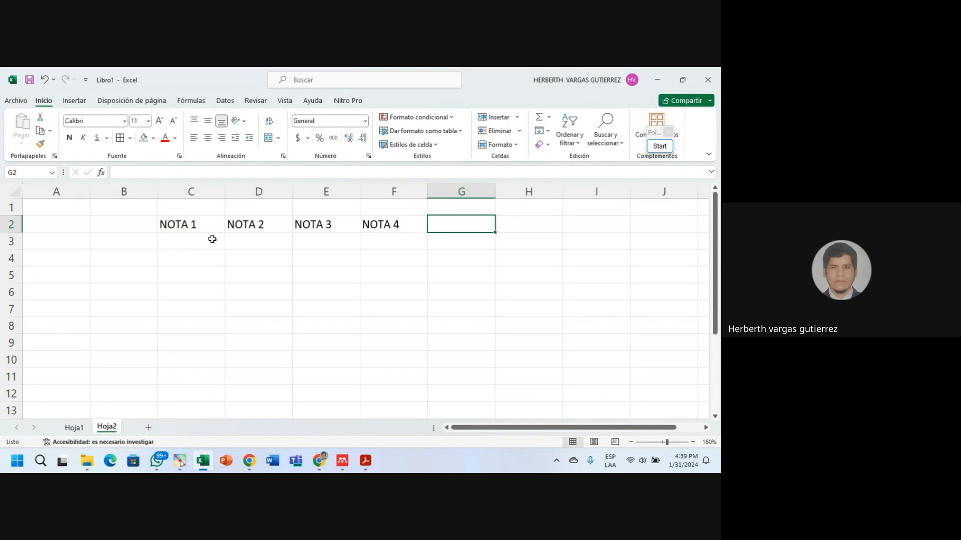
Add PROMEDIO in G2 and ESTUDIANTES in B2, autofitting column B.
type("P")
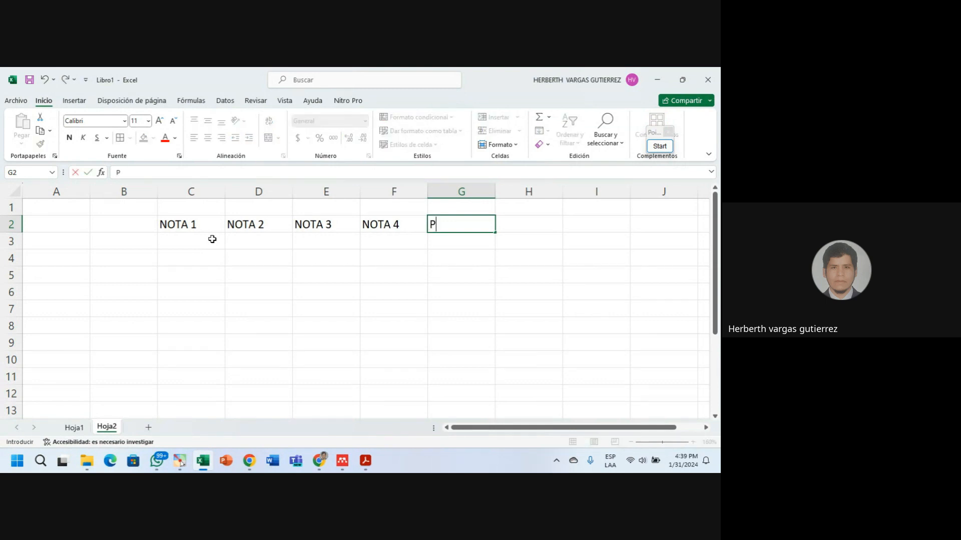
type("ROMEDI")
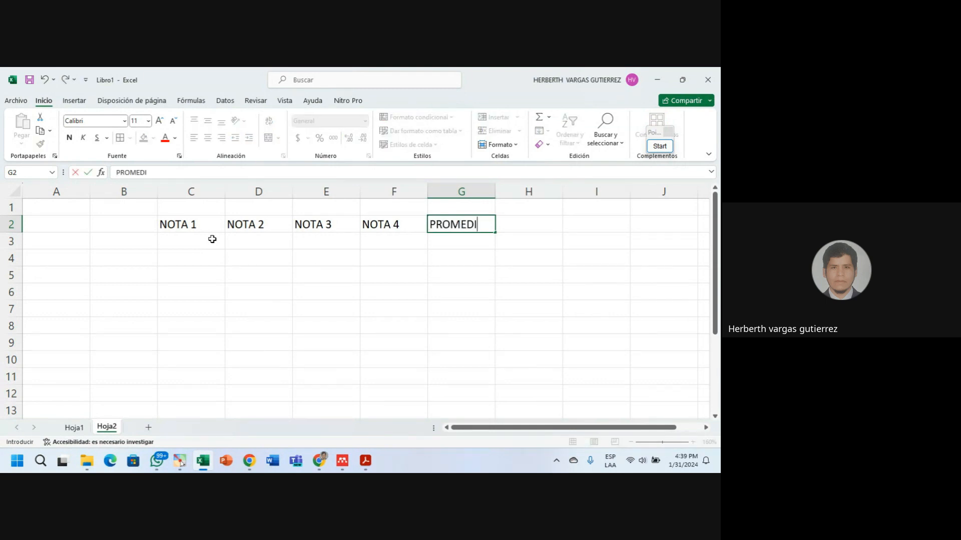
type("O")
left_click(120, 228)
type("E")
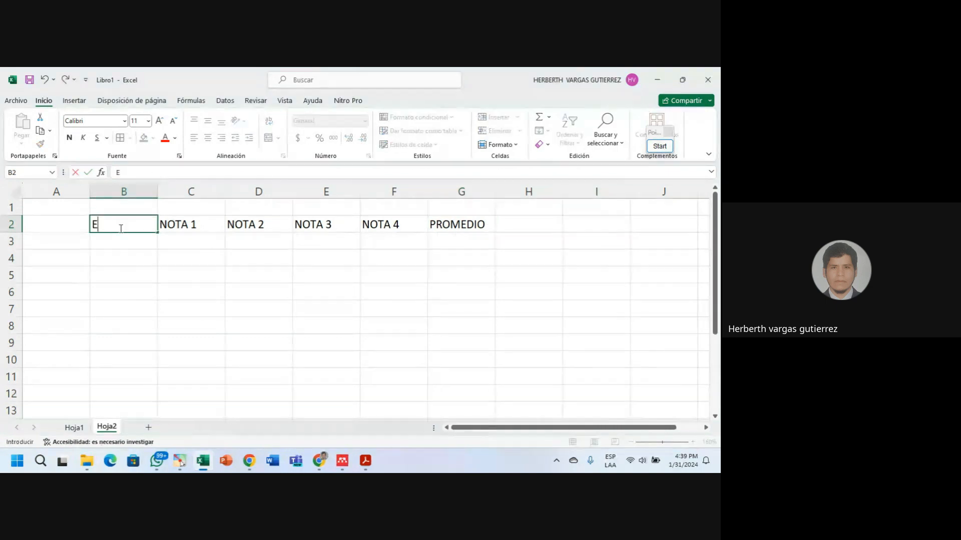
type("STUDIANTES")
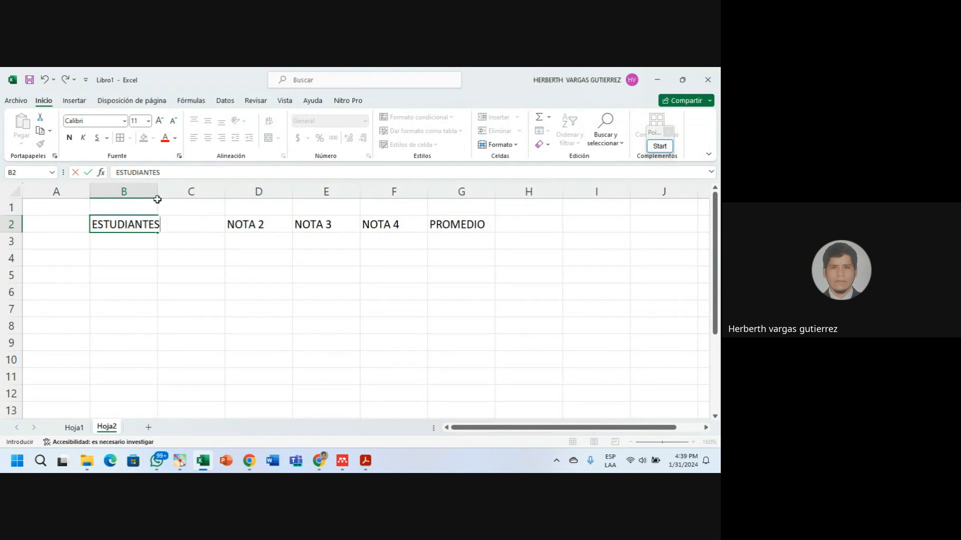
left_click(144, 258)
double_click(158, 194)
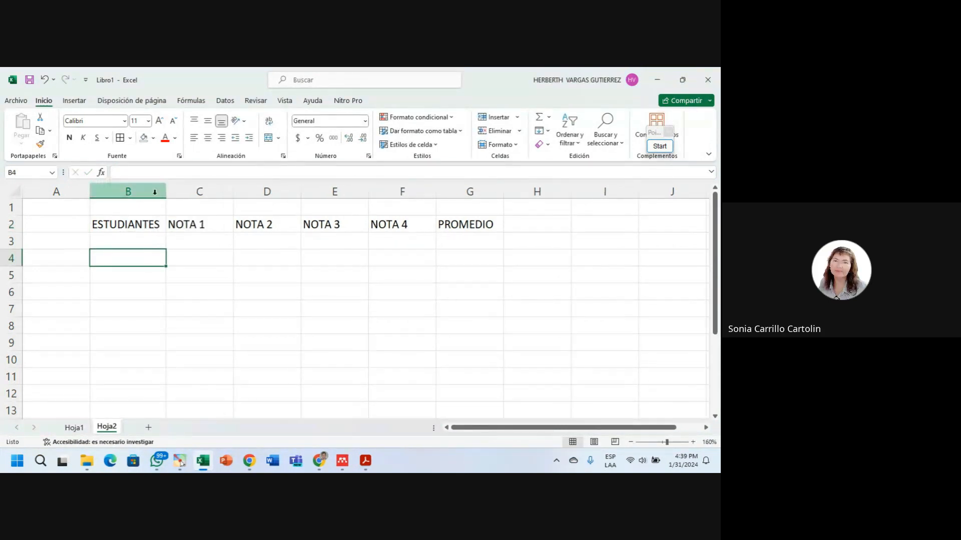
left_click(138, 239)
Number the students 1 through 6 down column B.
type("1")
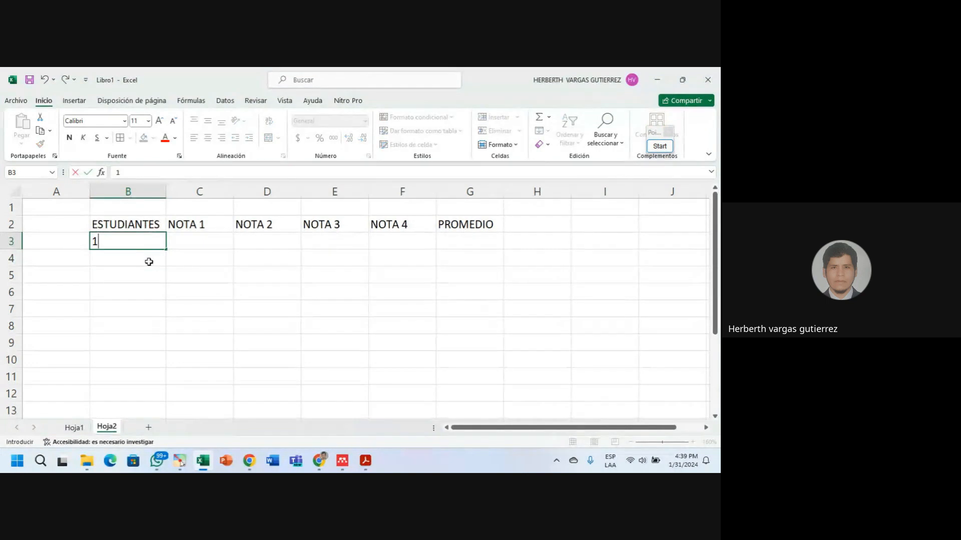
key("Return")
type("2")
key("Return")
type("3")
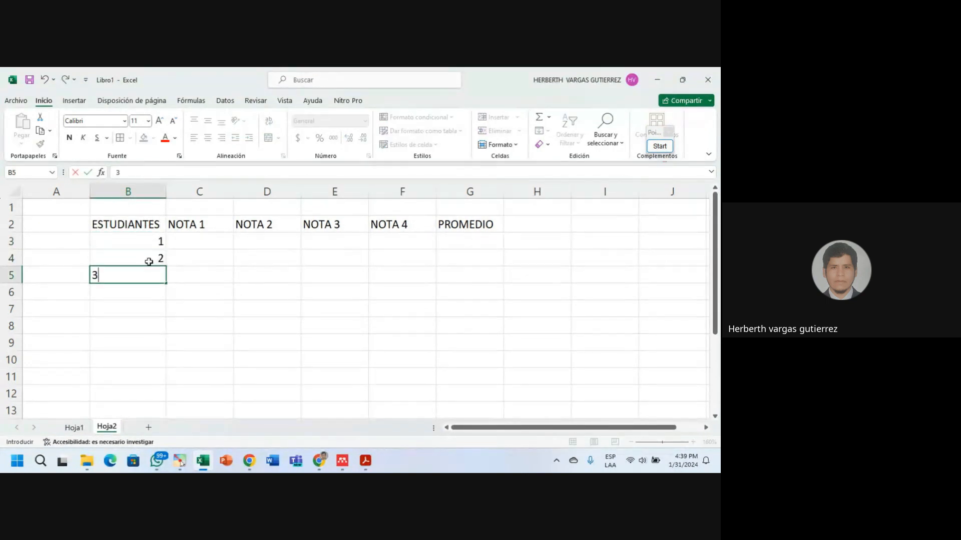
key("Return")
type("4")
key("Return")
type("5")
key("Return")
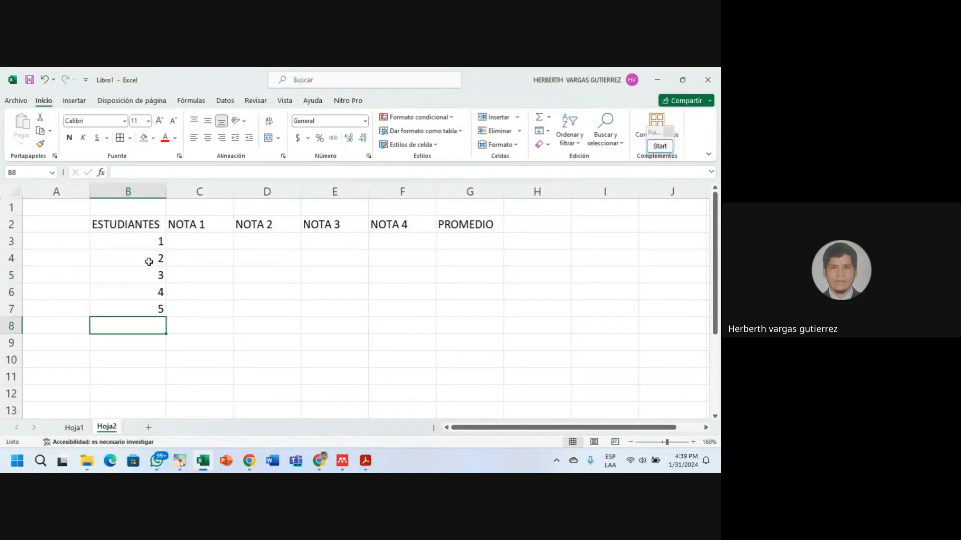
type("6")
Enter student 1's grades 14, 15, 16 and 17 in C3:F3.
left_click(218, 244)
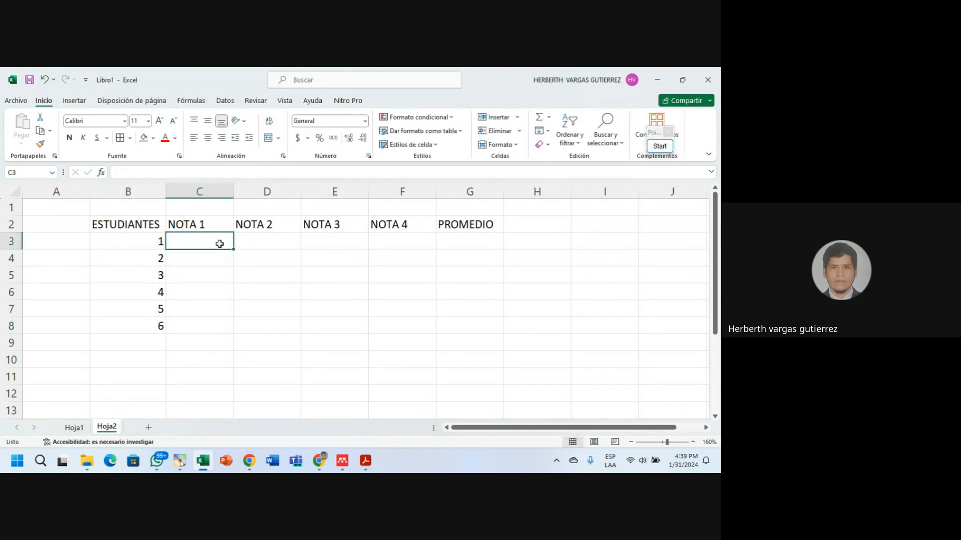
type("14")
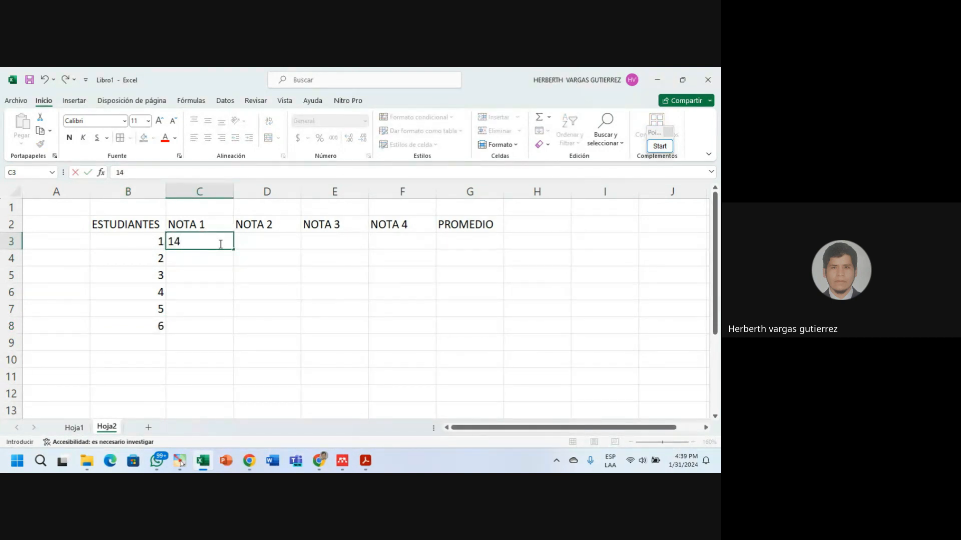
key("Tab")
type("15")
key("Tab")
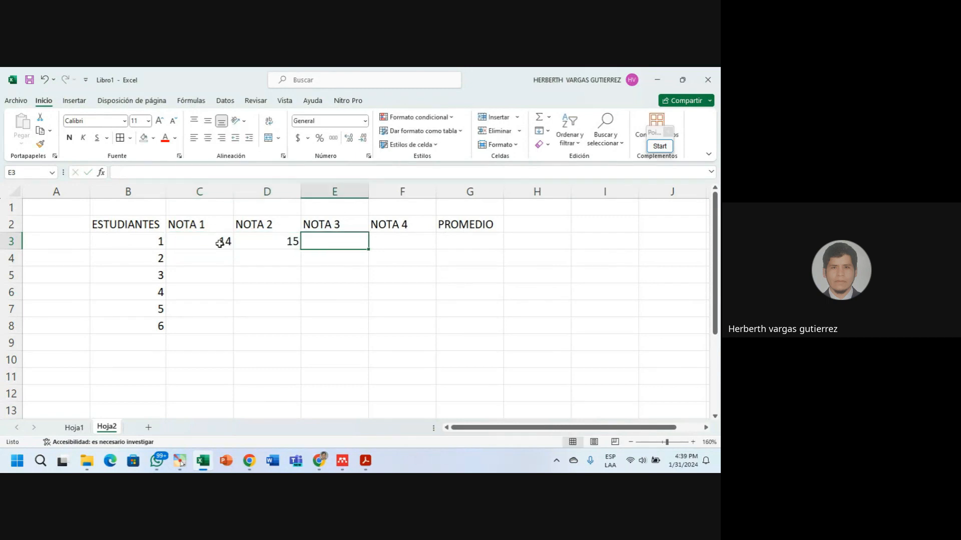
type("16")
key("Tab")
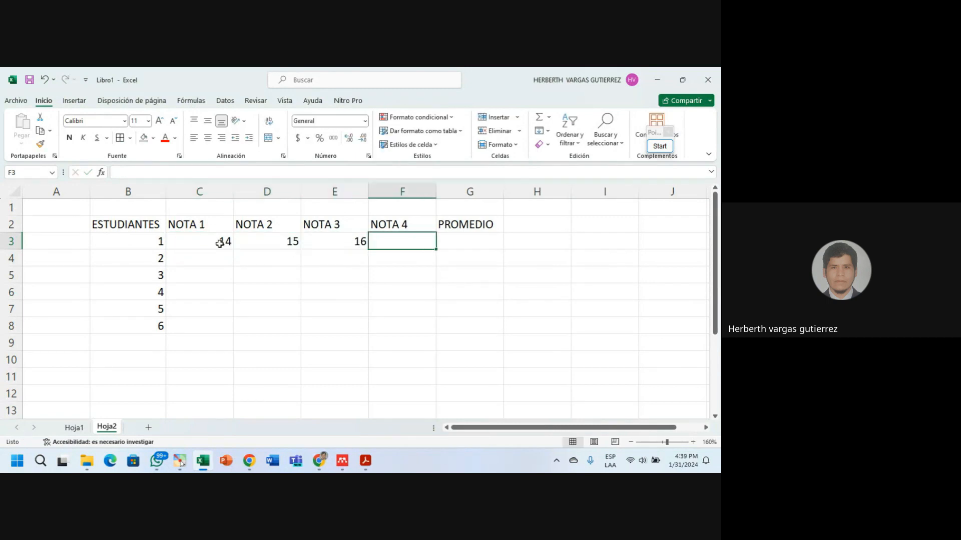
type("1")
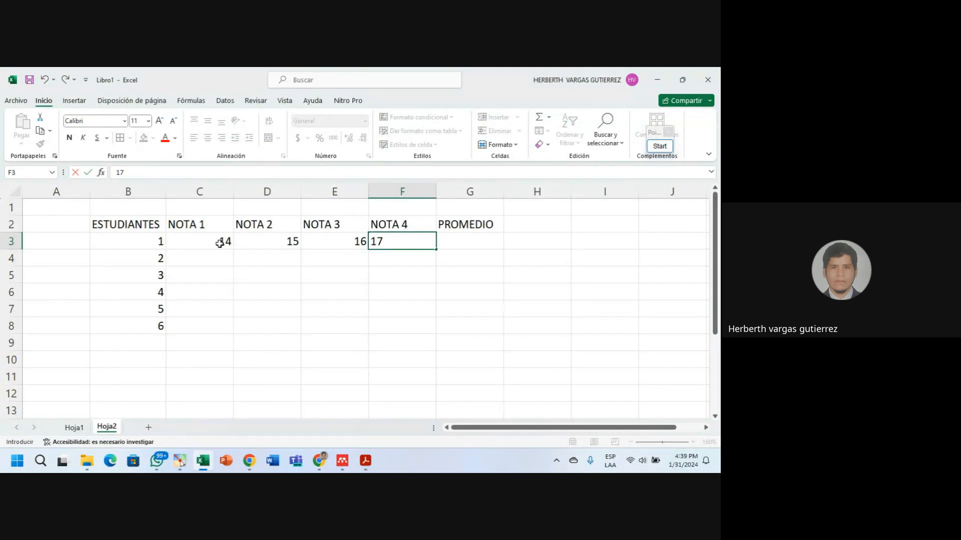
type("7")
key("Return")
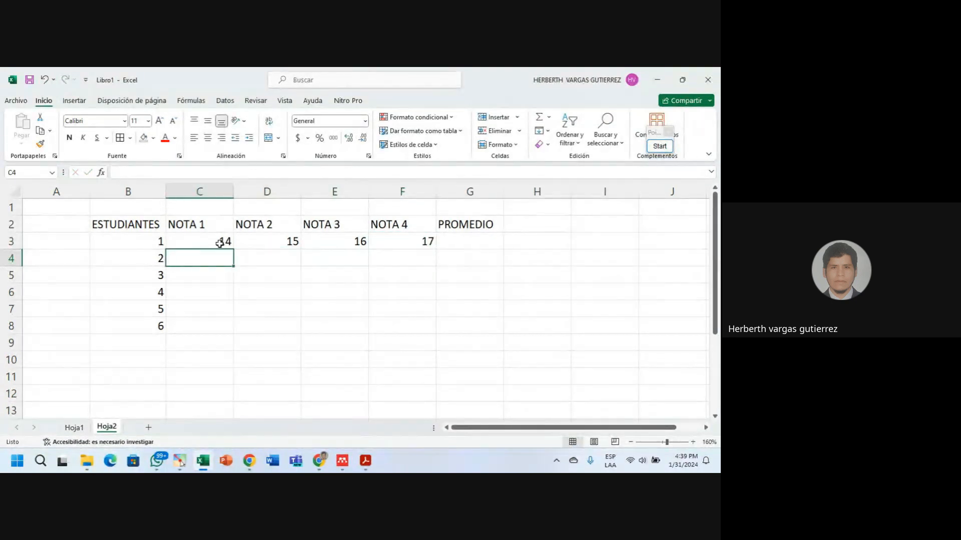
Enter grades for student 2 (12, 10, 12, …) and student 3 (15, 17, 16, …).
type("12")
key("Tab")
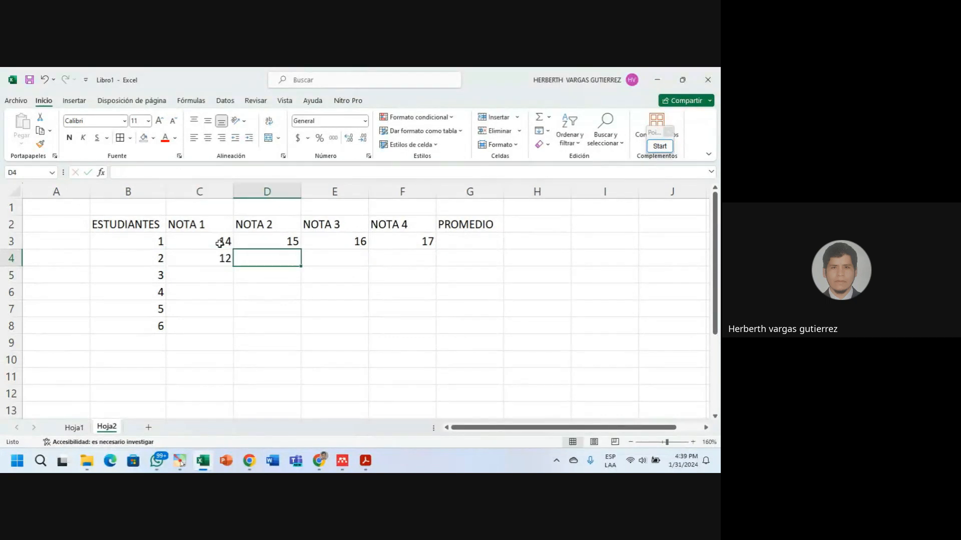
type("10")
key("Tab")
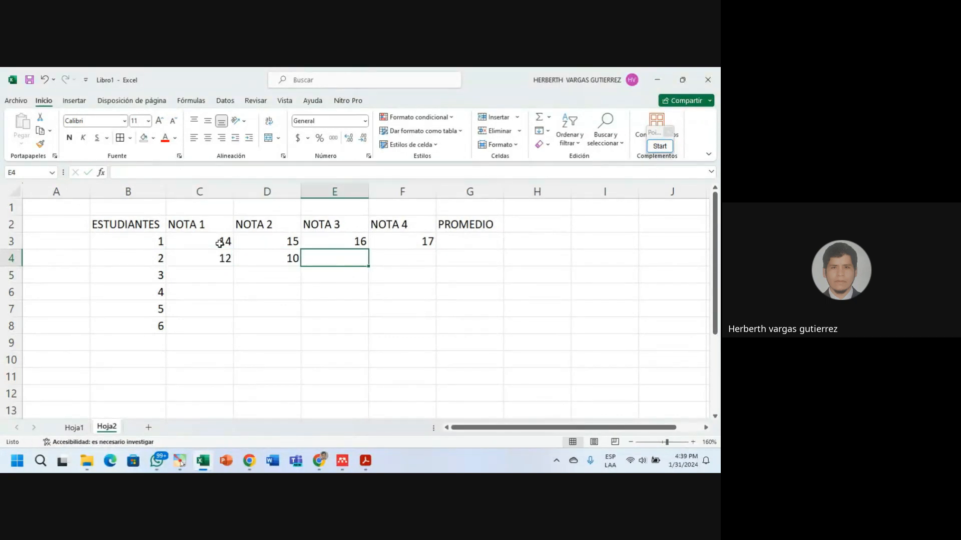
type("12")
key("Tab")
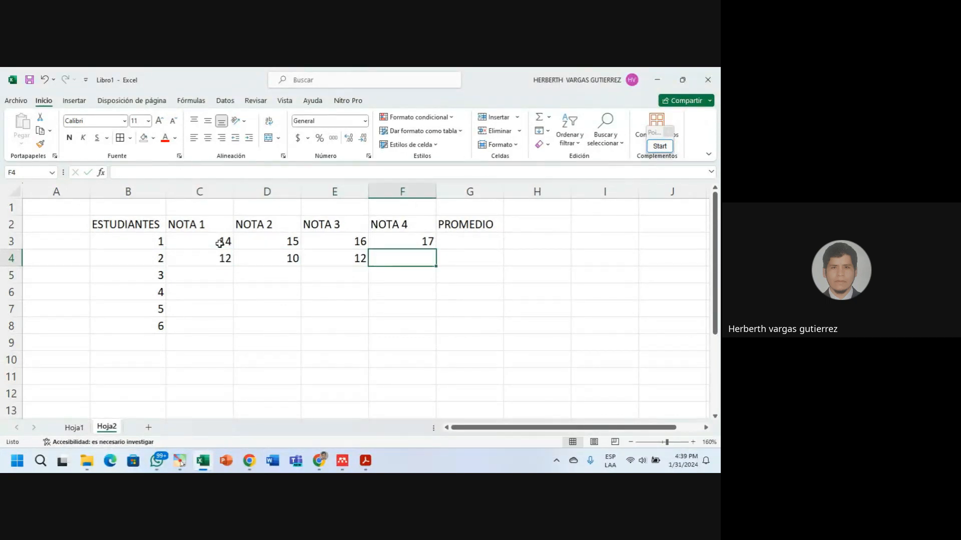
type("10")
key("Return")
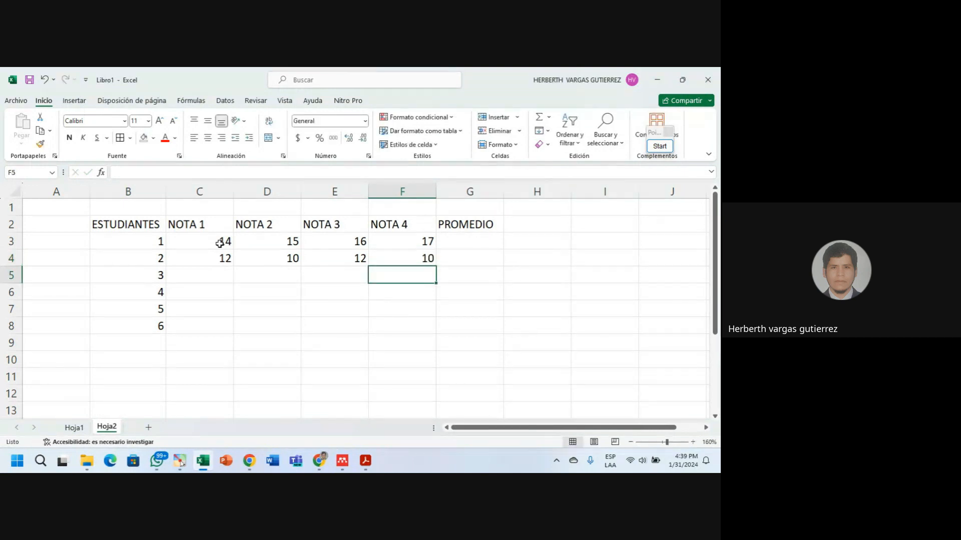
key("Left")
key("Left")
key("Left")
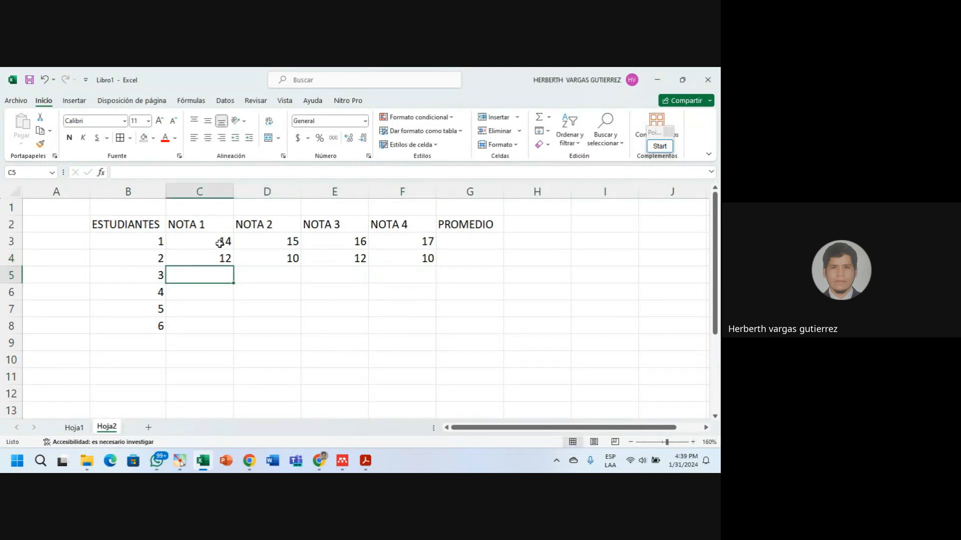
type("15")
key("Right")
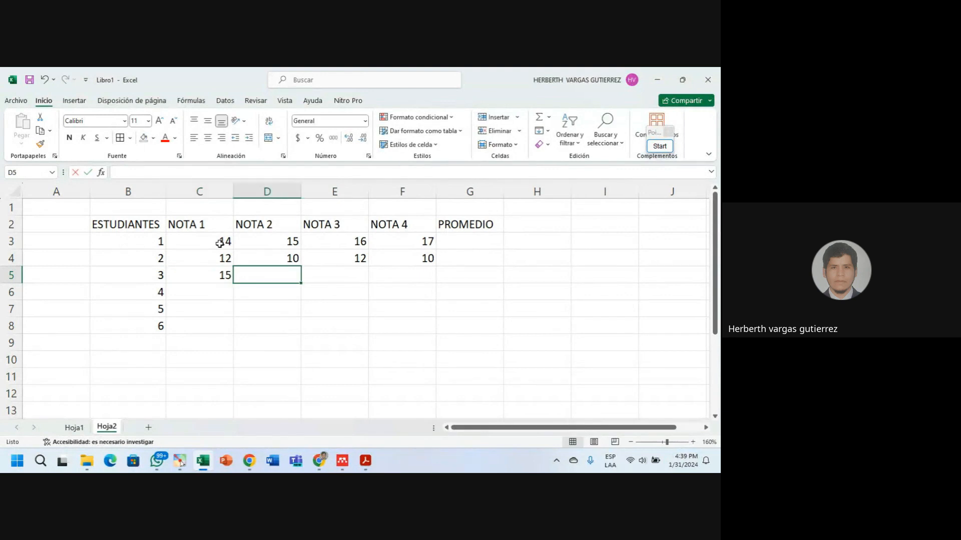
type("17")
key("Right")
type("1")
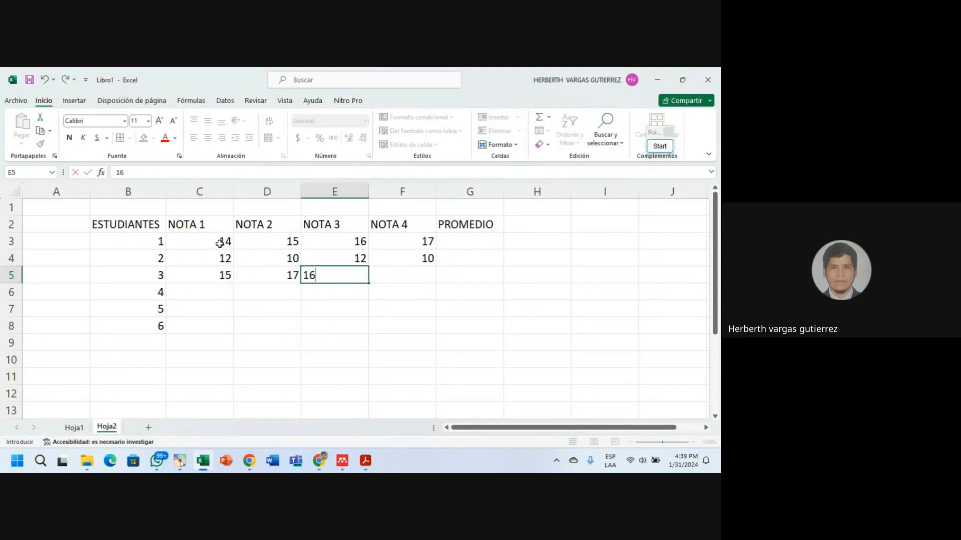
key("Right")
type("1")
key("Return")
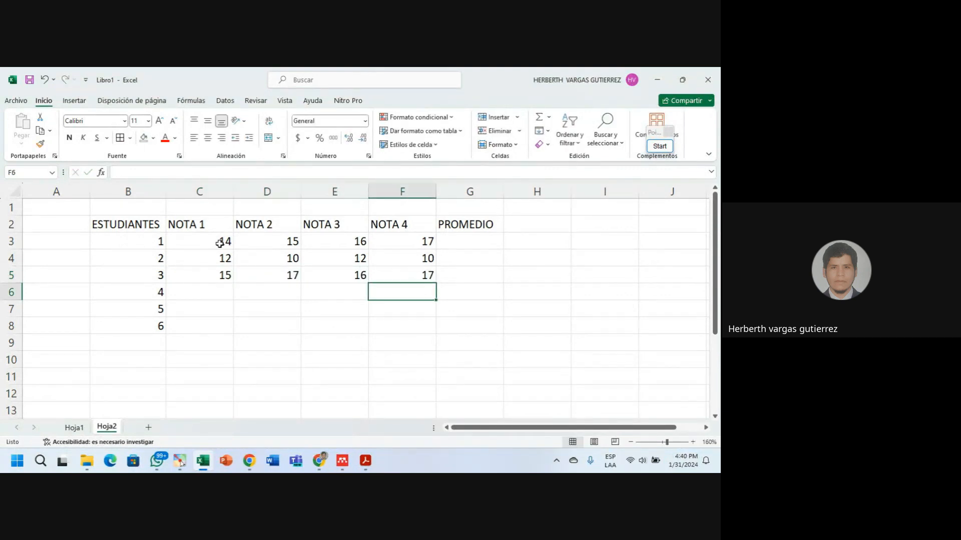
Enter grades for students 4 (16, 17, 18…), 5 (16, 17, 18, 15) and 6 (17, 18, 19, 20).
key("Left")
key("Left")
key("Left")
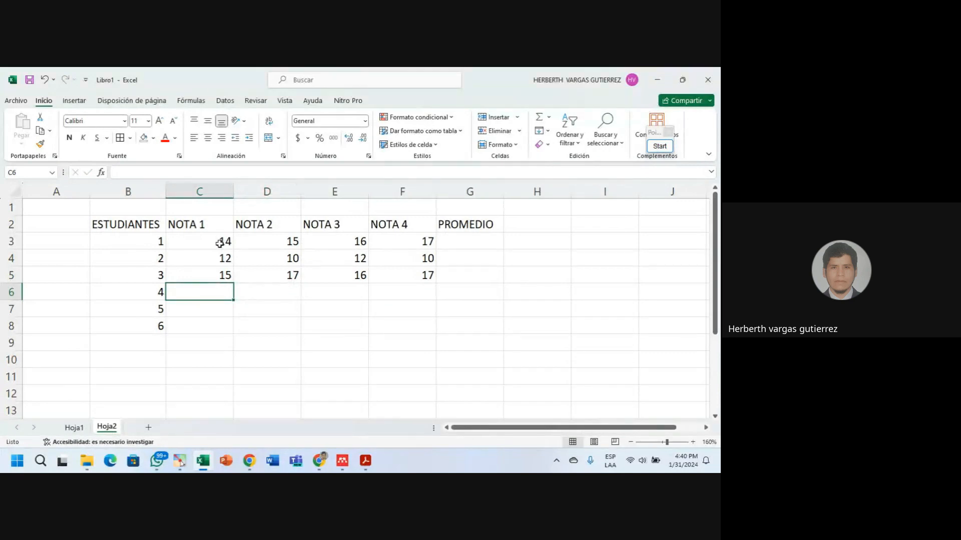
type("16")
key("Right")
type("17")
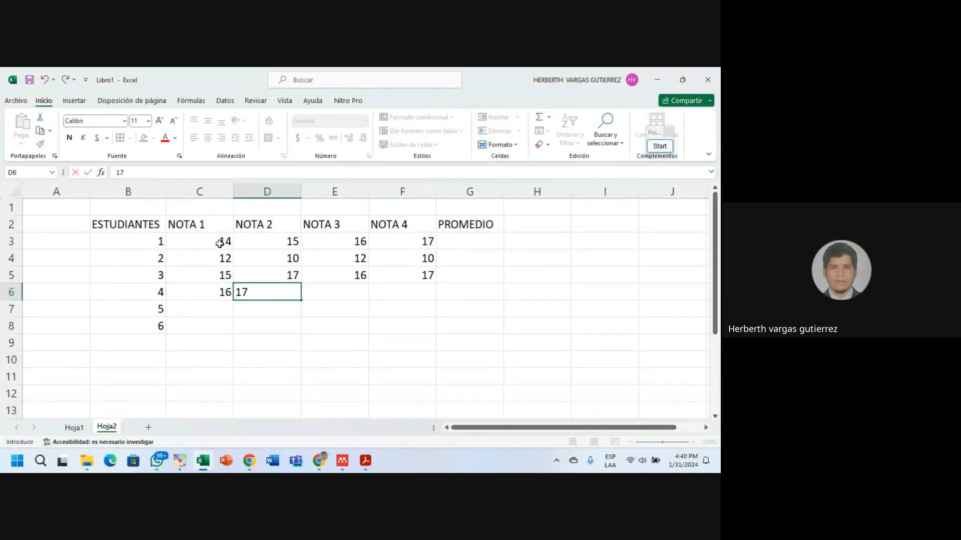
key("Right")
type("1")
key("Right")
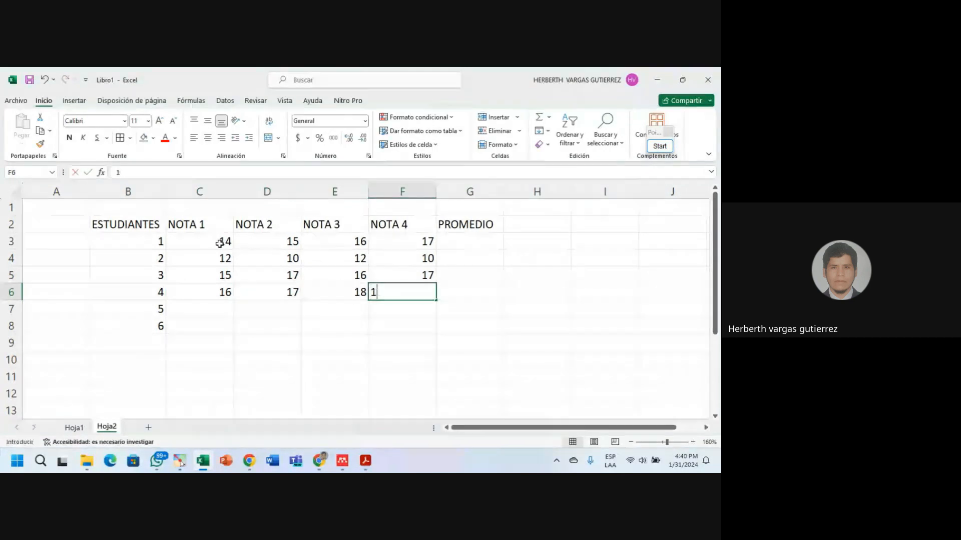
type("18")
key("Return")
key("Left")
key("Left")
key("Left")
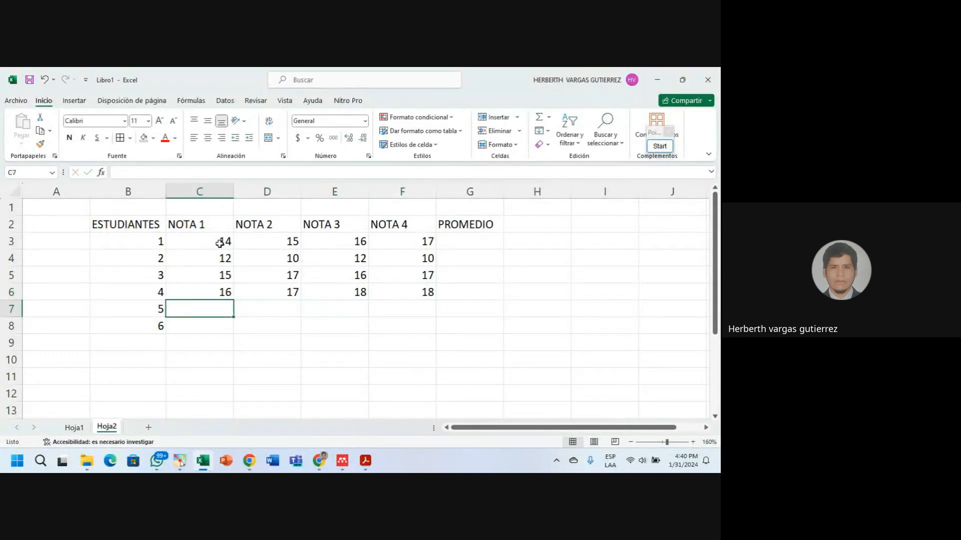
type("16")
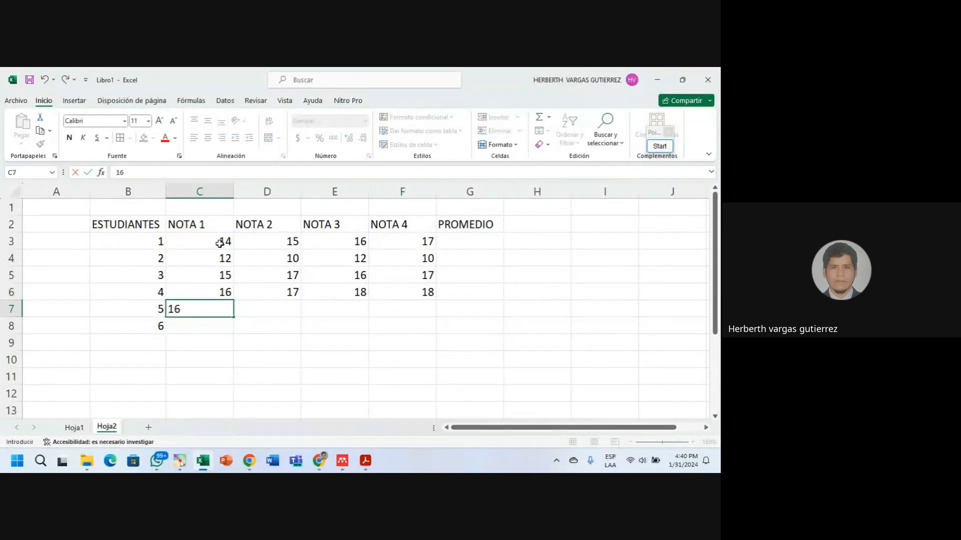
key("Right")
type("17")
key("Right")
type("18")
key("Right")
type("1")
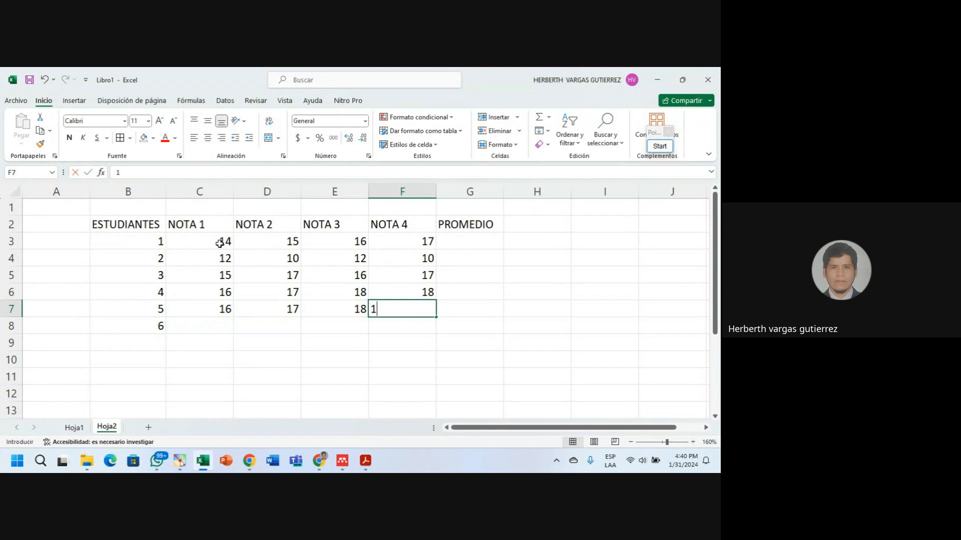
type("5")
key("Return")
key("Left")
key("Left")
key("Left")
type("1")
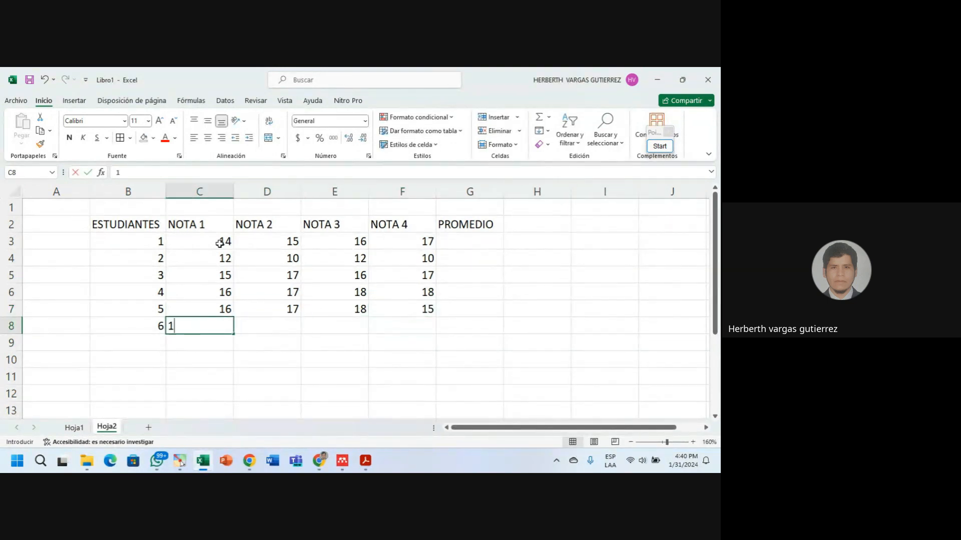
type("7")
key("Right")
type("18")
key("Right")
type("1")
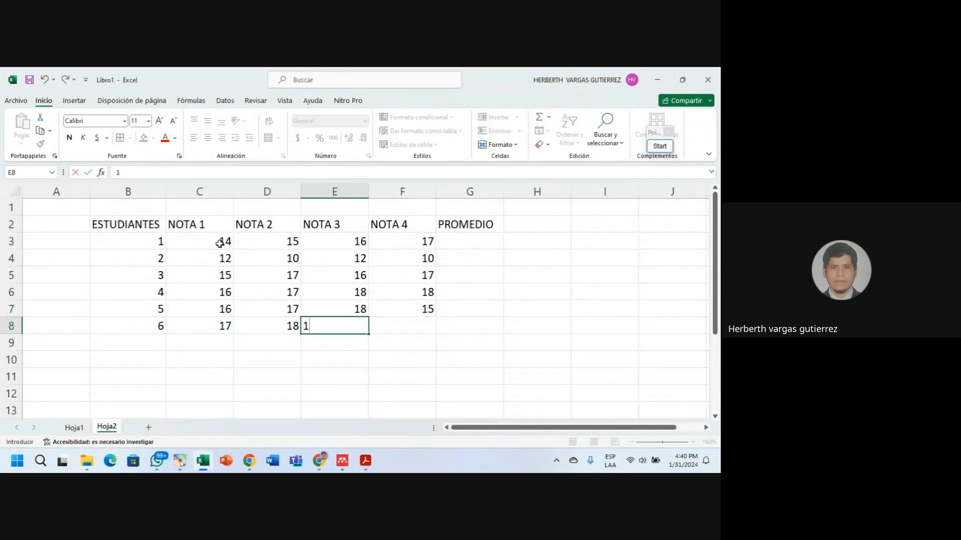
type("9")
key("Right")
type("2")
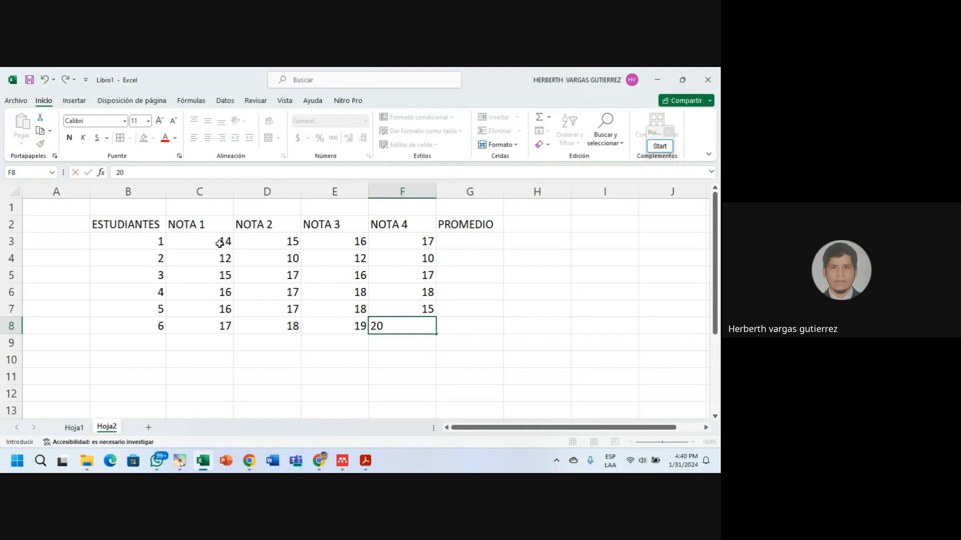
key("Return")
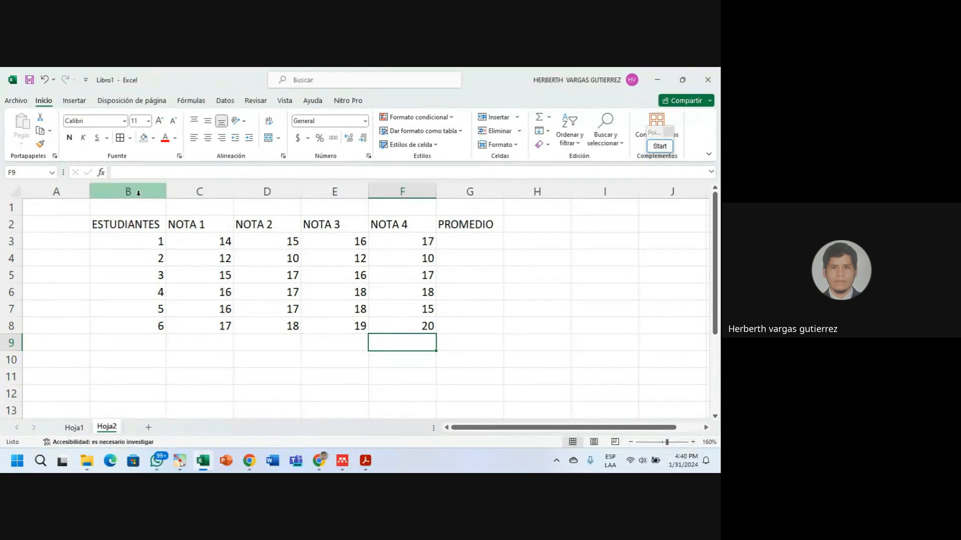
Select columns B to G covering student numbers, NOTA grades and PROMEDIO.
left_click_drag(138, 193, 469, 206)
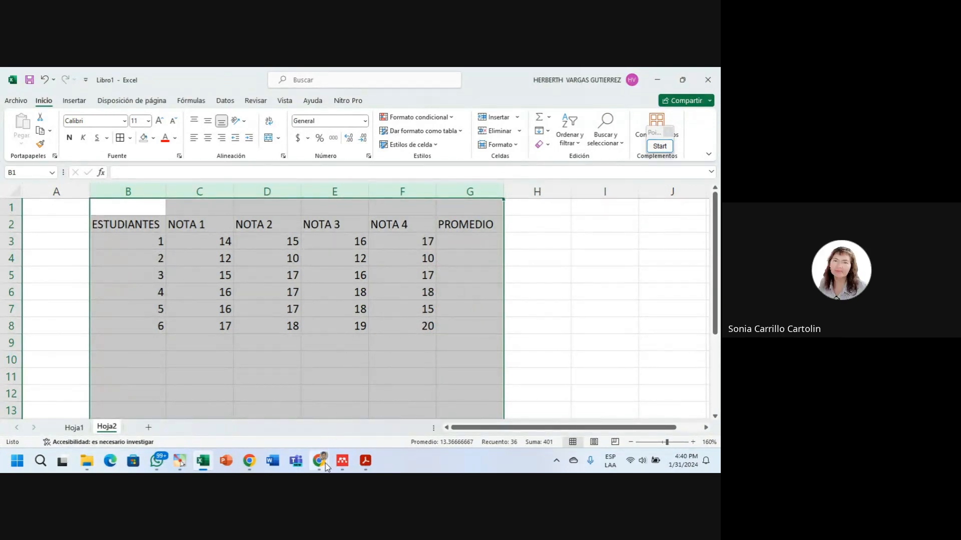
mouse_move(325, 467)
left_click(350, 420)
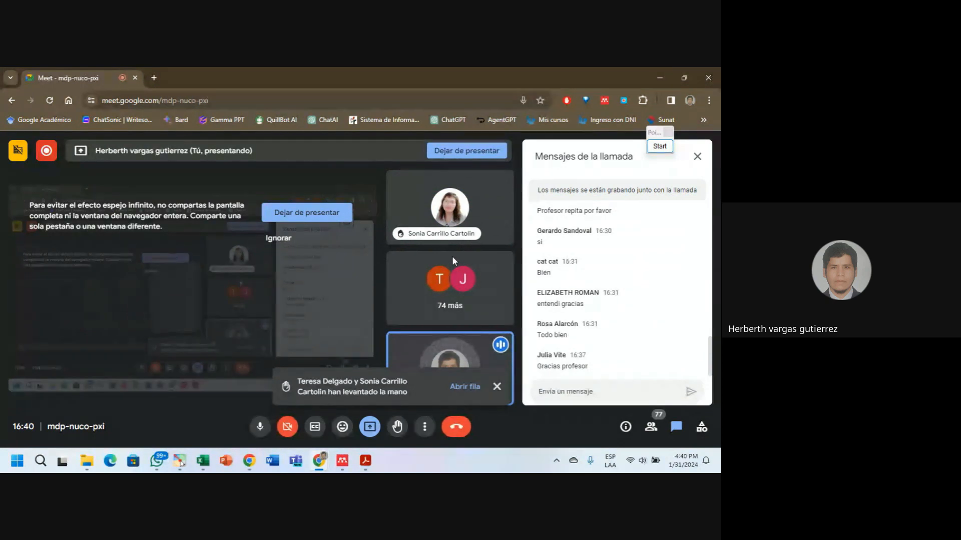
mouse_move(461, 208)
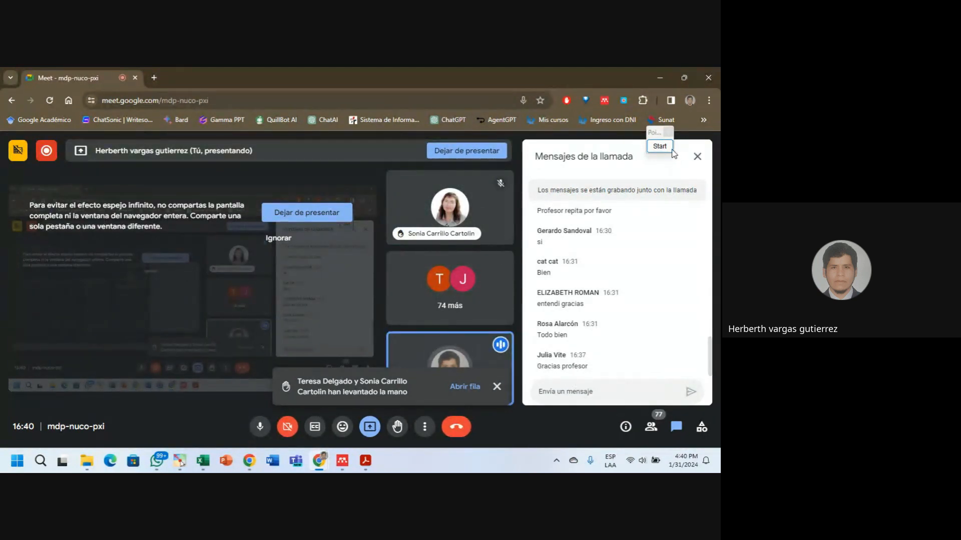
left_click(657, 77)
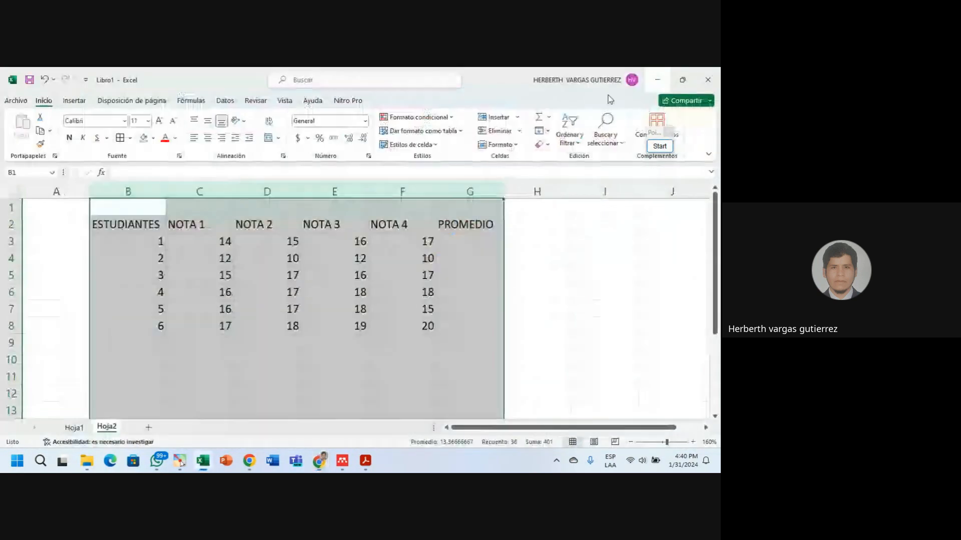
Centre columns B:G horizontally (Centrar) and vertically (Alinear en el medio).
left_click(509, 296)
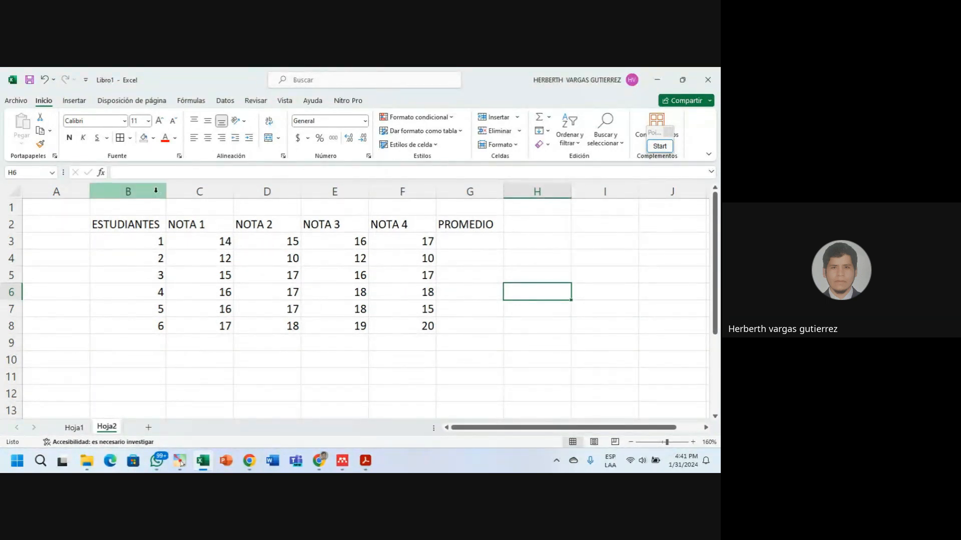
left_click_drag(149, 190, 452, 185)
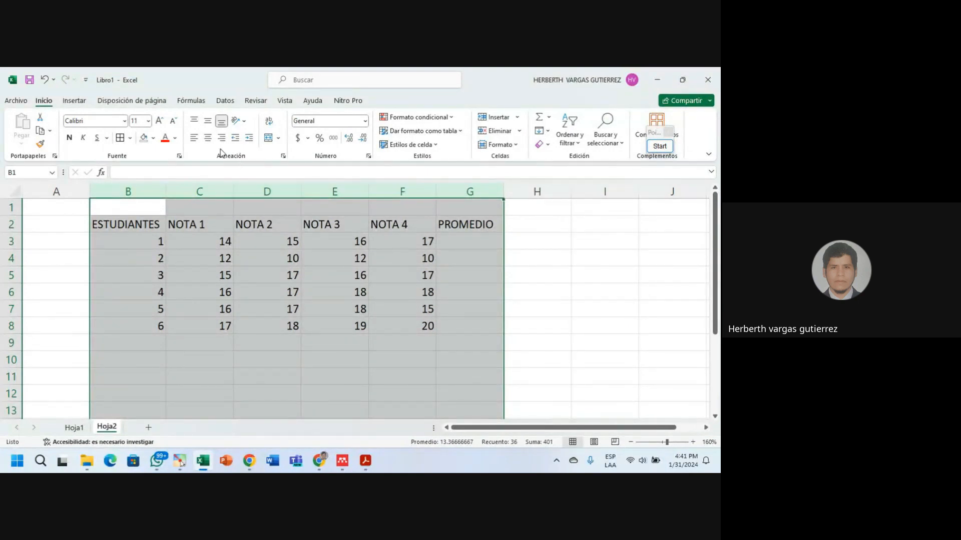
left_click(208, 139)
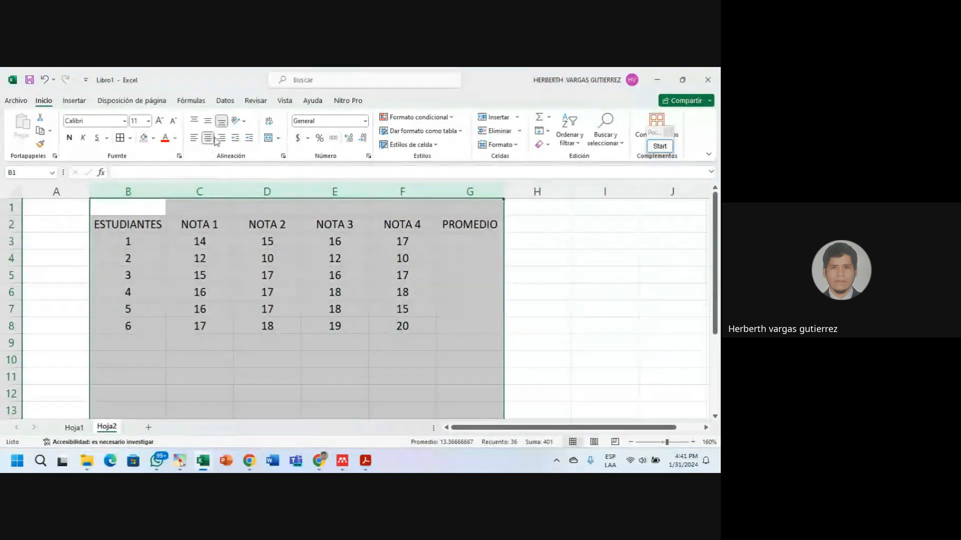
left_click(207, 121)
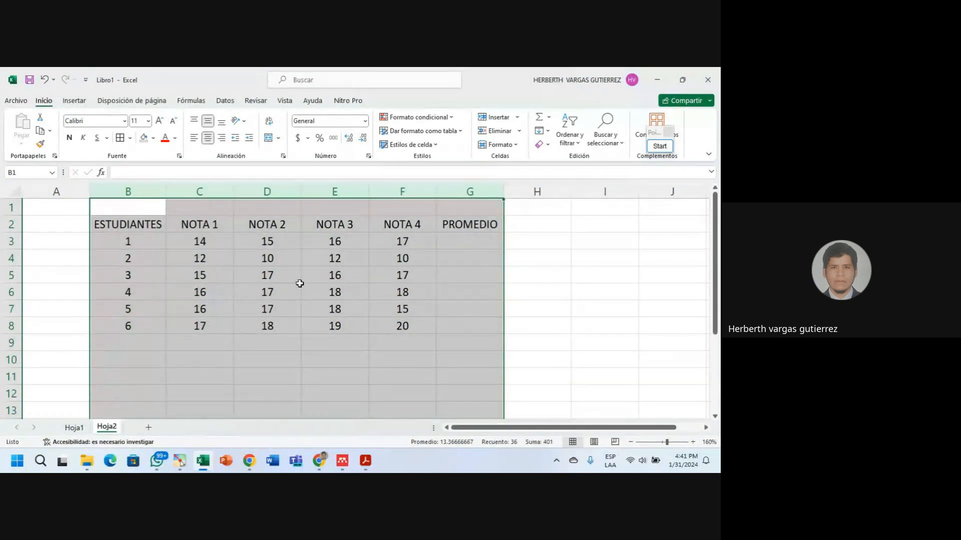
left_click(333, 275)
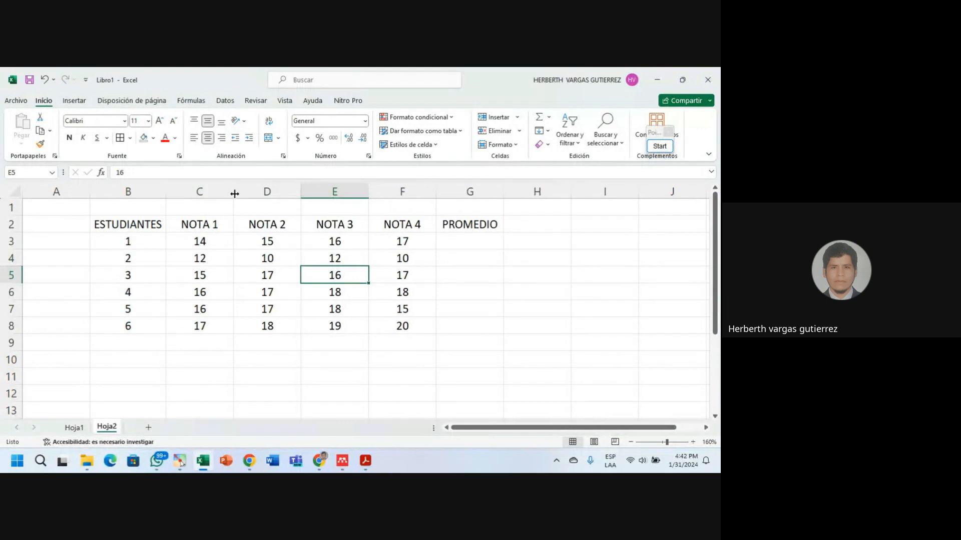
AutoFit columns C through G to their NOTA 1–4 and PROMEDIO headers.
left_click_drag(235, 191, 197, 193)
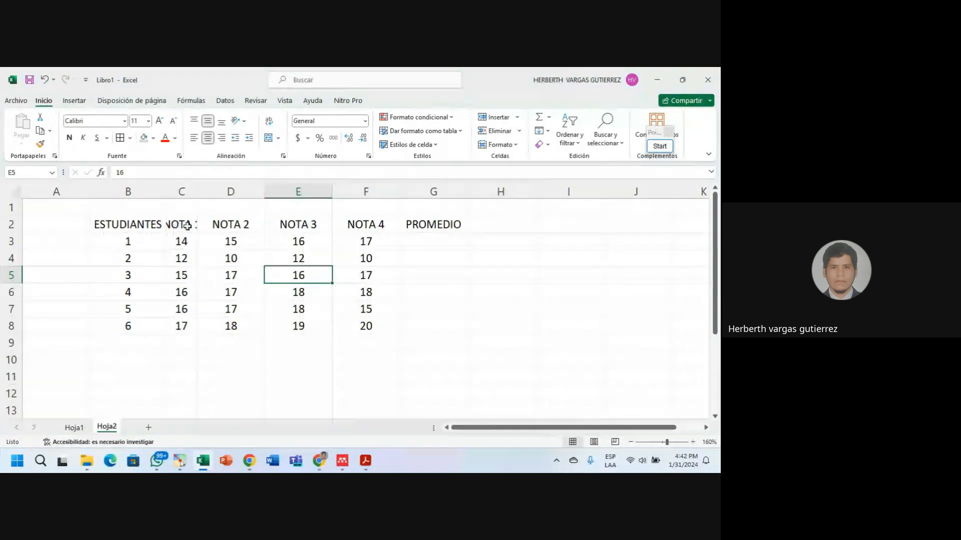
left_click_drag(199, 193, 202, 193)
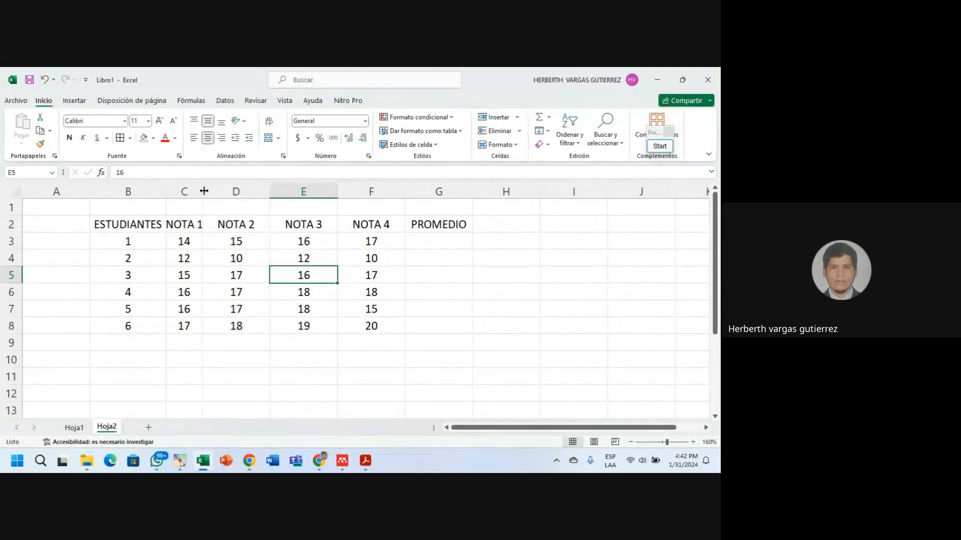
double_click(204, 191)
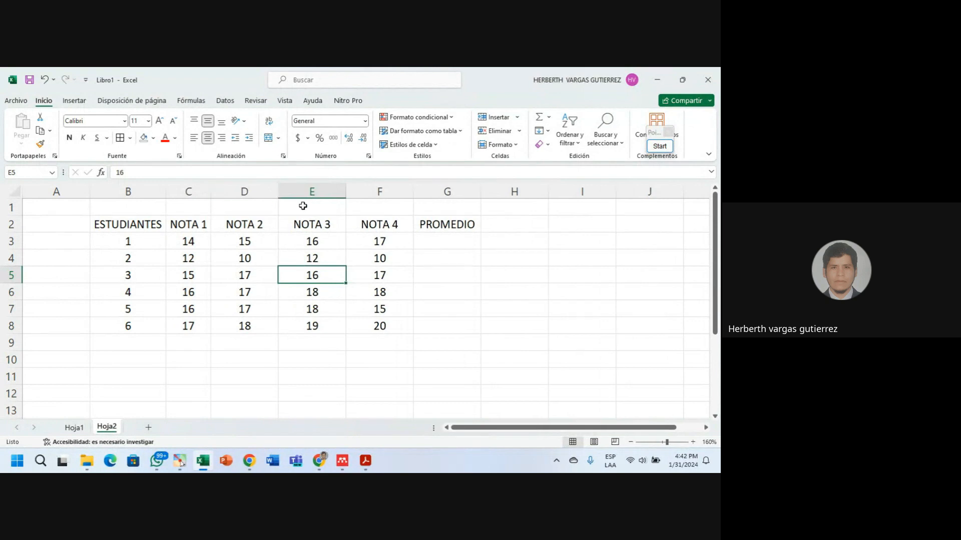
double_click(279, 191)
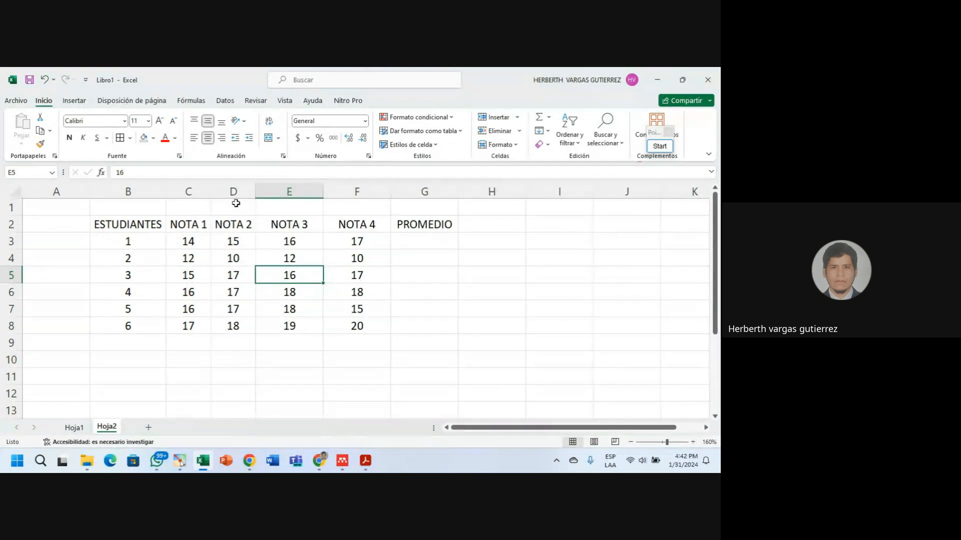
double_click(324, 190)
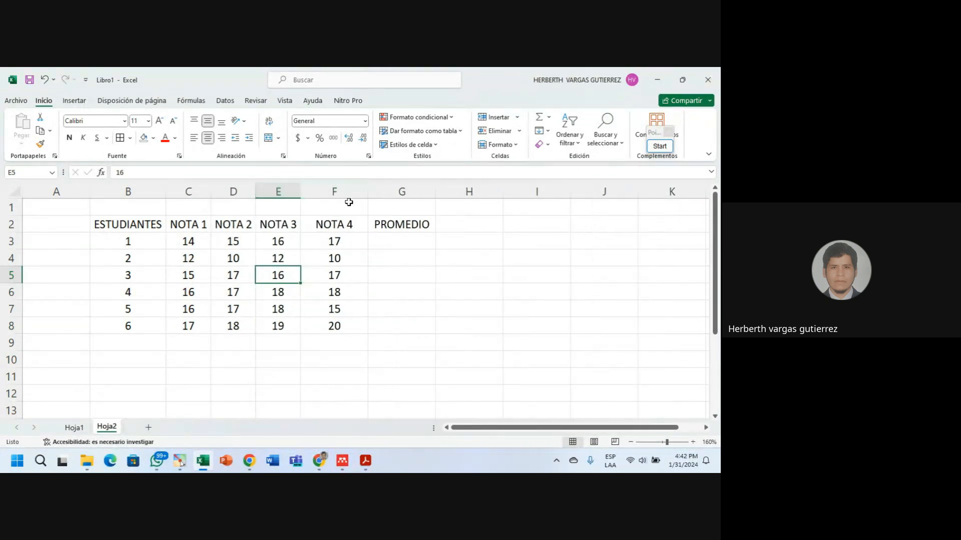
double_click(368, 191)
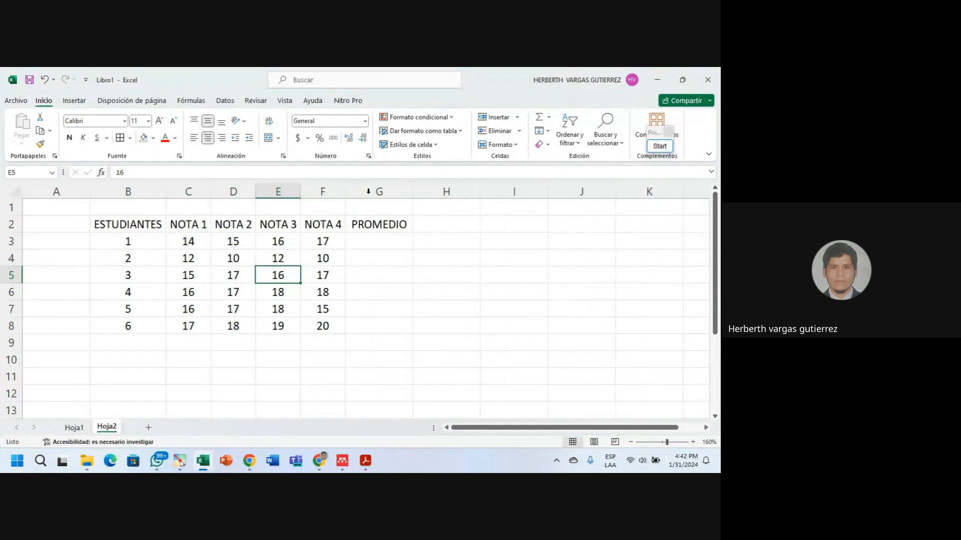
double_click(415, 194)
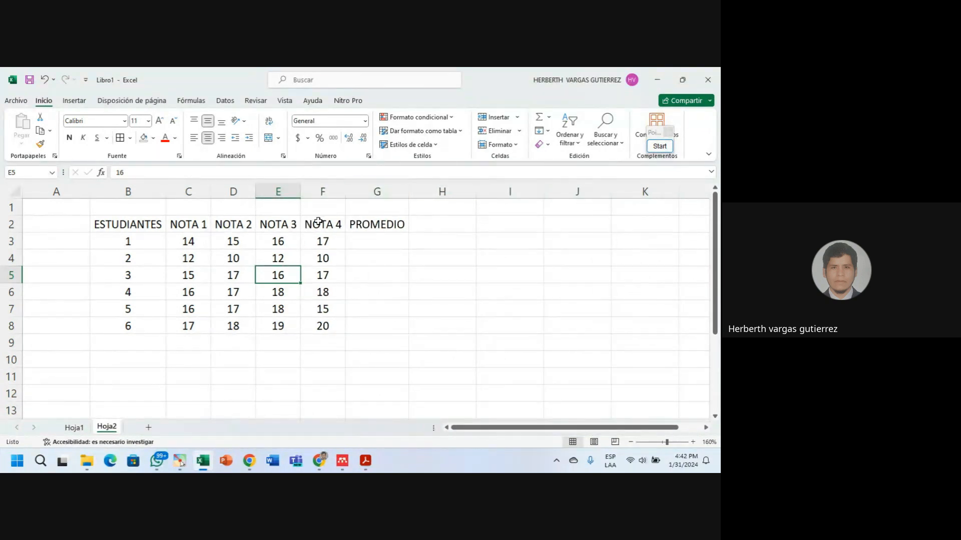
left_click(349, 277)
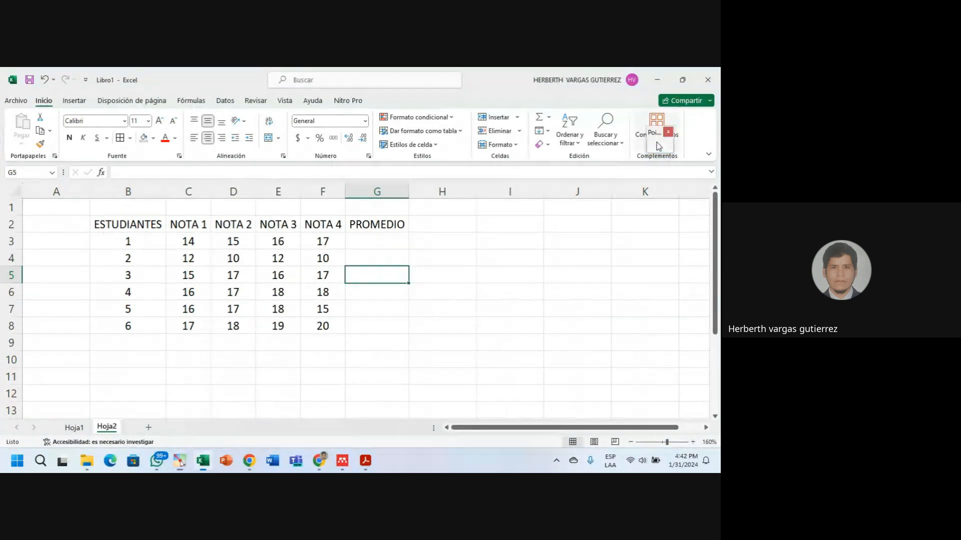
left_click(660, 146)
left_click(653, 270)
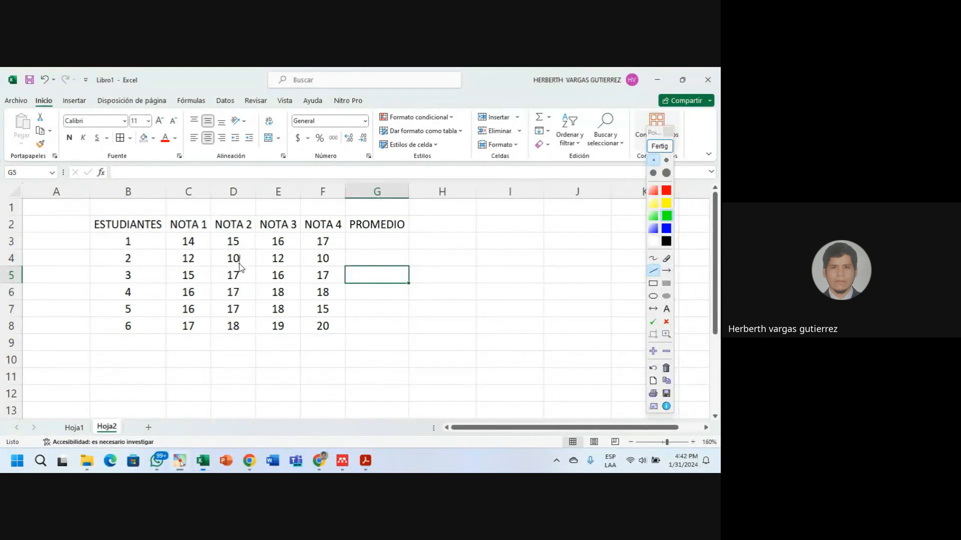
left_click_drag(239, 263, 256, 260)
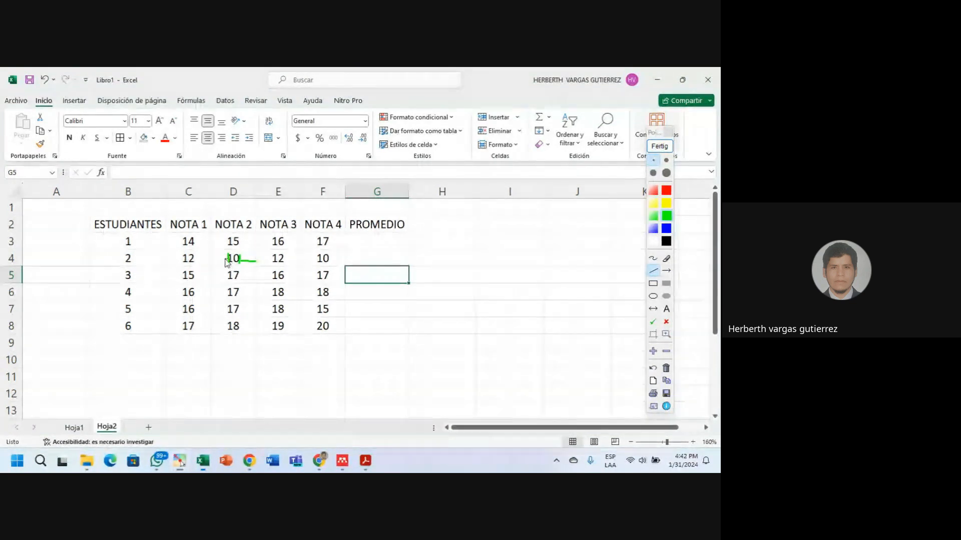
left_click_drag(228, 259, 211, 259)
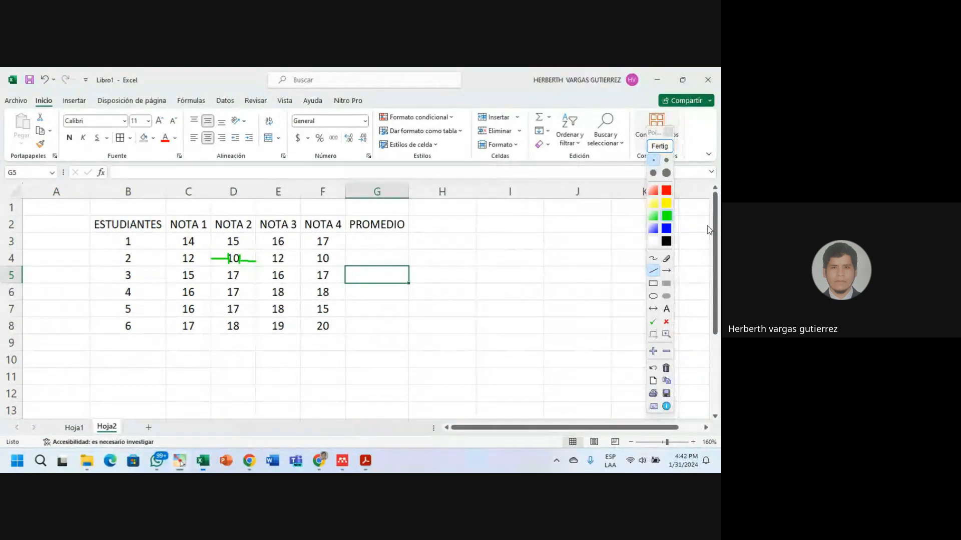
left_click(660, 146)
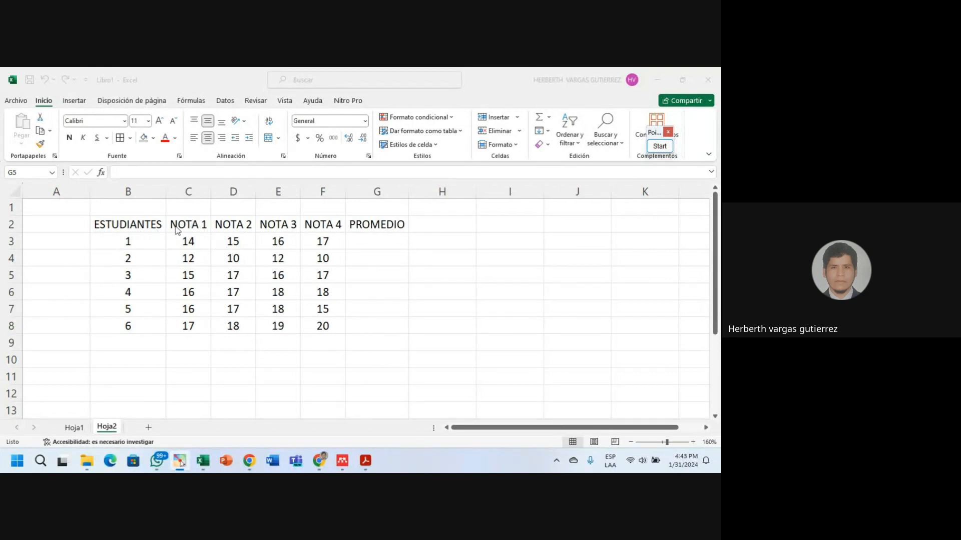
Rotate the NOTA 1 and NOTA 2 headers with Girar texto hacia arriba.
left_click(191, 225)
left_click_drag(192, 225, 375, 226)
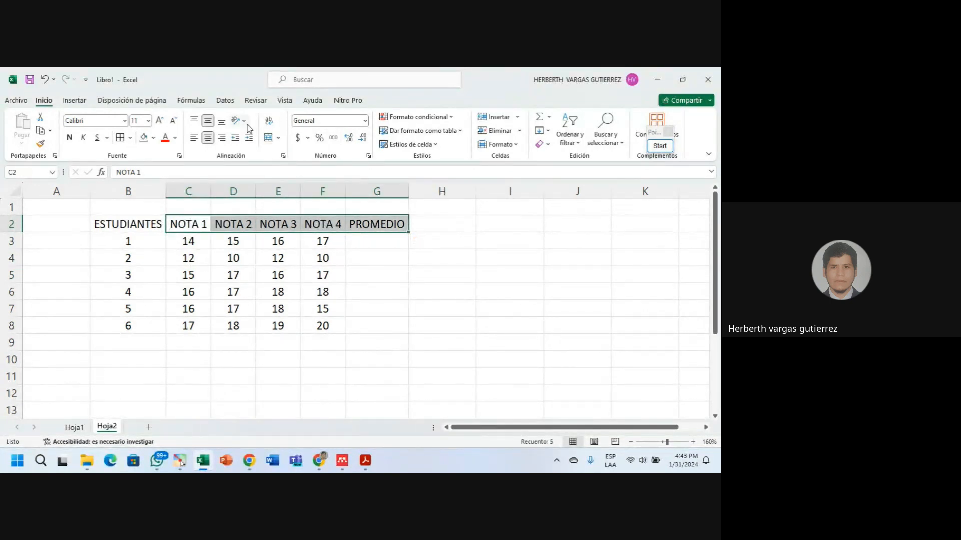
left_click(189, 221)
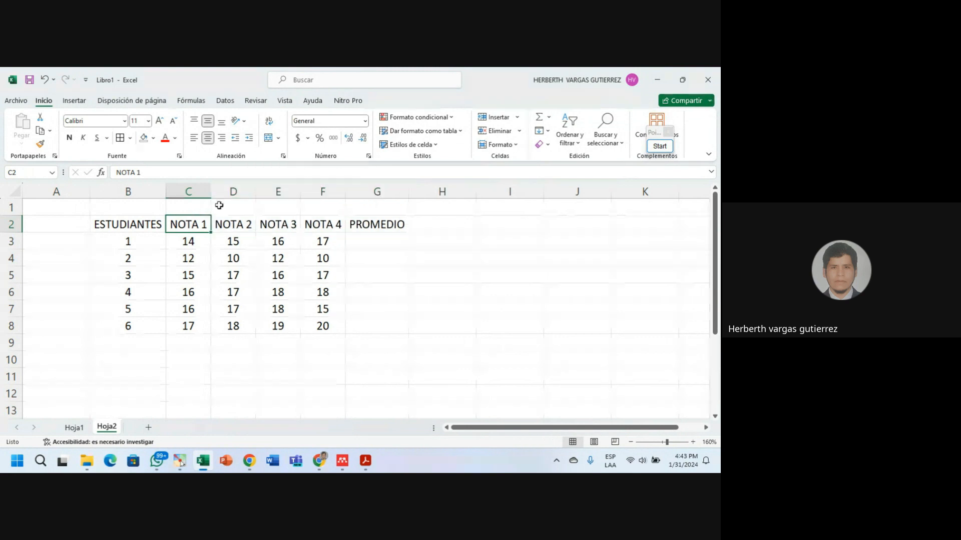
left_click(244, 121)
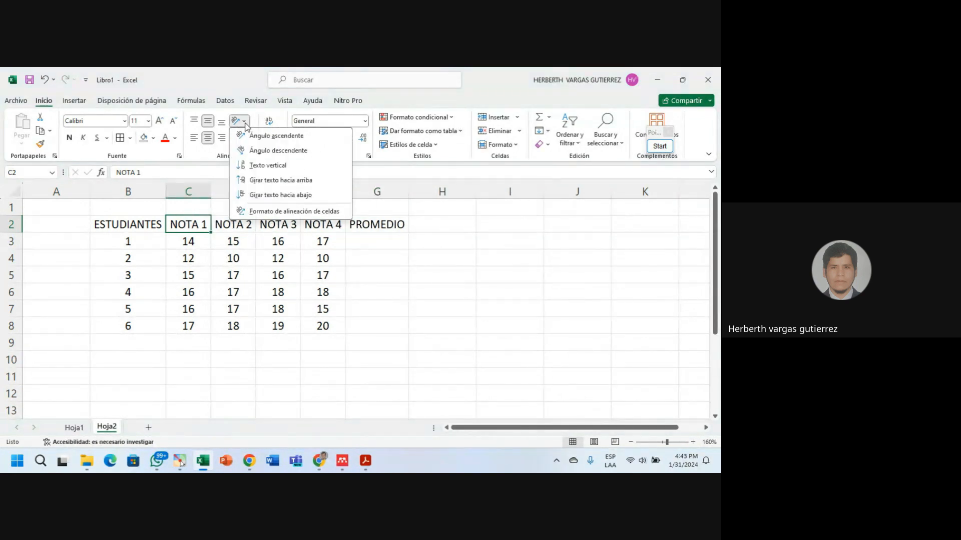
left_click(270, 180)
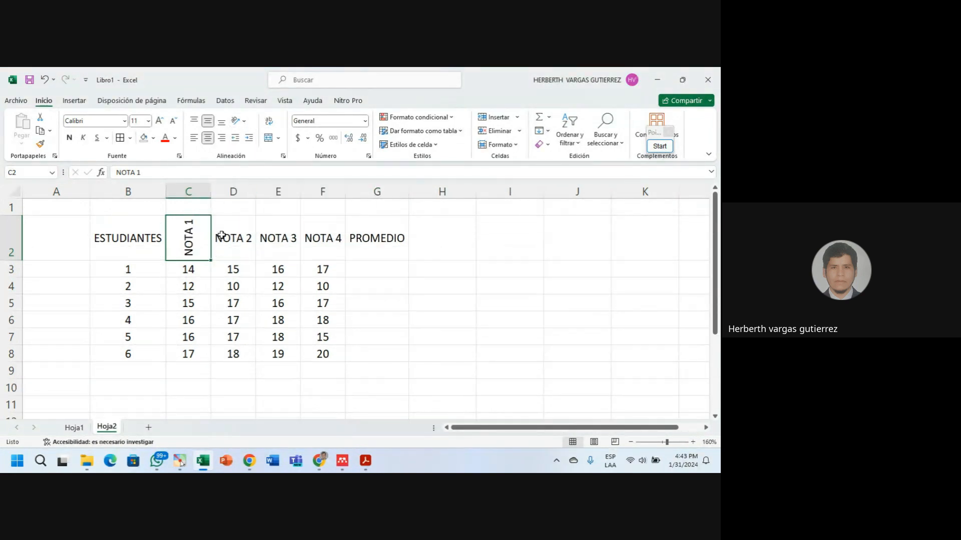
left_click(225, 238)
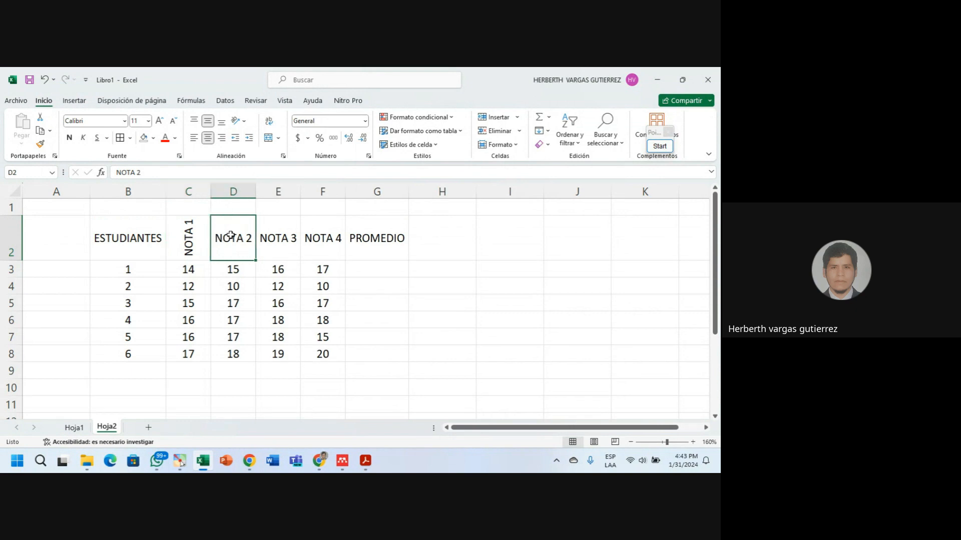
left_click(247, 125)
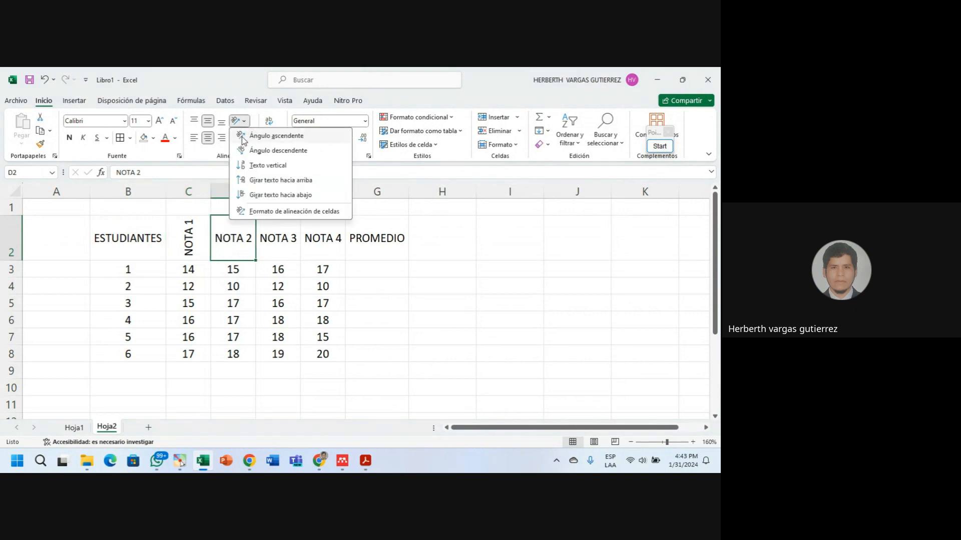
left_click(255, 180)
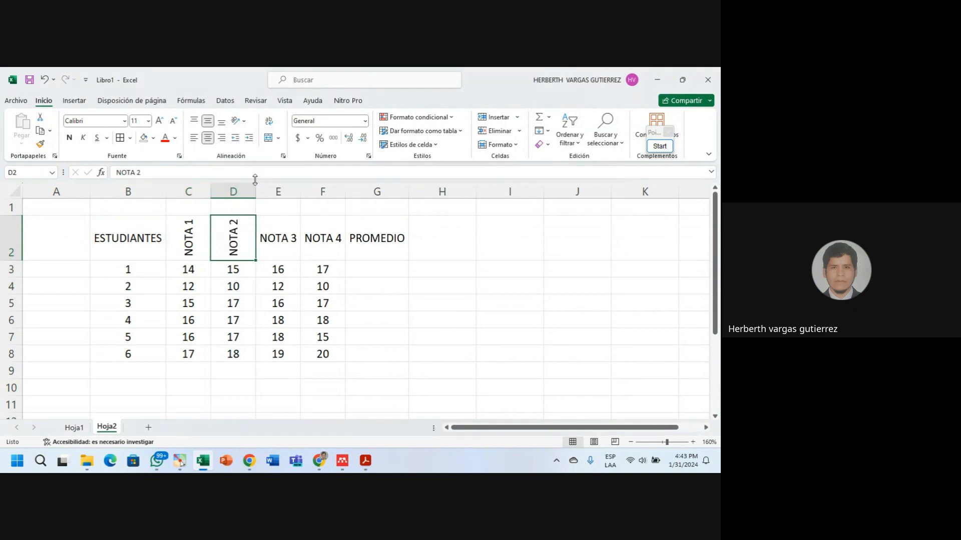
Rotate the NOTA 3, NOTA 4 and PROMEDIO headers upward as well.
left_click(285, 247)
left_click(242, 121)
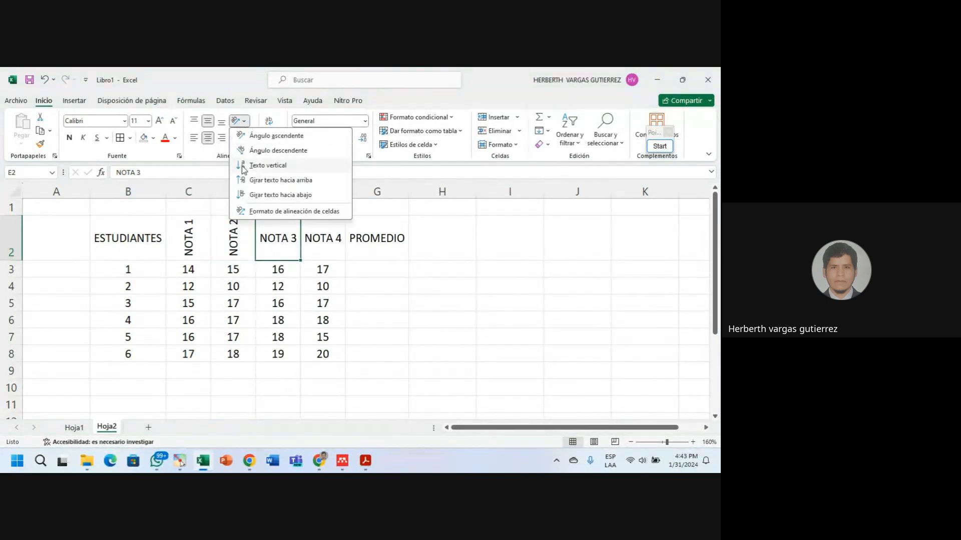
left_click(254, 180)
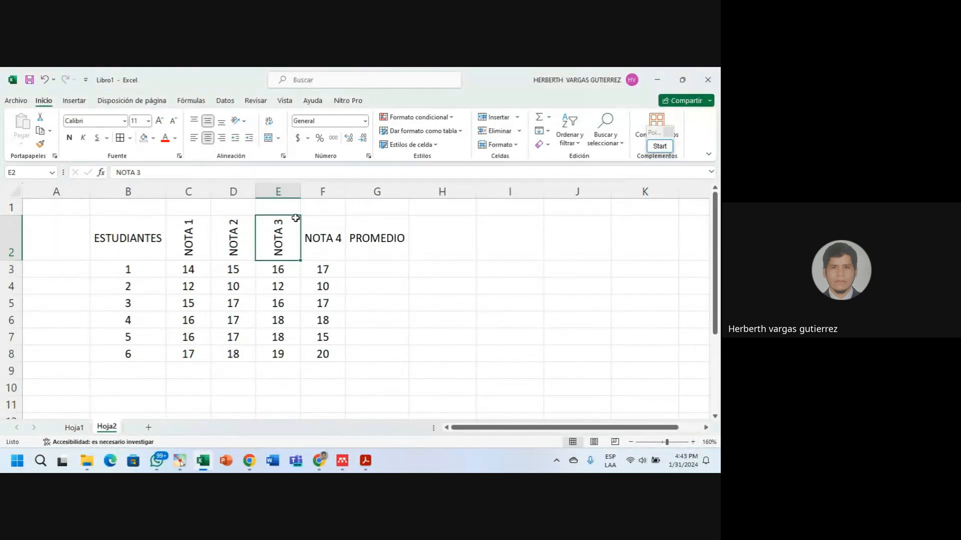
left_click(325, 242)
left_click(241, 121)
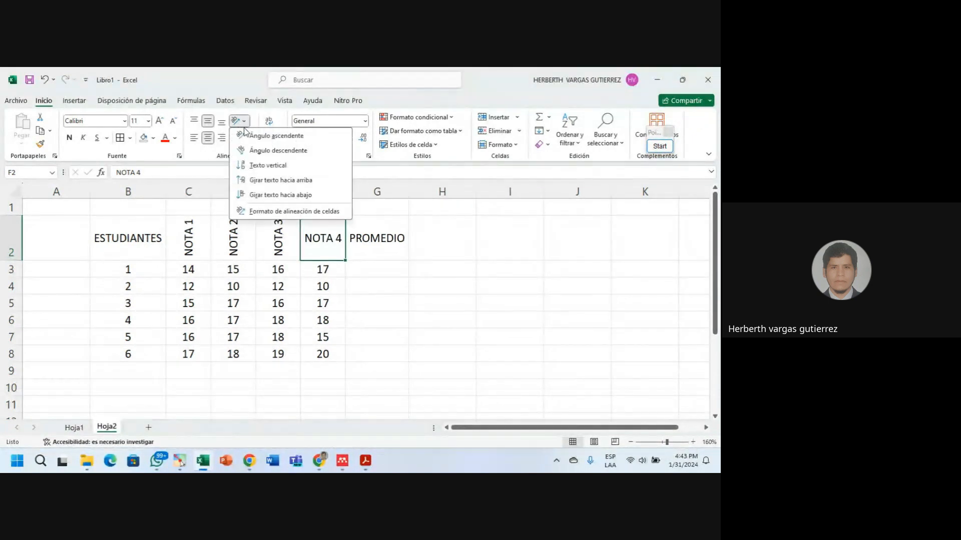
left_click(254, 180)
left_click(353, 245)
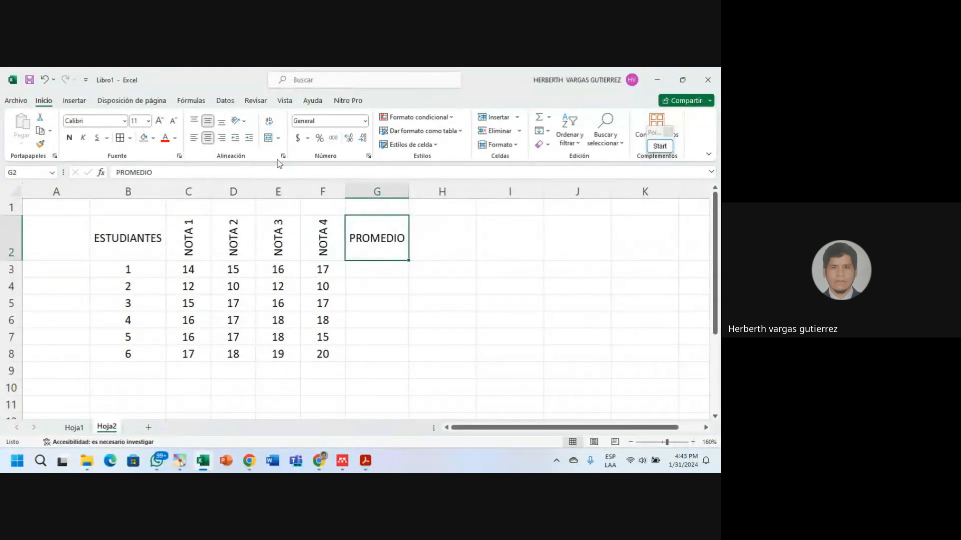
left_click(241, 121)
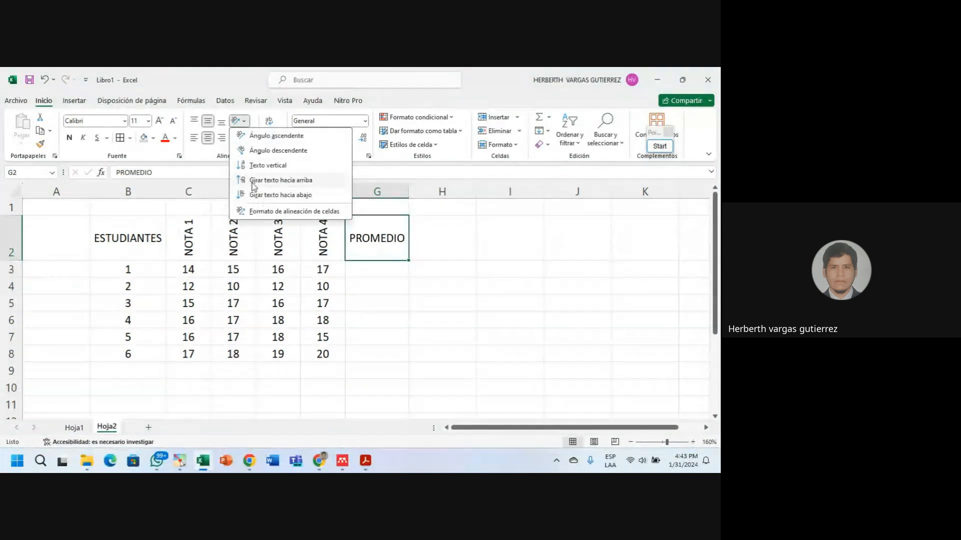
left_click(254, 180)
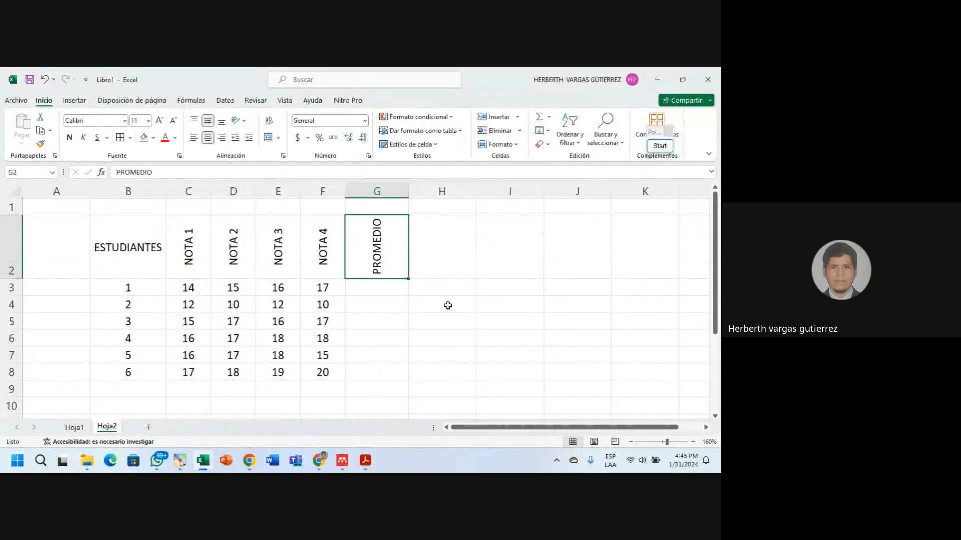
key("Return")
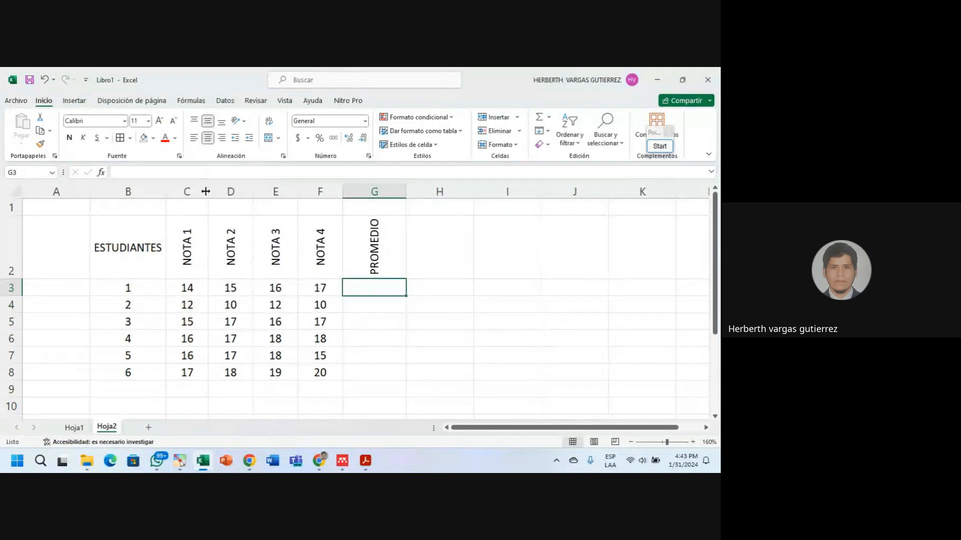
AutoFit columns C to G to the rotated headers, then widen column G slightly.
double_click(208, 191)
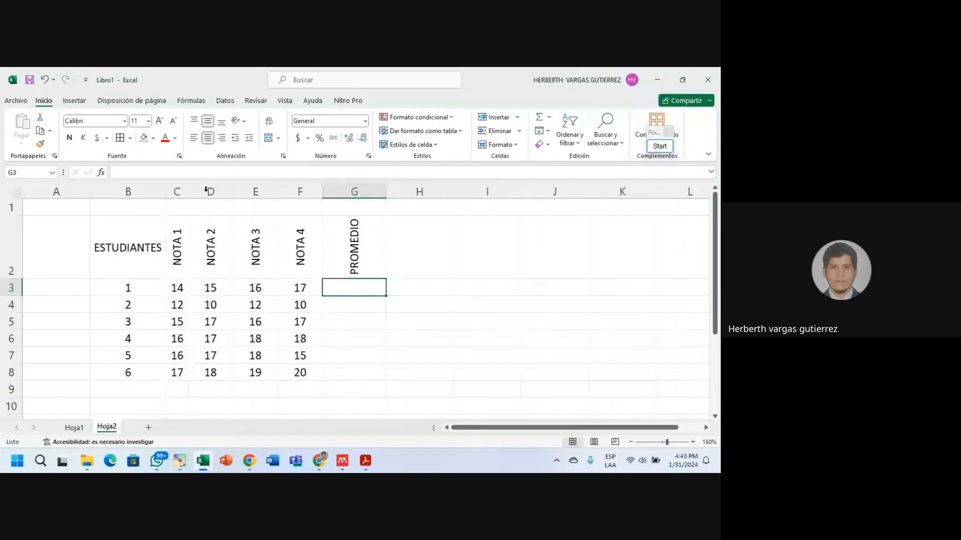
double_click(233, 191)
double_click(254, 191)
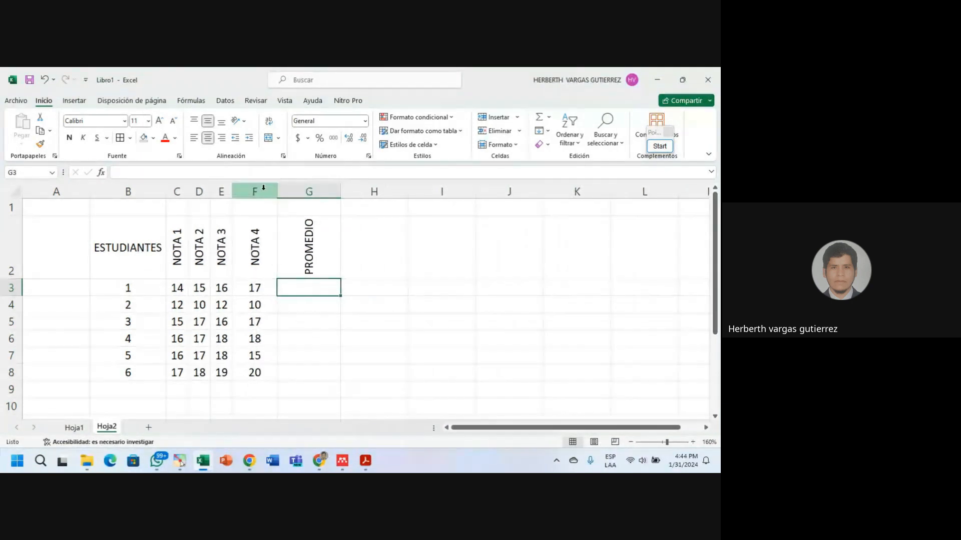
double_click(276, 191)
double_click(318, 191)
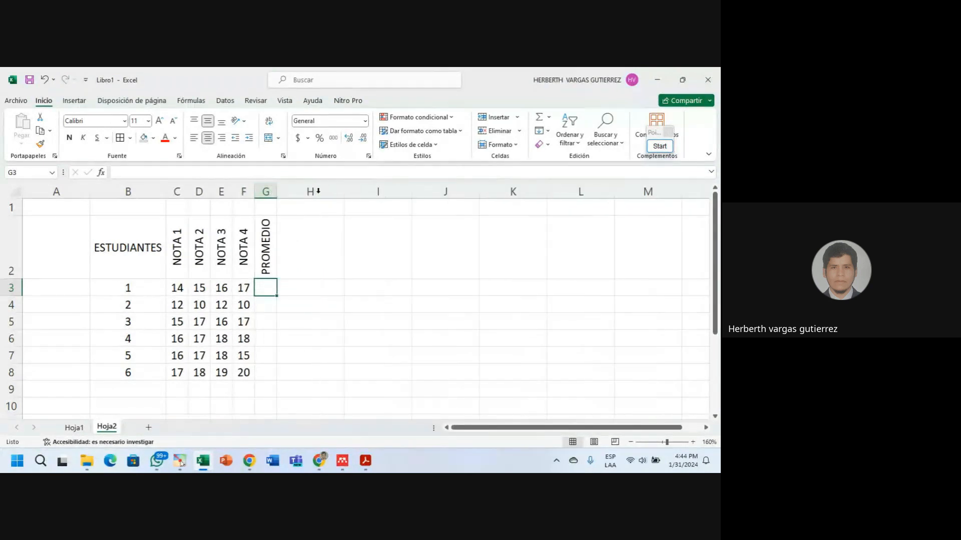
left_click_drag(277, 195, 285, 195)
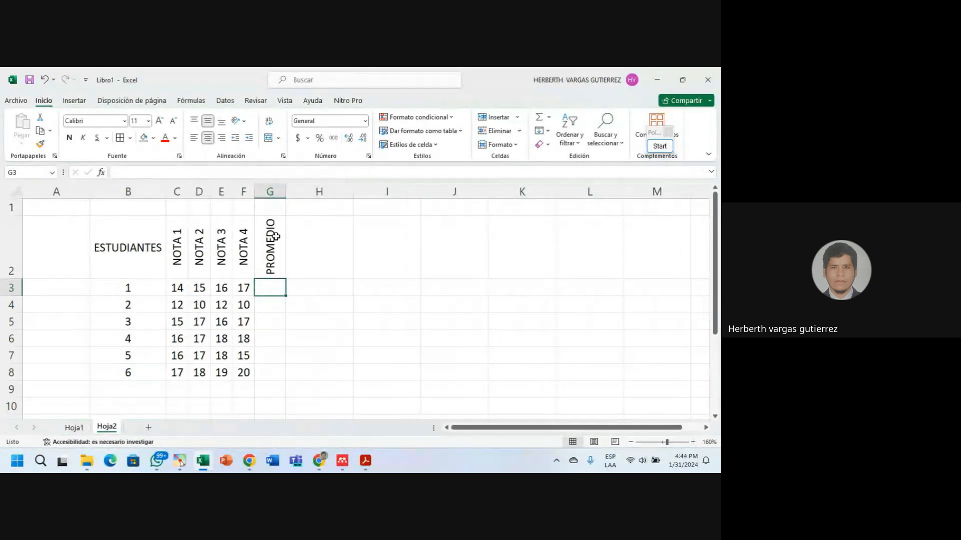
left_click(279, 336)
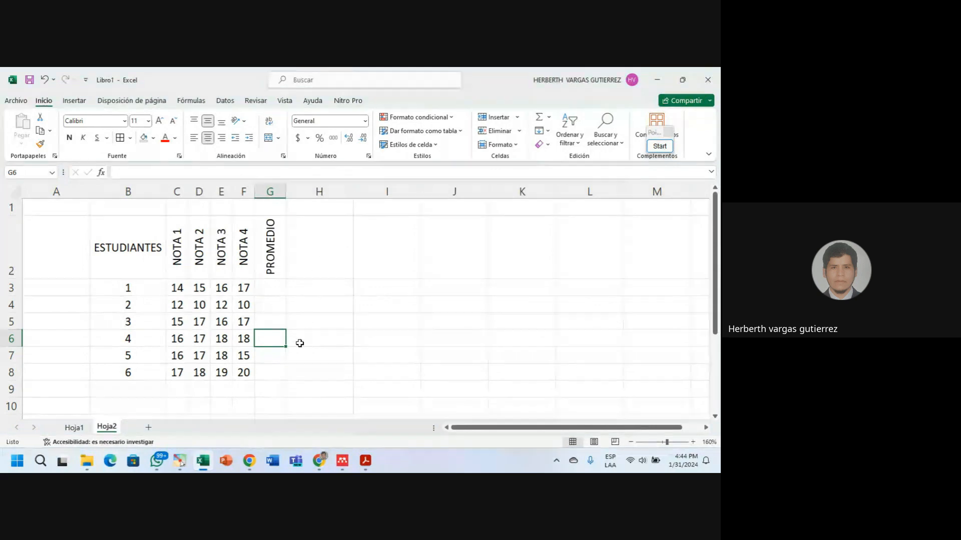
Widen the ESTUDIANTES column B.
left_click_drag(170, 196, 210, 196)
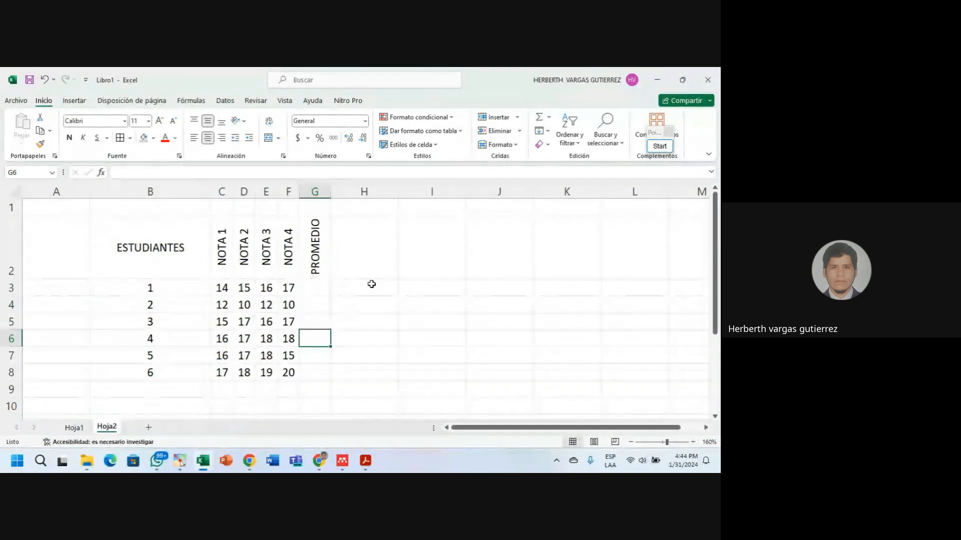
left_click(253, 328)
left_click(304, 358)
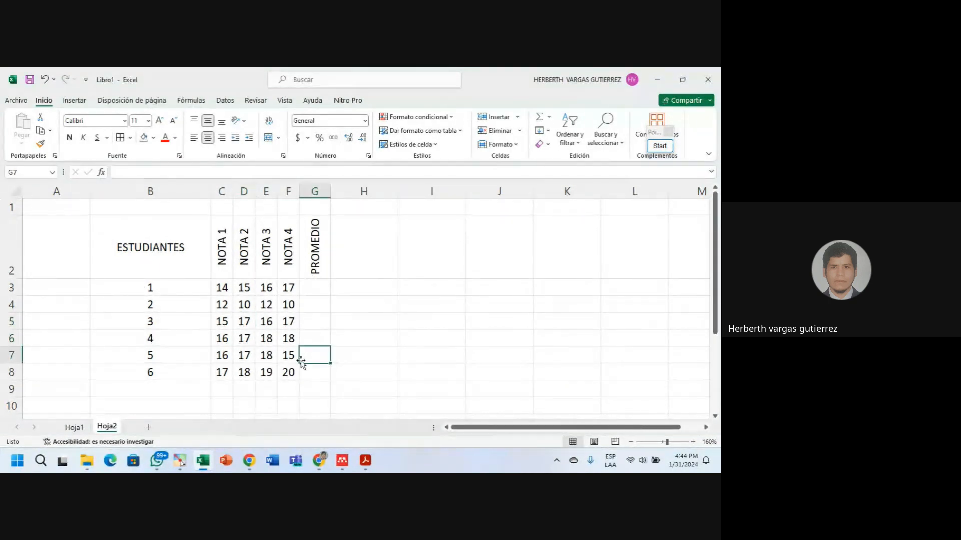
Enter the first two students' full names in B3 and B4.
left_click(133, 289)
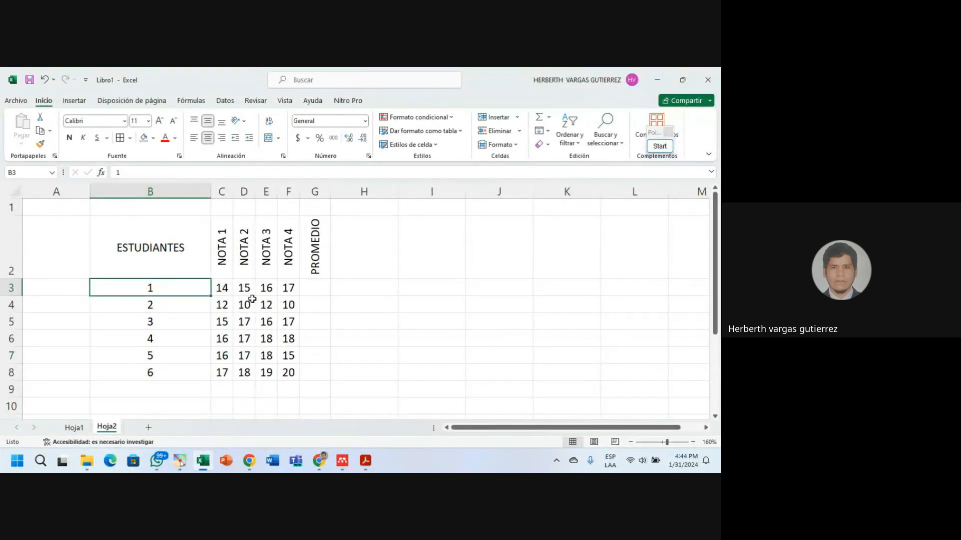
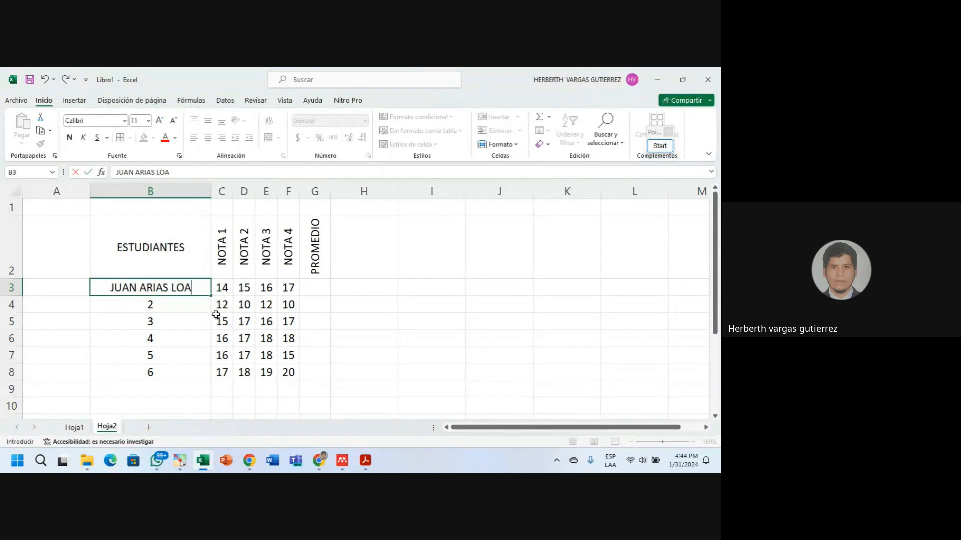
left_click(156, 300)
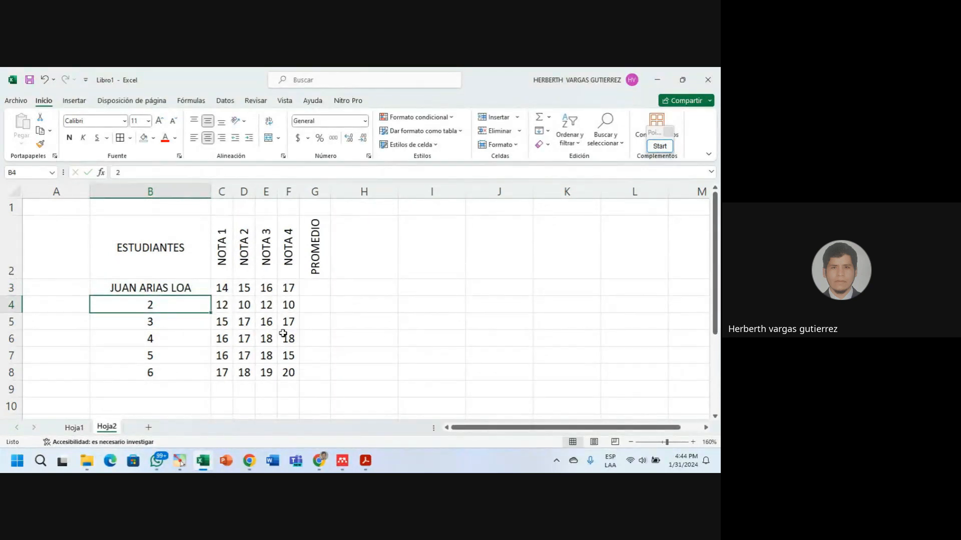
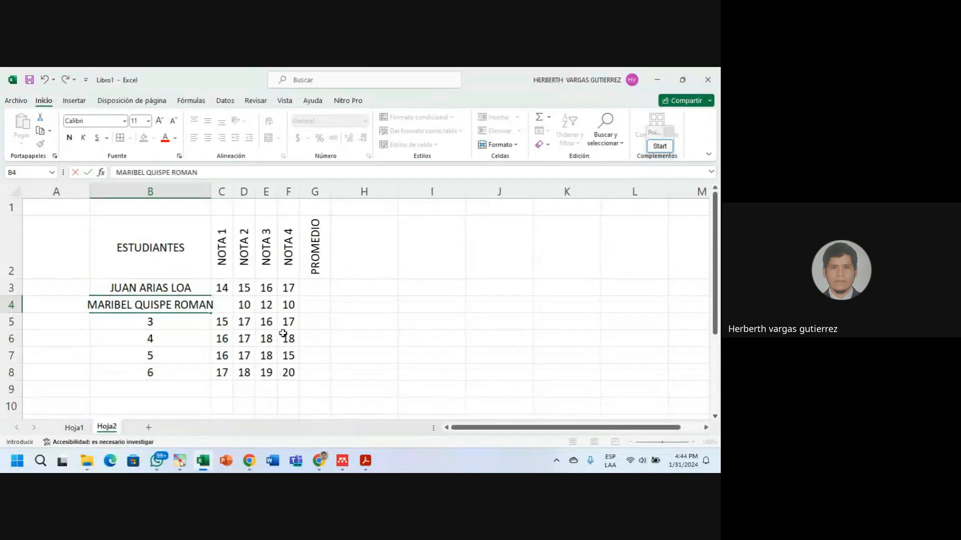
left_click(220, 340)
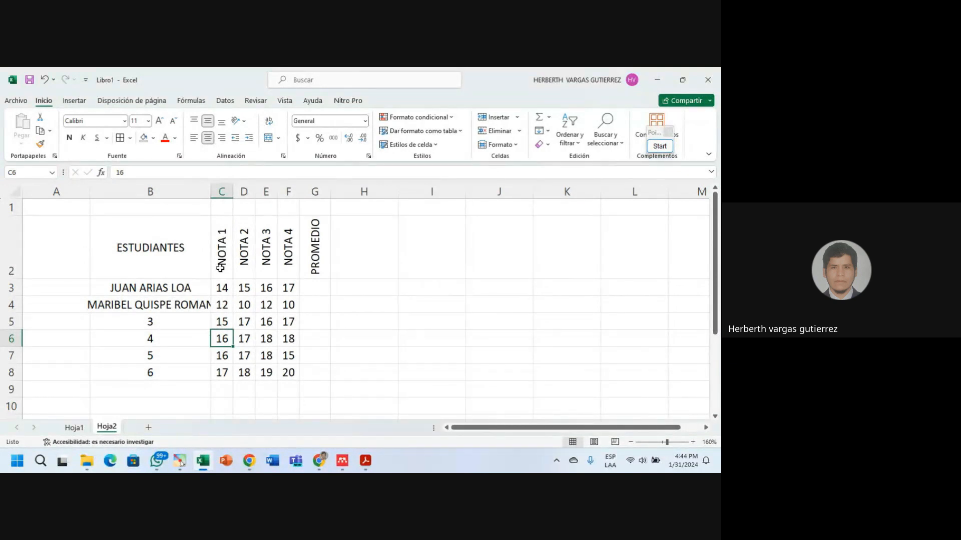
Review the entered names by selecting cells around B4, B5 and B6.
left_click(175, 304)
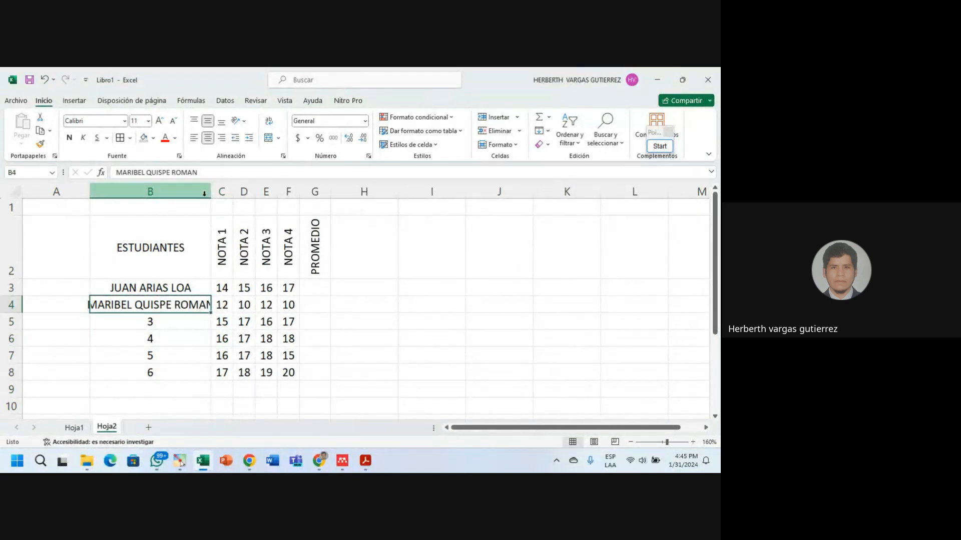
left_click(184, 318)
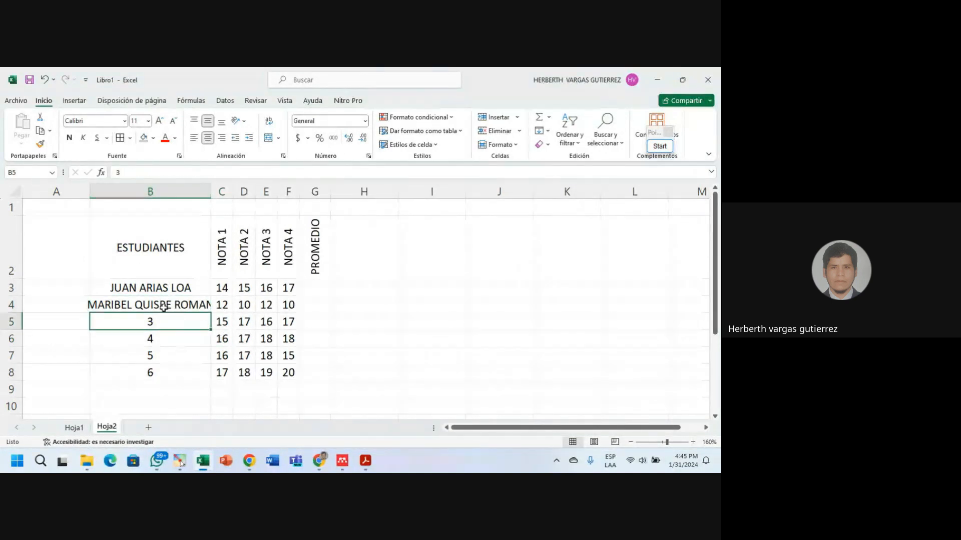
left_click(202, 306)
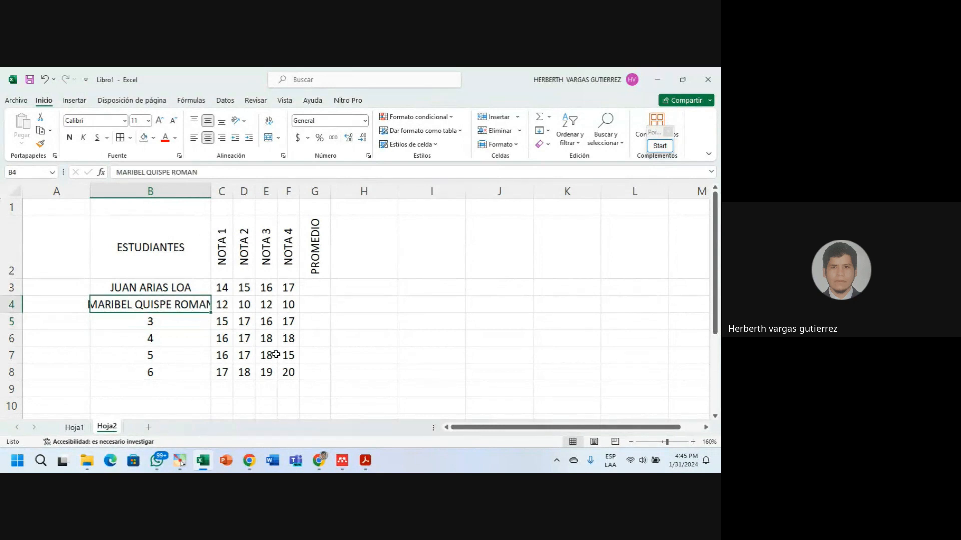
left_click(108, 318)
left_click(112, 306)
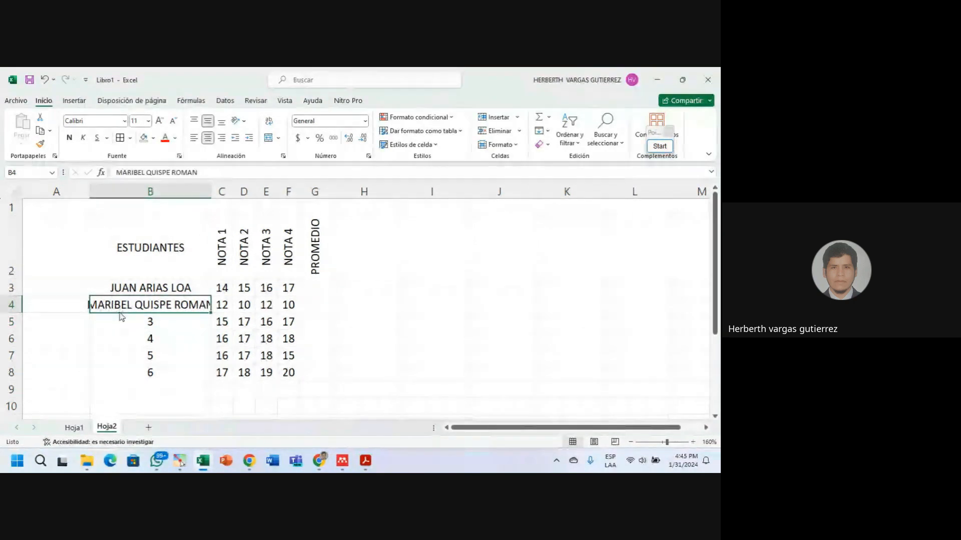
left_click(115, 334)
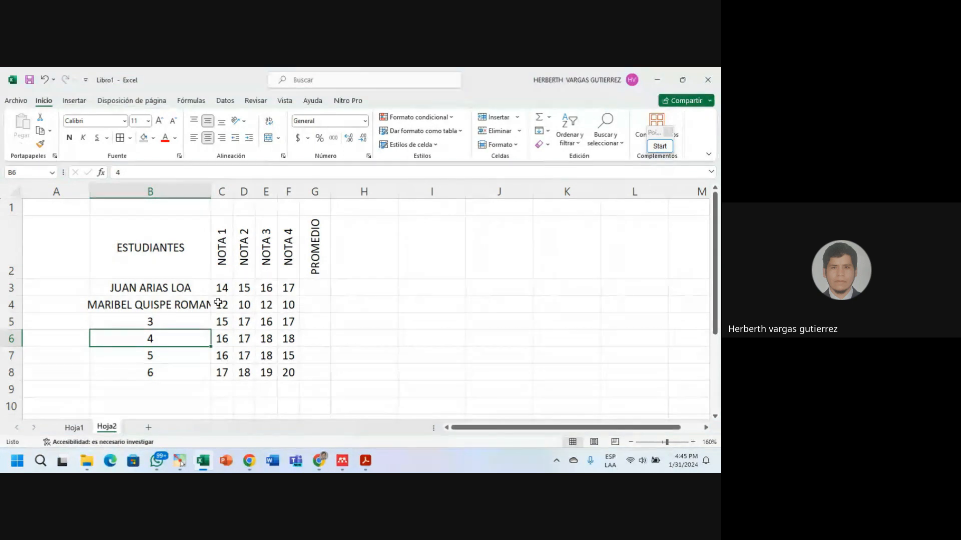
left_click(218, 304)
left_click(66, 306)
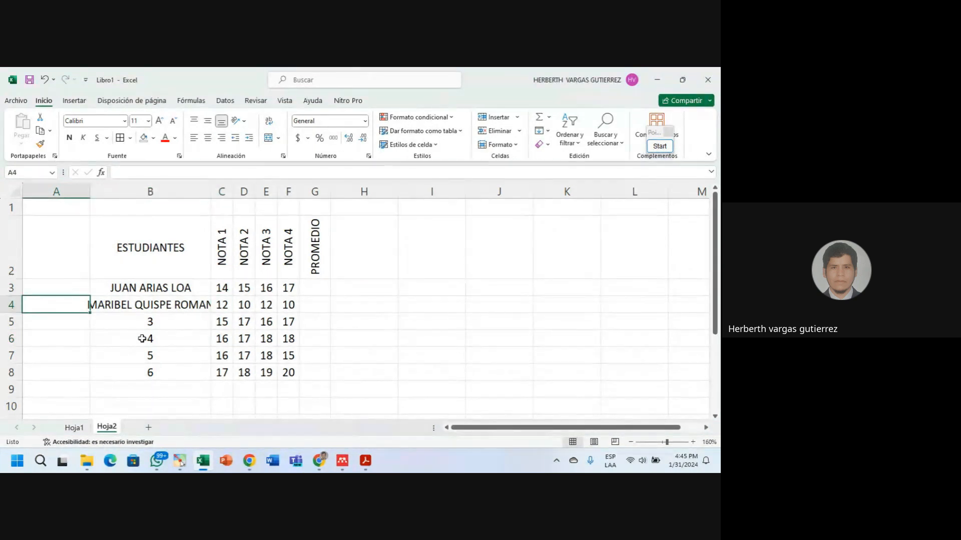
left_click(231, 332)
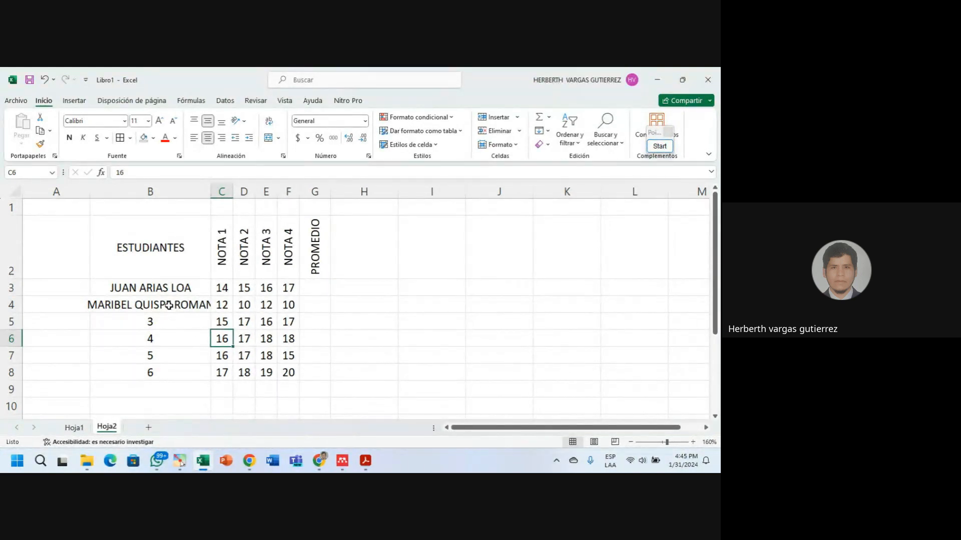
left_click(188, 305)
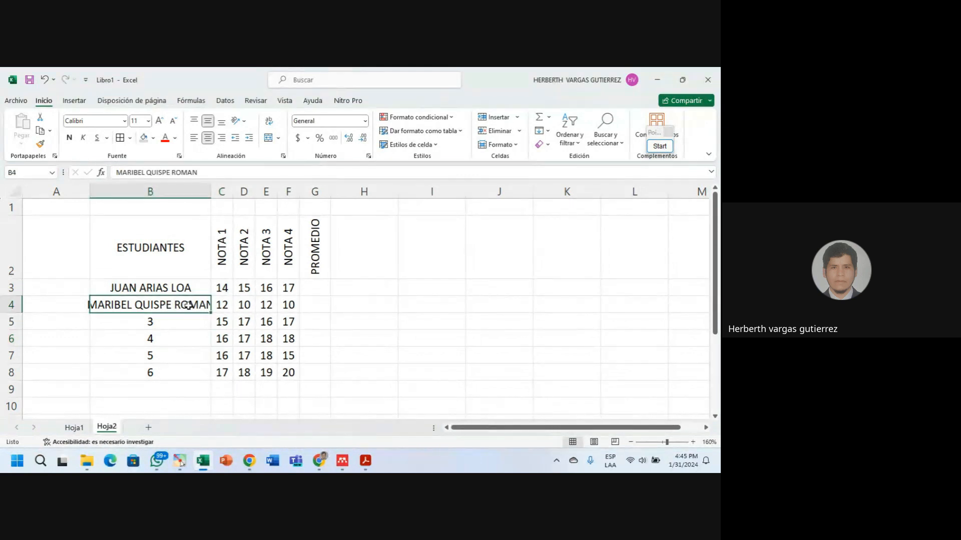
left_click(231, 321)
left_click(193, 322)
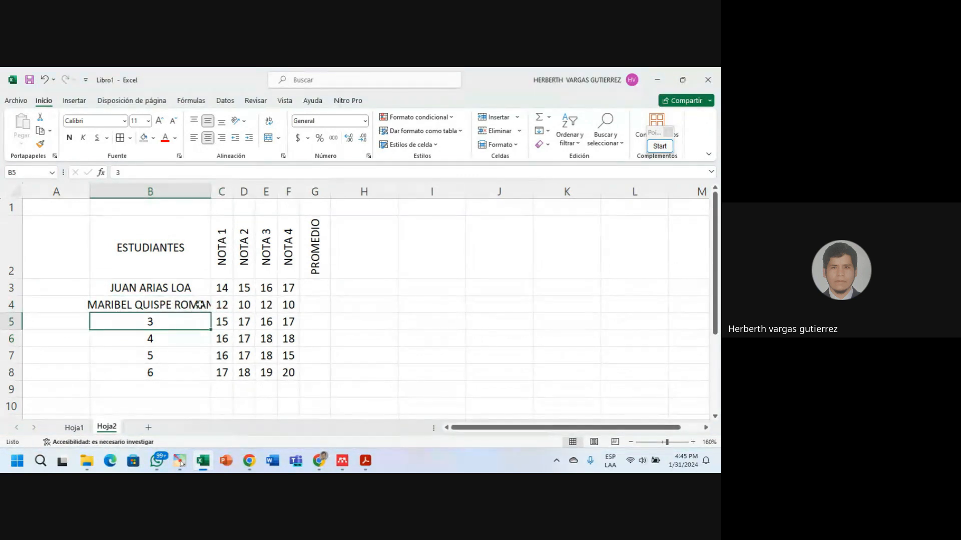
left_click(198, 305)
AutoFit column B to the longest name and select the name cells B3:B8.
left_click_drag(212, 197, 219, 196)
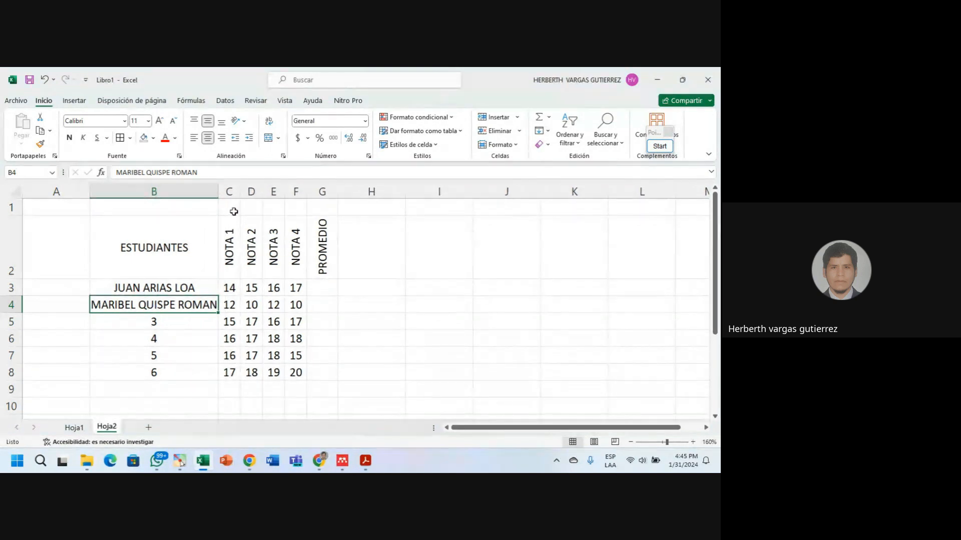
double_click(219, 192)
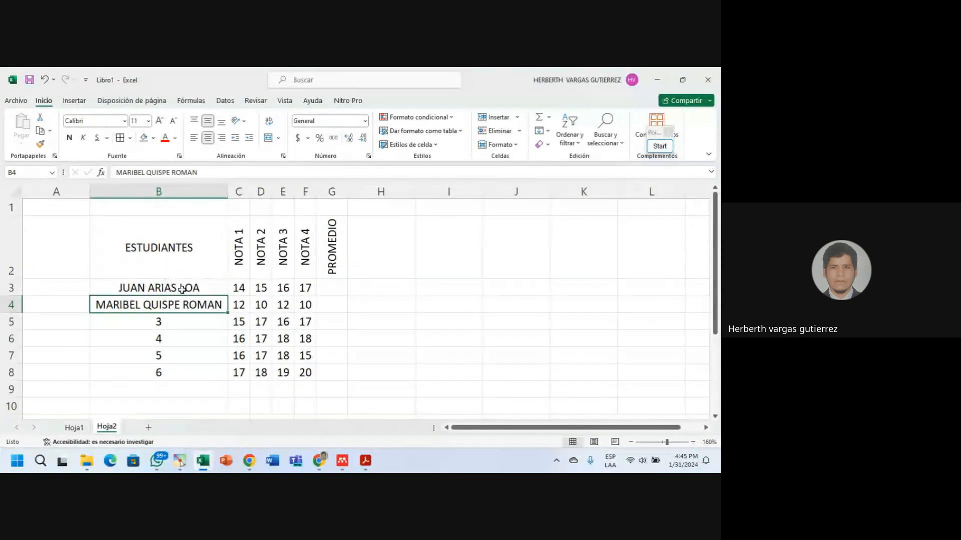
left_click_drag(184, 287, 257, 368)
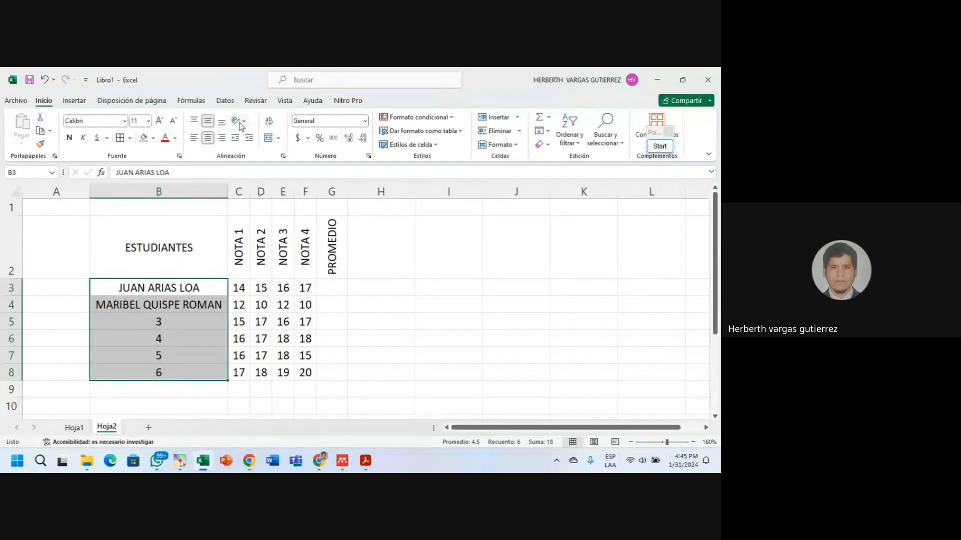
Turn on Reducir hasta ajustar for B3:B8 and test it by resizing column B.
left_click(283, 157)
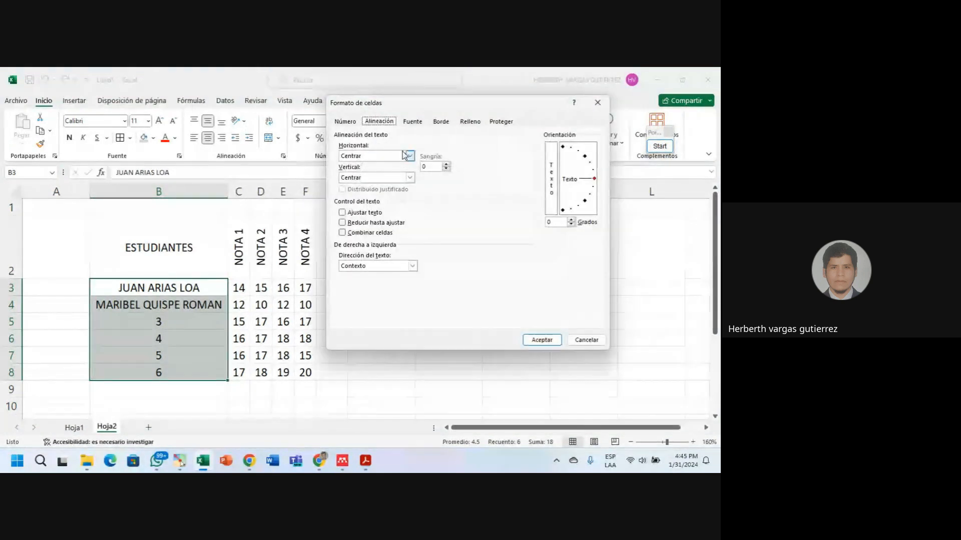
left_click(343, 223)
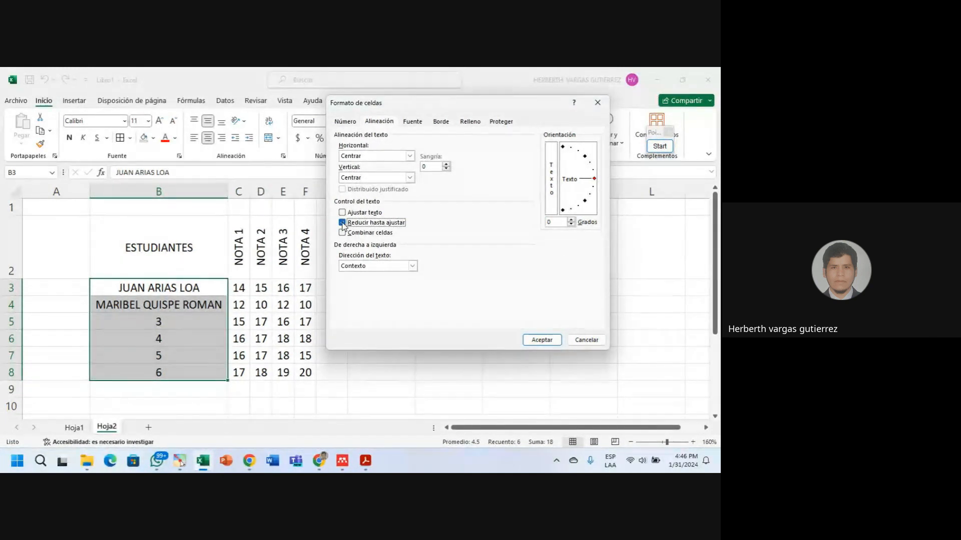
left_click(542, 340)
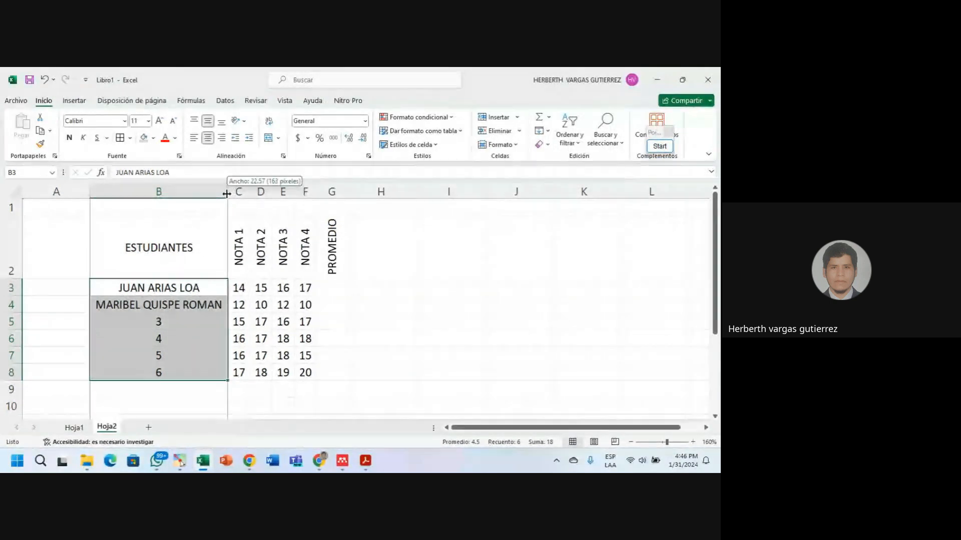
left_click_drag(228, 193, 207, 195)
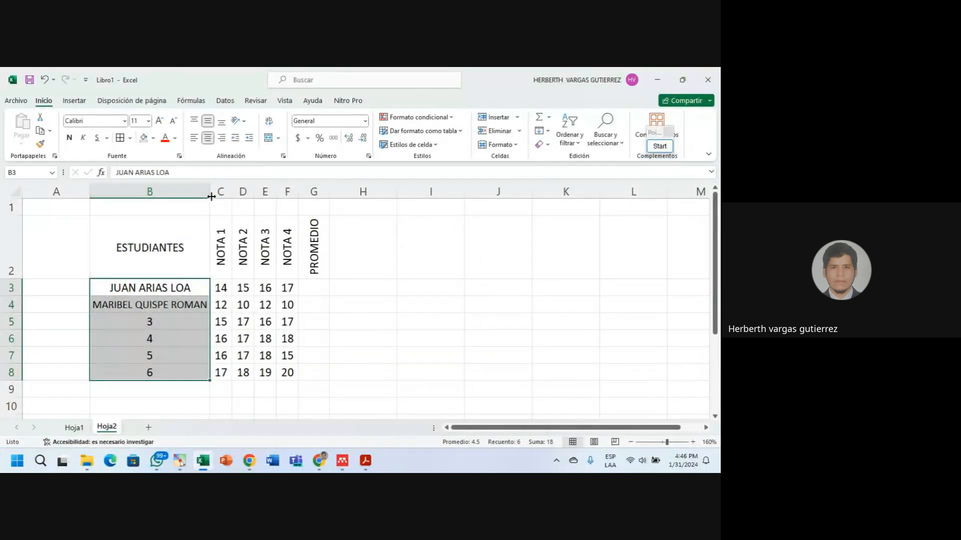
key("ctrl+z")
mouse_move(228, 193)
left_mouse_down()
mouse_move(151, 193)
mouse_move(226, 193)
left_mouse_up()
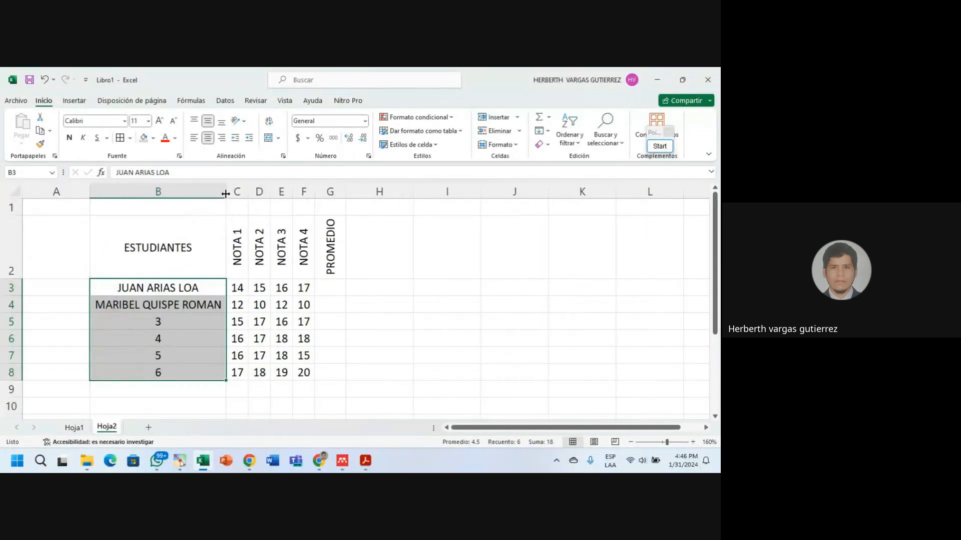
Enter the third student's full name in B5.
left_click(182, 323)
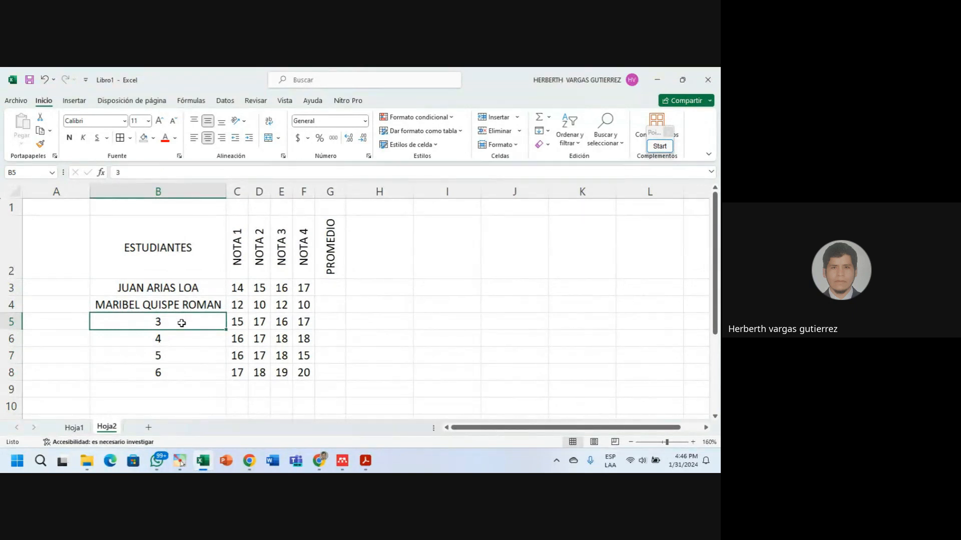
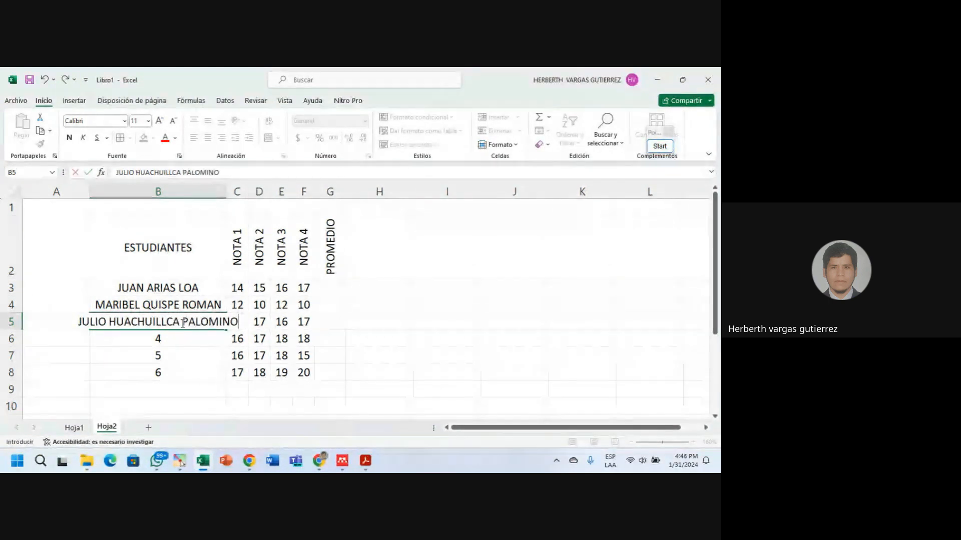
key("Return")
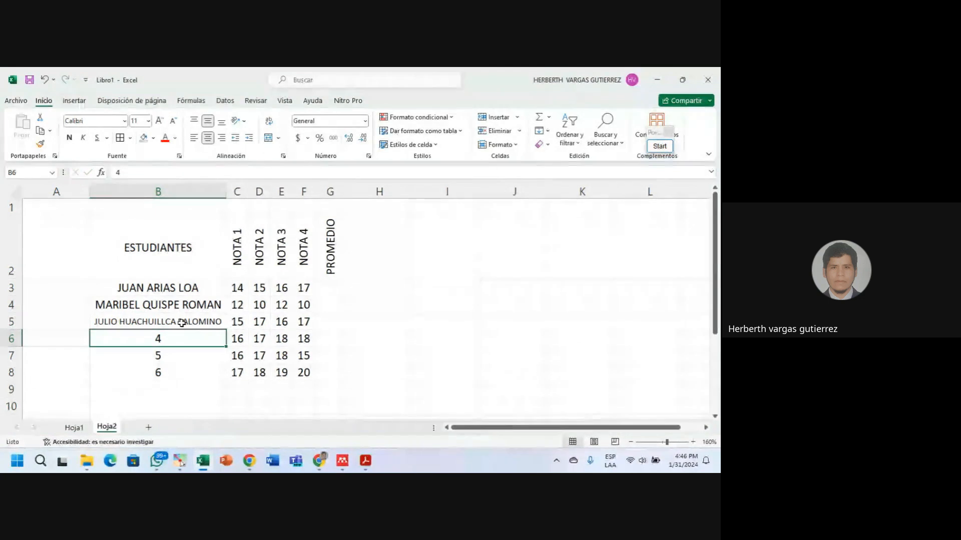
left_click(212, 323)
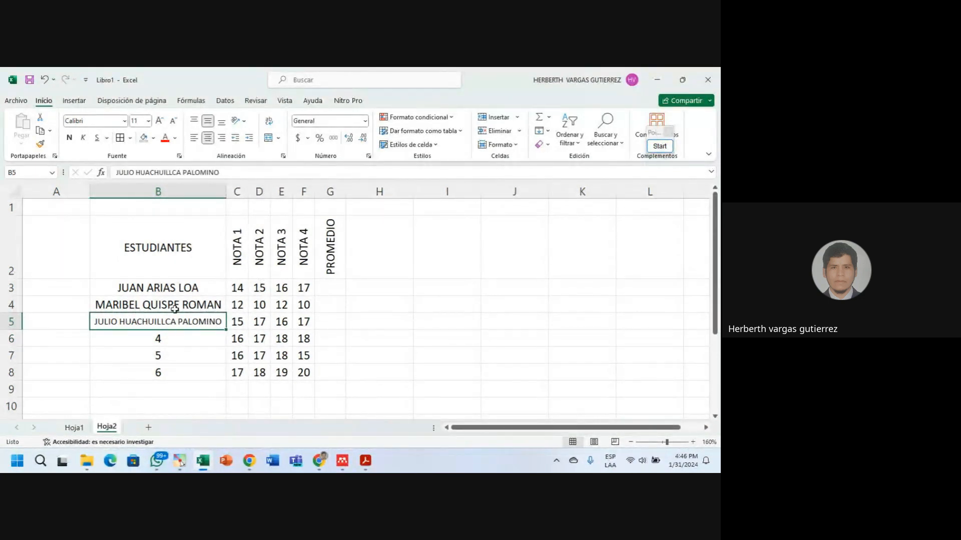
Enter the fourth student's full name in B6 and fill it down to B7:B8.
left_click(198, 307)
left_click(182, 336)
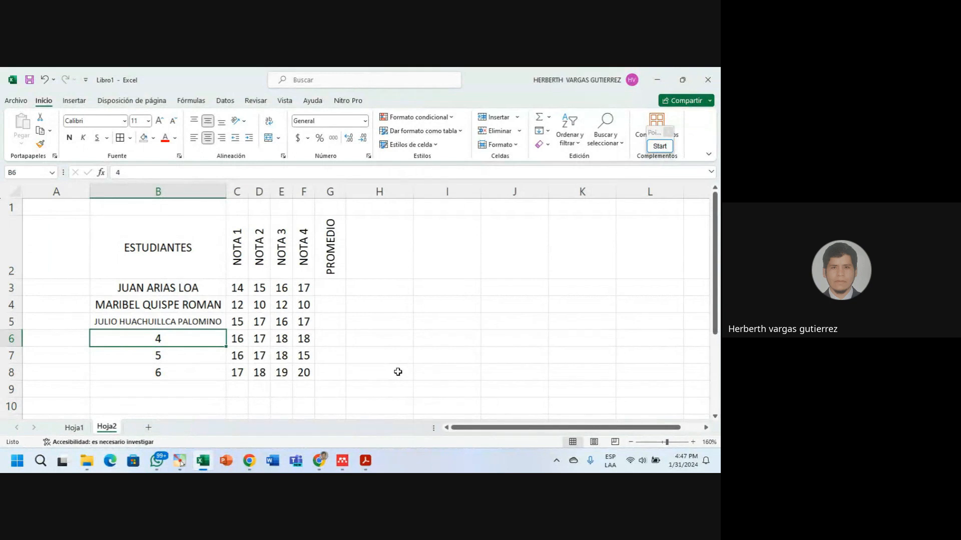
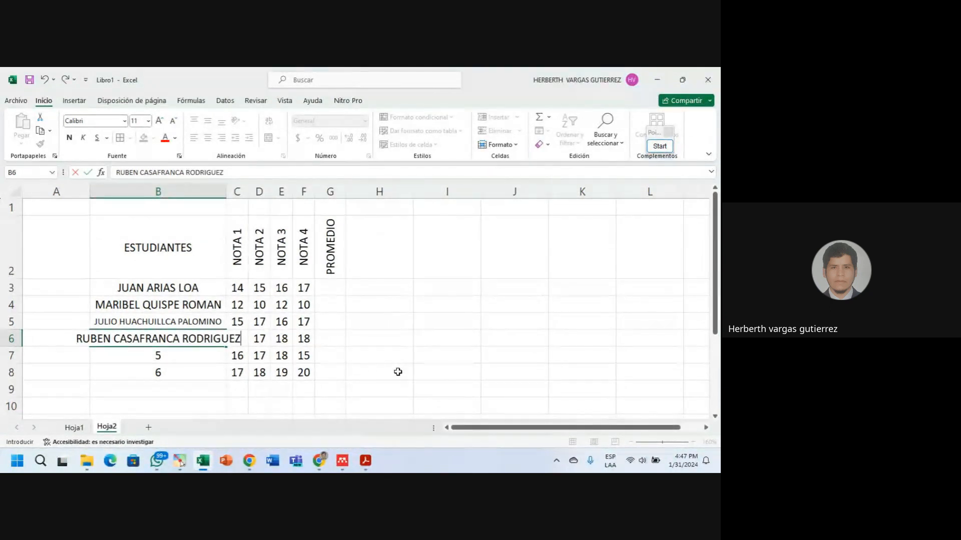
key("Return")
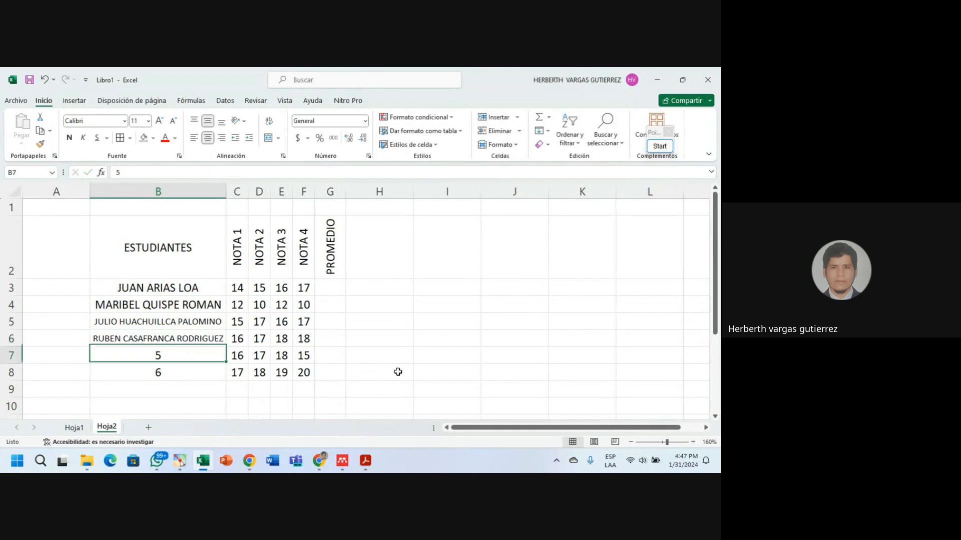
left_click(127, 338)
left_click(152, 322)
left_click(159, 304)
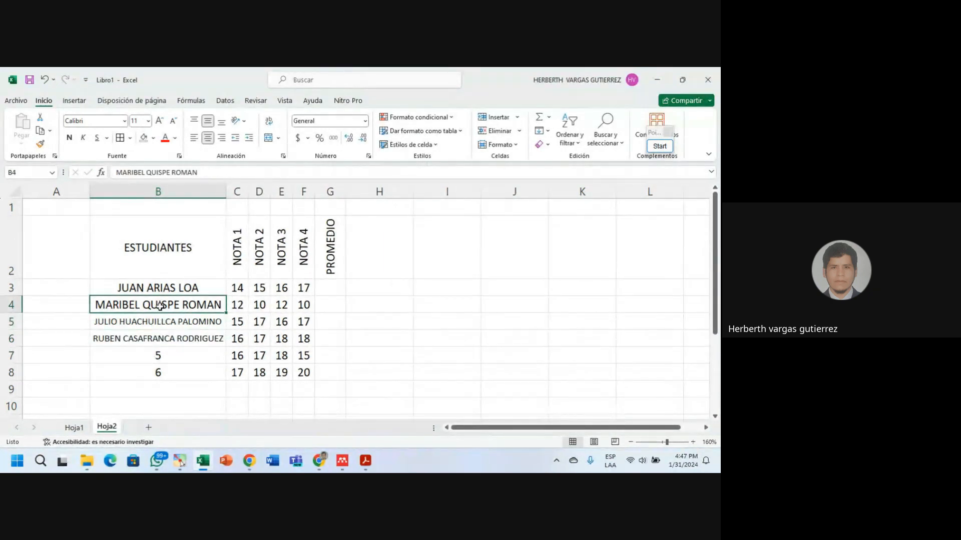
left_click(149, 338)
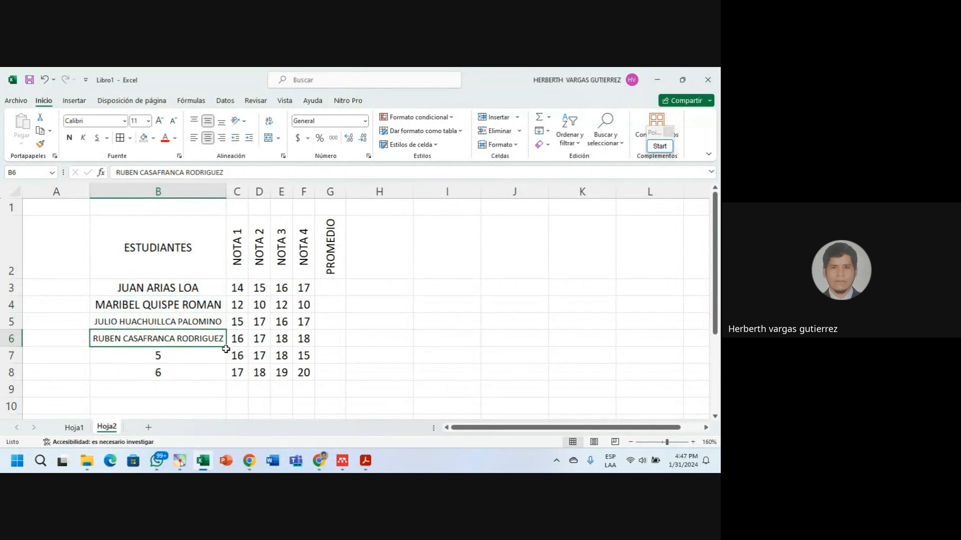
left_click_drag(226, 348, 227, 376)
left_click(200, 373)
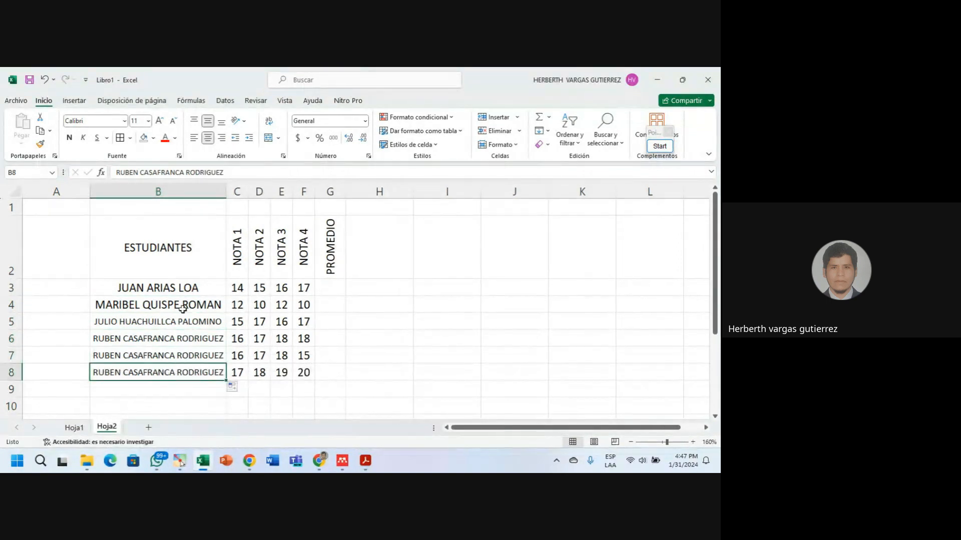
left_click(182, 309)
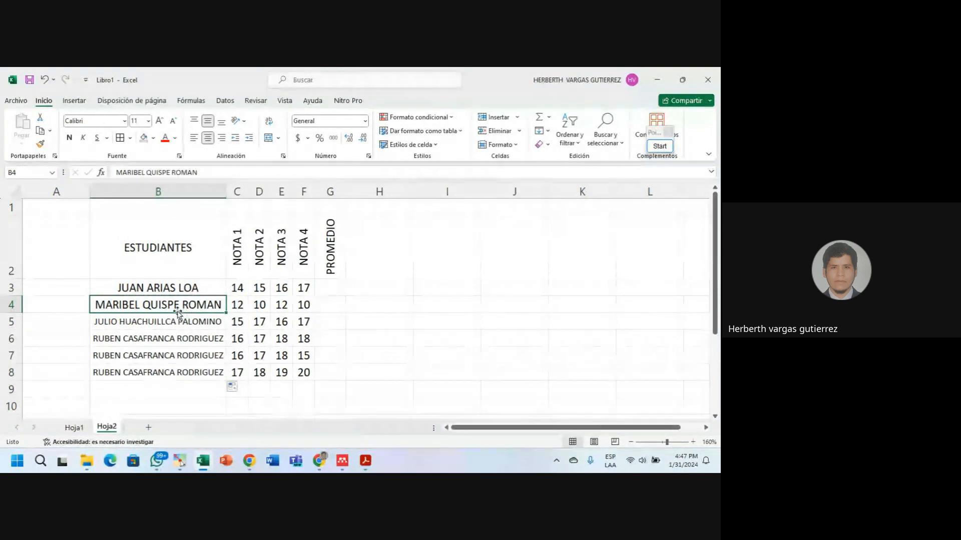
Leave shrink to fit off for table B2:G8 and adjust header row 2's height.
left_click_drag(142, 234, 331, 372)
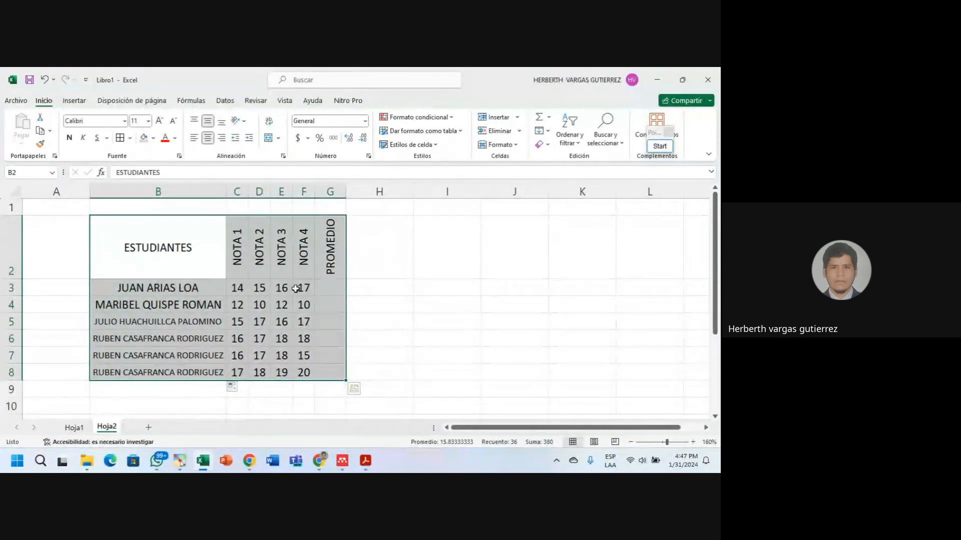
left_click(283, 157)
left_click(347, 225)
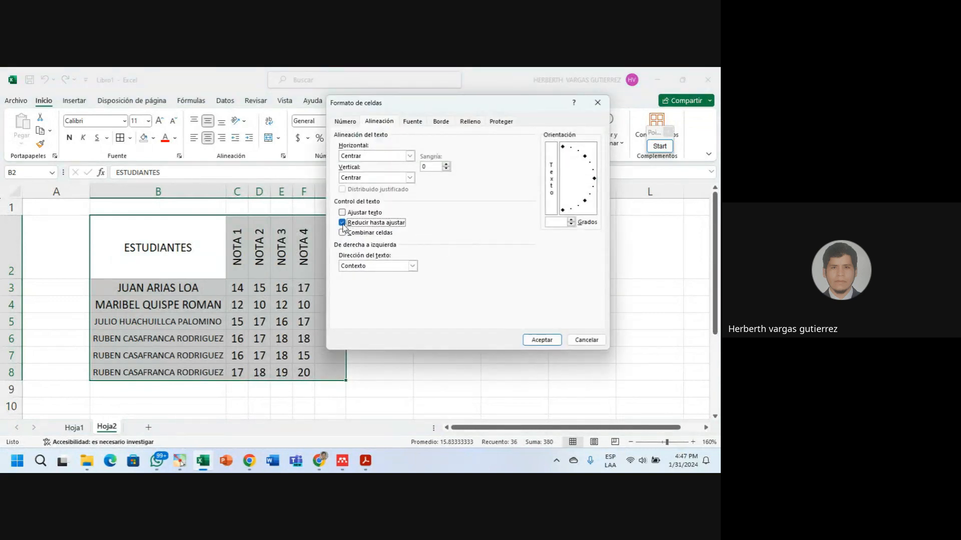
left_click(343, 223)
left_click(542, 340)
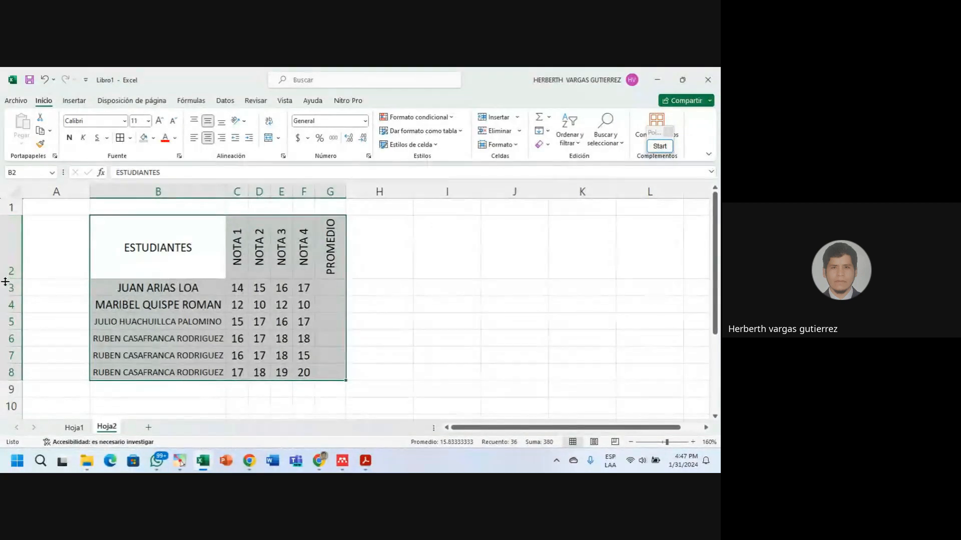
left_click_drag(9, 279, 9, 264)
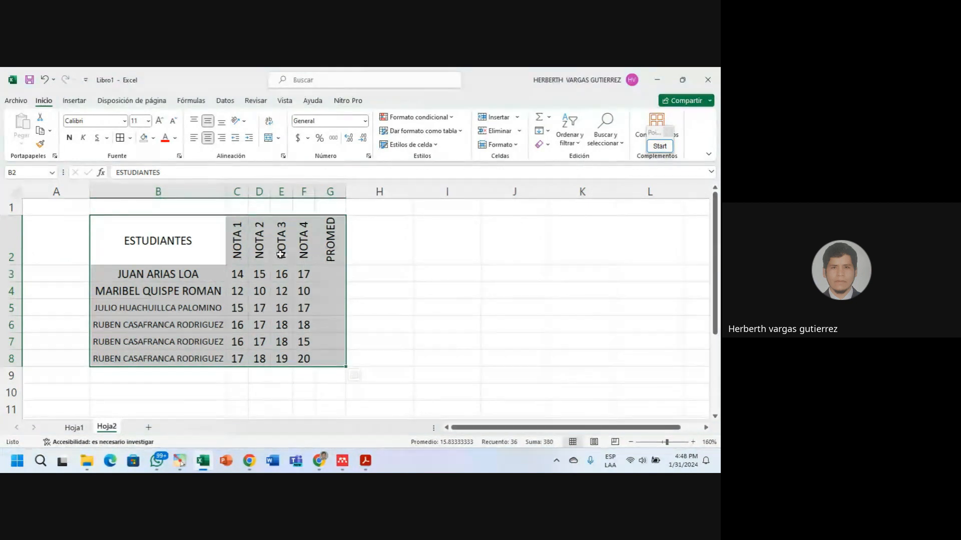
Apply shrink to fit to headers C2:G2 and shorten row 2 further.
left_click_drag(238, 247, 335, 240)
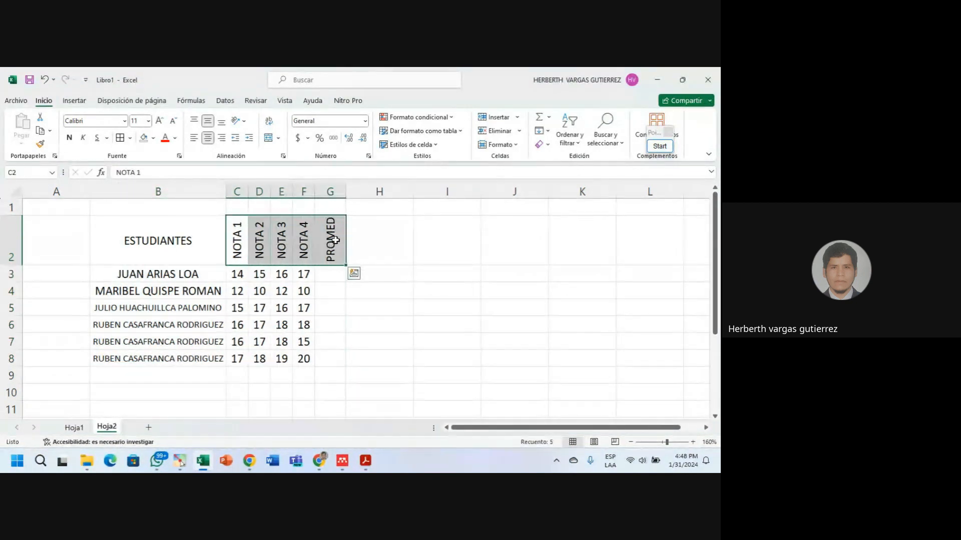
left_click(283, 156)
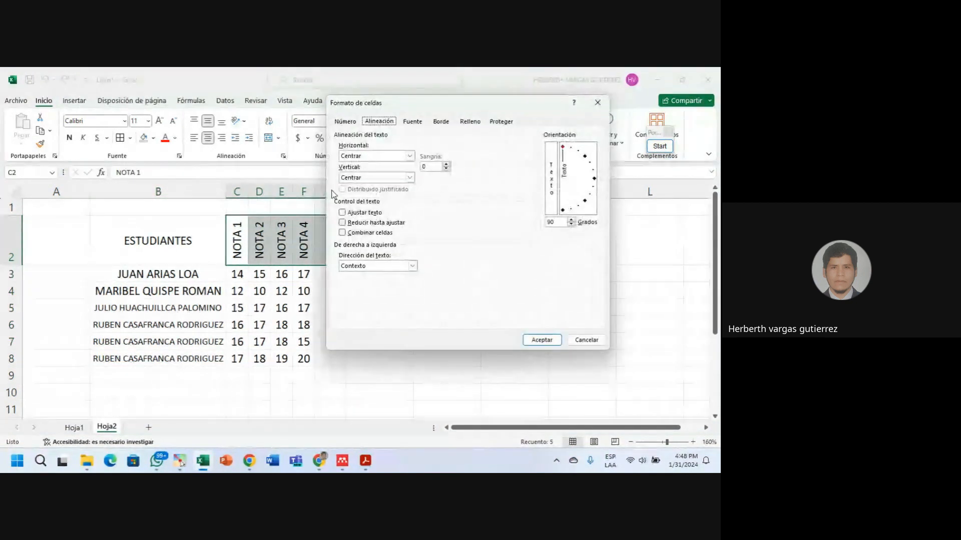
left_click(342, 223)
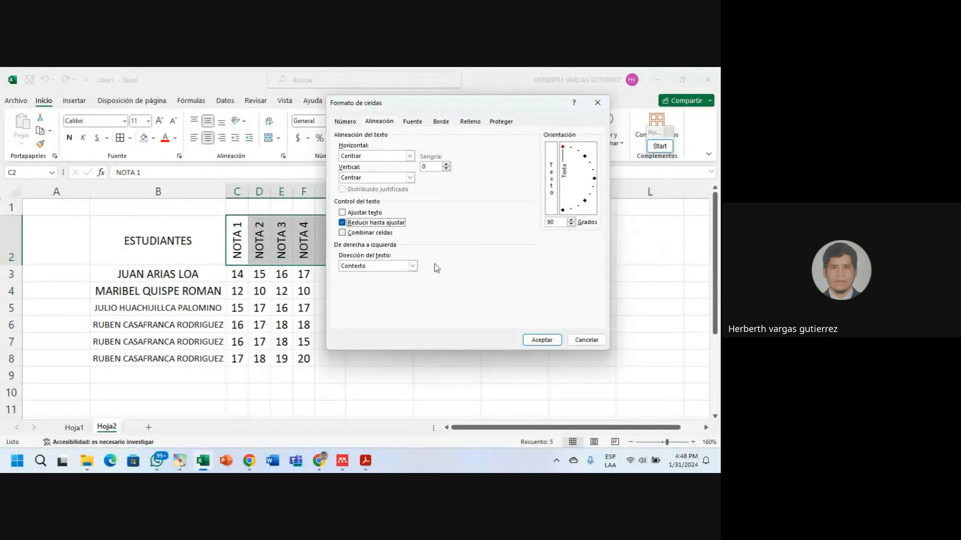
left_click(541, 343)
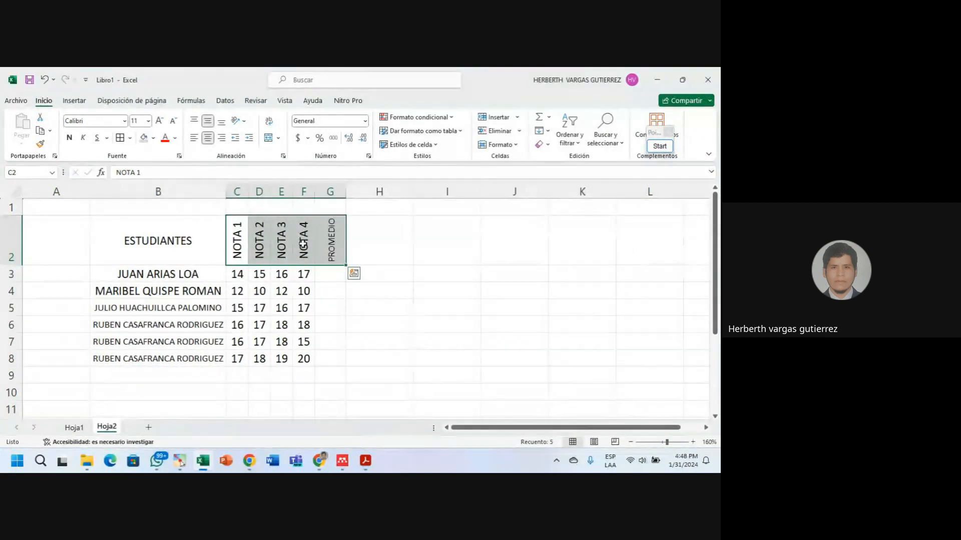
mouse_move(16, 266)
left_mouse_down()
mouse_move(24, 241)
mouse_move(14, 259)
left_mouse_up()
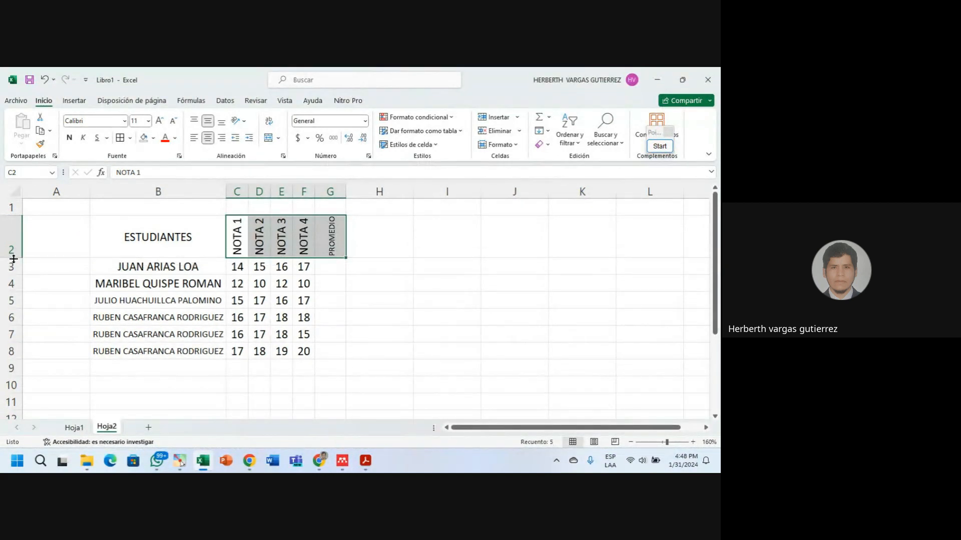
left_click(246, 244)
left_click(259, 238)
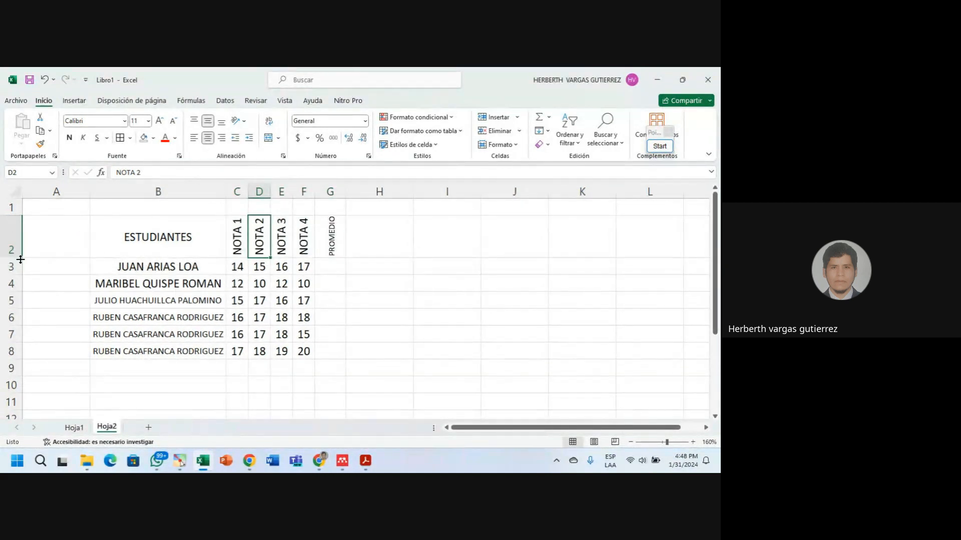
left_click_drag(20, 259, 20, 252)
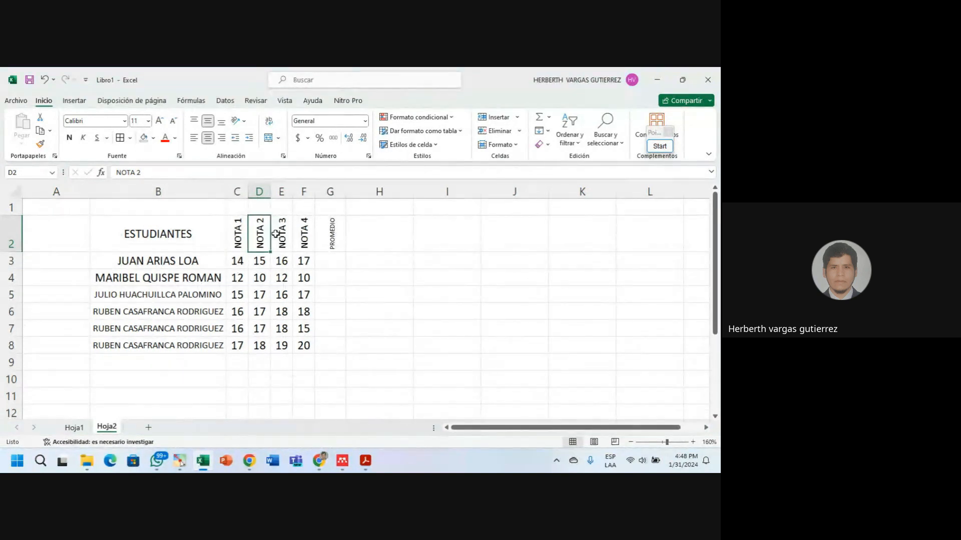
left_click(276, 233)
left_click(332, 238)
left_click(386, 282)
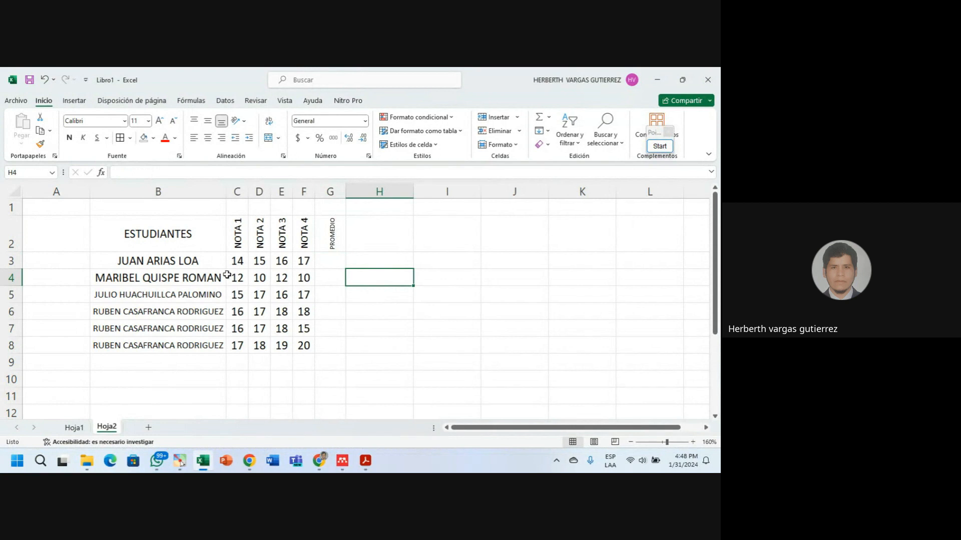
Give every cell of the grade table B2:G8 borders.
mouse_move(162, 236)
left_mouse_down()
mouse_move(311, 281)
mouse_move(337, 339)
left_mouse_up()
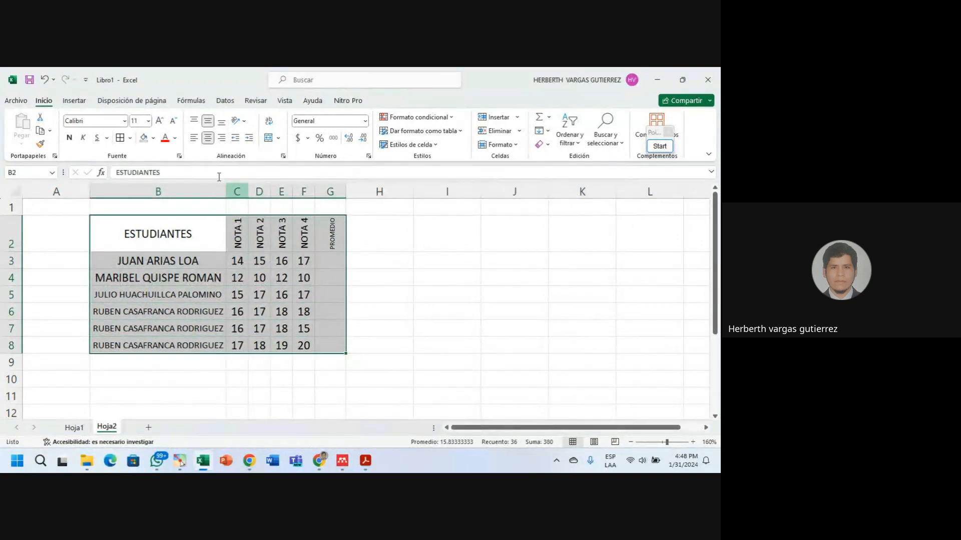
left_click(144, 138)
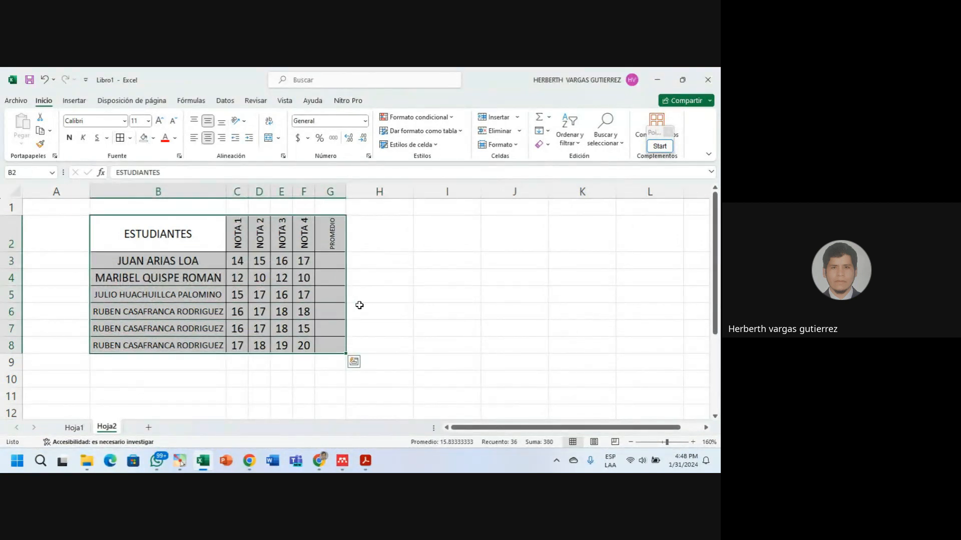
left_click(395, 315)
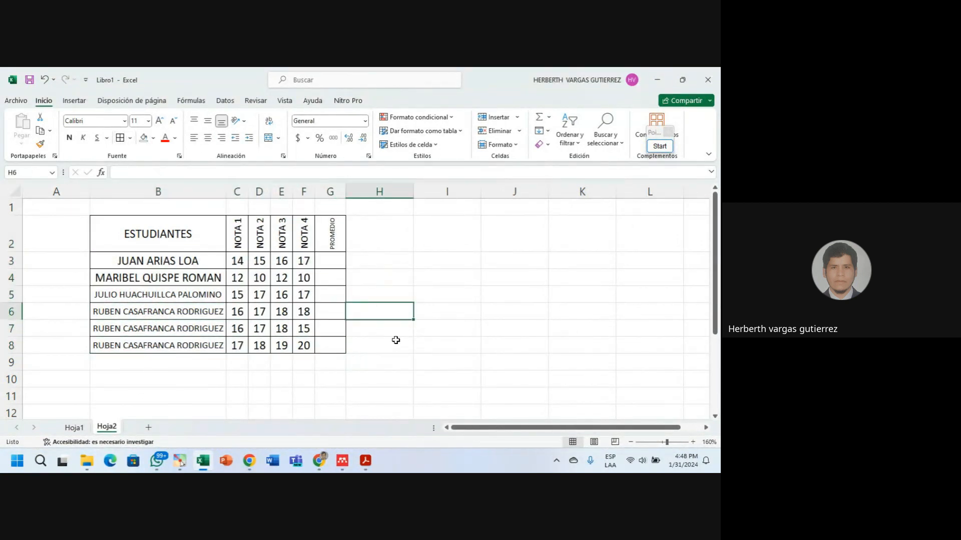
Make the ESTUDIANTES header white text on a blue fill.
left_click(194, 230)
left_click(154, 138)
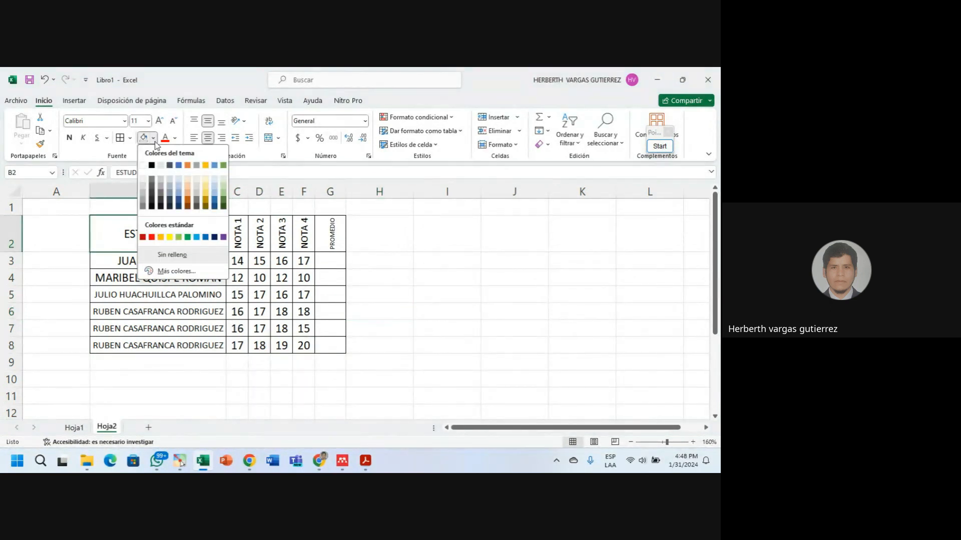
left_click(155, 202)
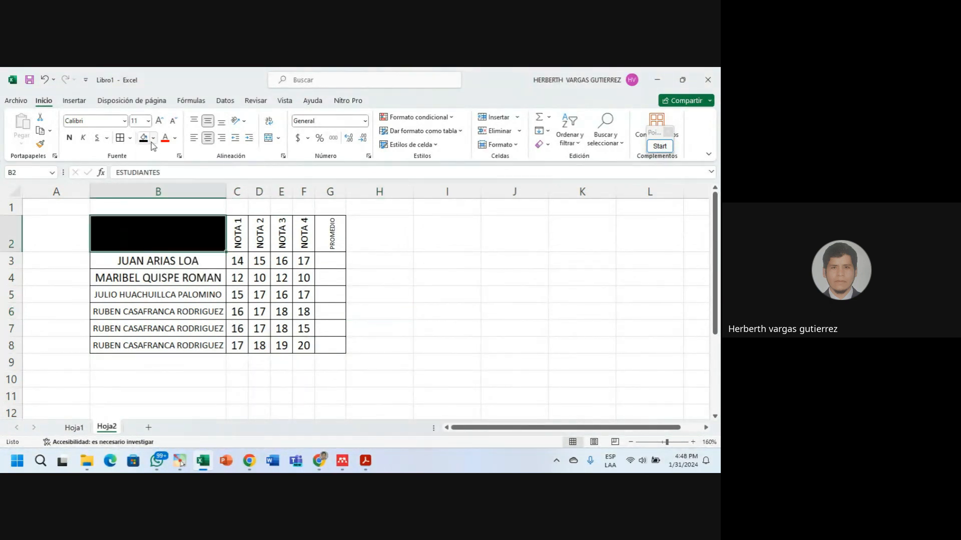
left_click(175, 138)
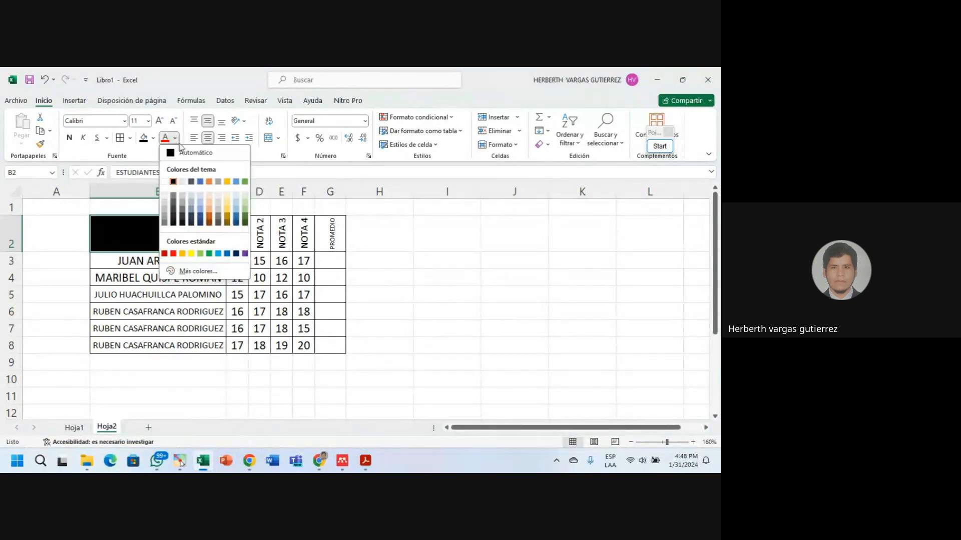
left_click(166, 183)
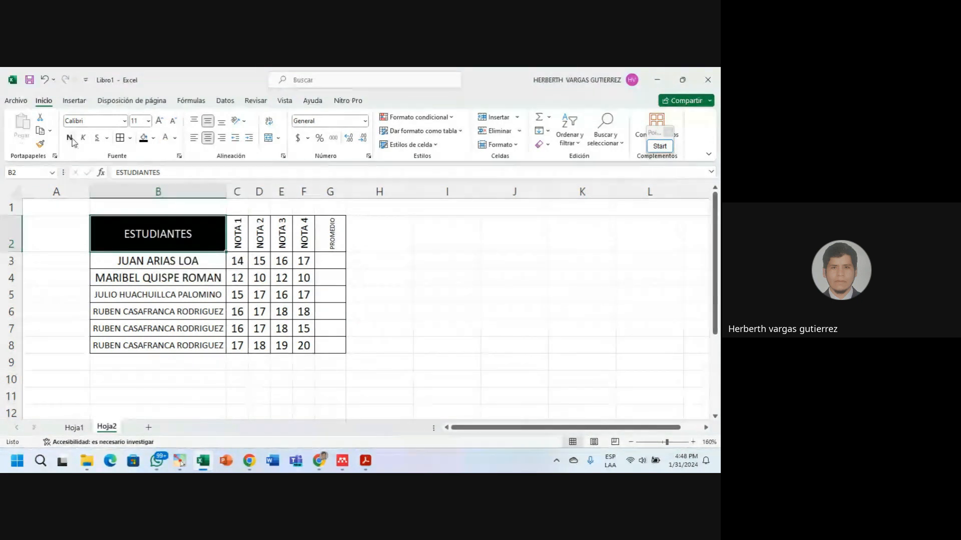
left_click(256, 265)
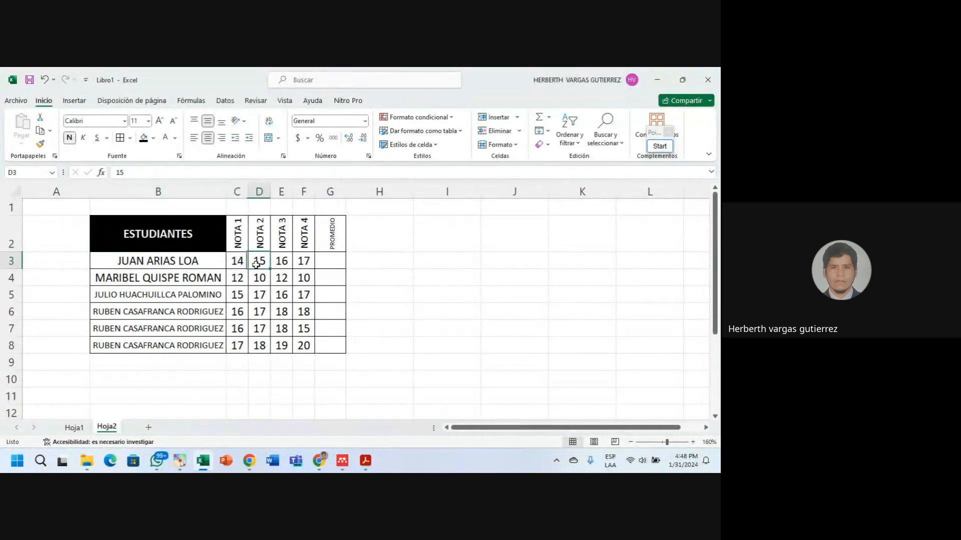
left_click(191, 234)
left_click(154, 138)
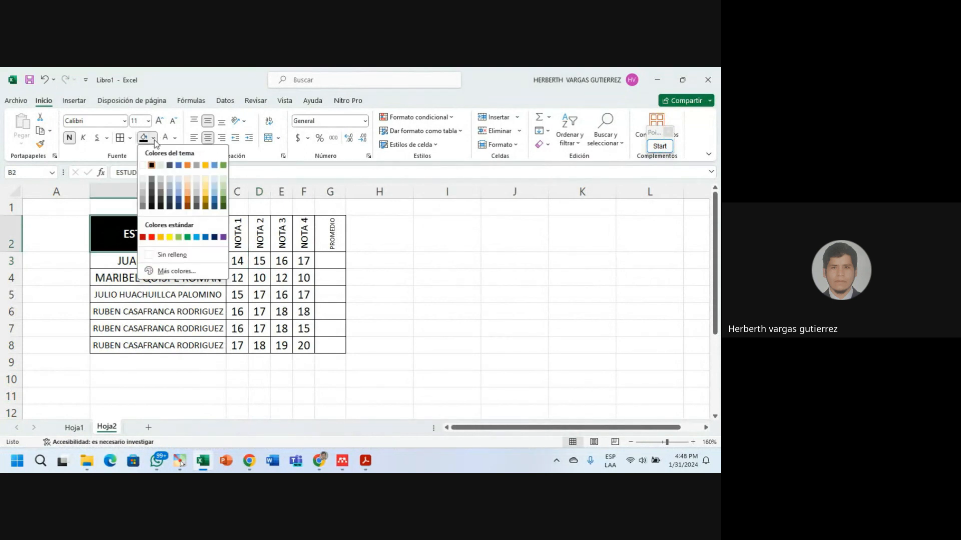
left_click(205, 238)
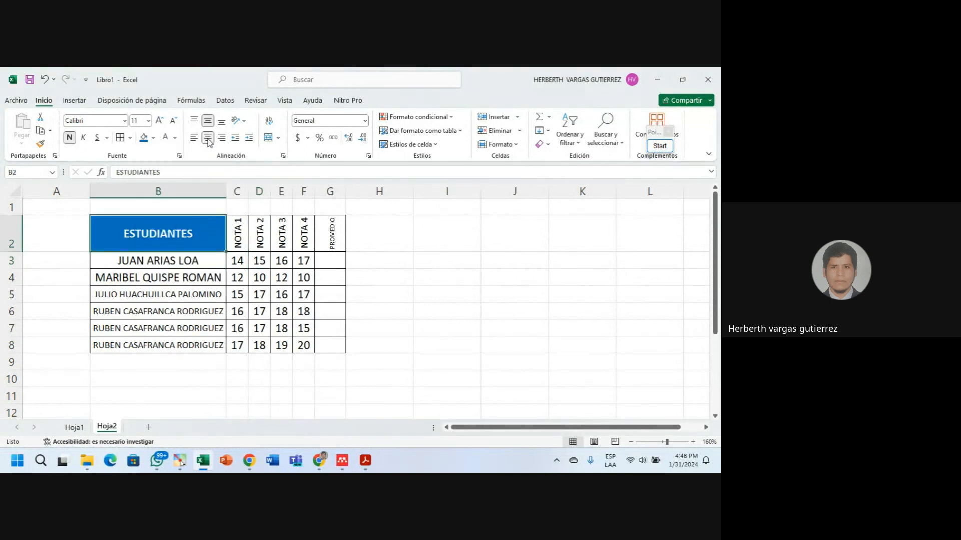
Fill the NOTA 1 to PROMEDIO headers orange.
left_click_drag(235, 231, 327, 236)
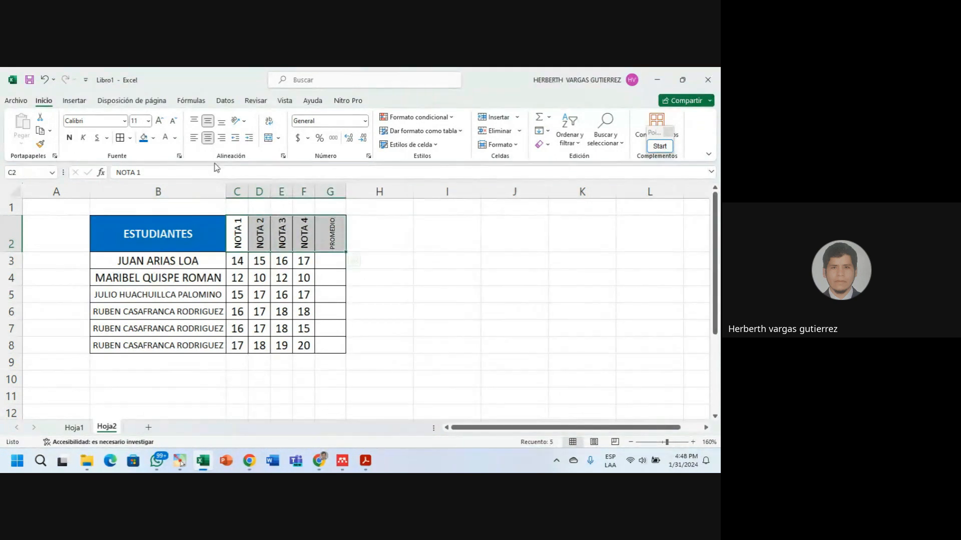
left_click(153, 138)
left_click(188, 166)
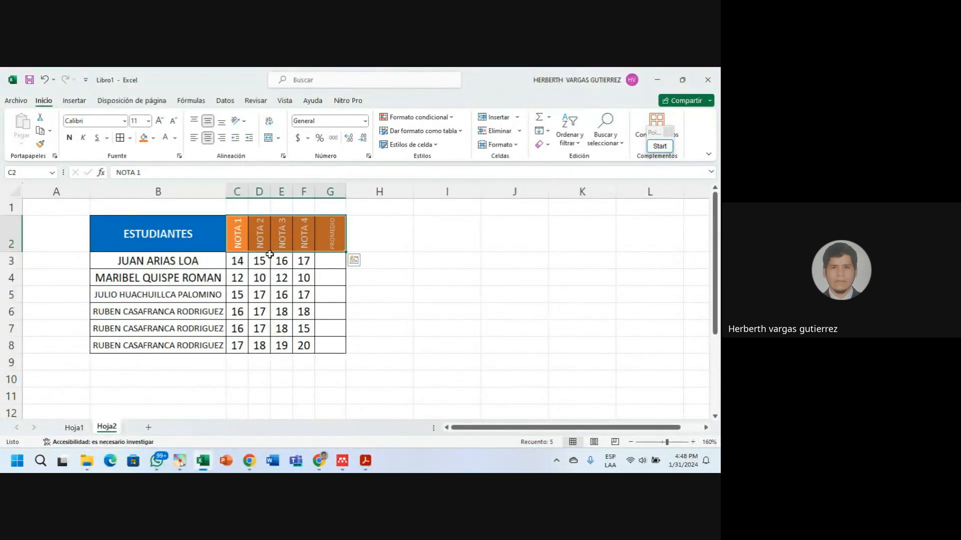
left_click(353, 259)
left_click(334, 327)
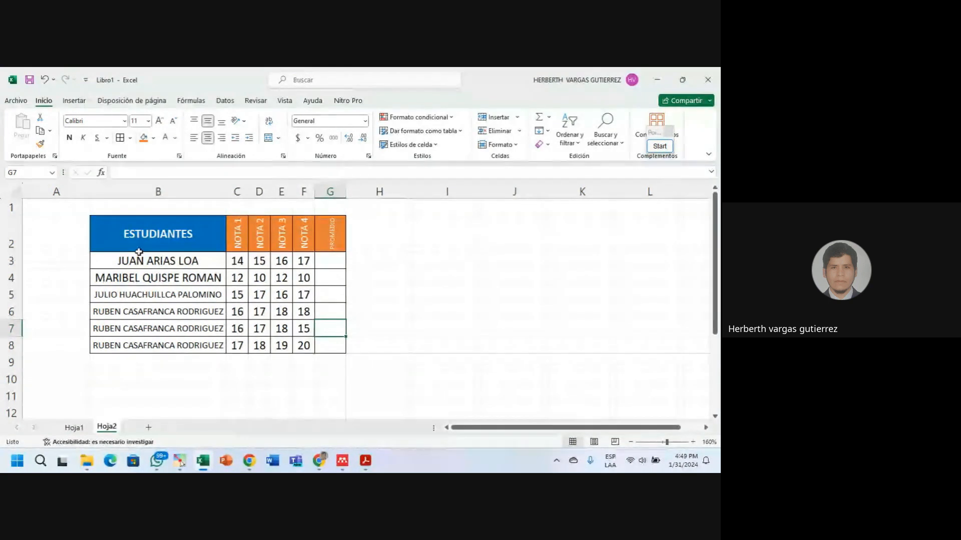
Left-align the student names in B3:B8.
left_click_drag(142, 261, 148, 345)
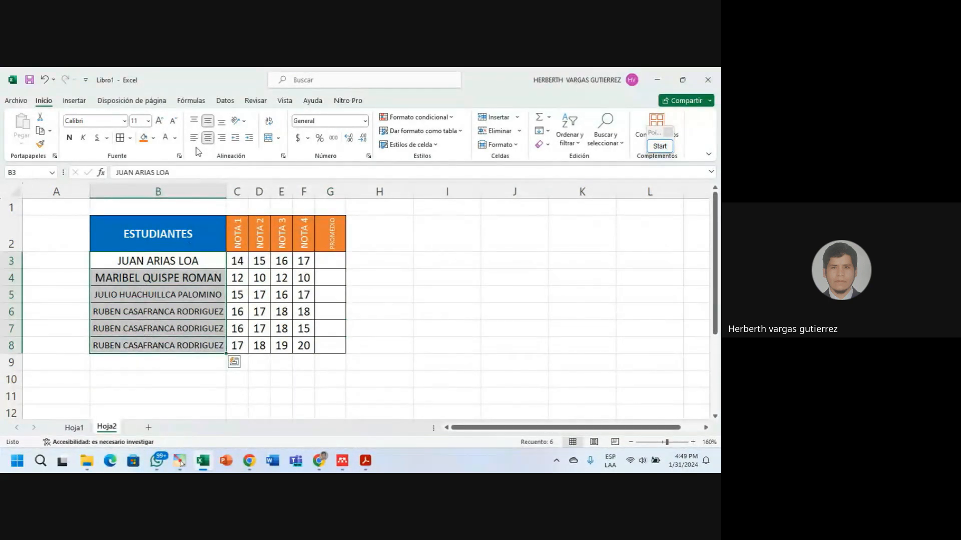
left_click(194, 138)
left_click(229, 315)
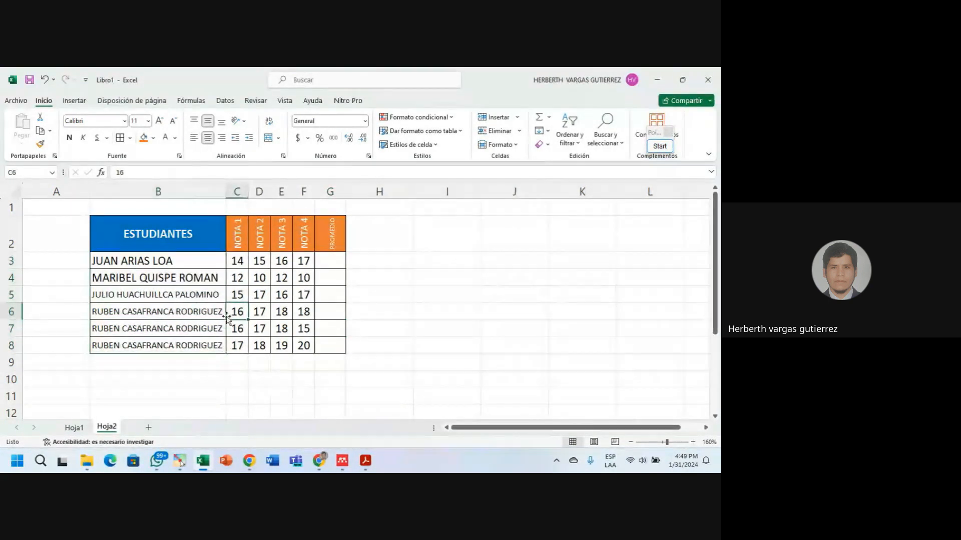
left_click(206, 298)
Decrease the grades in C3:F8 to font size 10.
left_click_drag(236, 261, 304, 345)
left_click(334, 324)
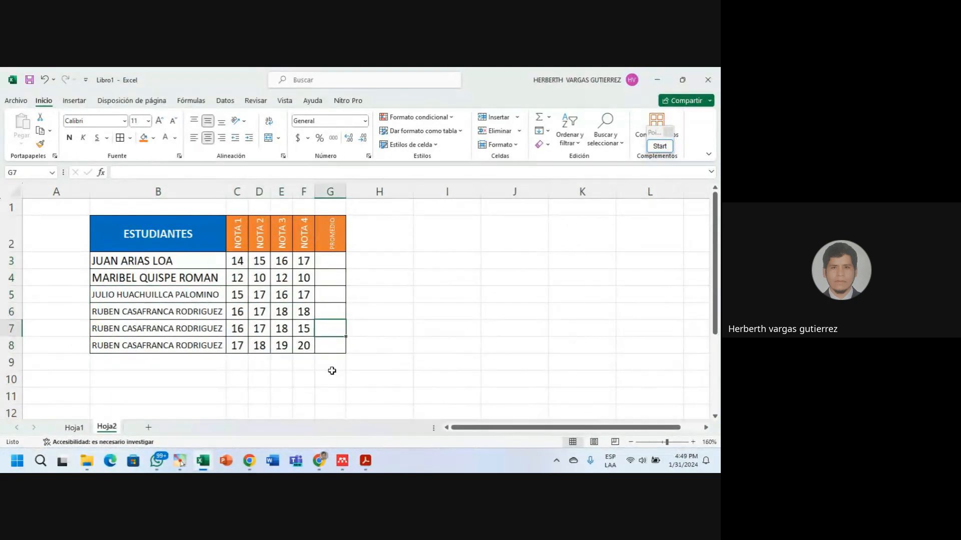
left_click_drag(237, 261, 304, 342)
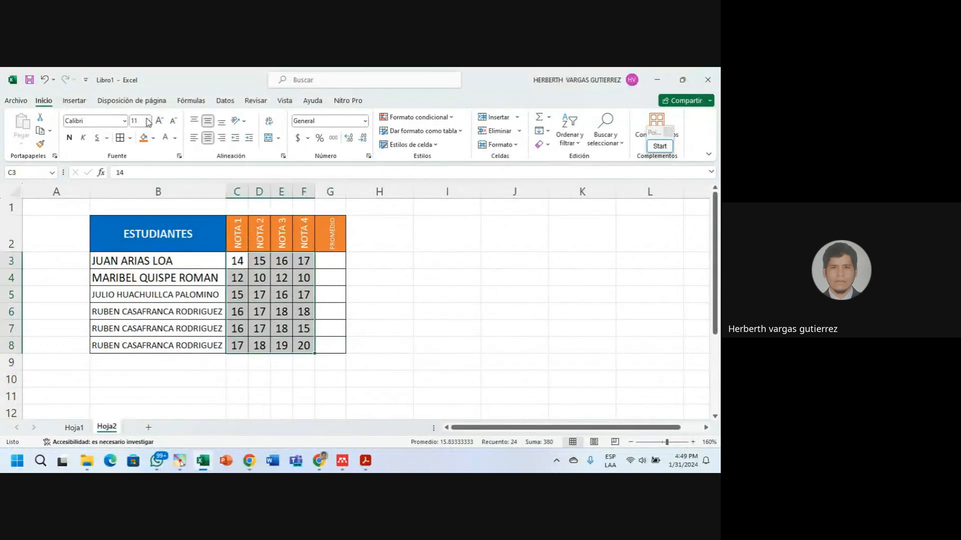
left_click(173, 120)
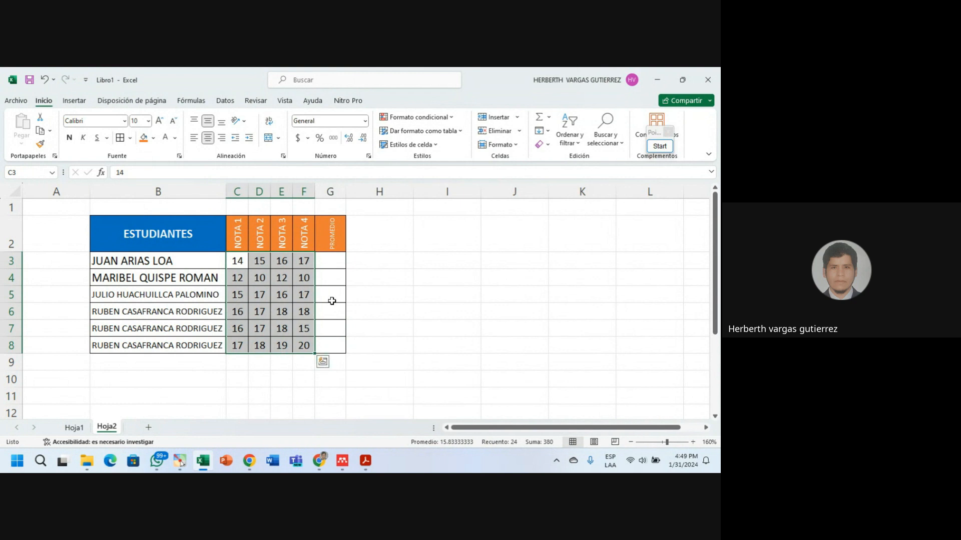
left_click(347, 307)
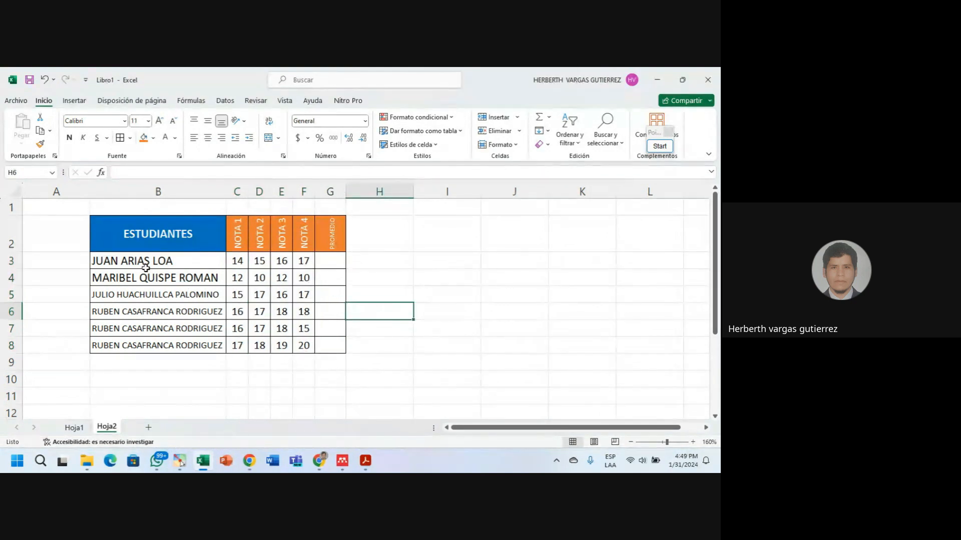
Decrease the student names in B3:B8 to font size 9.
left_click_drag(136, 262, 138, 345)
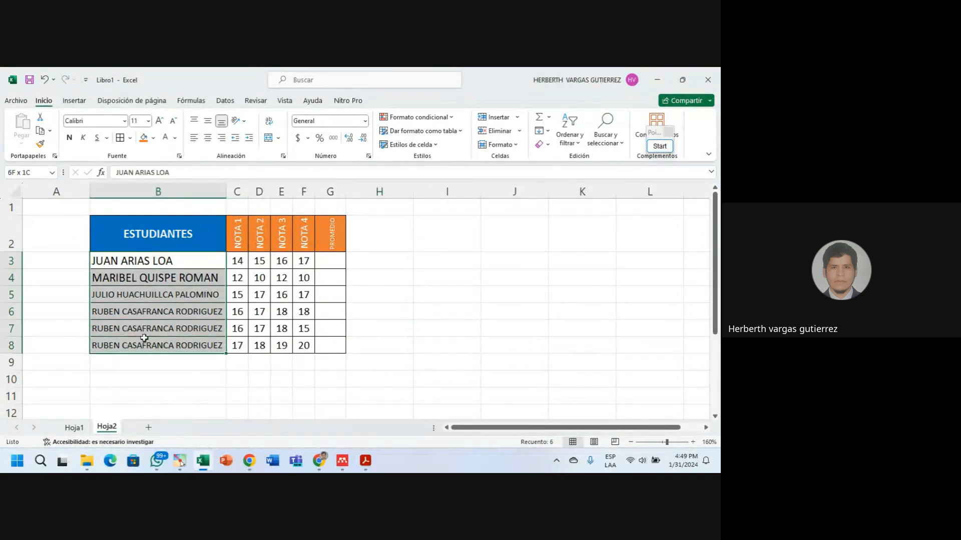
left_click(173, 120)
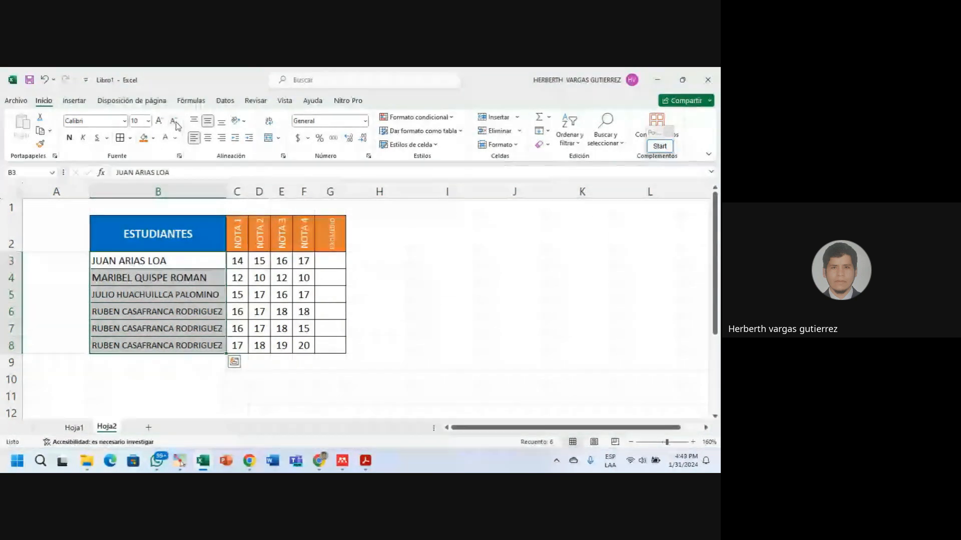
left_click(174, 121)
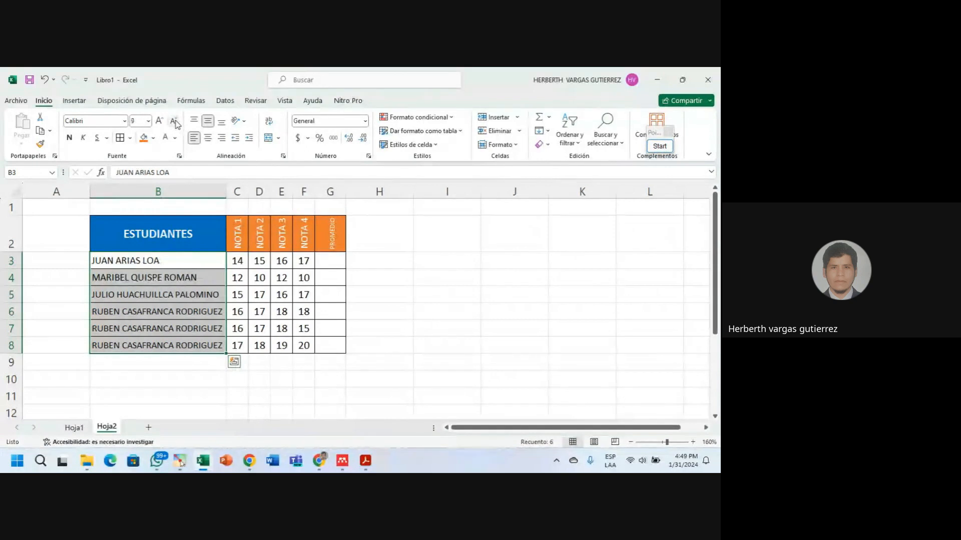
left_click(378, 328)
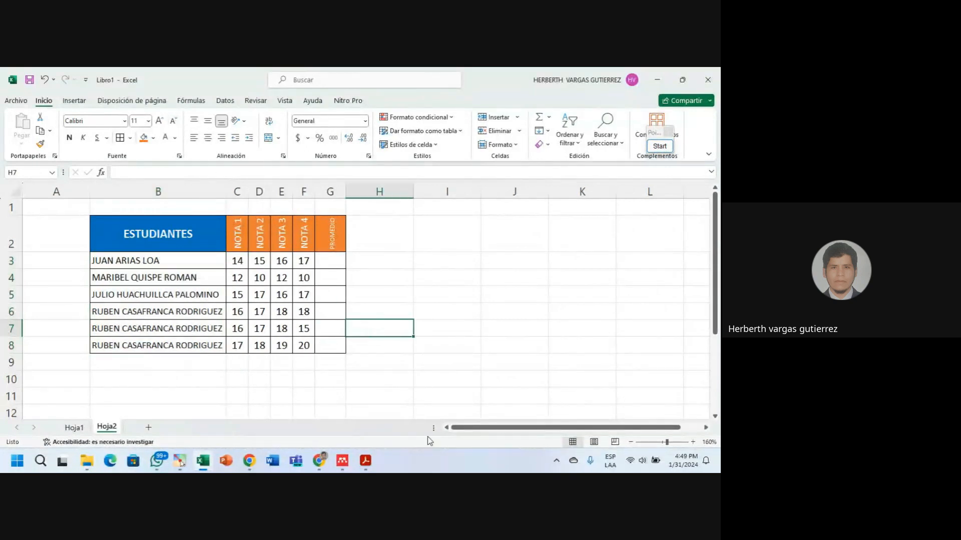
left_click(155, 300)
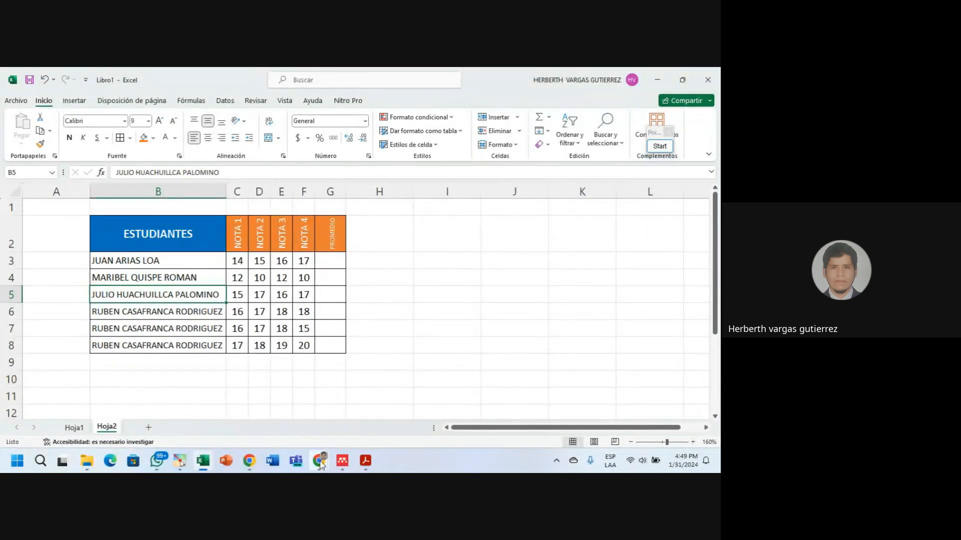
Switch to the Google Meet call window, then minimize it to return to Excel.
mouse_move(319, 461)
left_click(373, 403)
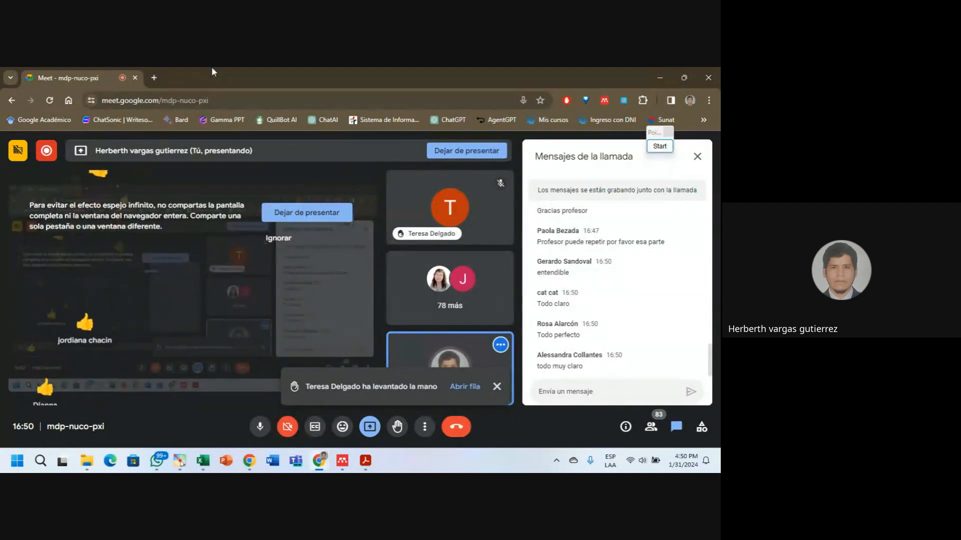
left_click(658, 75)
Delete the empty row 1 above the grade table's header row.
left_click(345, 344)
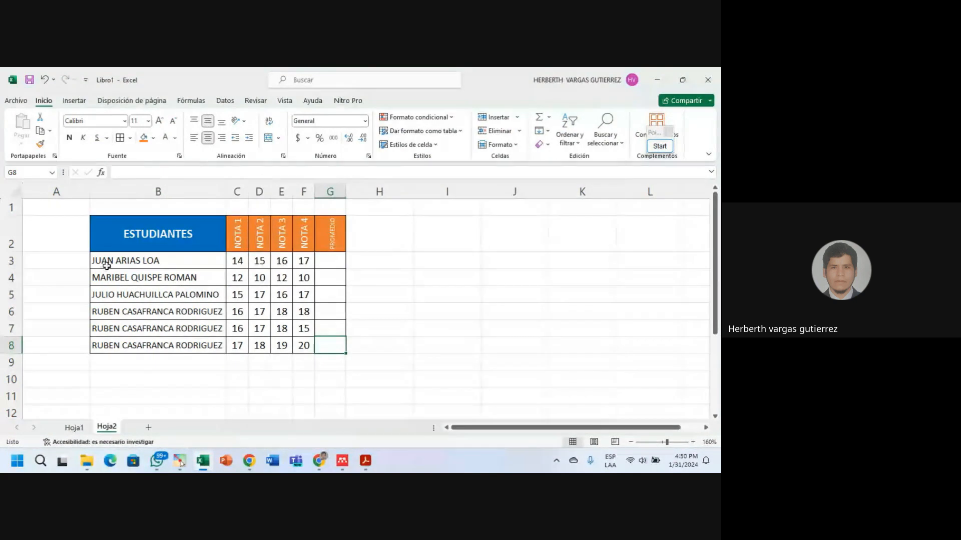
left_click_drag(100, 259, 309, 349)
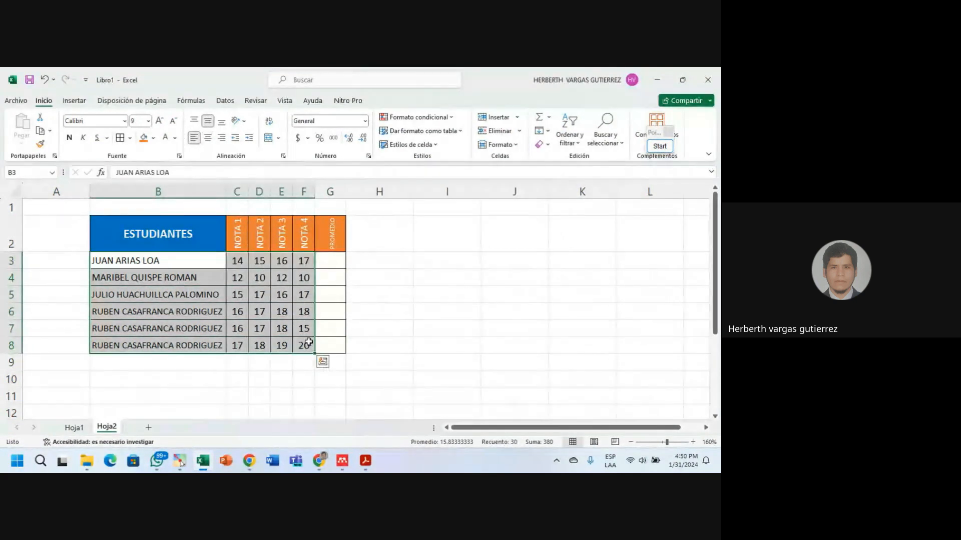
left_click(288, 316)
left_click(330, 299)
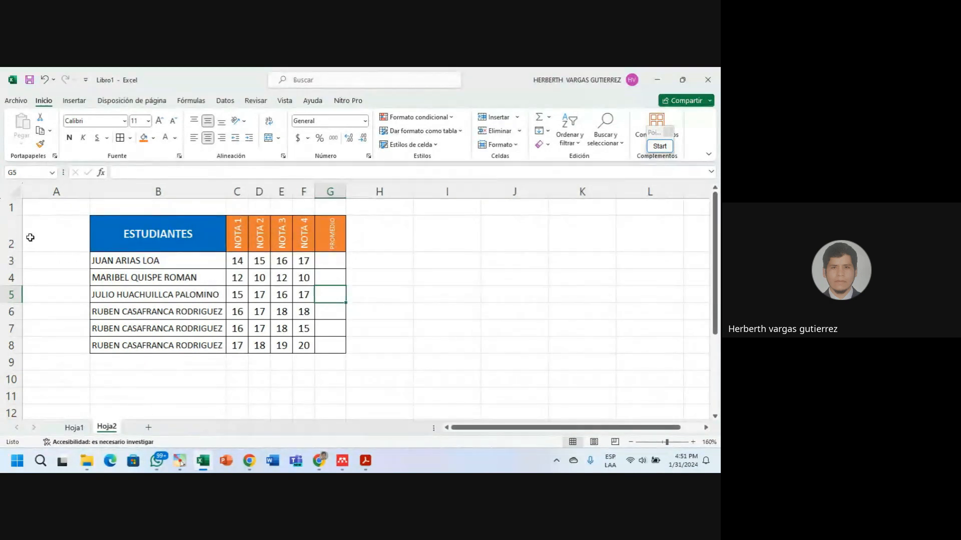
left_click(11, 234)
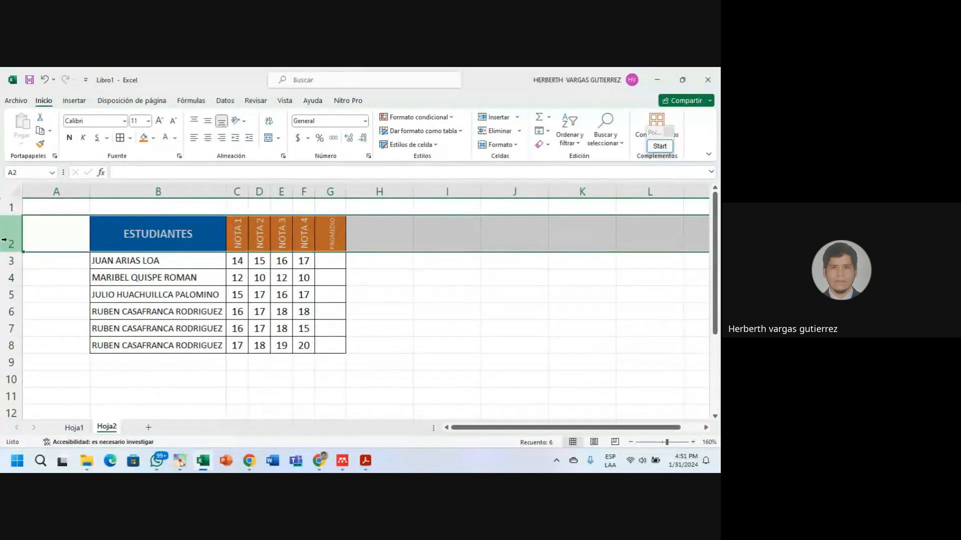
left_click(124, 208)
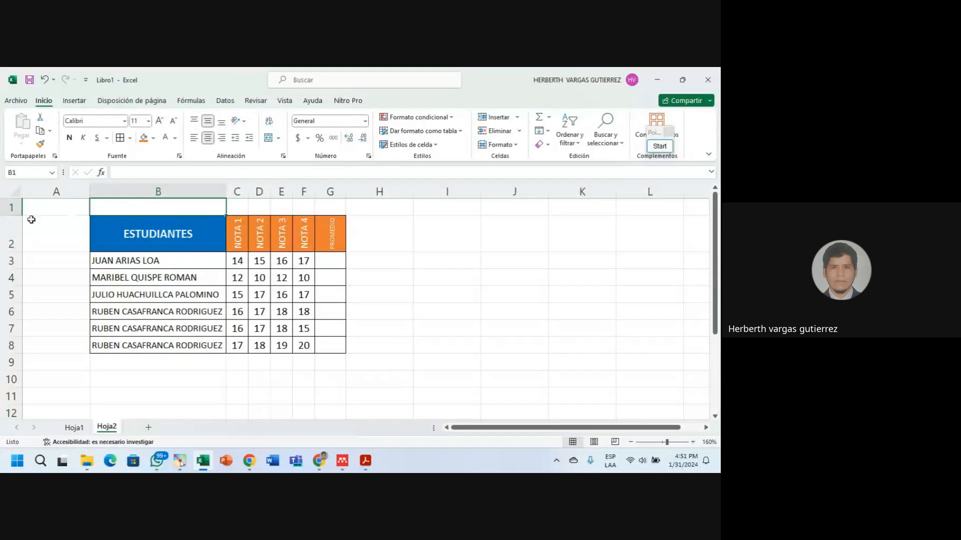
left_click(11, 207)
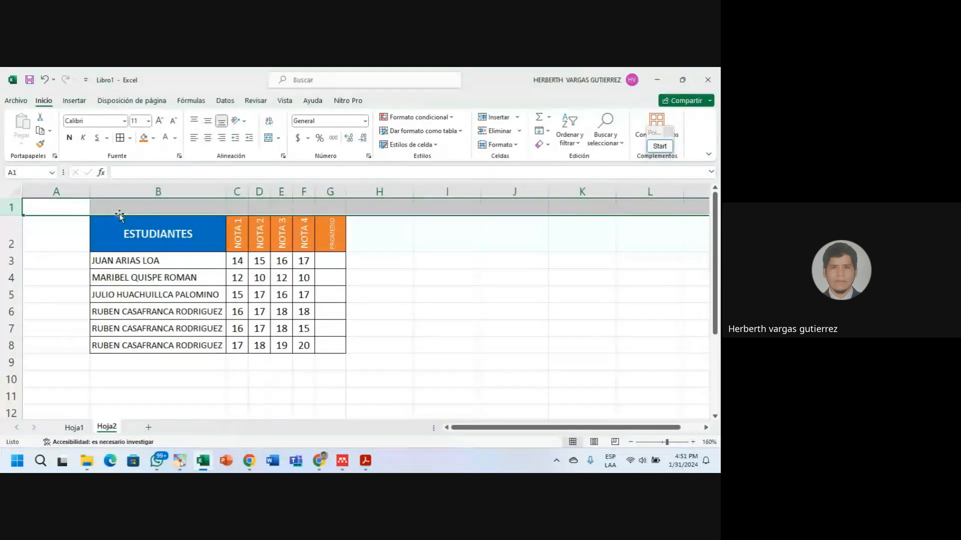
right_click(10, 207)
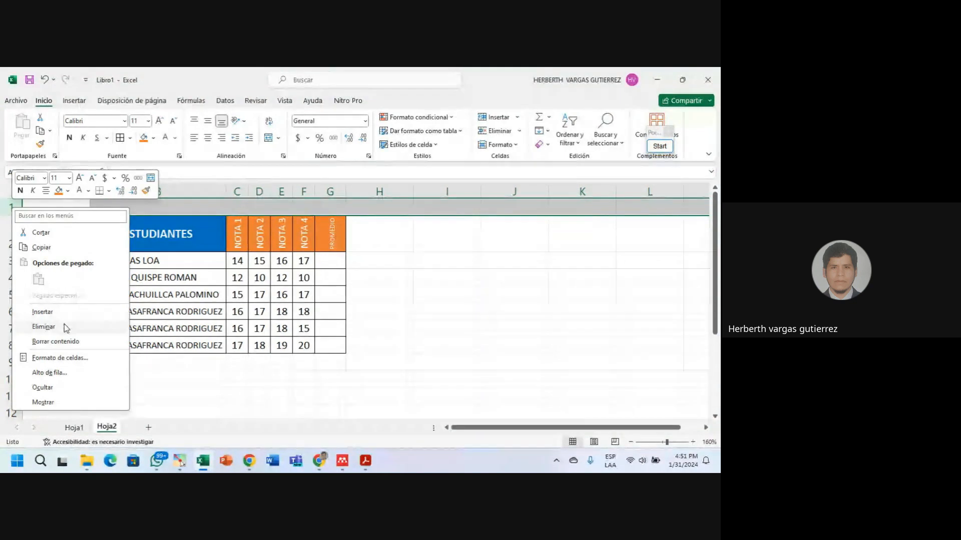
left_click(55, 326)
Delete the empty column A from its context menu.
left_click(302, 342)
left_click(71, 192)
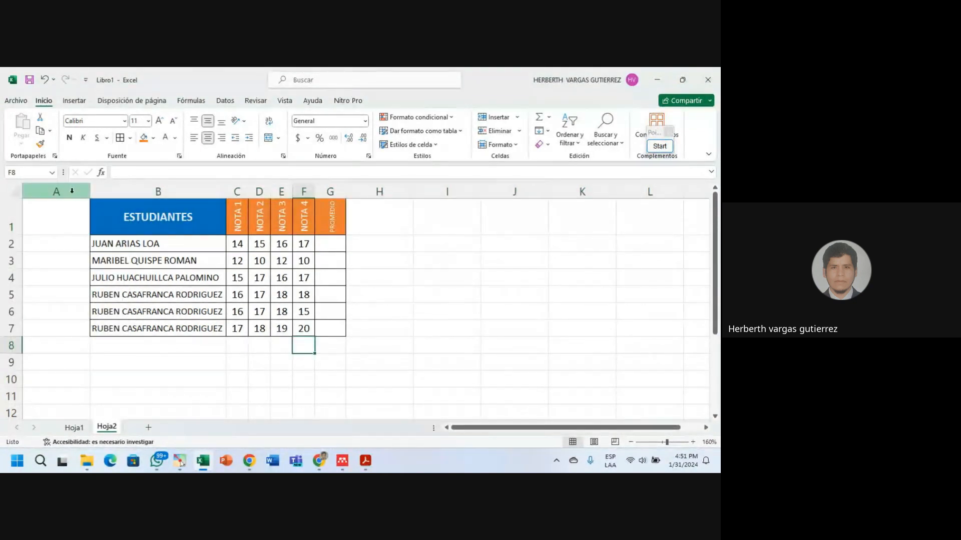
right_click(71, 191)
left_click(101, 311)
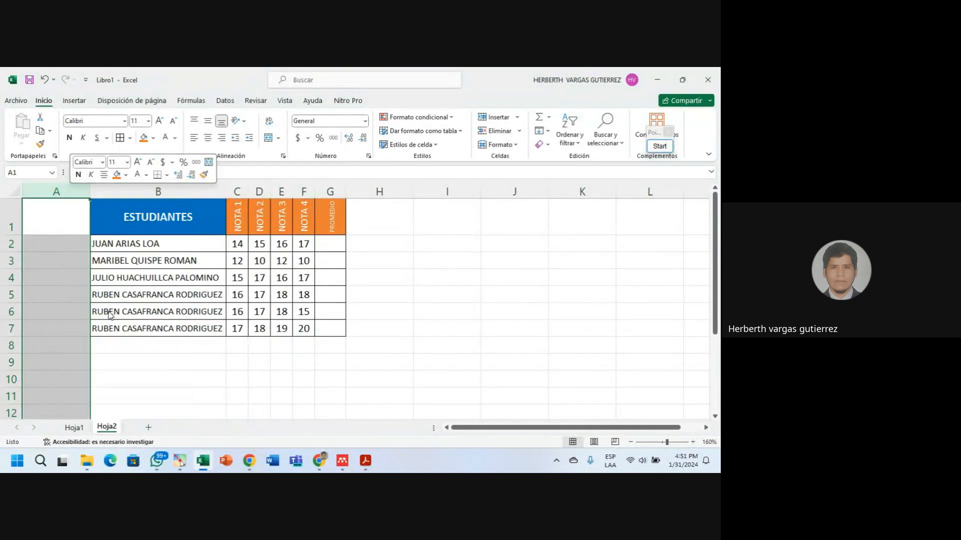
Deselect beside the table and switch to the Google Meet call window.
left_click(310, 342)
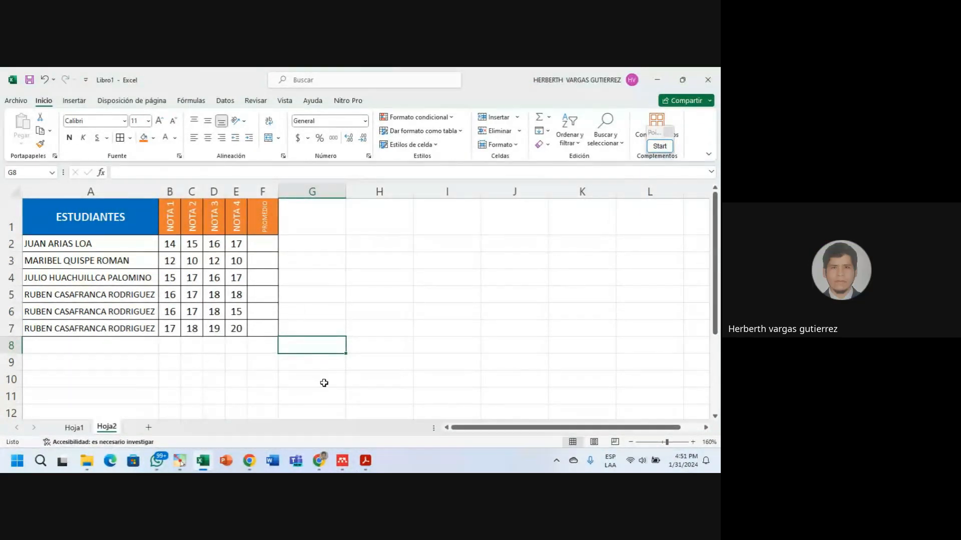
mouse_move(323, 469)
left_click(350, 418)
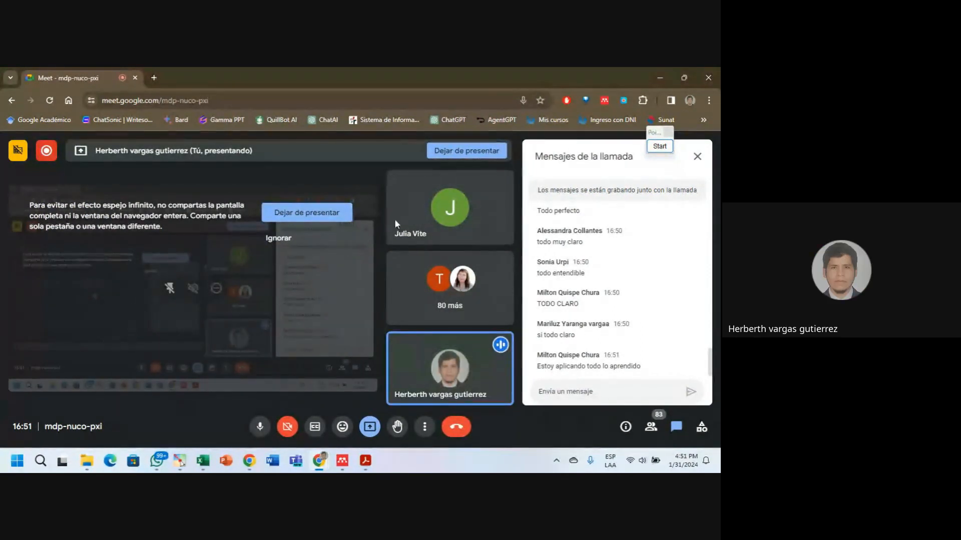
Minimize the Google Meet window to reveal the Excel grade table.
left_click(661, 79)
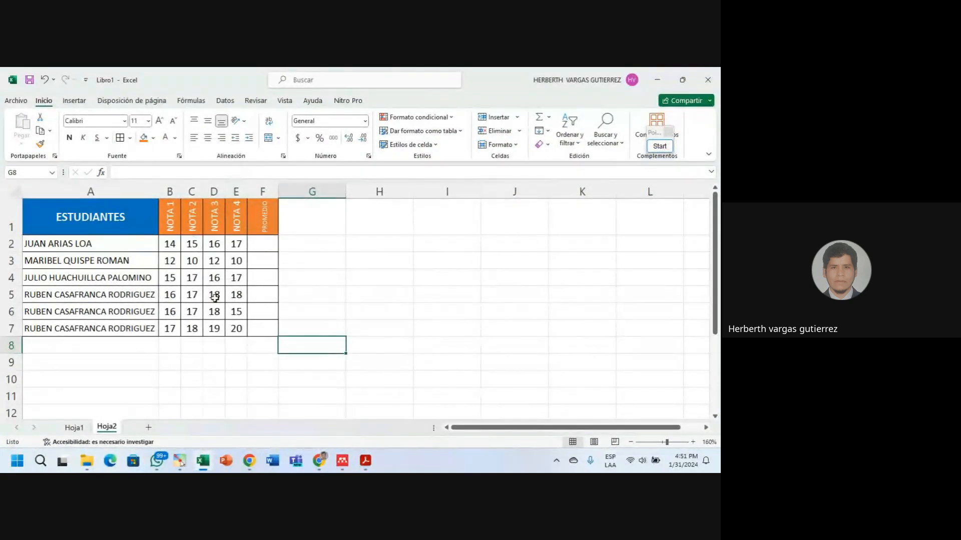
Insert one empty column at A before the grade table.
left_click(11, 220)
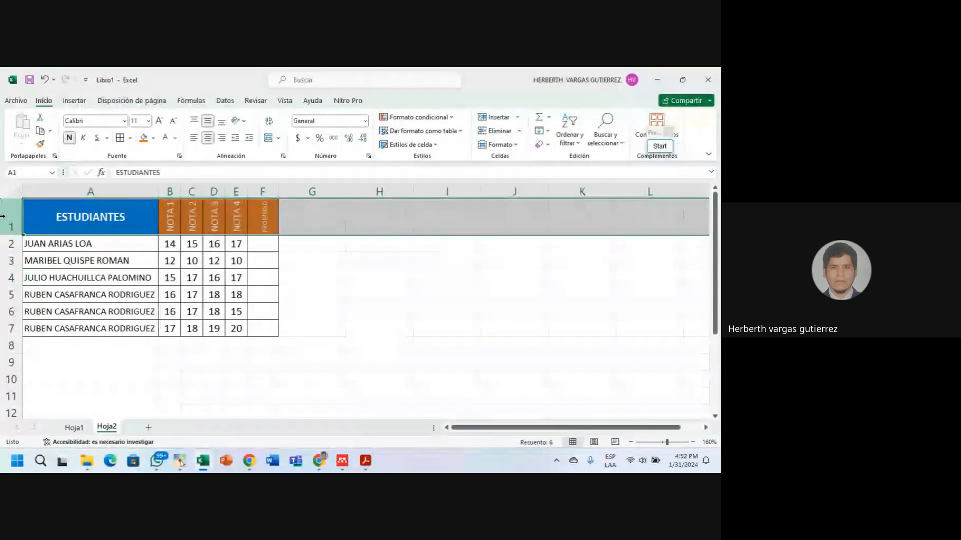
left_click(160, 376)
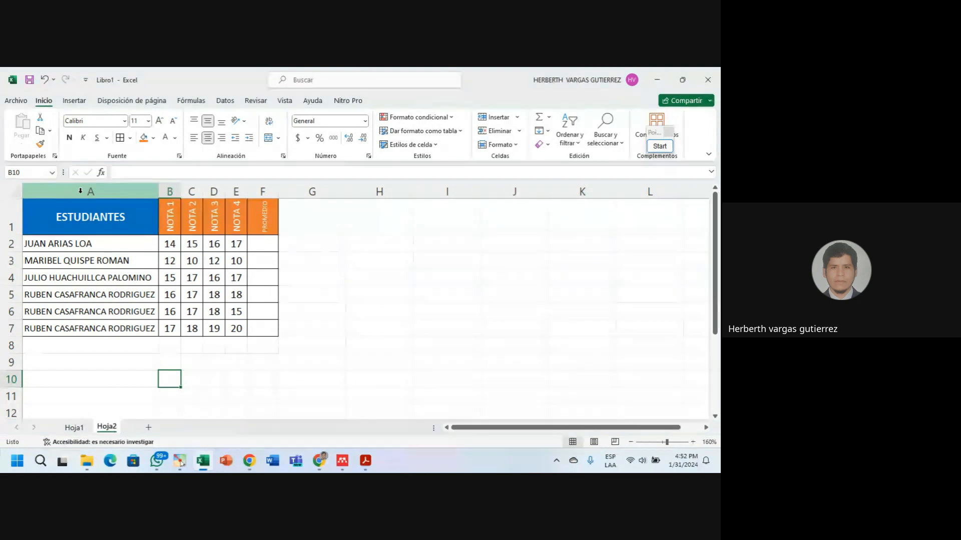
left_click(80, 191)
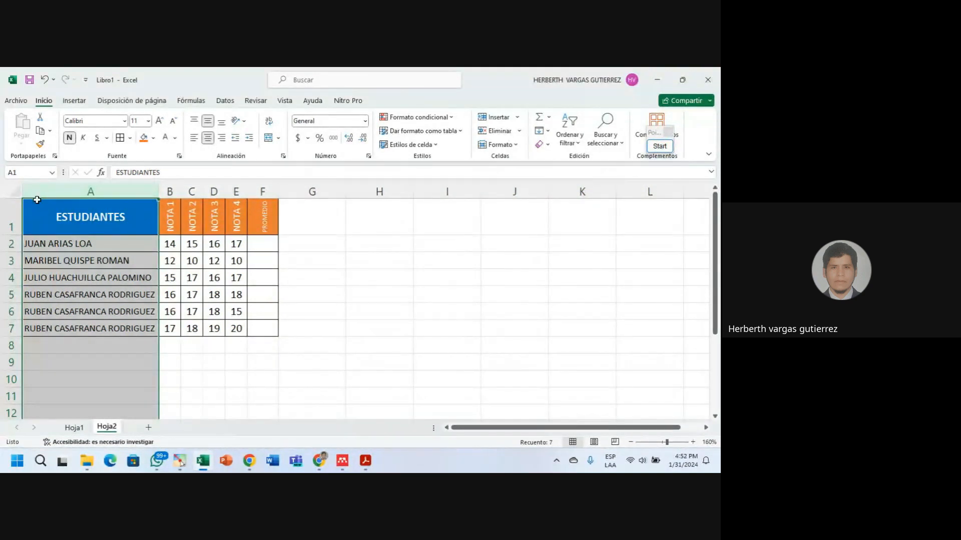
left_click(4, 219)
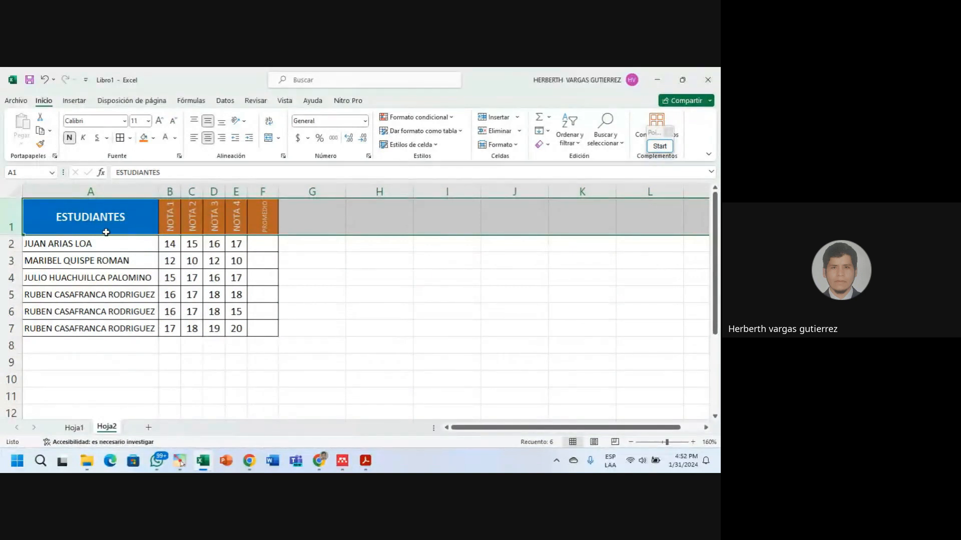
left_click(91, 191)
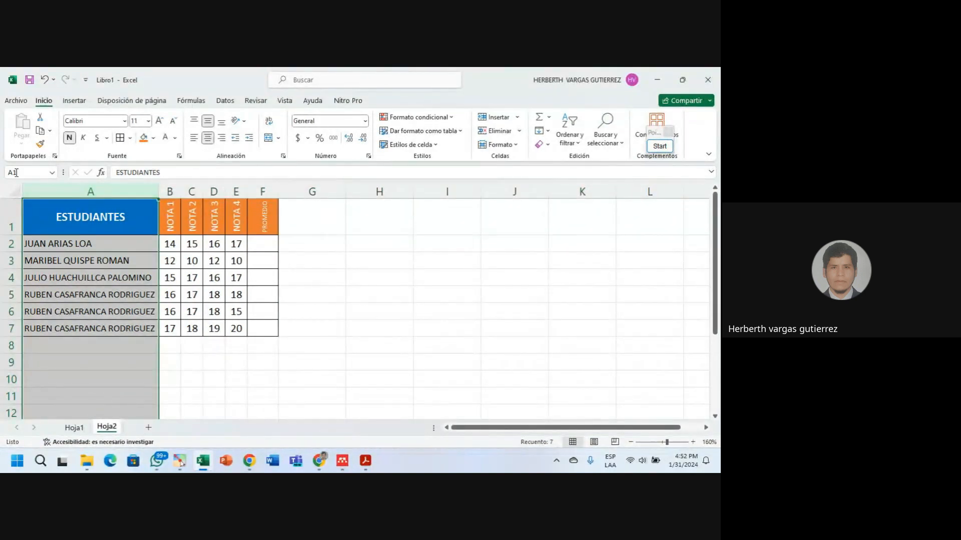
right_click(54, 186)
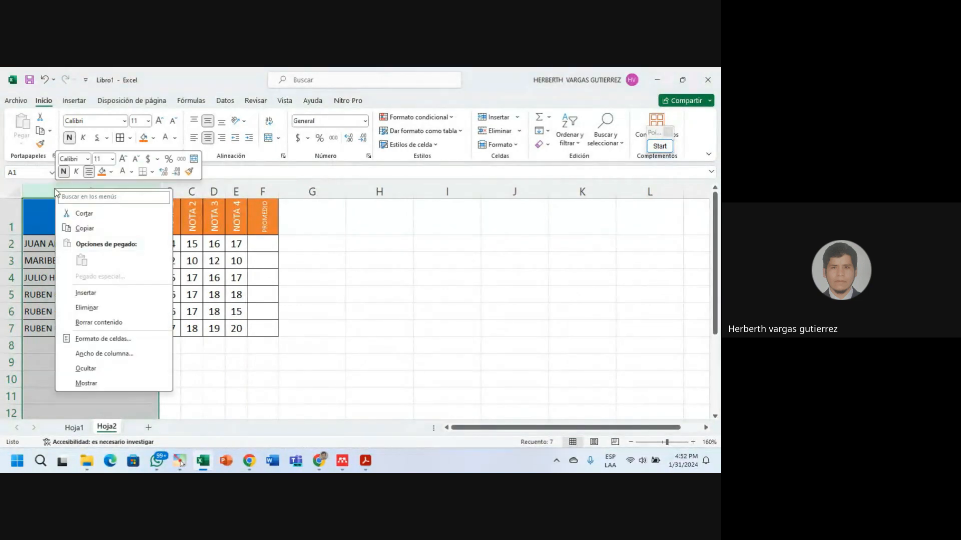
left_click(93, 295)
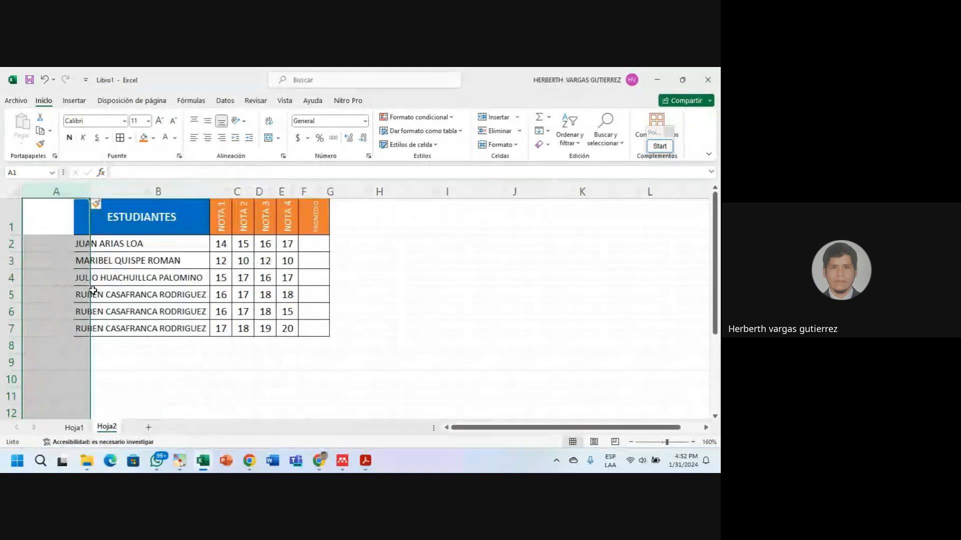
left_click(45, 210)
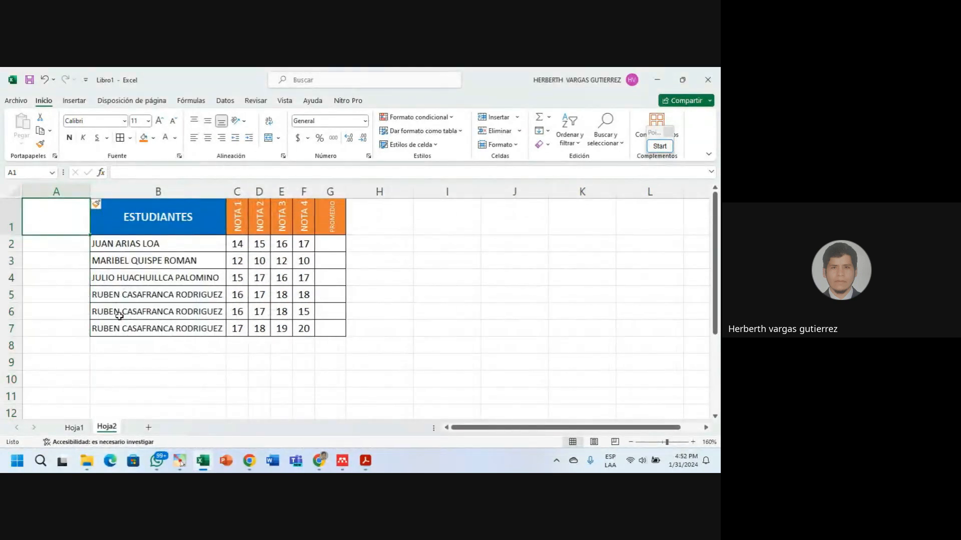
left_click(152, 359)
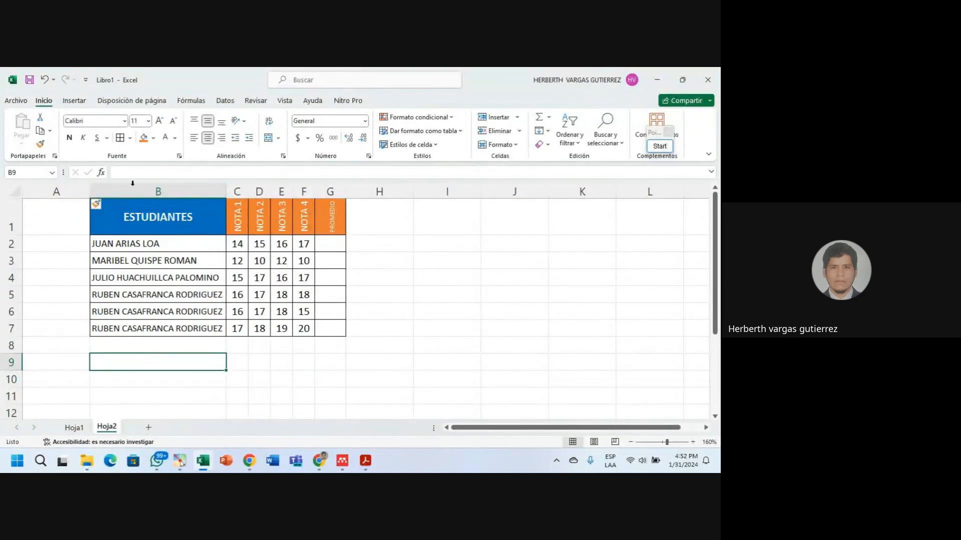
Insert three more empty columns before the table, one and then two.
left_click(68, 191)
right_click(69, 192)
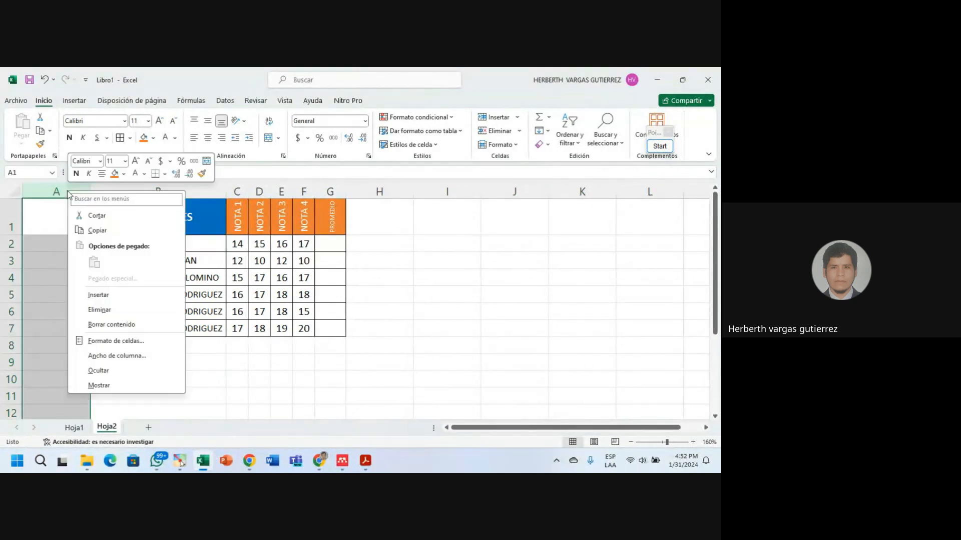
left_click(99, 295)
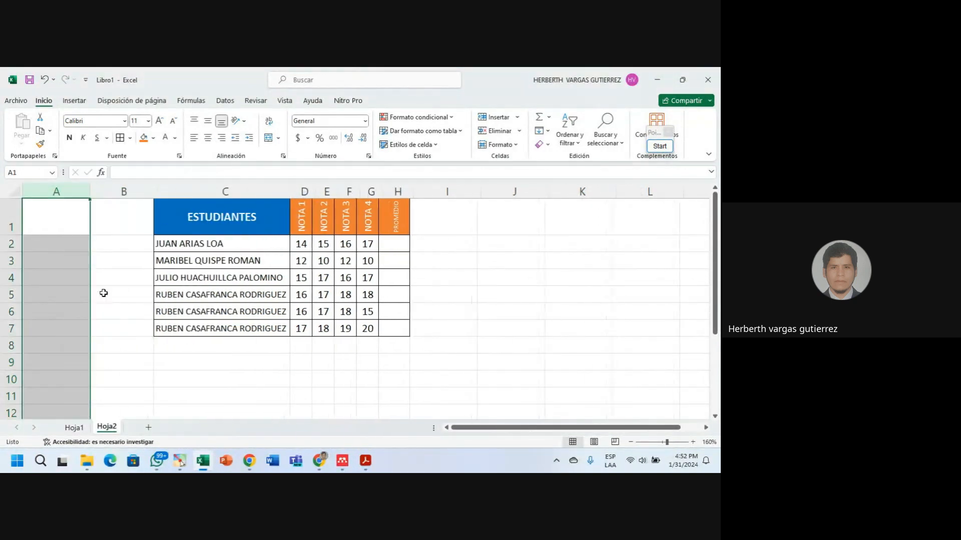
left_click(127, 277)
left_click(176, 358)
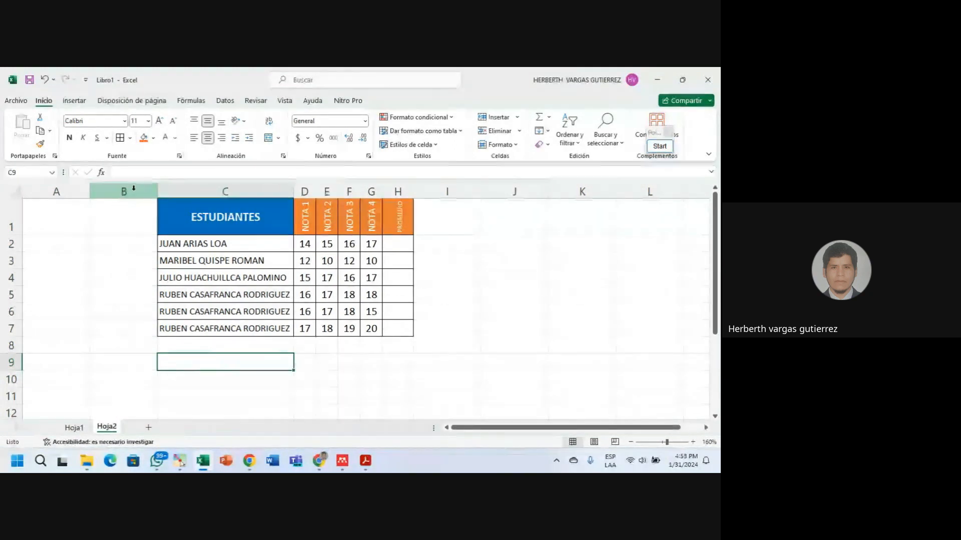
left_click_drag(134, 187, 62, 184)
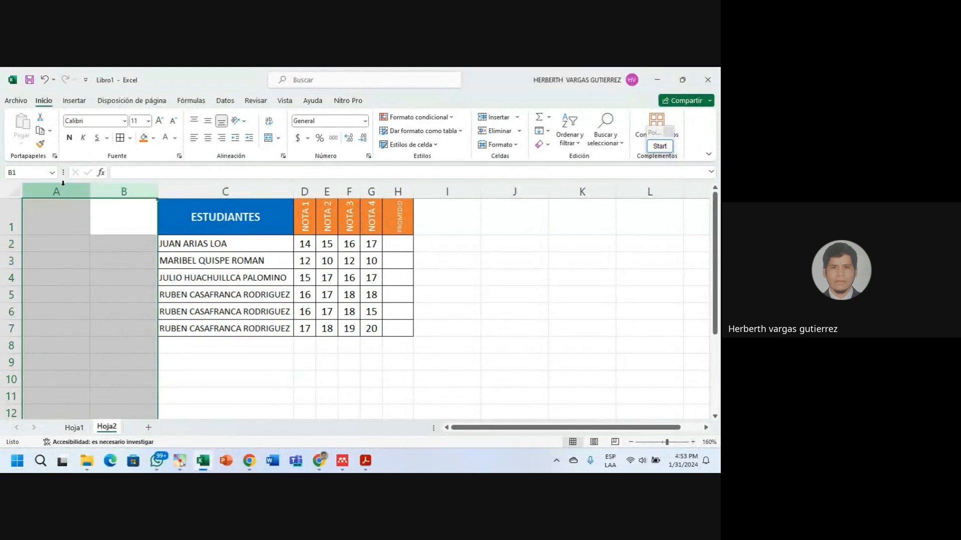
right_click(65, 190)
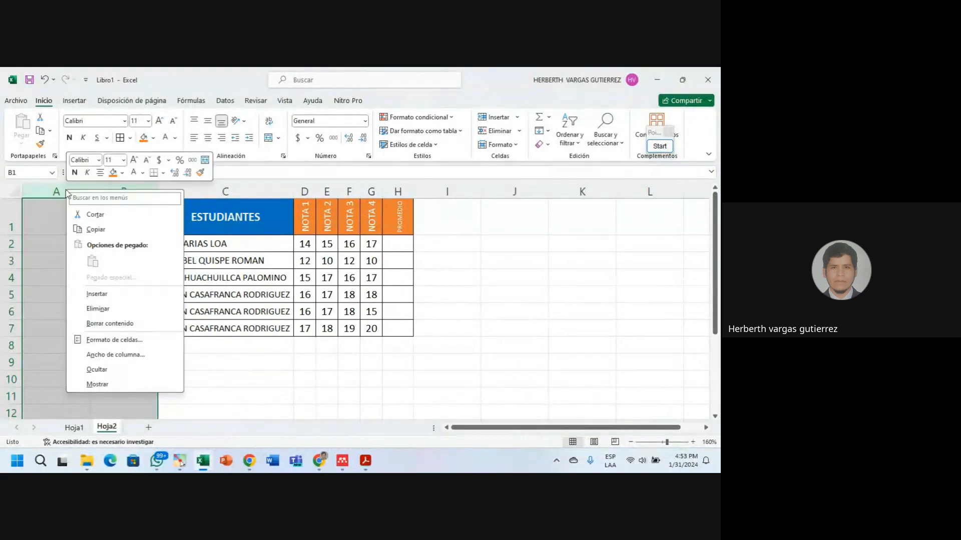
left_click(112, 295)
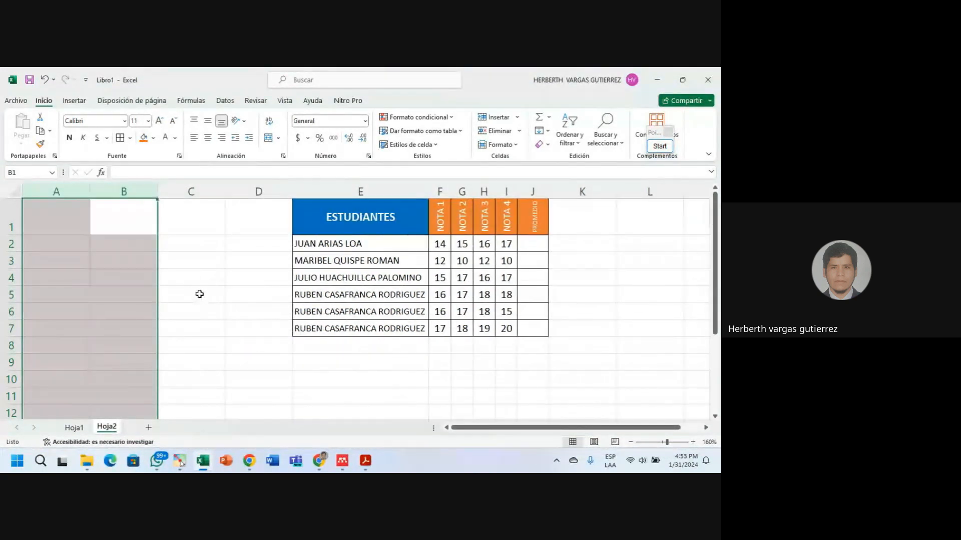
left_click(86, 220)
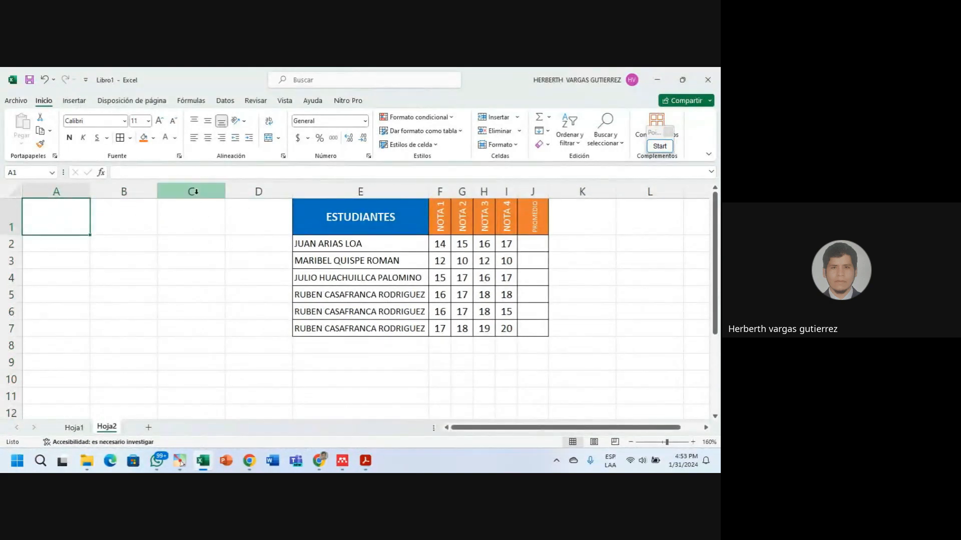
Delete the three extra empty columns A to C, leaving the table starting in column B.
left_click_drag(194, 190, 55, 183)
right_click(55, 186)
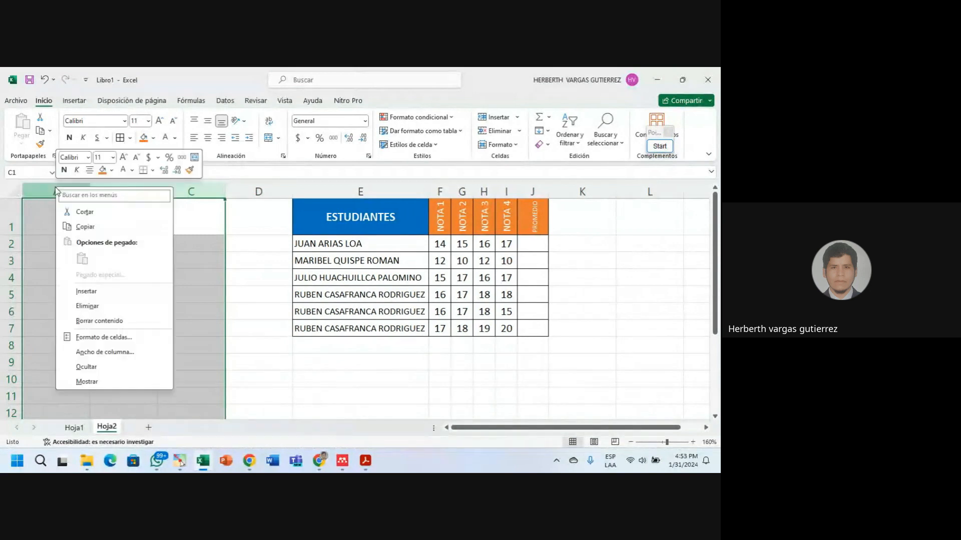
left_click(194, 199)
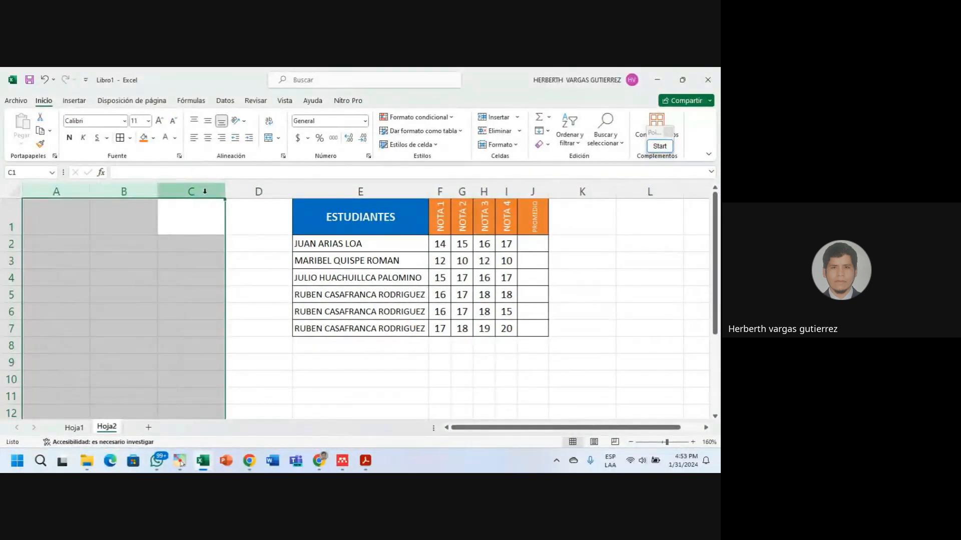
left_click_drag(205, 191, 56, 191)
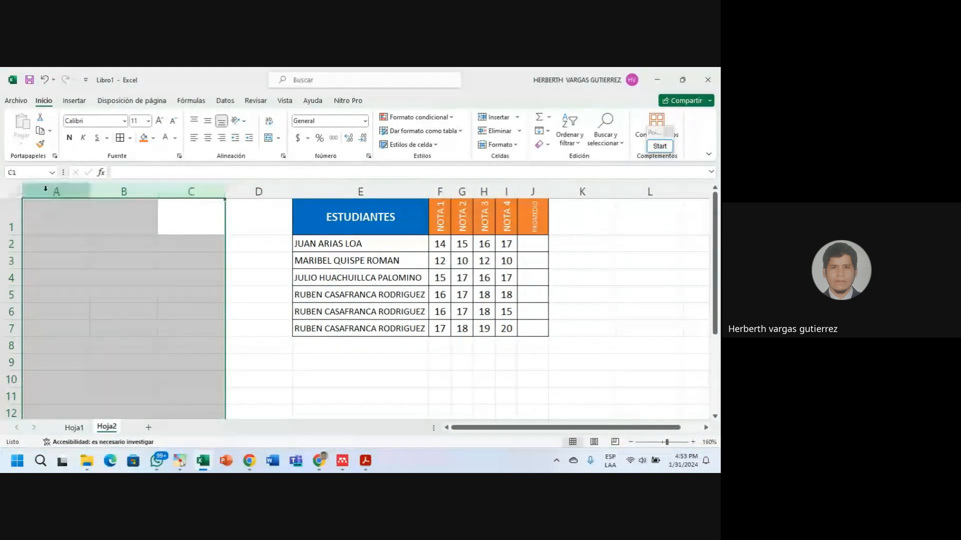
right_click(56, 191)
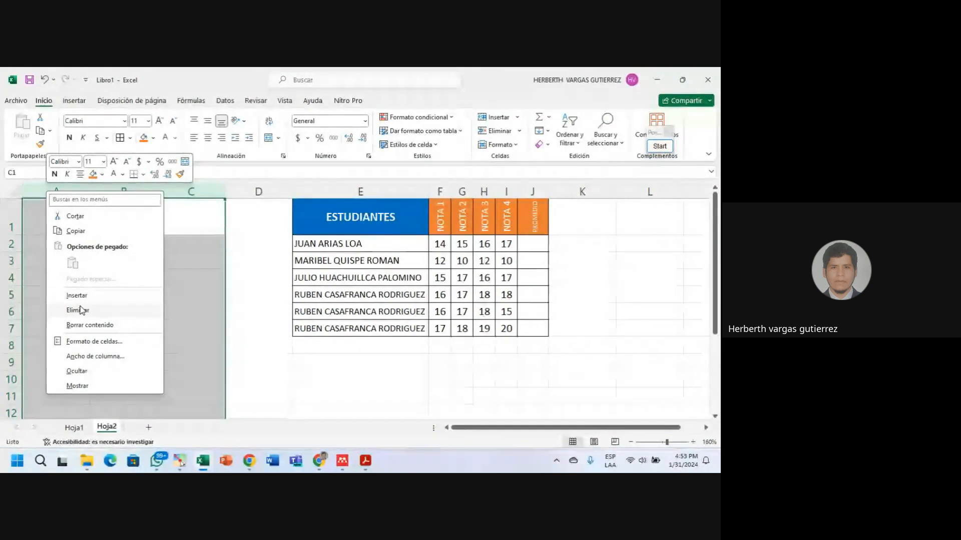
left_click(78, 310)
left_click(171, 376)
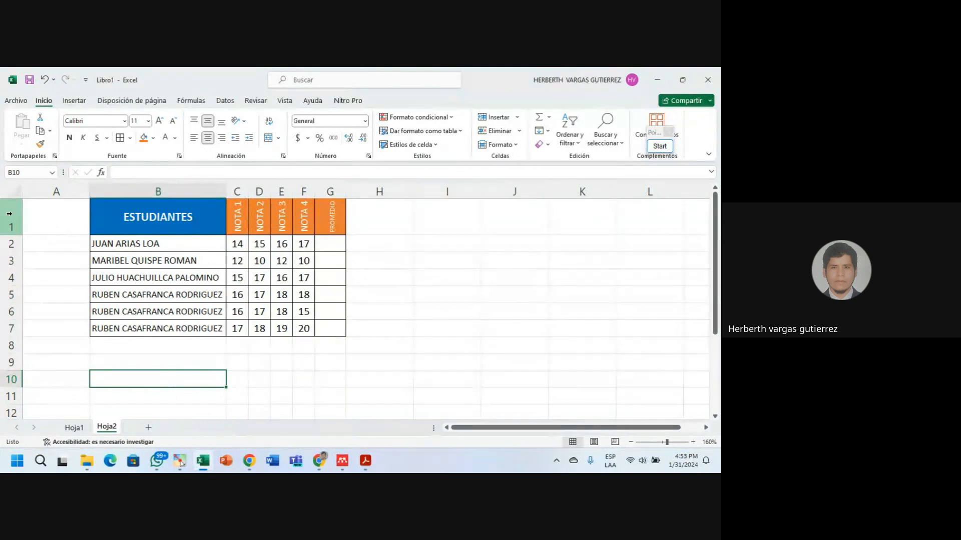
left_click(9, 214)
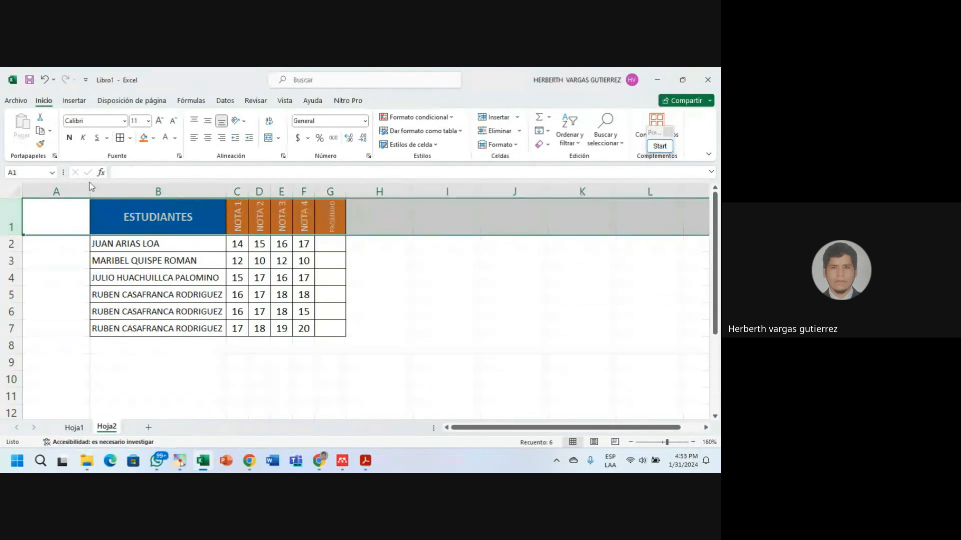
right_click(9, 215)
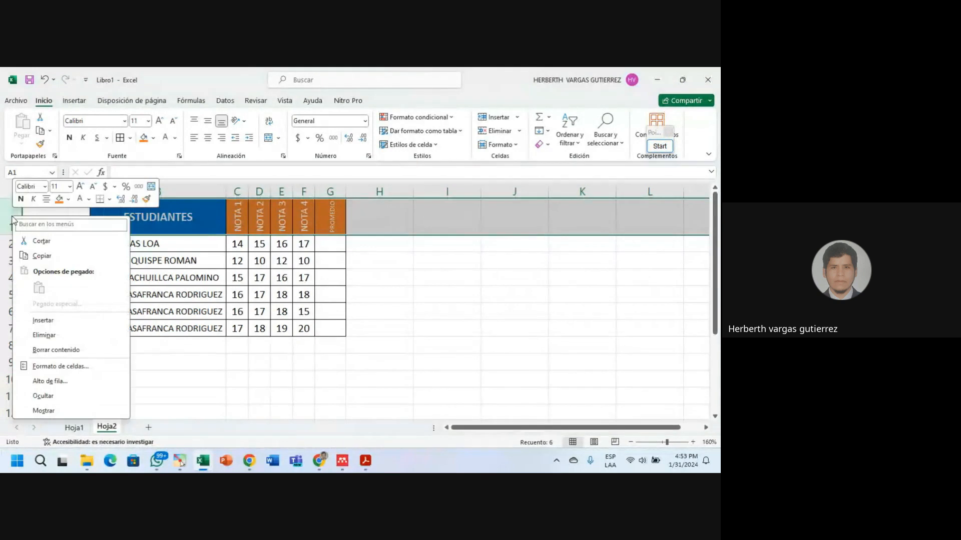
left_click(43, 321)
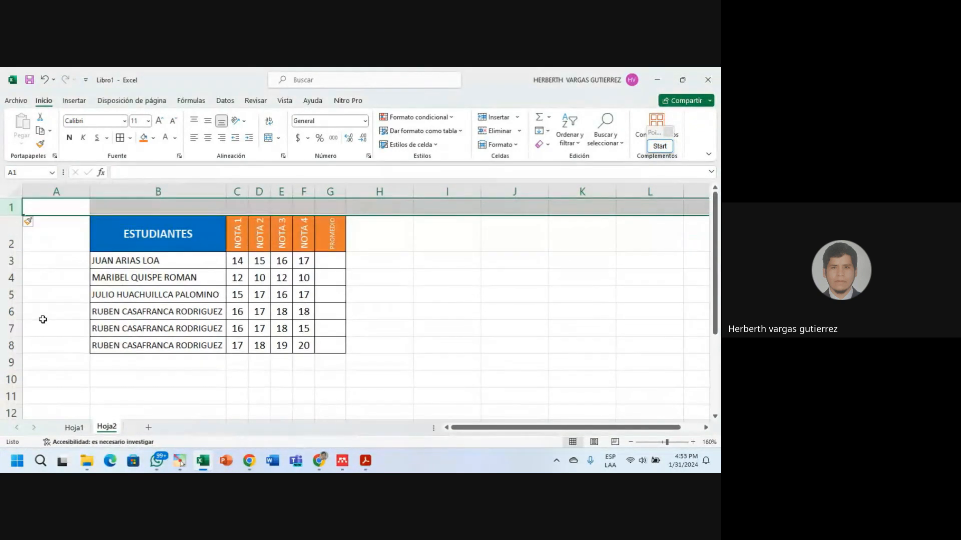
right_click(8, 230)
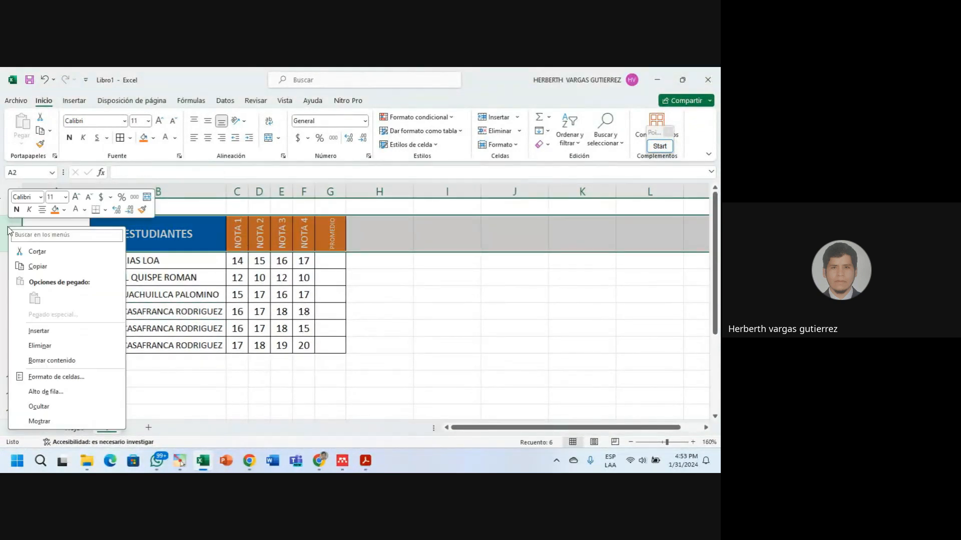
left_click(39, 331)
left_click_drag(10, 207, 7, 221)
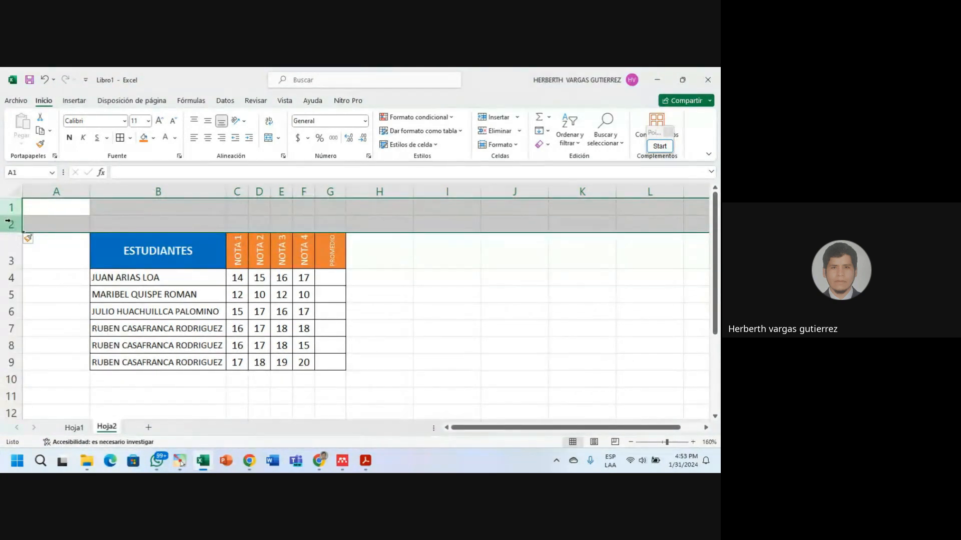
right_click(9, 227)
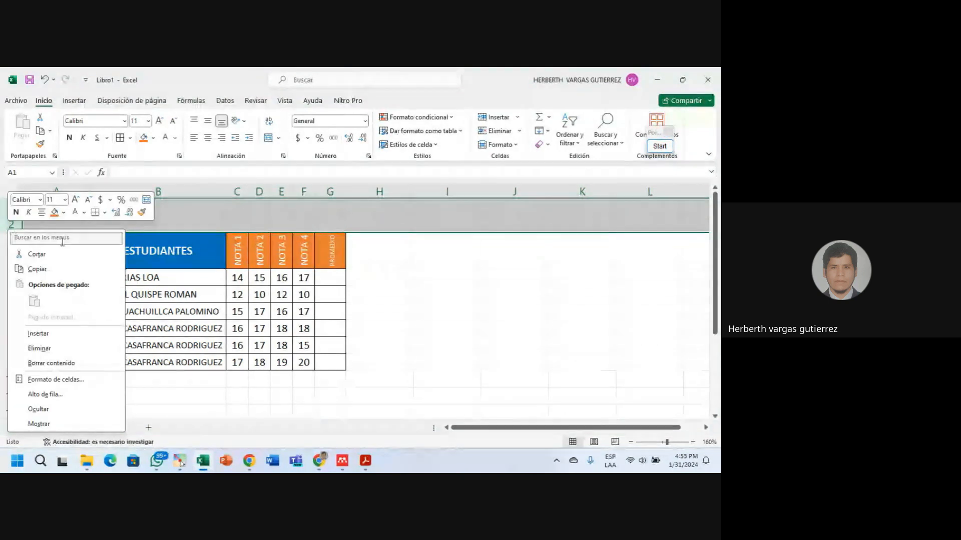
left_click(82, 330)
left_click(170, 243)
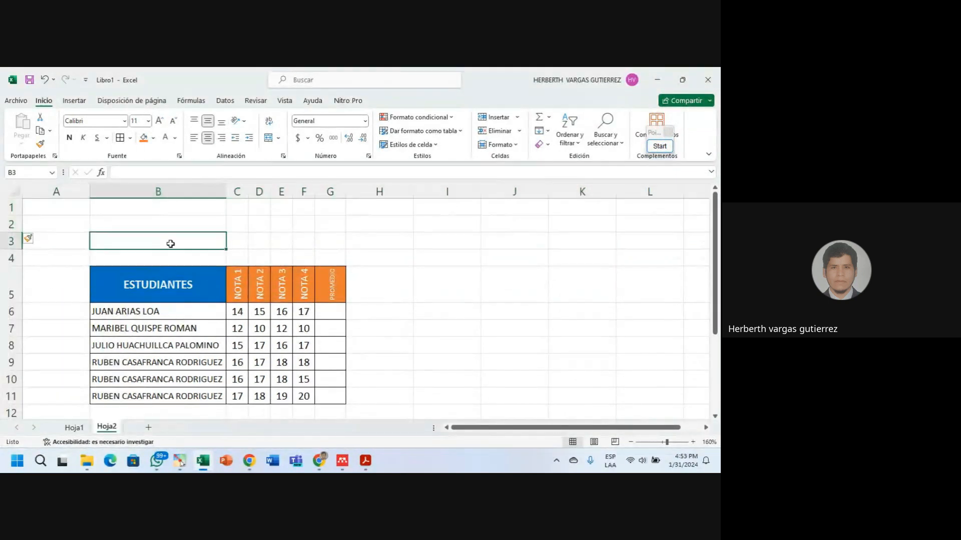
left_click(394, 323)
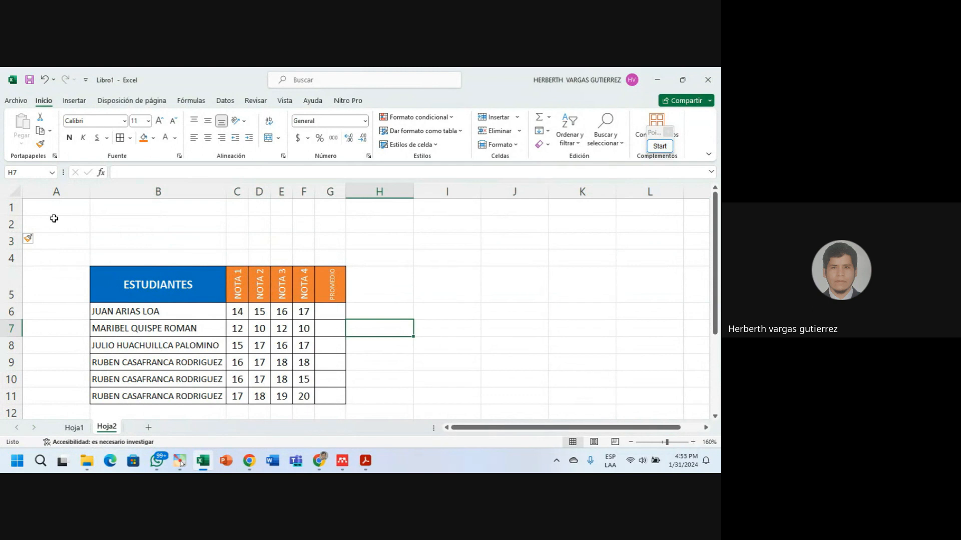
left_click_drag(11, 208, 7, 221)
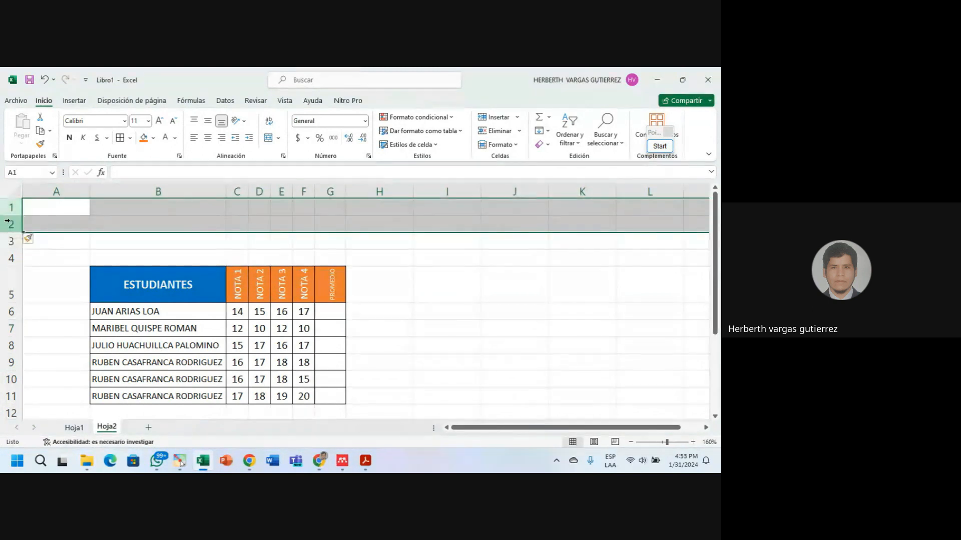
right_click(10, 225)
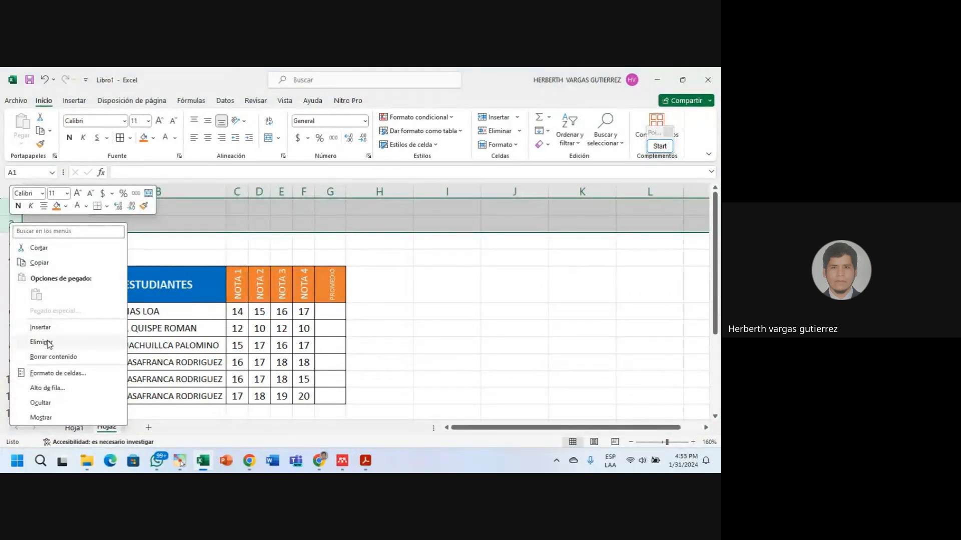
left_click(42, 342)
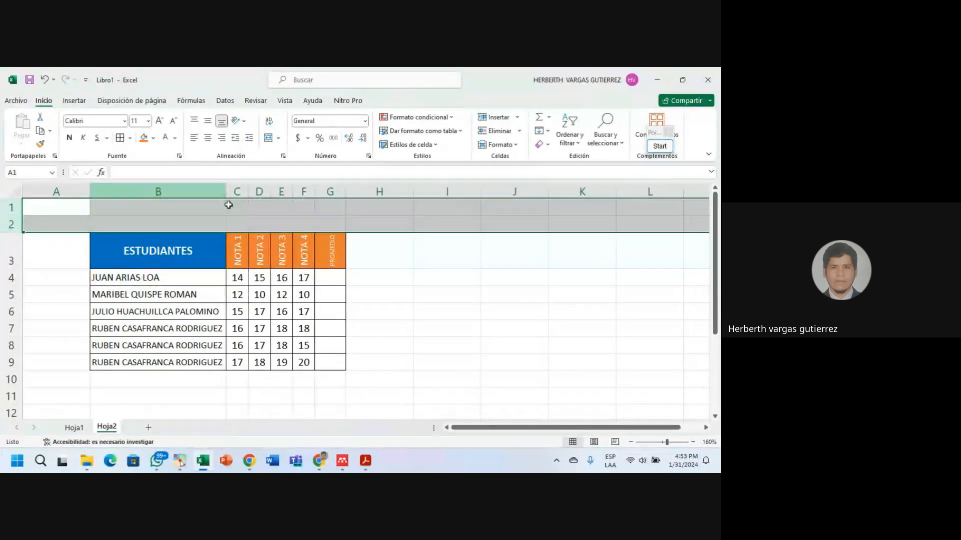
left_click(403, 247)
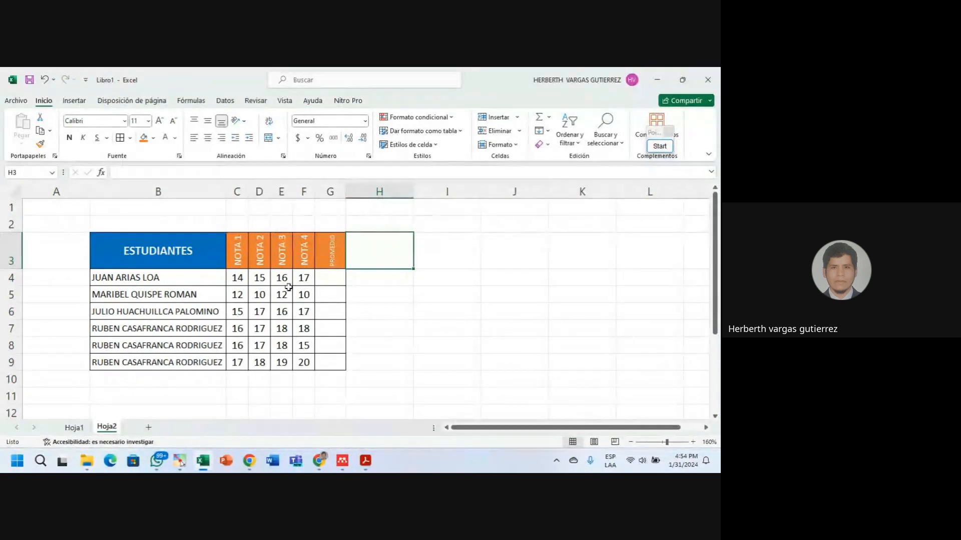
Insert a new empty column C before NOTA 1 and narrow it.
left_click(238, 248)
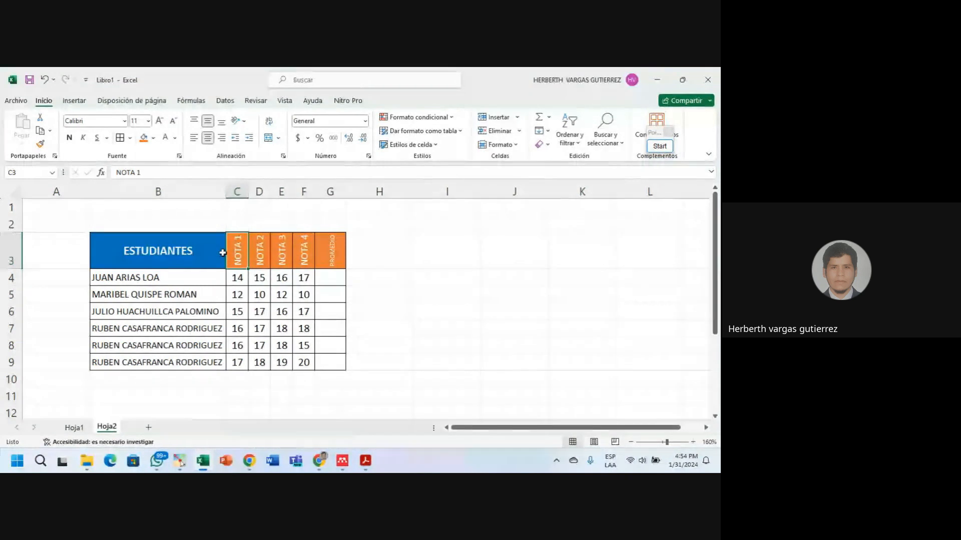
left_click(237, 190)
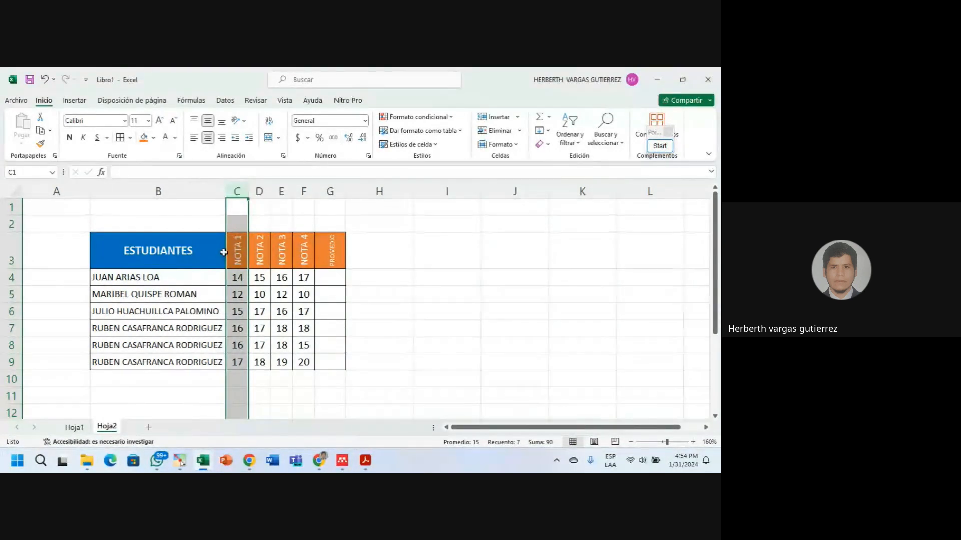
right_click(237, 192)
left_click(272, 299)
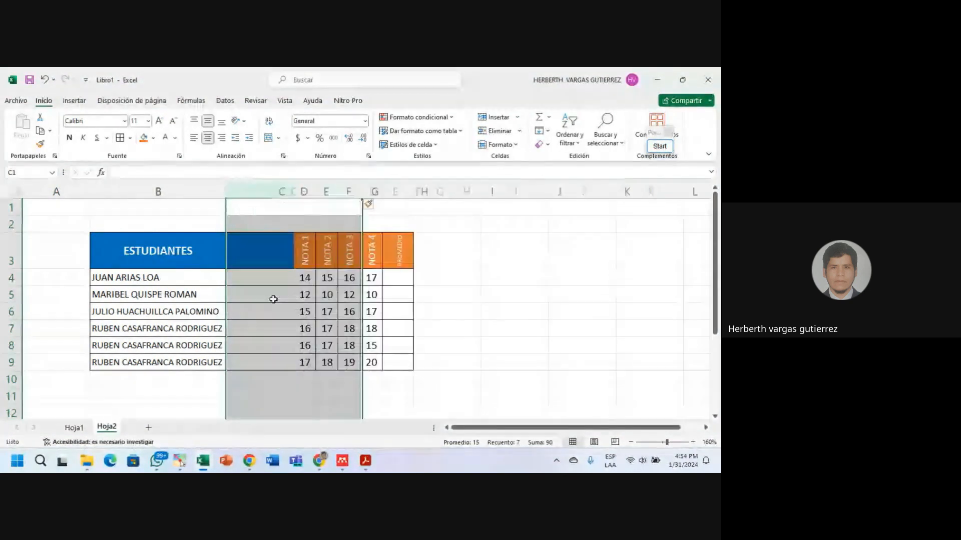
left_click(279, 275)
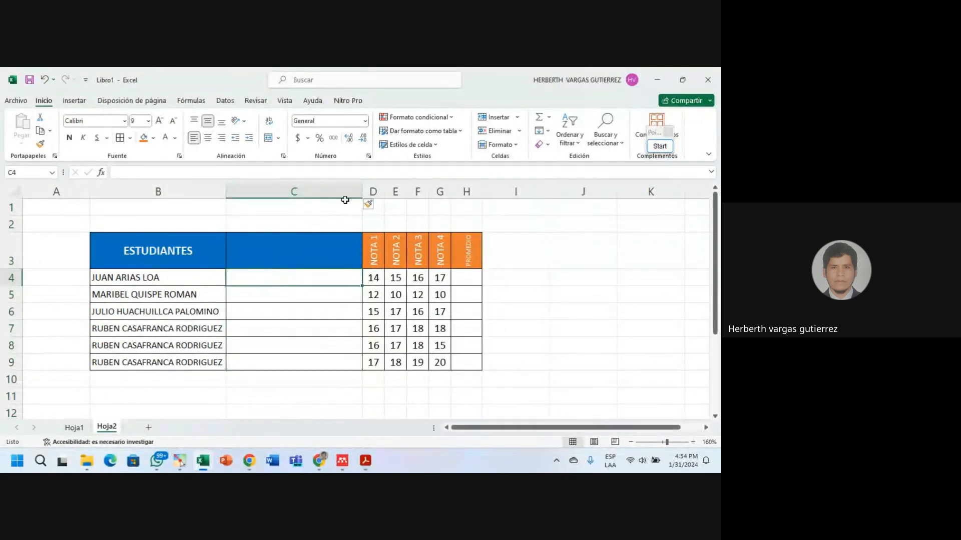
left_click_drag(361, 191, 293, 189)
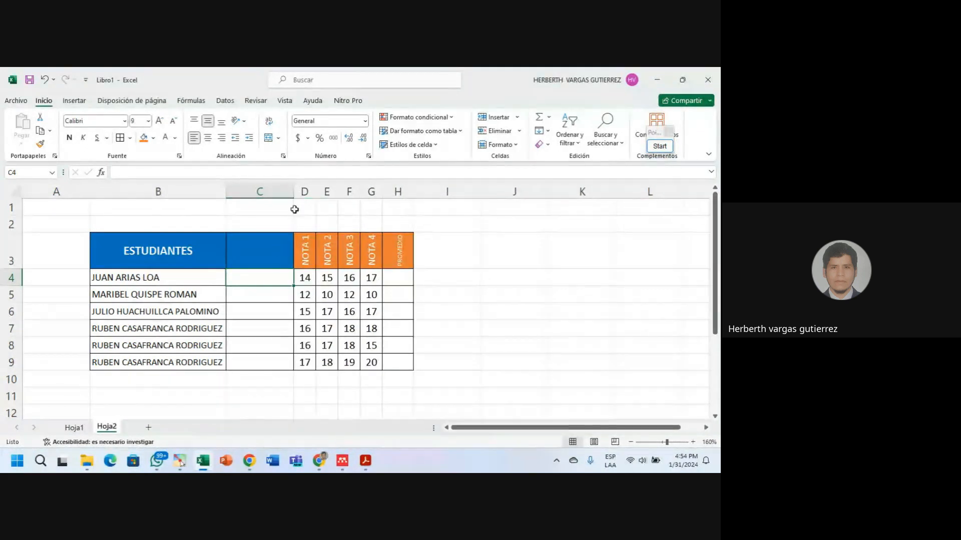
Enter 'DNI' as the new column's header and widen the column to fit.
left_click(253, 252)
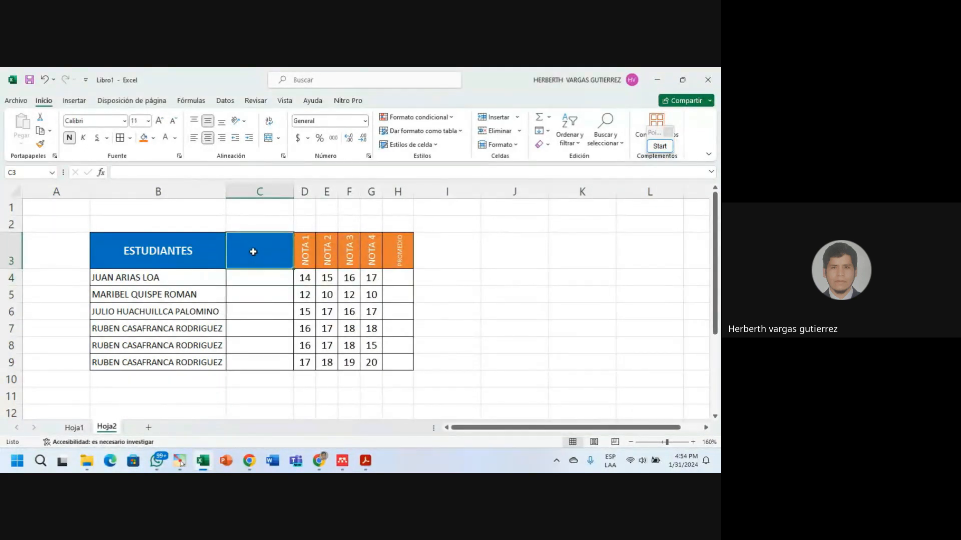
type("DNI")
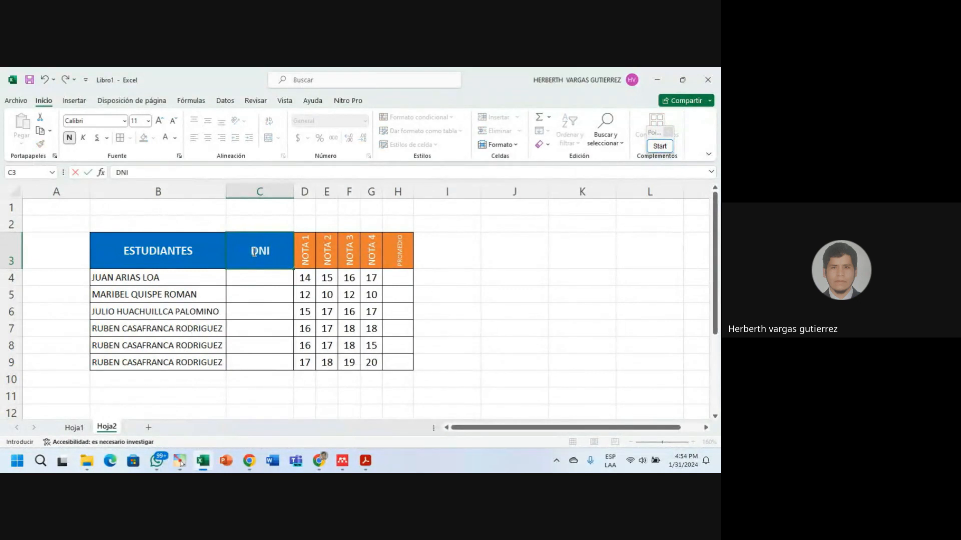
double_click(294, 192)
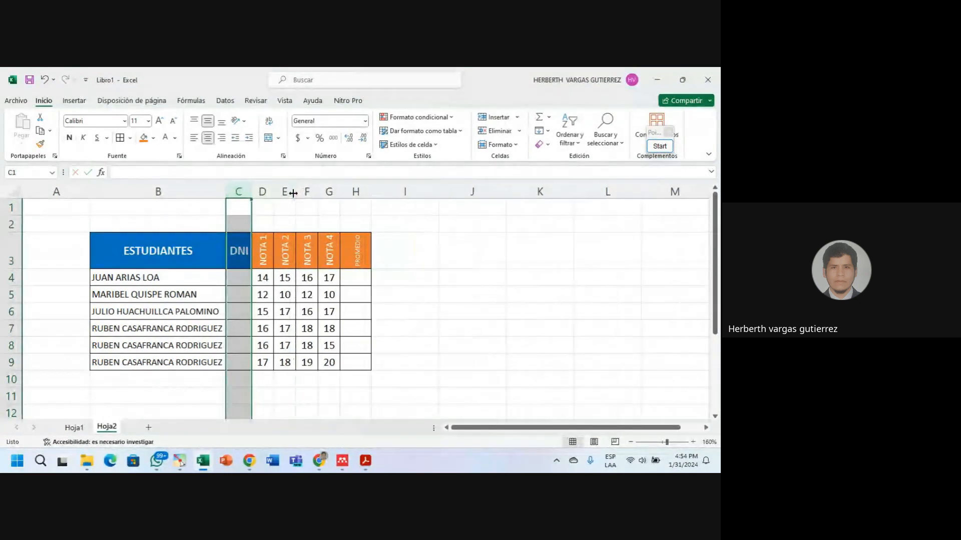
left_click_drag(249, 194, 279, 197)
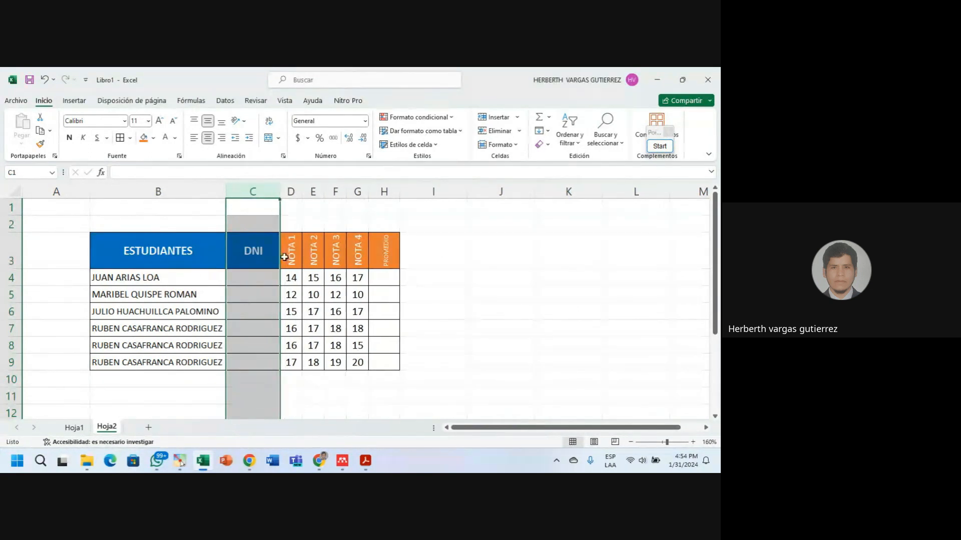
Copy the NOTA 1 column's format onto the DNI column, then undo it.
left_click(313, 328)
left_click(253, 299)
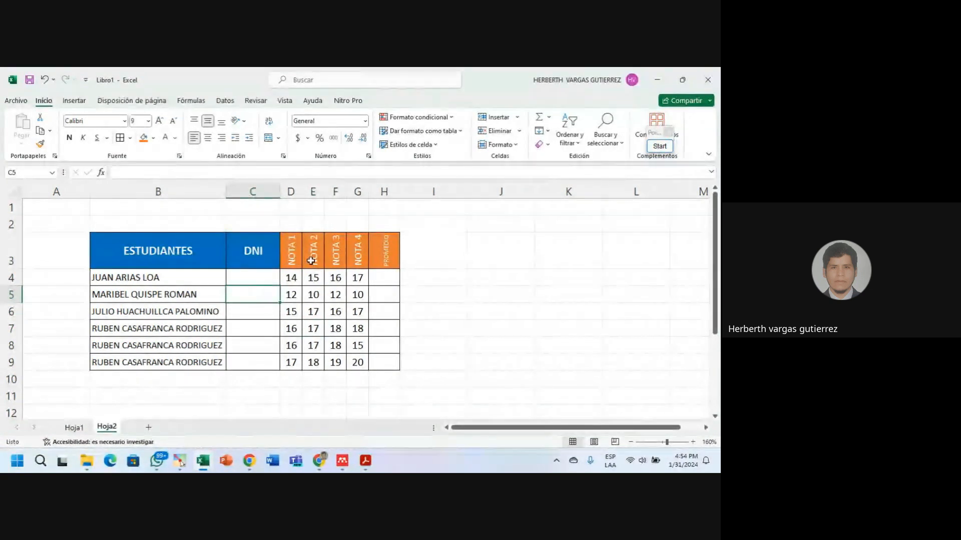
left_click(293, 248)
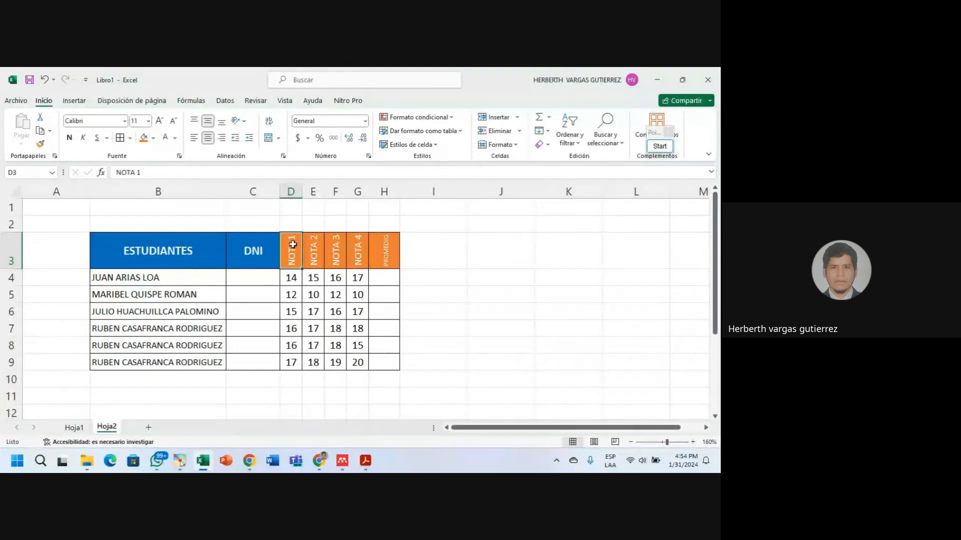
left_click_drag(293, 244, 299, 364)
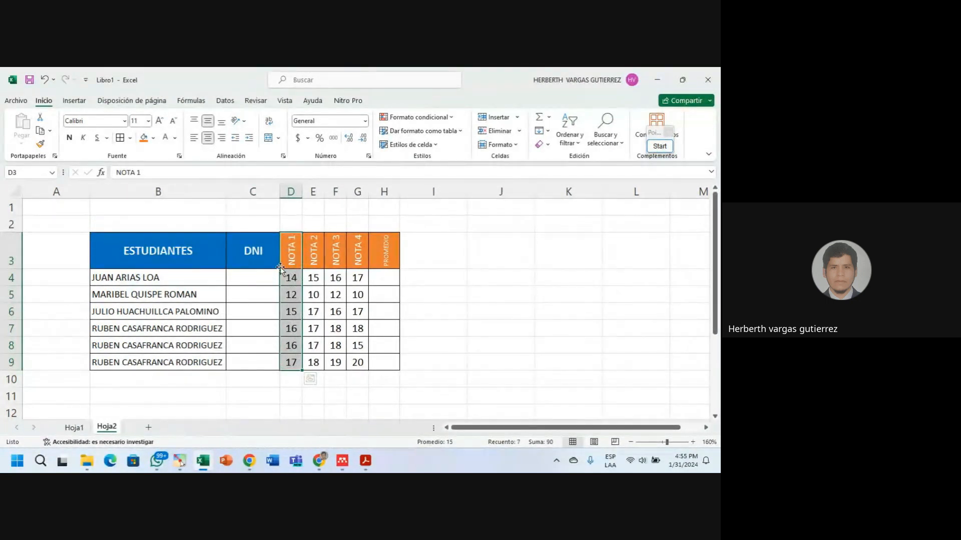
left_click(294, 240)
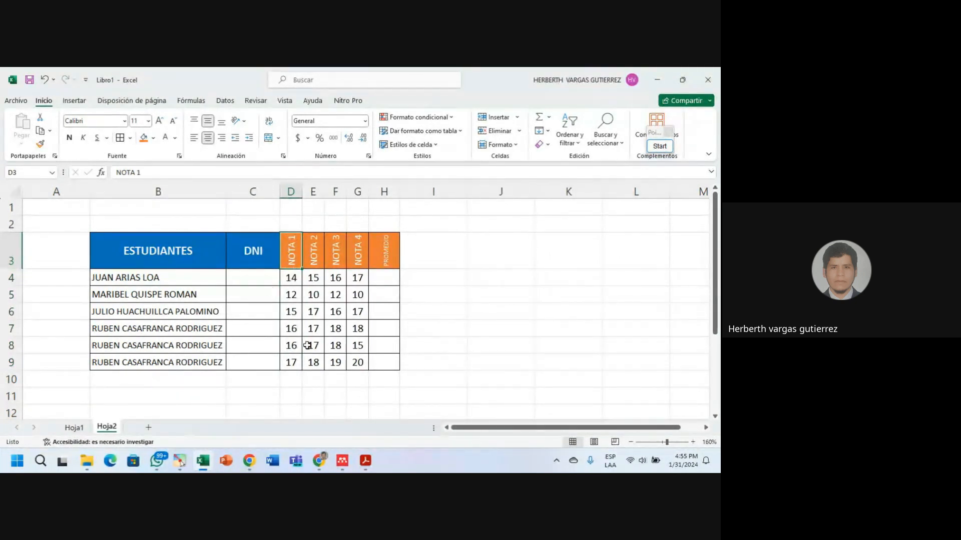
left_click(248, 255)
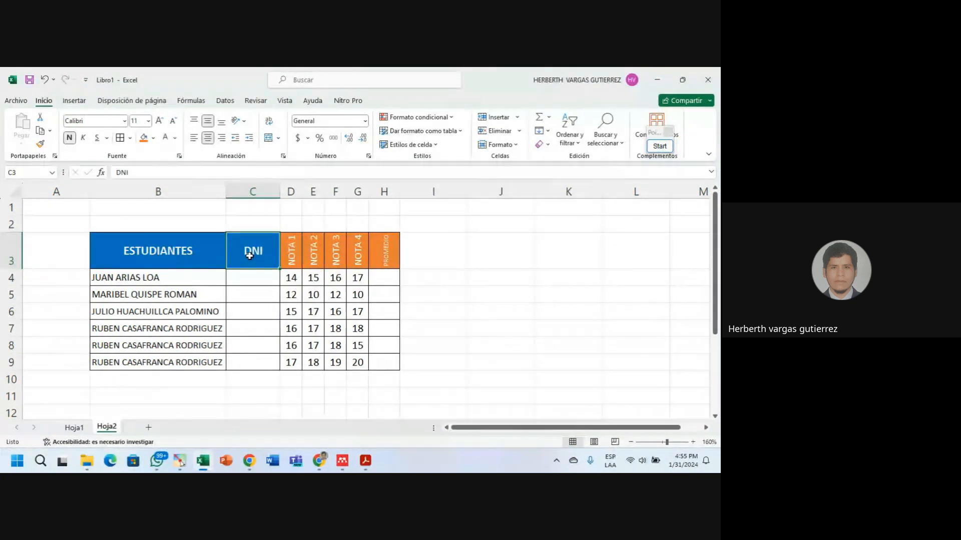
left_click(292, 190)
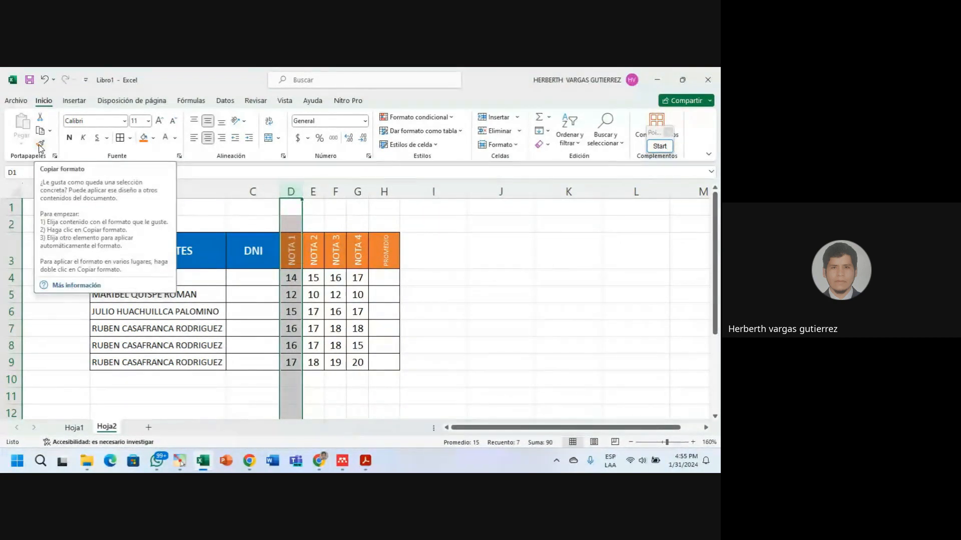
left_click(40, 146)
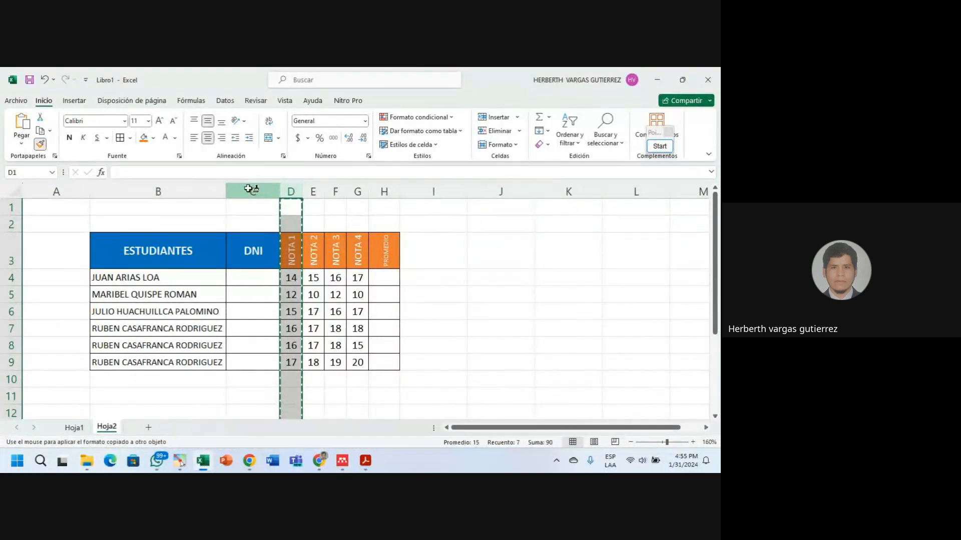
left_click(255, 191)
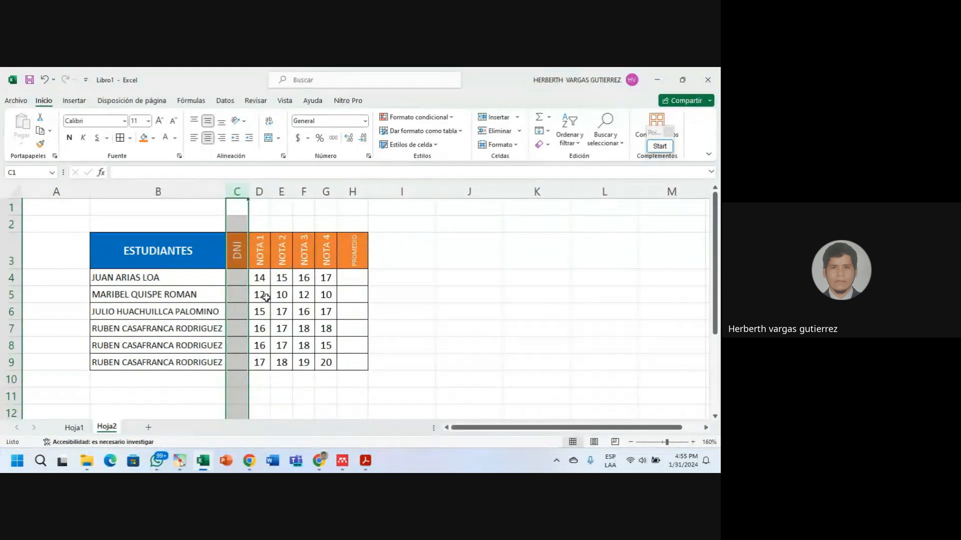
key("ctrl+z")
Reapply the orange rotated NOTA style to DNI, undo it, and switch to the Google Meet call.
left_click(291, 192)
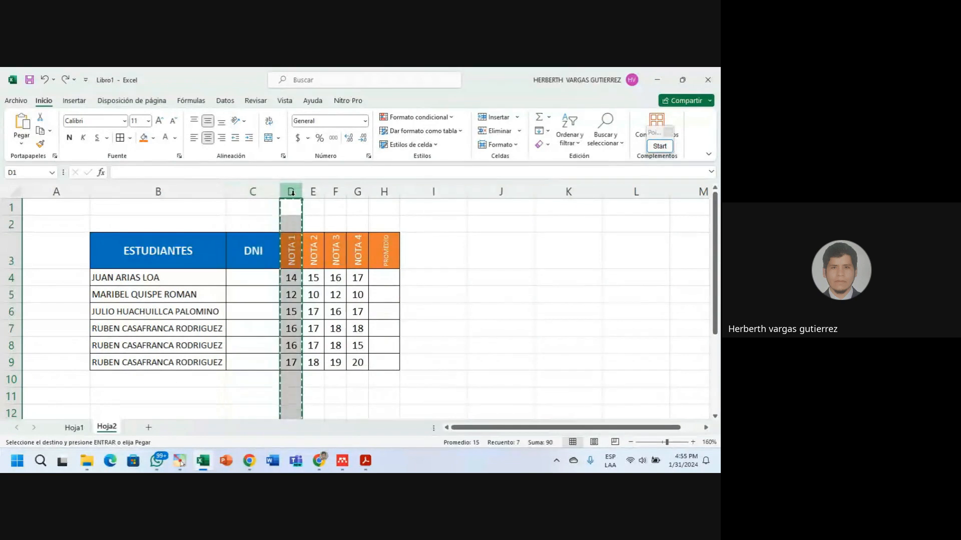
left_click(41, 144)
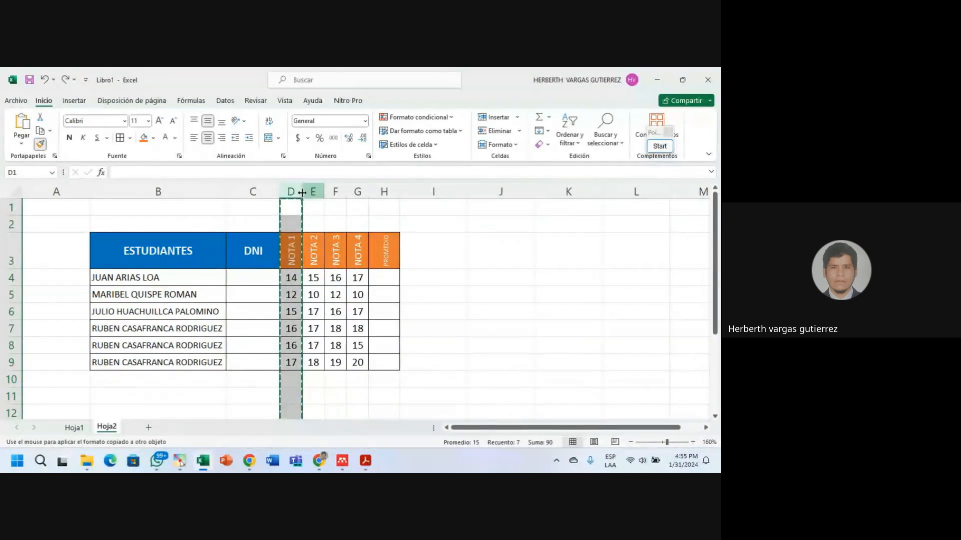
left_click(258, 190)
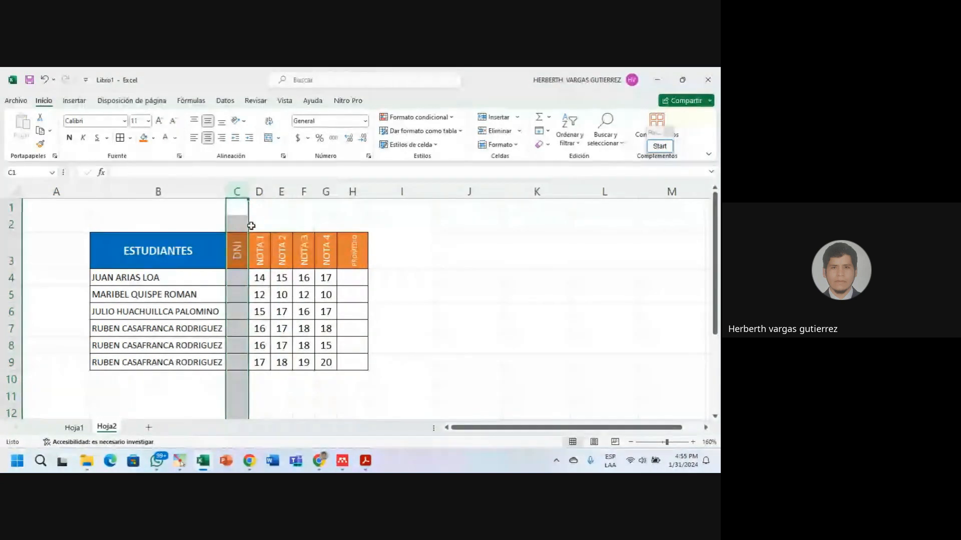
left_click(272, 252)
left_click(285, 254)
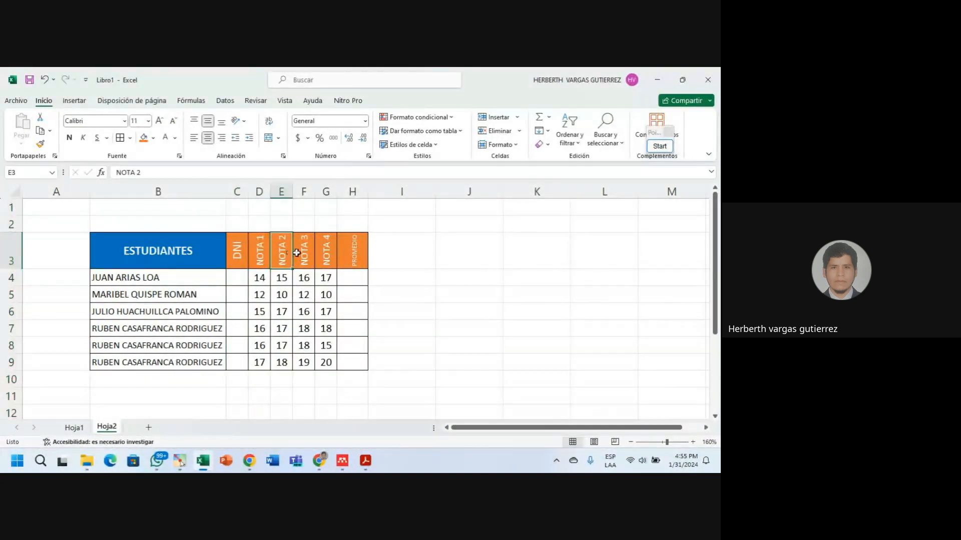
left_click(304, 252)
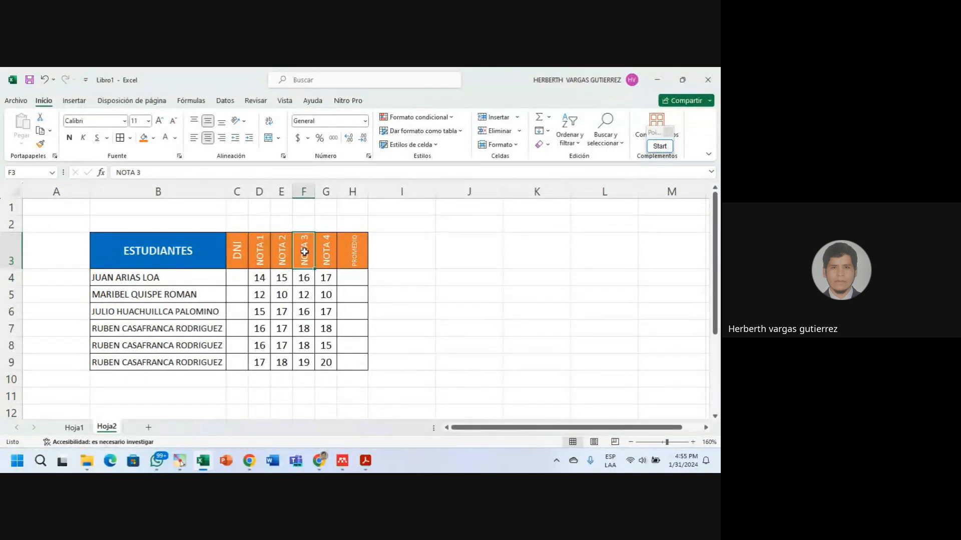
key("ctrl+z")
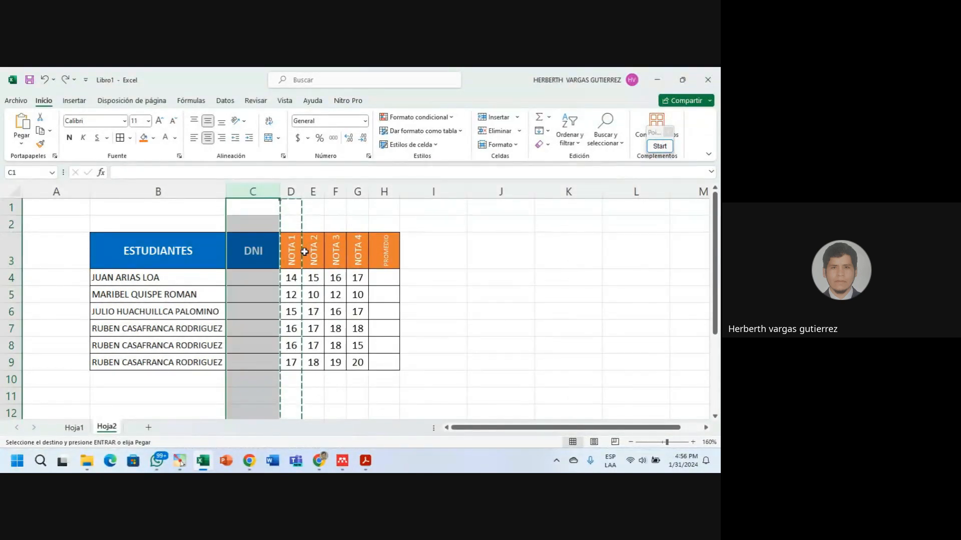
mouse_move(317, 461)
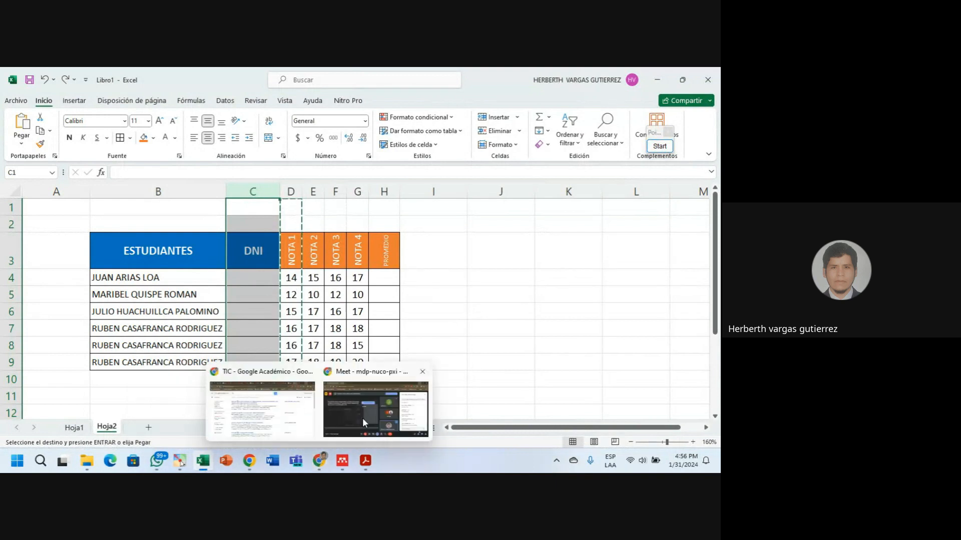
left_click(363, 423)
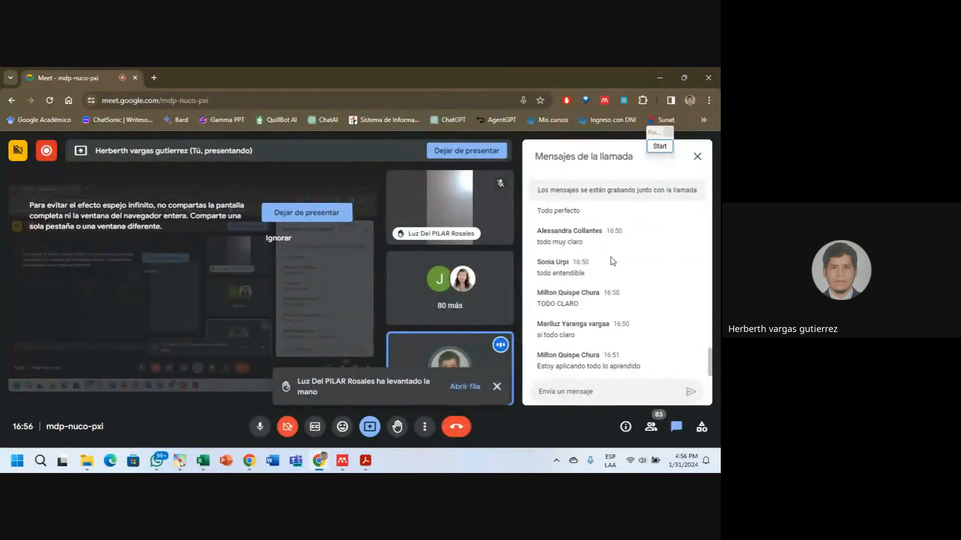
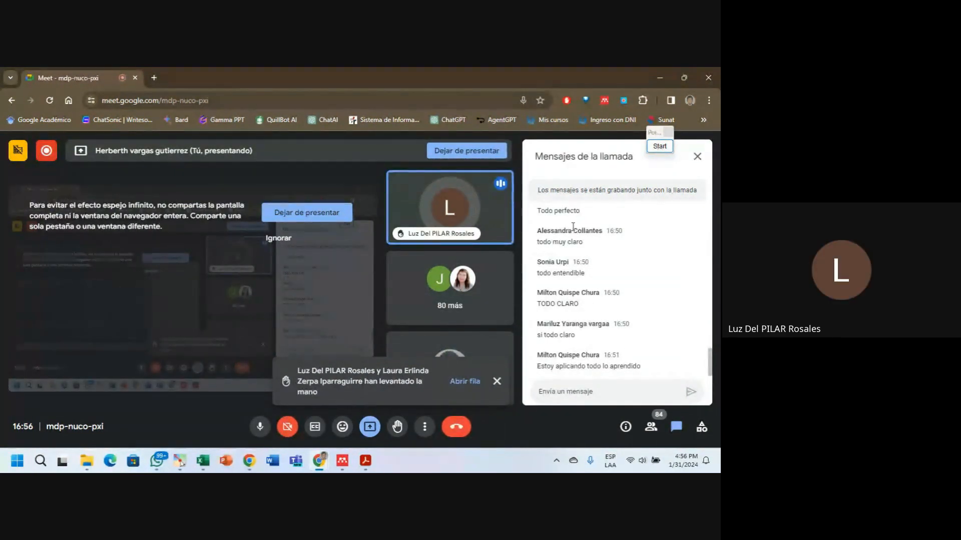
Minimize the Google Meet window to bring the Excel workbook back into view.
left_click(658, 80)
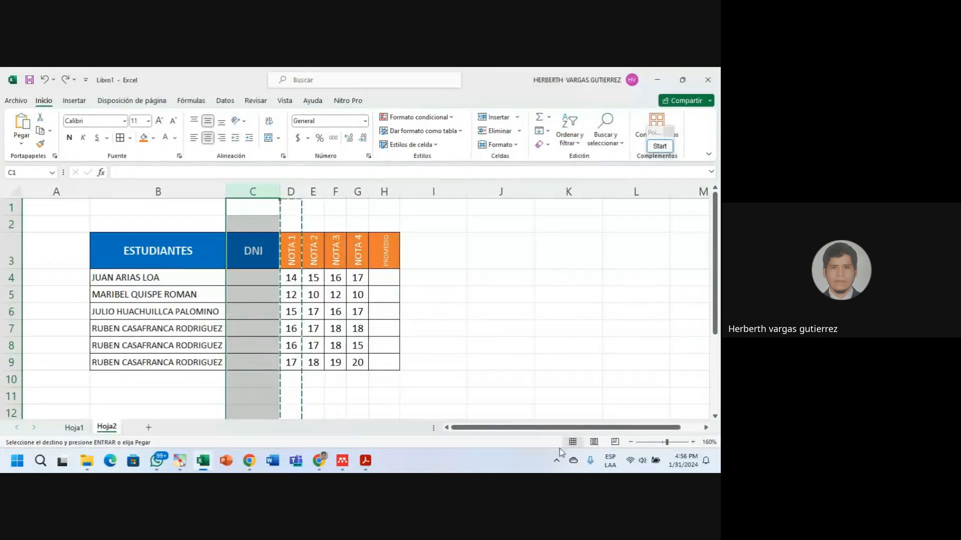
Cancel the pending copy and delete column C (DNI) from the Hoja2 grades table.
key("Escape")
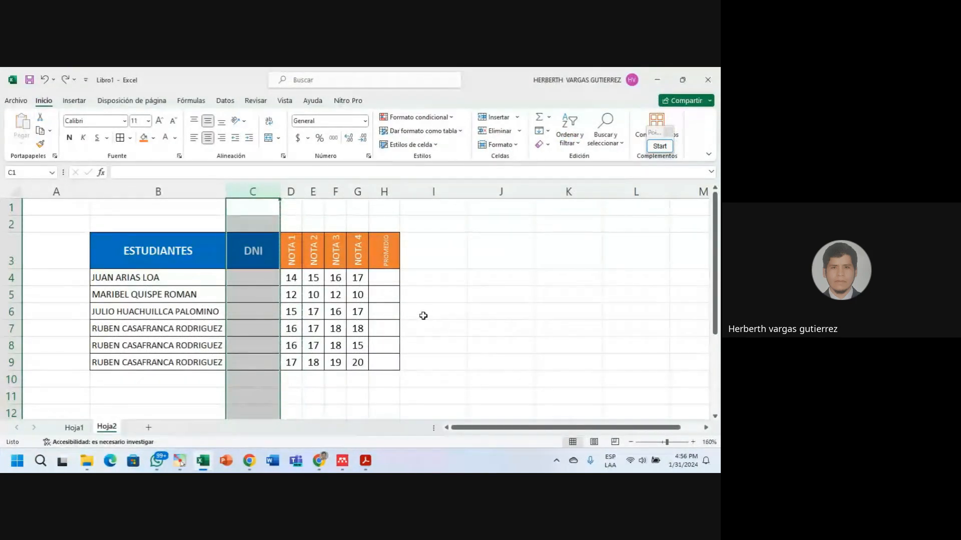
left_click(434, 315)
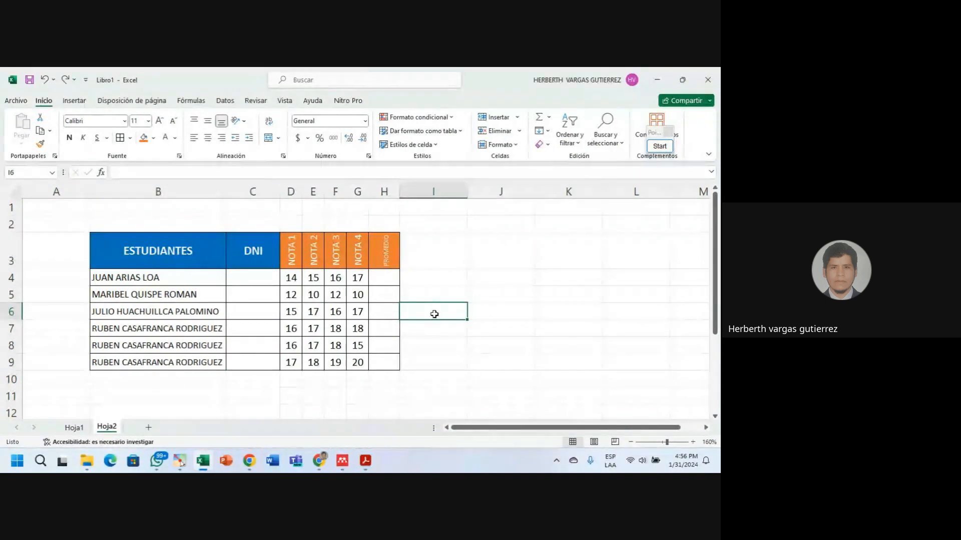
right_click(255, 192)
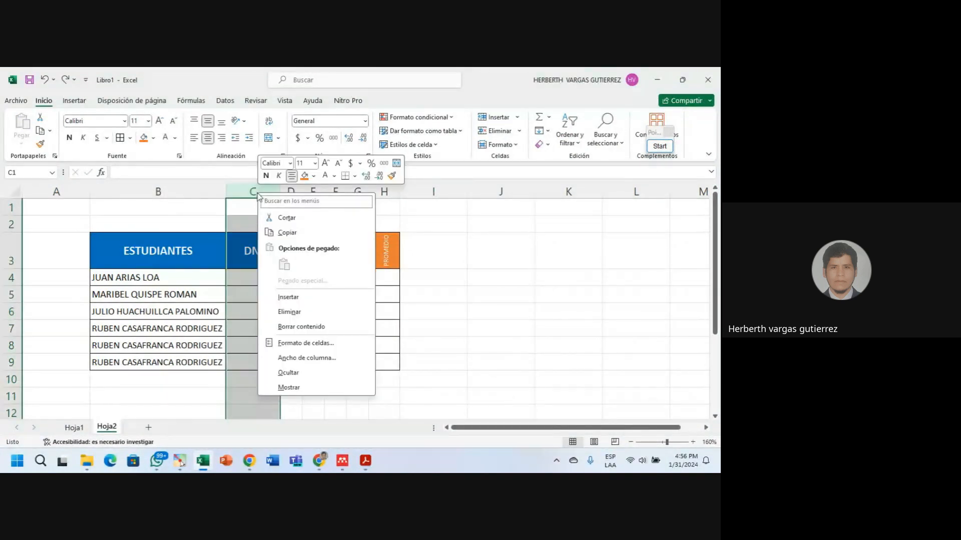
left_click(291, 312)
left_click(395, 329)
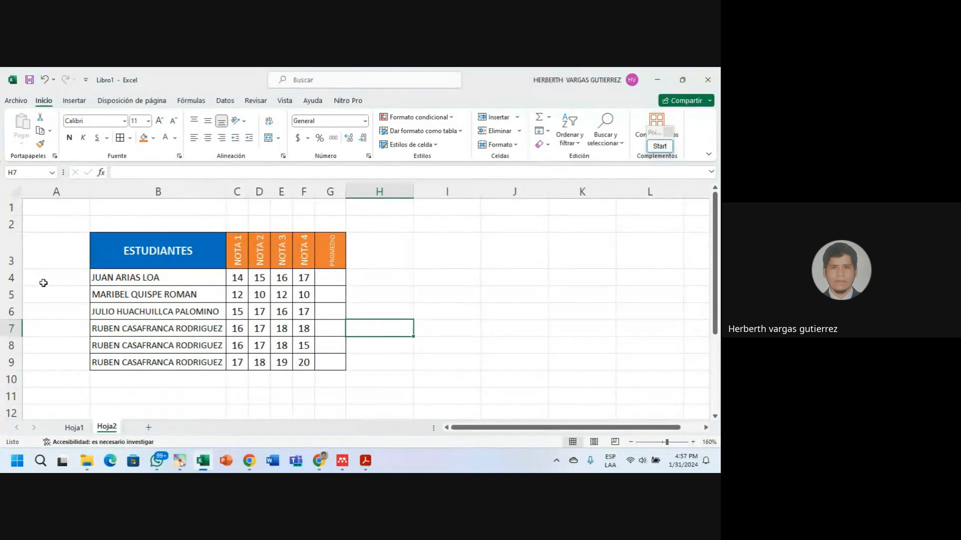
Delete the empty column A to the left of the table.
left_click(58, 191)
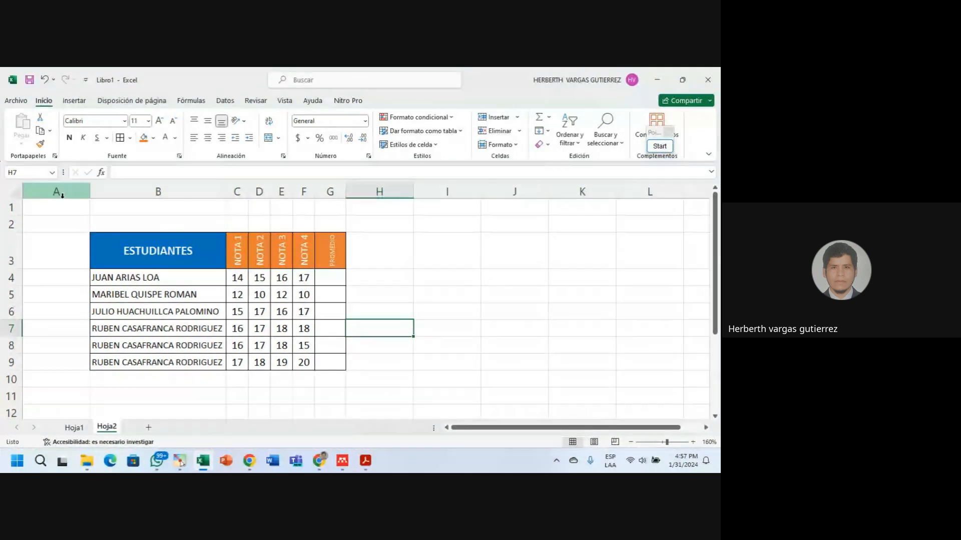
right_click(60, 191)
left_click(92, 310)
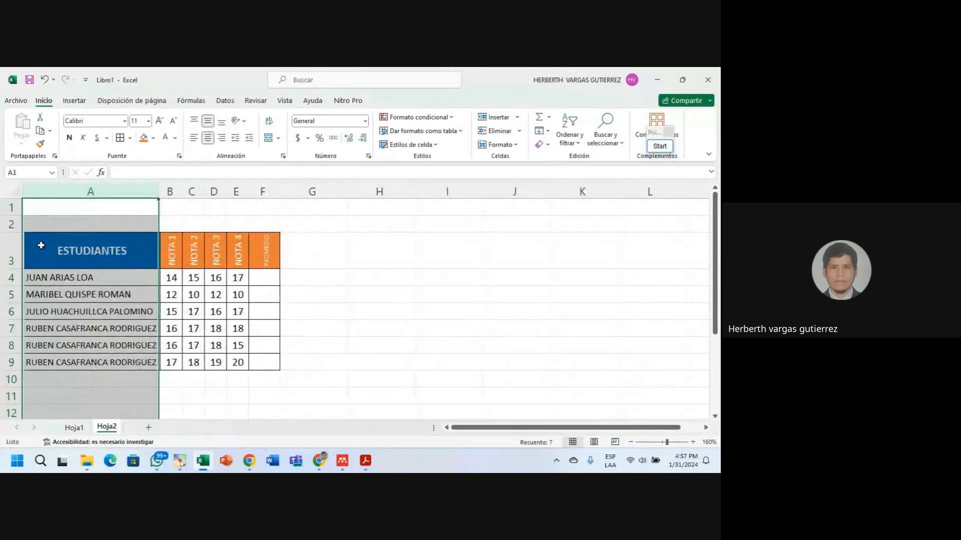
Delete the empty rows 1 and 2 above the table, then select columns A and B.
left_click(13, 222)
left_click_drag(12, 222, 13, 207)
right_click(12, 207)
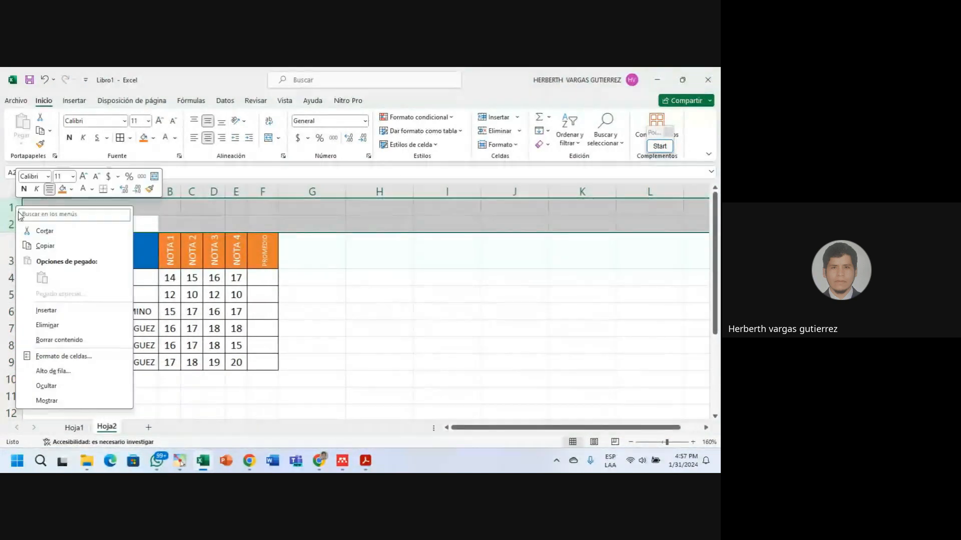
left_click(50, 326)
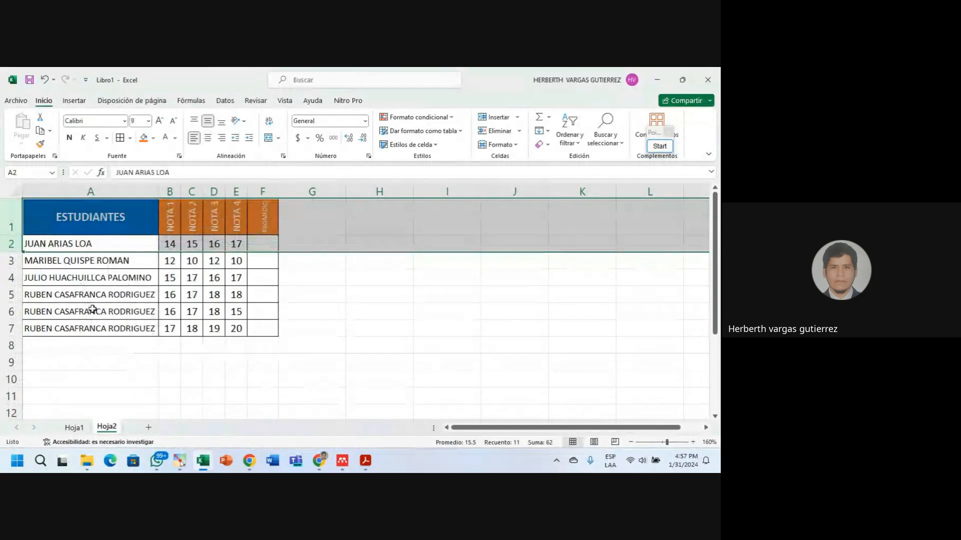
left_click(89, 360)
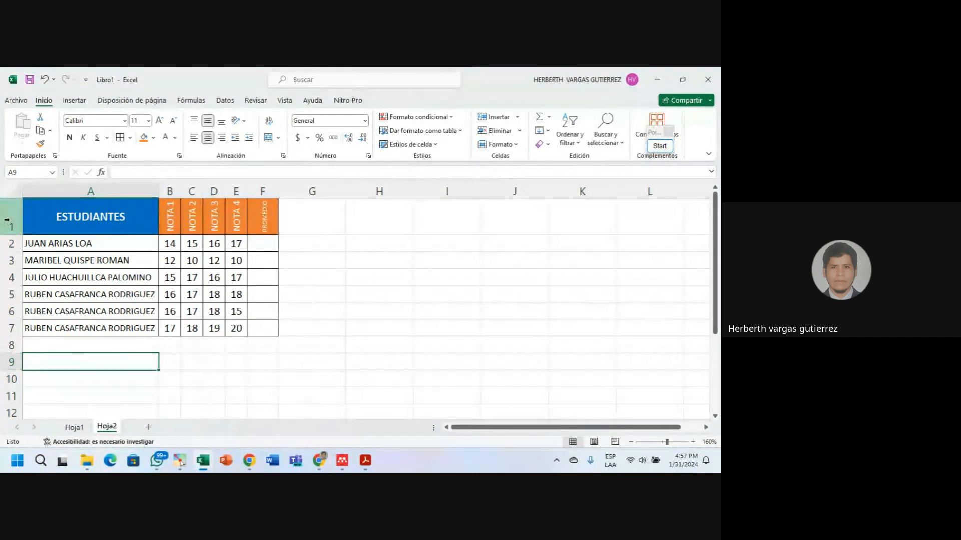
left_click_drag(170, 191, 136, 190)
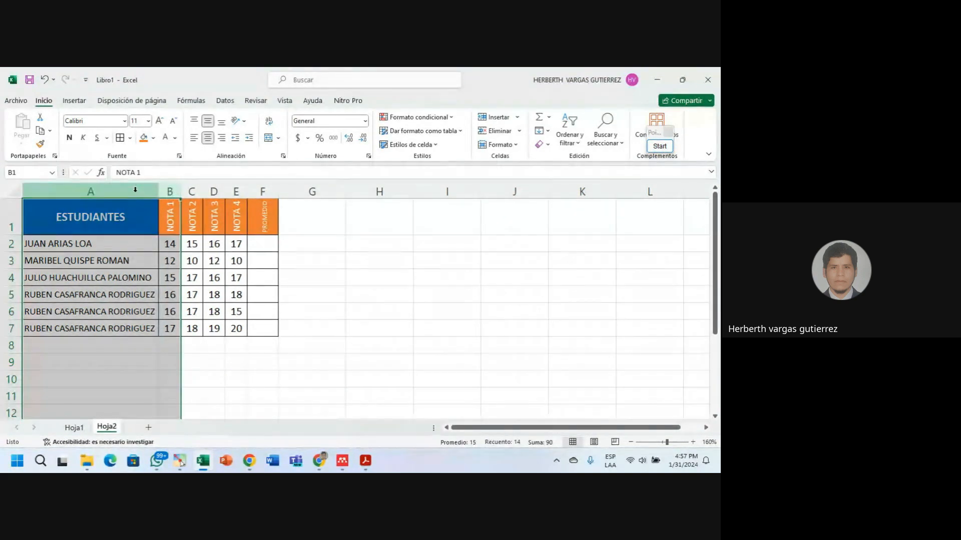
Insert two blank columns before the student table.
right_click(135, 190)
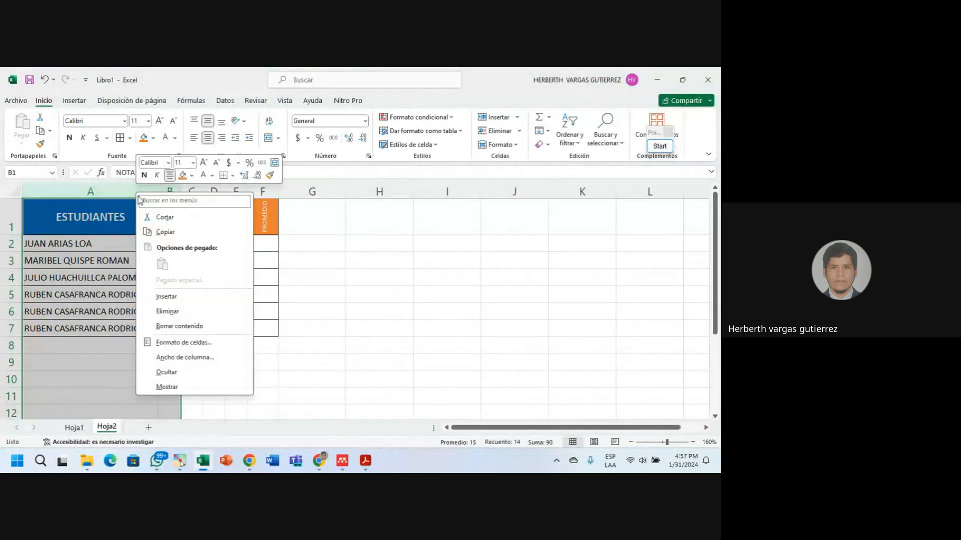
left_click(166, 296)
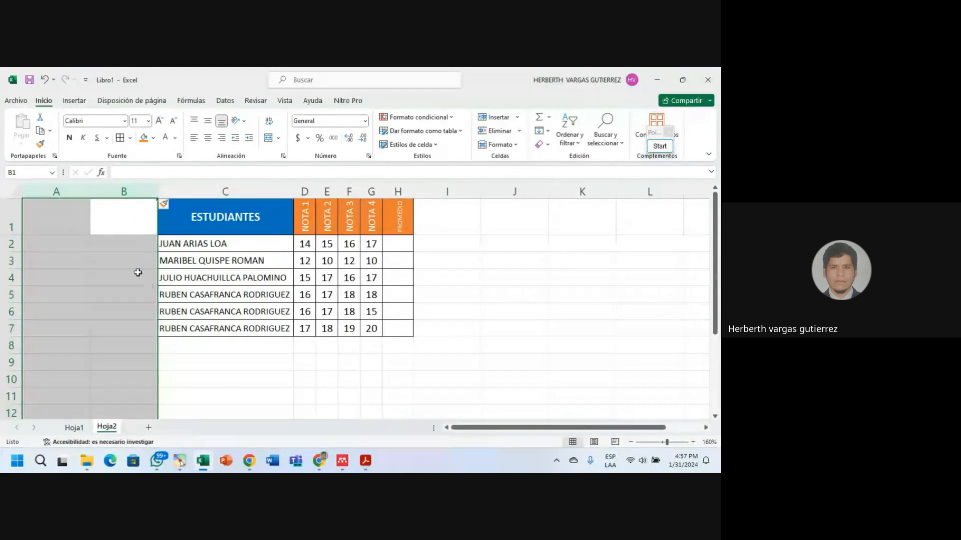
left_click_drag(67, 245, 66, 259)
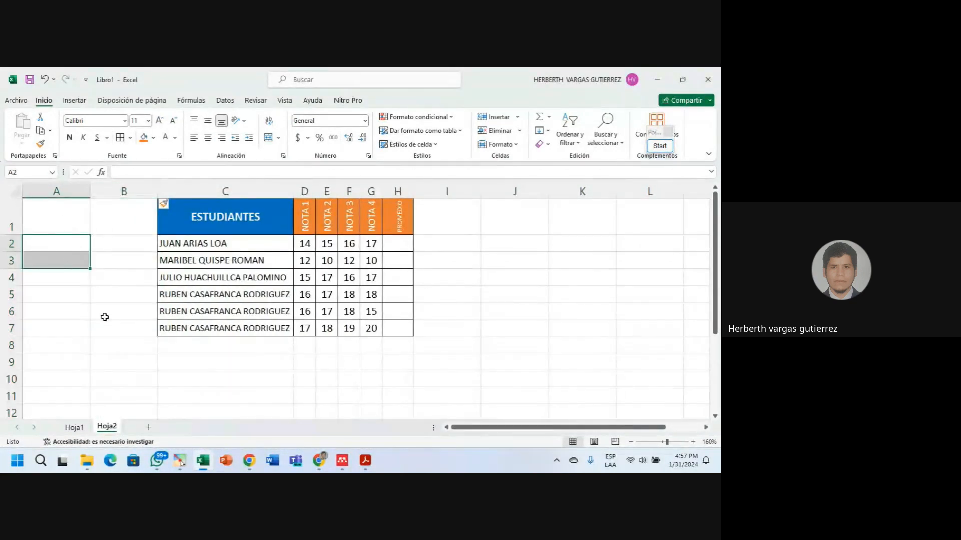
left_click_drag(123, 278, 124, 308)
left_click(119, 249)
left_click_drag(56, 261, 66, 310)
left_click(133, 310)
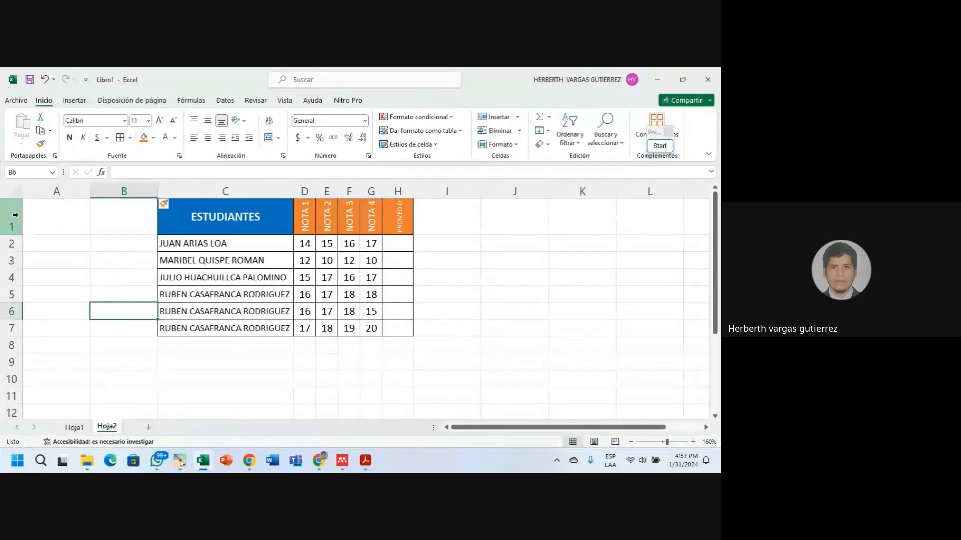
Insert three blank rows above the table so the ESTUDIANTES header lands in row 4.
left_click(12, 231)
left_click_drag(12, 232, 15, 258)
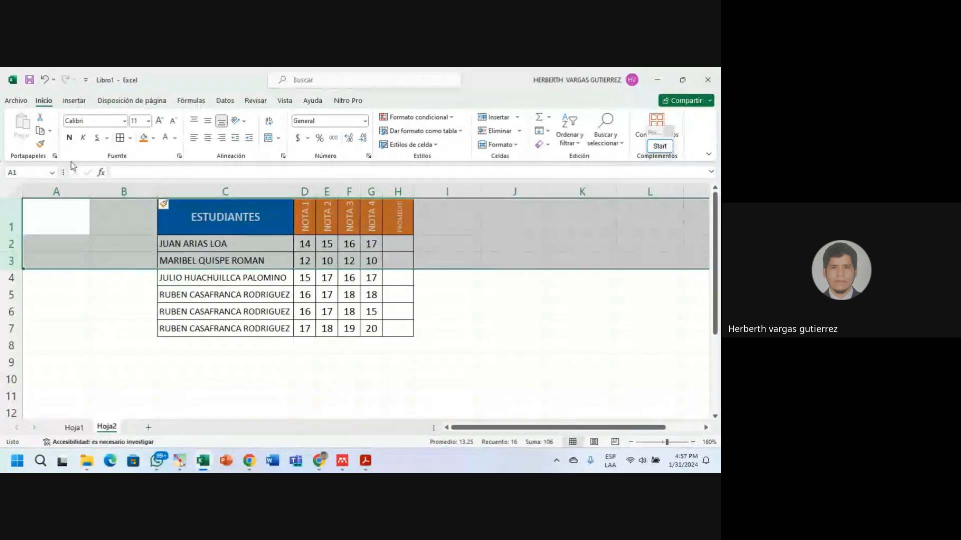
left_click_drag(15, 261, 10, 220)
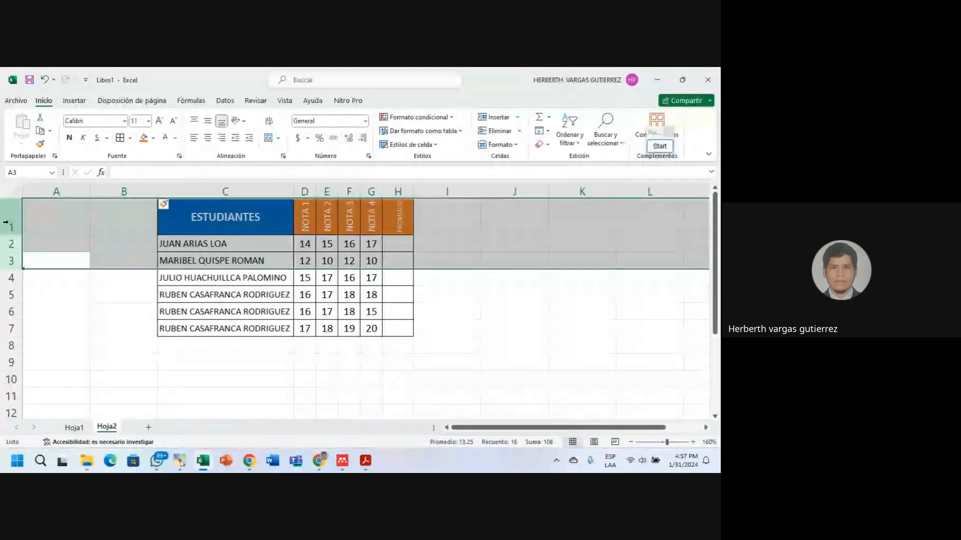
right_click(12, 215)
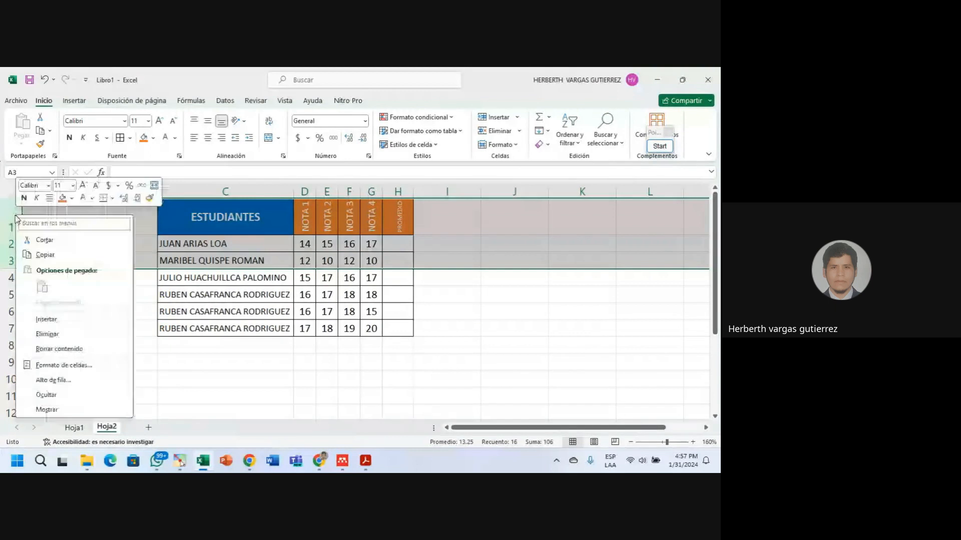
left_click(46, 320)
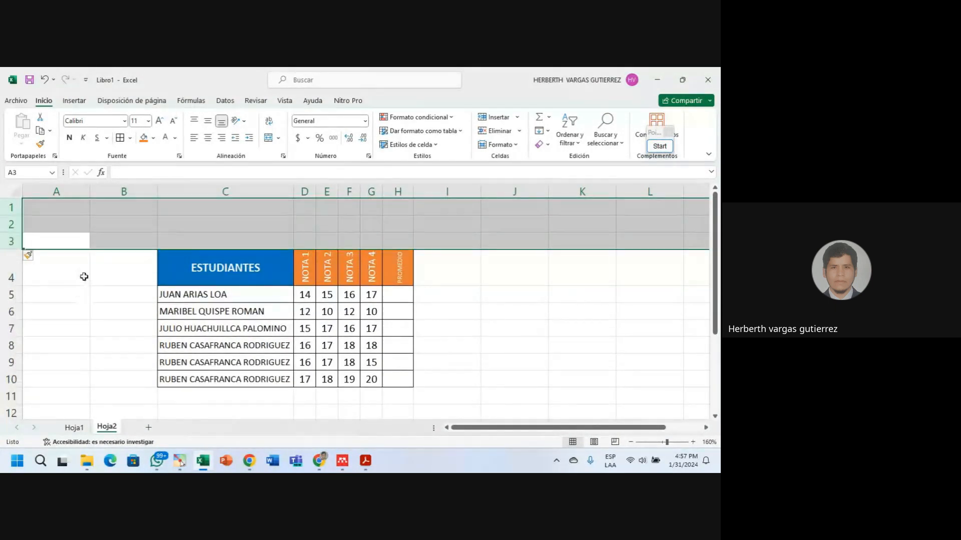
left_click(84, 276)
left_click(163, 226)
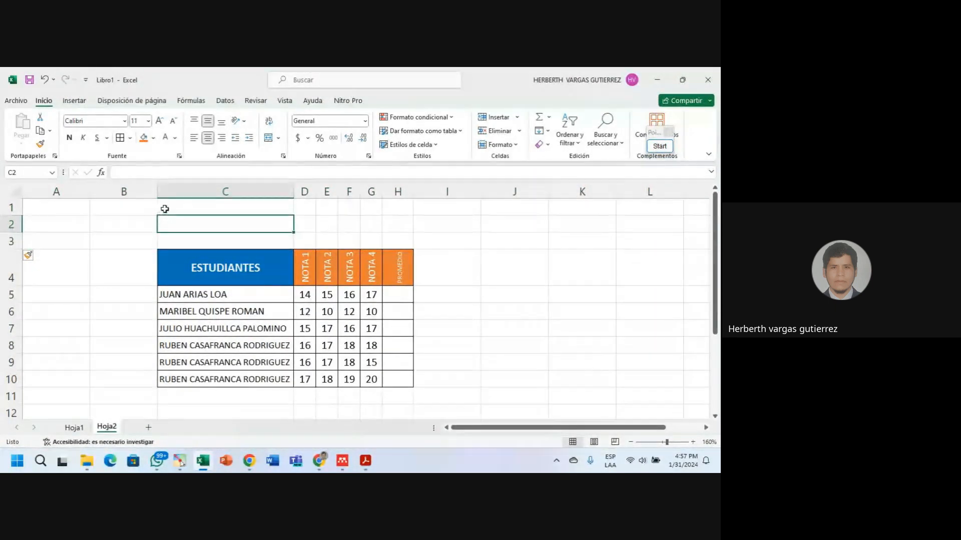
left_click_drag(11, 207, 7, 240)
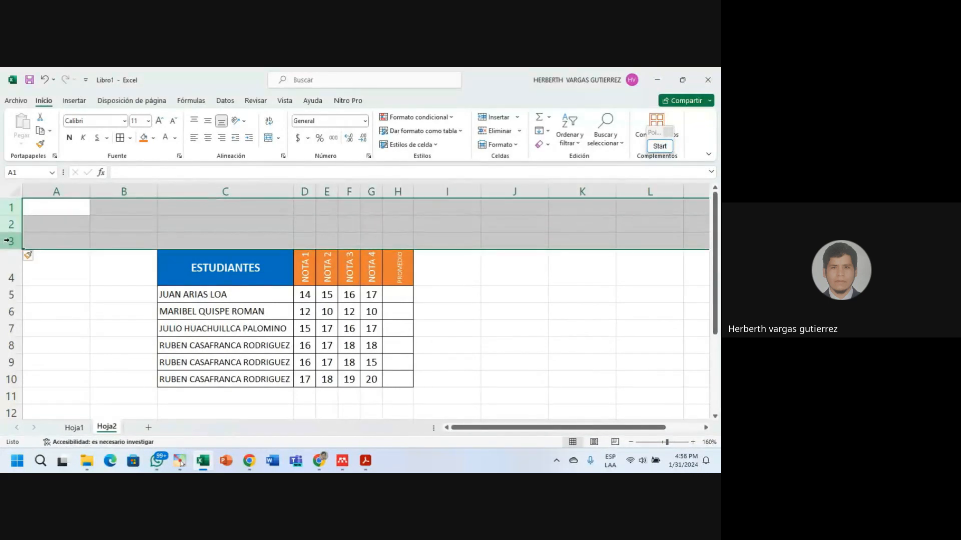
left_click_drag(53, 192, 107, 195)
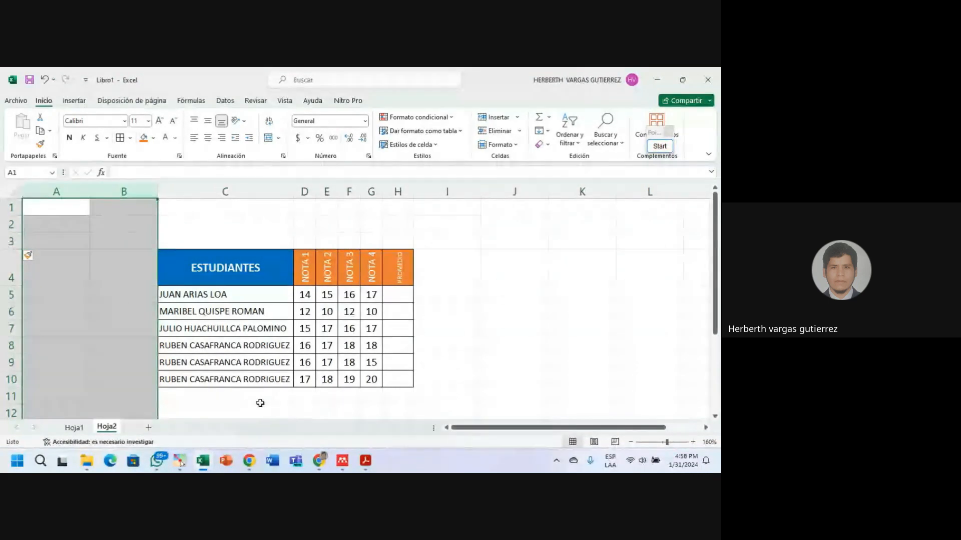
left_click(231, 227)
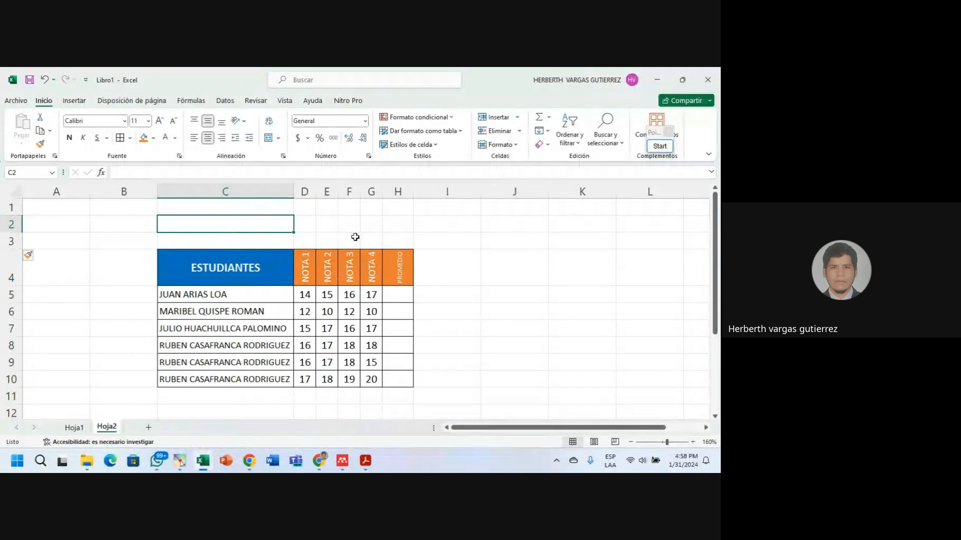
Insert a new column D before NOTA 1 and make it narrower.
left_click(303, 191)
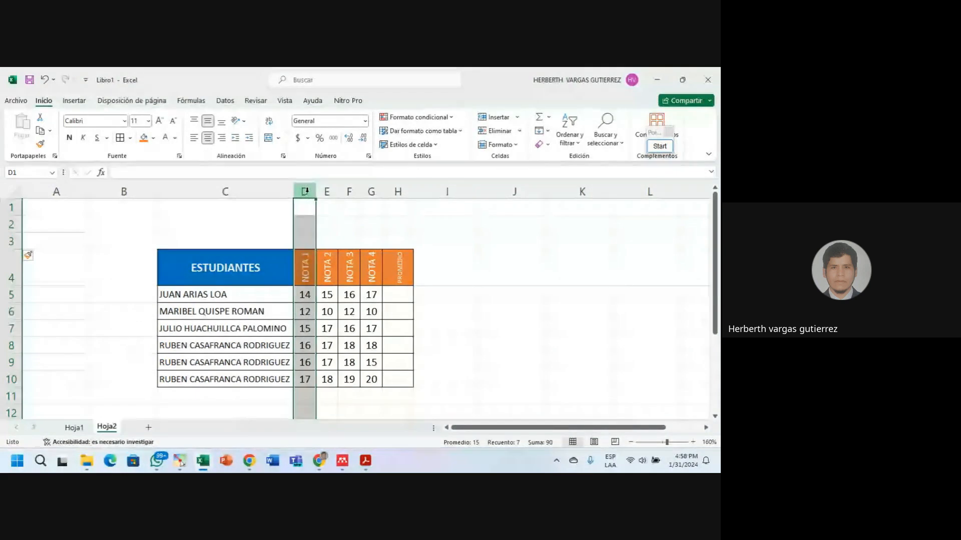
right_click(307, 193)
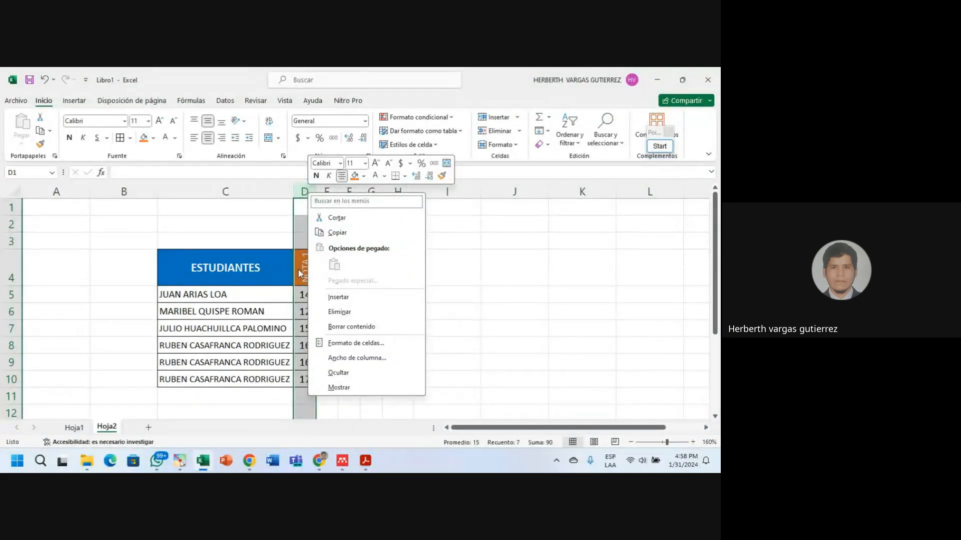
key("Escape")
left_click(253, 268)
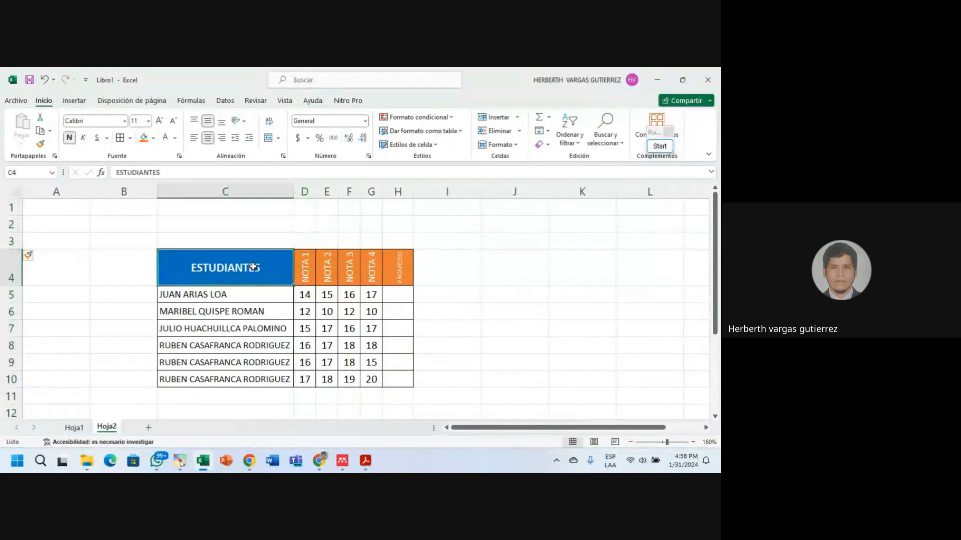
left_click(304, 192)
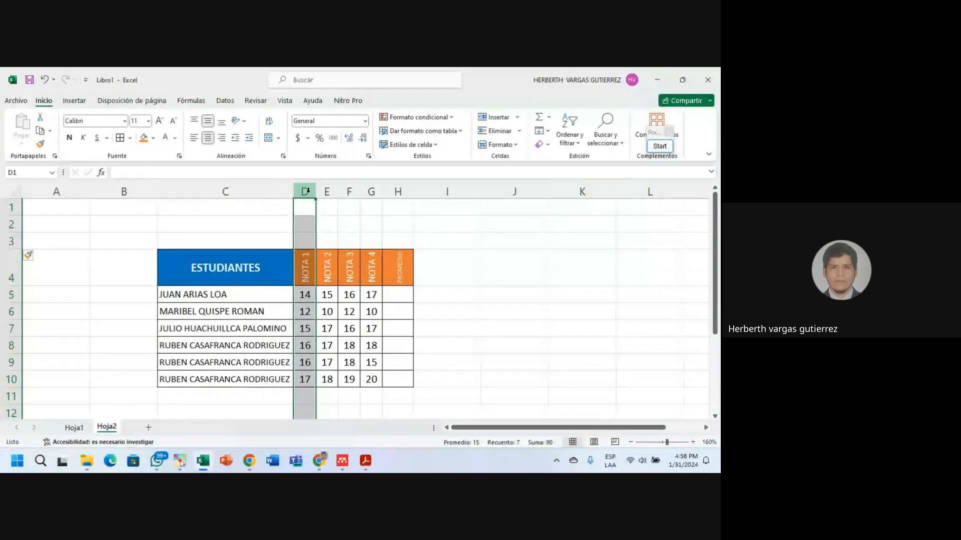
right_click(306, 191)
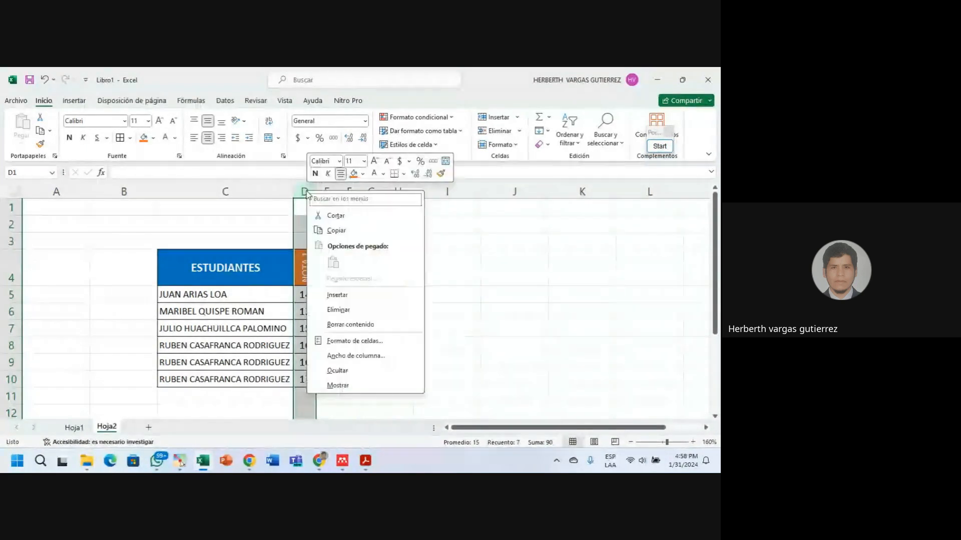
left_click(337, 294)
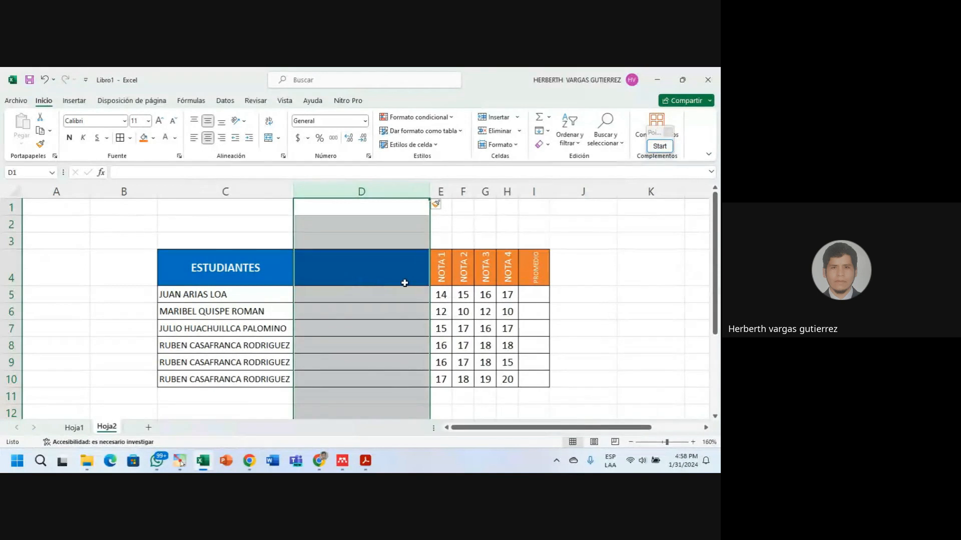
left_click_drag(431, 195, 346, 201)
Enter the DNI heading in cell D4.
left_click(317, 329)
left_click(321, 270)
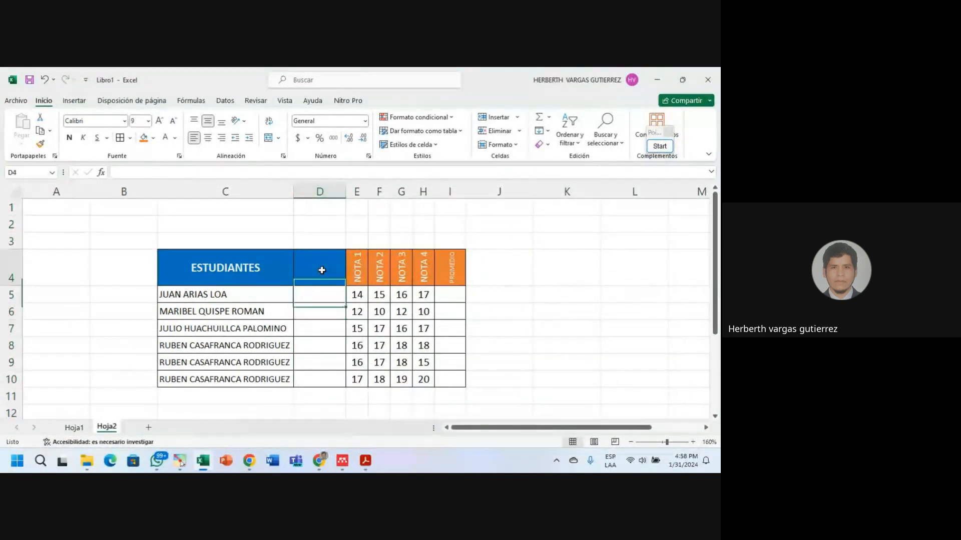
type("DNI")
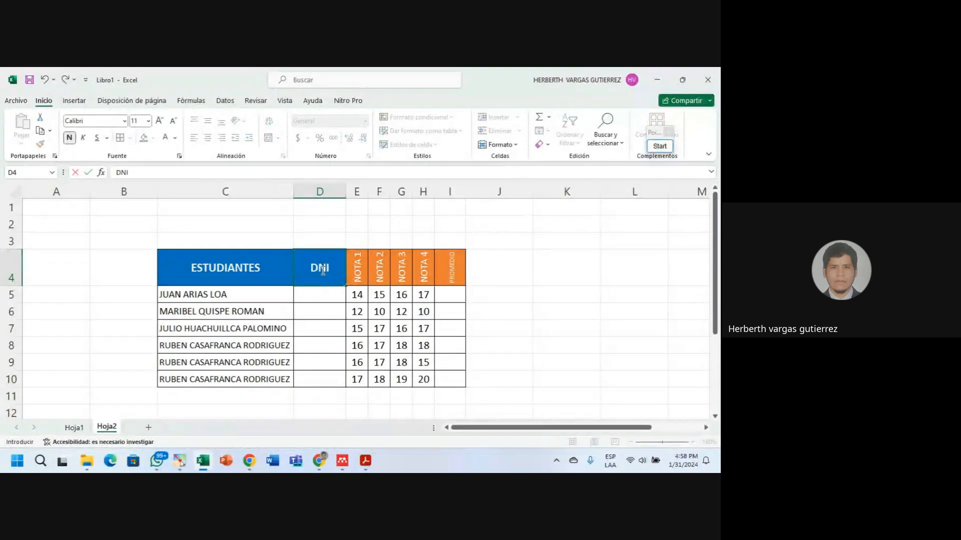
left_click(328, 328)
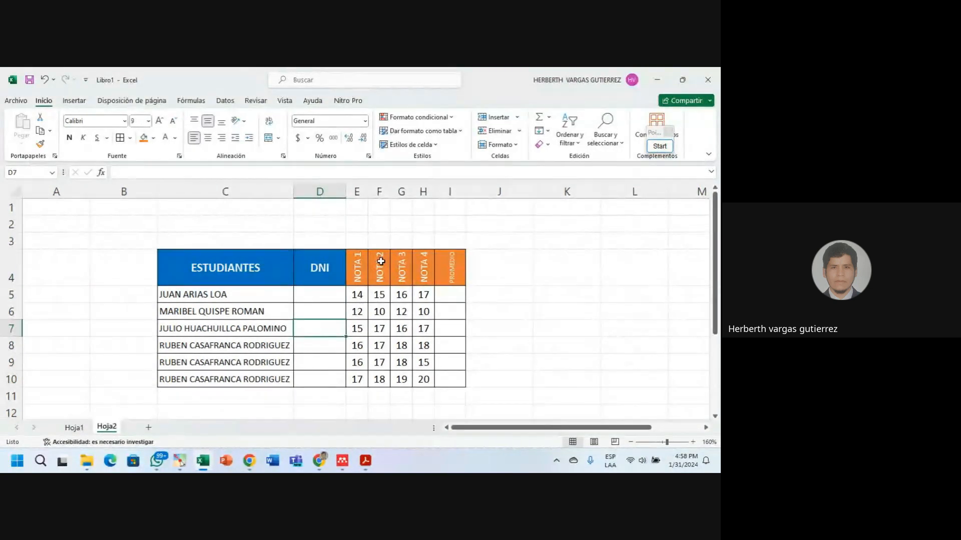
Insert a blank column E between DNI and NOTA 1.
left_click(361, 191)
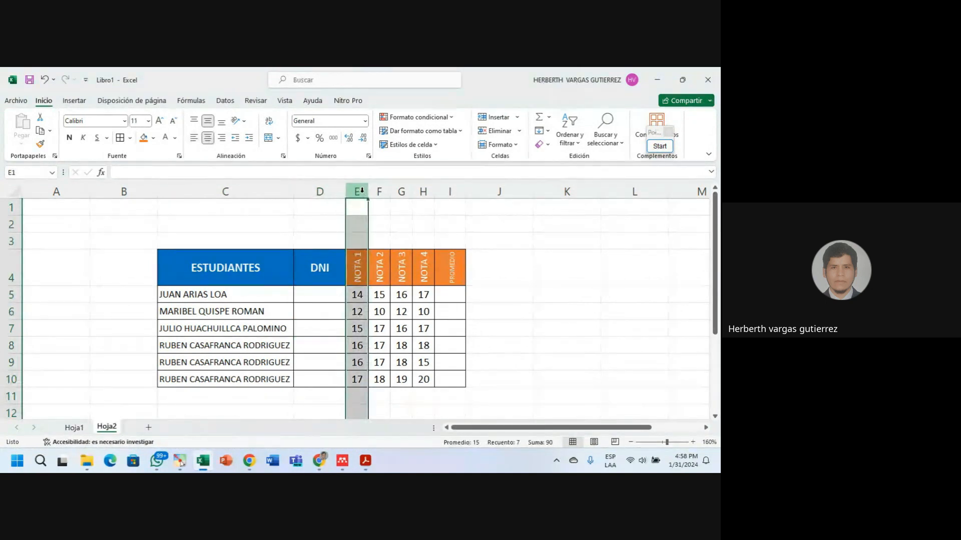
right_click(362, 191)
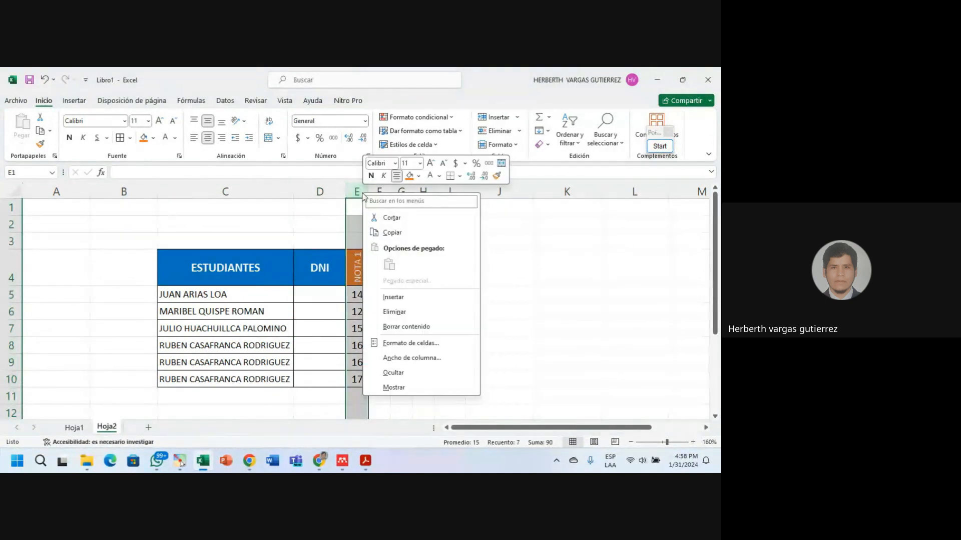
key("Escape")
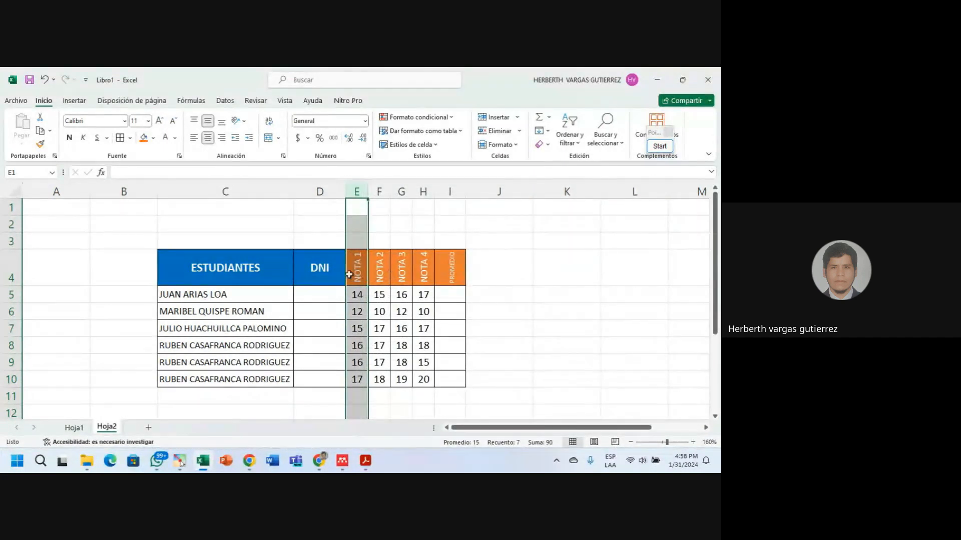
left_click(321, 271)
left_click(359, 272)
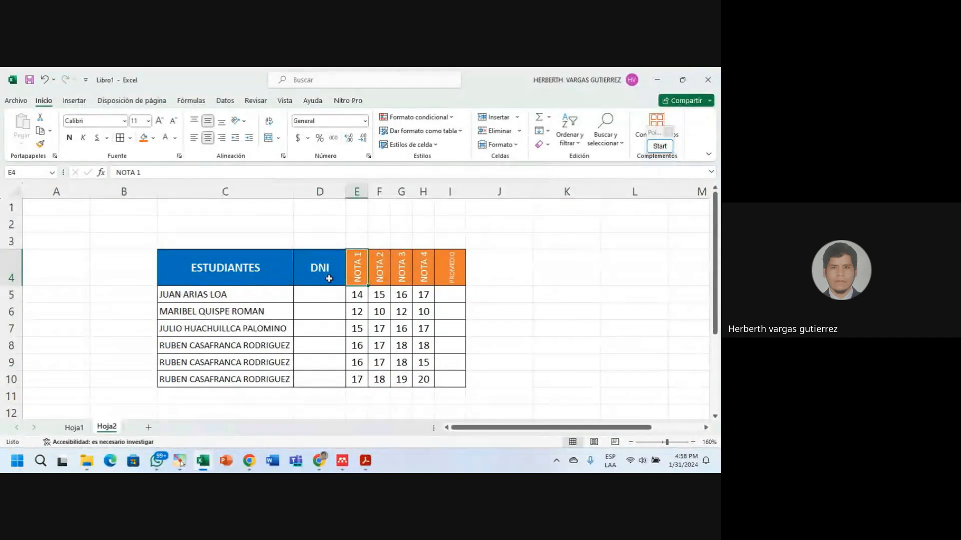
left_click(320, 192)
right_click(320, 192)
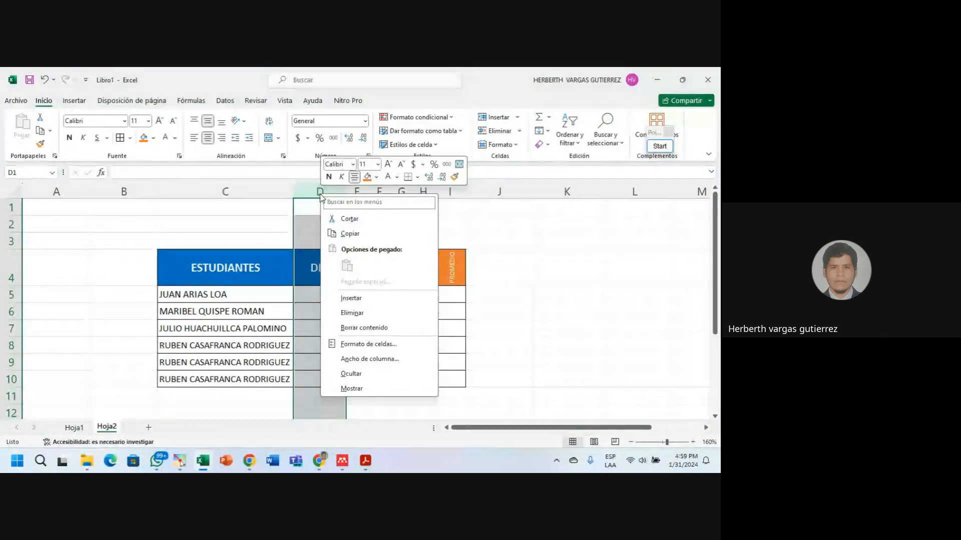
key("Escape")
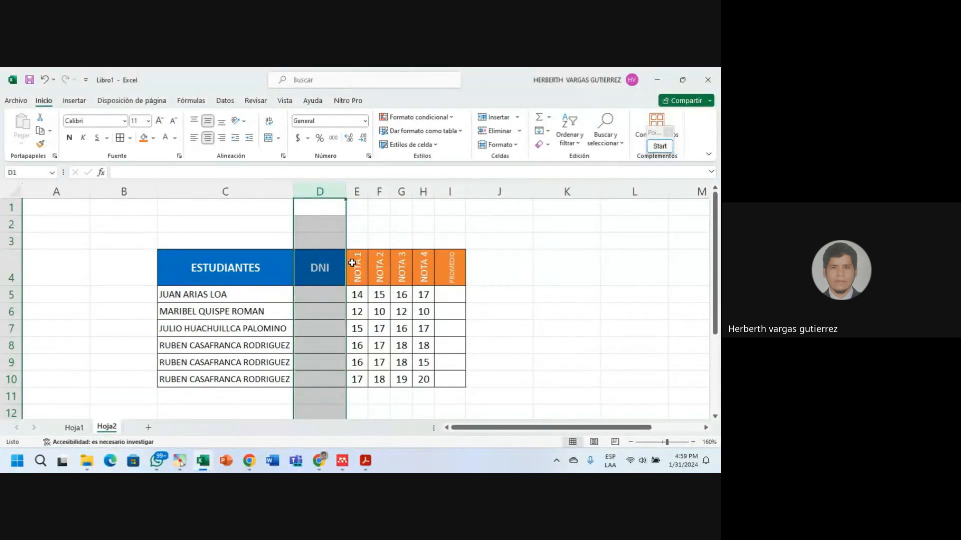
left_click(357, 192)
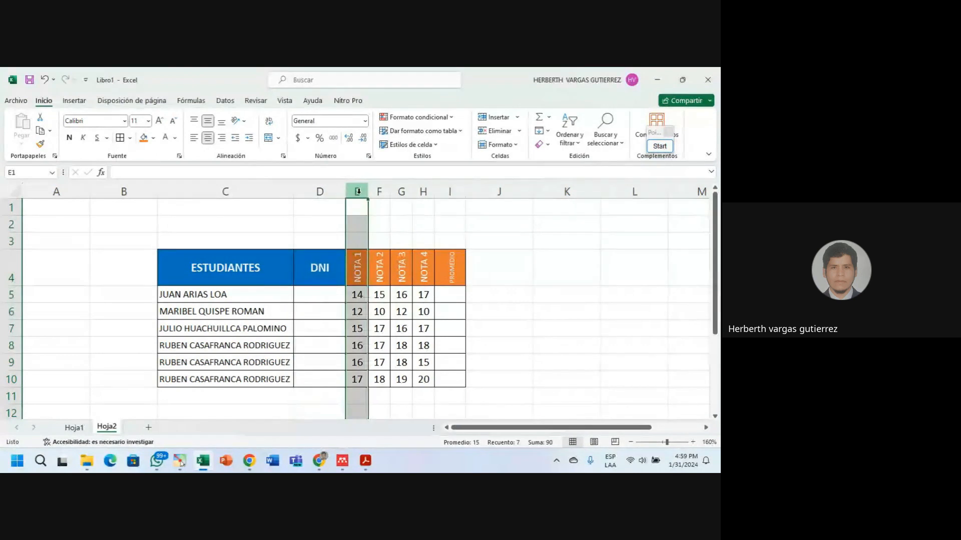
right_click(358, 191)
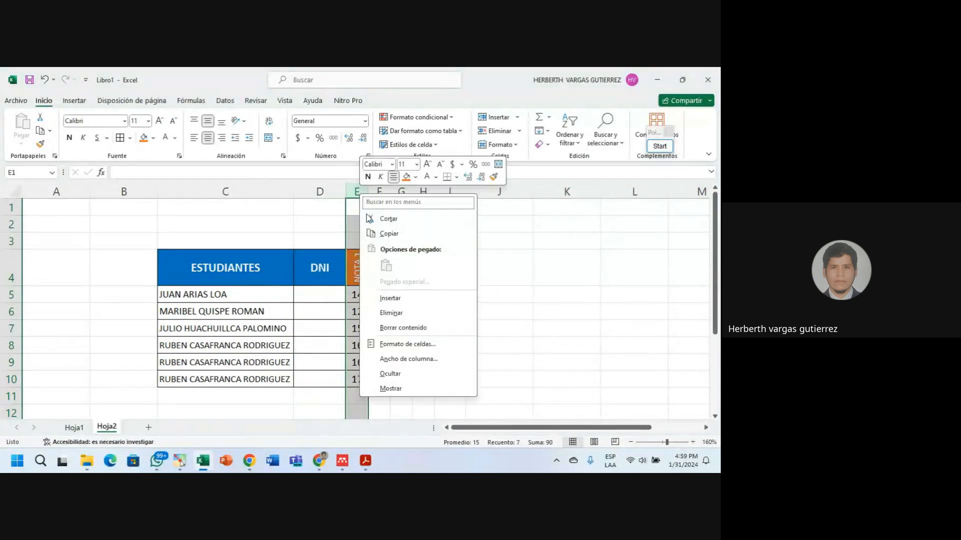
left_click(432, 299)
Enter the SEXO heading in cell E4.
left_click(376, 302)
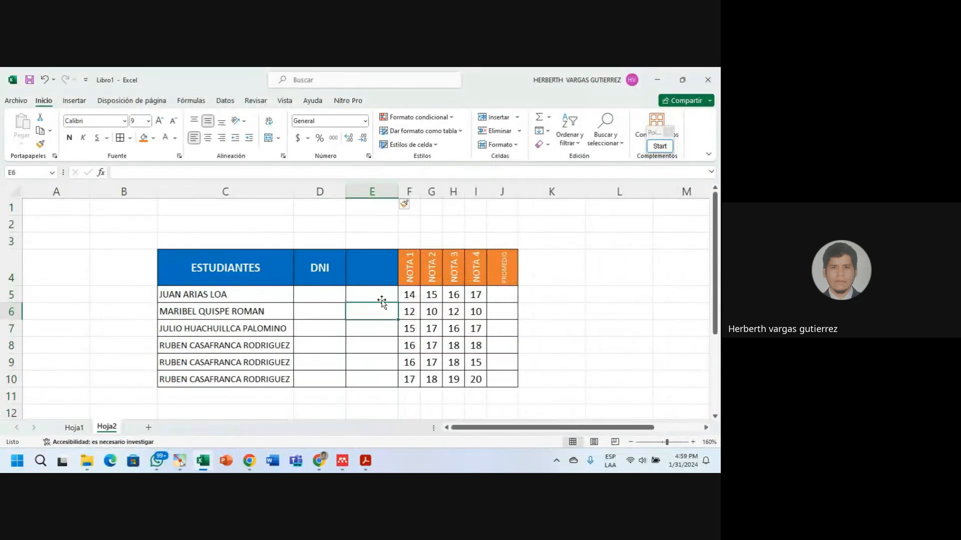
left_click(372, 273)
type("SEXO")
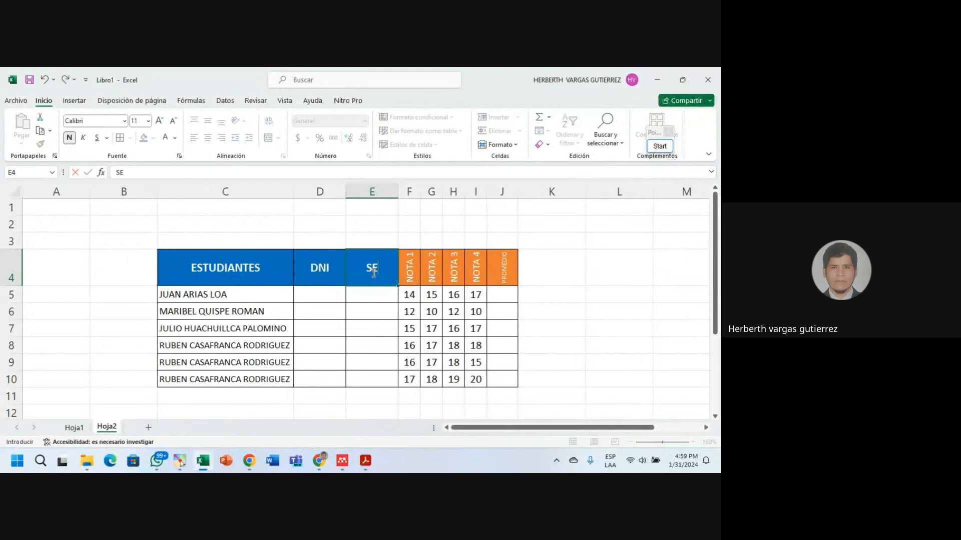
left_click(366, 316)
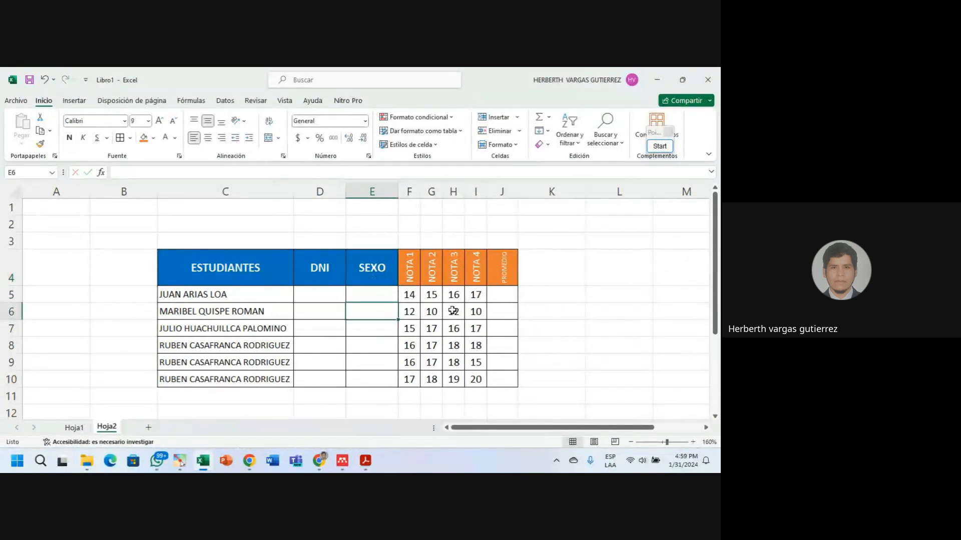
Copy the NOTA 1 column's format onto the SEXO column with Copiar formato.
left_click(393, 324)
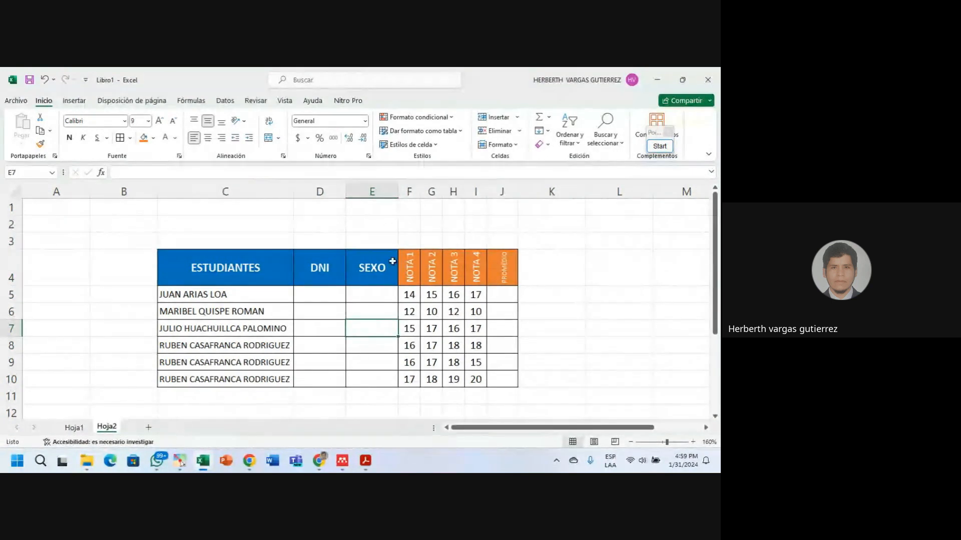
left_click(370, 190)
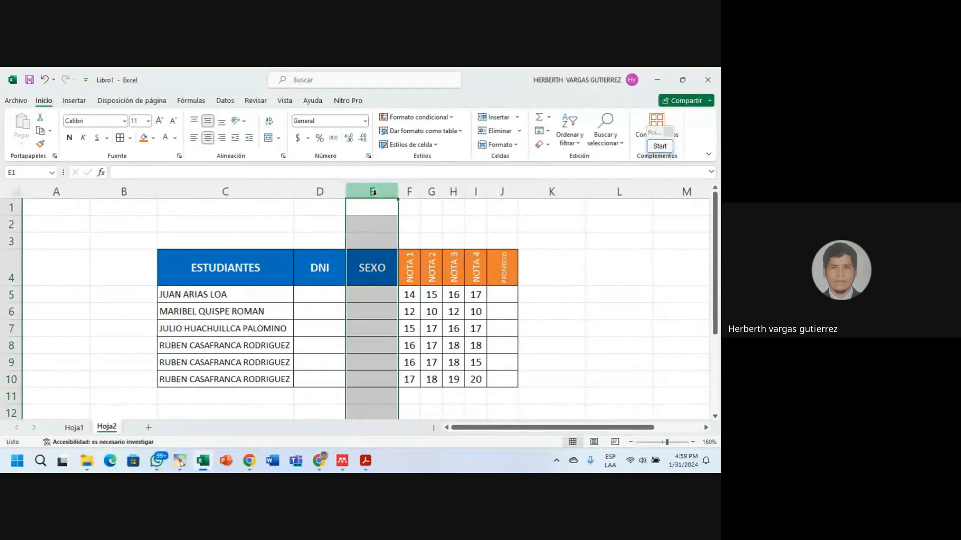
left_click(409, 191)
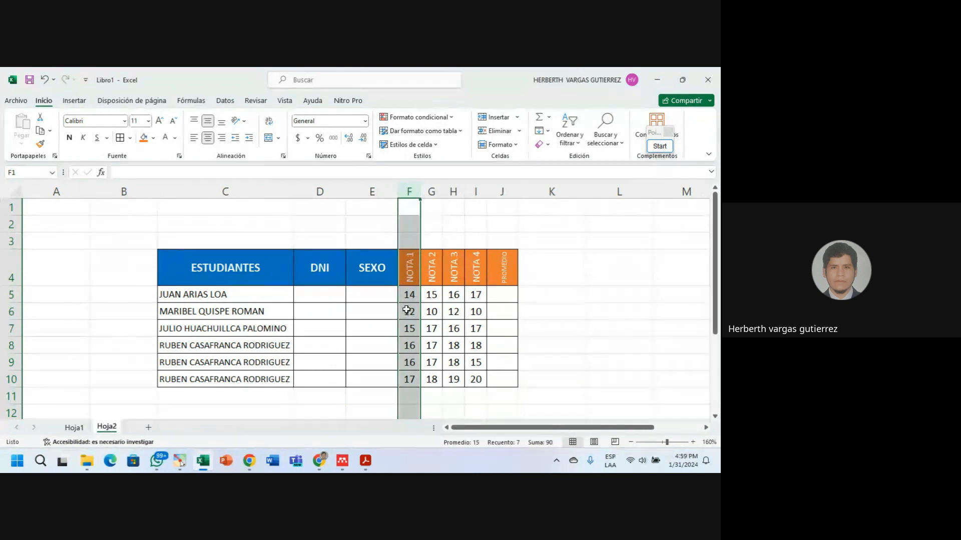
left_click(375, 260)
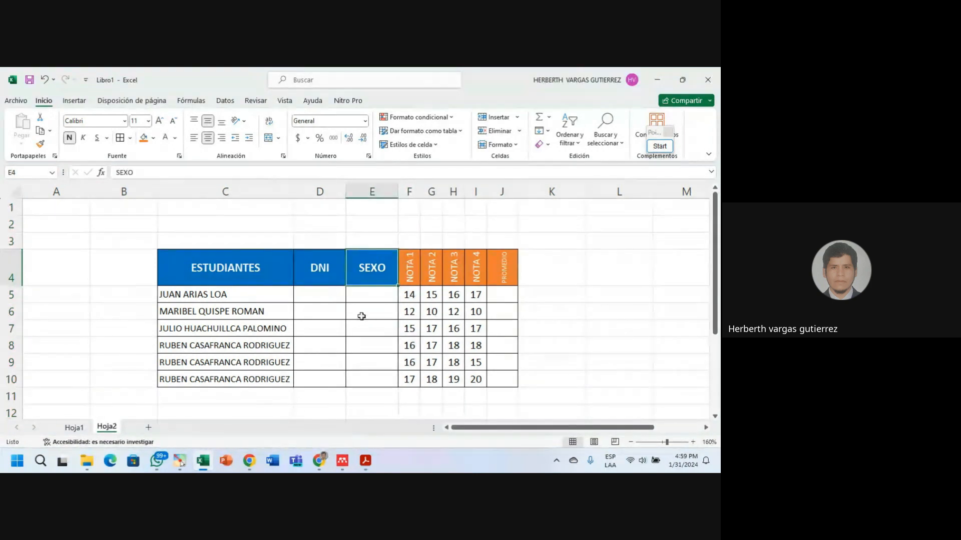
left_click(375, 325)
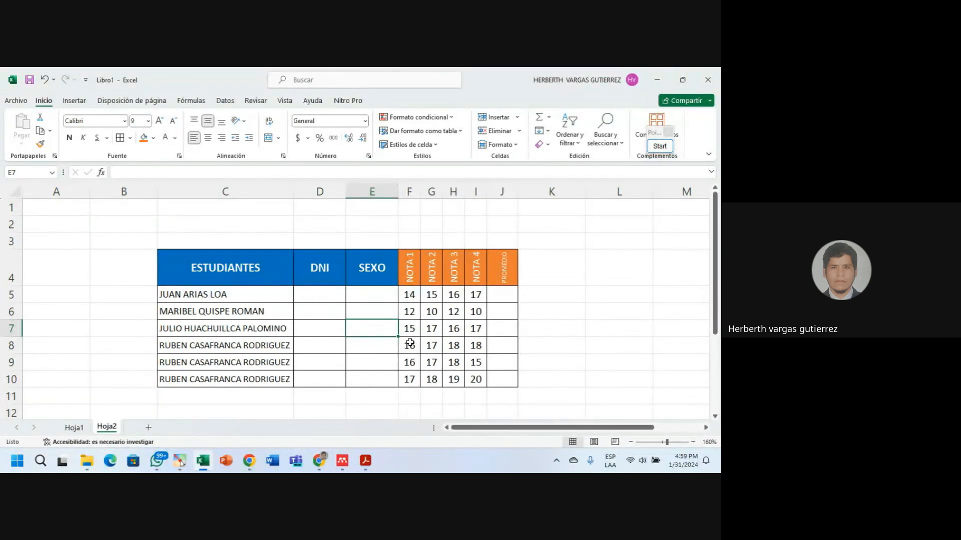
left_click(408, 190)
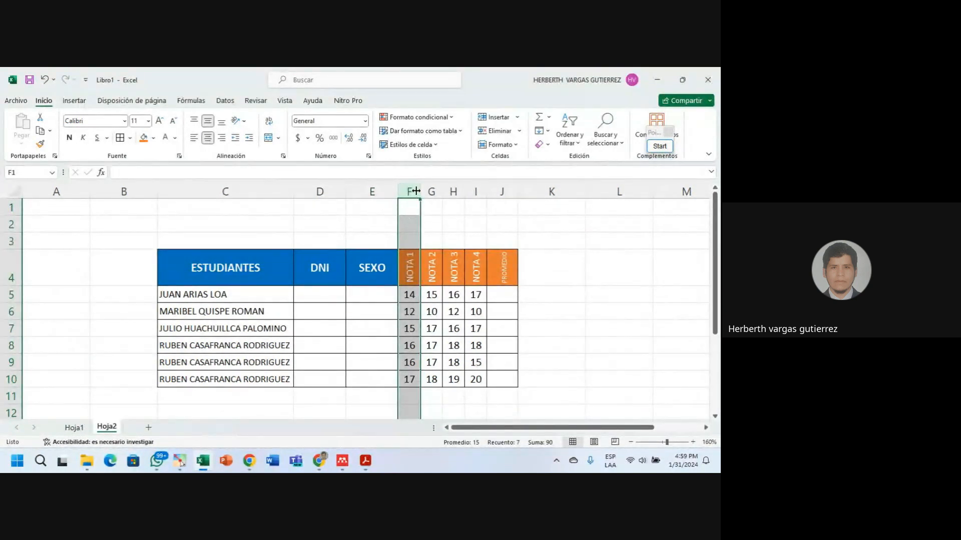
left_click(410, 192)
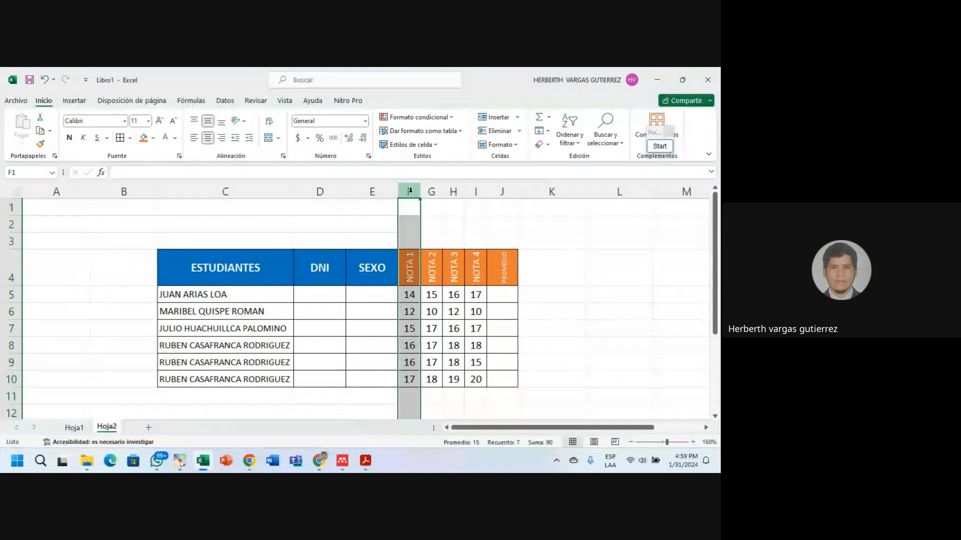
left_click(42, 144)
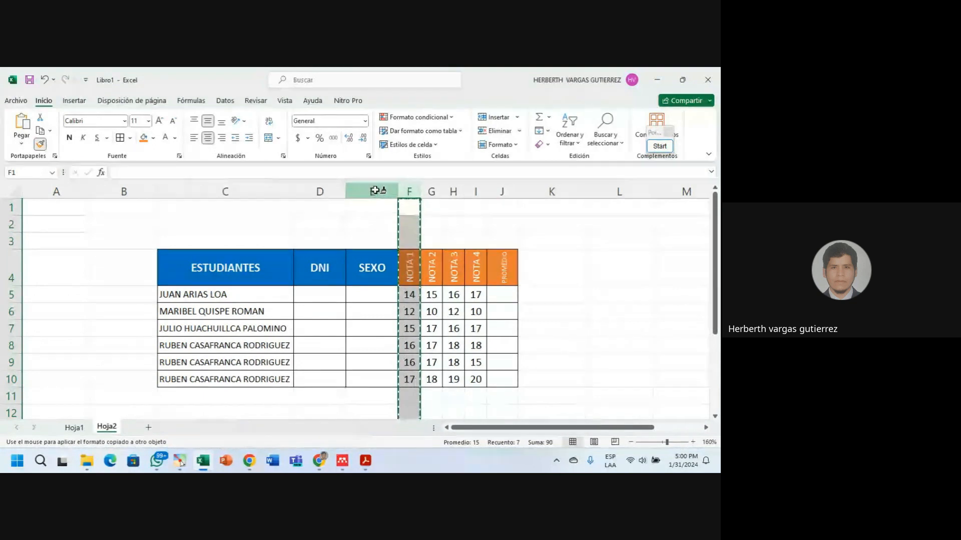
left_click(377, 191)
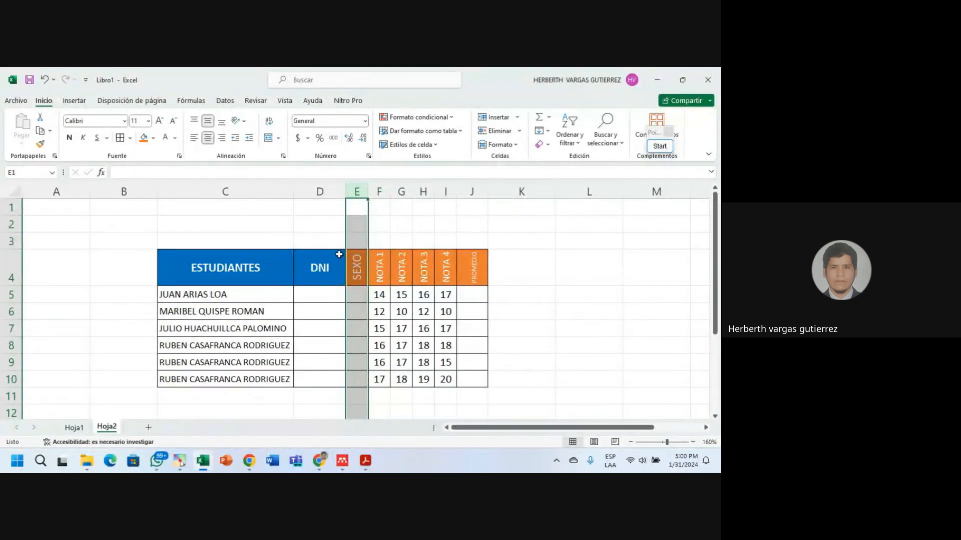
left_click(376, 310)
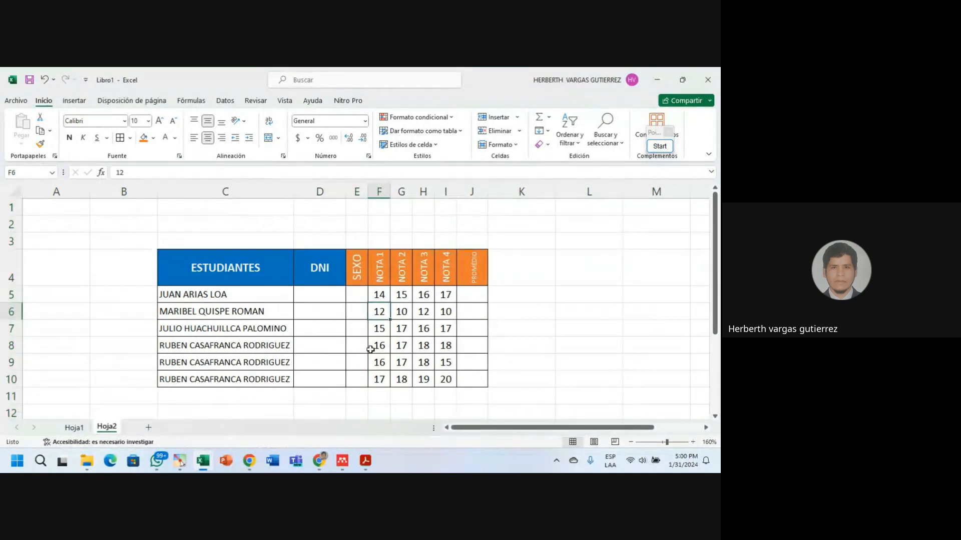
left_click(358, 191)
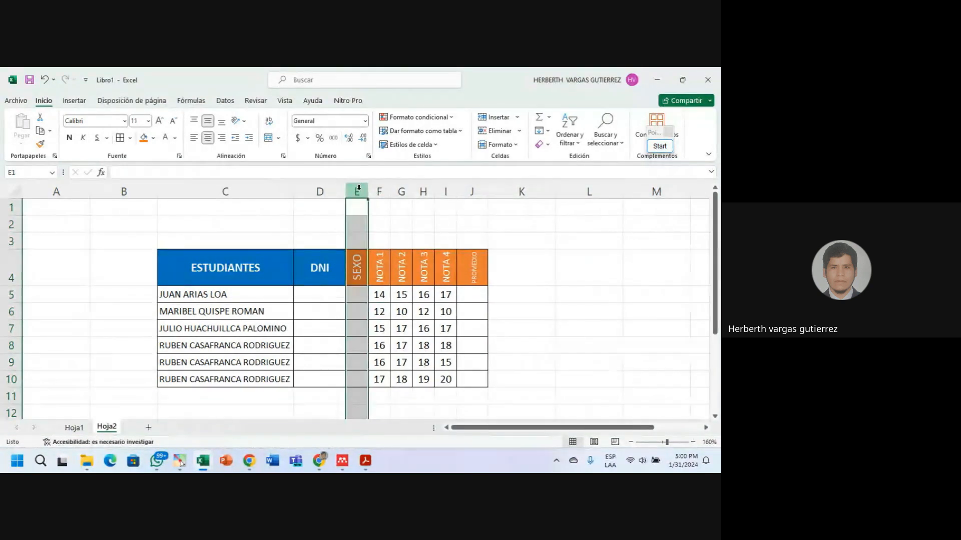
left_click(356, 311)
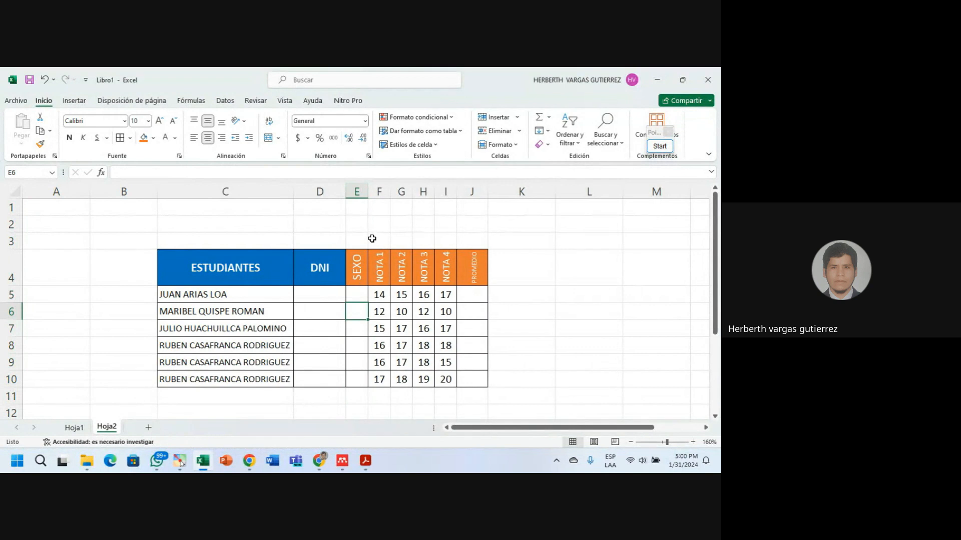
left_click(376, 270)
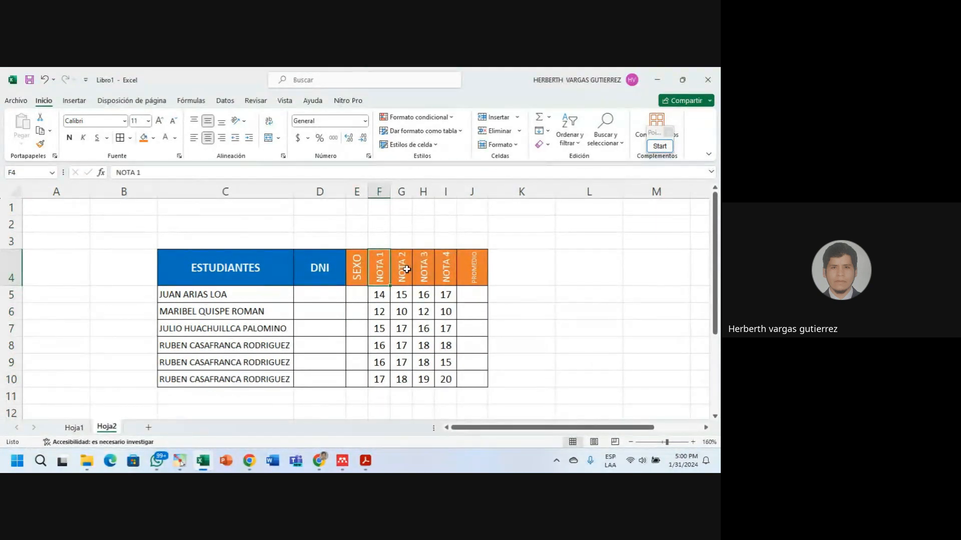
left_click(407, 270)
left_click(424, 270)
left_click(444, 270)
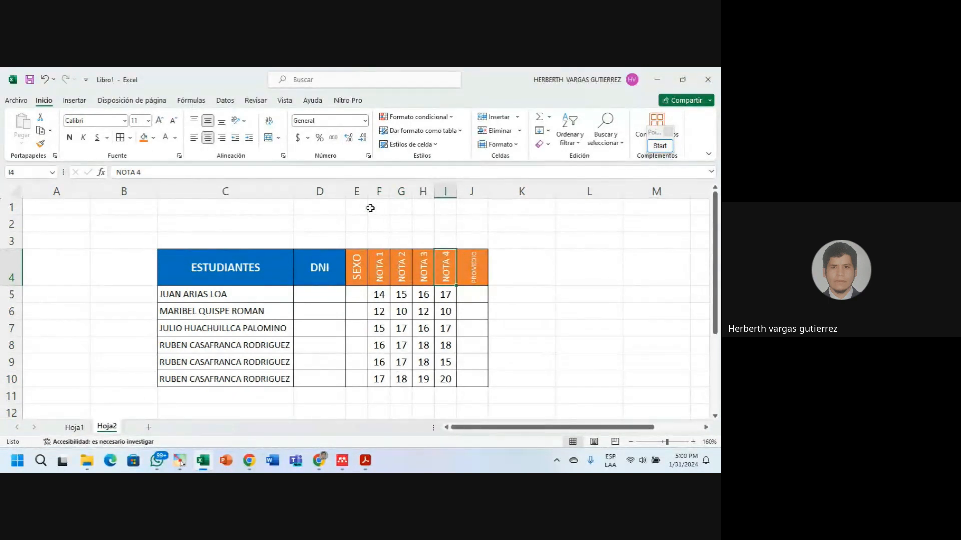
left_click(357, 191)
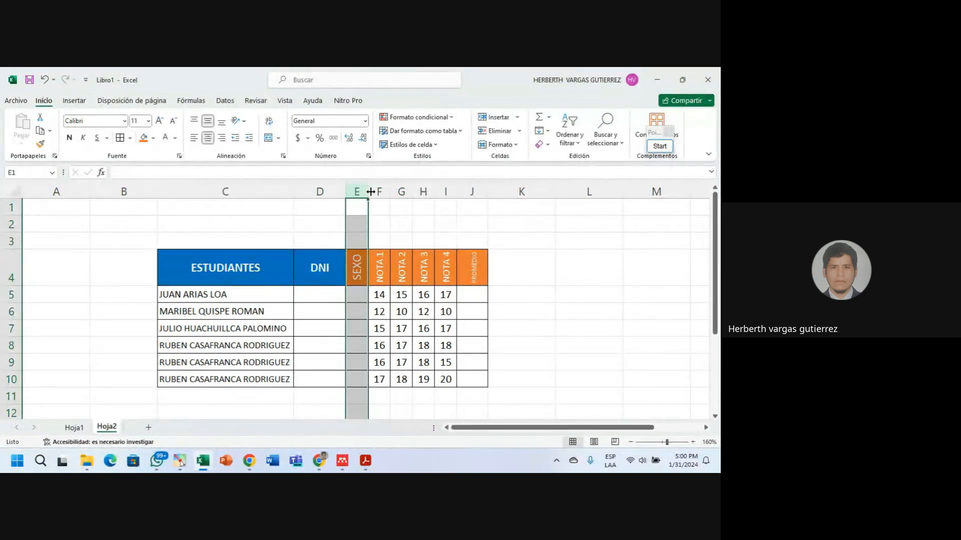
left_click(378, 191)
left_click(401, 267)
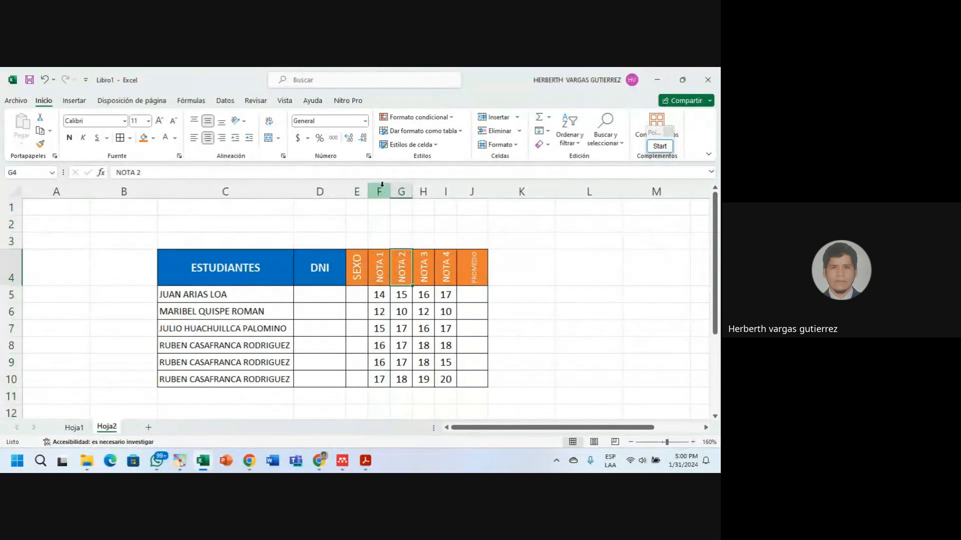
left_click(354, 295)
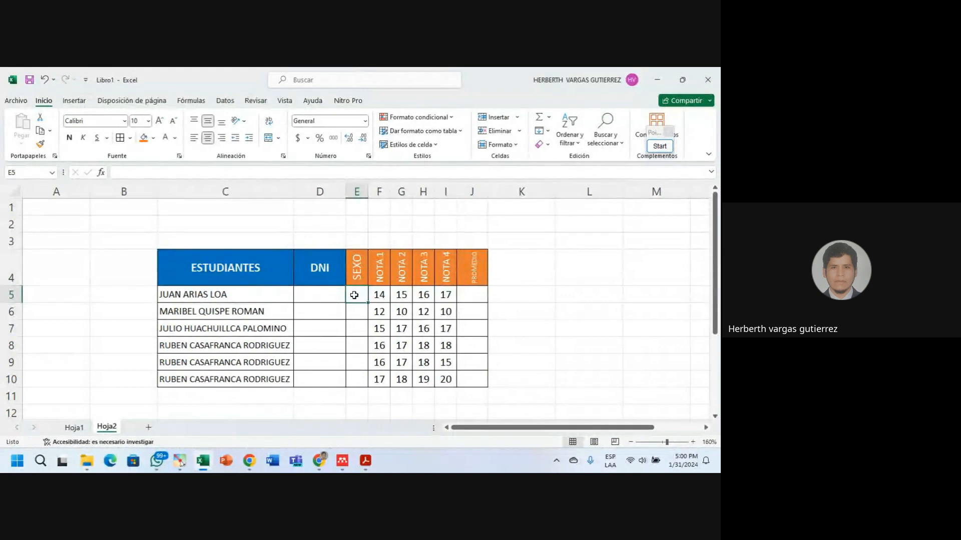
Enter the SEXO values M, F, F, M, M, F for the six students.
type("M")
key("Left")
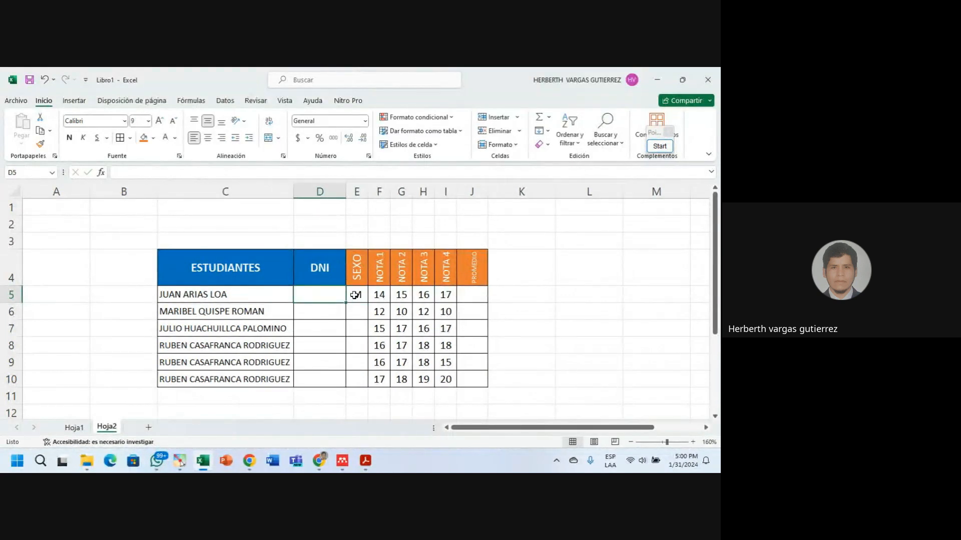
key("Right")
key("Down")
type("F")
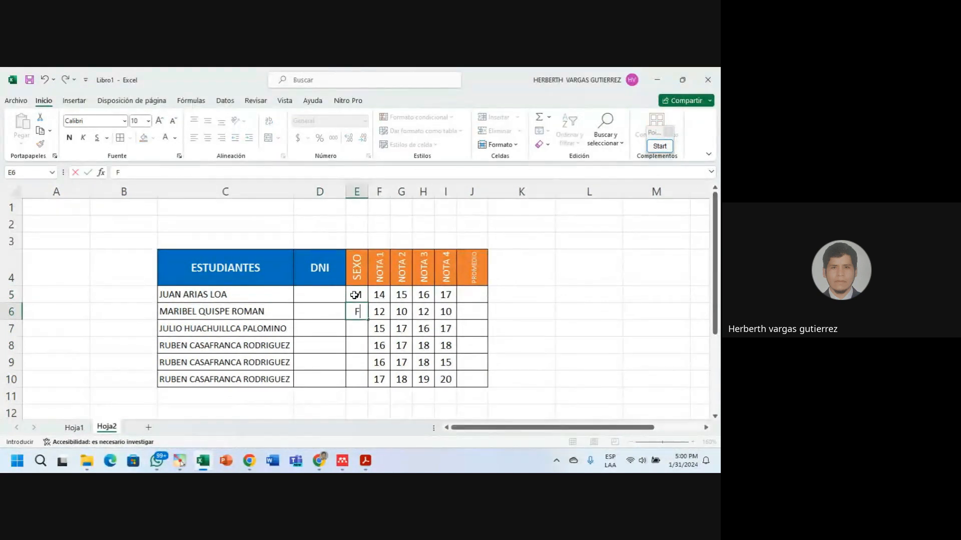
key("Return")
type("F")
key("Return")
type("M")
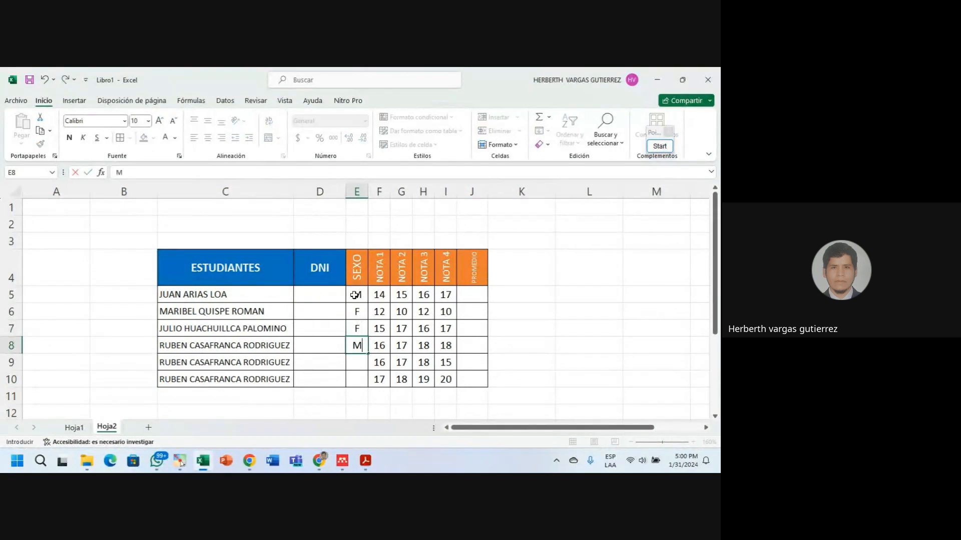
key("Return")
type("M")
key("Return")
type("F")
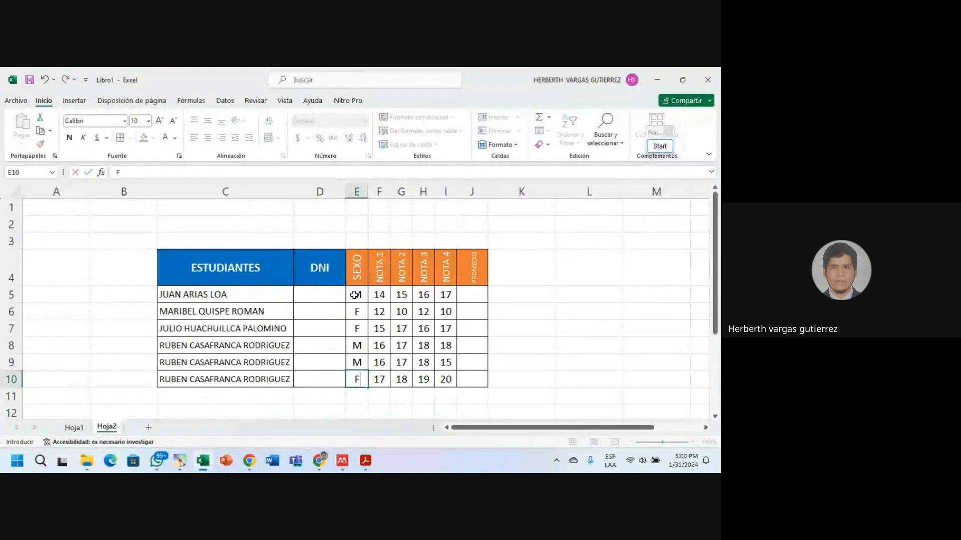
left_click(358, 322)
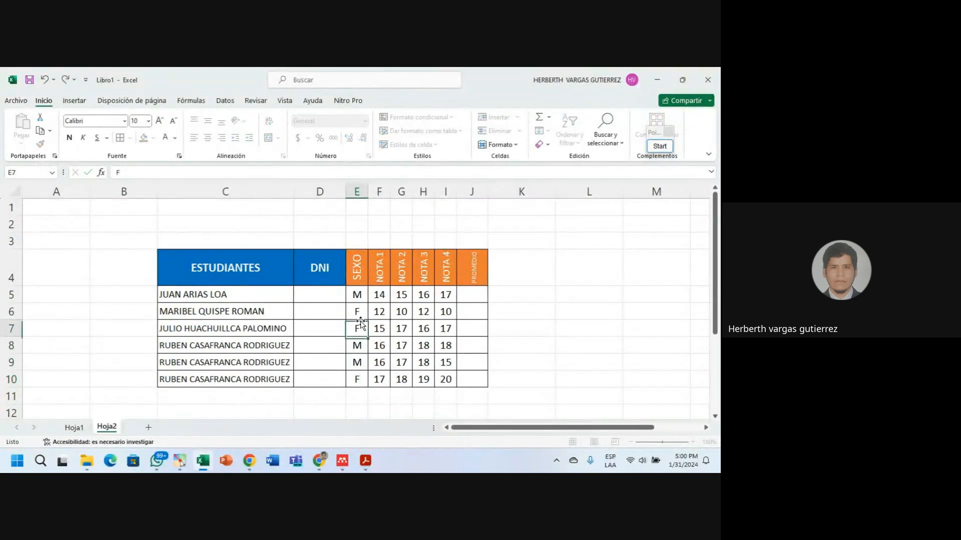
Check the SEXO entries and grade values by selecting cells across the table.
left_click(356, 294)
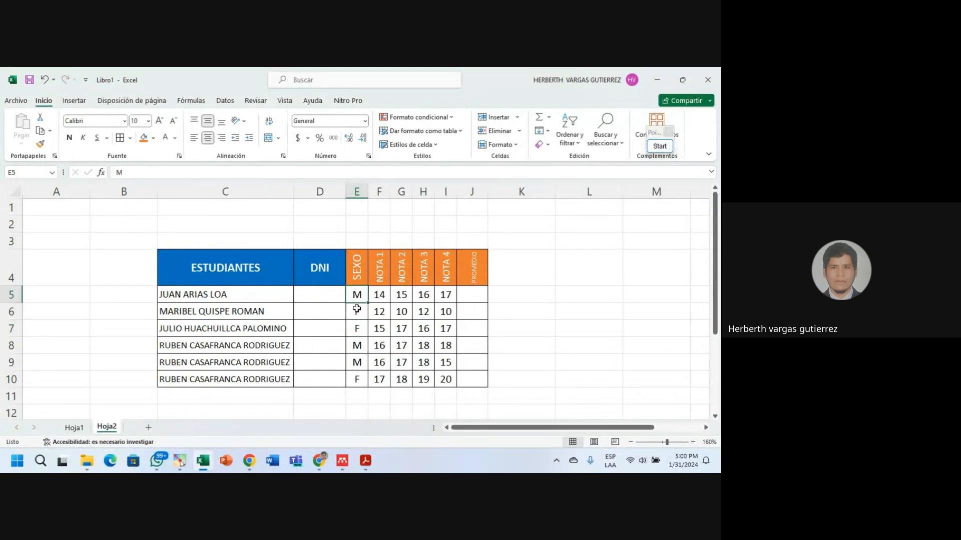
left_click(365, 347)
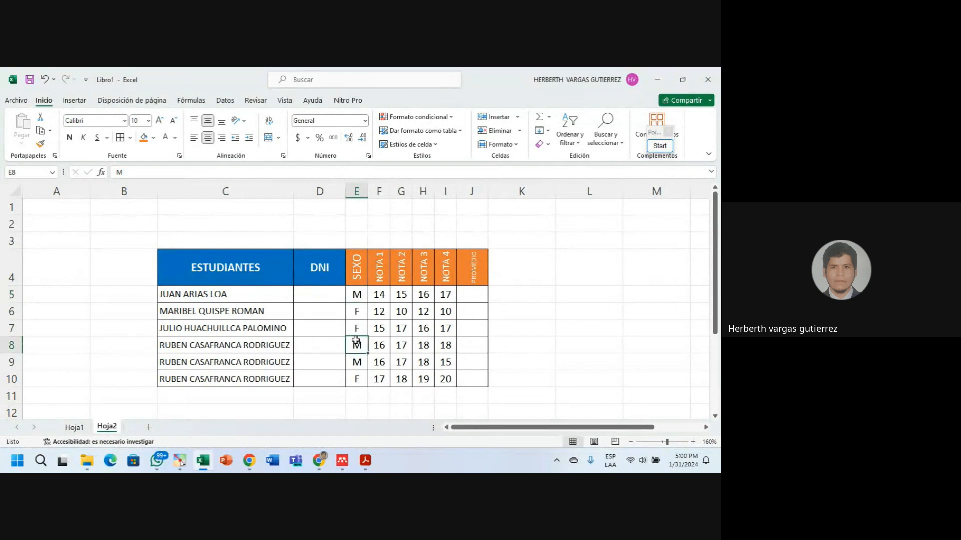
left_click(357, 294)
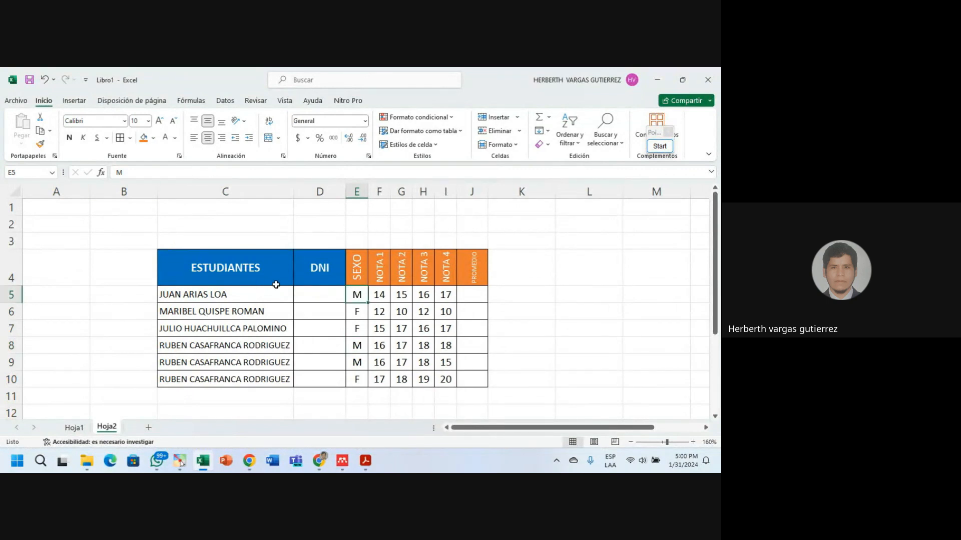
left_click(401, 311)
left_click(423, 345)
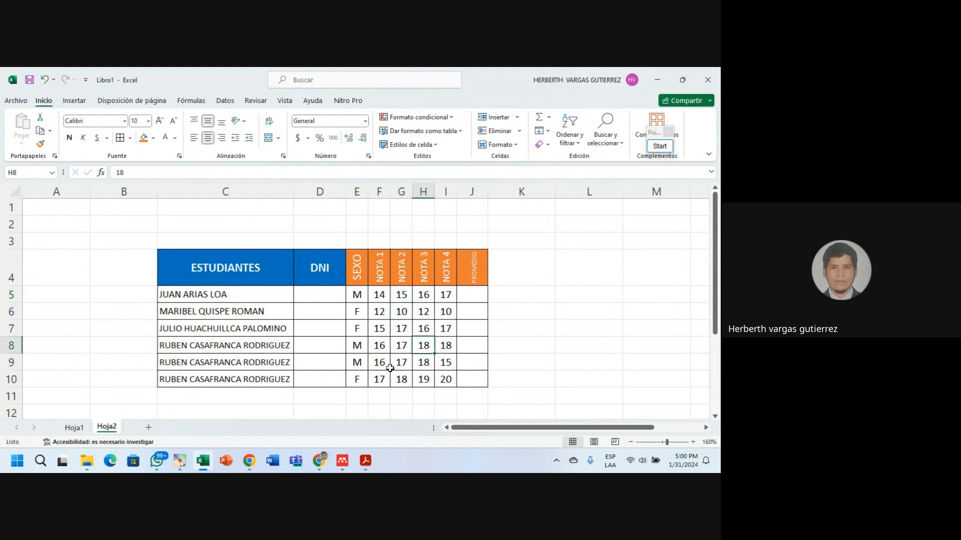
left_click(363, 379)
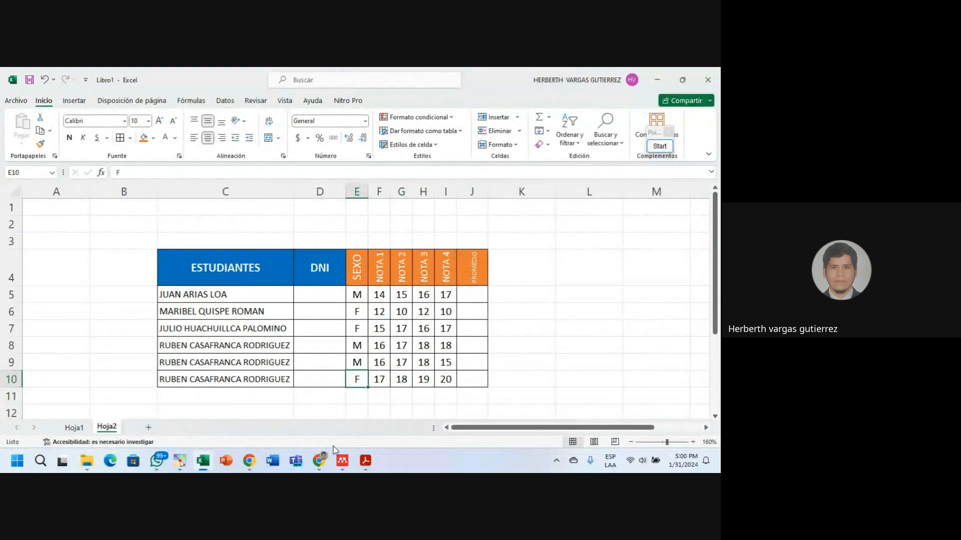
left_click(278, 344)
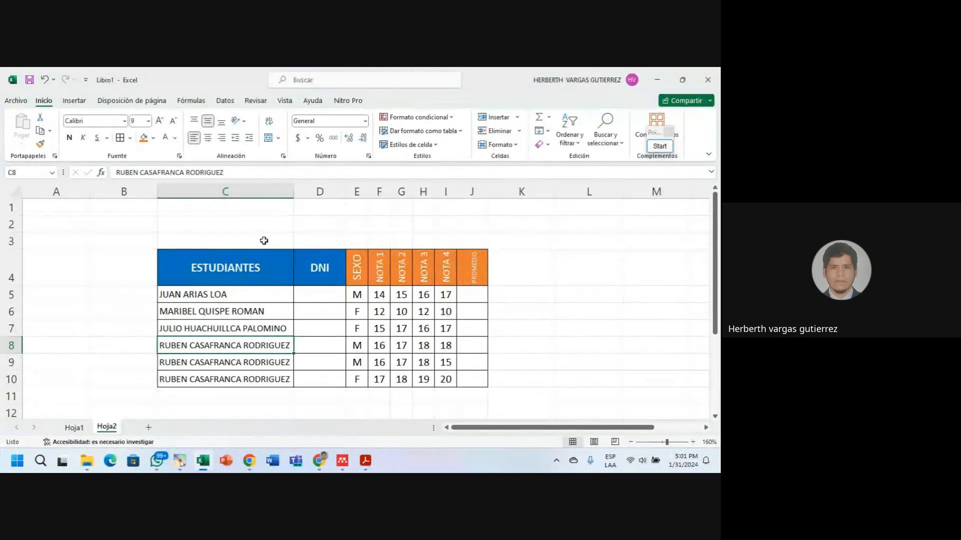
left_click_drag(261, 241, 469, 245)
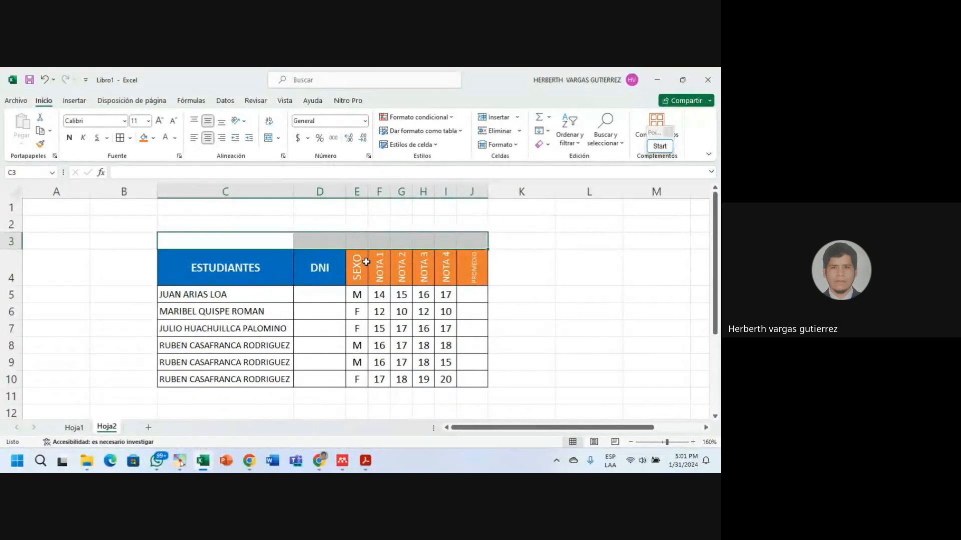
left_click(298, 265)
left_click(241, 241)
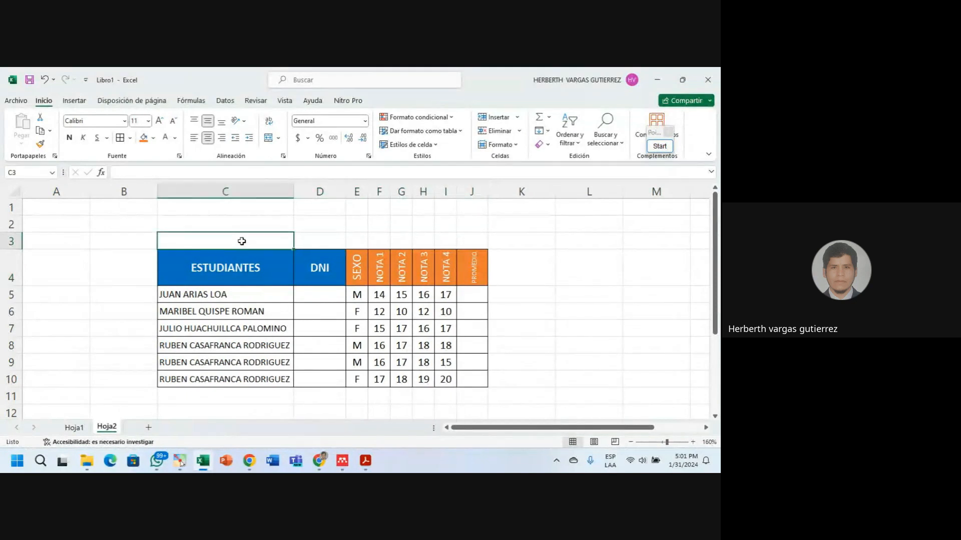
type("RE")
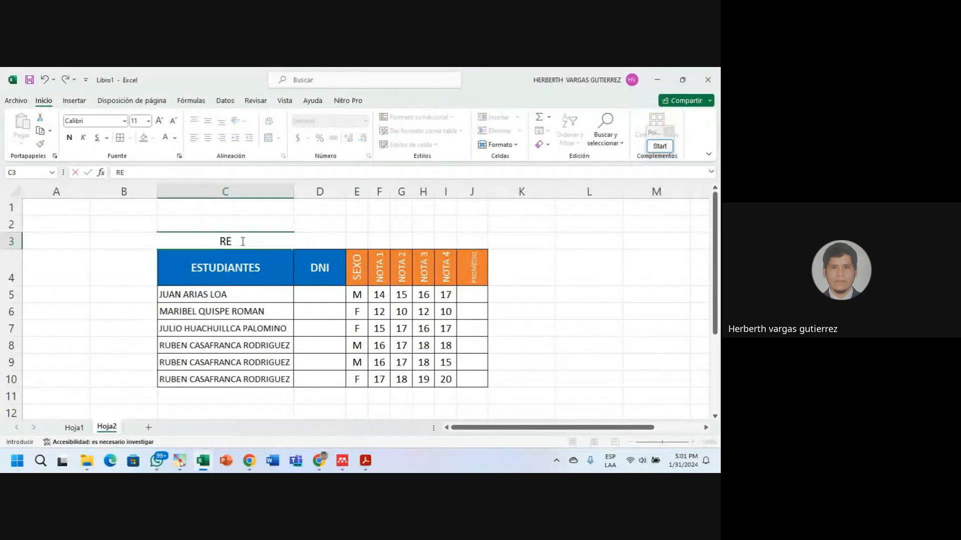
type("GISTR")
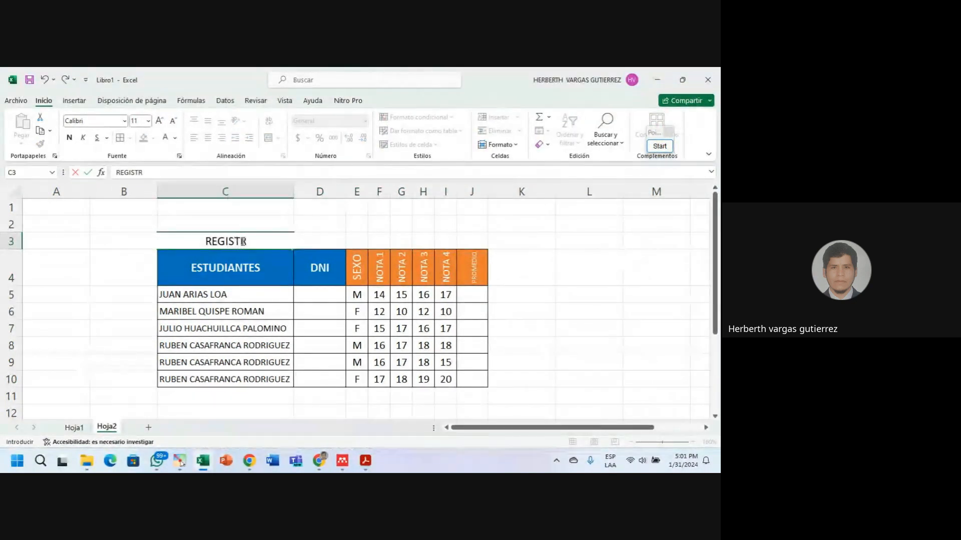
type("O DE")
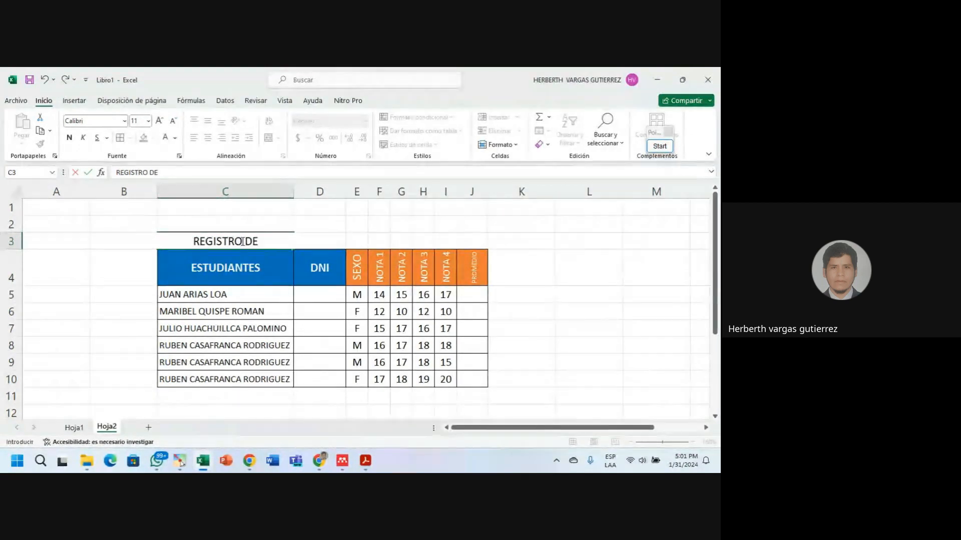
type(" CALID")
key("BackSpace")
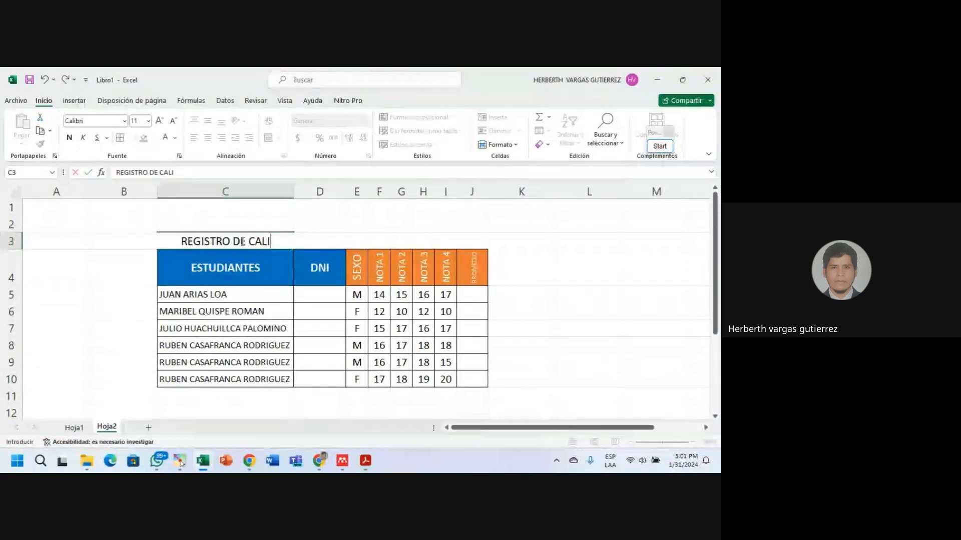
type("FICACIONES")
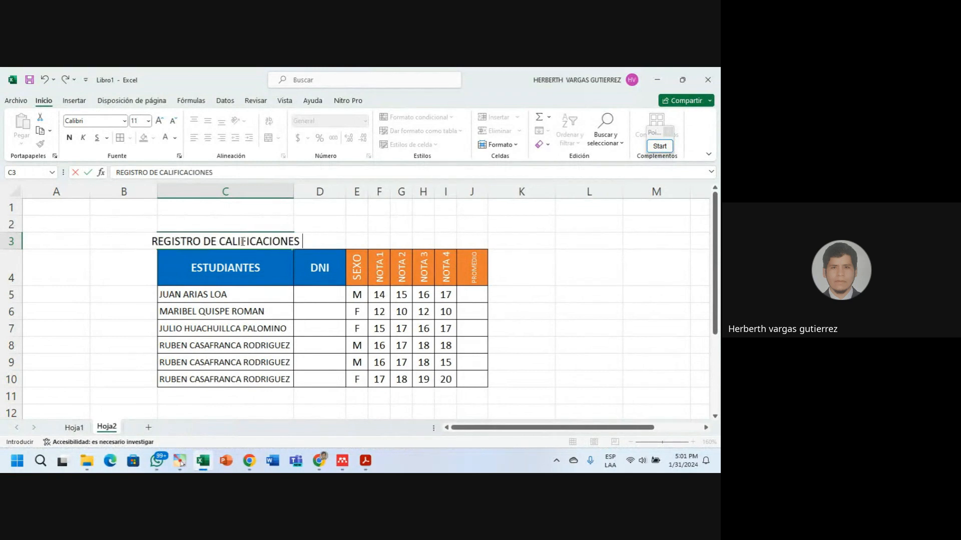
type(" 2024")
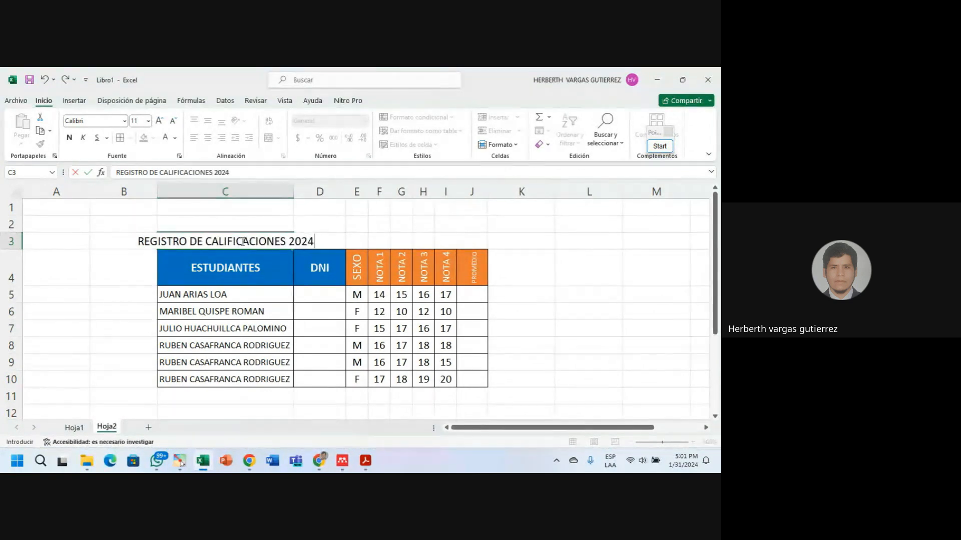
key("Return")
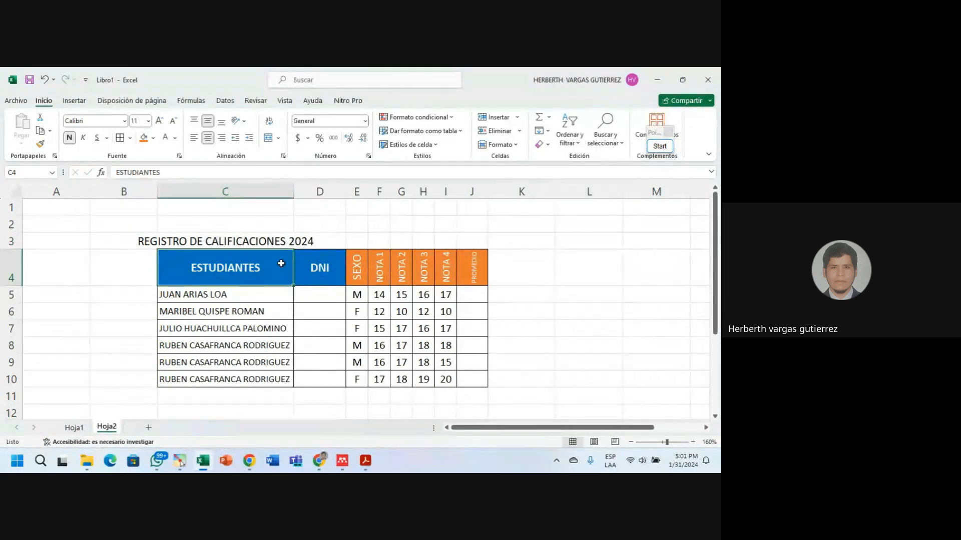
left_click(236, 243)
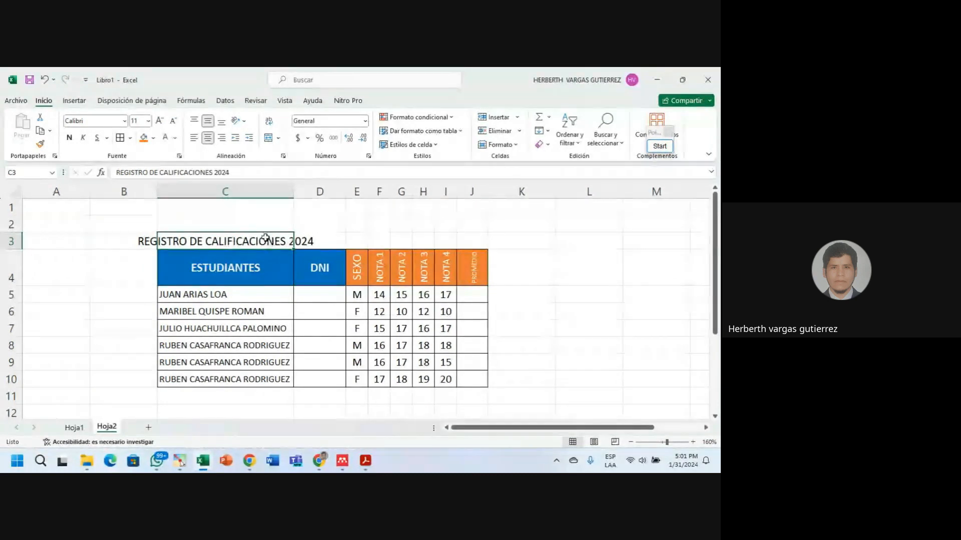
left_click(255, 299)
left_click(229, 231)
left_click(228, 243)
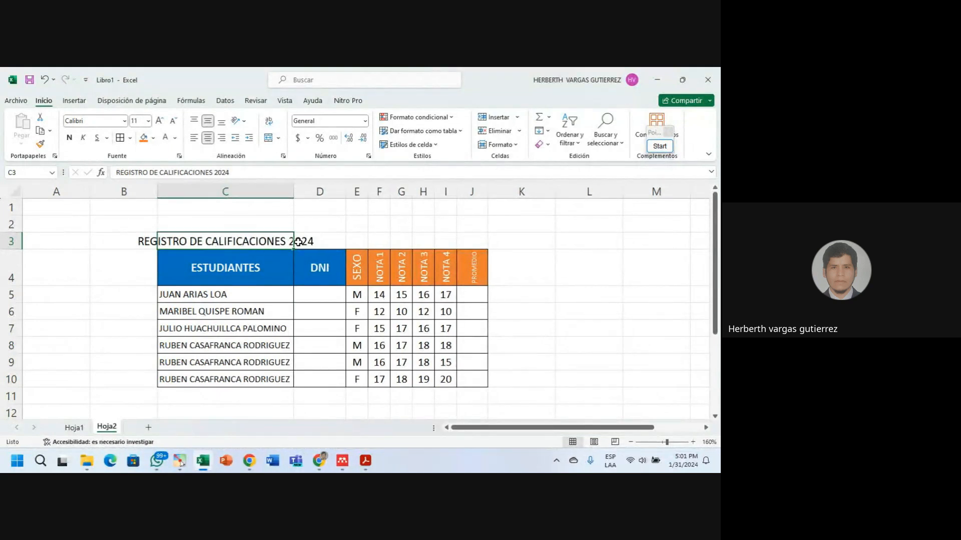
left_click_drag(306, 241, 466, 241)
left_click(220, 240)
key("Delete")
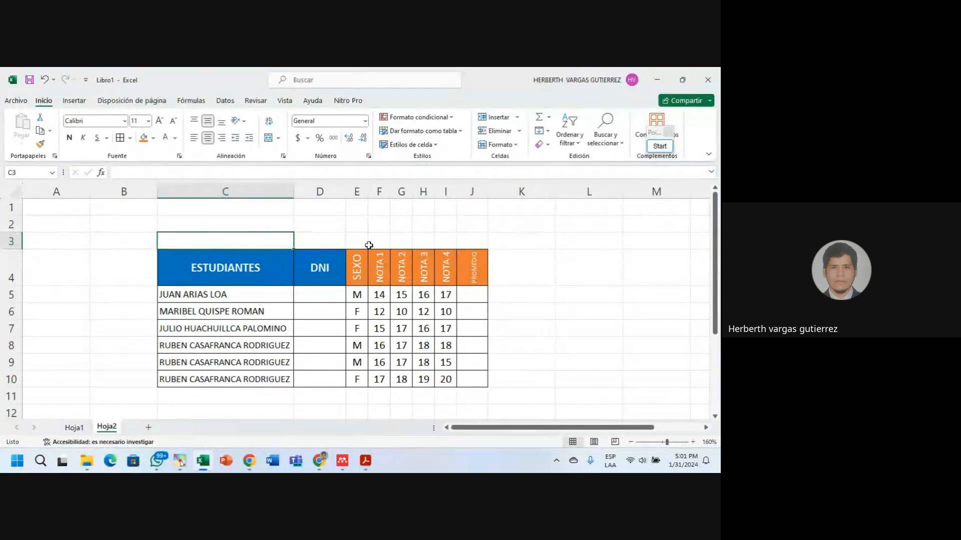
Merge and center cells C3:J3 across the table width.
left_click(392, 224)
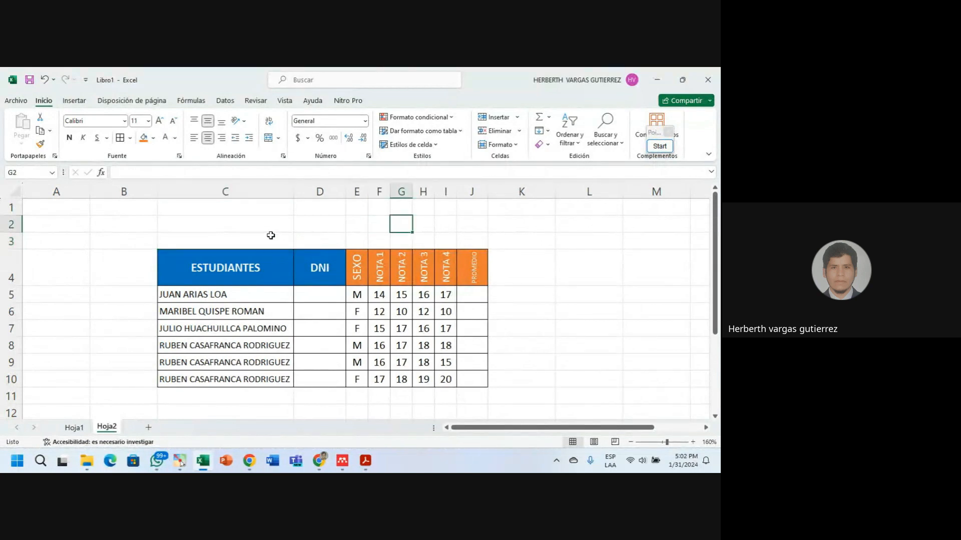
left_click_drag(224, 241, 463, 244)
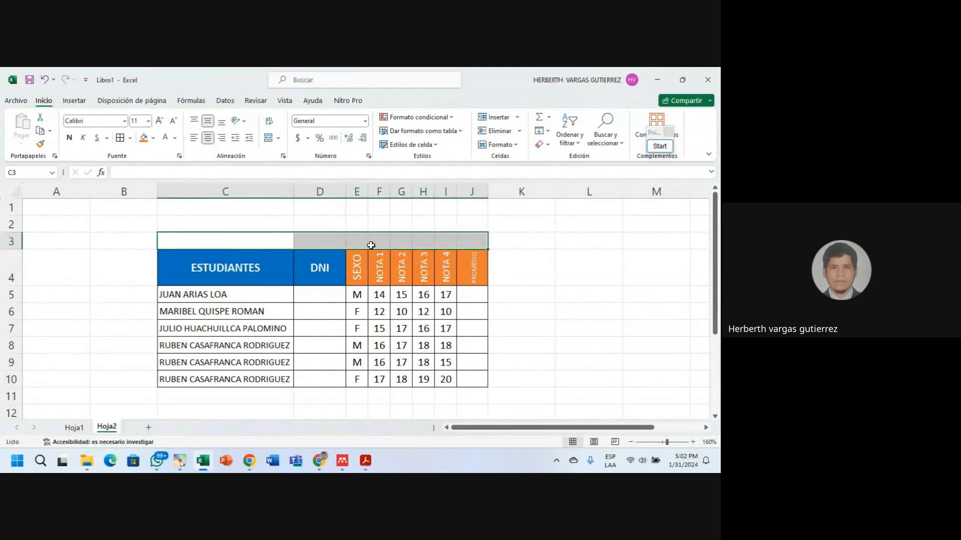
left_click_drag(223, 238, 464, 238)
left_click(269, 139)
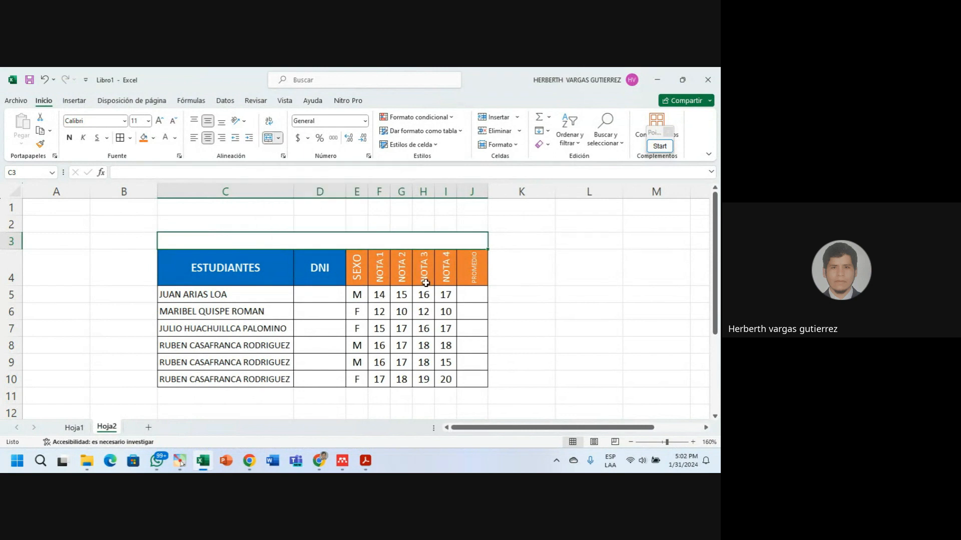
Enter the title 'REGISTRO DE CALIFICACIONES 2024' in the merged C3 cell.
left_click(405, 224)
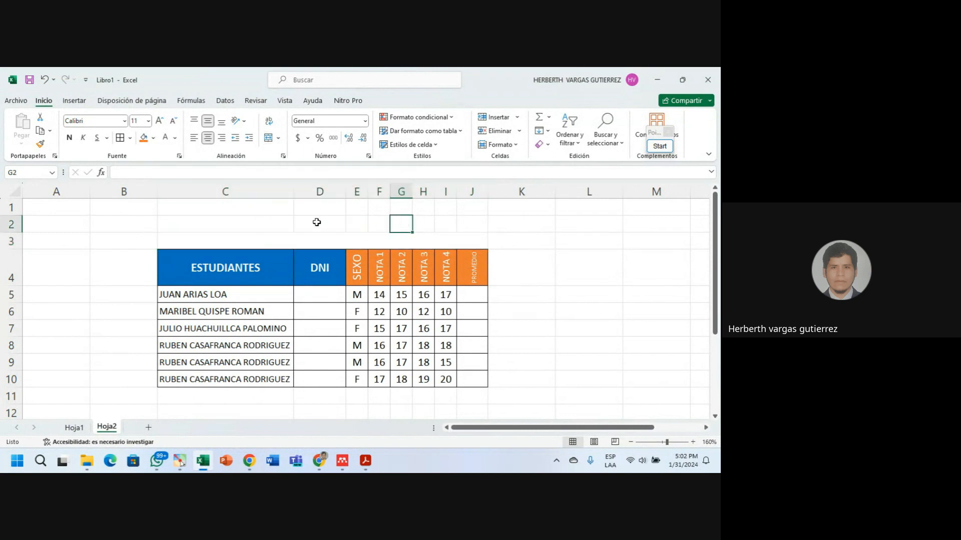
left_click(223, 240)
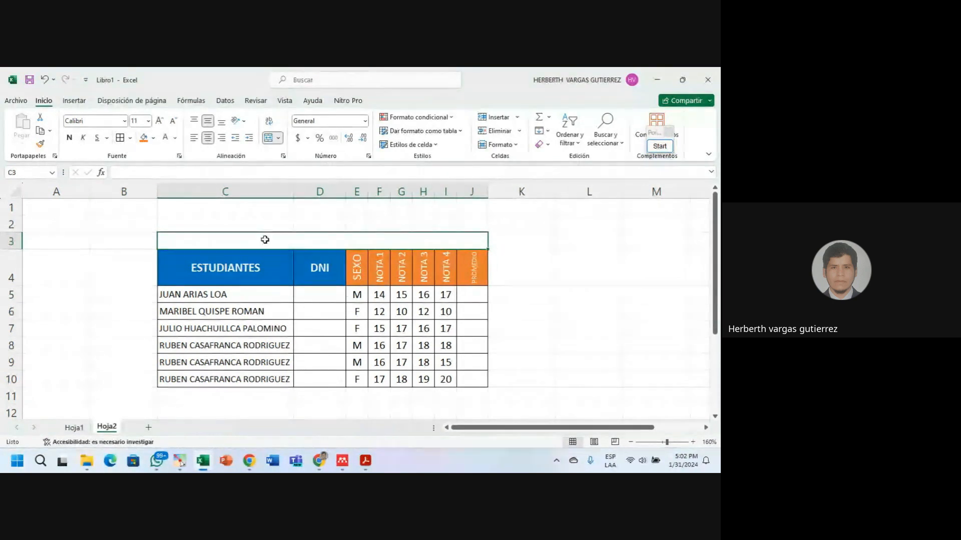
left_click(380, 257)
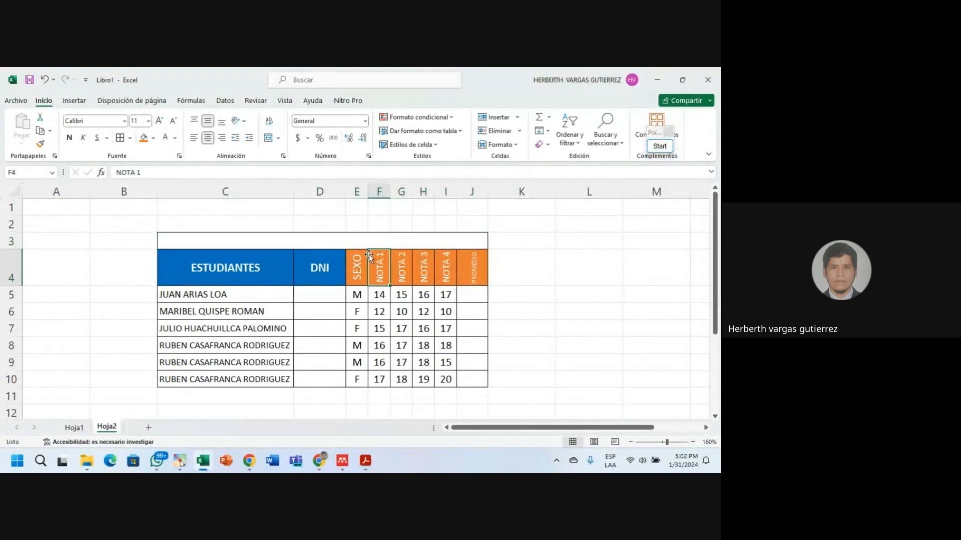
left_click(322, 240)
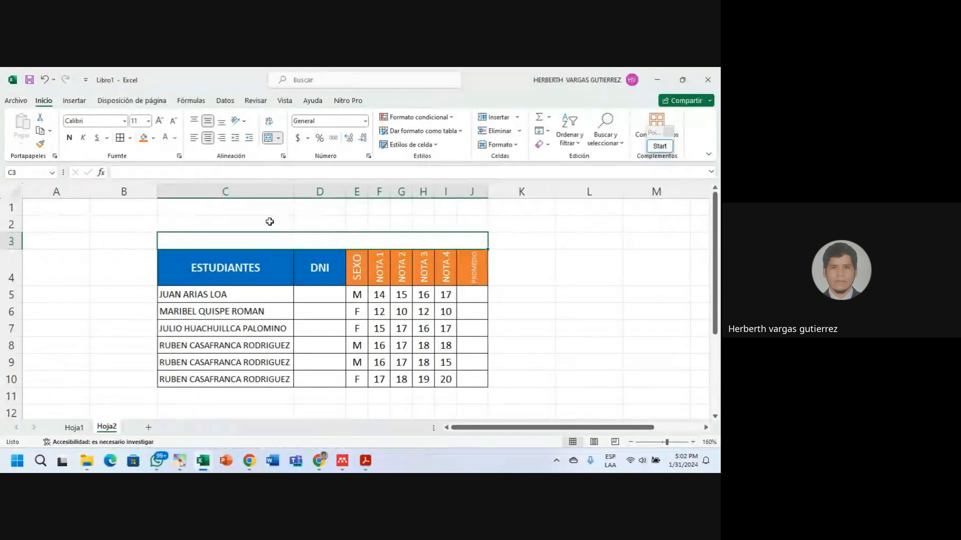
left_click_drag(270, 221, 461, 223)
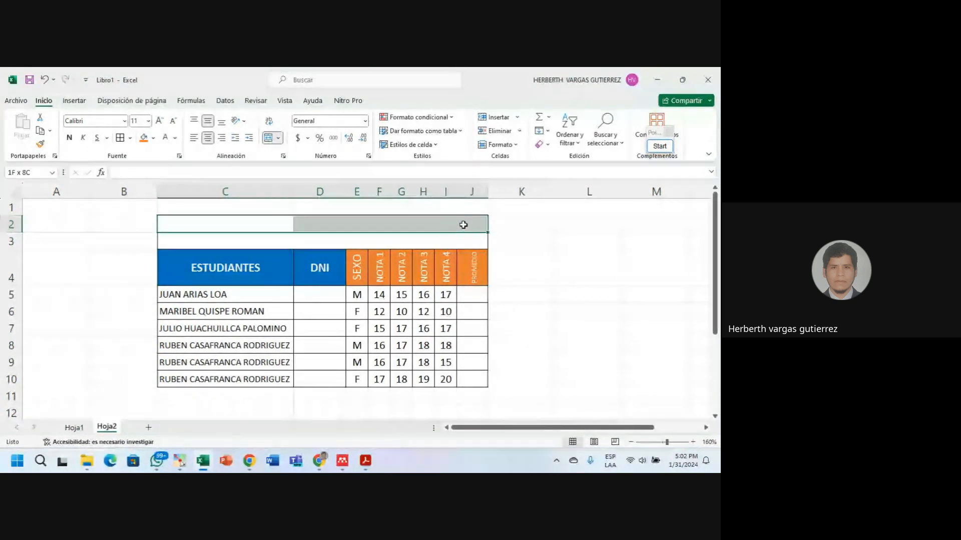
left_click(356, 242)
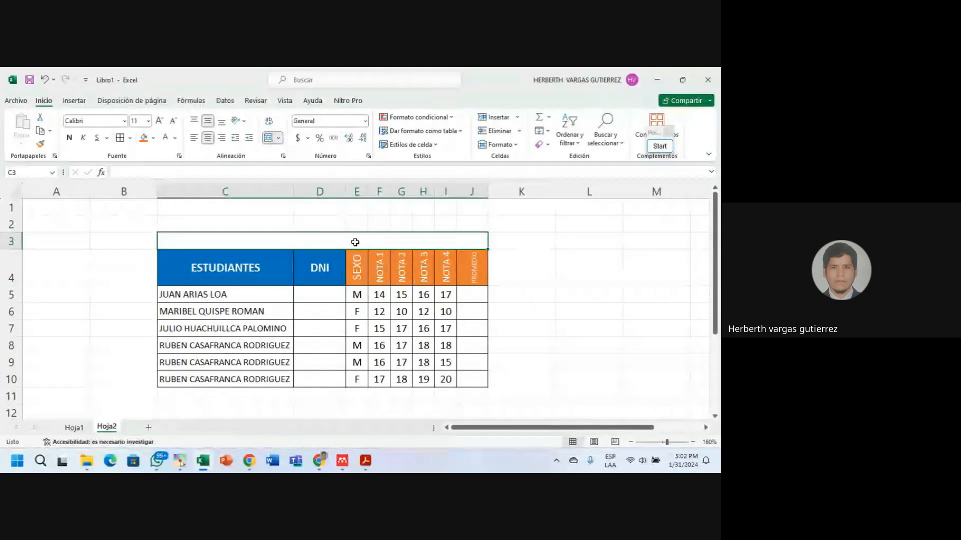
type("RE")
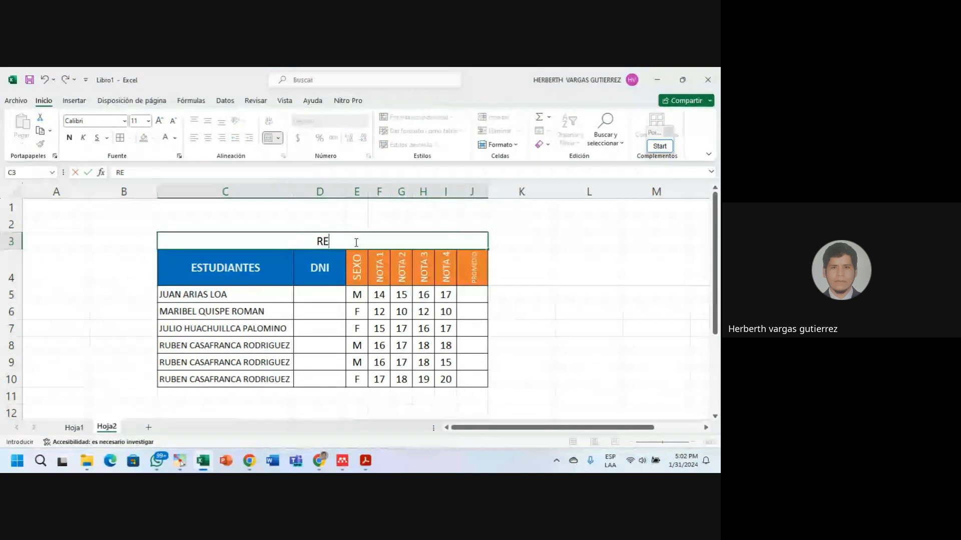
type("GISTRO ")
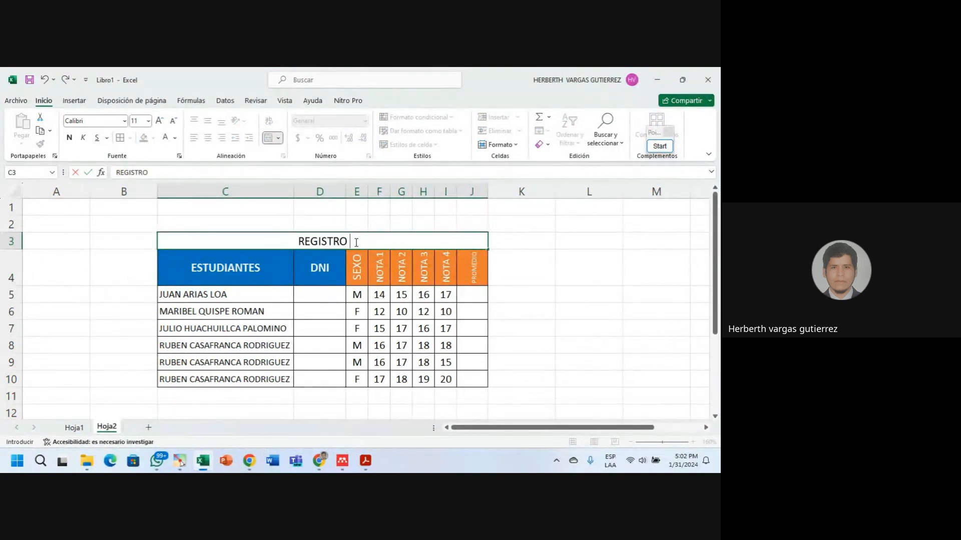
type("DE CALIF")
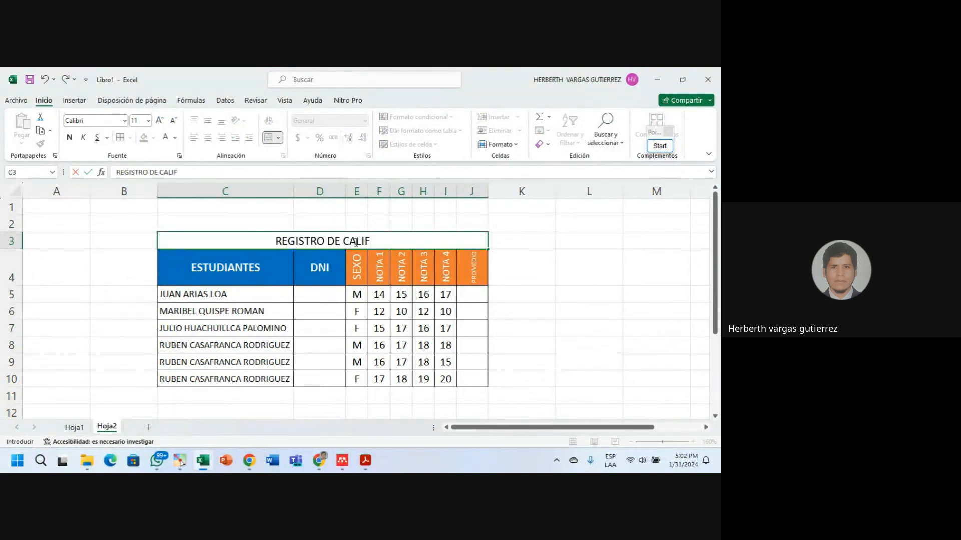
type("ICACIONES 2024")
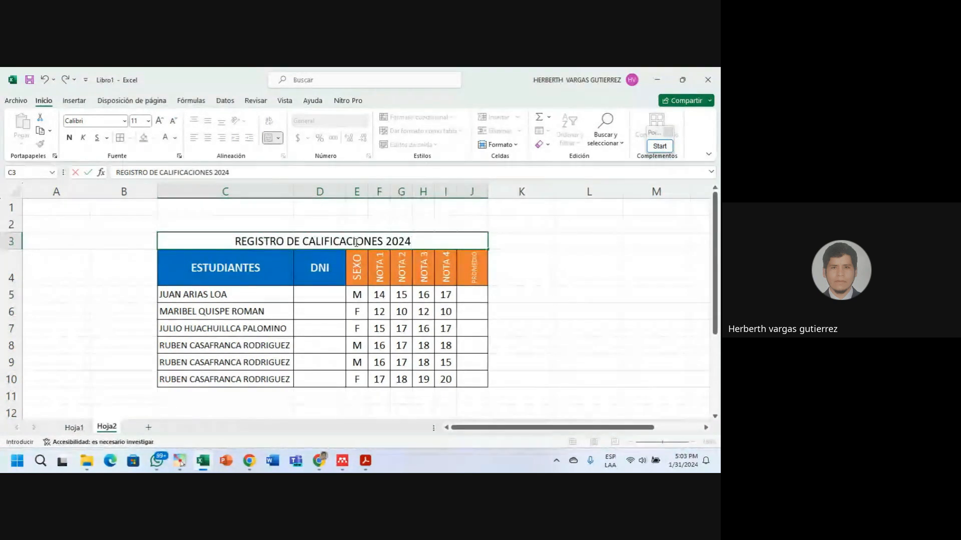
left_click(525, 304)
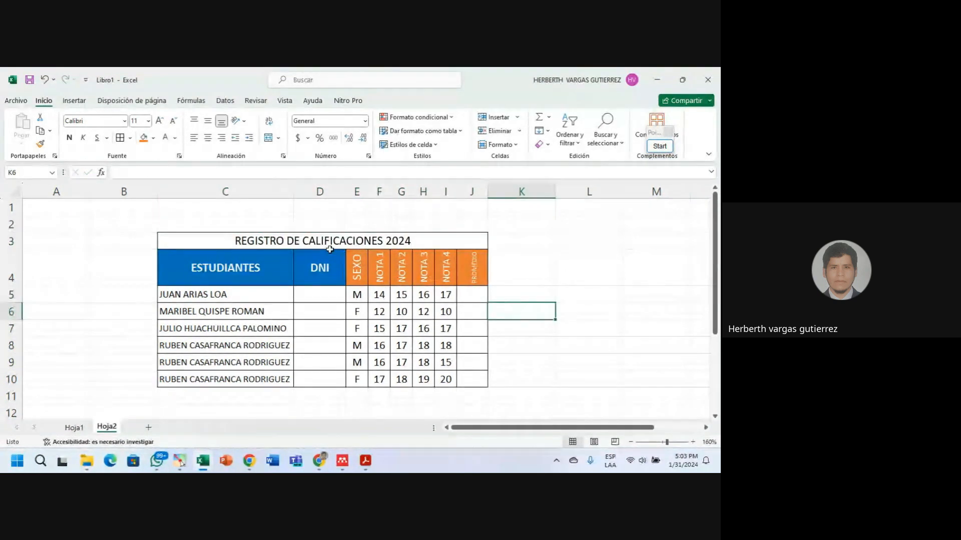
Unmerge the C2:J2 block above the title with Combinar y centrar.
left_click(298, 245)
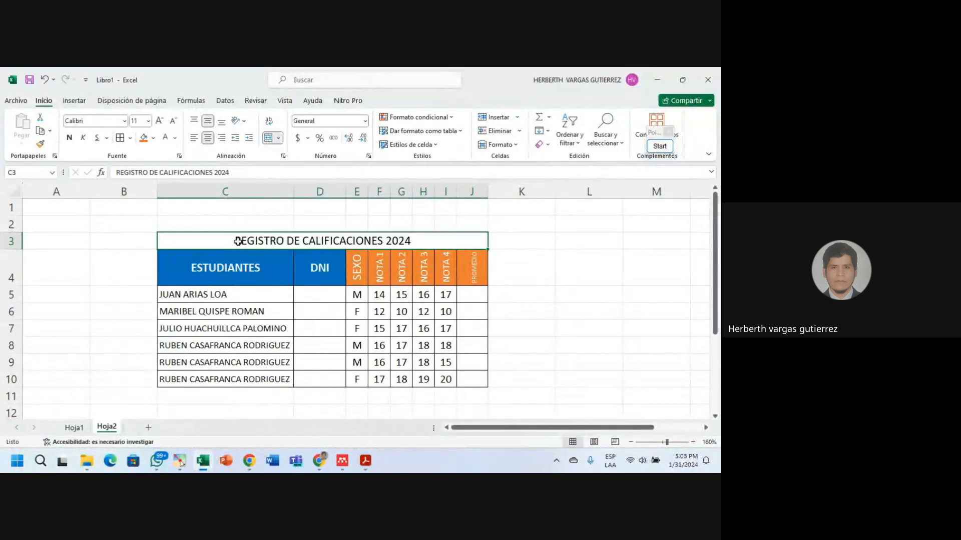
left_click_drag(237, 223, 457, 216)
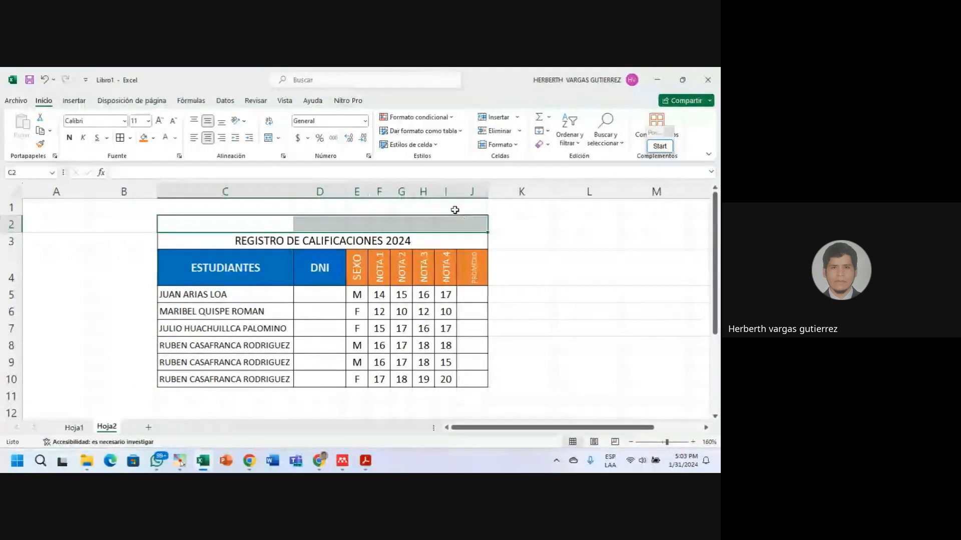
left_click(398, 261)
left_click(412, 230)
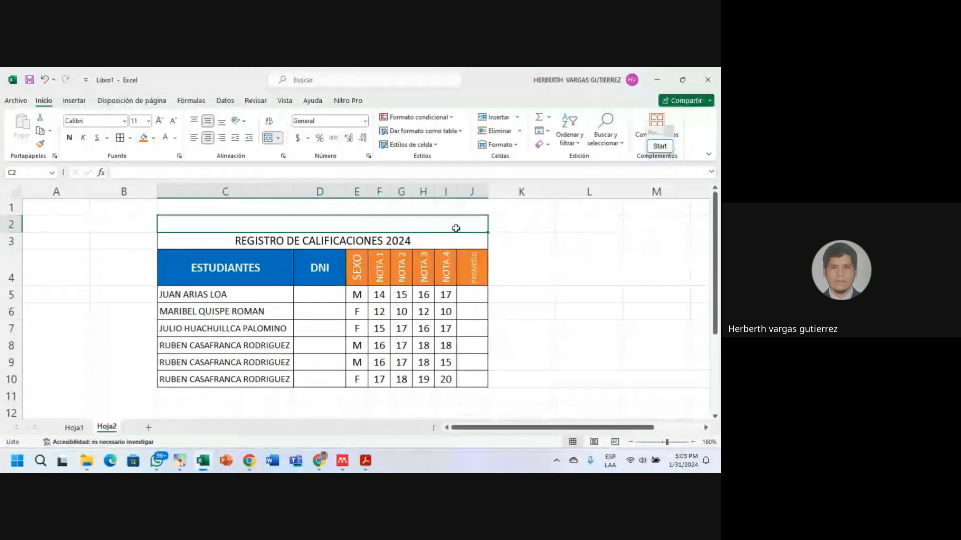
left_click(309, 175)
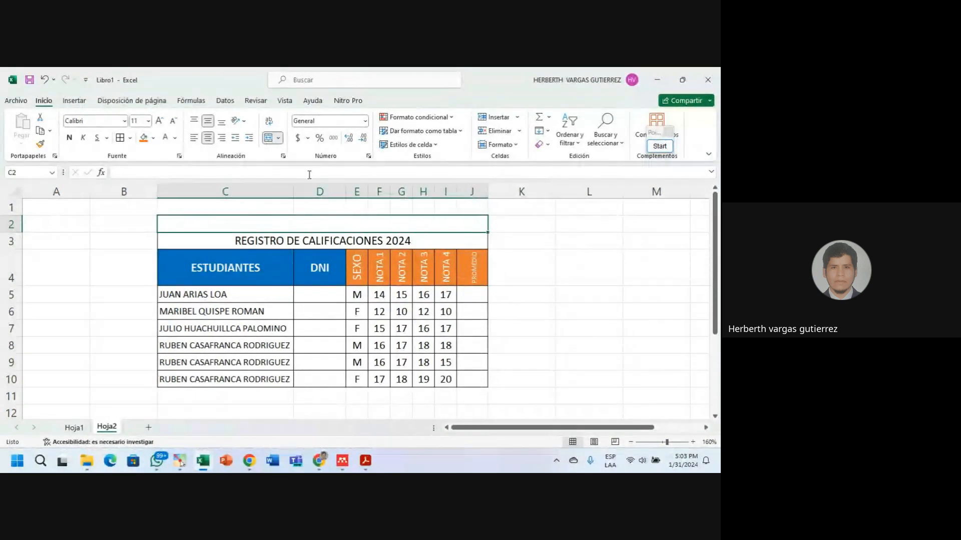
left_click(269, 139)
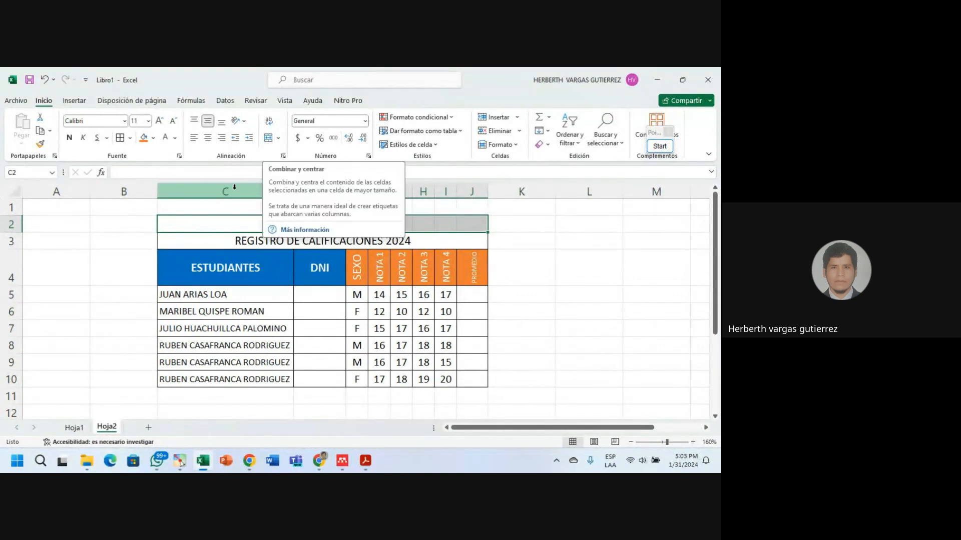
Check that cells C2 to J2 are now separate and select cell C2.
left_click(255, 223)
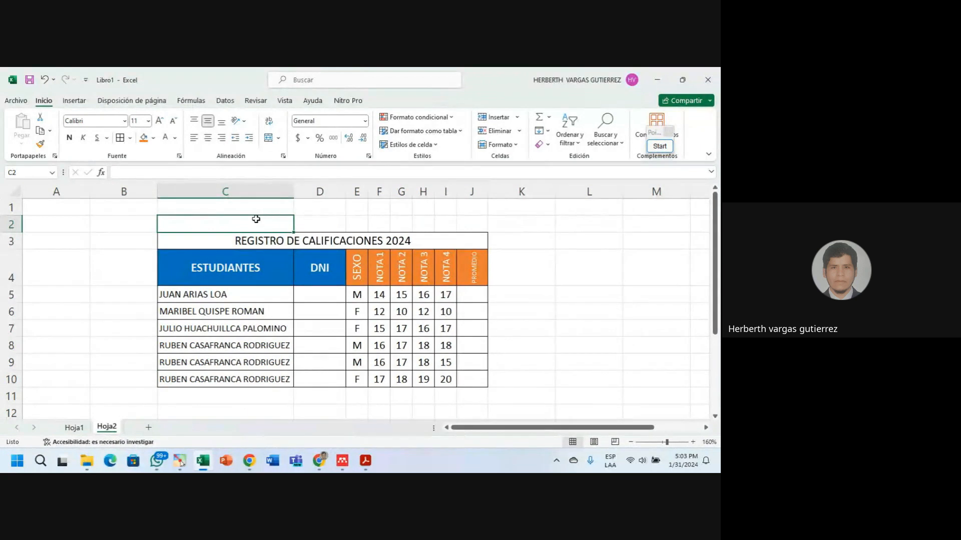
mouse_move(257, 219)
left_mouse_down()
mouse_move(401, 236)
mouse_move(473, 221)
mouse_move(260, 221)
left_mouse_up()
left_click(473, 222)
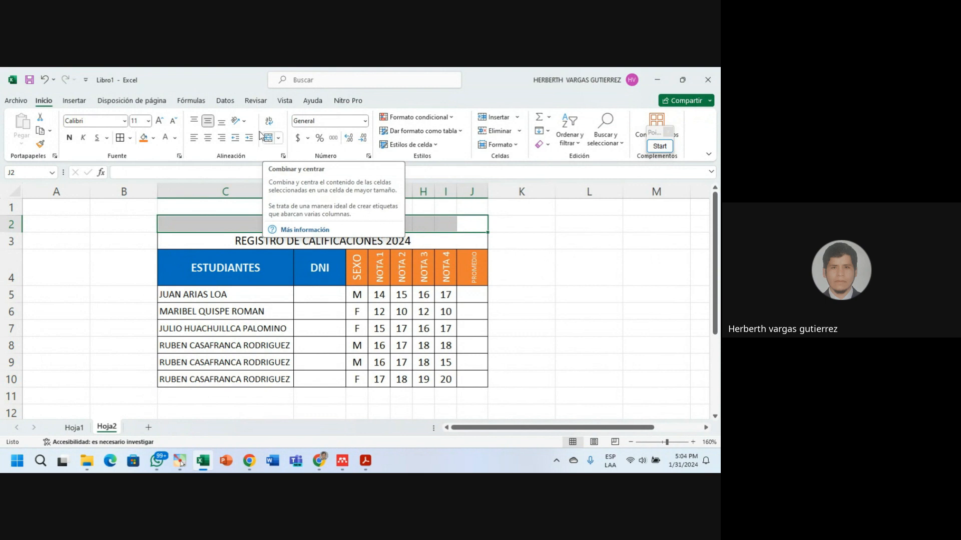
left_click(496, 238)
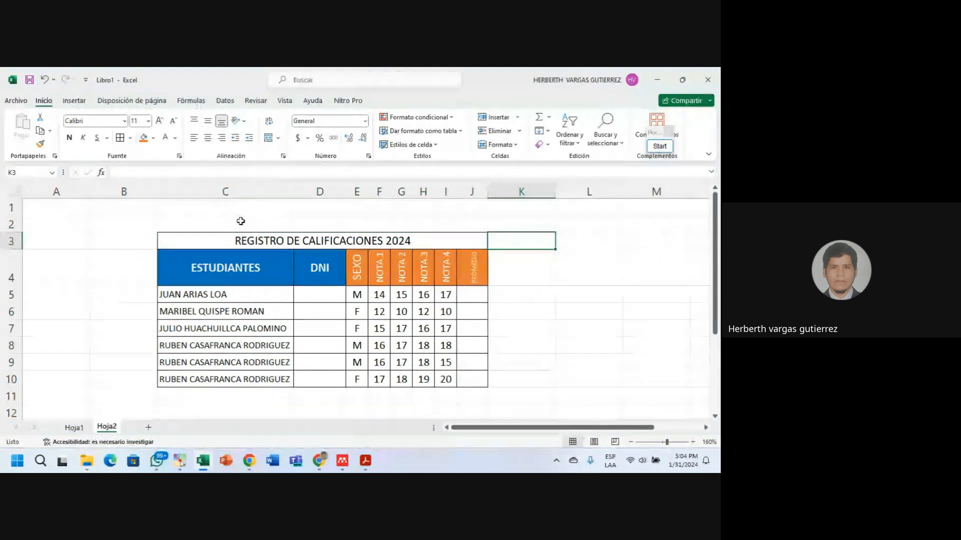
left_click(281, 227)
left_click_drag(280, 226, 473, 228)
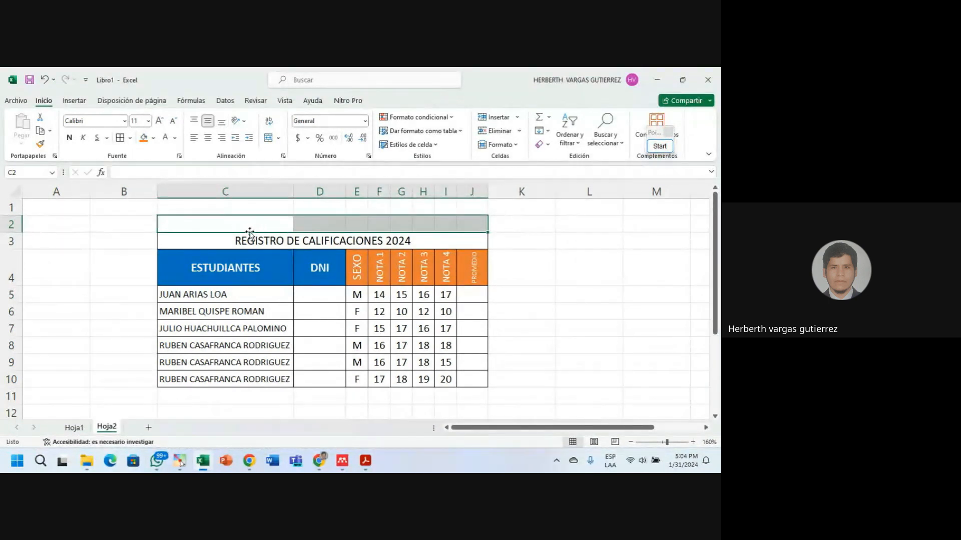
left_click(498, 243)
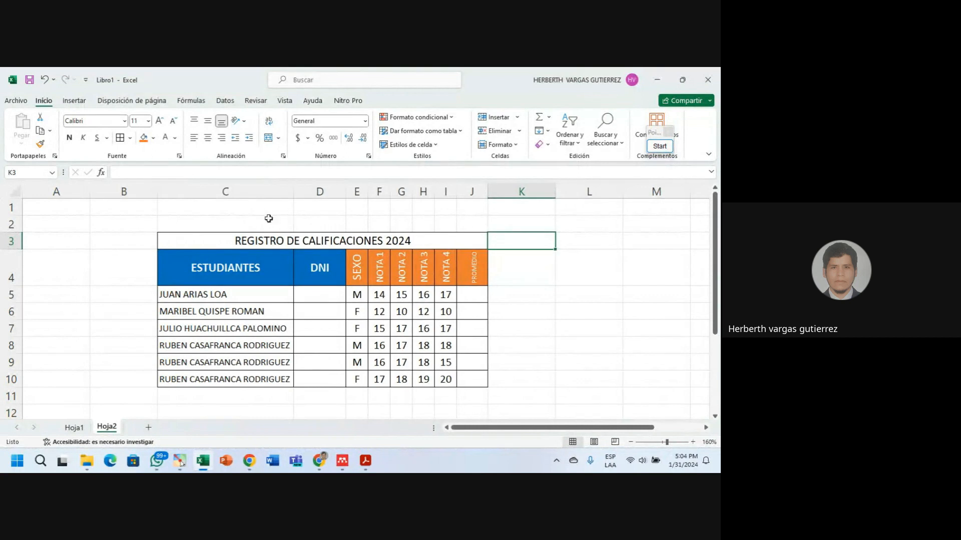
left_click(245, 226)
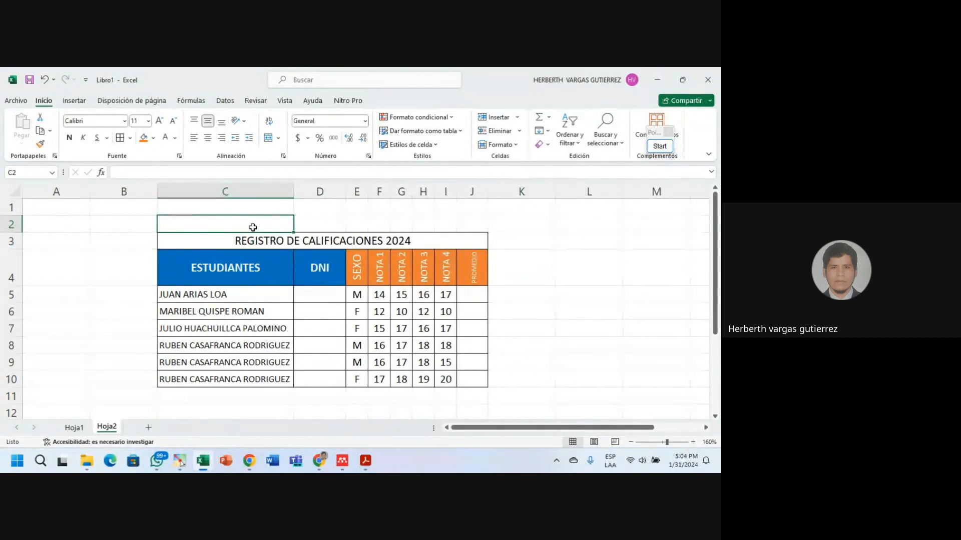
Enter MINISTERIO DE EDUCACIÓN DEL PERÚ in C2, correcting the accent on the Ó.
type("MI")
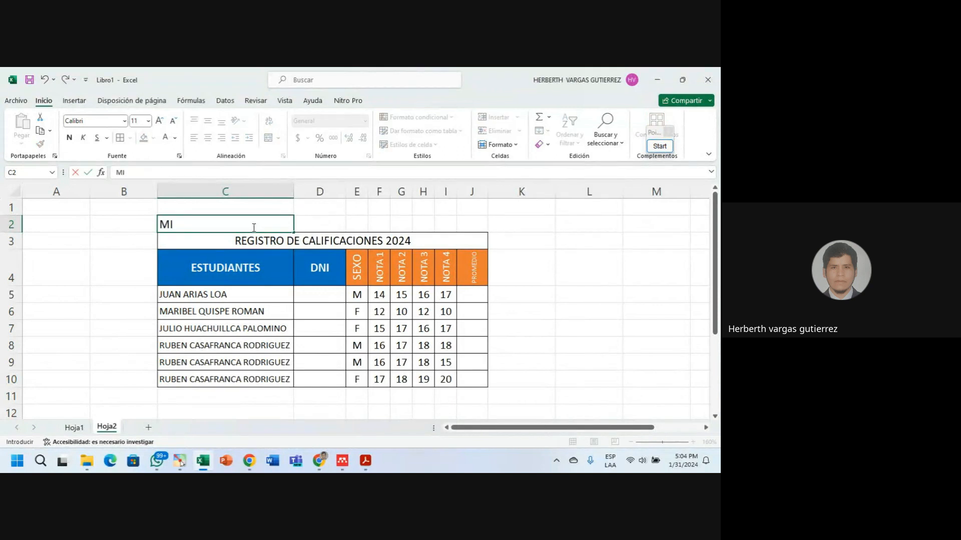
type("NISTERIO DE")
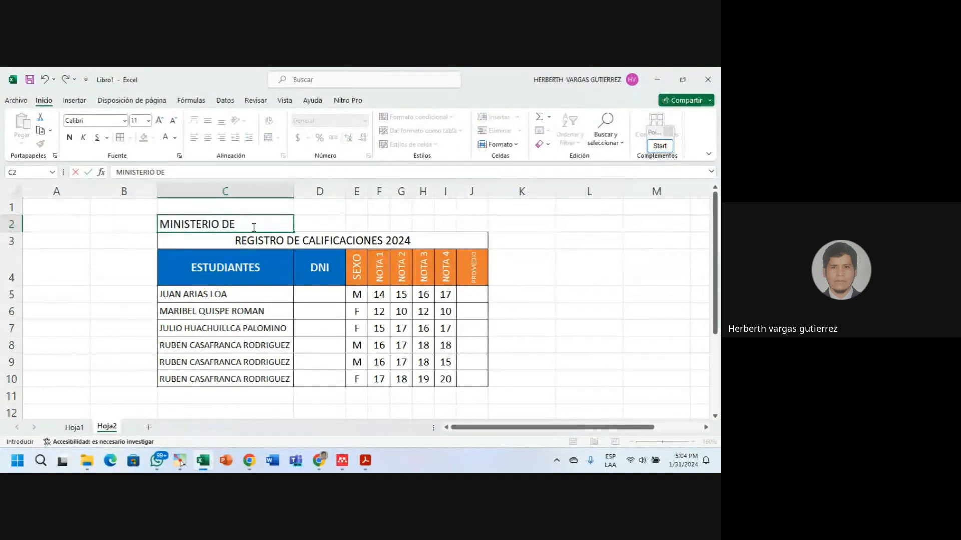
type(" EDUCACIÓN DEL PERÚ")
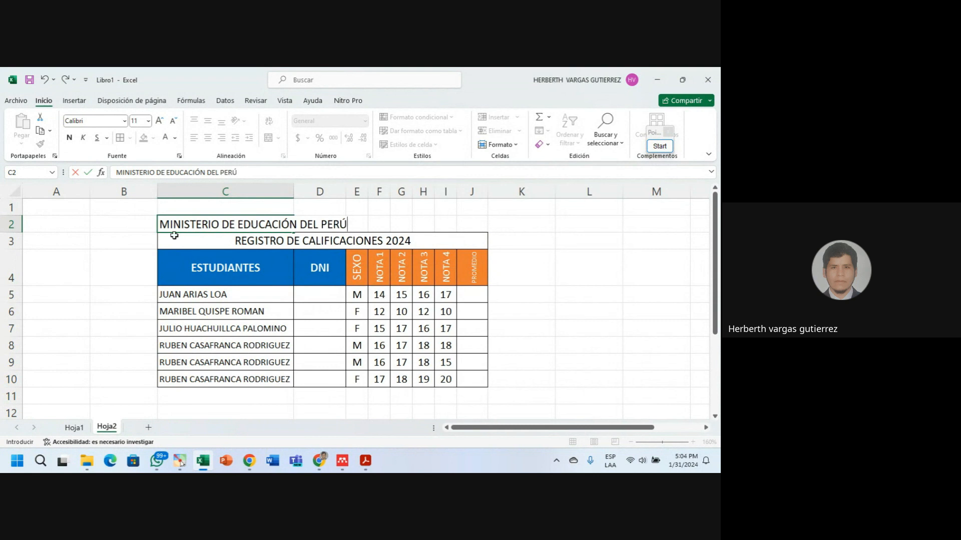
left_click(135, 235)
Type OTRO into D2 beside the ministry heading.
left_click(315, 222)
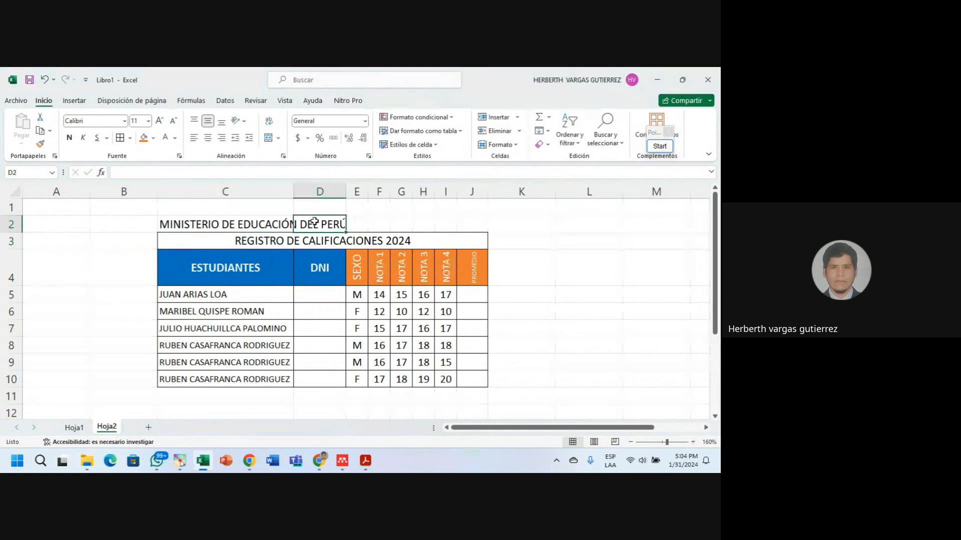
left_click(251, 226)
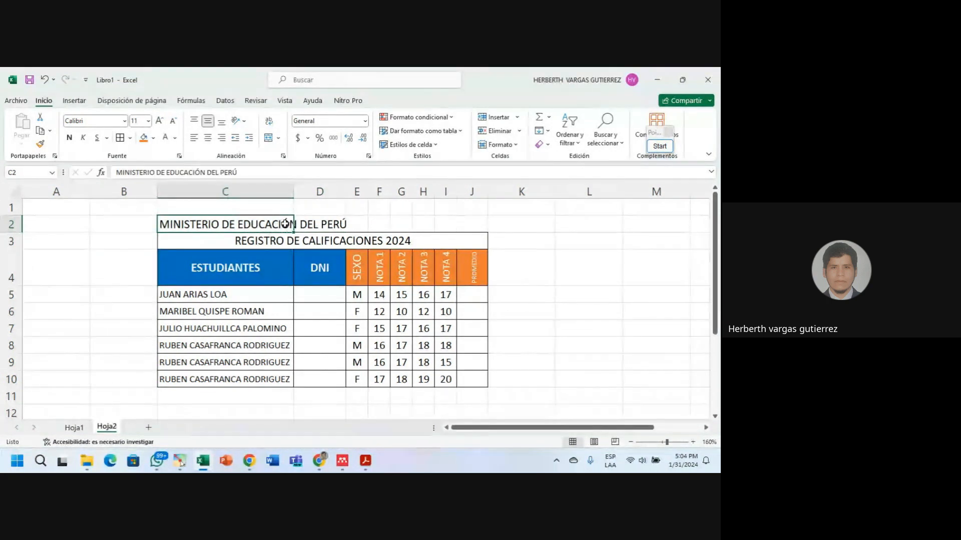
left_click(315, 224)
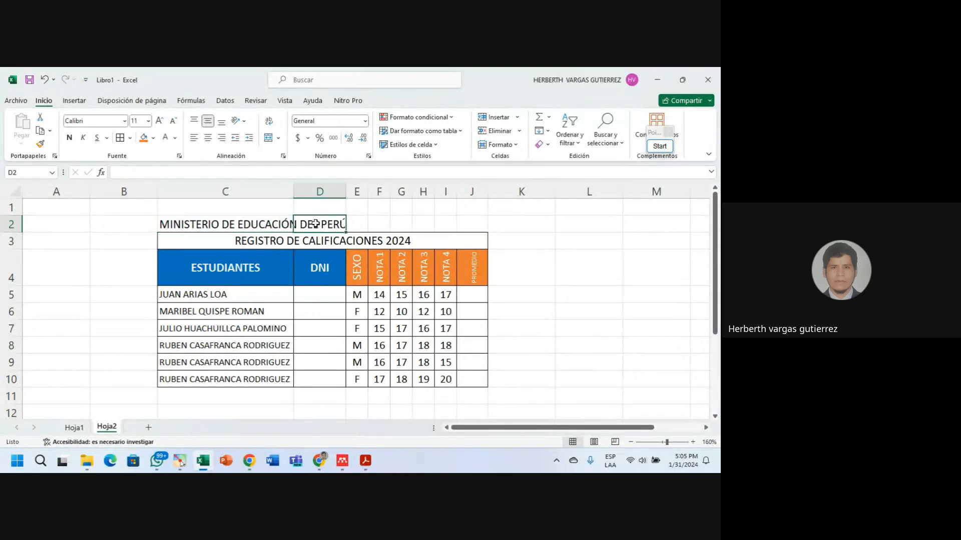
type("OT")
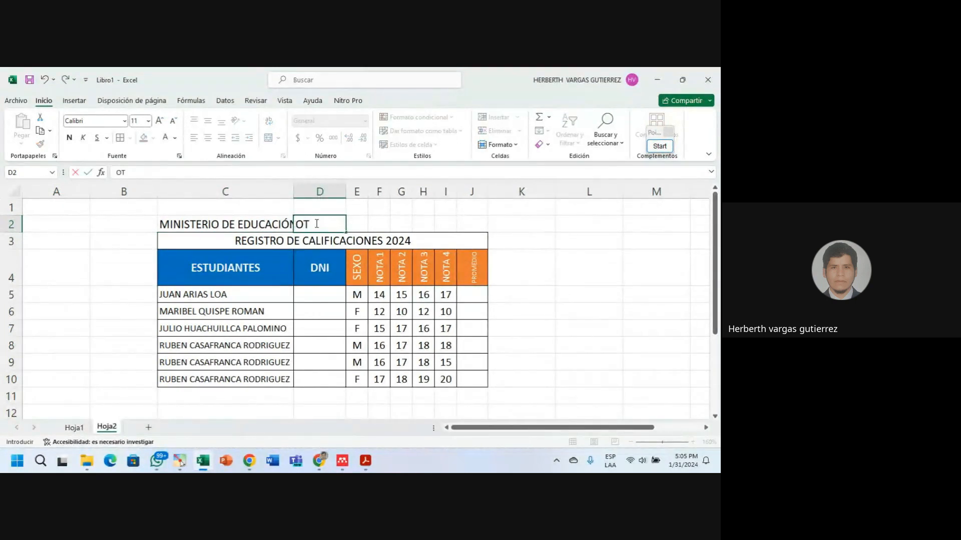
type("RO")
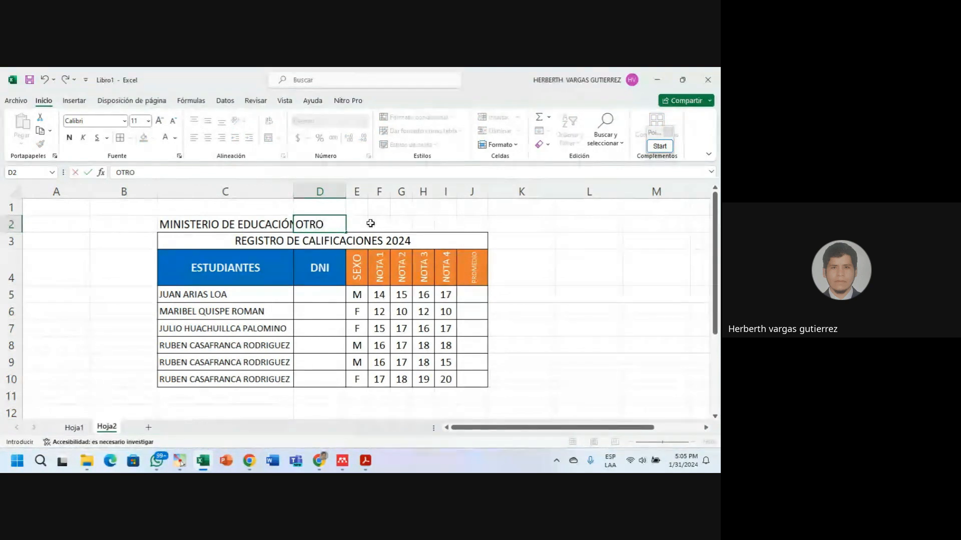
left_click(96, 238)
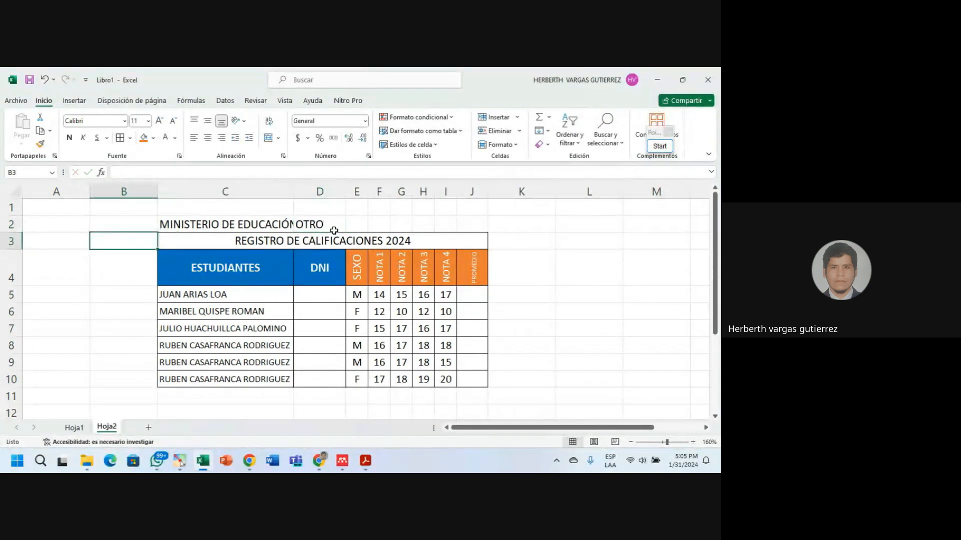
Turn on Ajustar texto for C2 so the ministry heading wraps onto two lines.
left_click(265, 223)
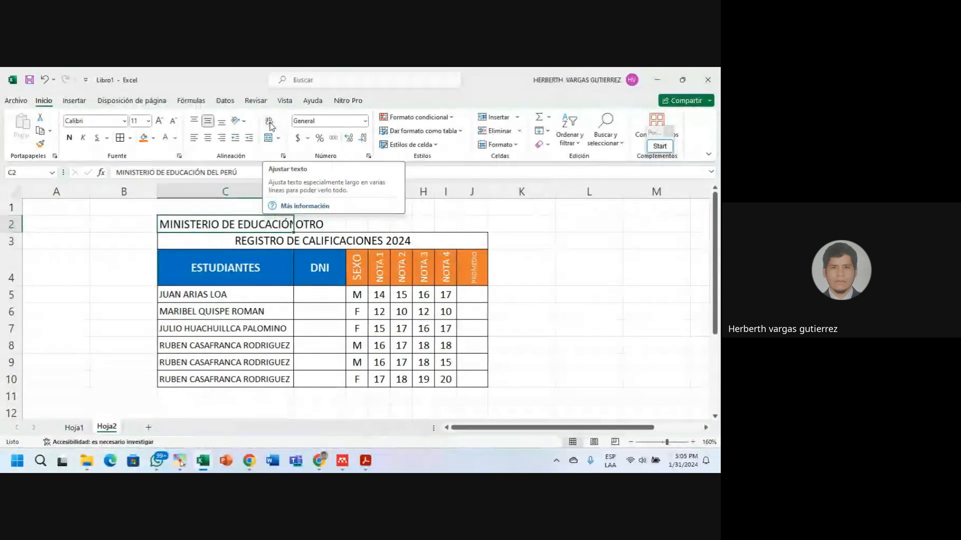
left_click(269, 123)
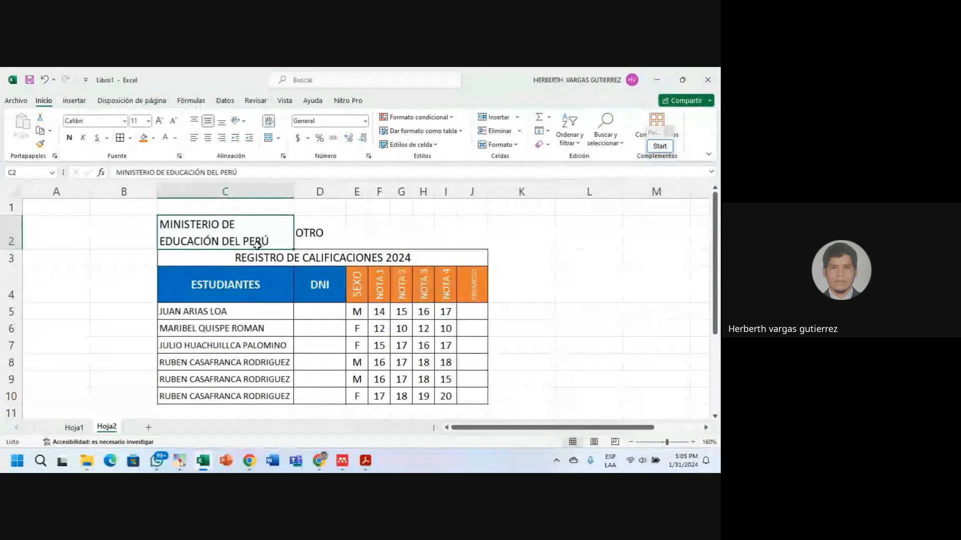
key("Right")
key("Left")
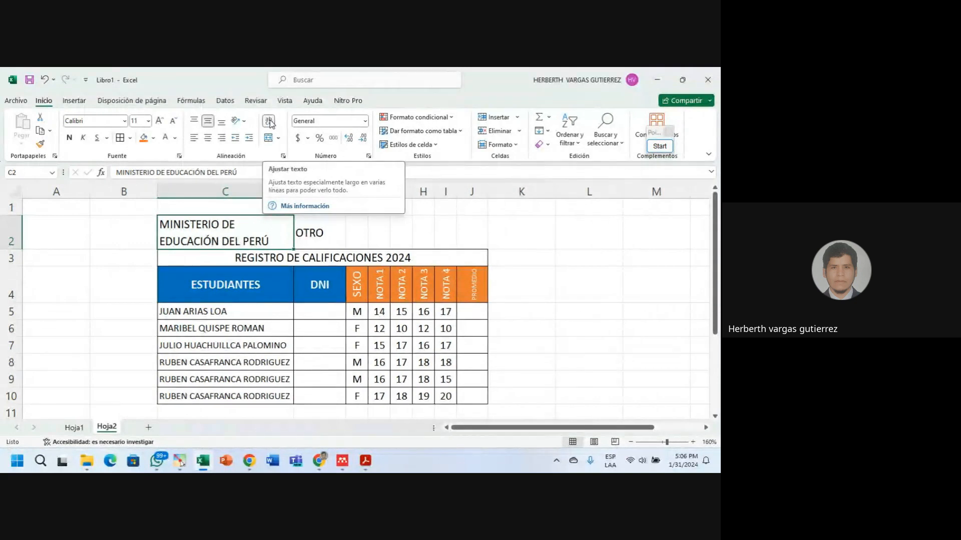
left_click(518, 334)
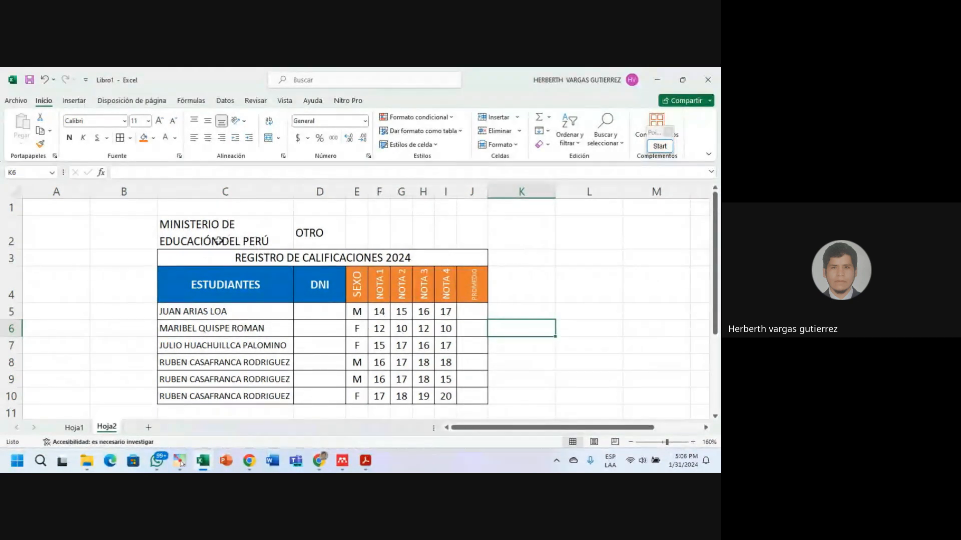
left_click(232, 231)
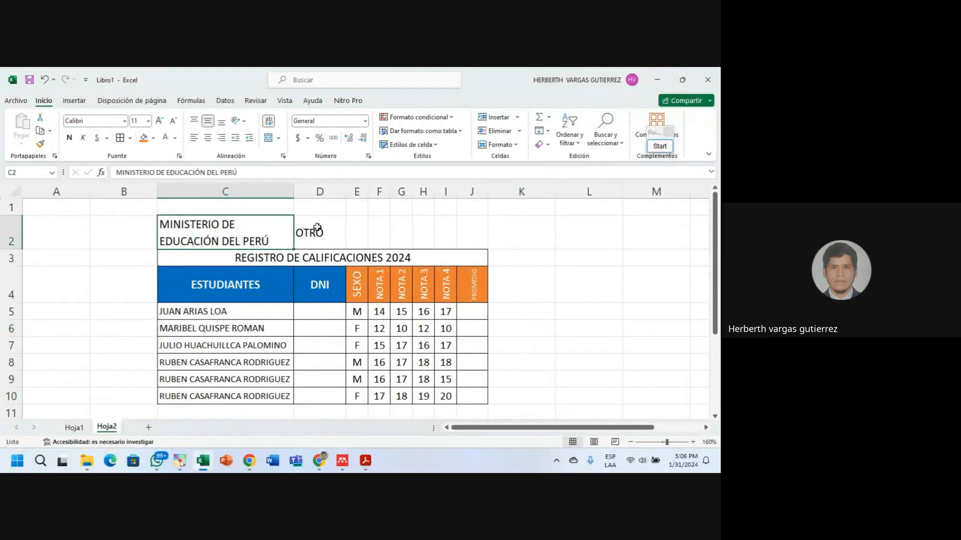
left_click(358, 228)
left_click(227, 235)
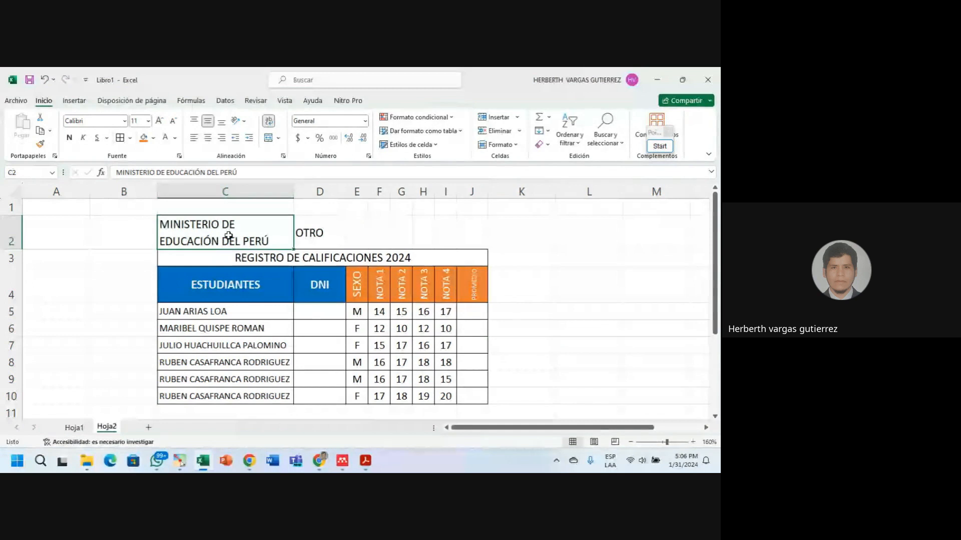
left_click(116, 238)
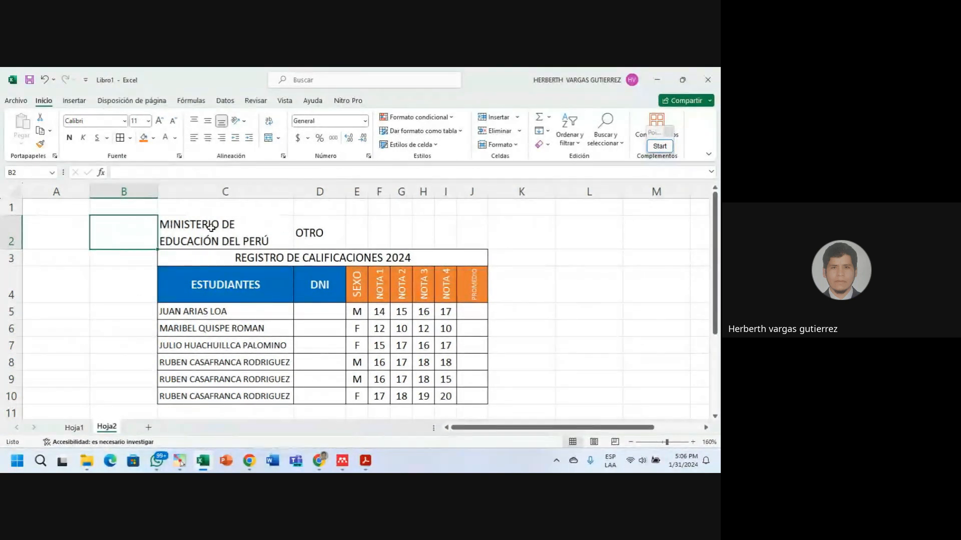
left_click(236, 228)
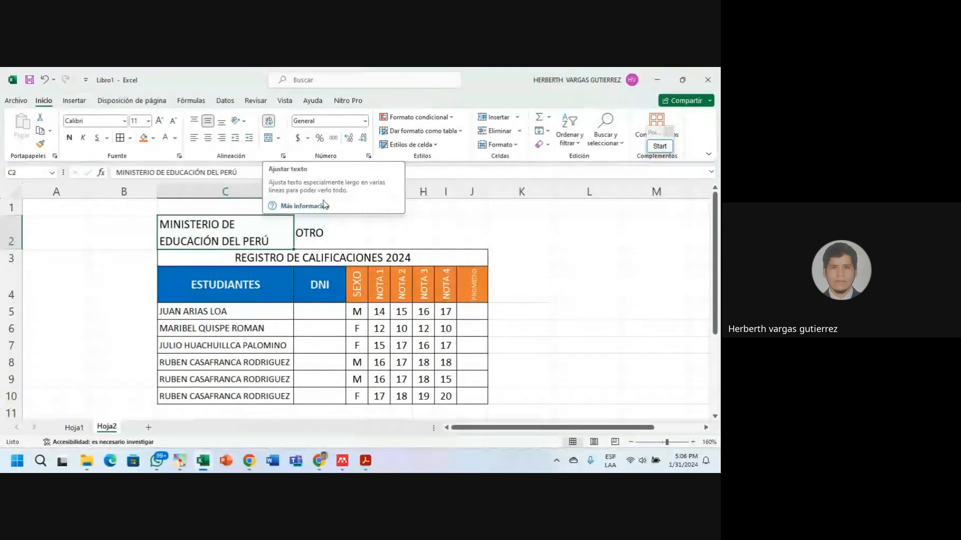
Switch to the Google Meet class call window from the Chrome taskbar.
mouse_move(323, 466)
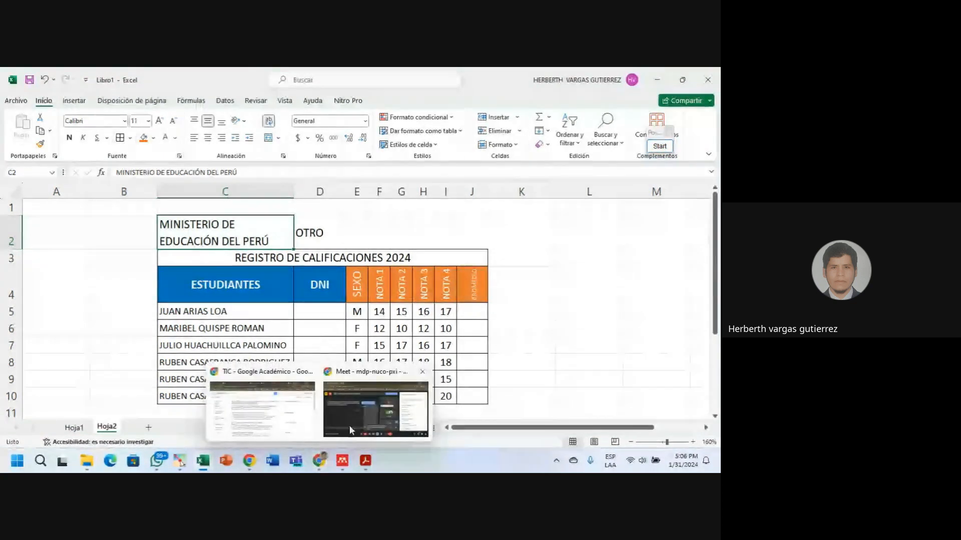
left_click(375, 415)
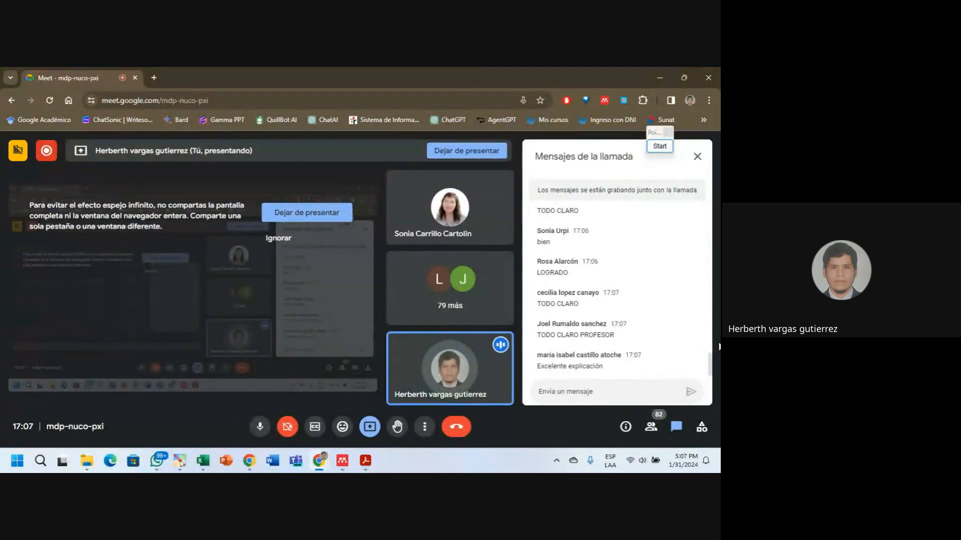
Minimize the call, return to Excel and insert a new blank sheet, Hoja3.
left_click(657, 78)
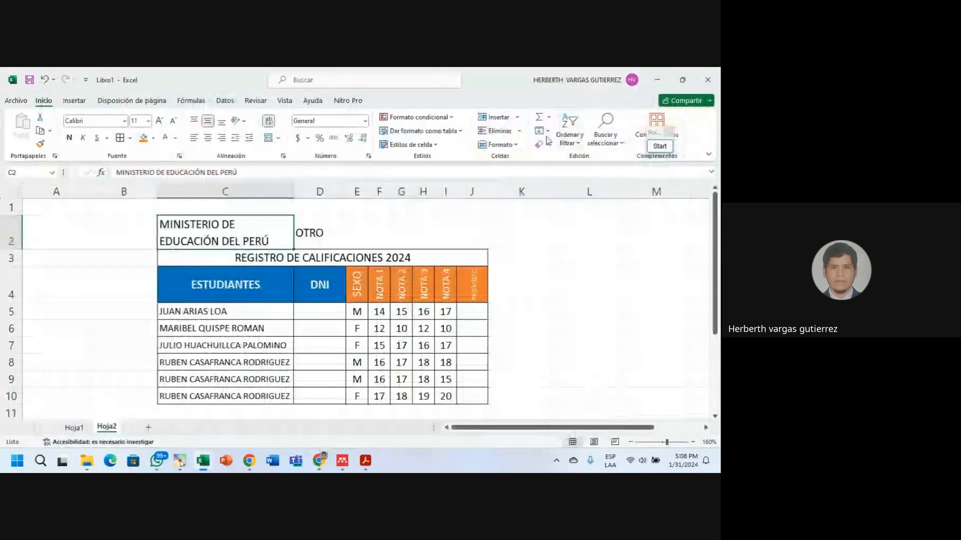
left_click(527, 300)
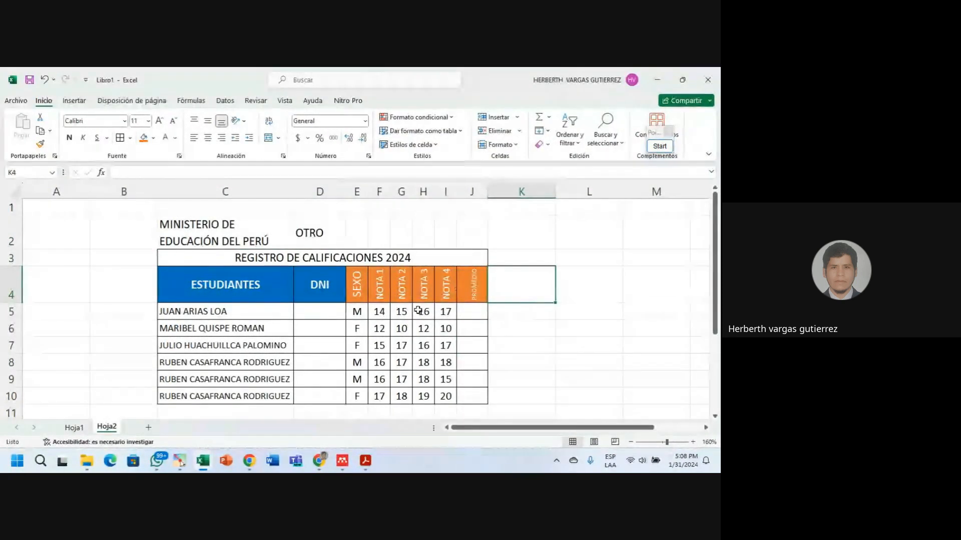
left_click(559, 312)
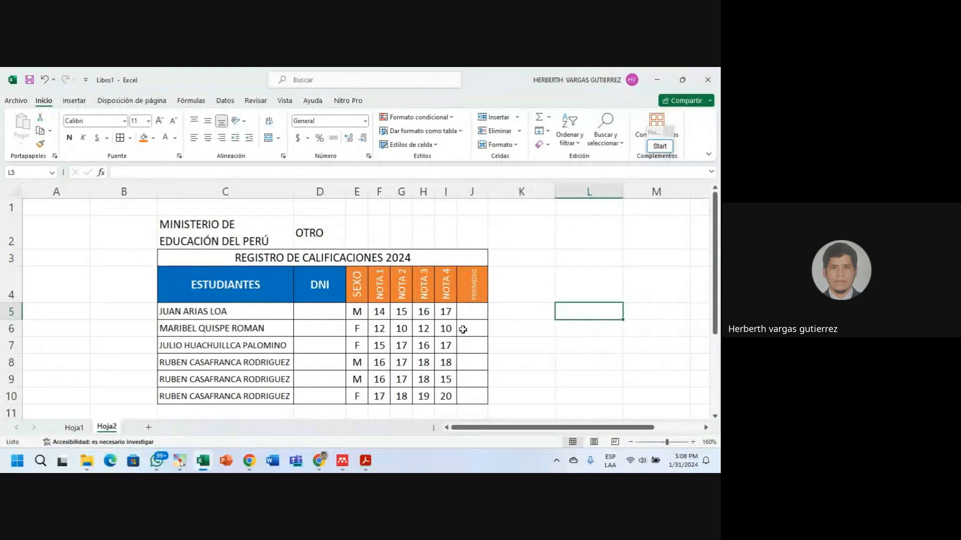
scroll(463, 330, "down", 2)
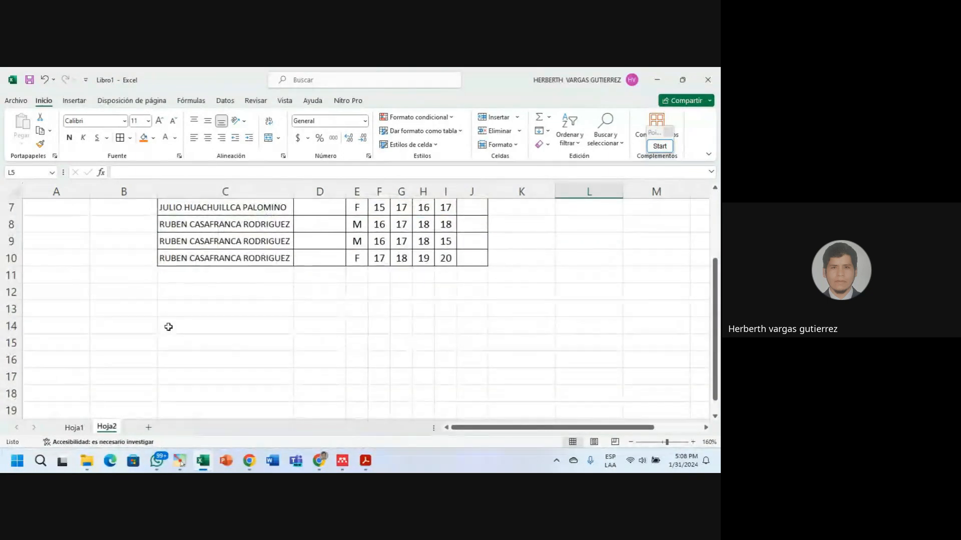
left_click(138, 298)
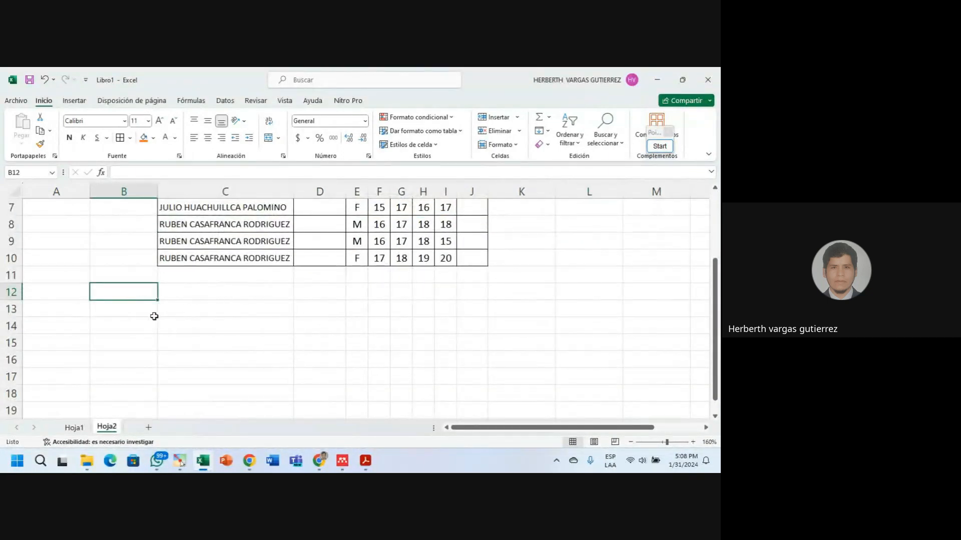
left_click(138, 308)
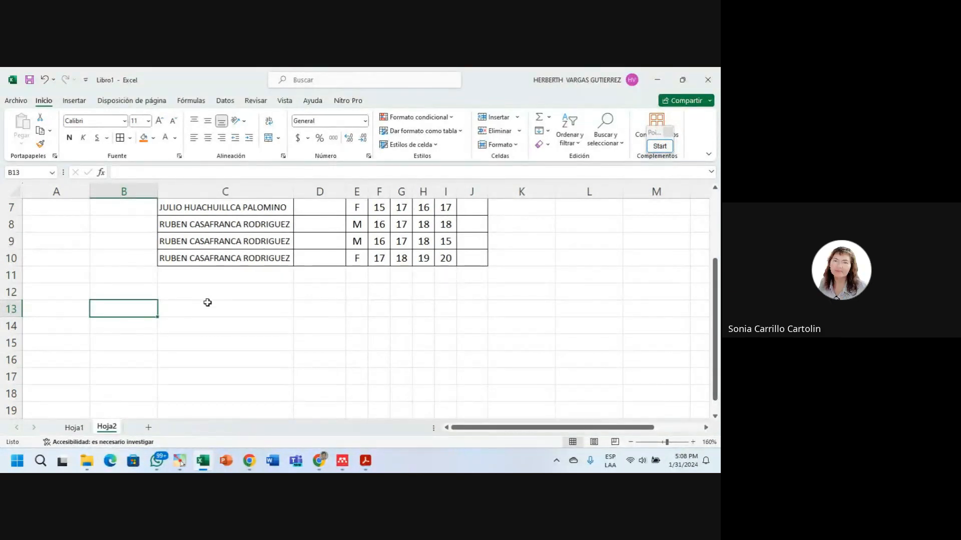
left_click(148, 428)
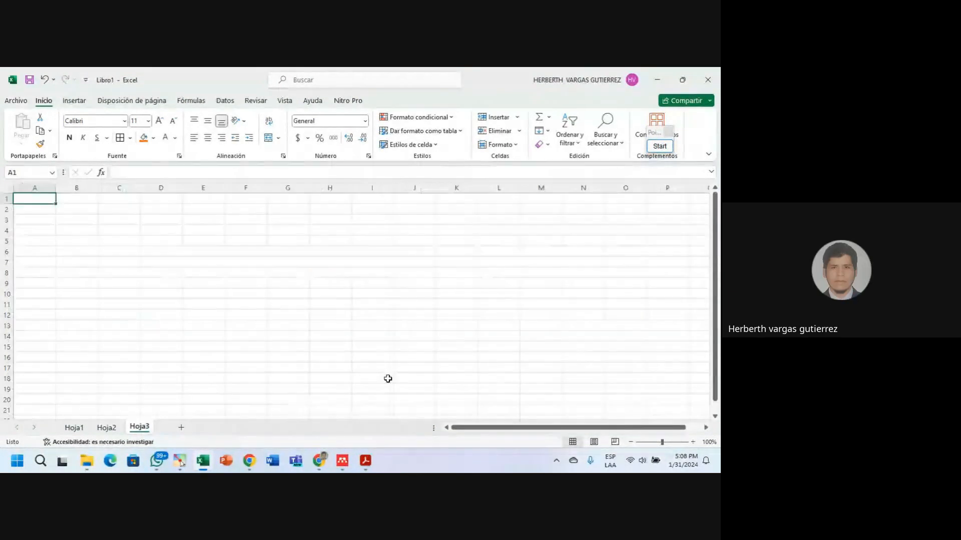
Zoom Hoja3 in to 150%, select C3 and show the number format choices.
left_click(694, 442)
left_click(693, 442)
left_click(693, 442)
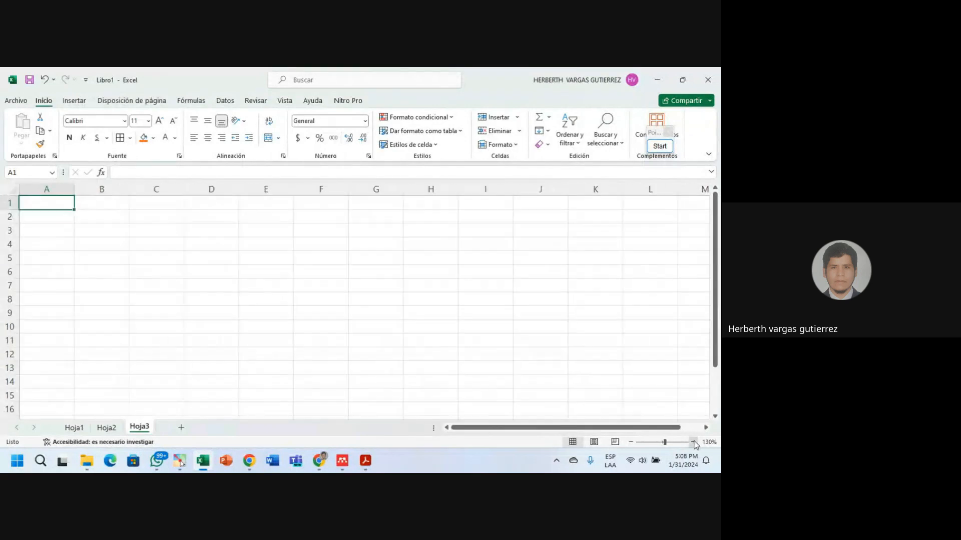
left_click(693, 442)
left_click(693, 443)
left_click(248, 255)
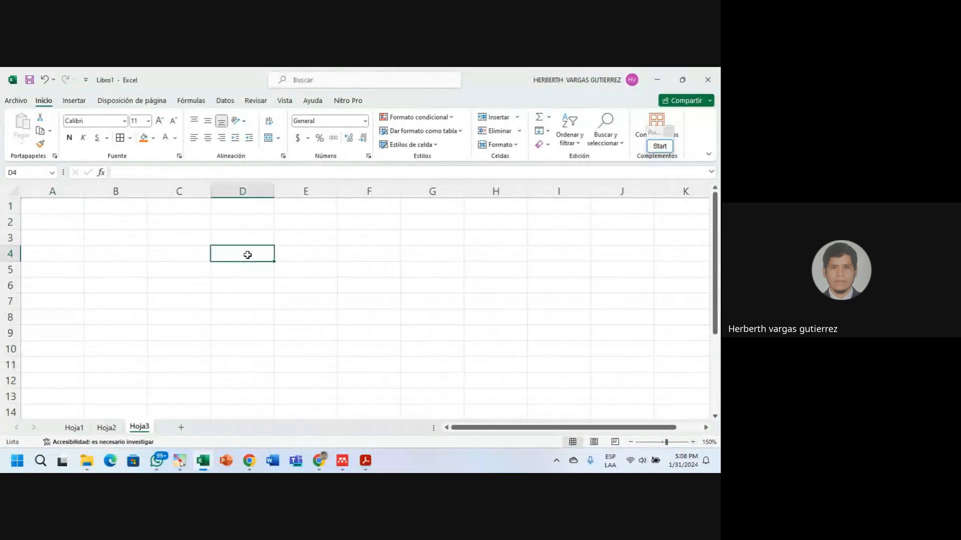
left_click(155, 238)
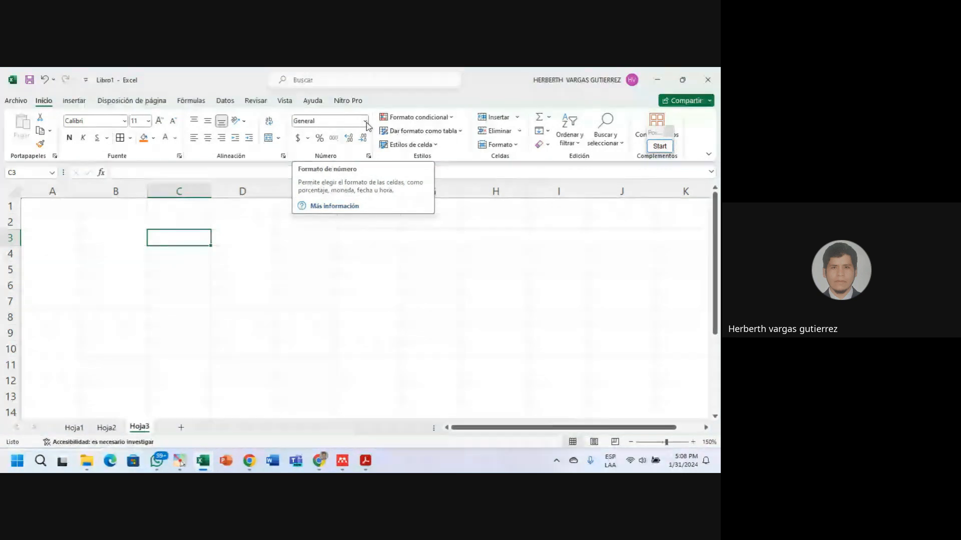
left_click(366, 124)
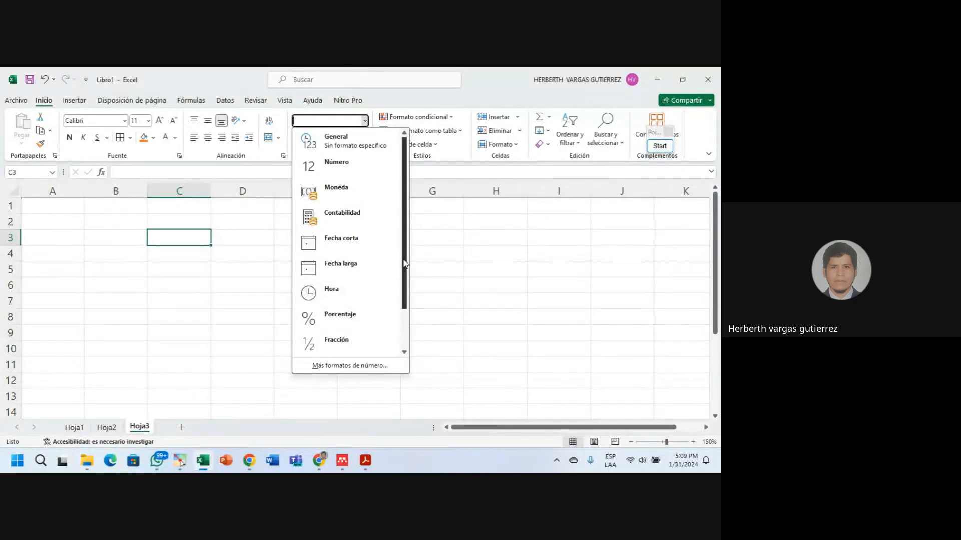
left_click_drag(406, 264, 398, 313)
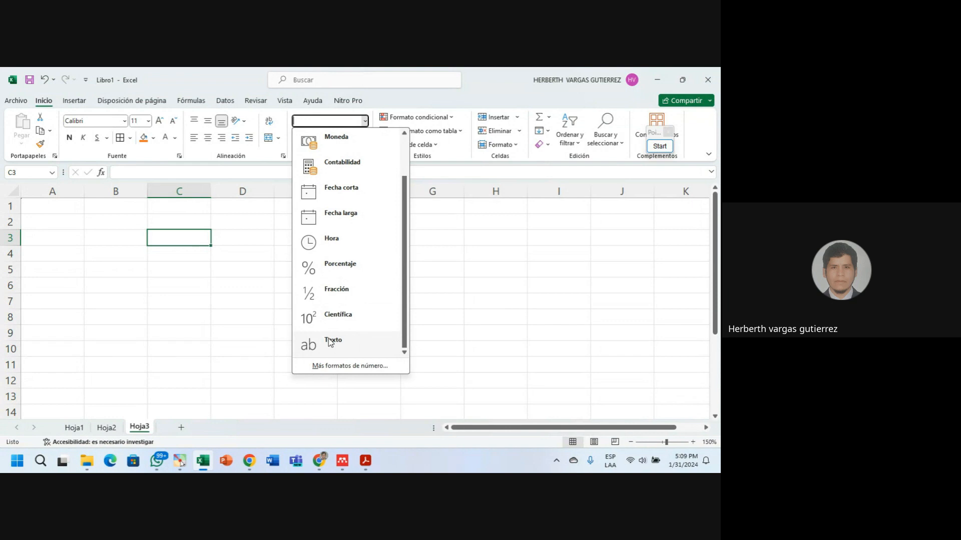
scroll(401, 267, "up", 2)
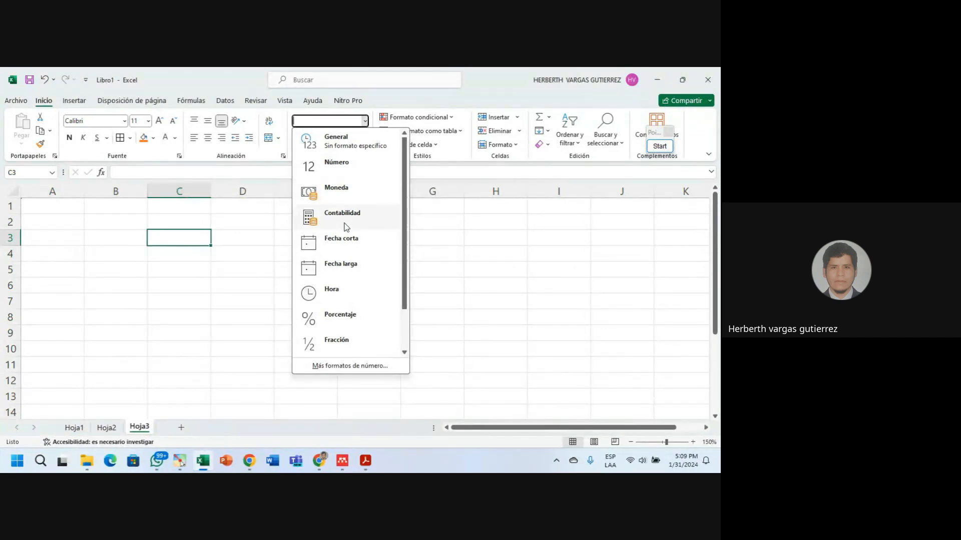
Enter headers NUMERO, MONEDA and CONTABILIDAD in C3:E3 and widen column E.
left_click(186, 258)
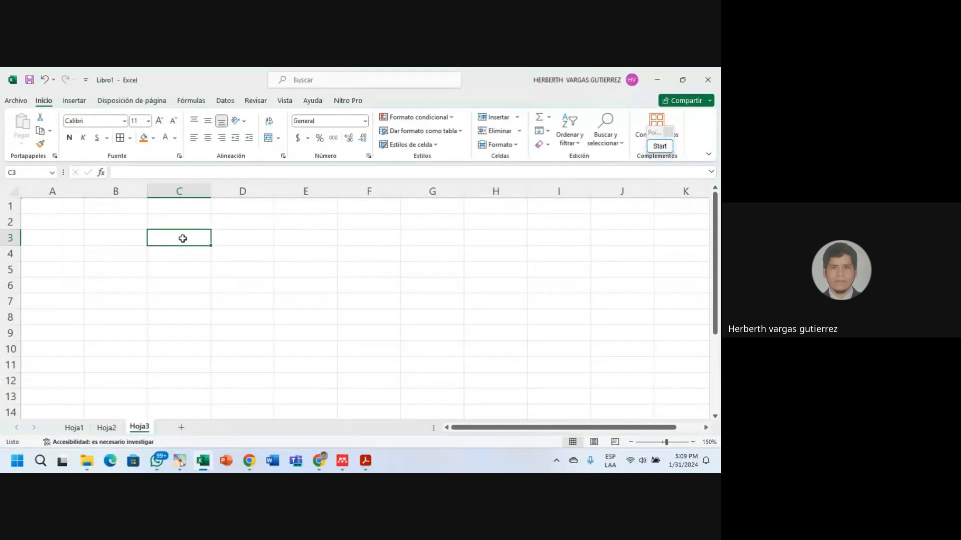
type("NU")
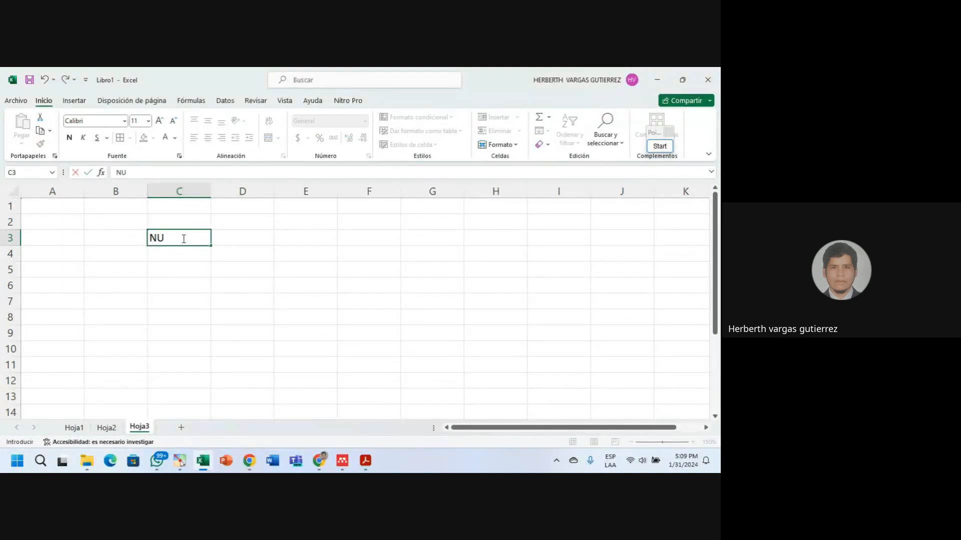
type("R")
key("BackSpace")
type("MERO")
key("Tab")
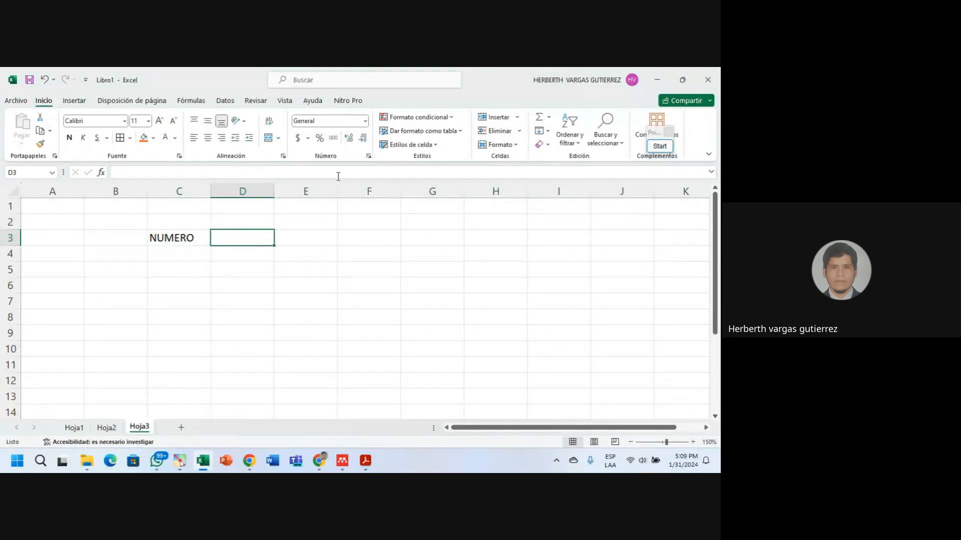
type("MON")
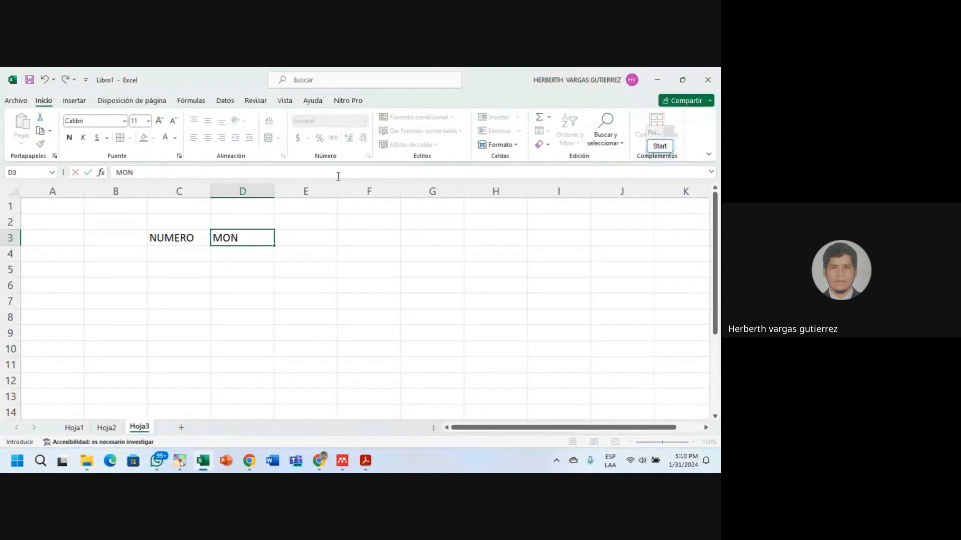
type("EDA")
key("Tab")
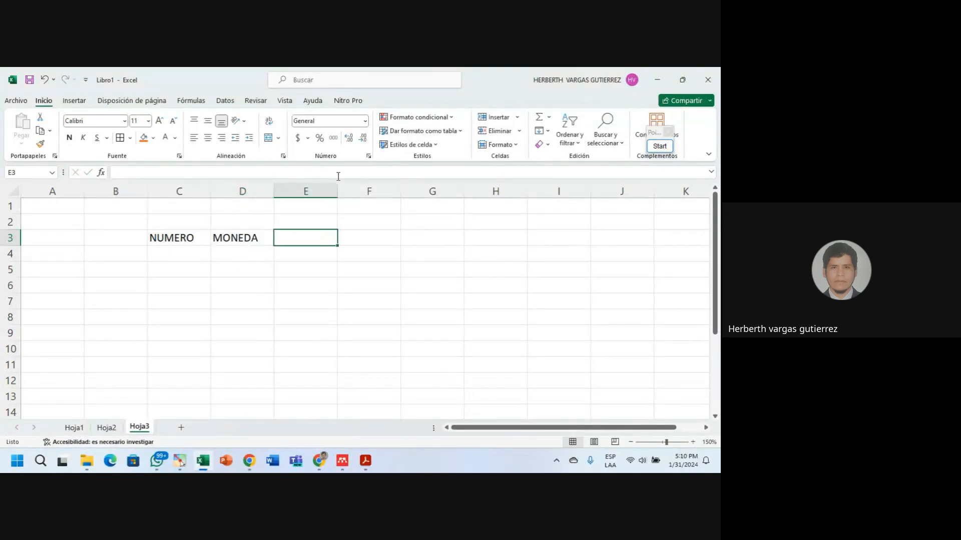
type("CONT")
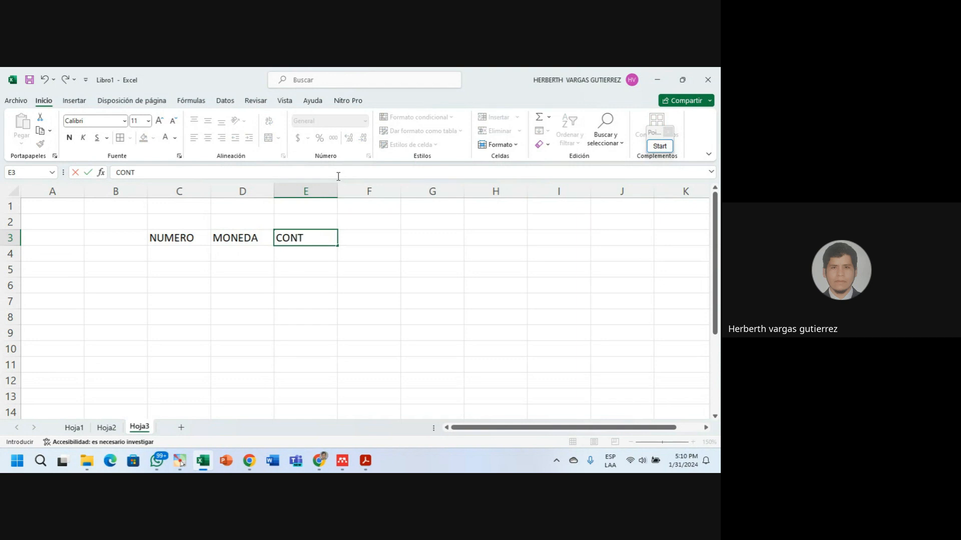
type("ABILIDAD")
key("Return")
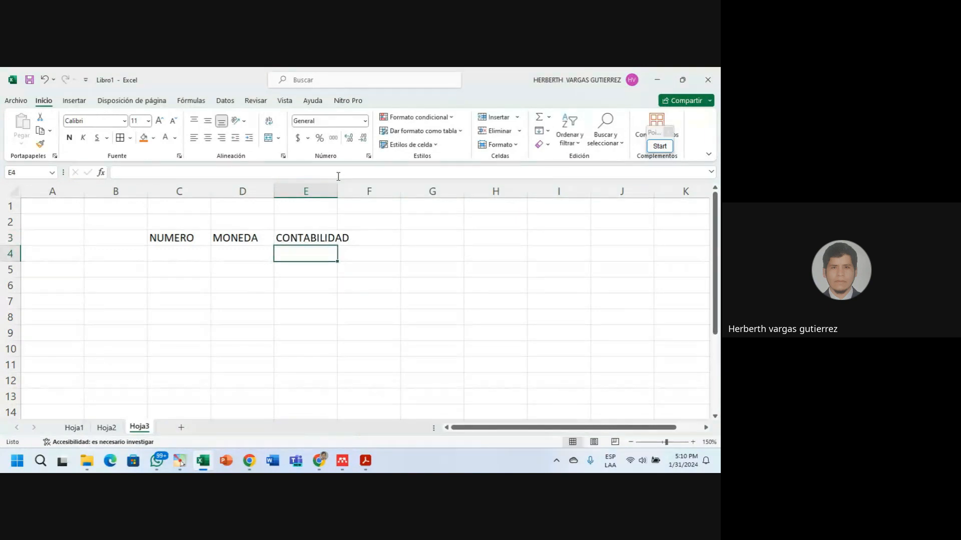
left_click_drag(333, 187, 353, 189)
Add FECHA CORTA and FECHA LARGA in F3 and G3, autofitting columns F and G.
left_click(383, 239)
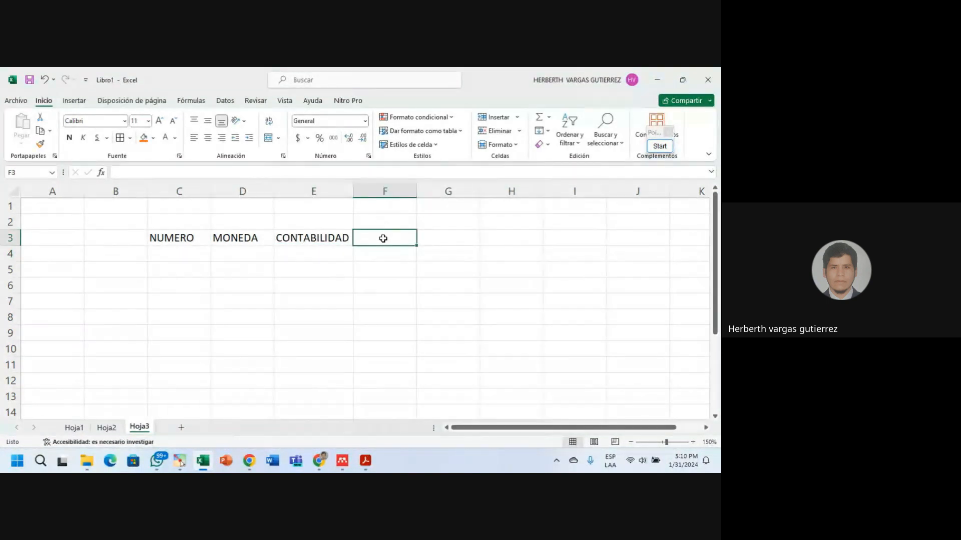
type("FECHA")
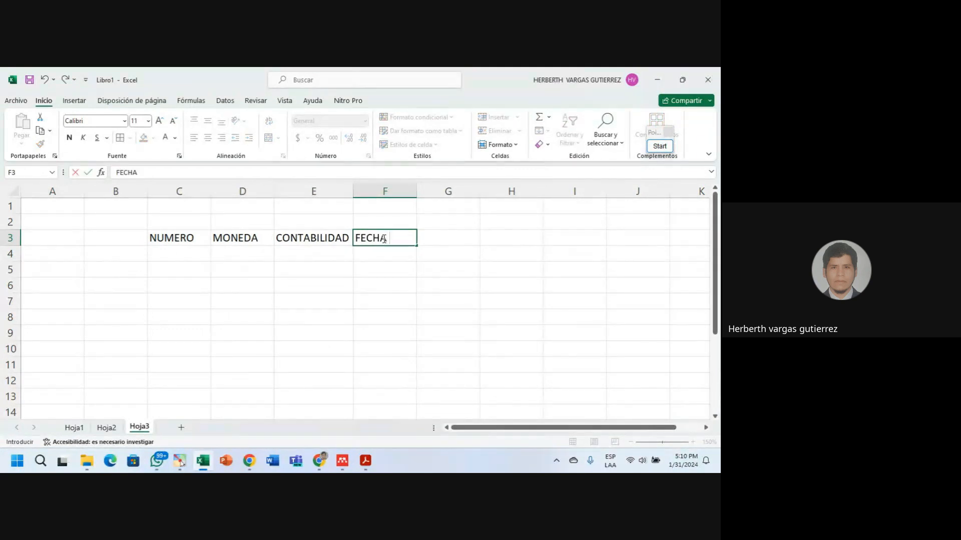
type(" CORTA")
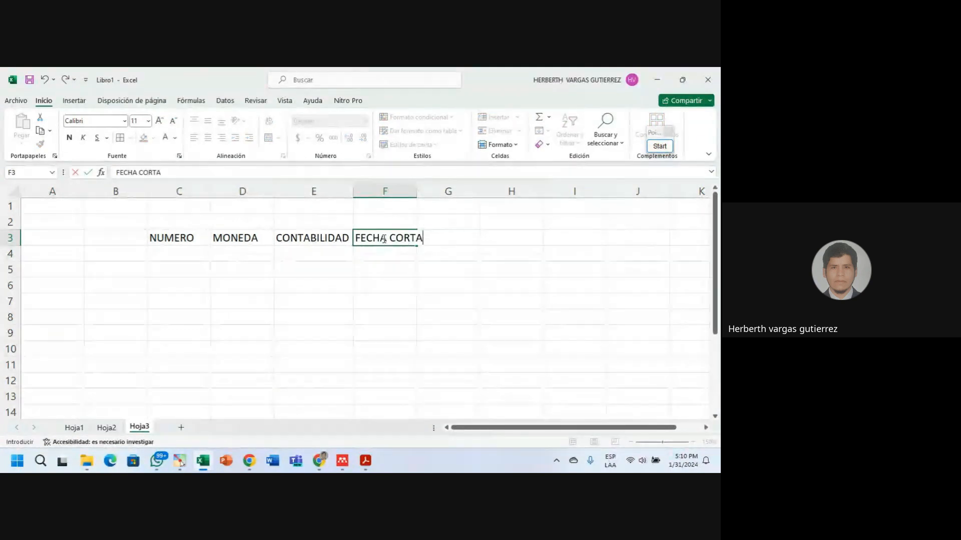
key("Tab")
type("FEC")
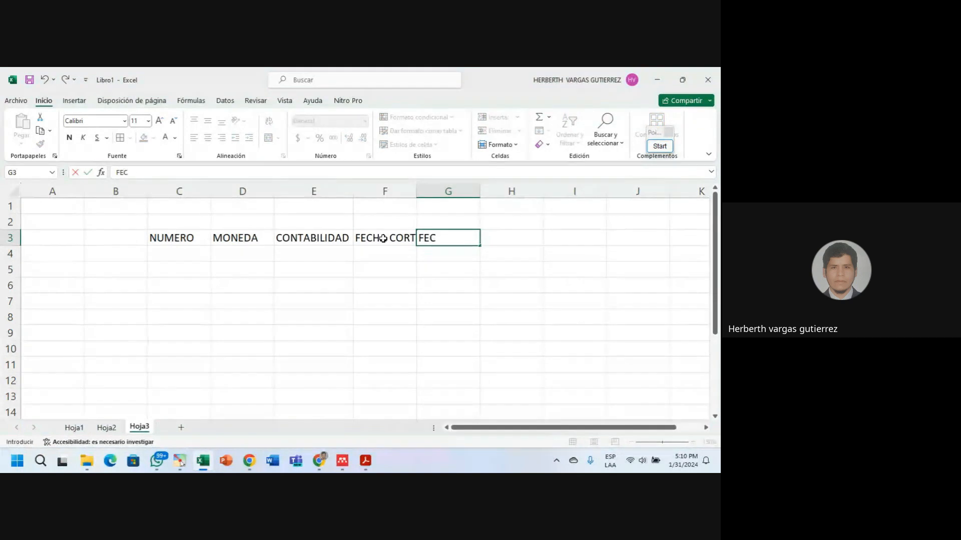
type("HA LARGA")
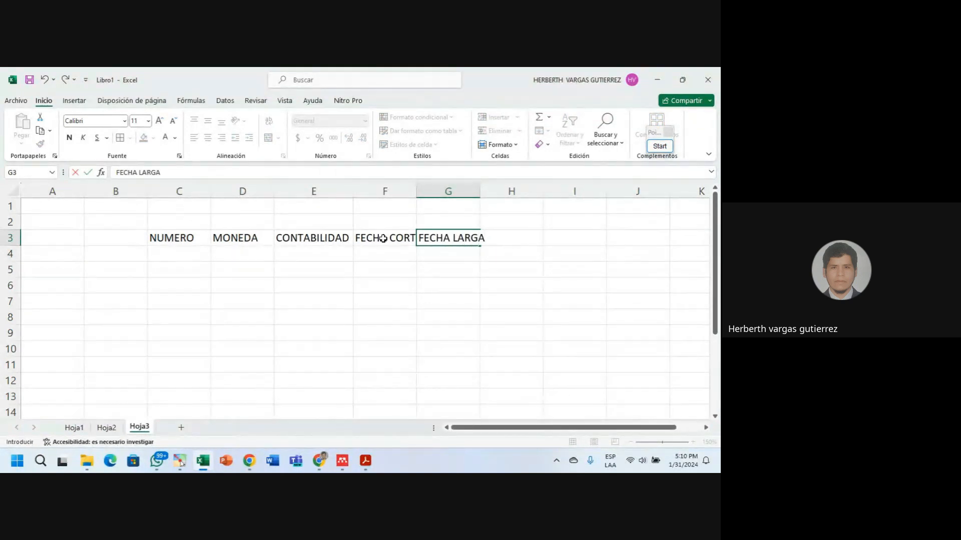
left_click(412, 190)
double_click(416, 190)
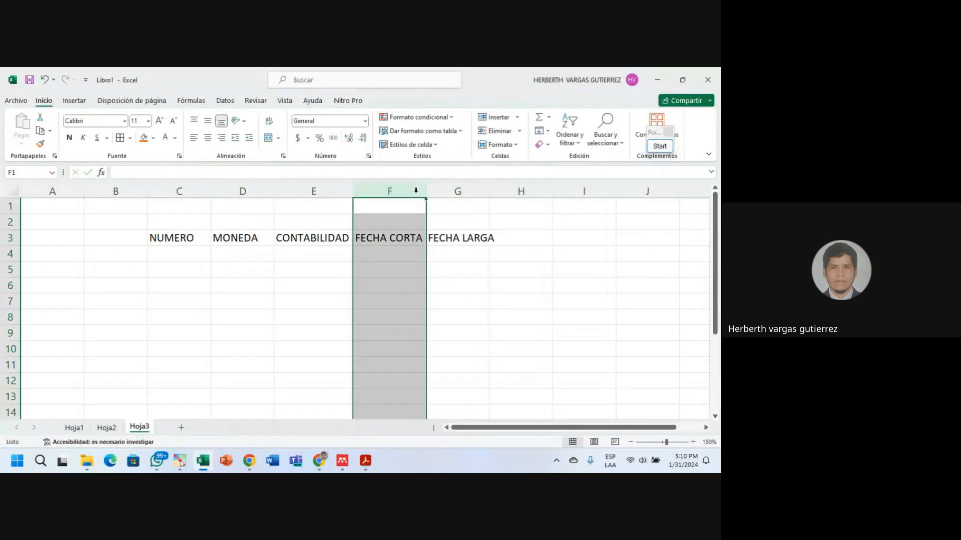
double_click(489, 191)
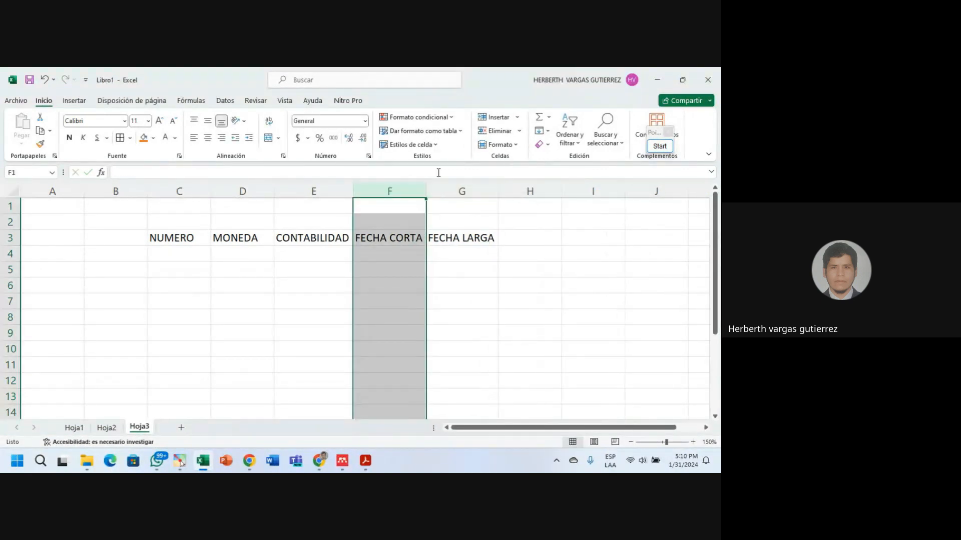
Enter the headers HORA in H3 and PORCENTAJE in I3.
left_click(365, 121)
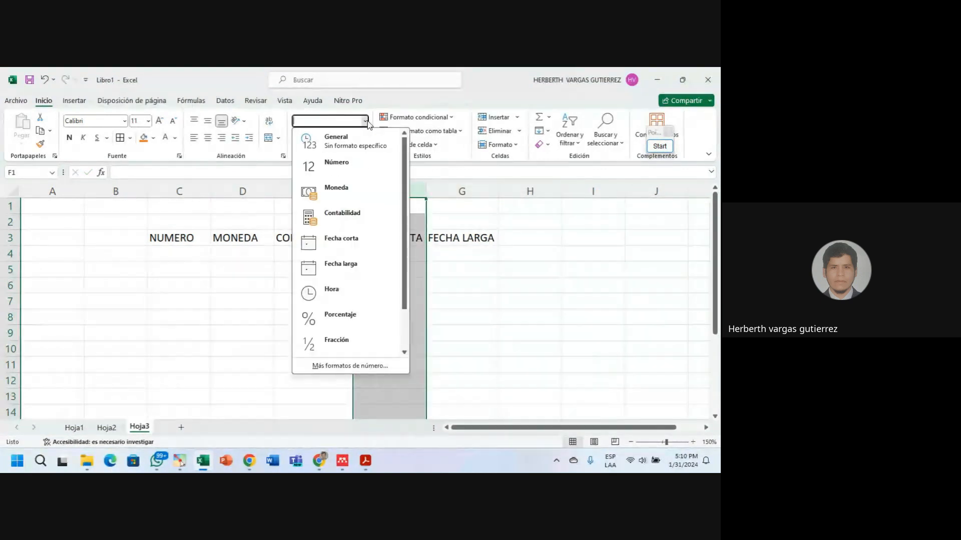
left_click(520, 242)
left_click(519, 242)
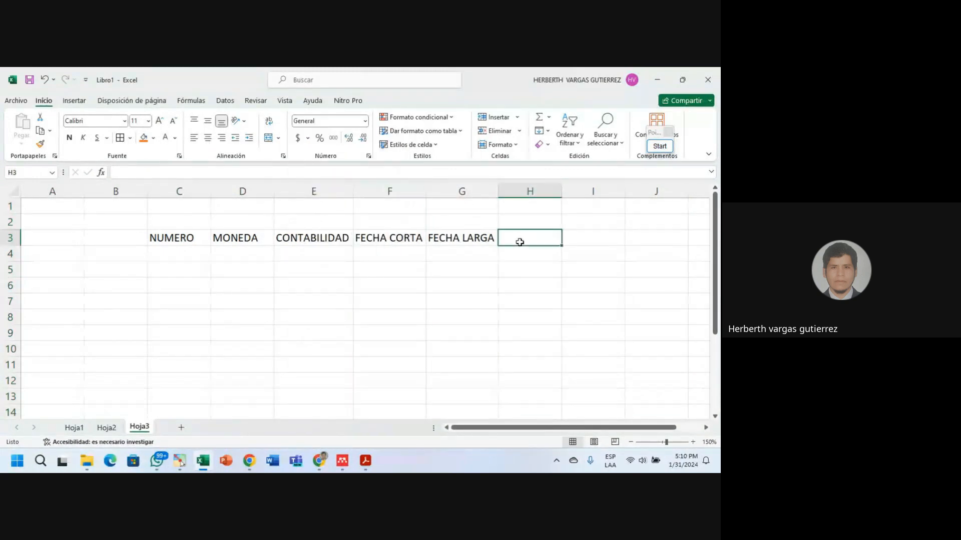
type("HORA")
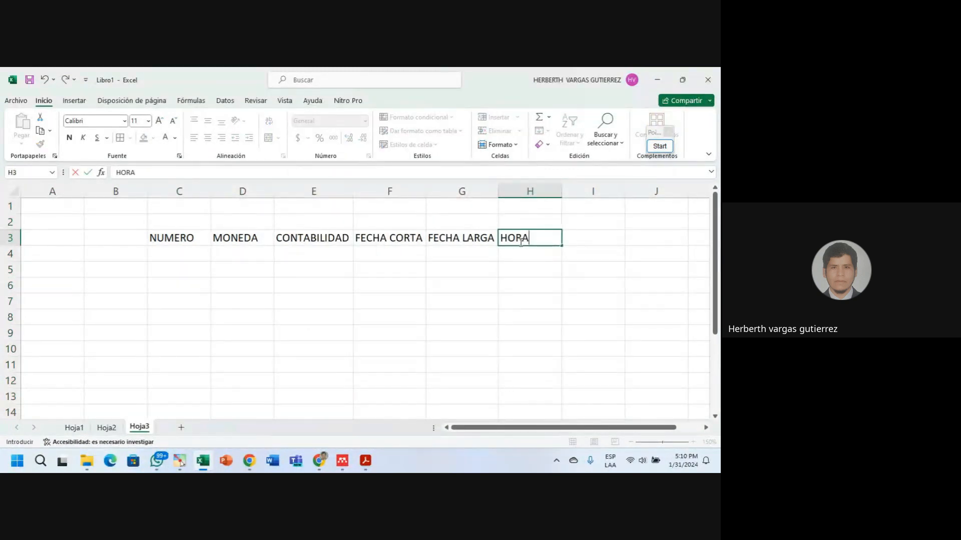
key("Tab")
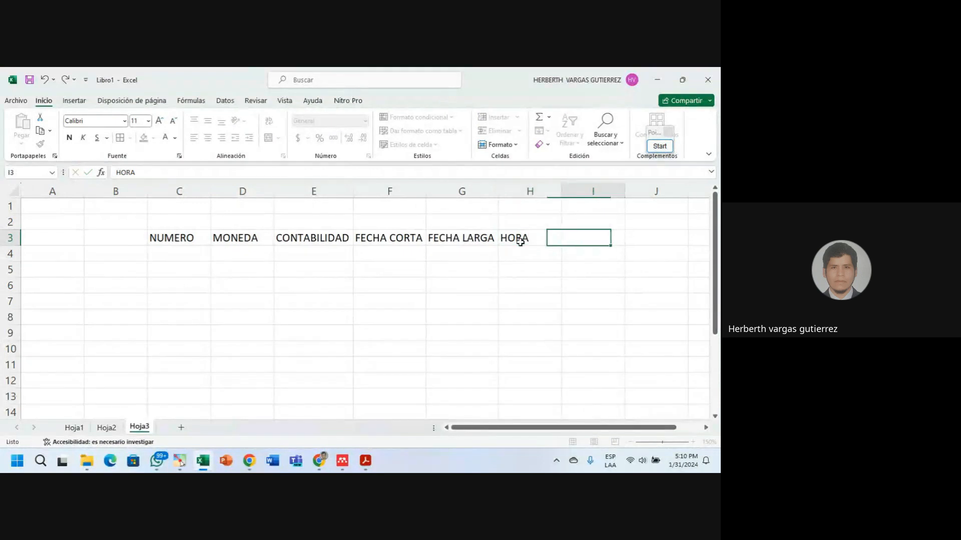
type("POR")
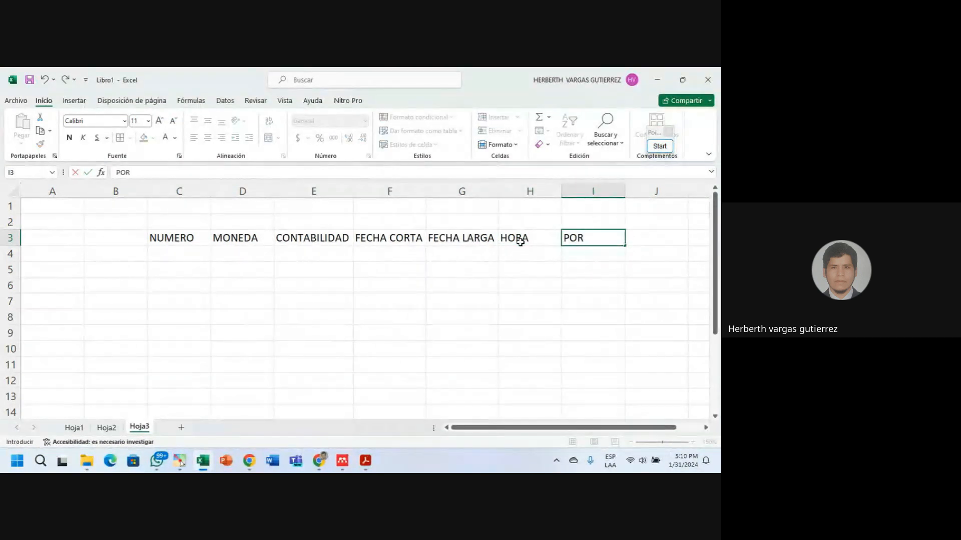
type("S")
key("BackSpace")
type("CENTAJE")
key("Tab")
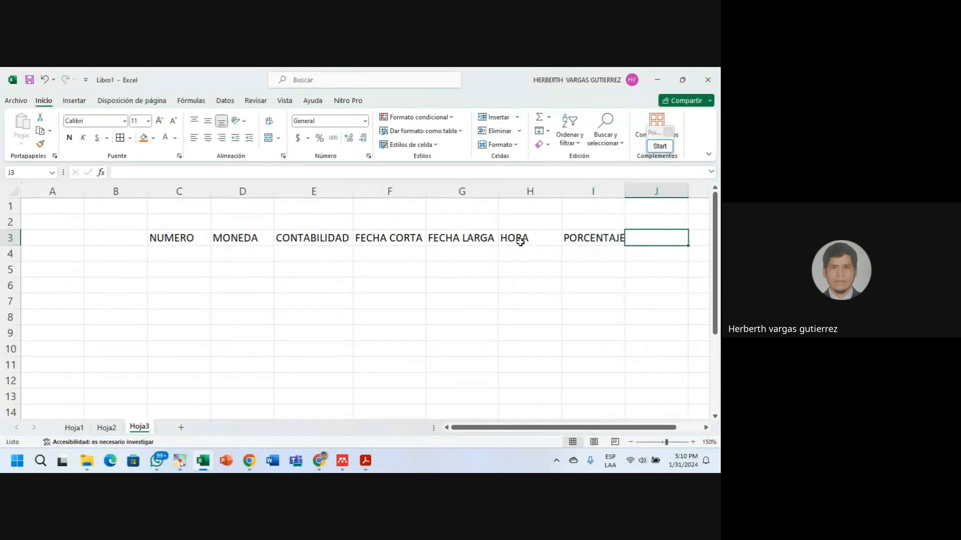
Enter TEXTO in J3, autofit columns I and H, and widen column H slightly.
type("TEXTO")
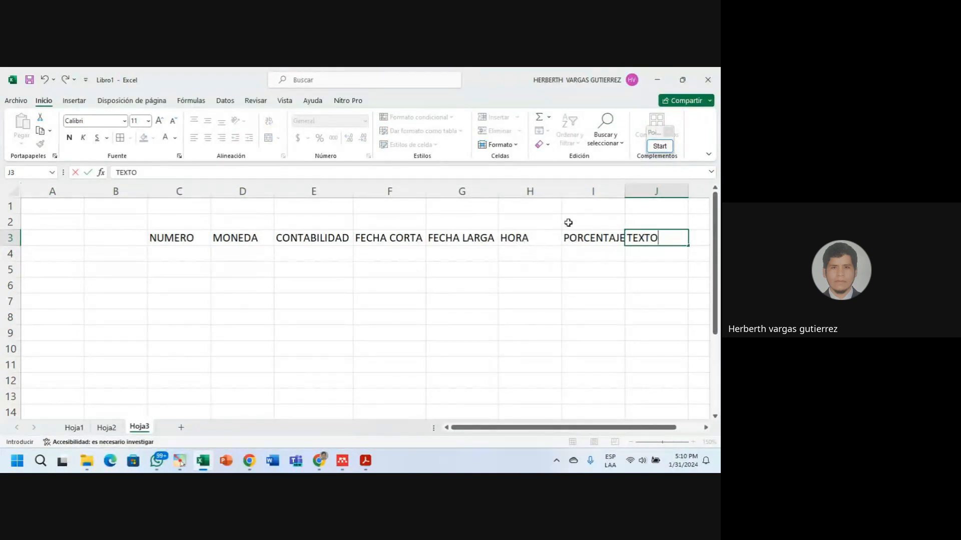
left_click(624, 190)
double_click(625, 190)
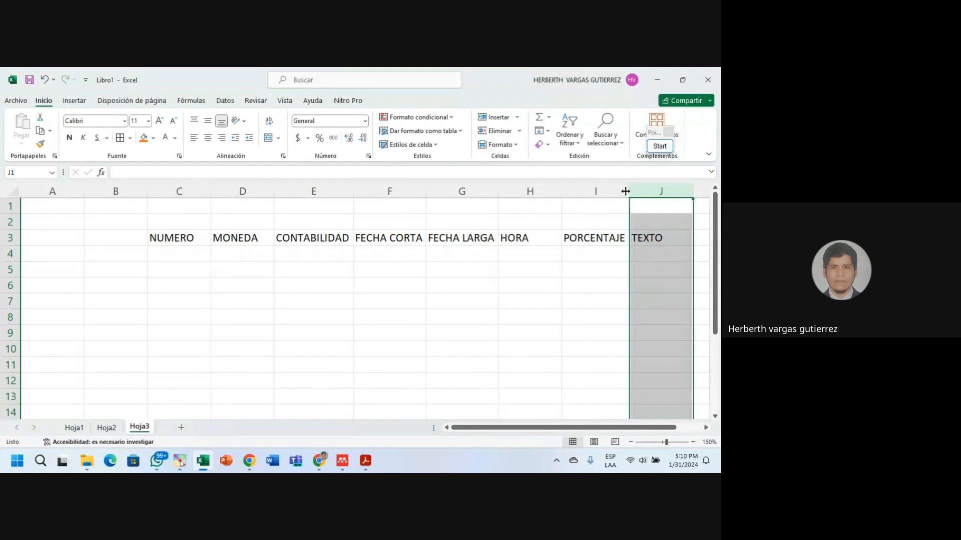
double_click(561, 193)
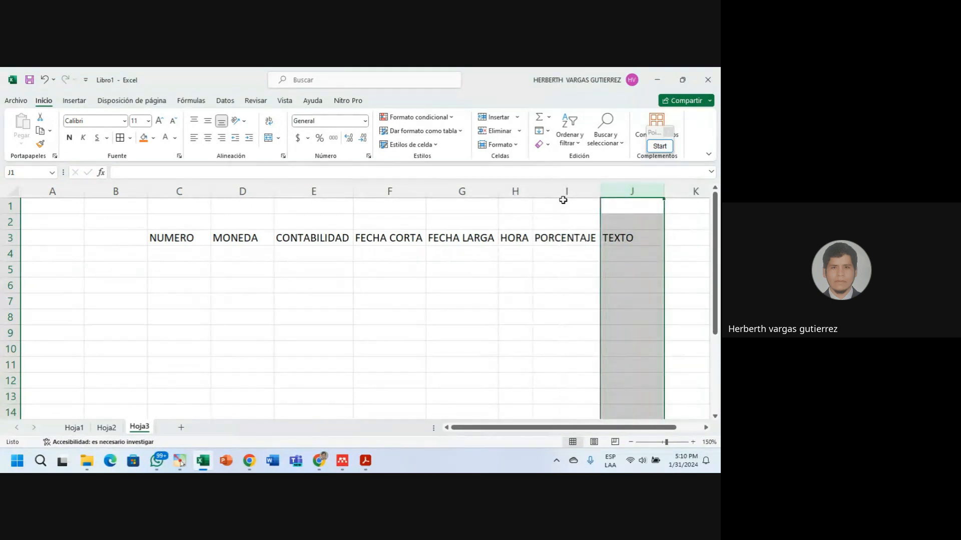
left_click_drag(532, 191, 549, 192)
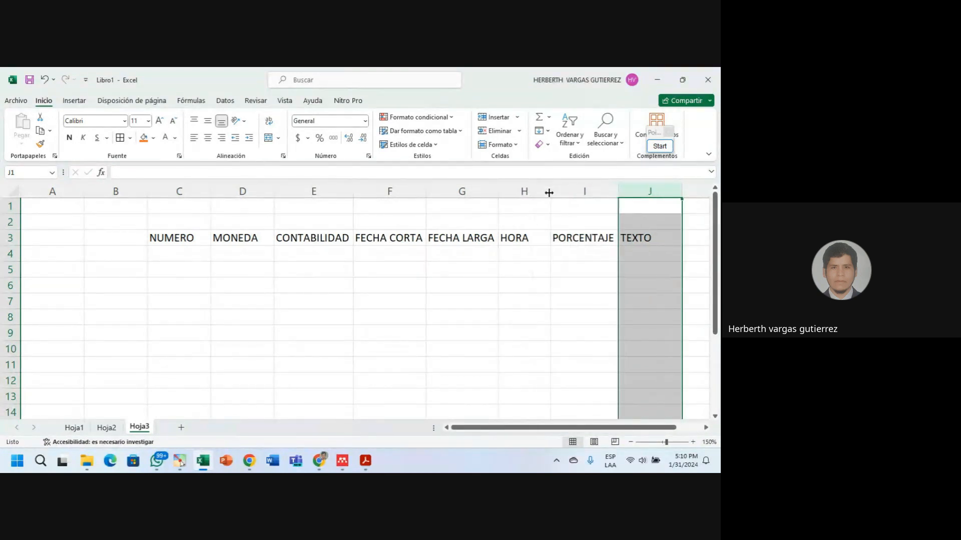
left_click(322, 302)
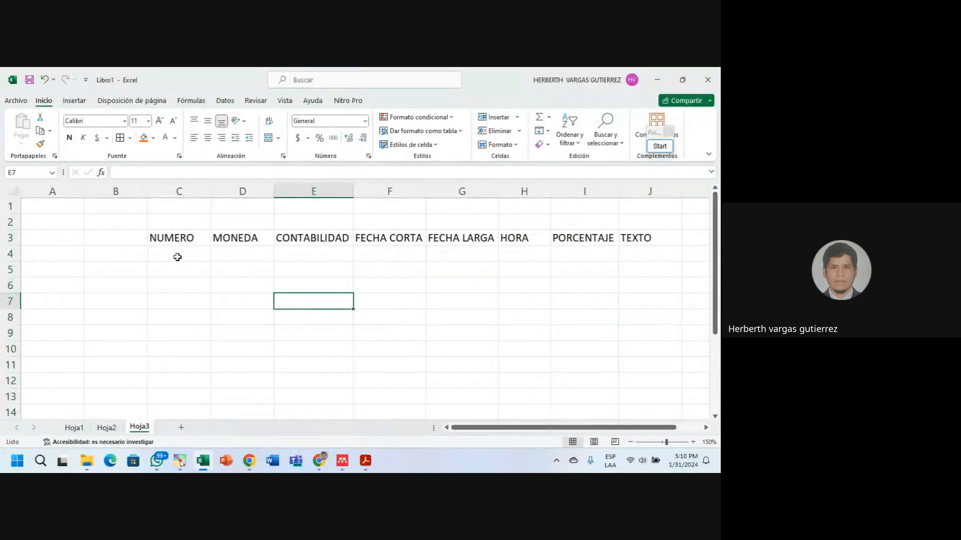
Type 12 in each cell from C4 to I4 and DOCE in J4.
left_click(177, 256)
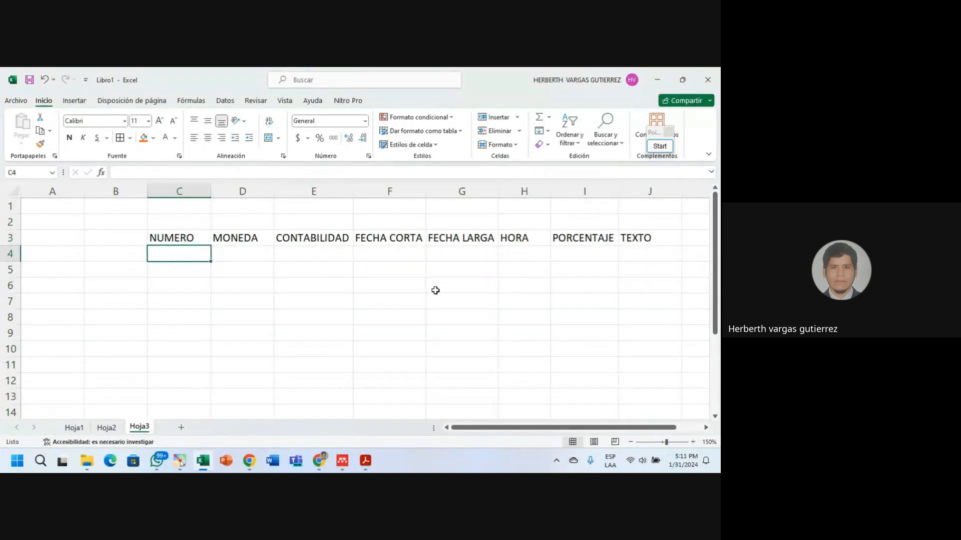
type("12")
key("Tab")
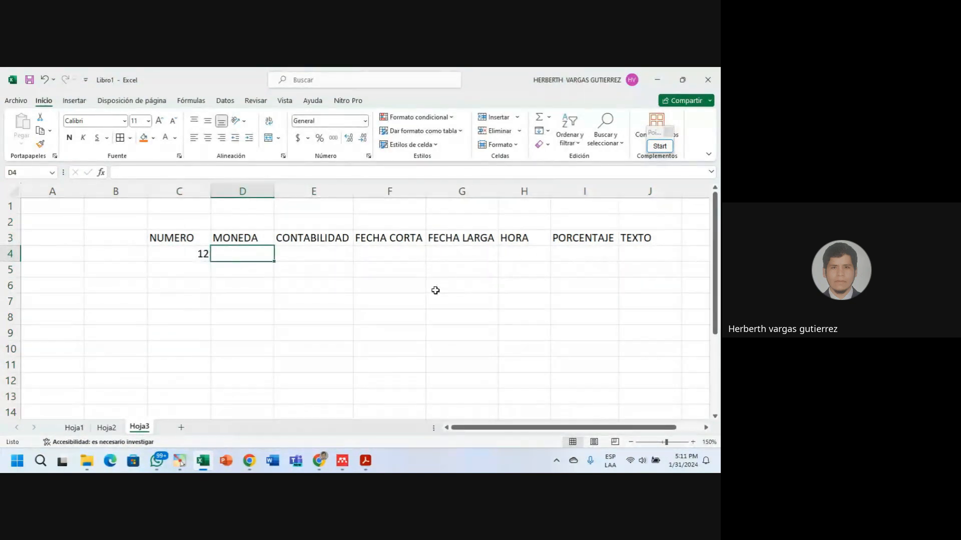
type("12")
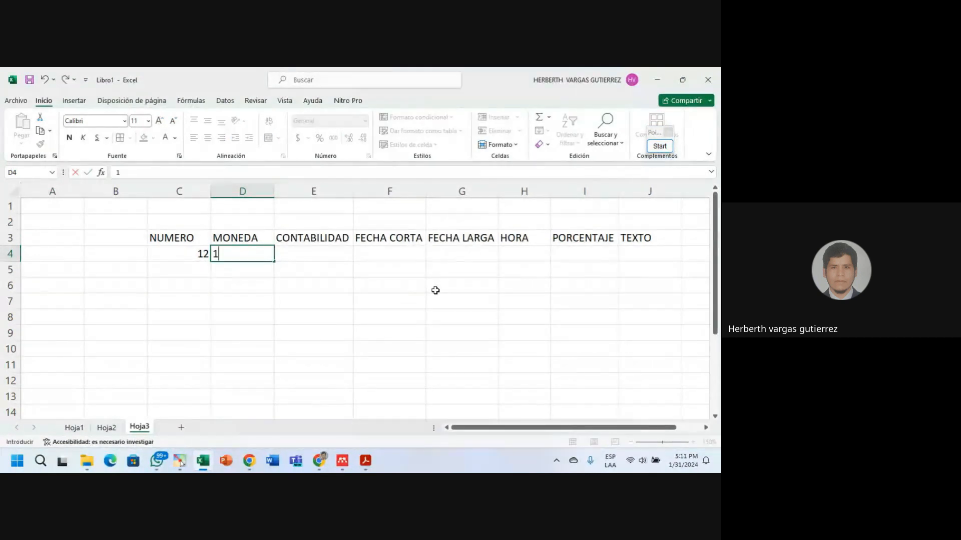
key("Tab")
type("12")
key("Tab")
type("12")
key("Tab")
type("12")
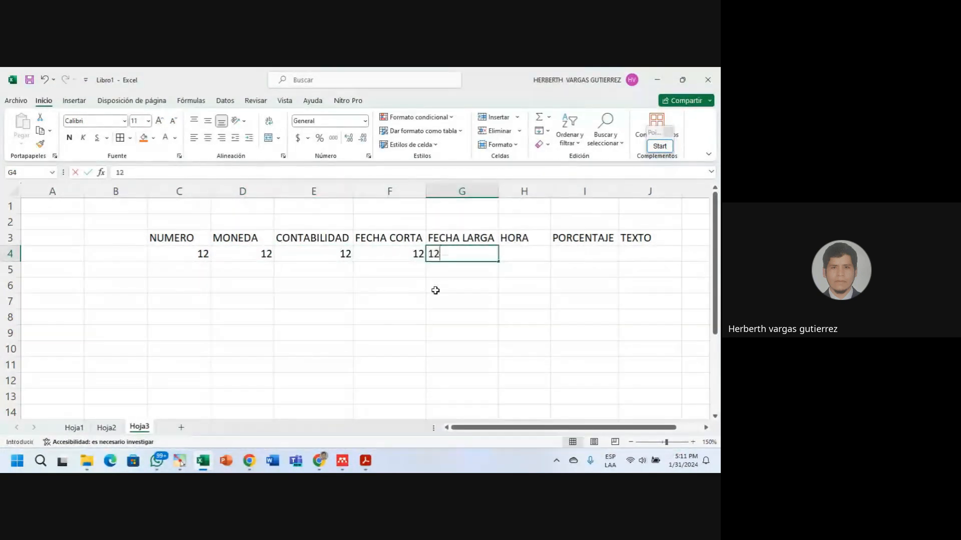
key("Tab")
type("12")
key("Tab")
type("12")
key("Tab")
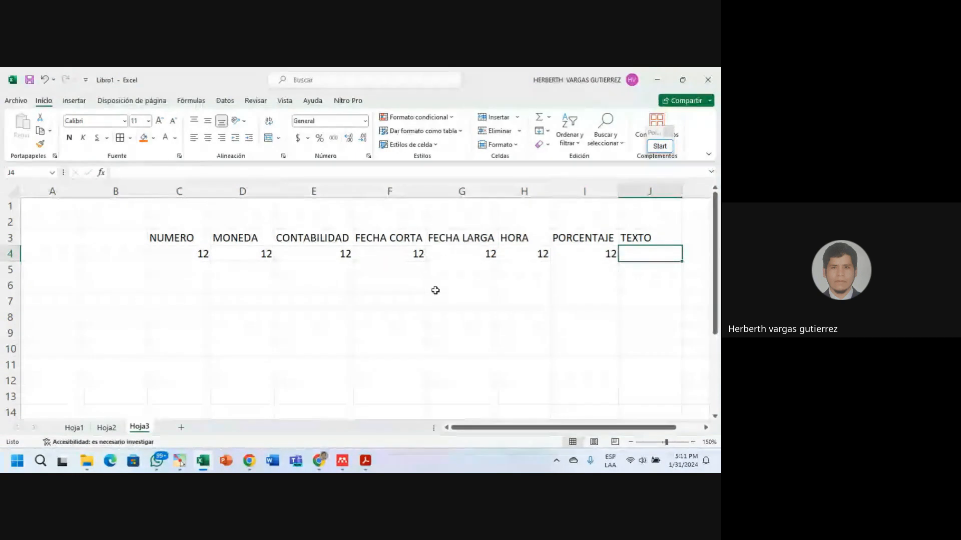
type("DOCE")
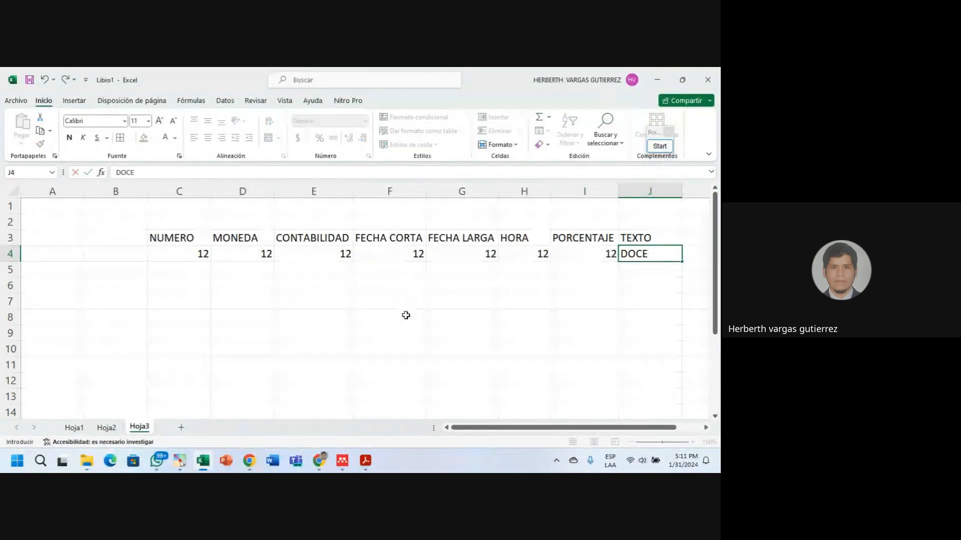
left_click(348, 286)
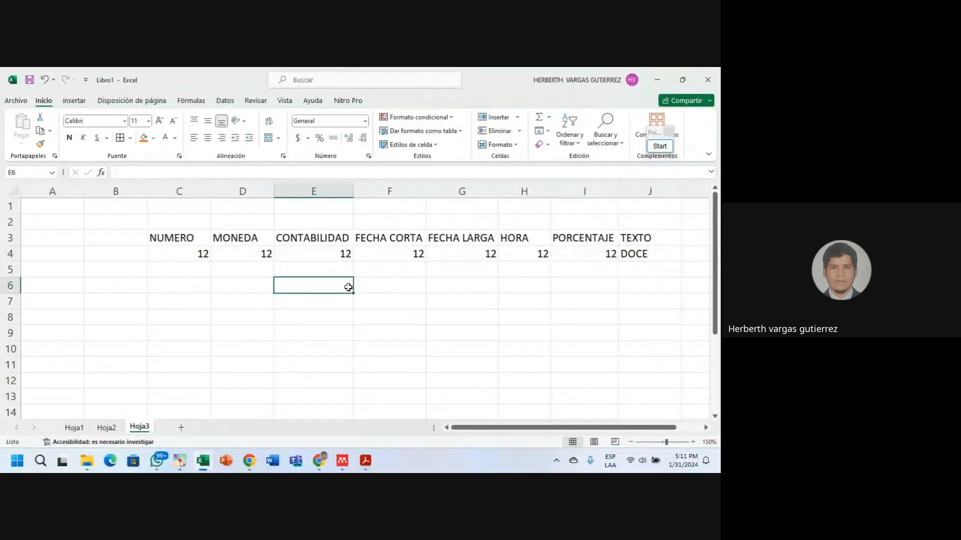
Review each value in C4 through J4, then reselect C4 for formatting.
left_click(203, 254)
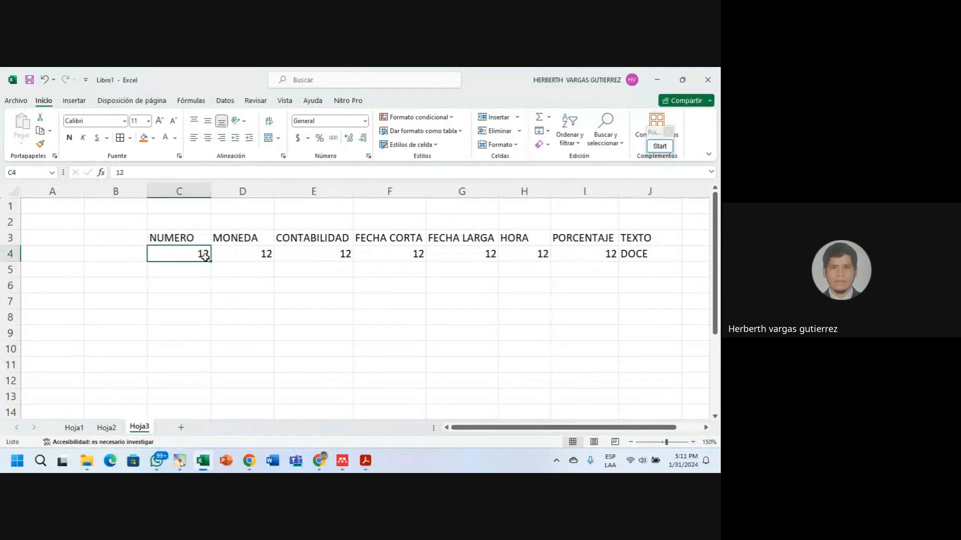
left_click(236, 259)
left_click(318, 261)
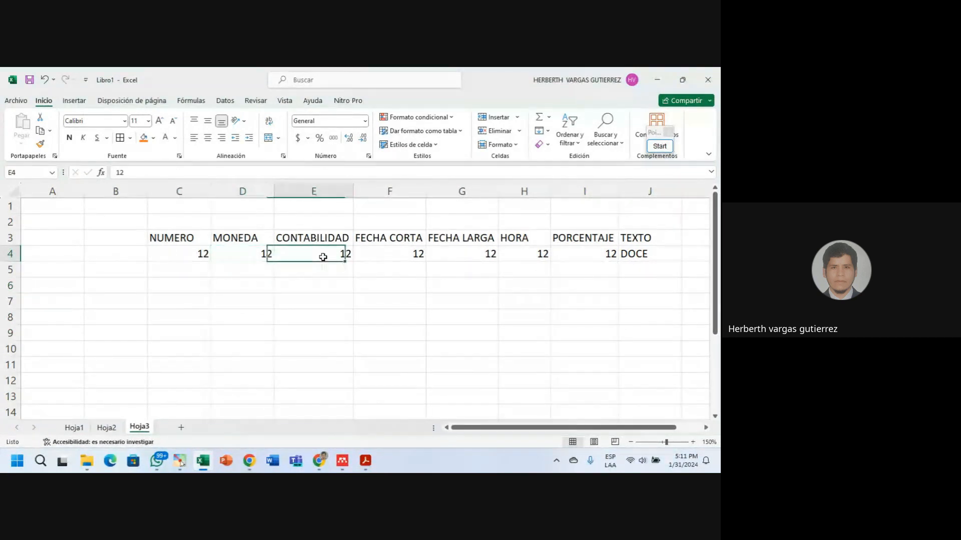
left_click(400, 255)
left_click(483, 259)
left_click(493, 266)
left_click(467, 253)
left_click(529, 256)
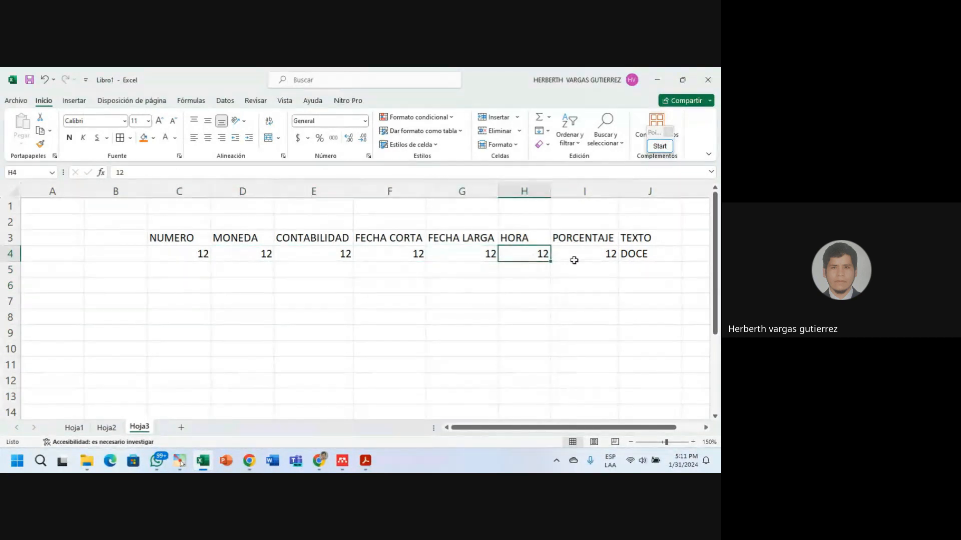
left_click(607, 260)
left_click(631, 257)
left_click(163, 258)
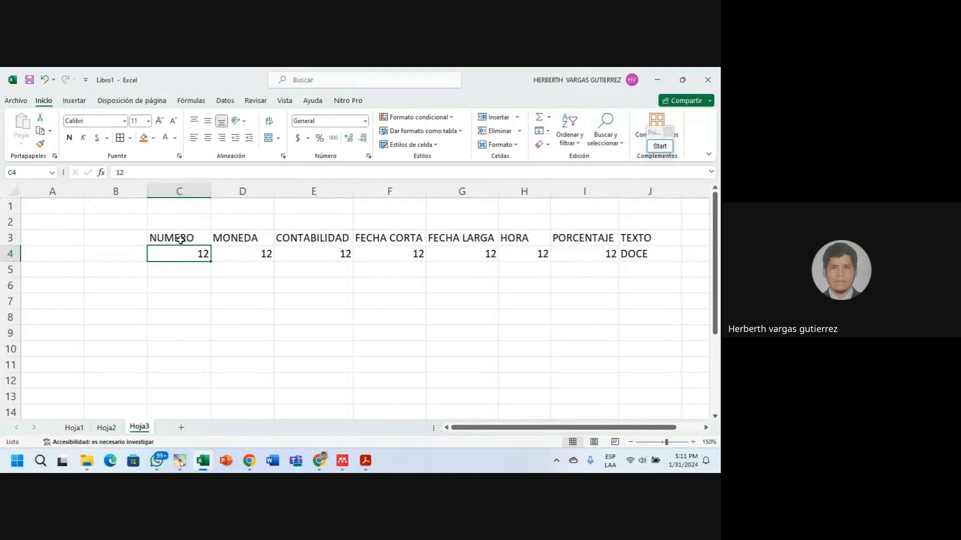
left_click(365, 121)
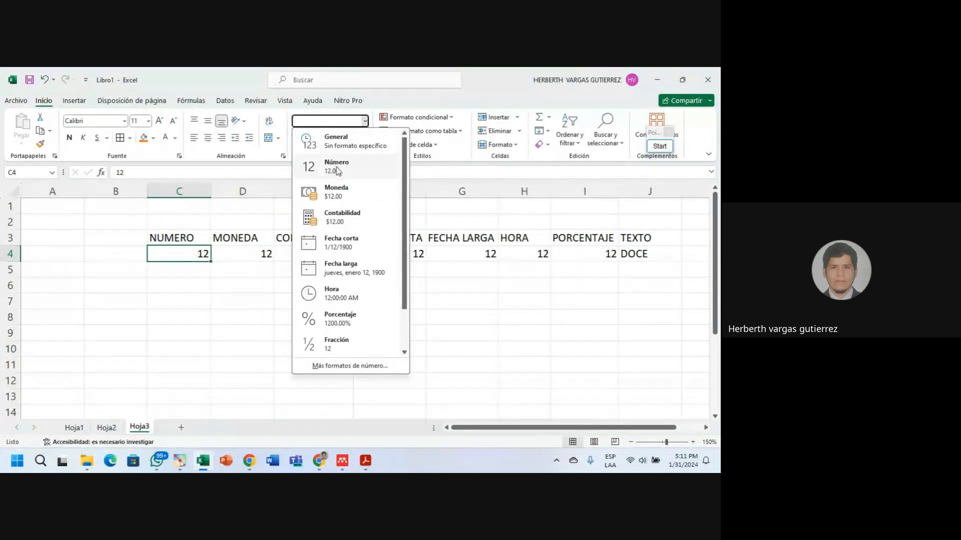
Apply the Número format to C4 so 12 displays as 12.00.
left_click(338, 168)
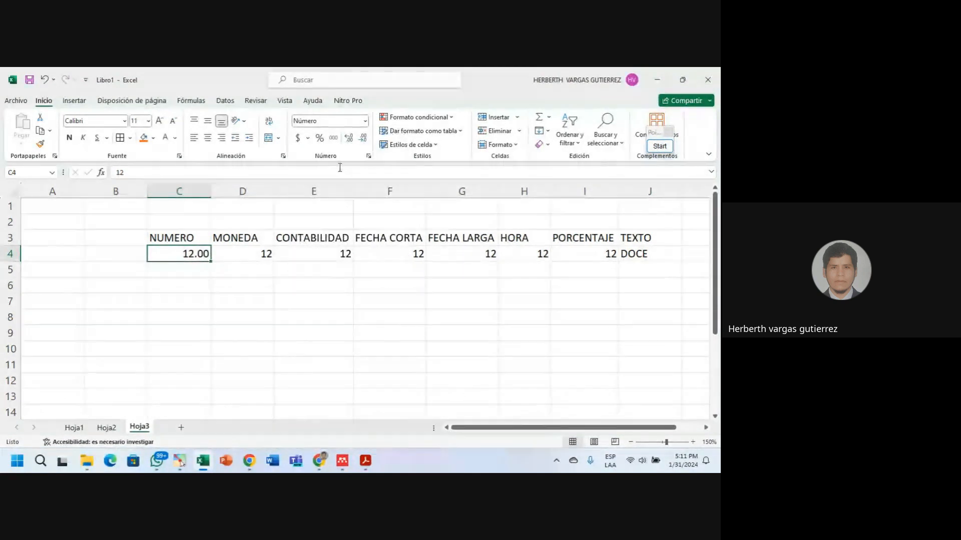
left_click(199, 275)
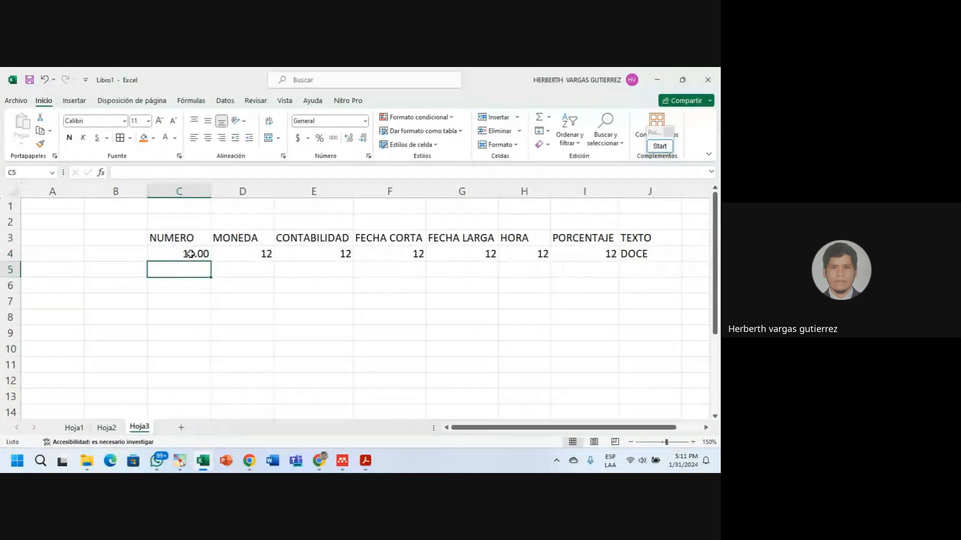
left_click(190, 254)
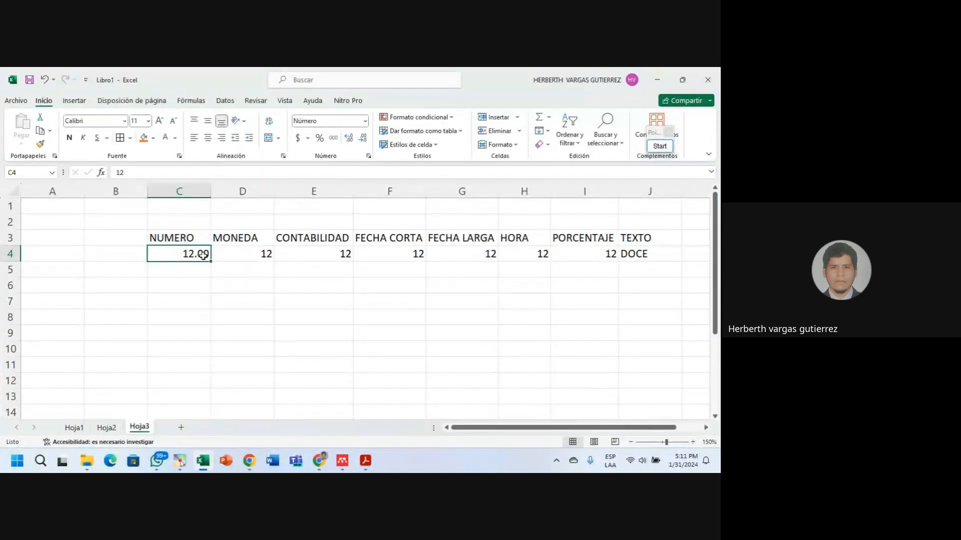
Apply the Moneda format to D4 so it displays $12.00.
left_click(265, 255)
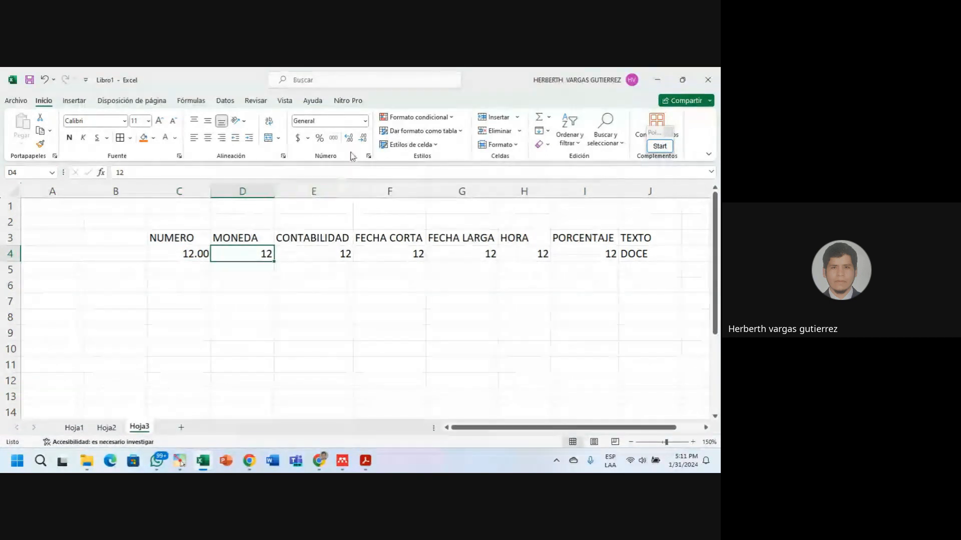
left_click(365, 121)
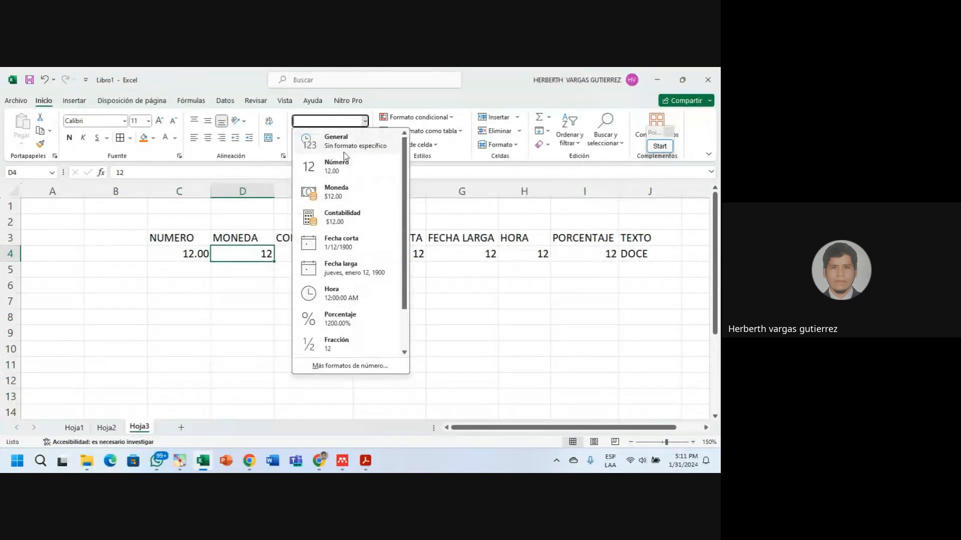
left_click(335, 191)
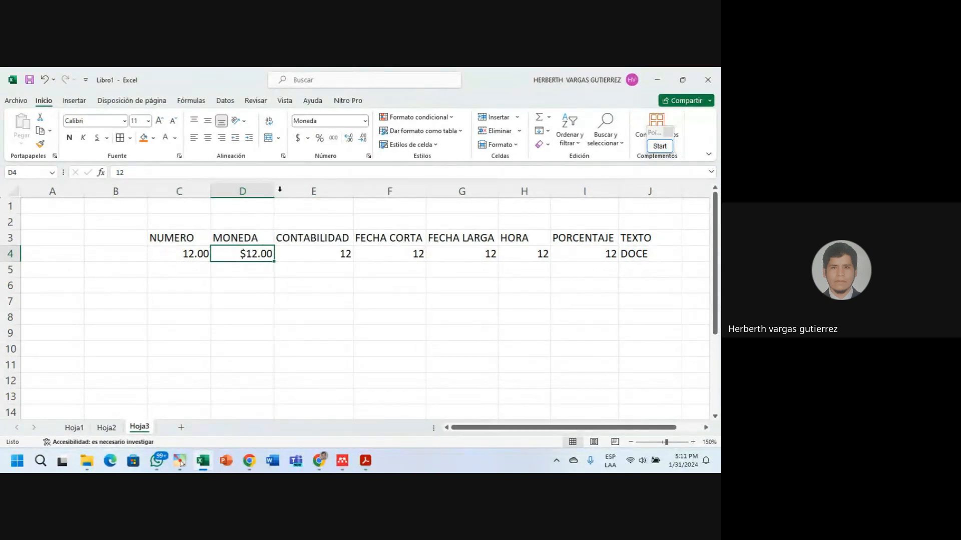
left_click(279, 256)
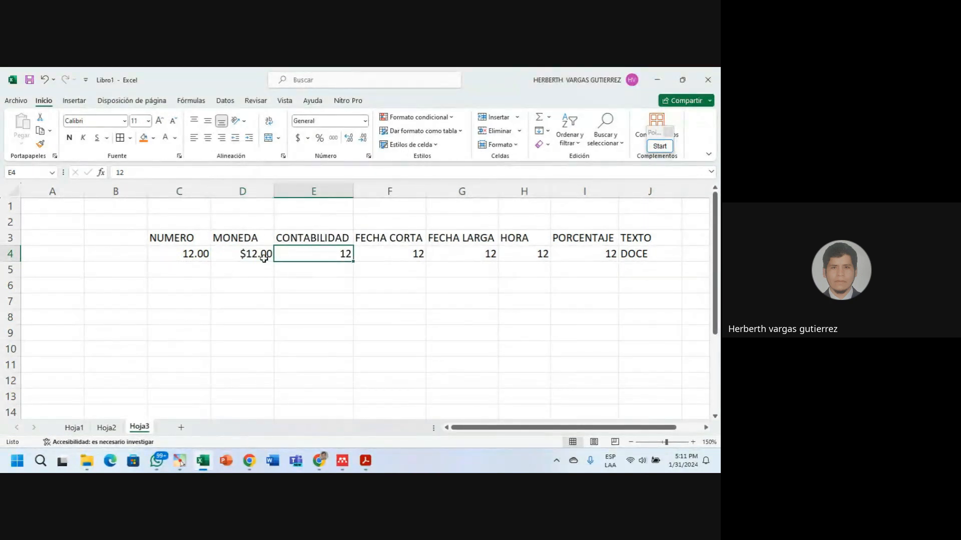
left_click(264, 258)
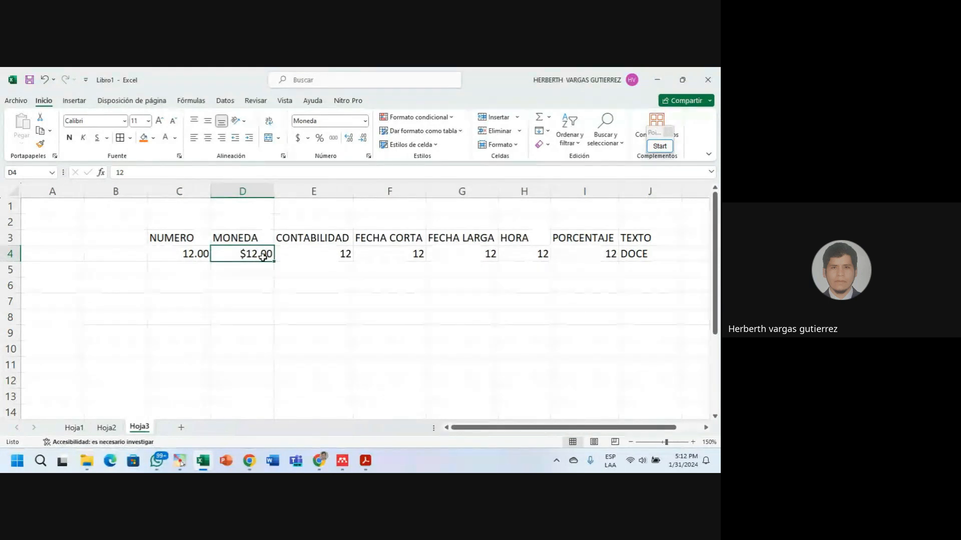
left_click(290, 253)
Format E4 as Contabilidad with the S/ Español (Perú) symbol, showing S/ 12.00.
left_click(364, 120)
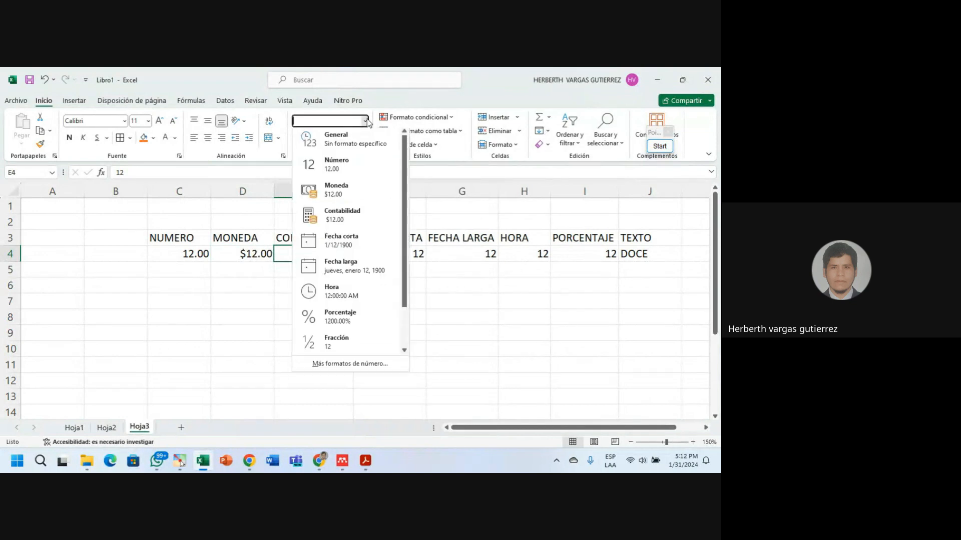
left_click(343, 222)
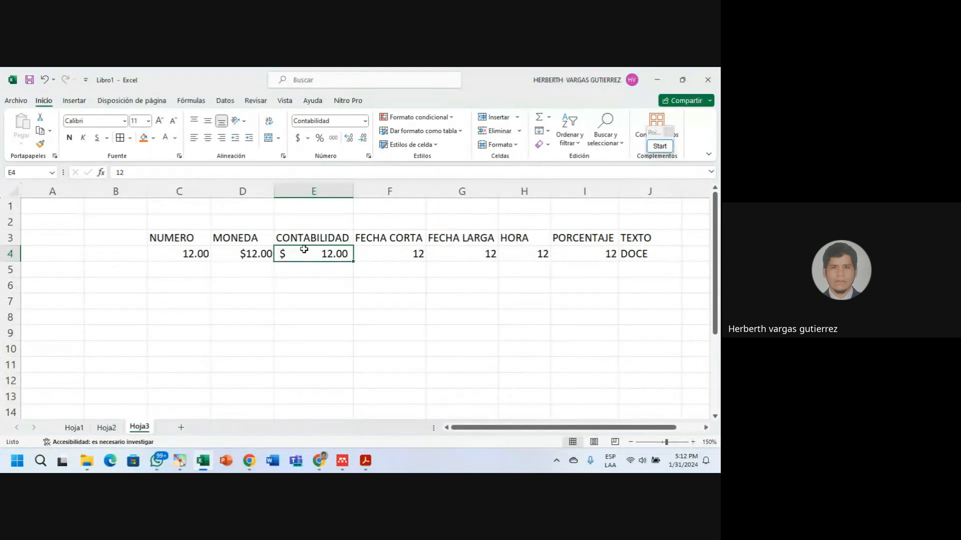
left_click(309, 139)
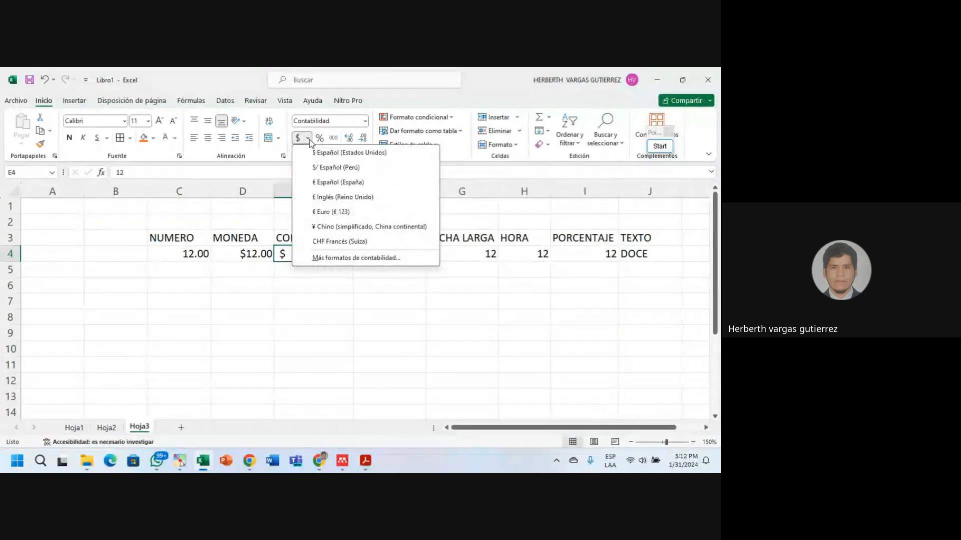
left_click(336, 169)
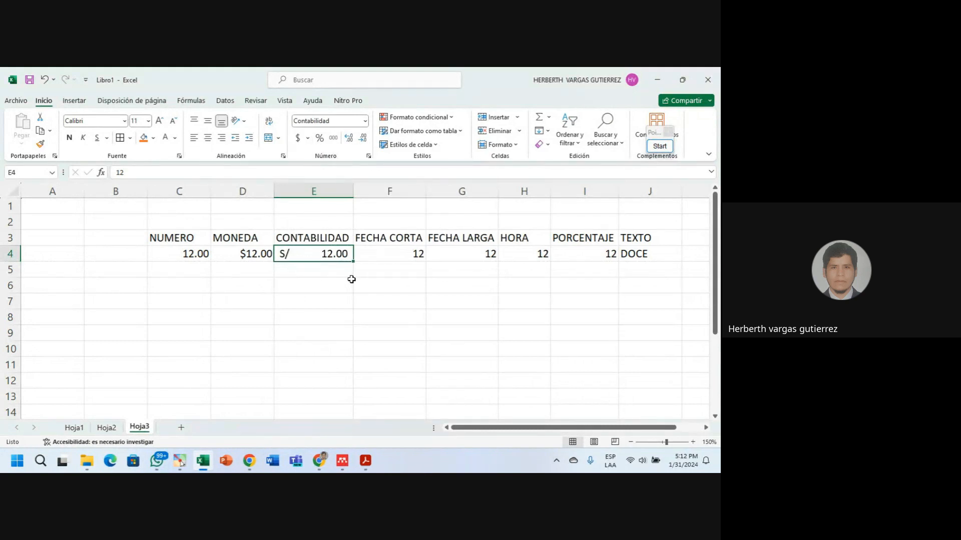
left_click(315, 271)
left_click(300, 255)
left_click(308, 140)
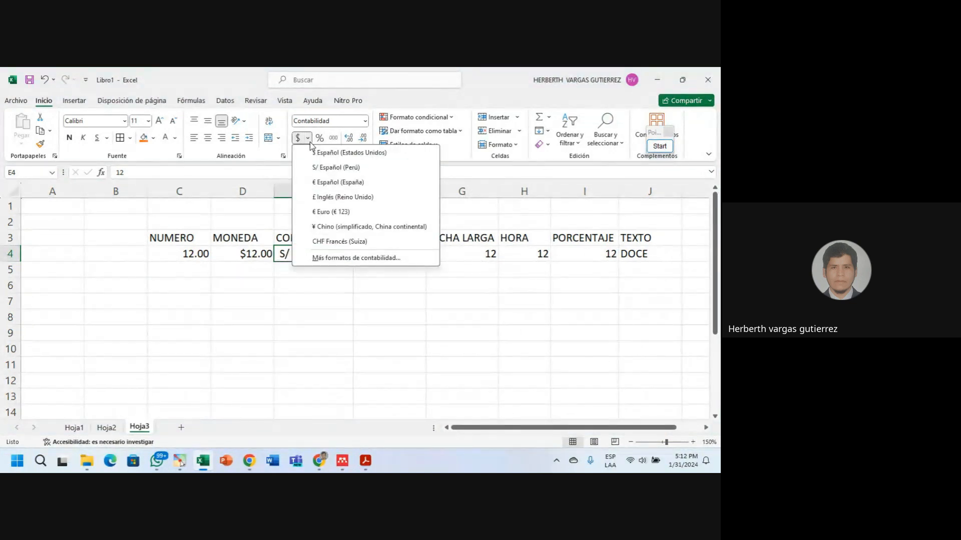
left_click(330, 214)
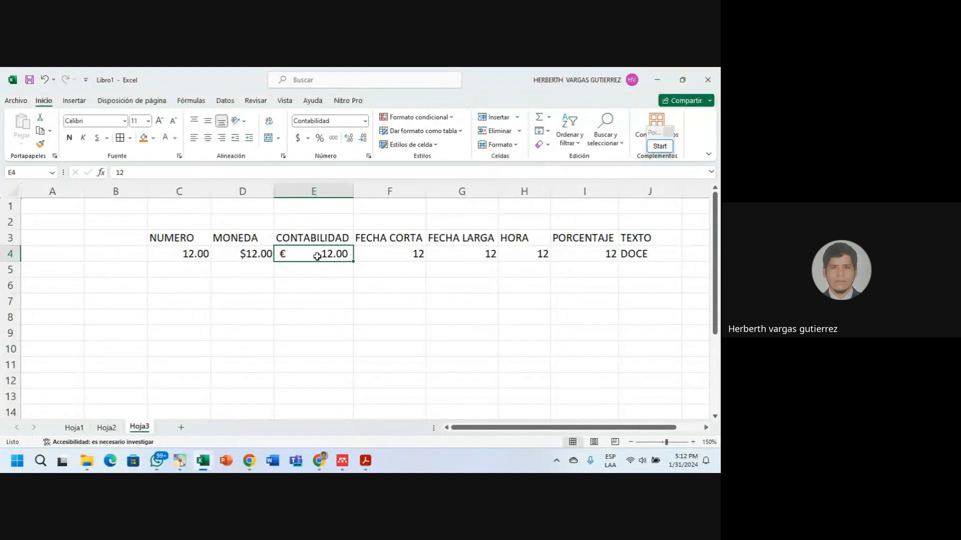
left_click(308, 138)
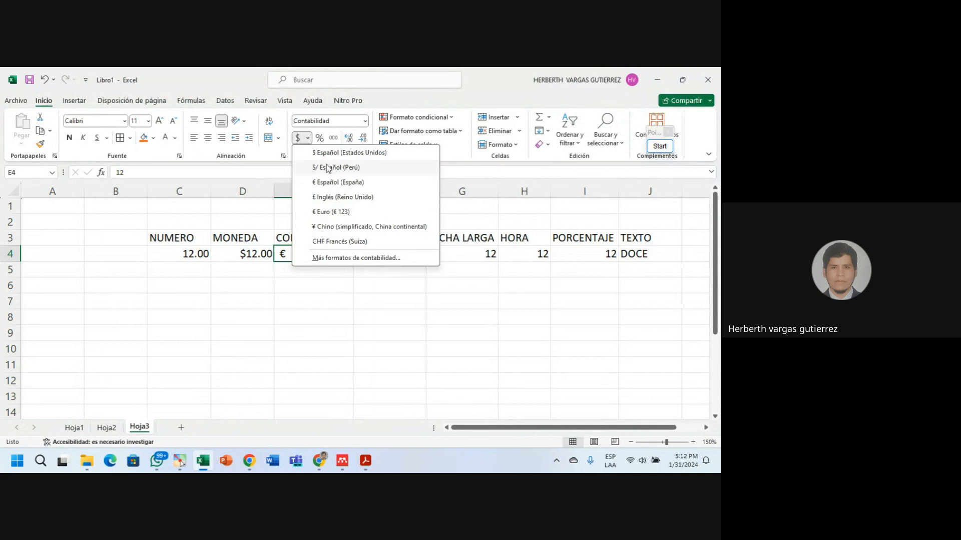
left_click(328, 169)
left_click(340, 280)
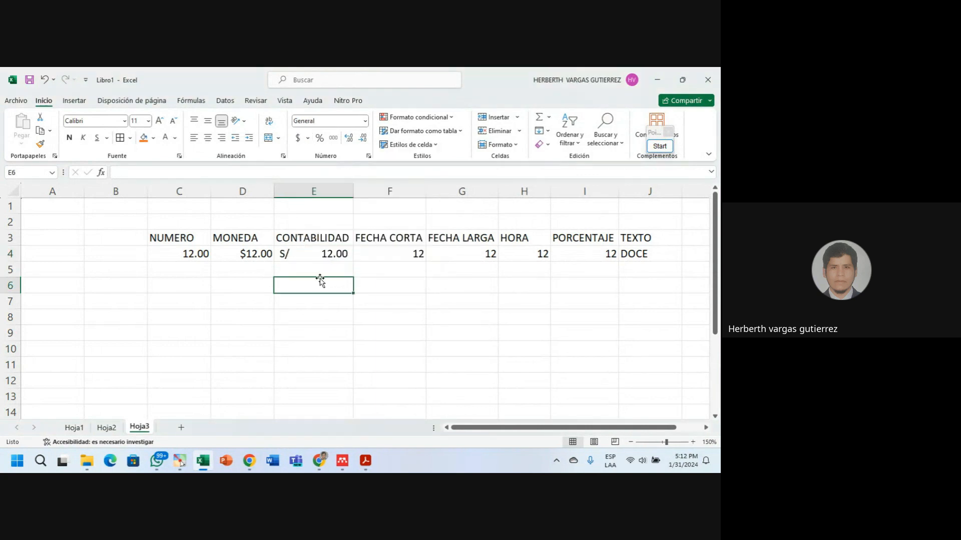
left_click(309, 248)
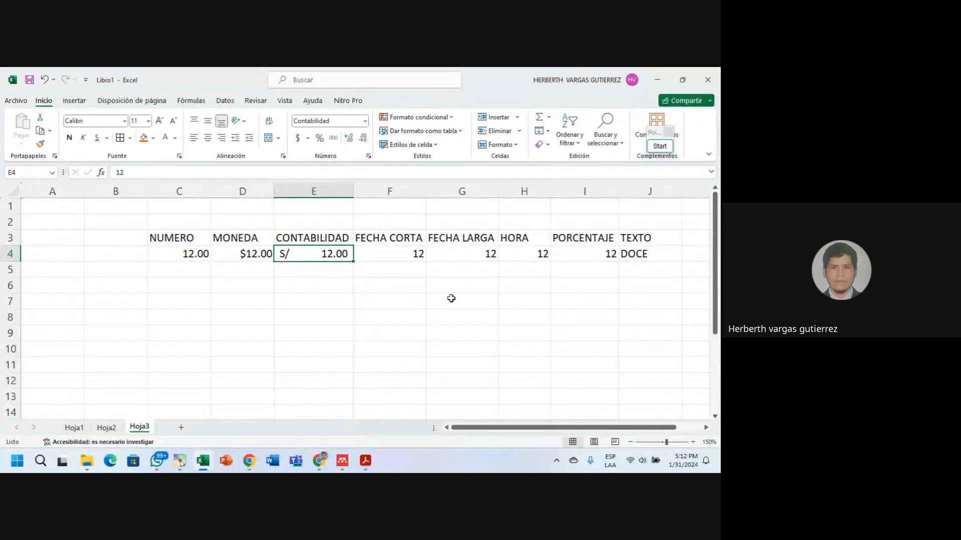
left_click(395, 255)
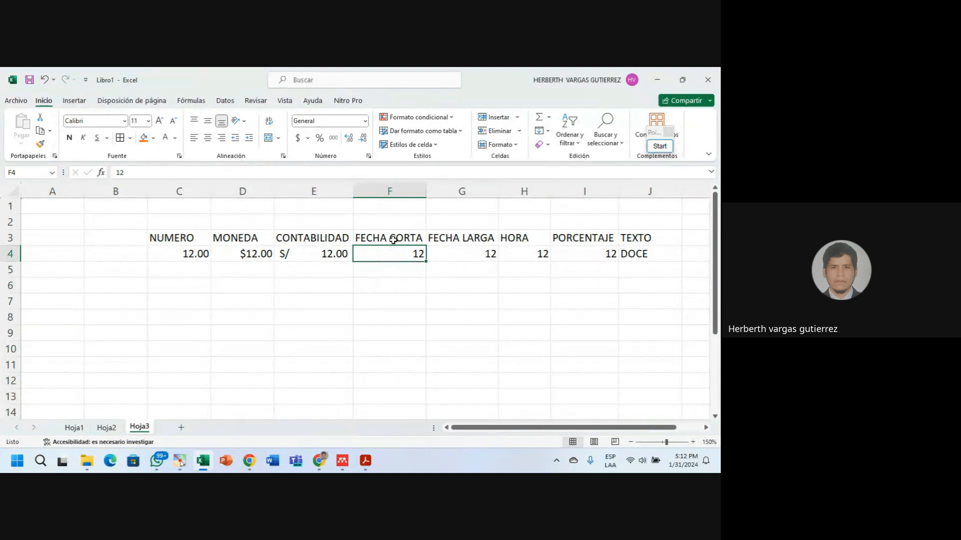
Apply Fecha corta to F4 so 12 reads 1/12/1900.
left_click(365, 122)
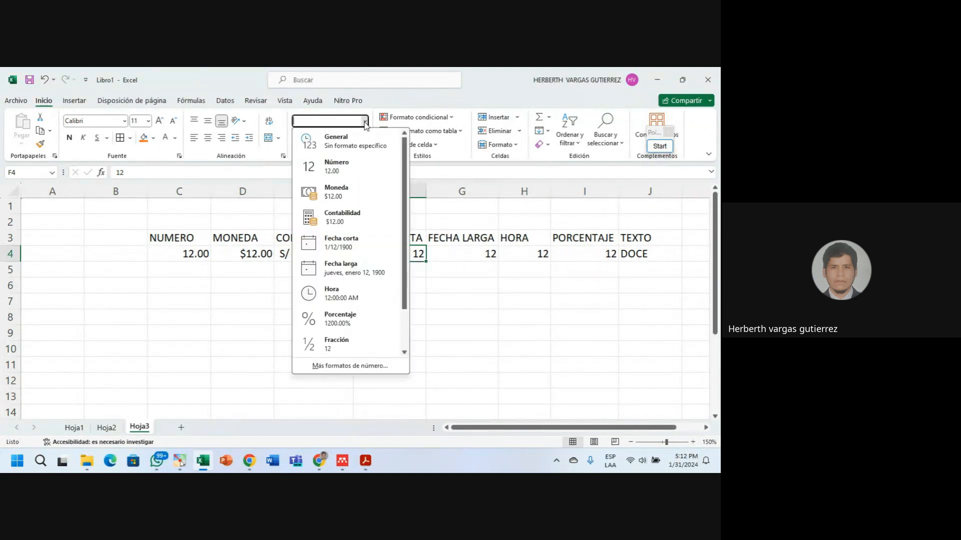
left_click(350, 249)
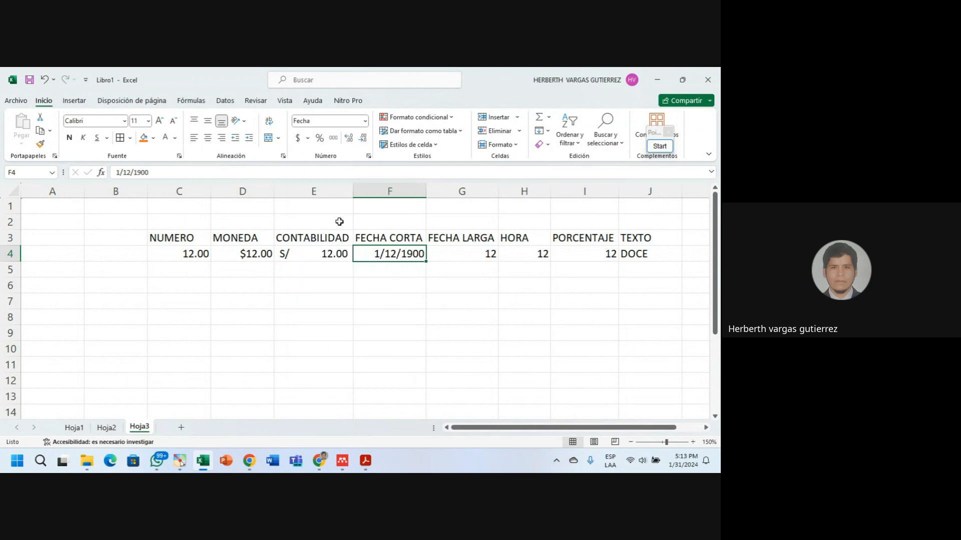
left_click(412, 279)
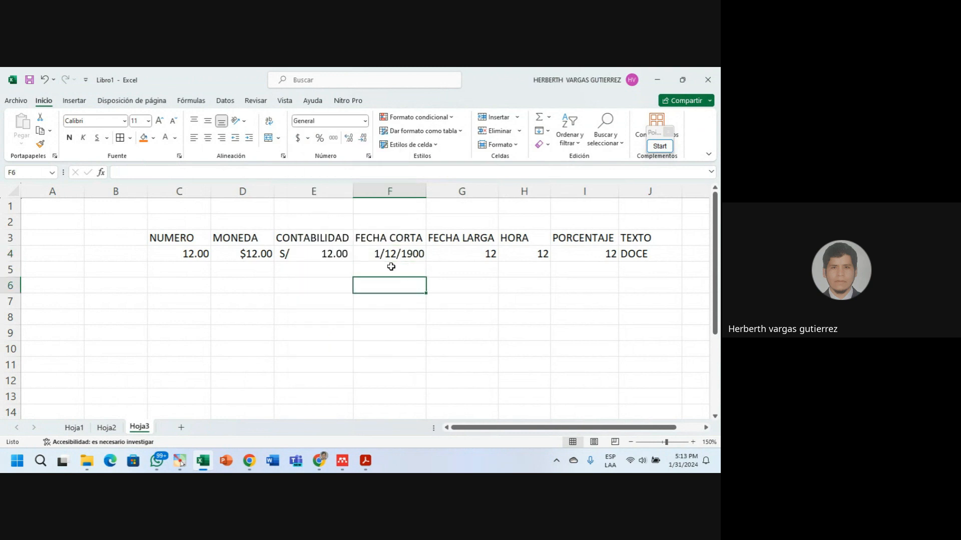
left_click(422, 256)
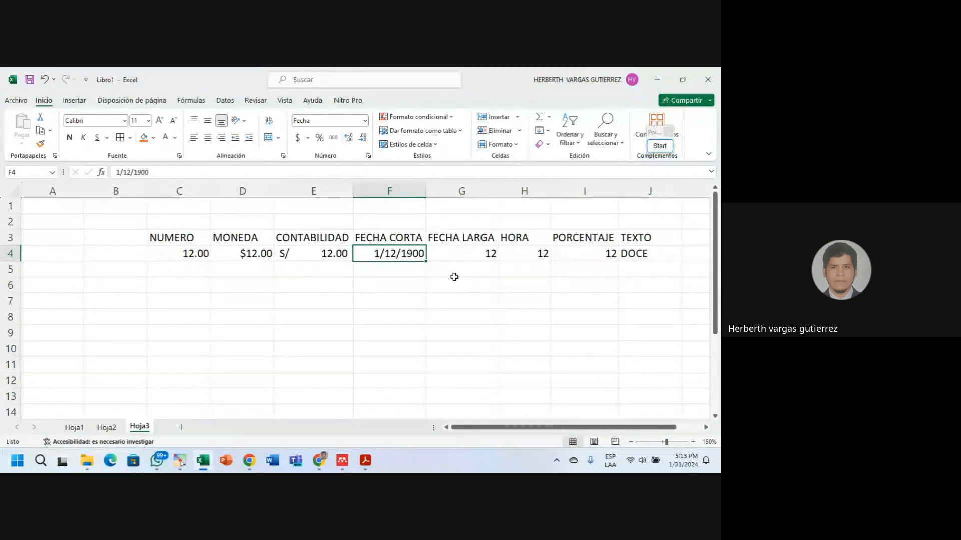
Apply Fecha larga to G4 so it reads jueves, enero 12, 1900.
left_click(466, 254)
left_click(366, 123)
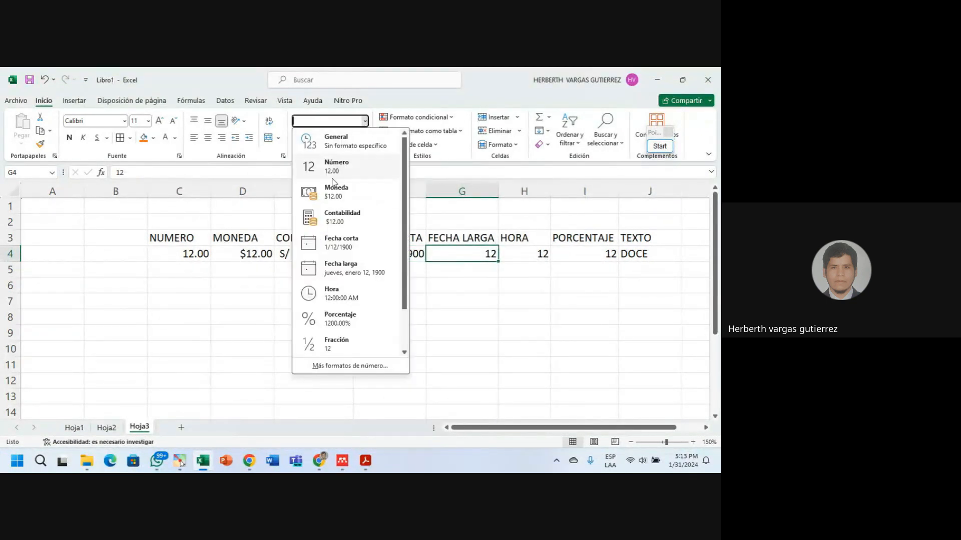
left_click(348, 266)
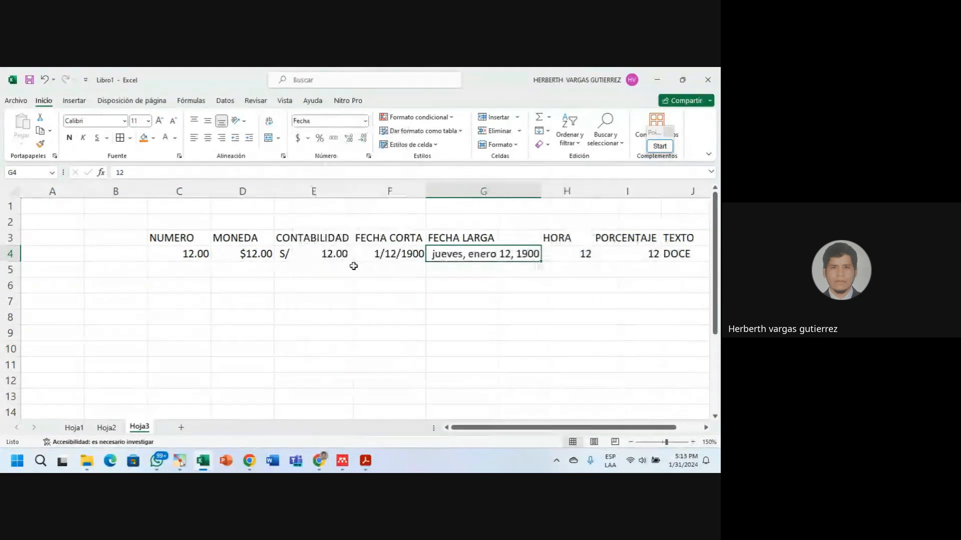
left_click(508, 281)
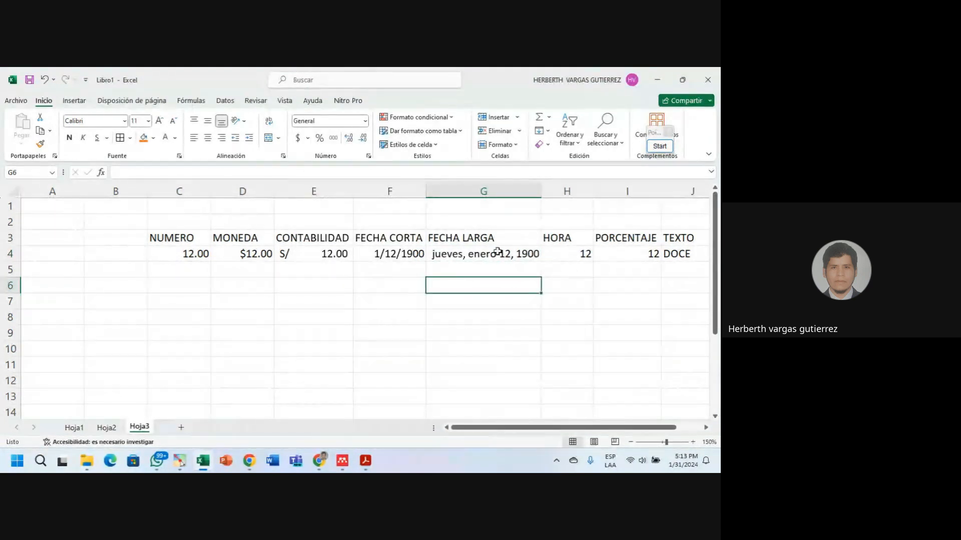
left_click(468, 253)
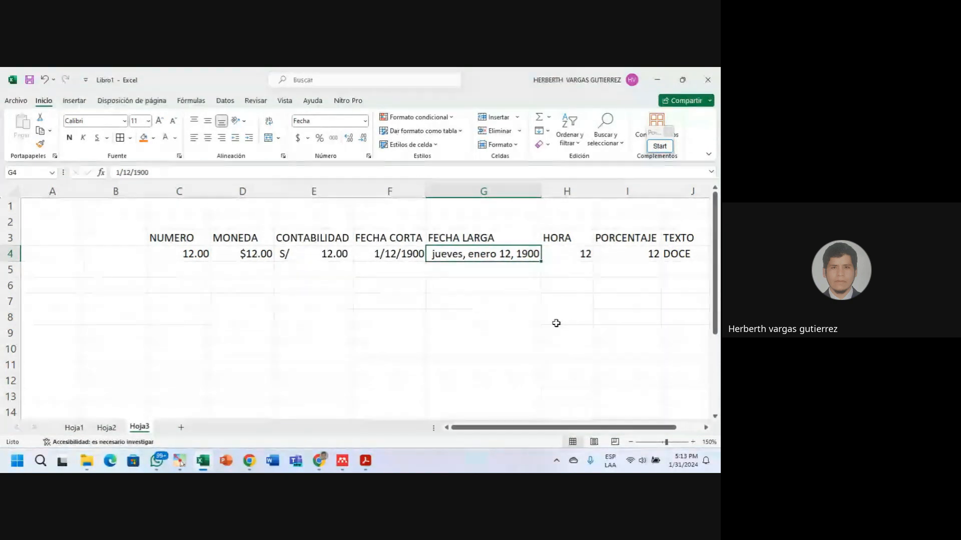
left_click(581, 254)
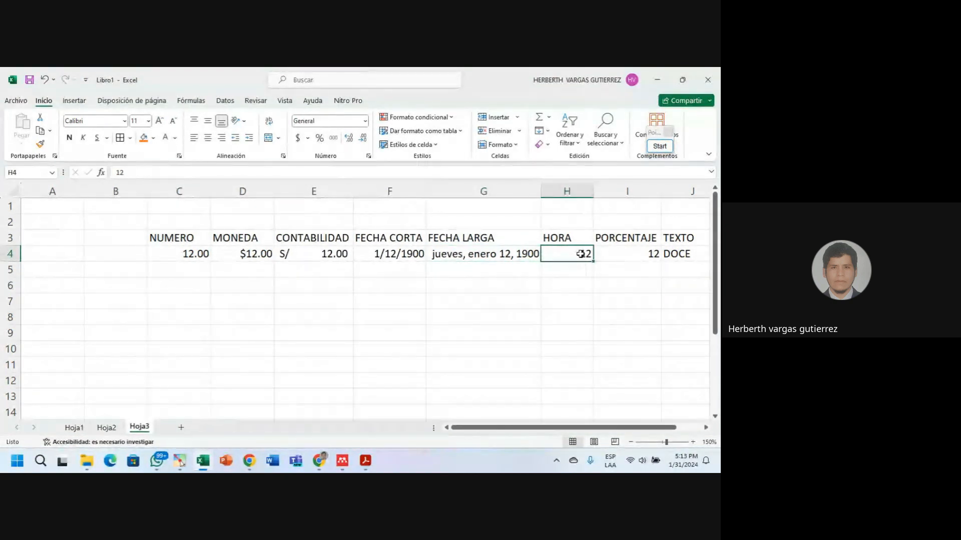
Apply the Hora time format to the 12 in H4.
left_click(364, 120)
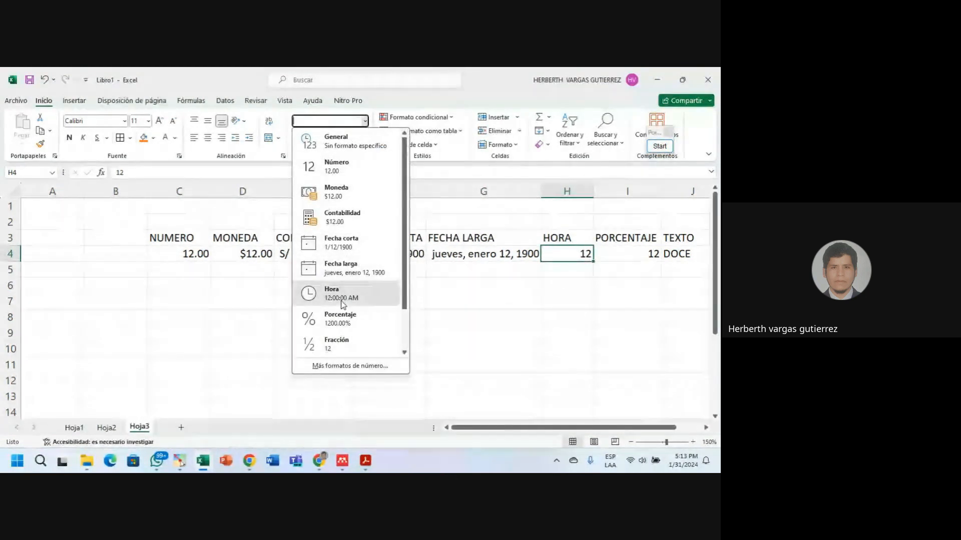
left_click(344, 294)
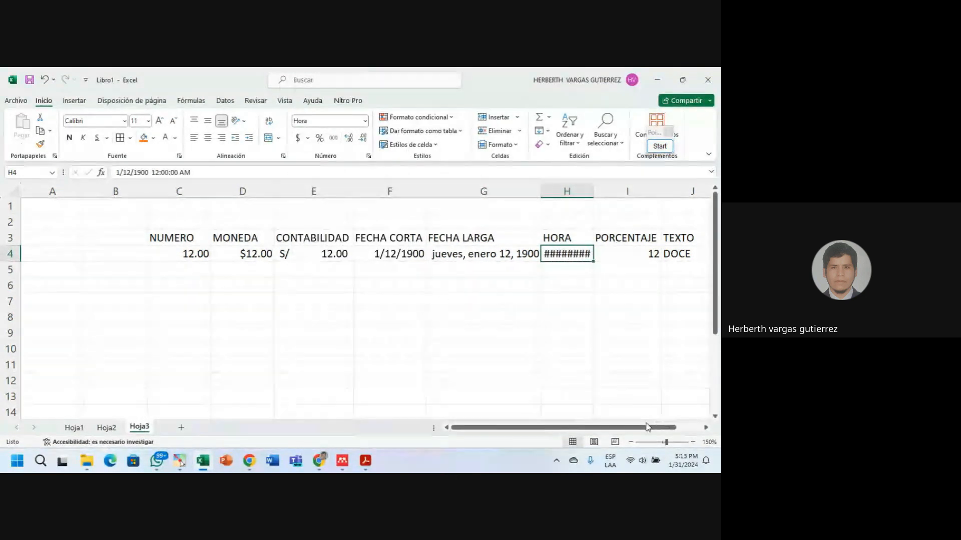
left_click_drag(657, 427, 681, 432)
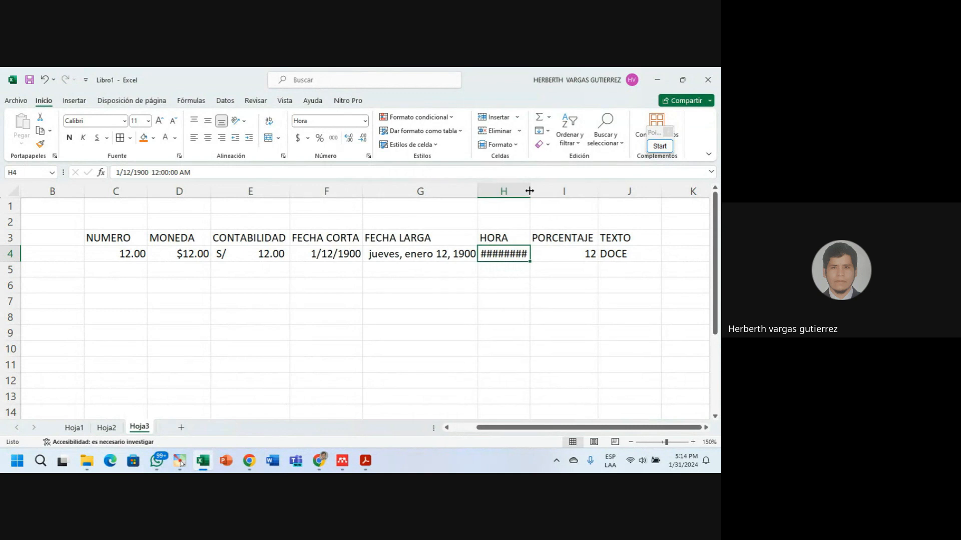
Autofit column H so 12:00:00 AM displays fully.
left_click_drag(529, 191, 547, 192)
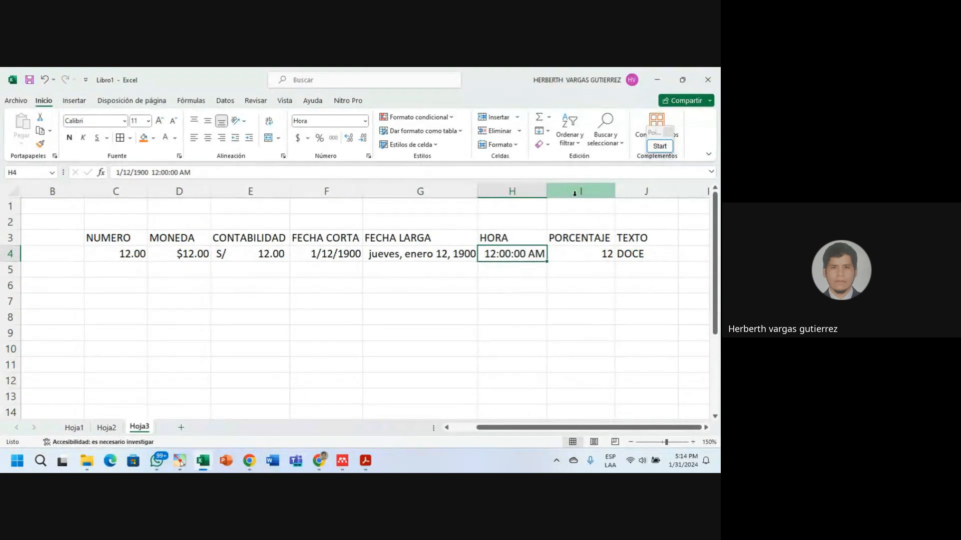
left_click(505, 269)
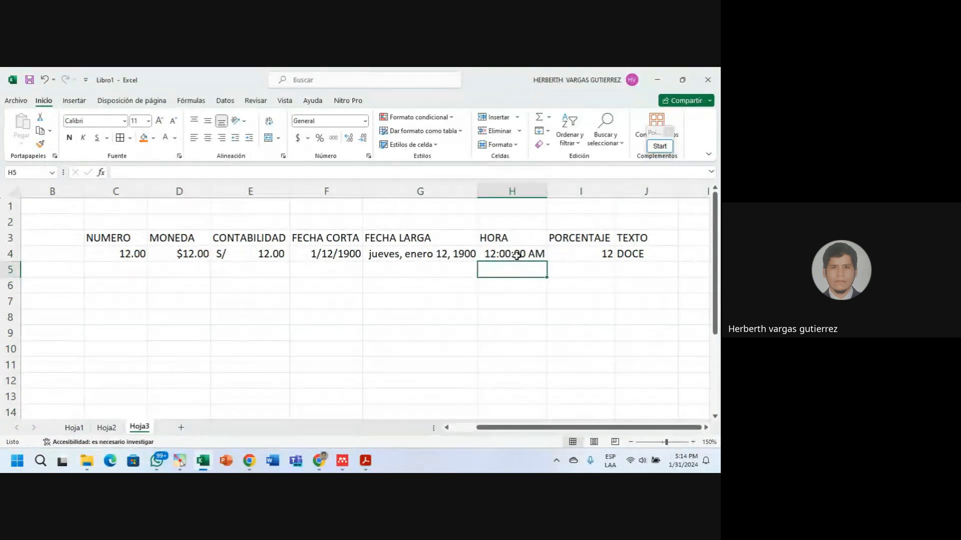
left_click(517, 255)
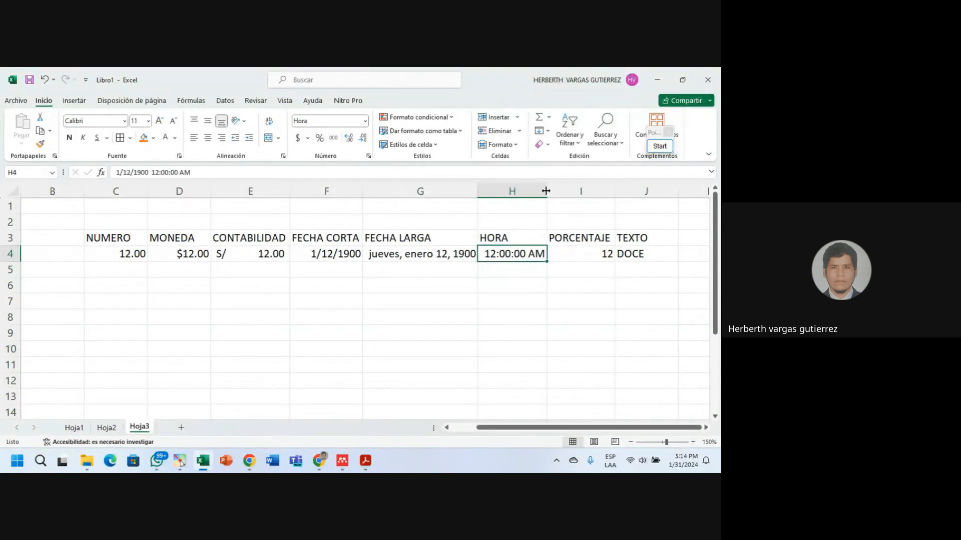
left_click_drag(546, 191, 532, 191)
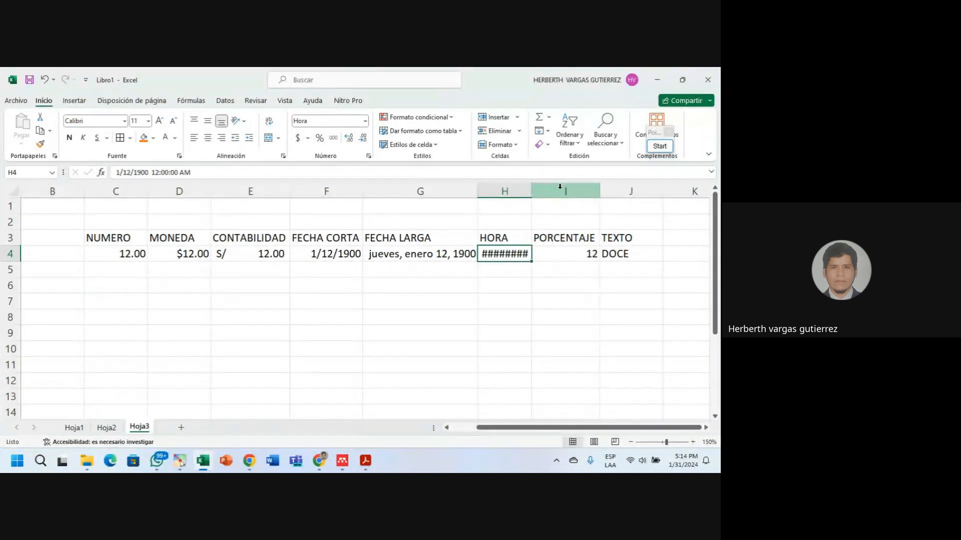
double_click(531, 190)
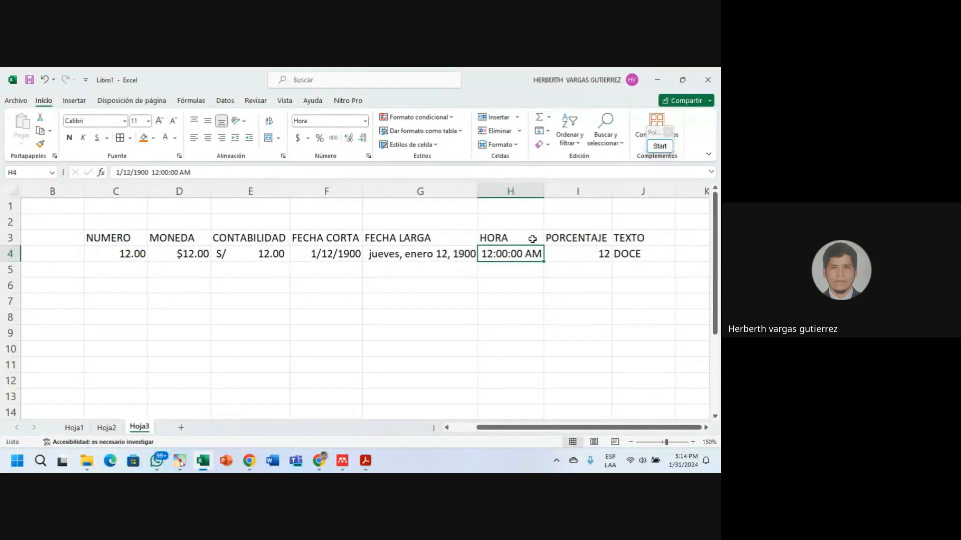
Format the 12 in I4 as Porcentaje so it reads 1200.00%.
left_click(558, 254)
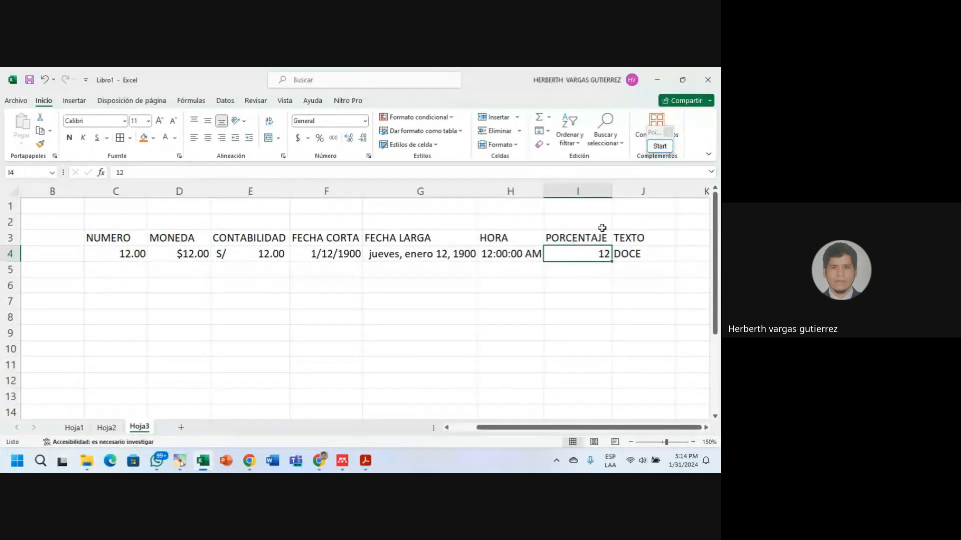
left_click(365, 121)
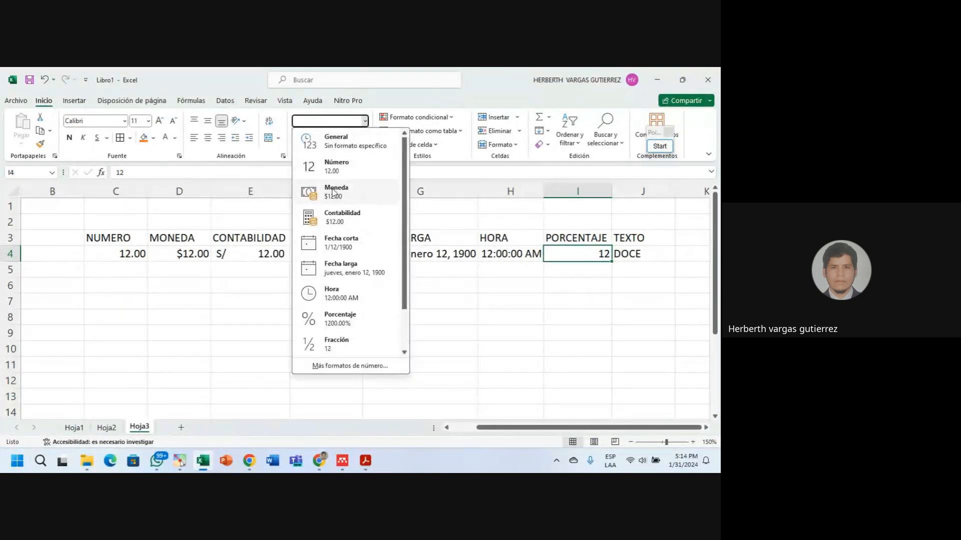
left_click(348, 323)
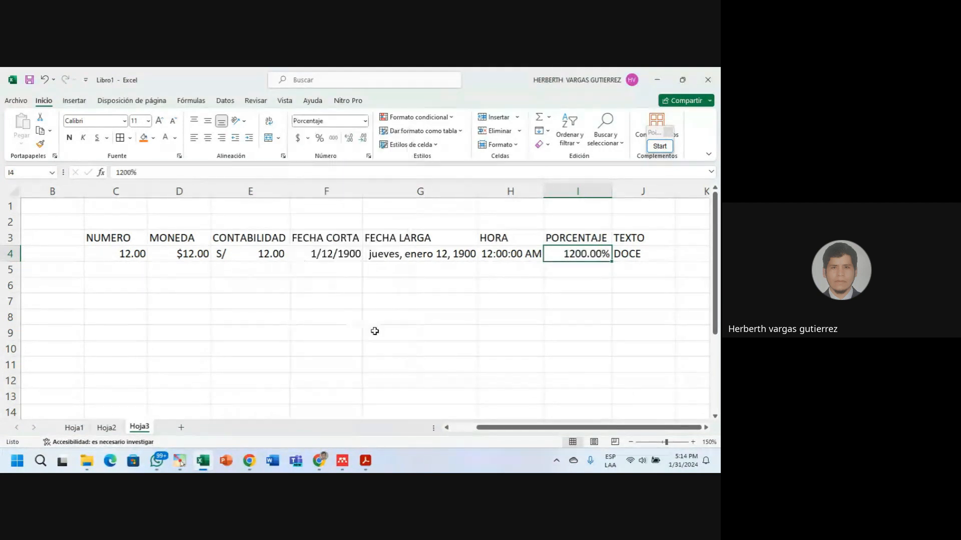
Apply the Texto format to DOCE in J4.
left_click(616, 254)
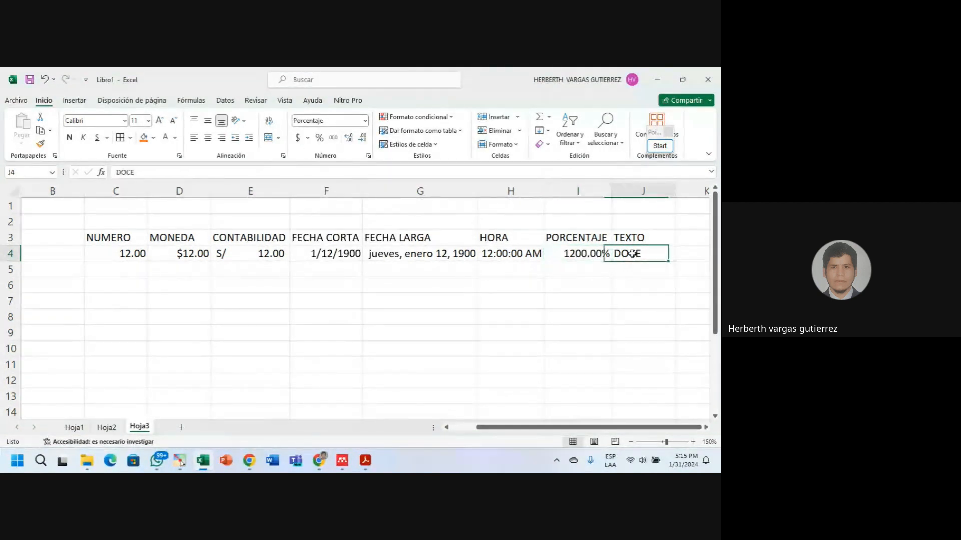
left_click(366, 122)
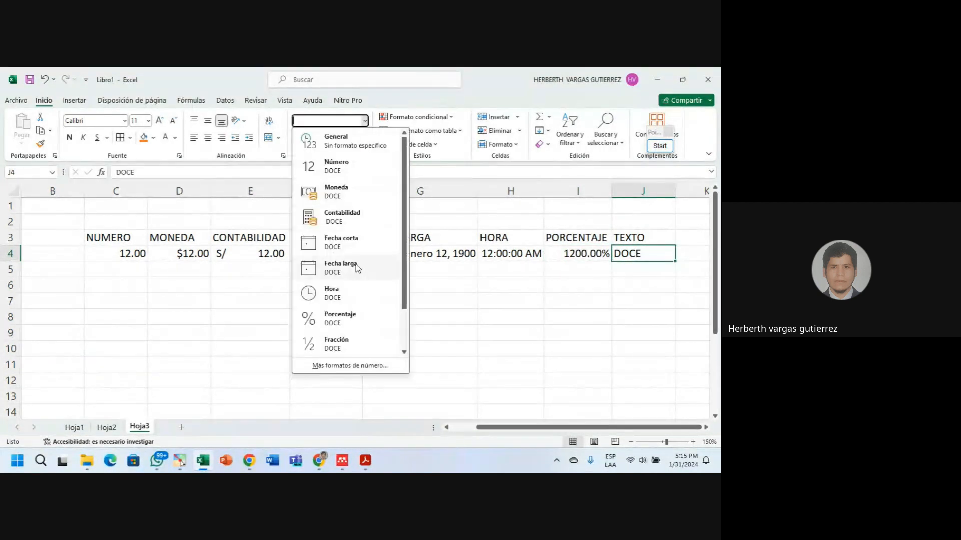
scroll(357, 268, "down", 2)
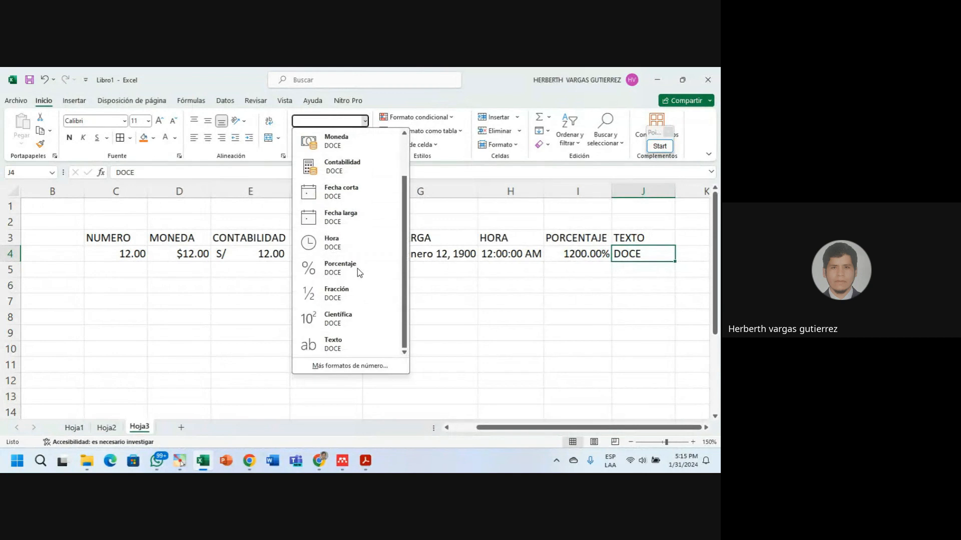
left_click(338, 344)
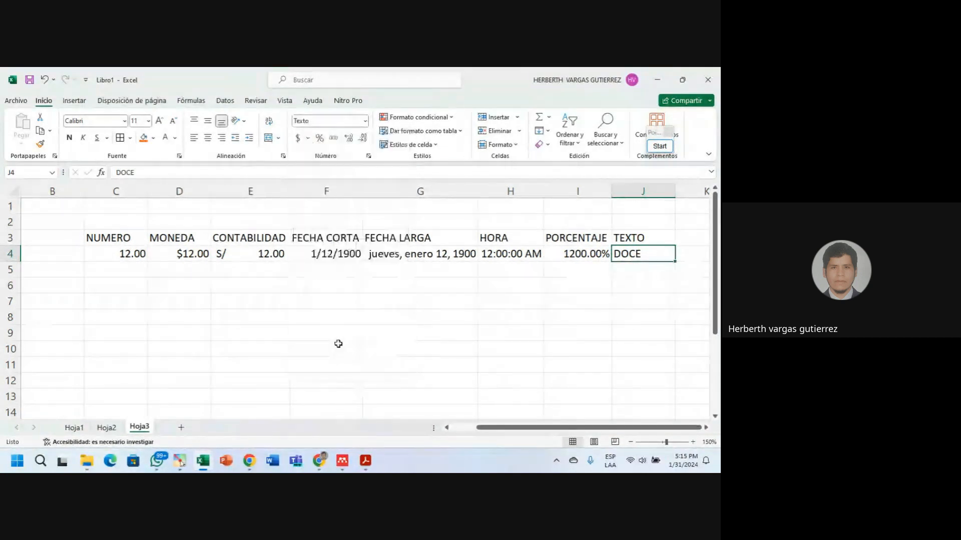
left_click(497, 312)
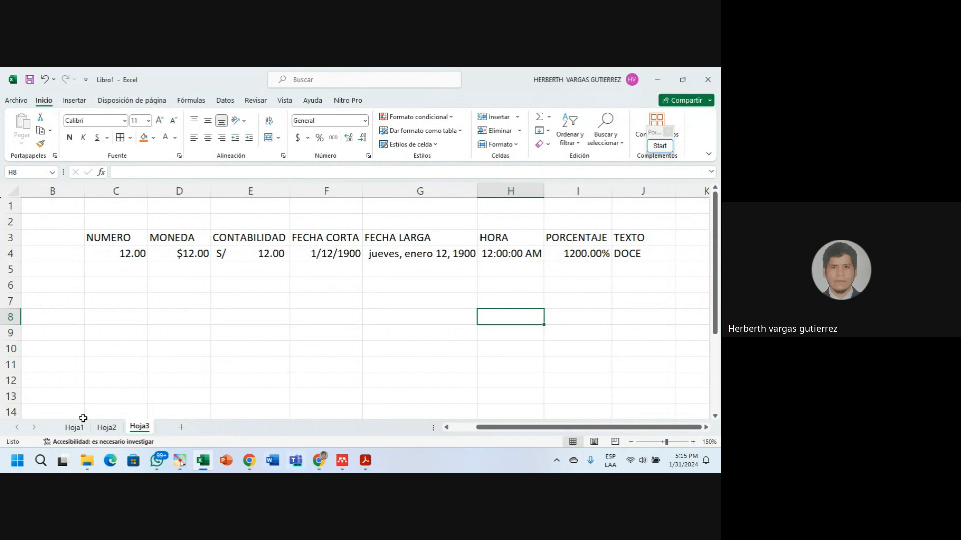
Look over Hoja1, the Hoja2 grade register and the Hoja3 format examples table.
left_click(71, 428)
left_click(108, 428)
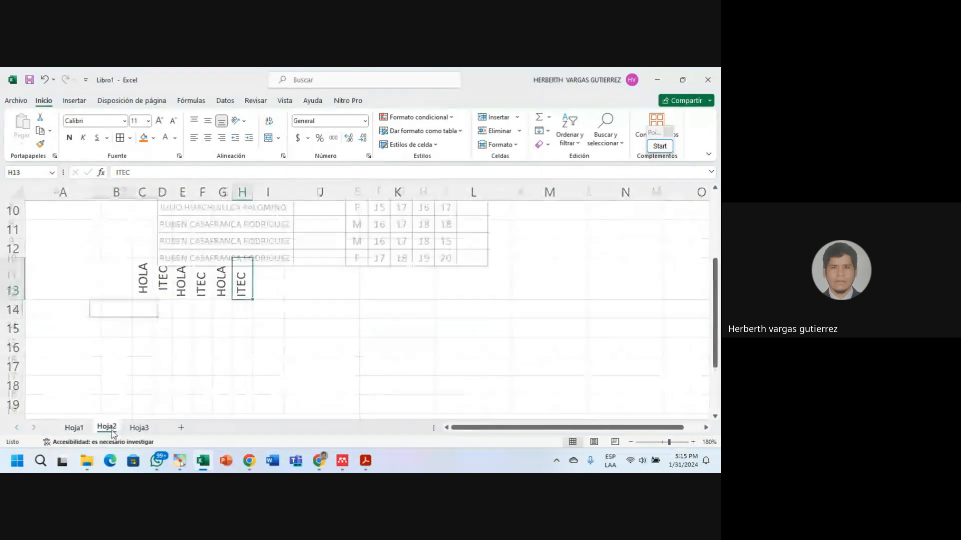
scroll(334, 337, "up", 2)
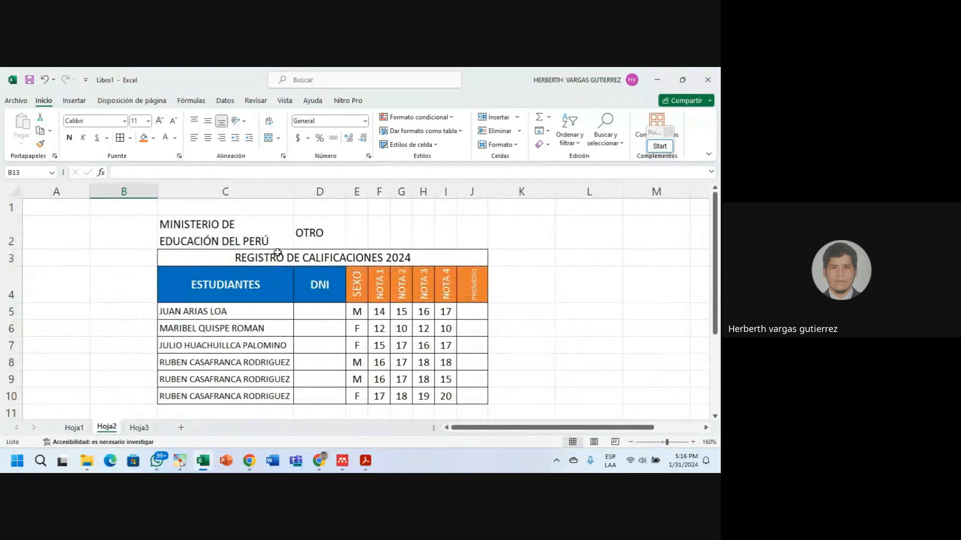
left_click(139, 427)
left_click(106, 428)
left_click(254, 285)
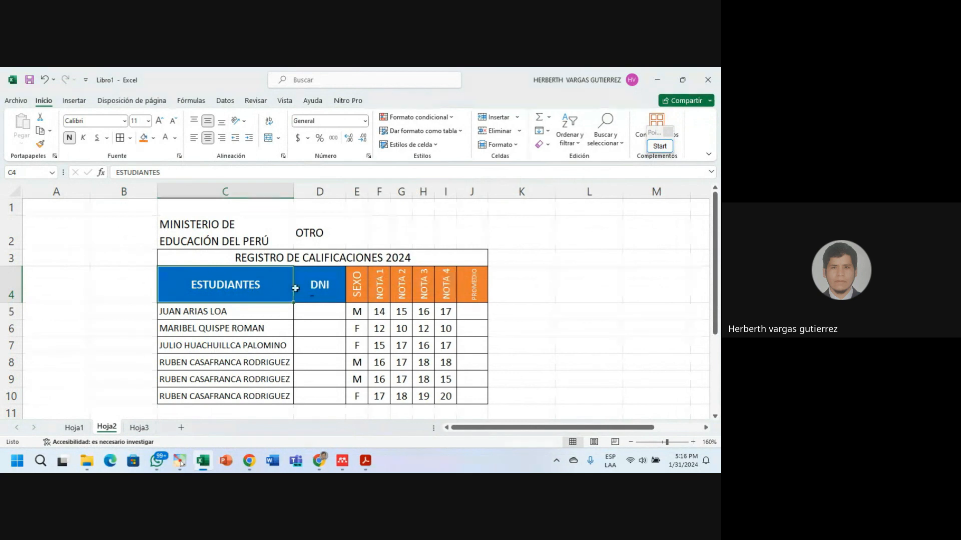
left_click(378, 311)
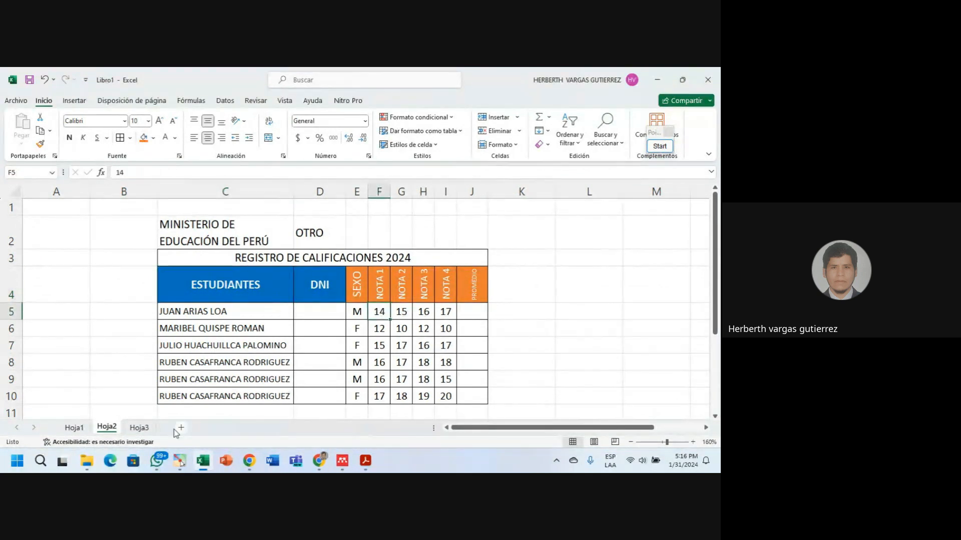
left_click(139, 427)
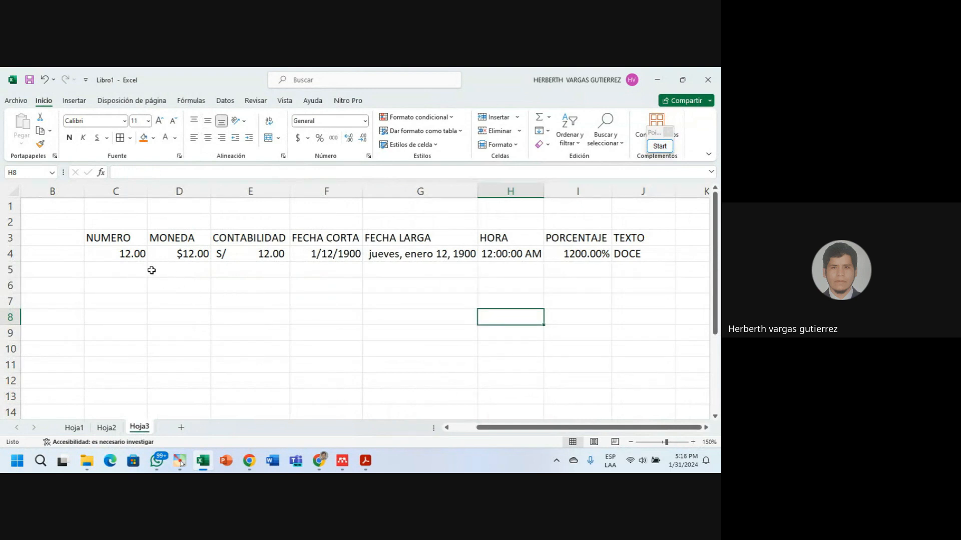
left_click_drag(112, 240, 612, 254)
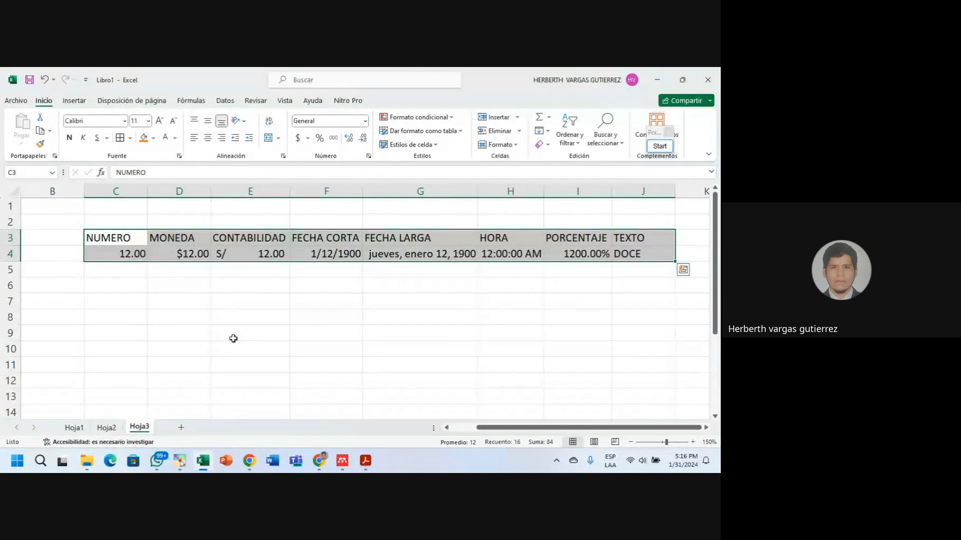
Enter 0,234 with a comma decimal in cell C8 of Hoja3.
left_click(142, 318)
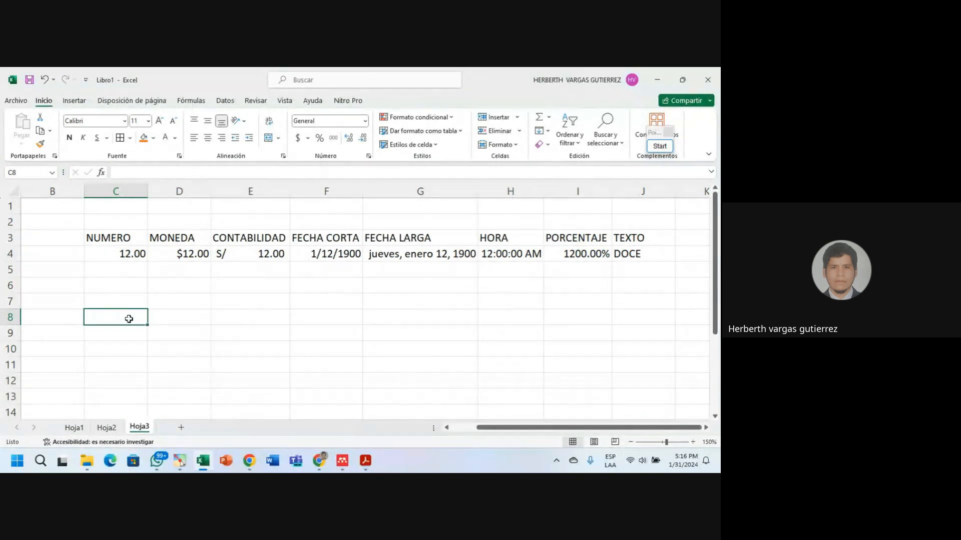
type("0")
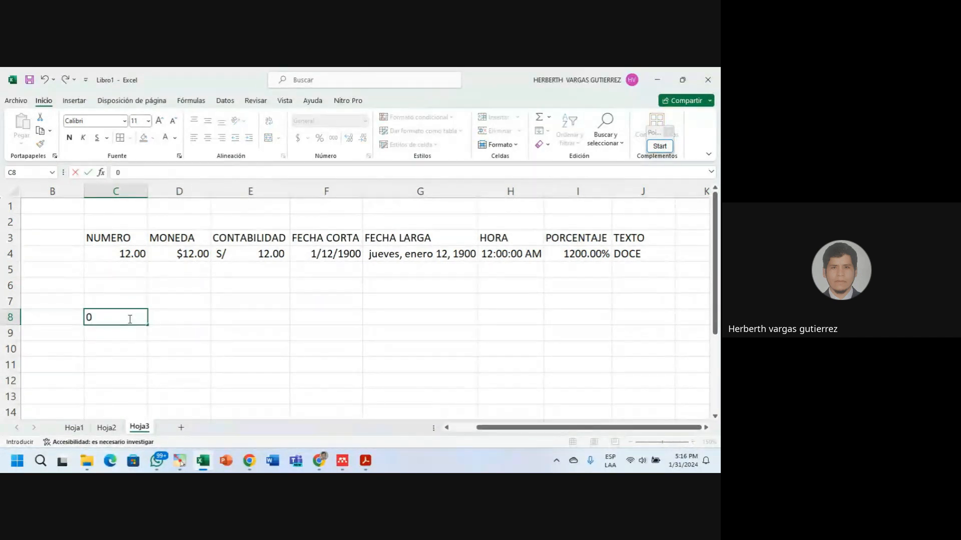
type(",234")
left_click(215, 334)
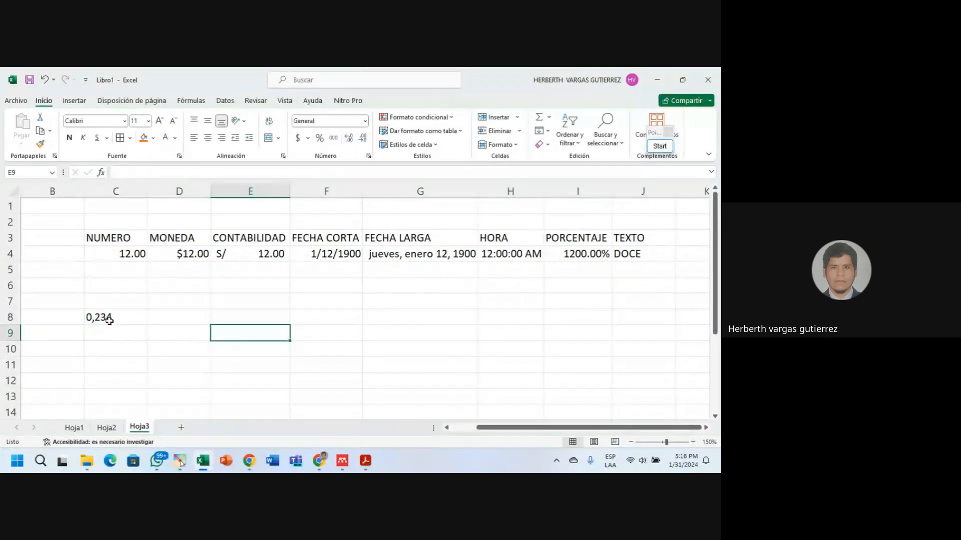
left_click(109, 320)
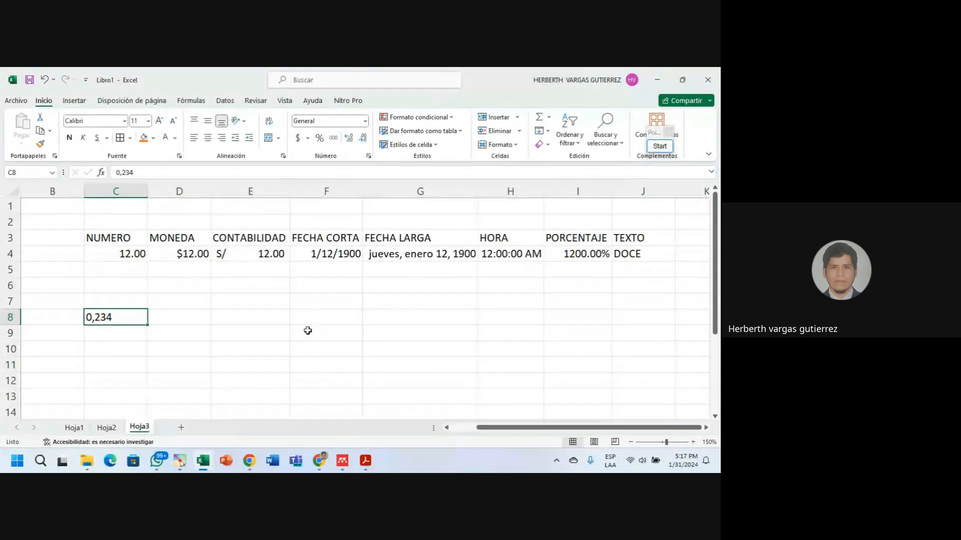
left_click(100, 330)
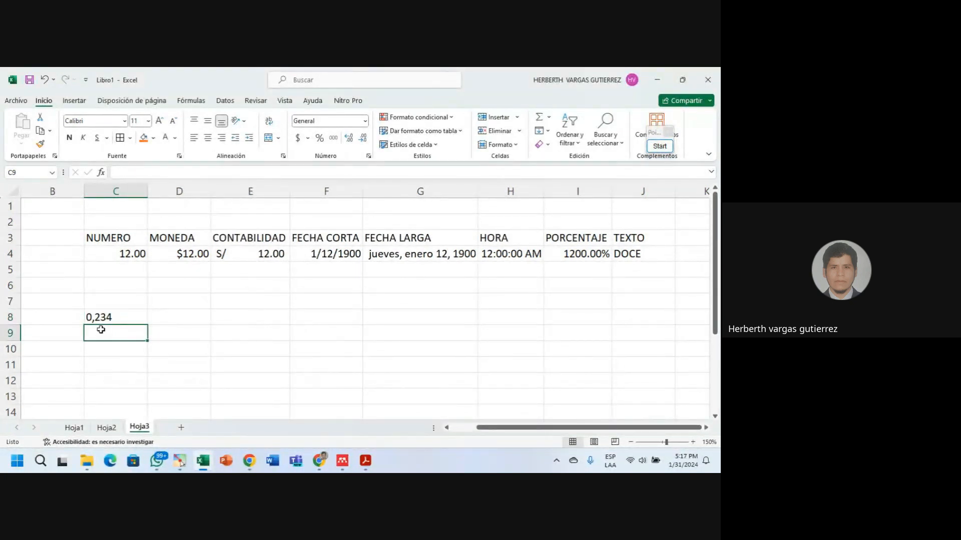
left_click(96, 319)
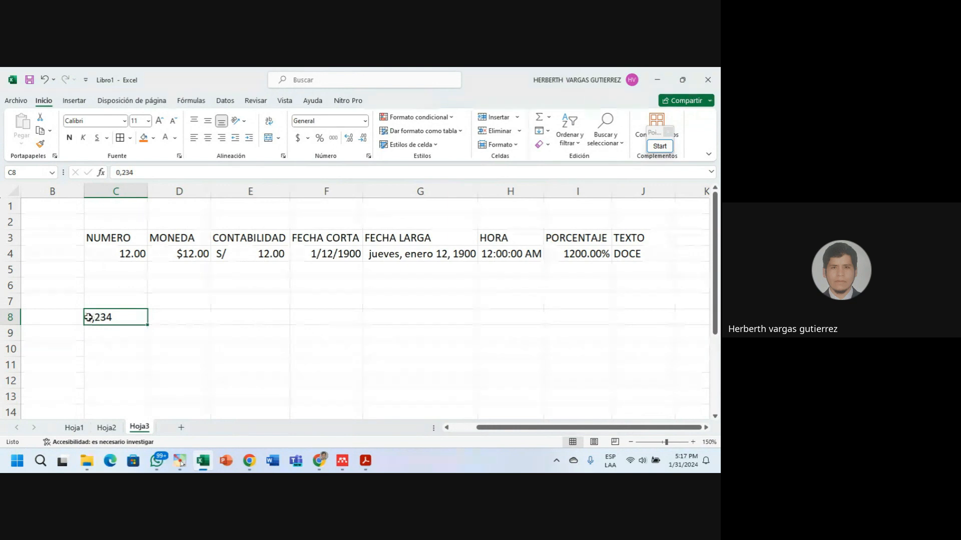
Enter 0.234 in D8 and compare it with the left-aligned 0,234 in C8.
left_click(181, 319)
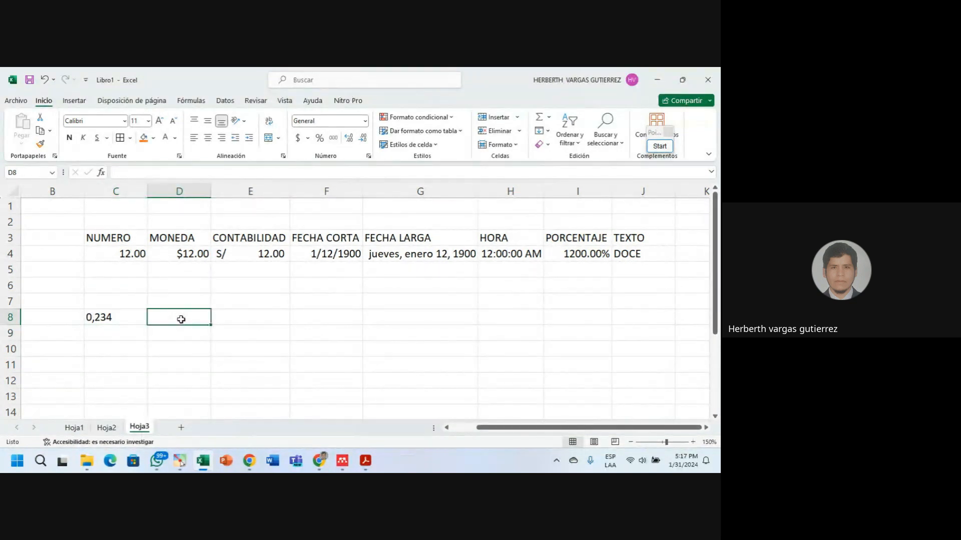
type("0.234")
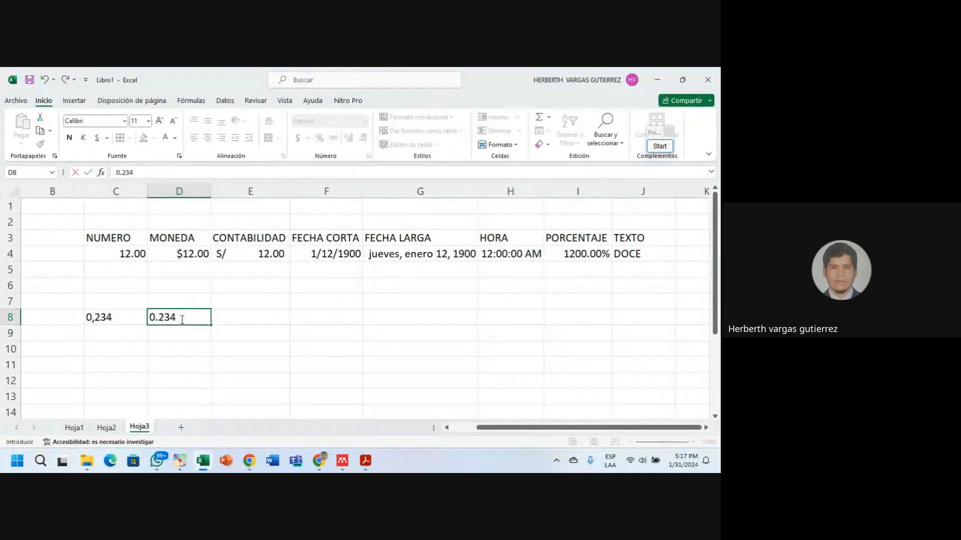
left_click(213, 334)
left_click(186, 319)
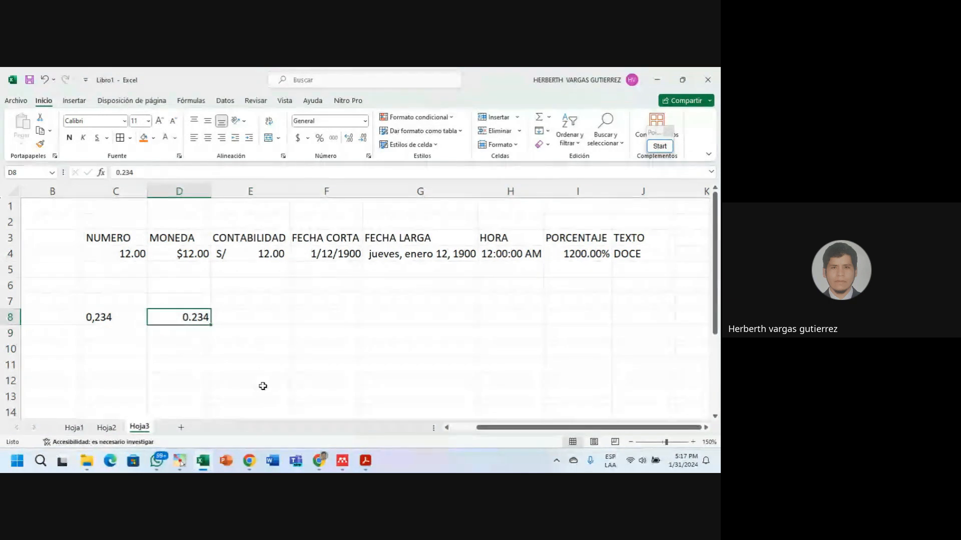
left_click(185, 336)
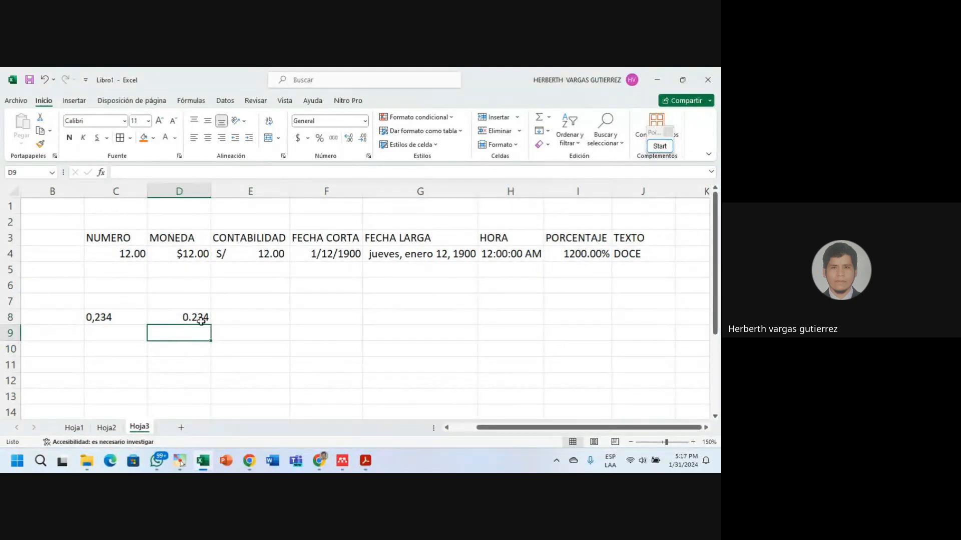
left_click(111, 318)
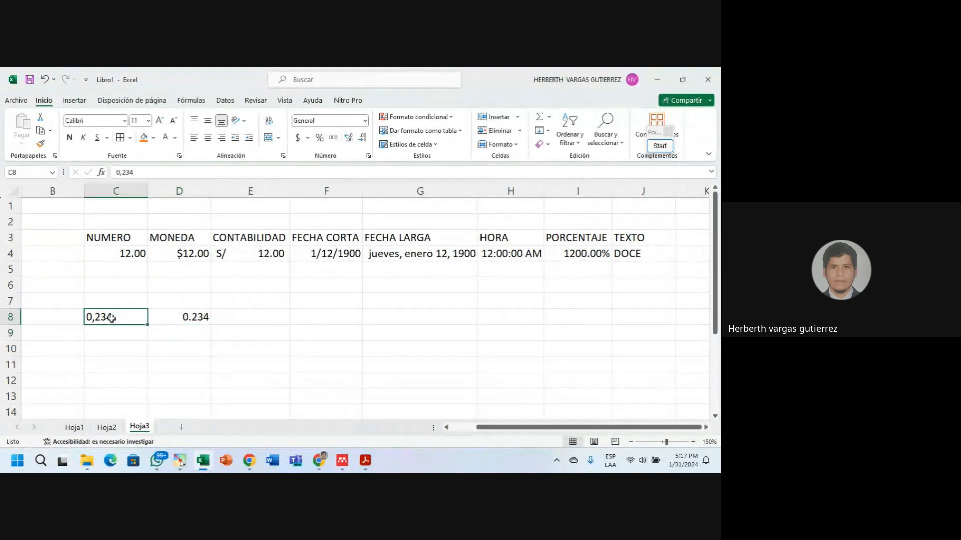
left_click(195, 318)
left_click(121, 318)
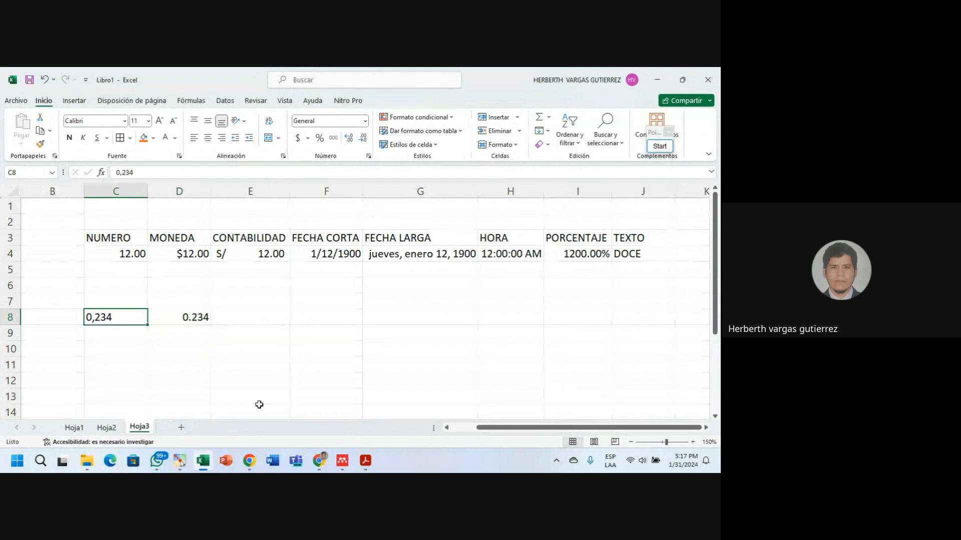
left_click(187, 317)
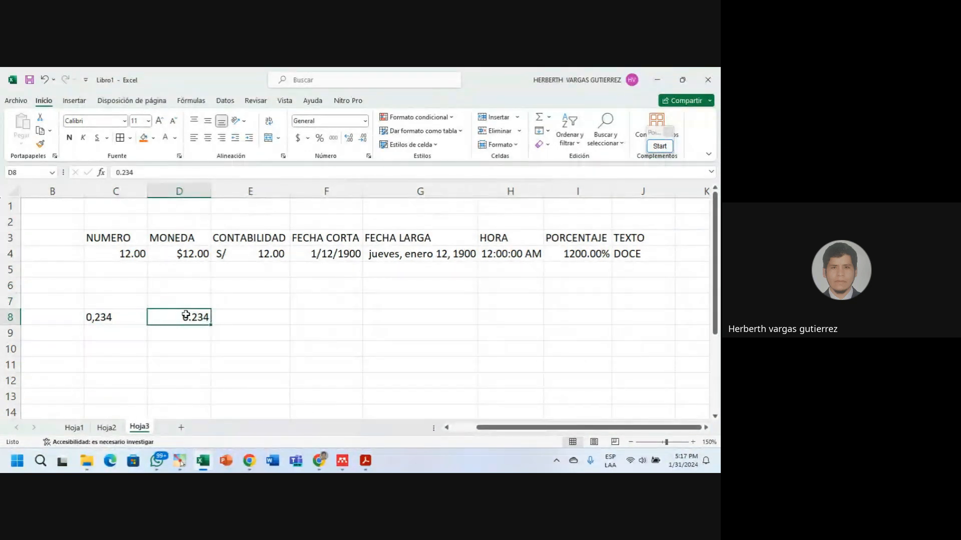
Apply the Número format to cell D8.
left_click(364, 120)
left_click(340, 167)
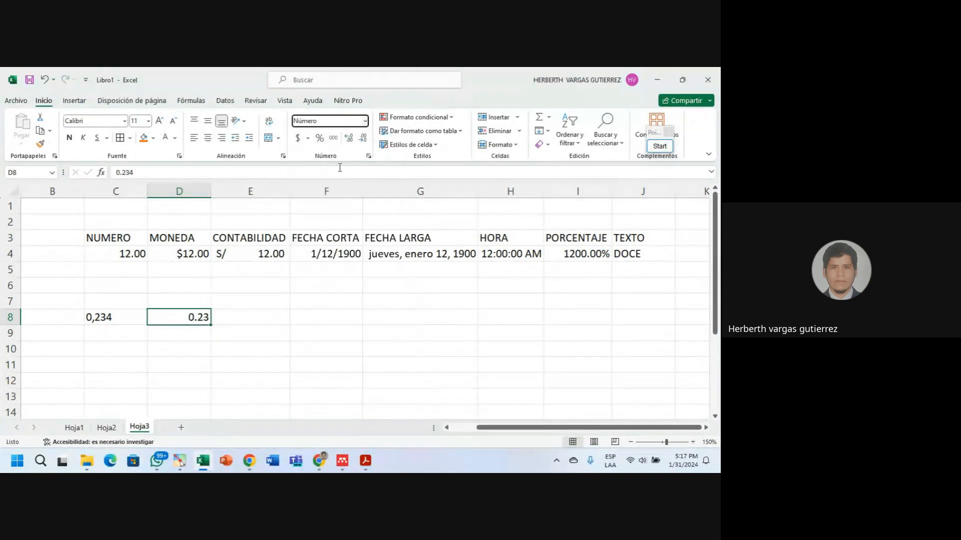
left_click(195, 331)
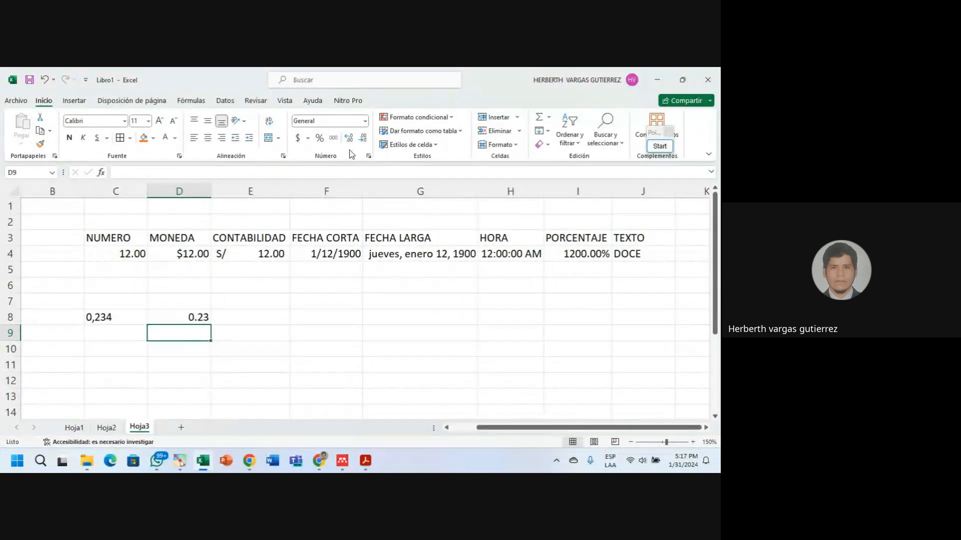
left_click(199, 316)
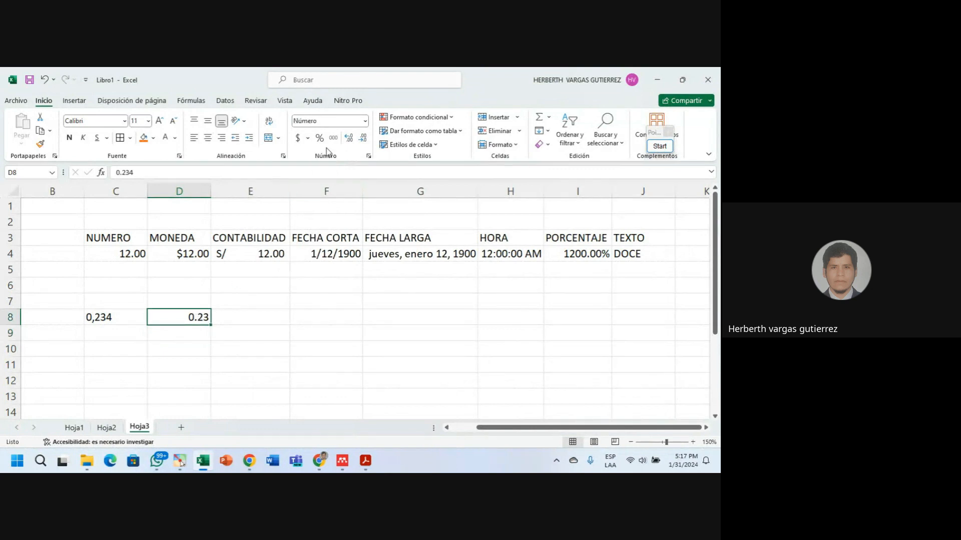
Adjust D8's decimal places until it displays 0.23400.
left_click(363, 140)
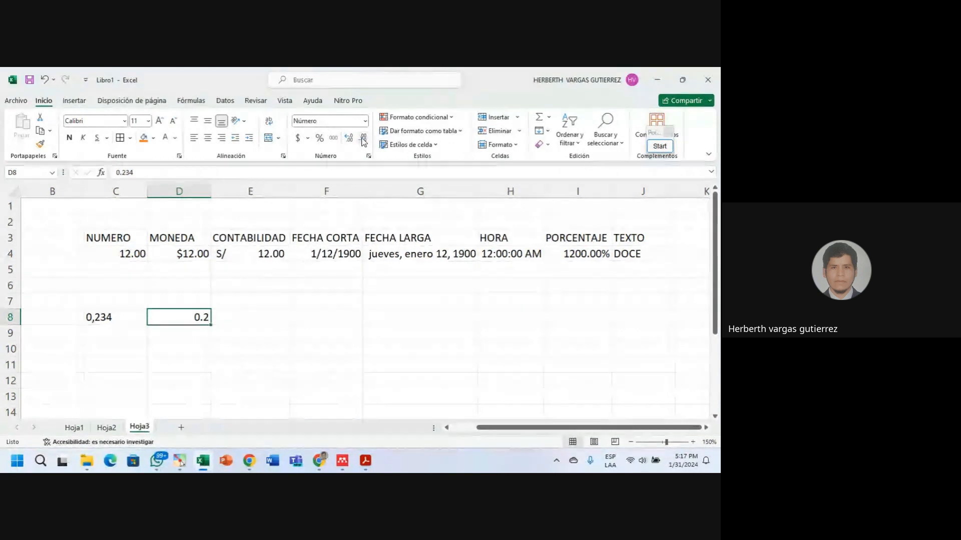
left_click(353, 142)
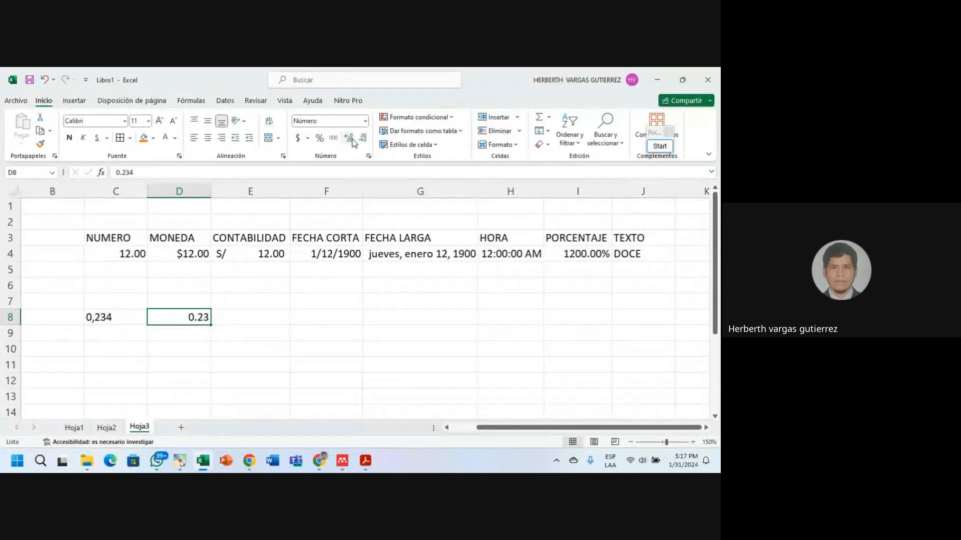
left_click(352, 142)
left_click(353, 142)
left_click(353, 142)
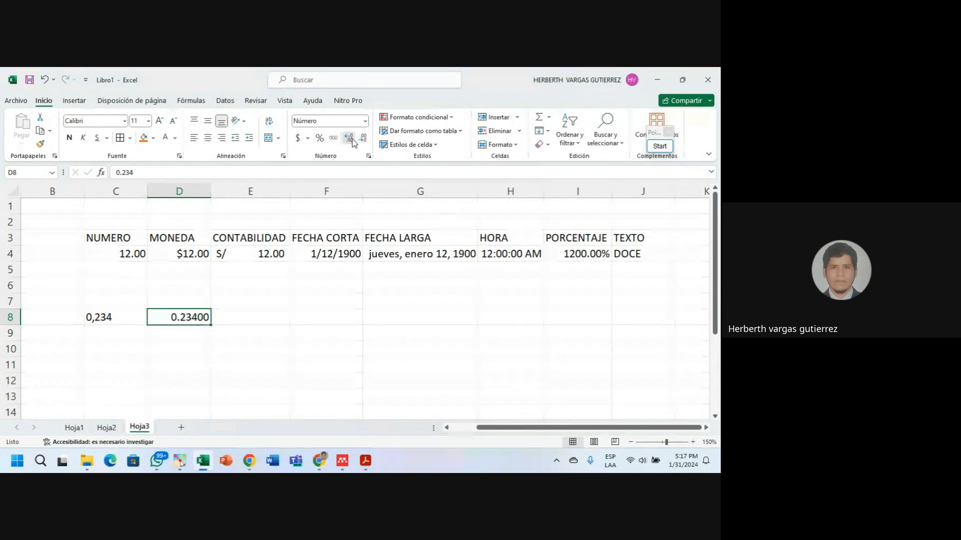
left_click(353, 142)
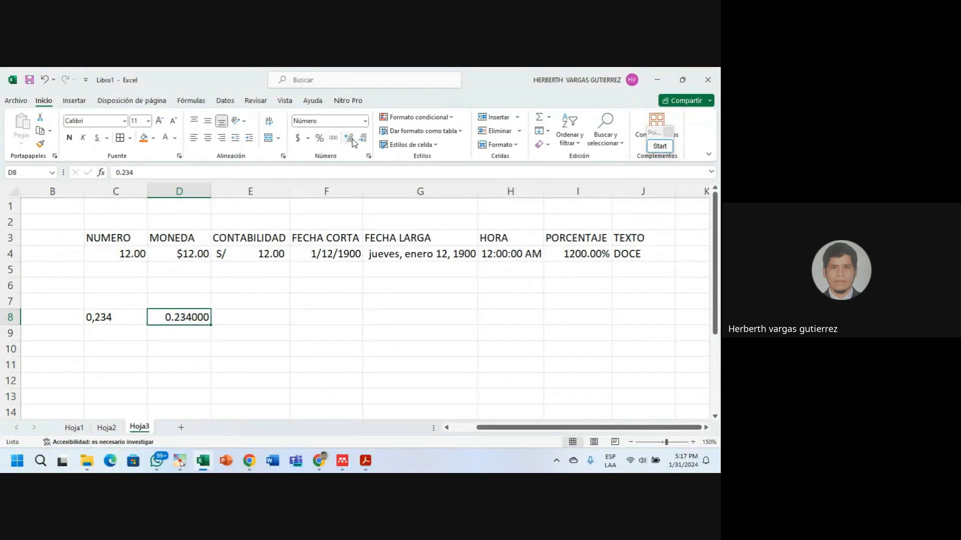
left_click(365, 140)
left_click(174, 330)
left_click(201, 318)
Format D8 as Porcentaje with one decimal so it reads 23.4%.
left_click(320, 142)
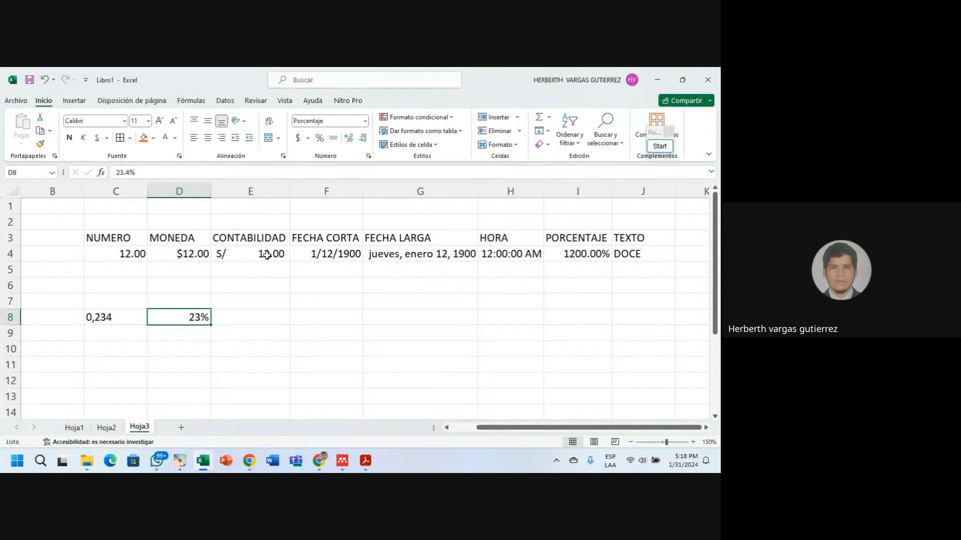
key("ctrl+z")
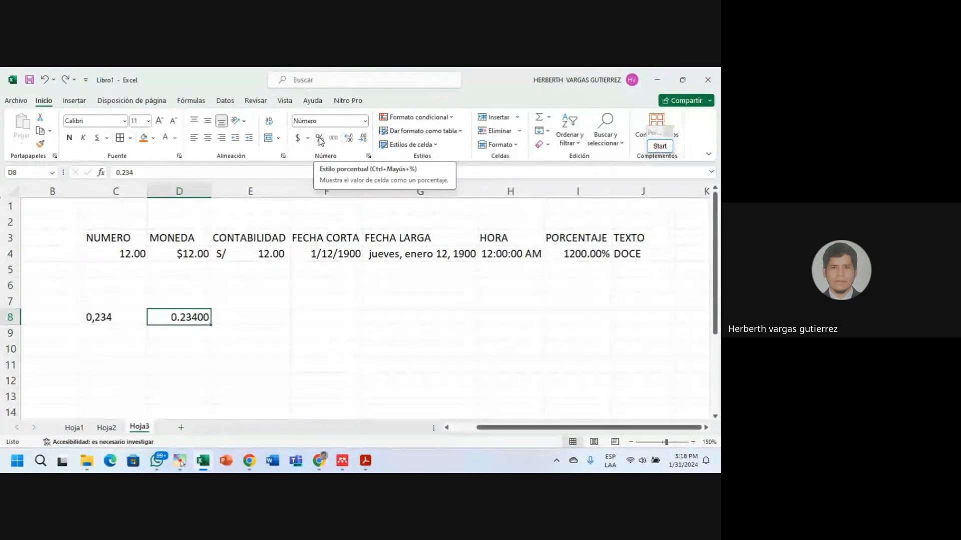
left_click(320, 139)
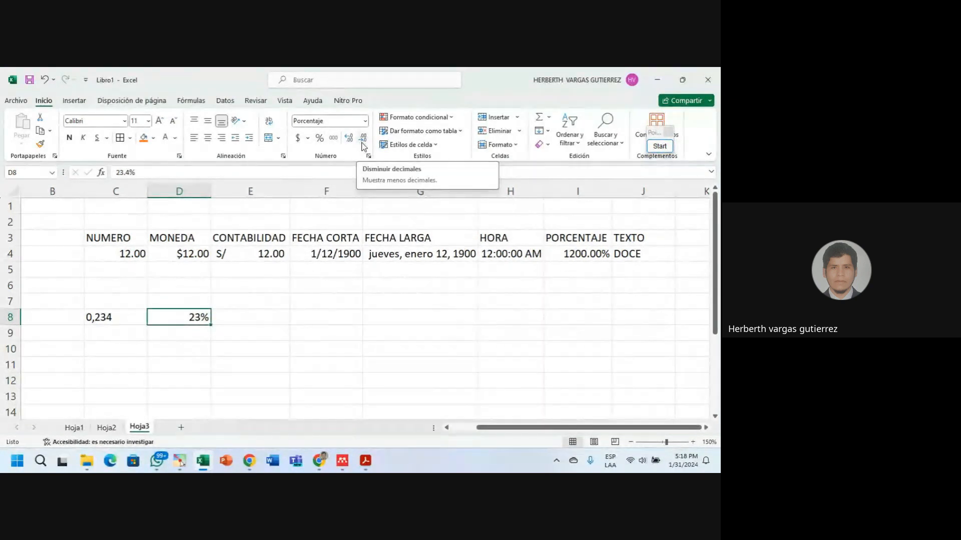
left_click(361, 142)
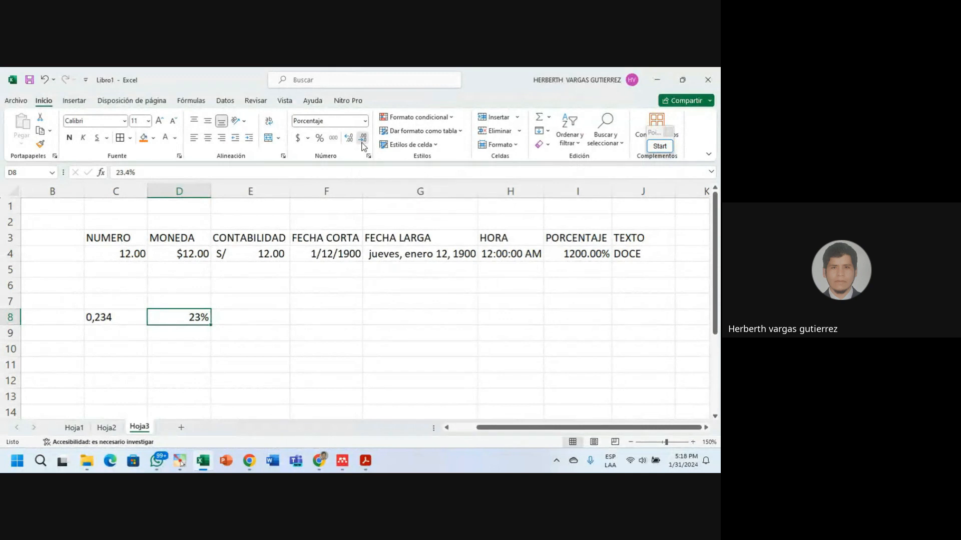
left_click(348, 139)
left_click(349, 139)
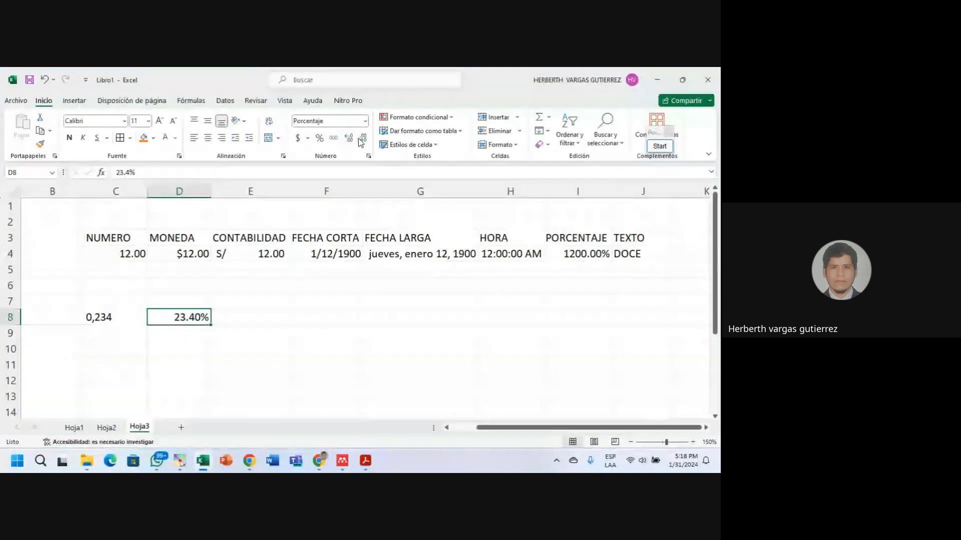
left_click(362, 139)
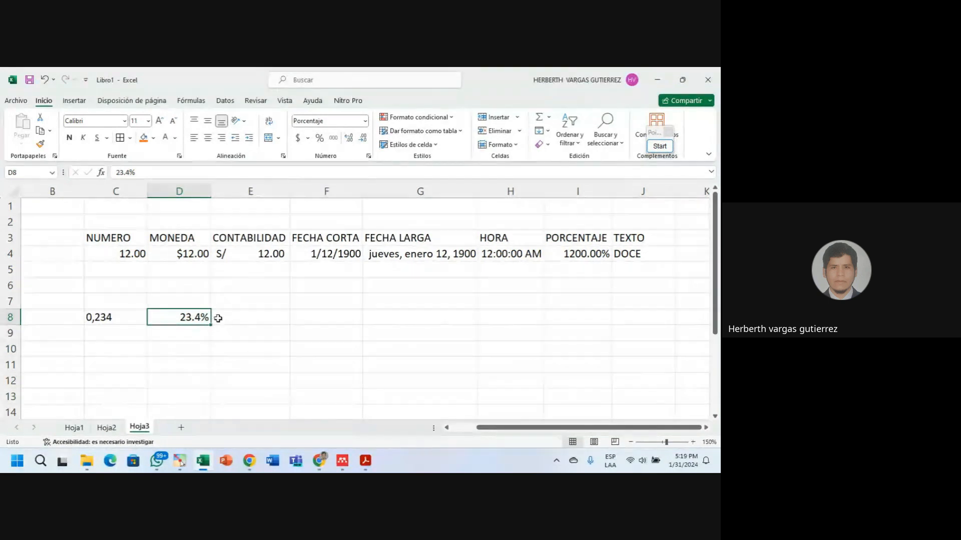
On Hoja2, format grades F5:I10 as Número with zero decimals.
left_click(106, 427)
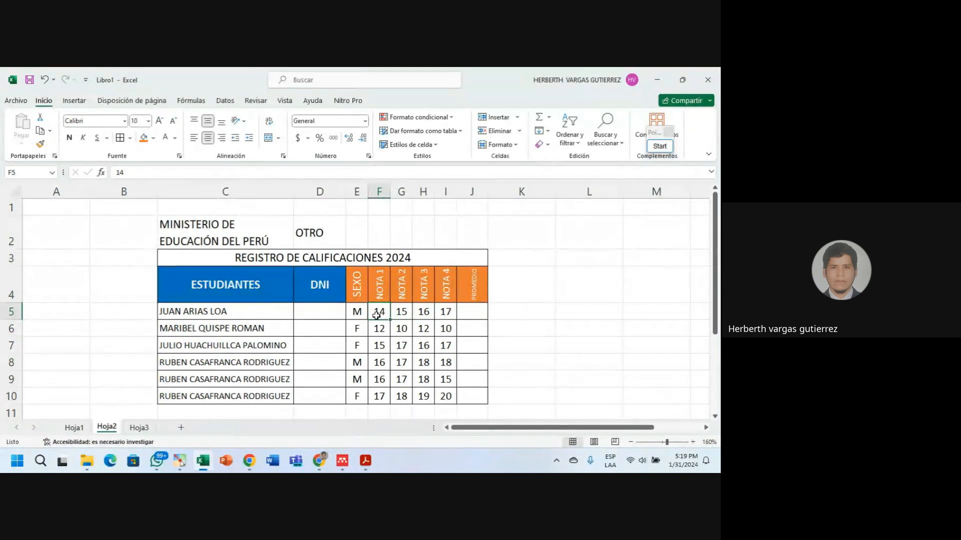
left_click_drag(396, 321, 445, 395)
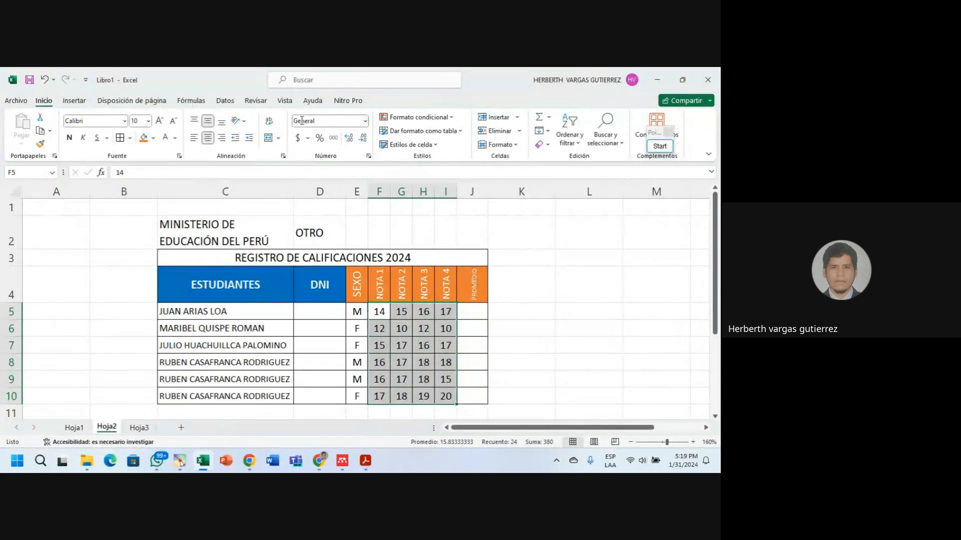
left_click(366, 122)
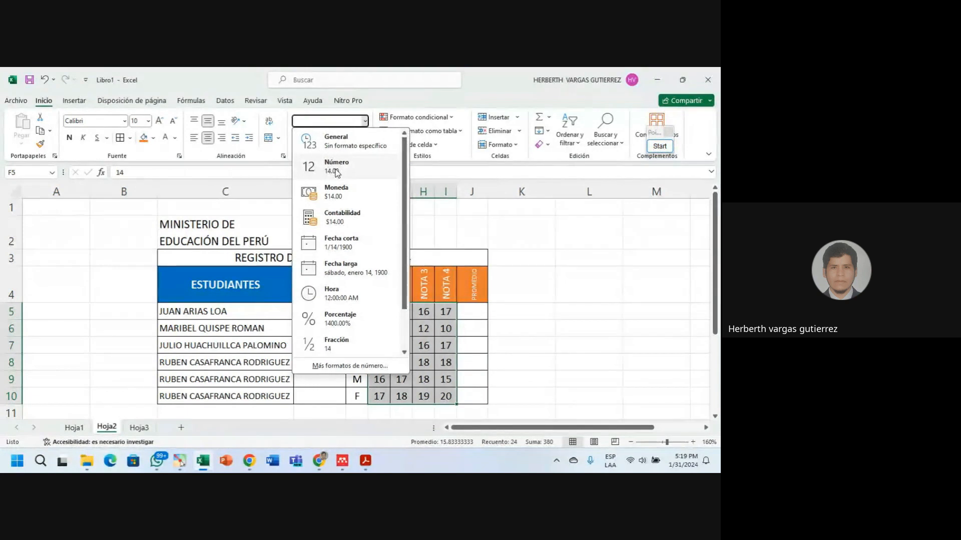
left_click(337, 173)
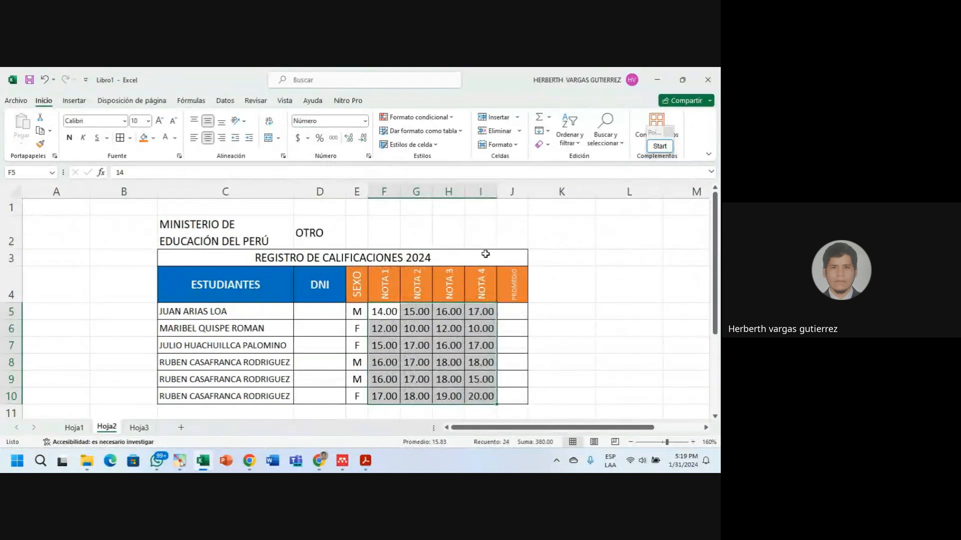
left_click(349, 139)
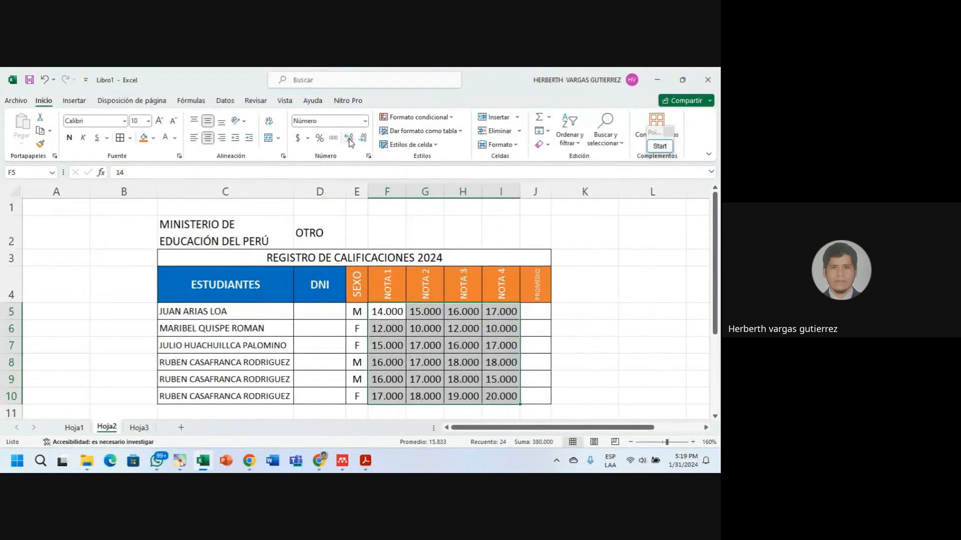
left_click(357, 142)
left_click(357, 142)
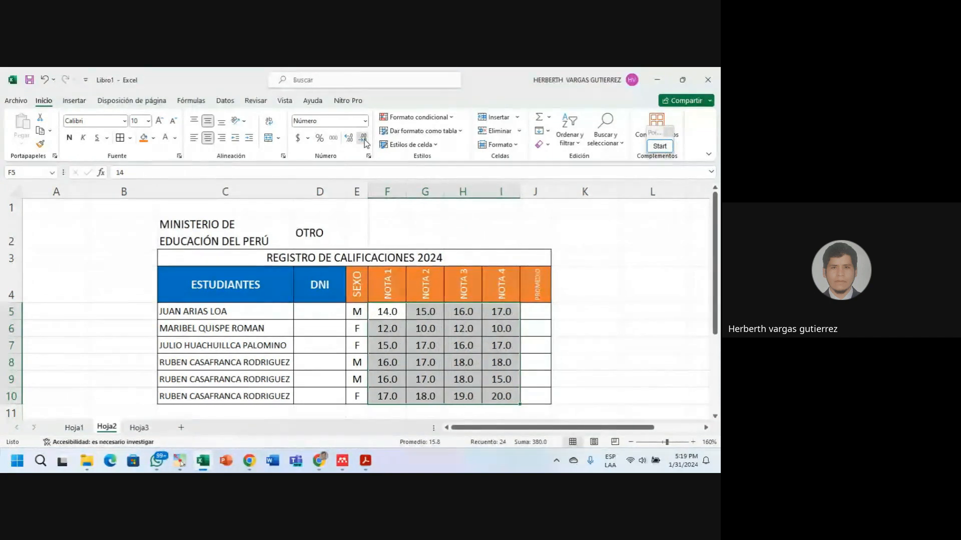
left_click(357, 142)
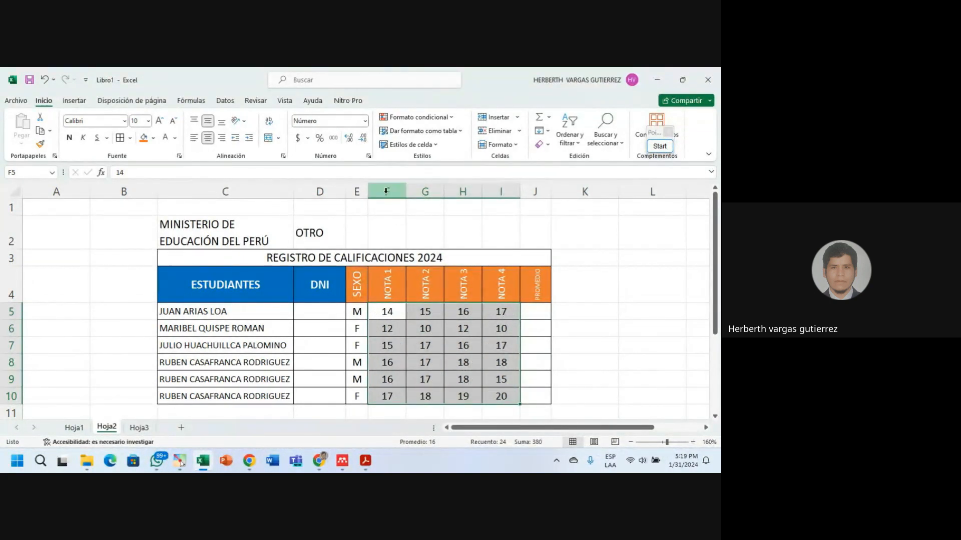
Narrow columns F–I, check a few grade values, then return to Hoja3.
left_click_drag(386, 192, 500, 191)
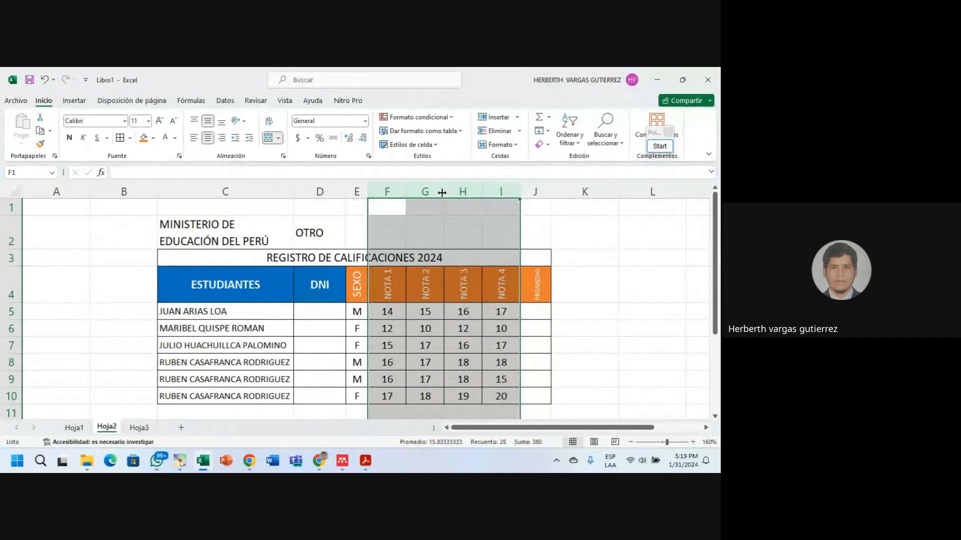
left_click_drag(442, 193, 436, 193)
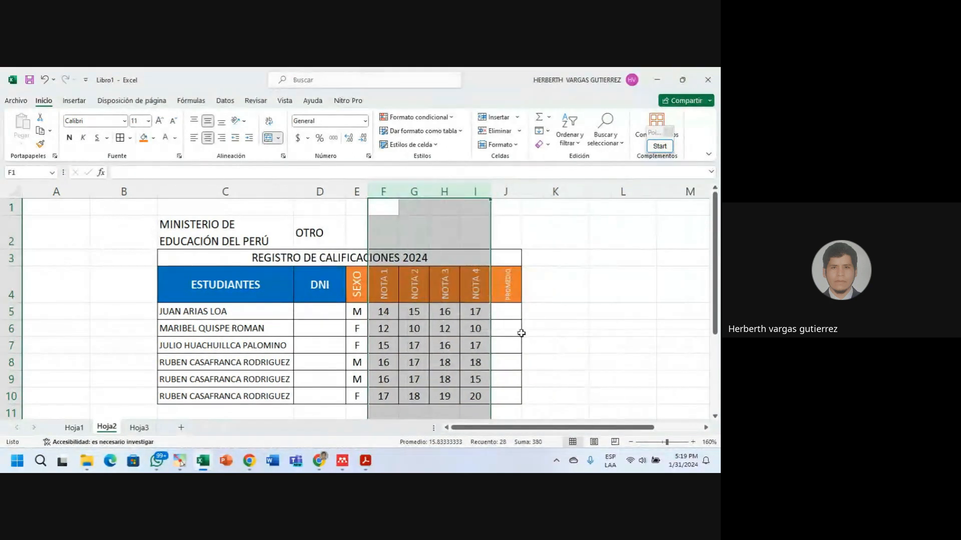
left_click(555, 346)
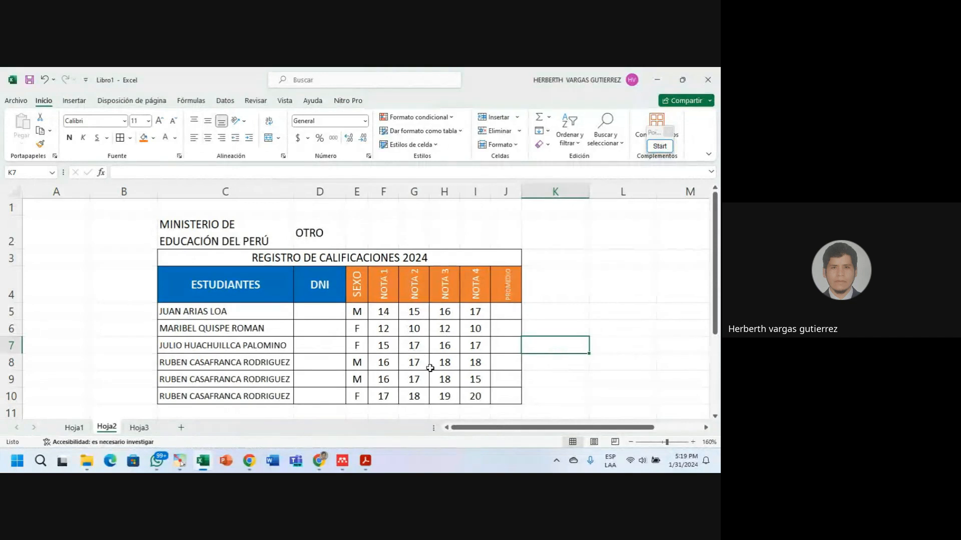
left_click(475, 362)
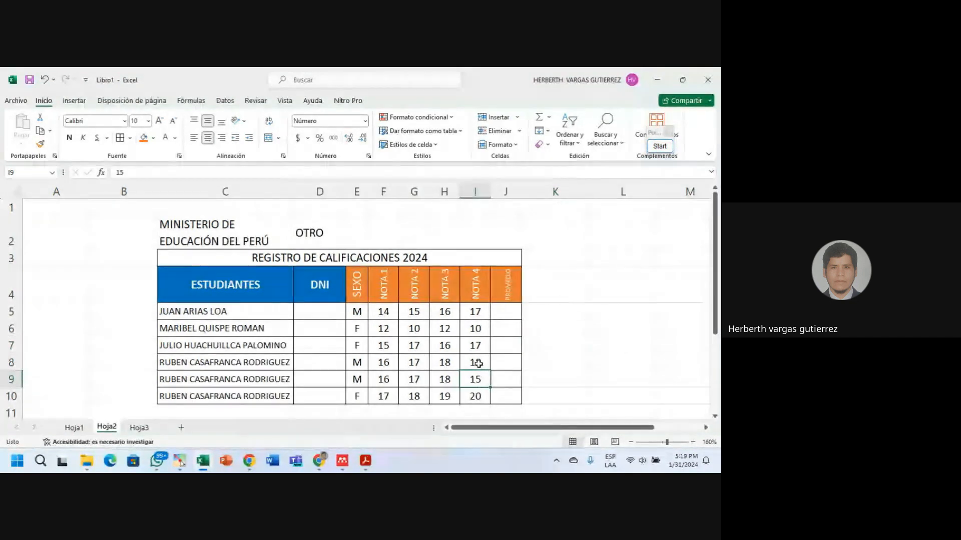
left_click(419, 362)
left_click(383, 379)
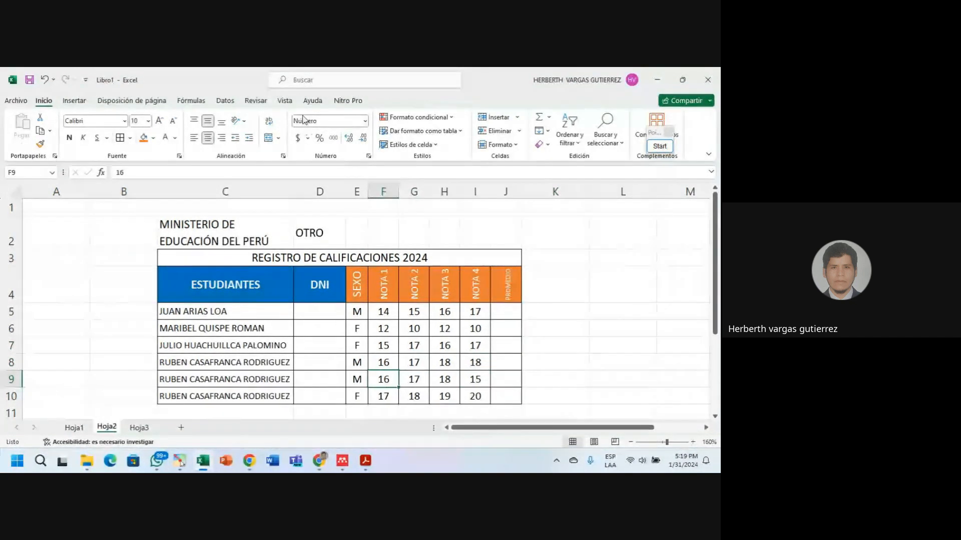
left_click(383, 329)
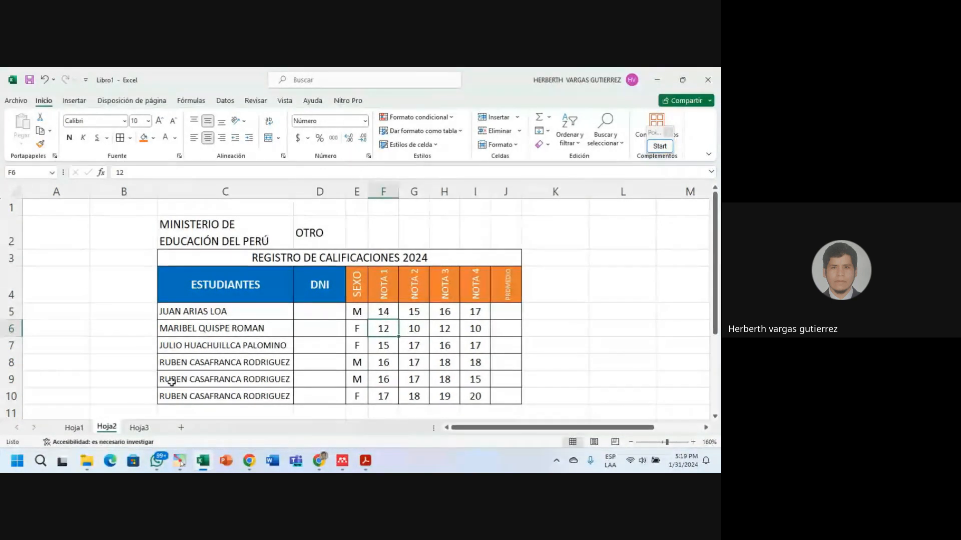
left_click(139, 428)
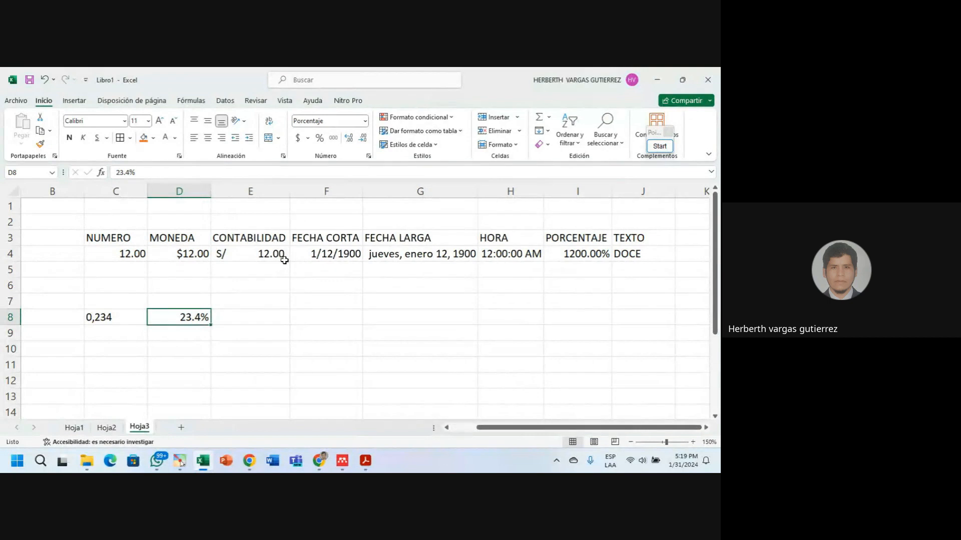
scroll(343, 331, "down", 2)
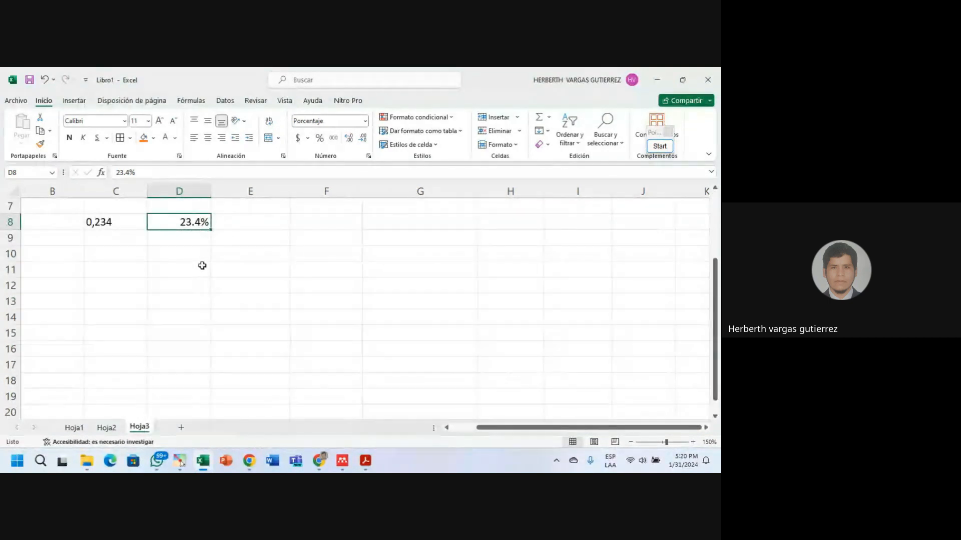
scroll(198, 264, "down", 1)
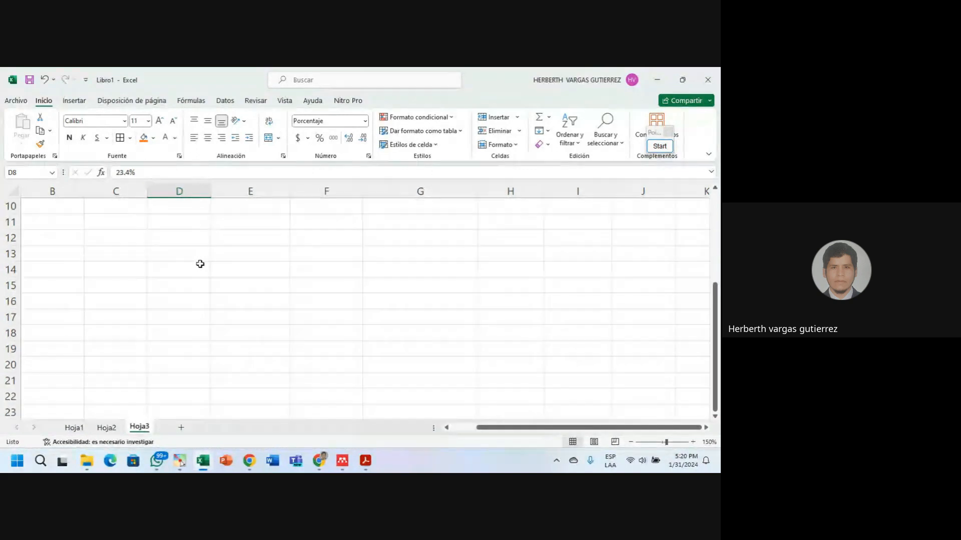
scroll(200, 263, "up", 1)
left_click(205, 270)
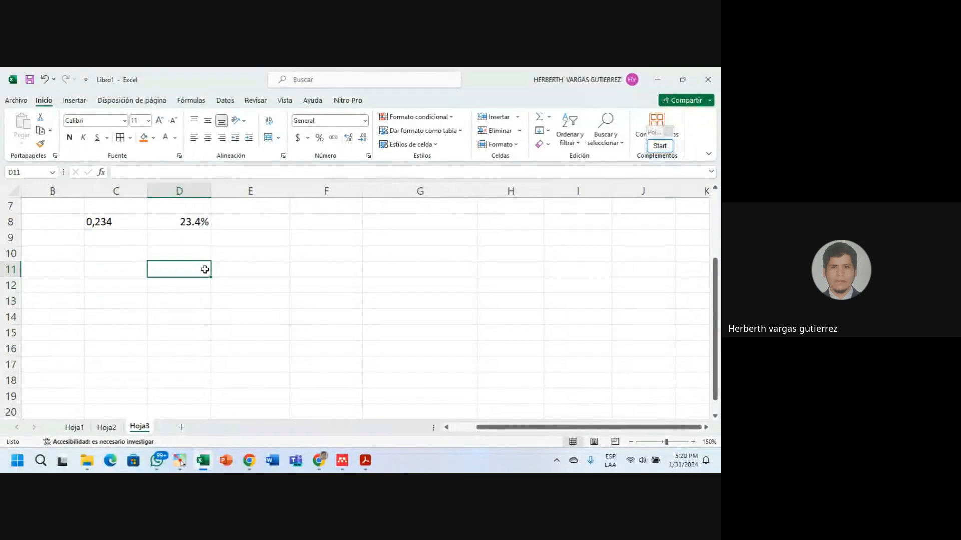
type("15")
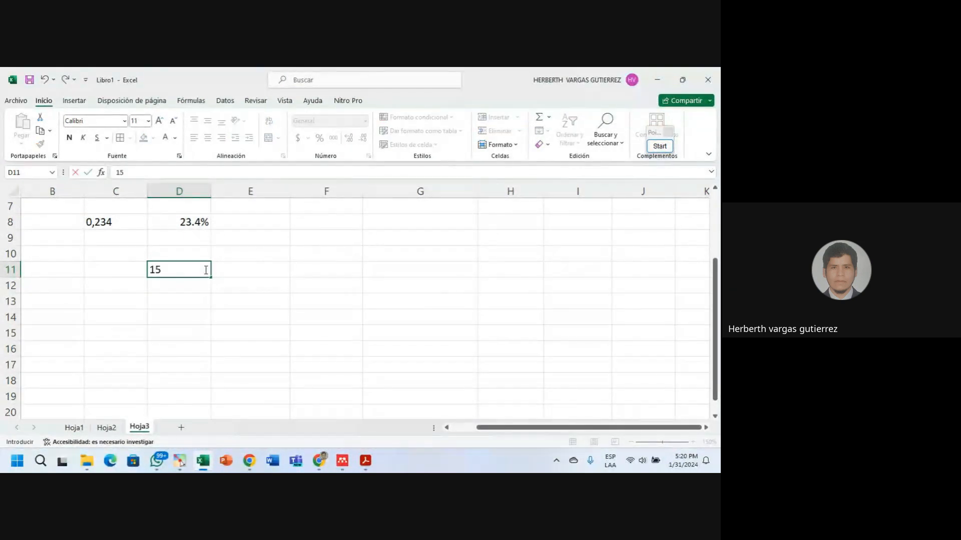
key("Return")
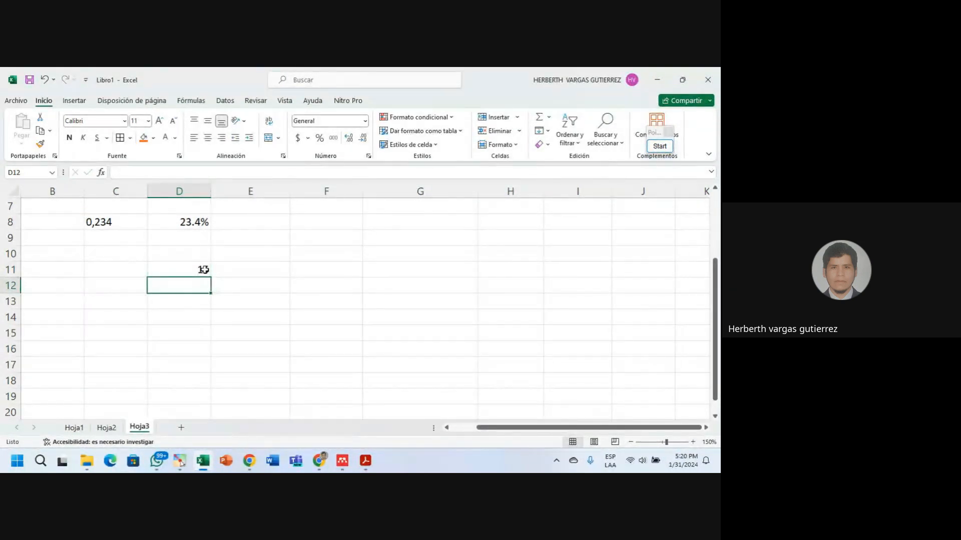
type("7")
key("Return")
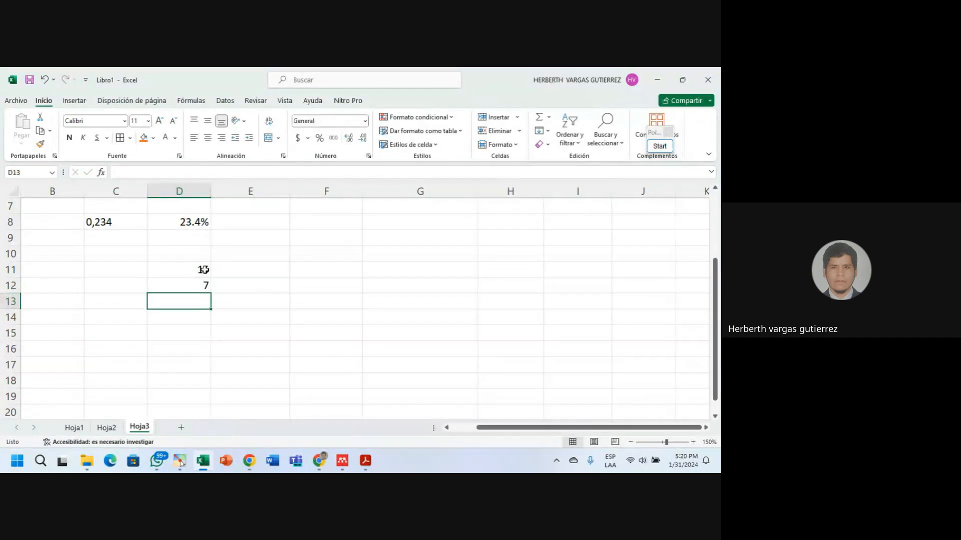
type("12")
key("Return")
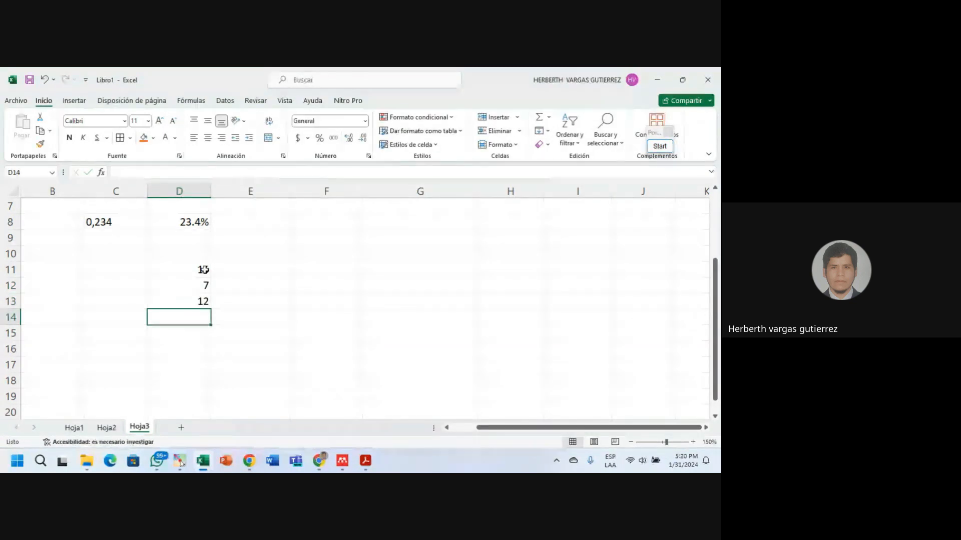
type("18")
key("Return")
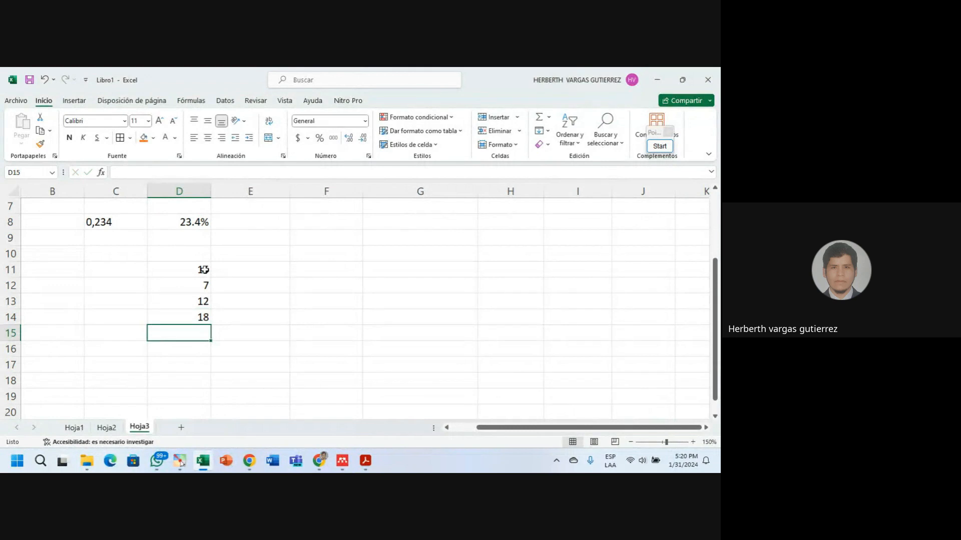
type("9")
key("Return")
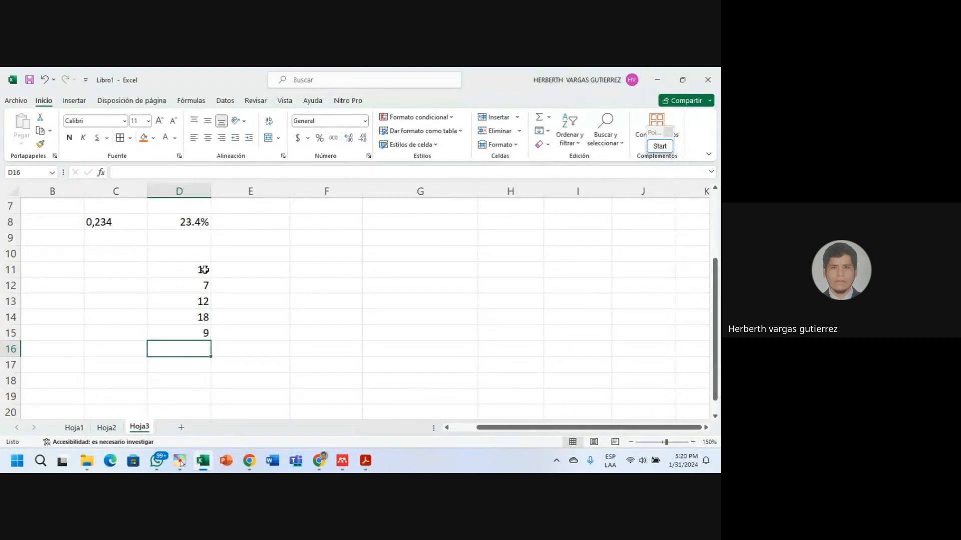
type("20")
key("Return")
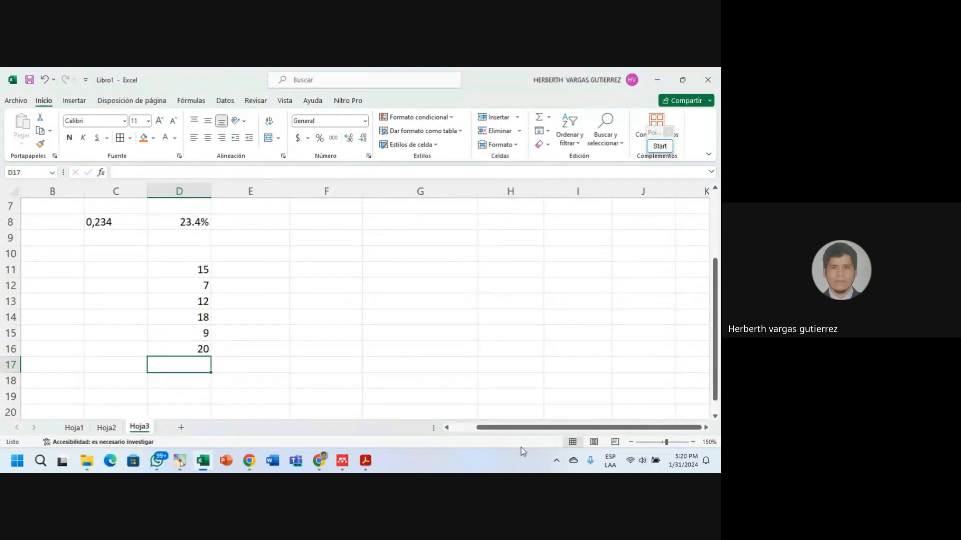
left_click_drag(520, 428, 498, 431)
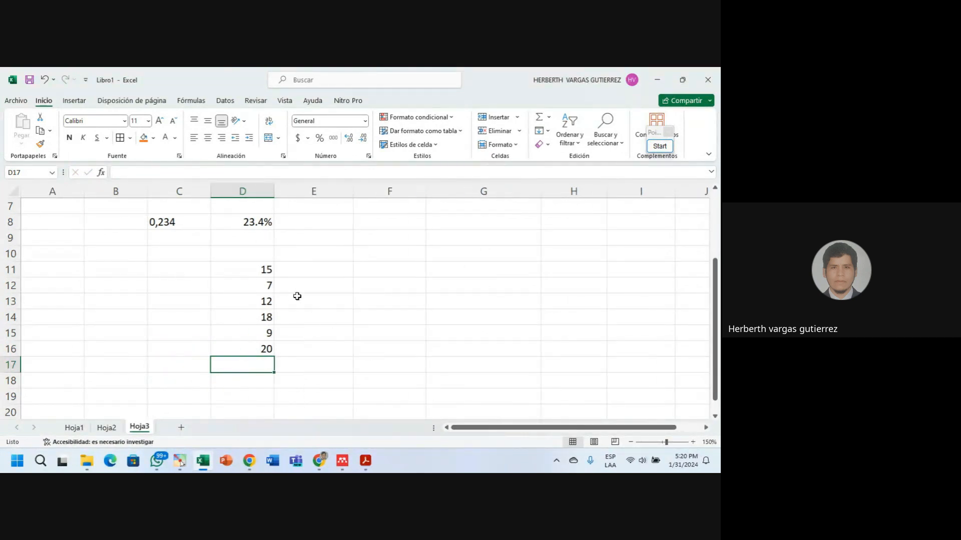
left_click_drag(258, 269, 262, 349)
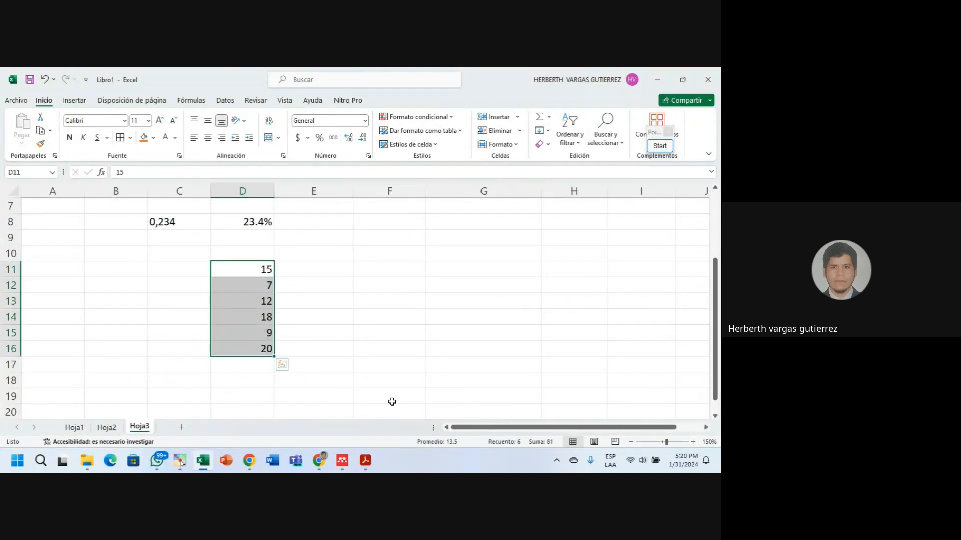
left_click(264, 281)
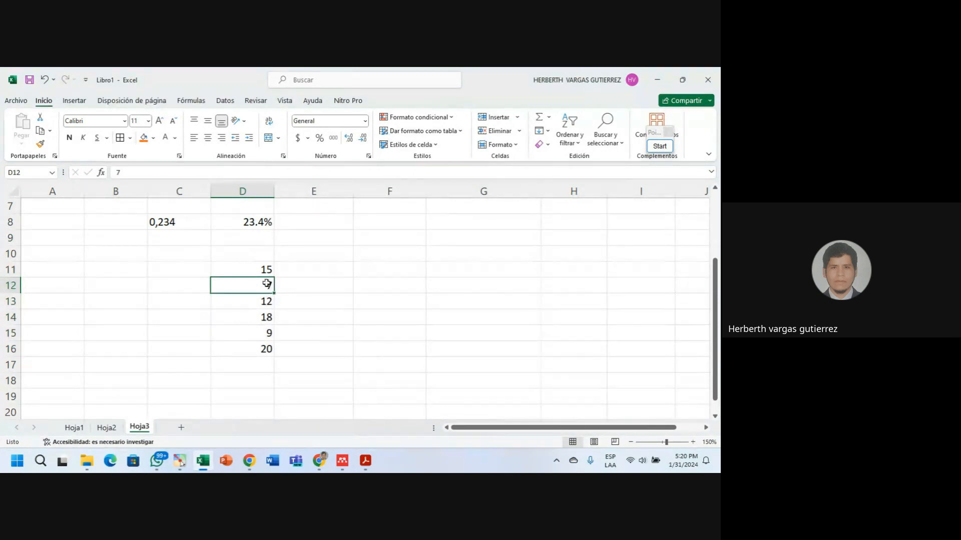
double_click(273, 285)
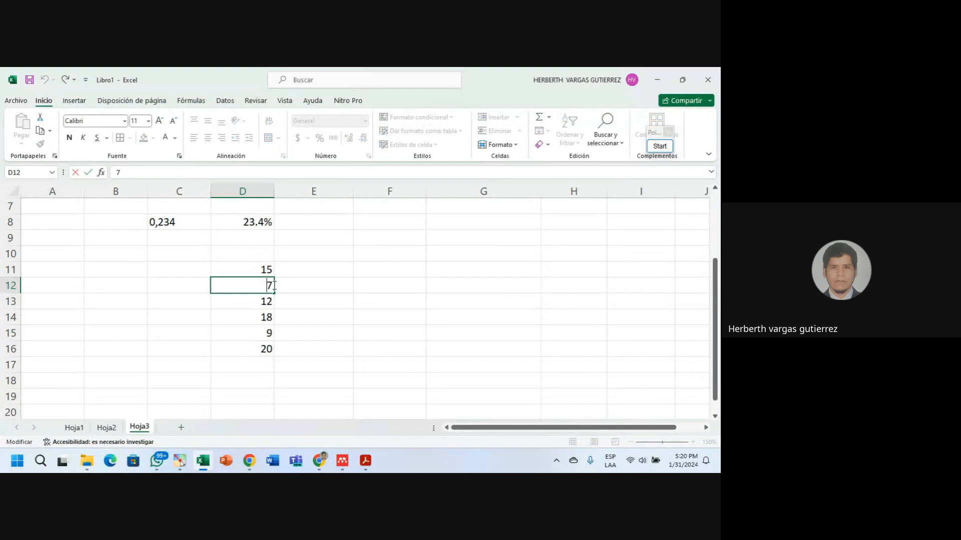
type("0")
left_click(267, 335)
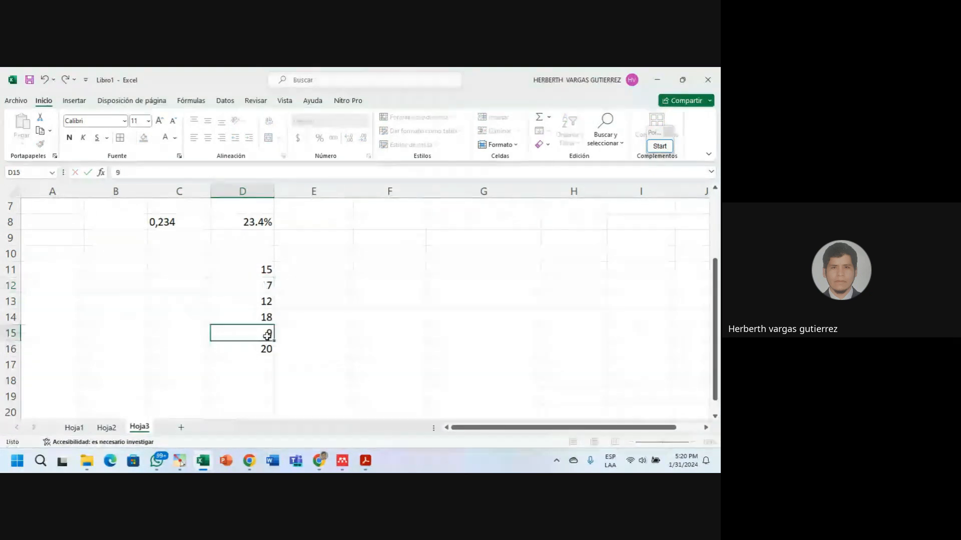
double_click(268, 335)
type("0")
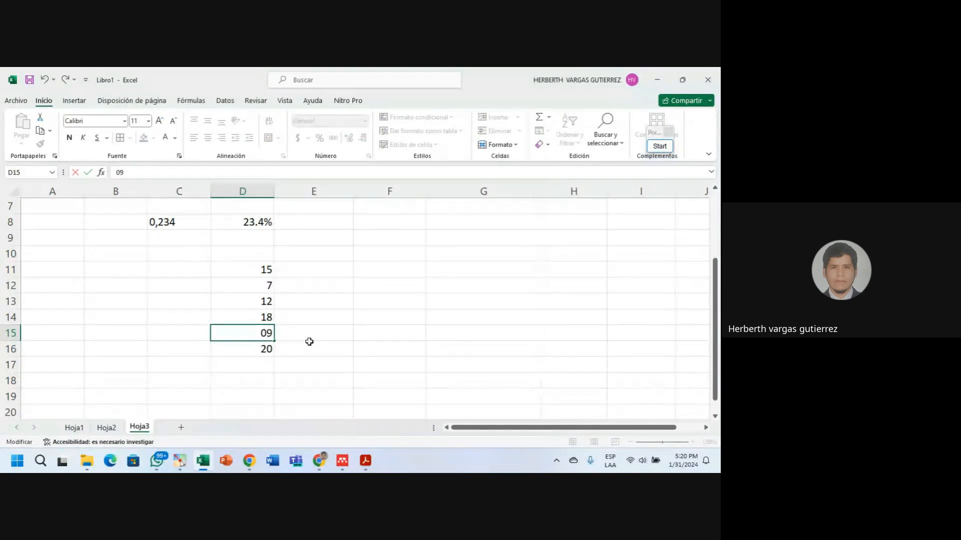
left_click(330, 313)
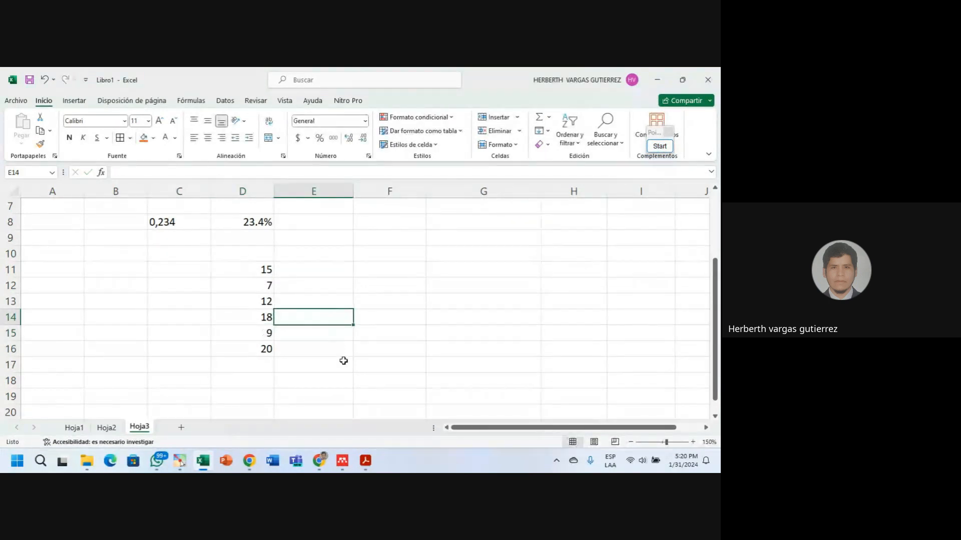
double_click(264, 289)
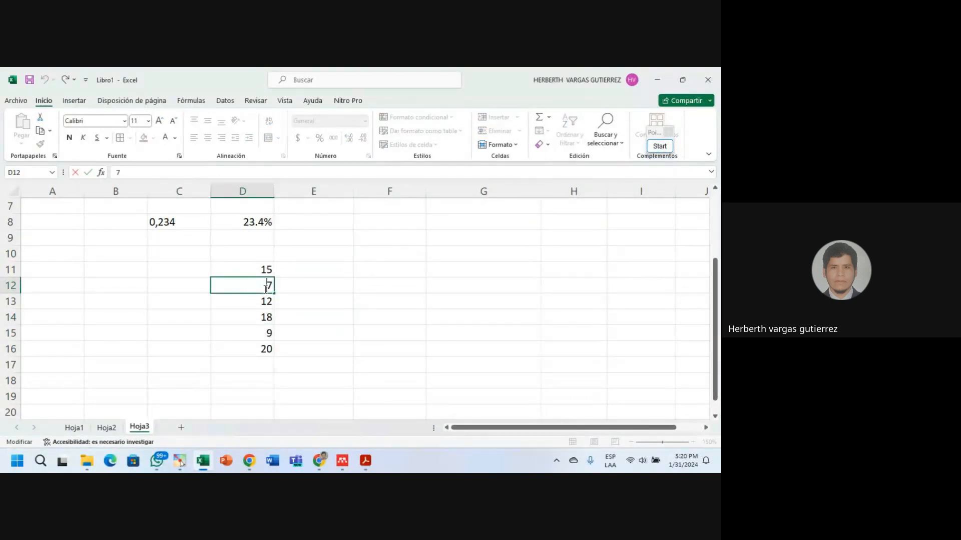
type("0")
left_click(252, 318)
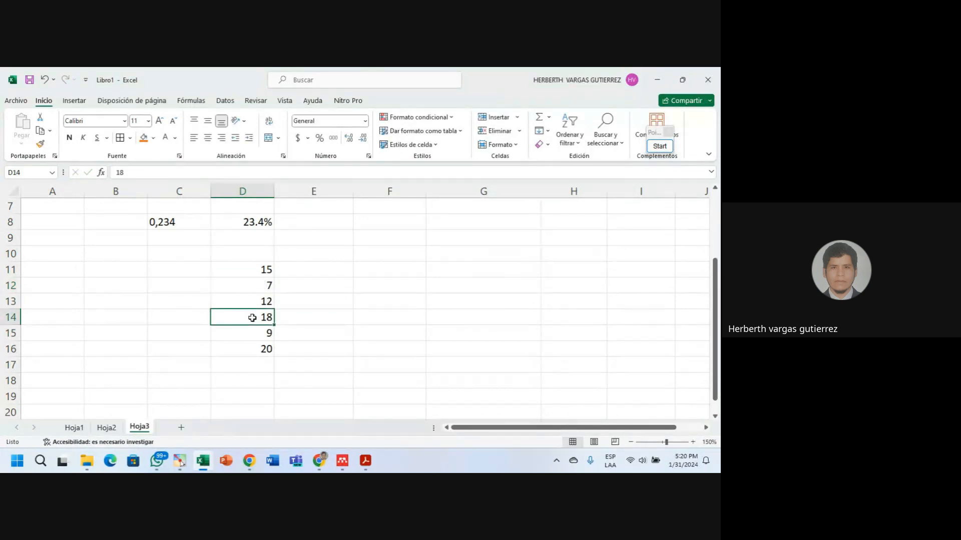
left_click(270, 286)
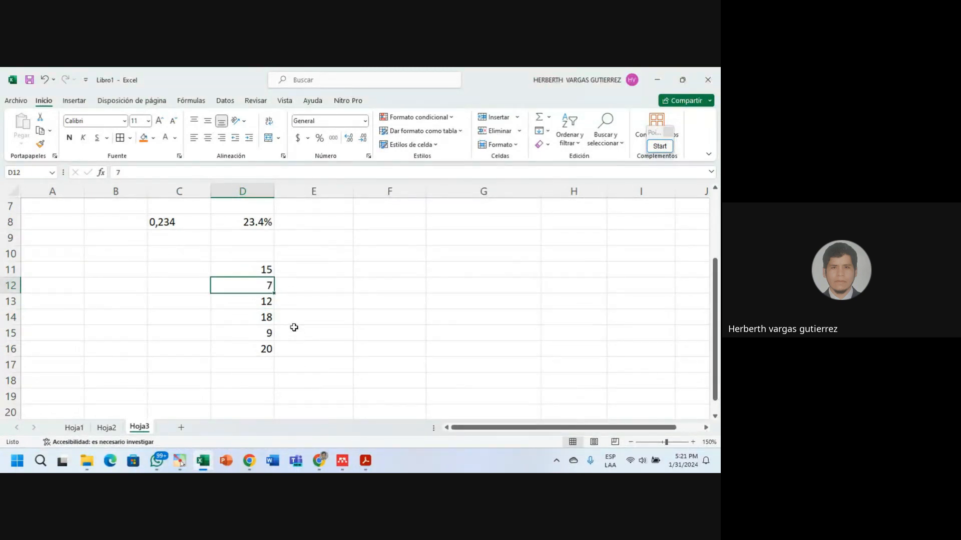
left_click_drag(269, 270, 268, 349)
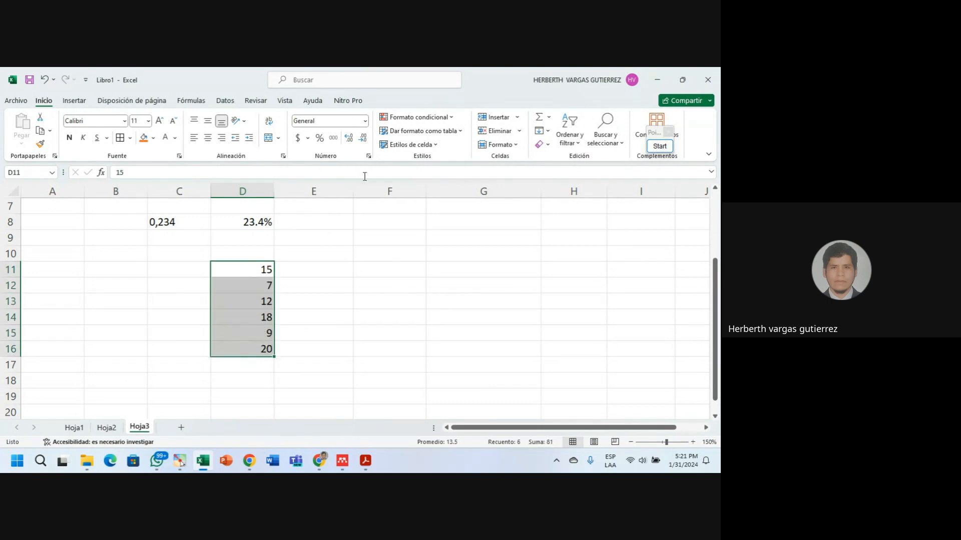
left_click(365, 121)
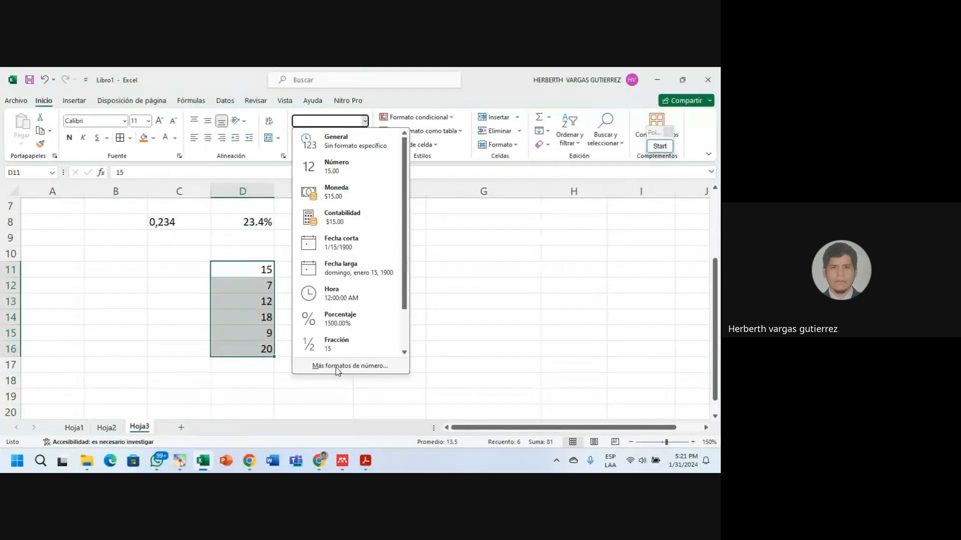
left_click(366, 123)
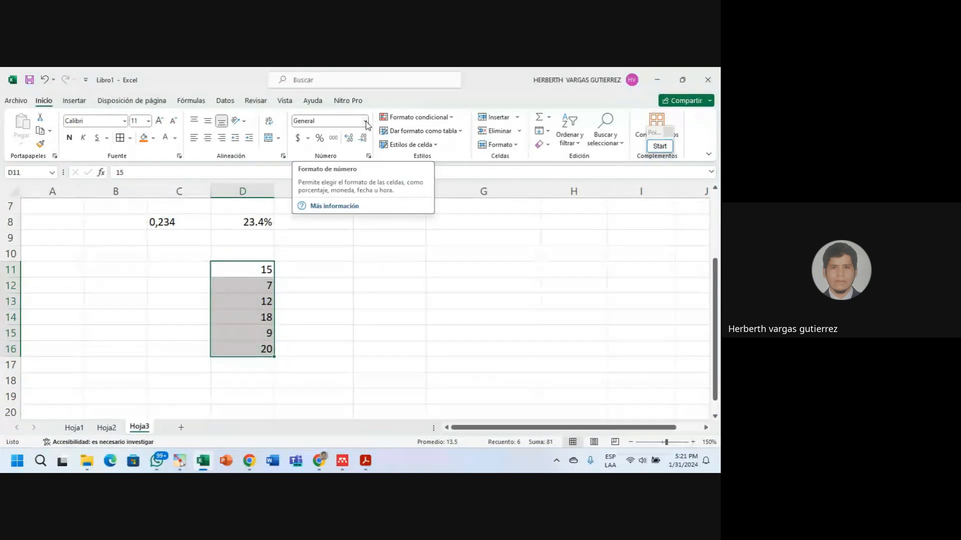
In Formato de celdas for D11:D16, preview Número, then choose Moneda and view the symbol options.
left_click(368, 156)
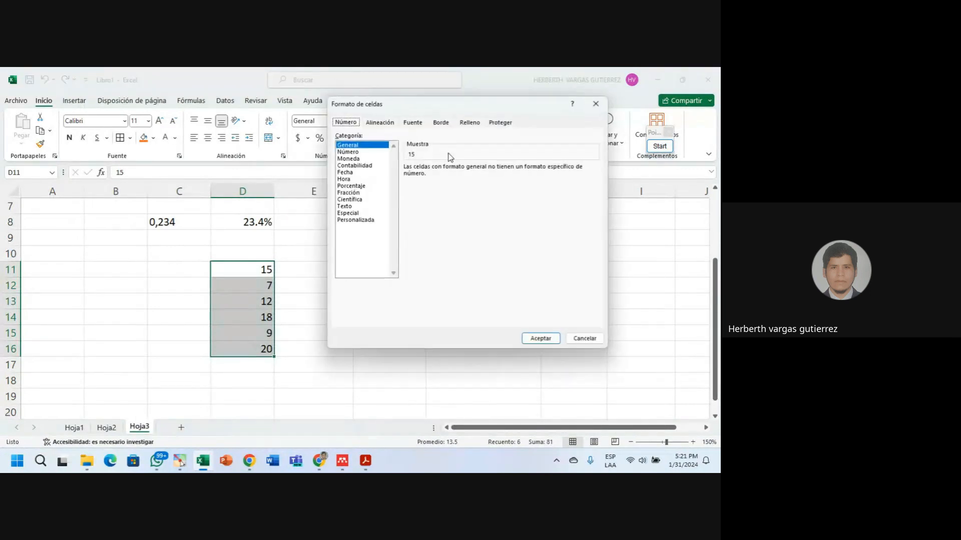
left_click_drag(416, 103, 435, 172)
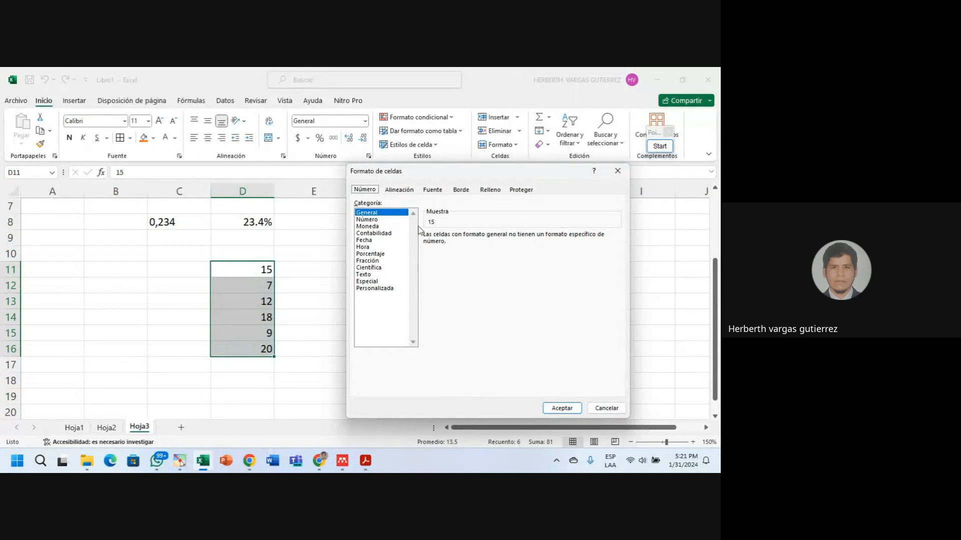
left_click(366, 221)
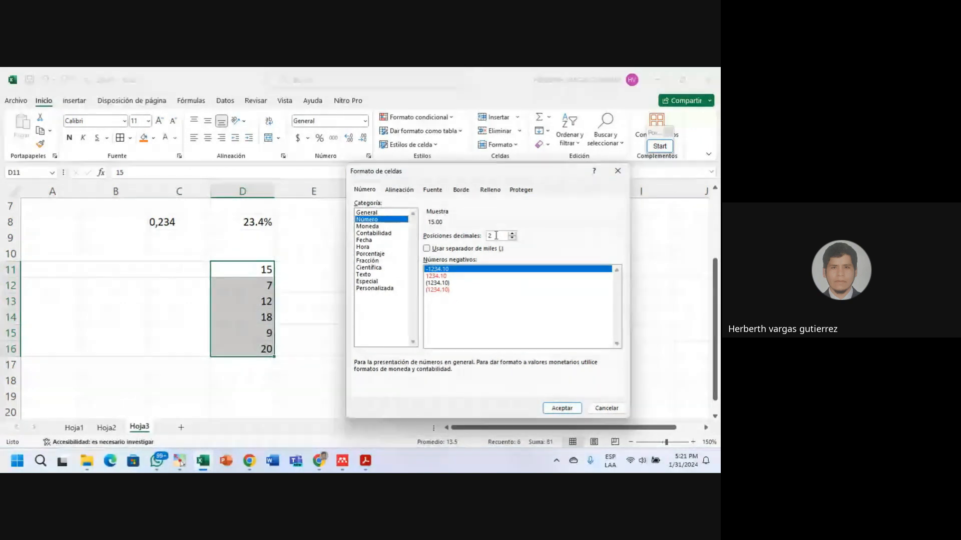
left_click_drag(496, 235, 480, 236)
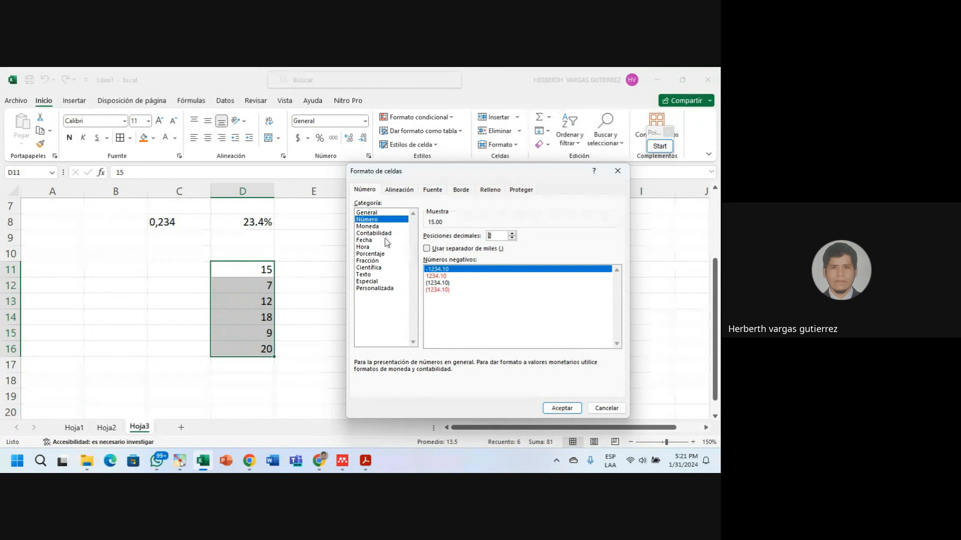
left_click(367, 227)
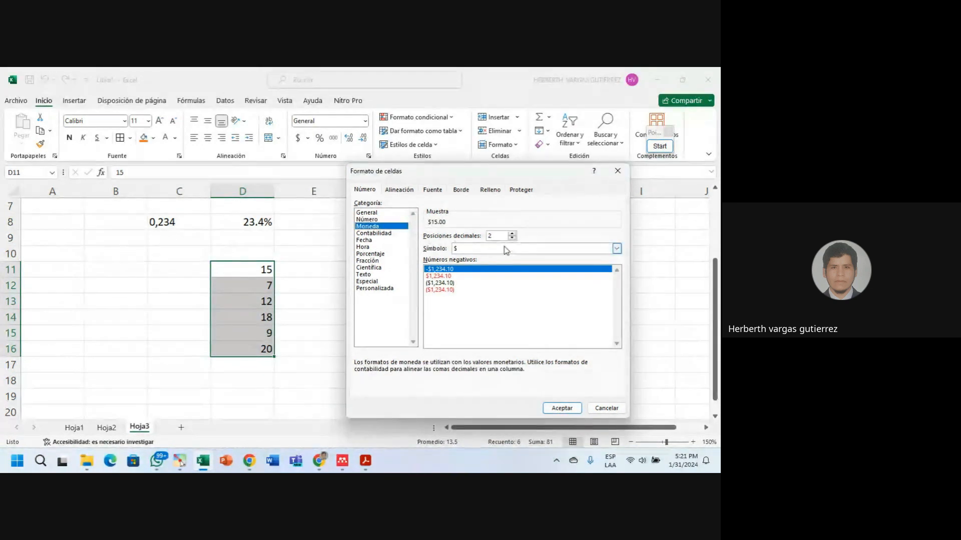
left_click(461, 248)
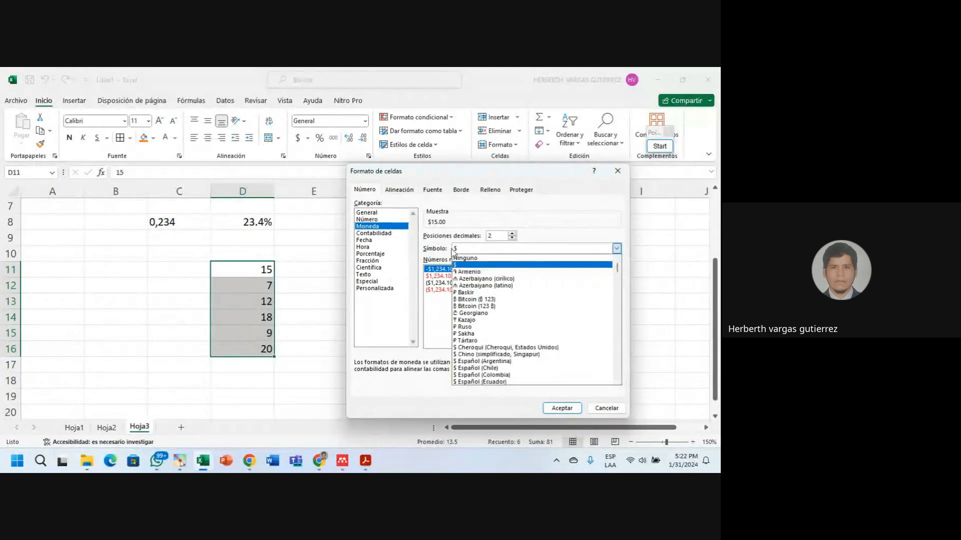
left_click(456, 250)
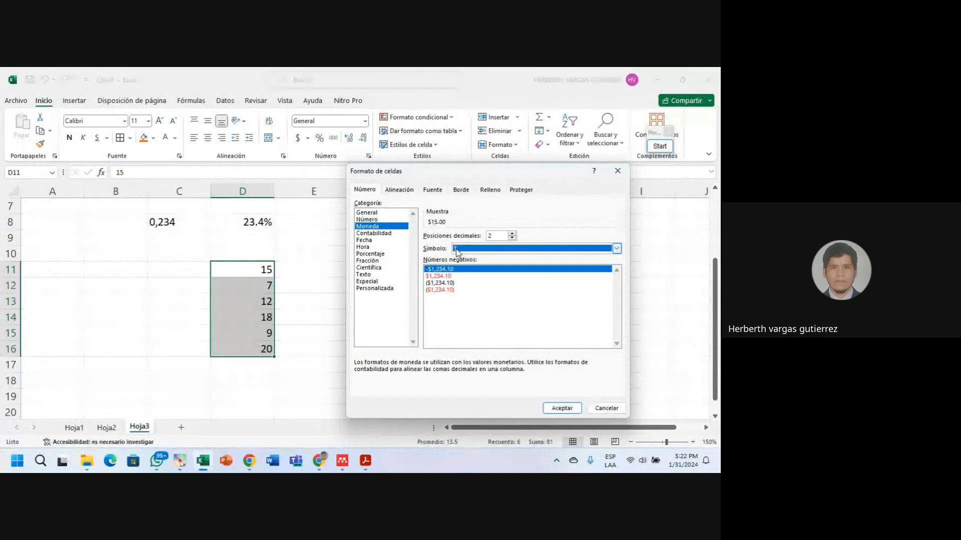
left_click(456, 252)
left_click(457, 252)
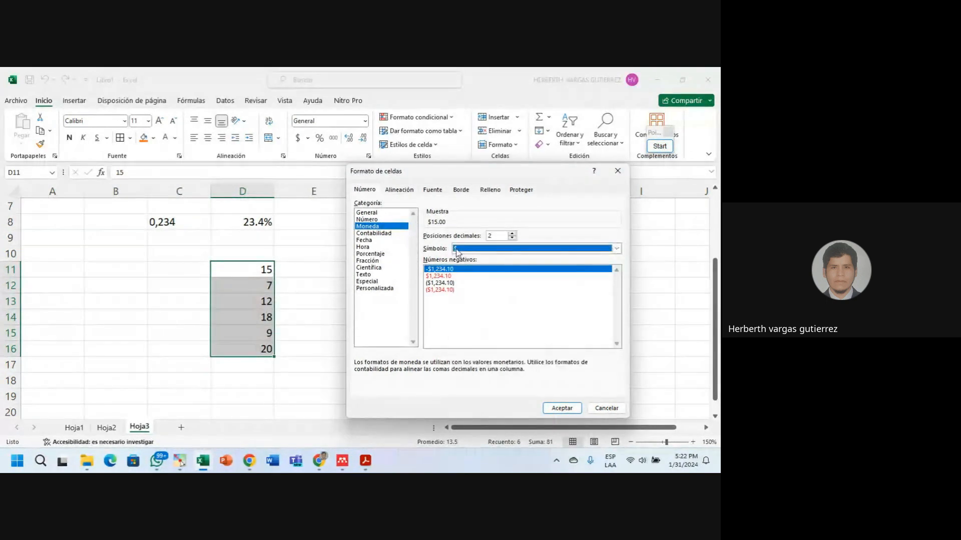
left_click(619, 250)
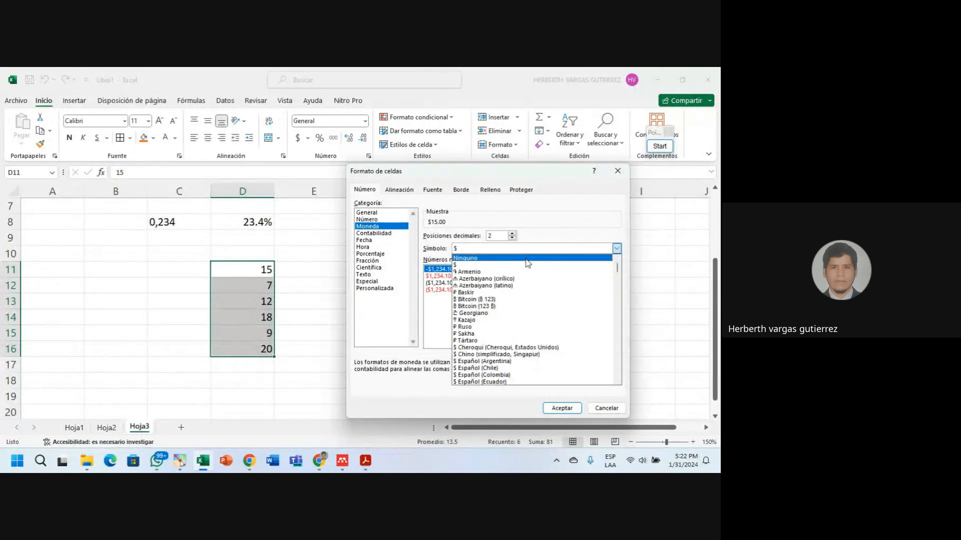
scroll(482, 288, "down", 1)
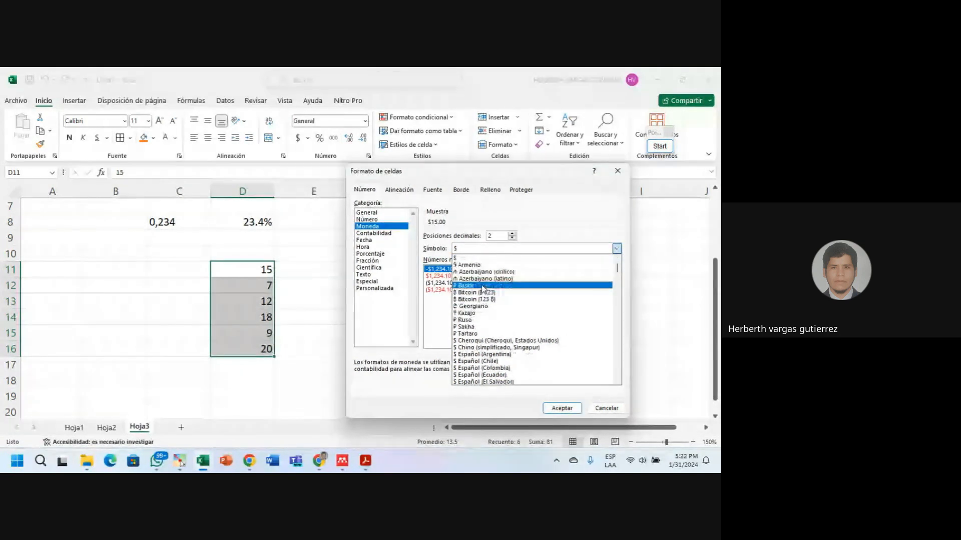
scroll(482, 289, "down", 4)
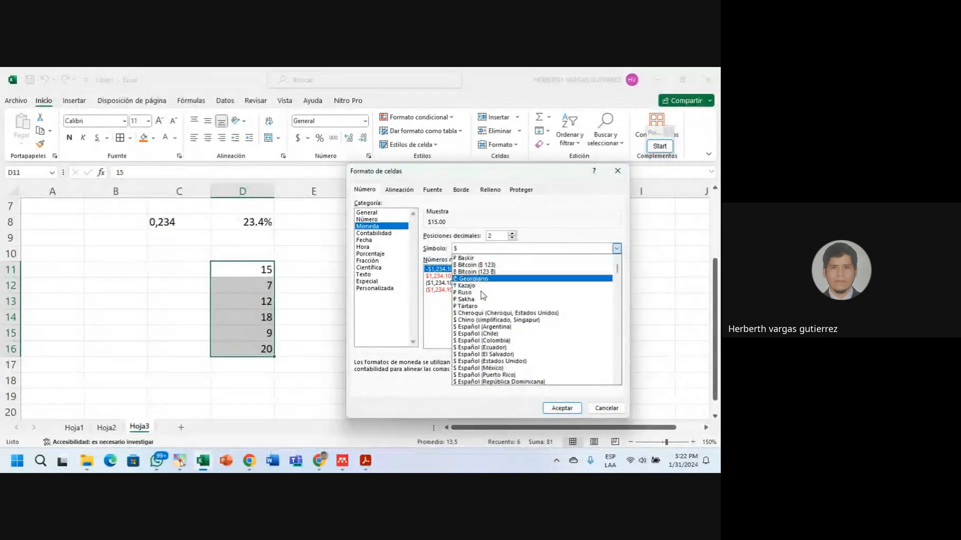
scroll(481, 291, "down", 4)
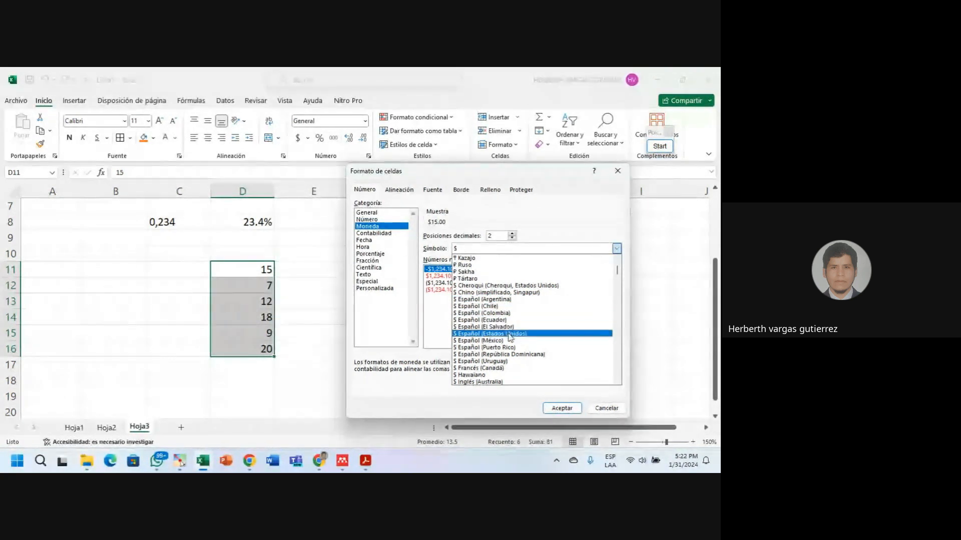
scroll(520, 363, "down", 1)
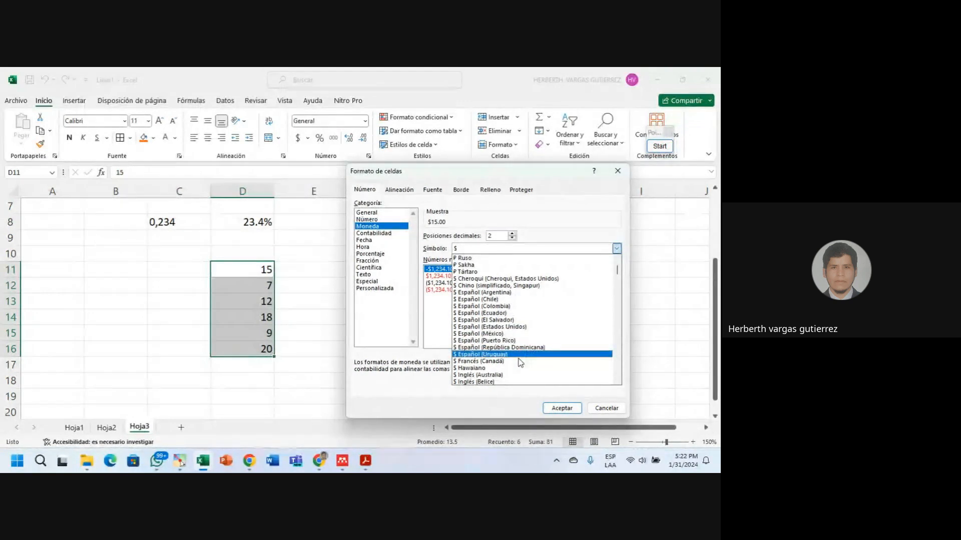
scroll(521, 362, "down", 1)
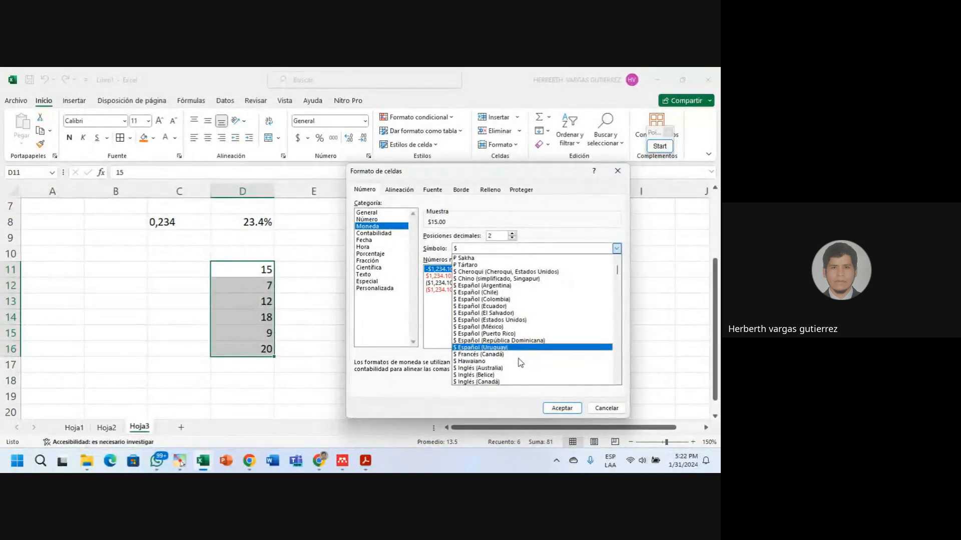
scroll(520, 362, "down", 1)
scroll(520, 362, "down", 3)
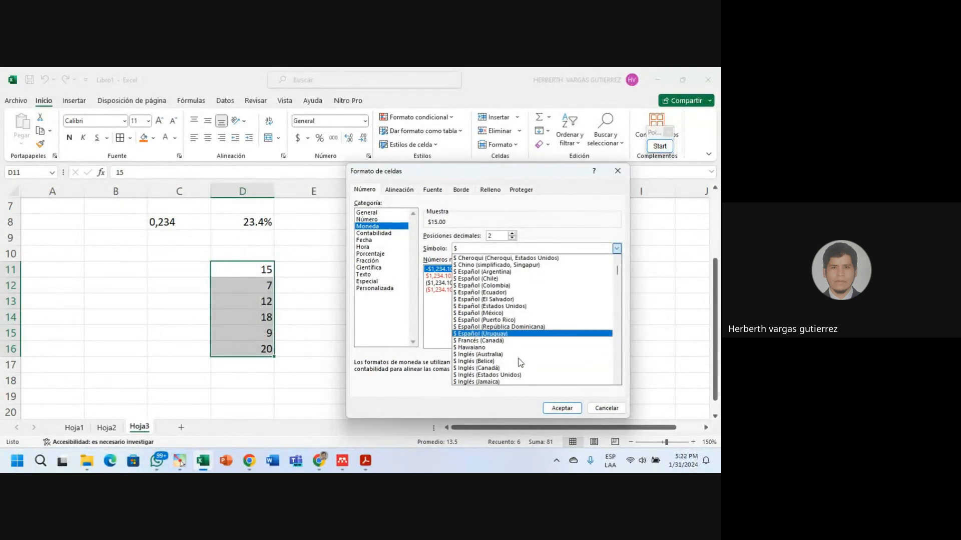
scroll(520, 362, "down", 6)
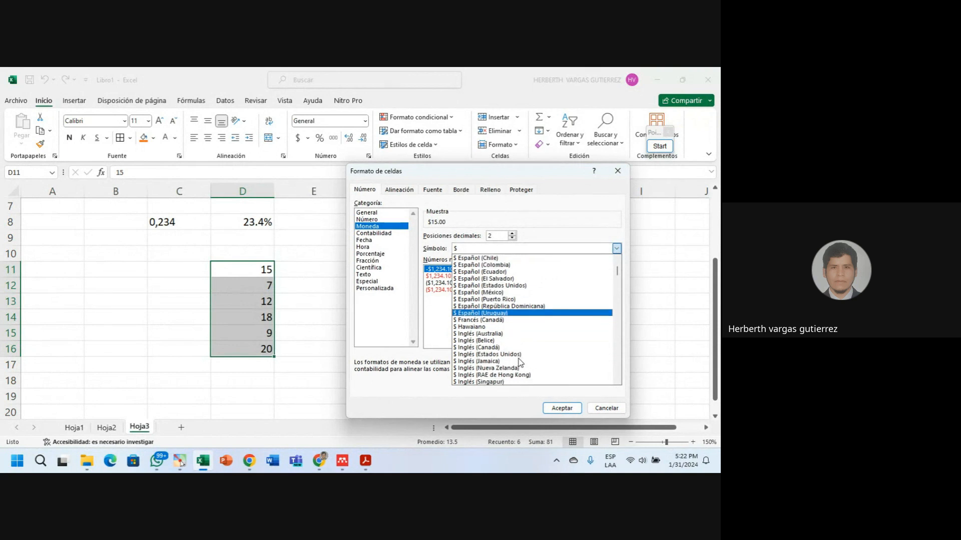
scroll(521, 363, "down", 6)
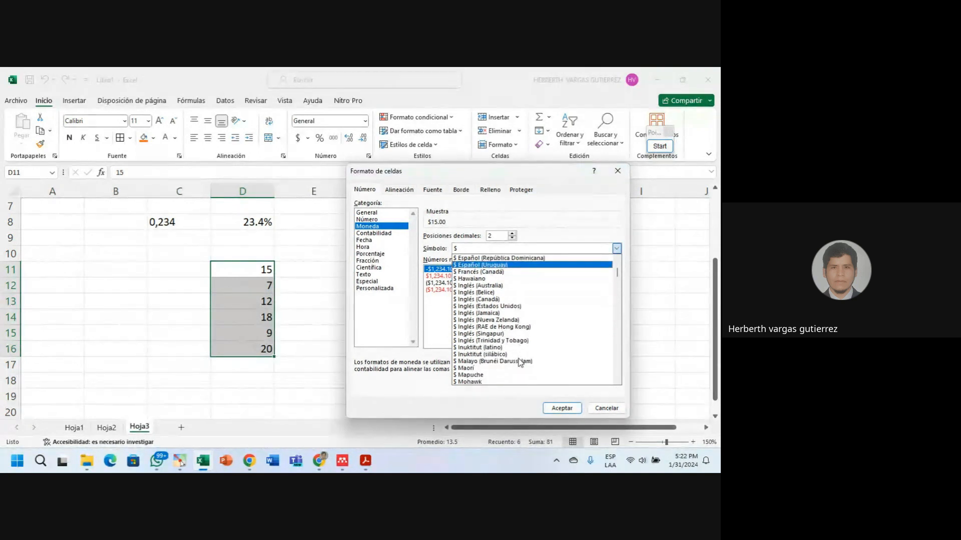
scroll(521, 362, "down", 3)
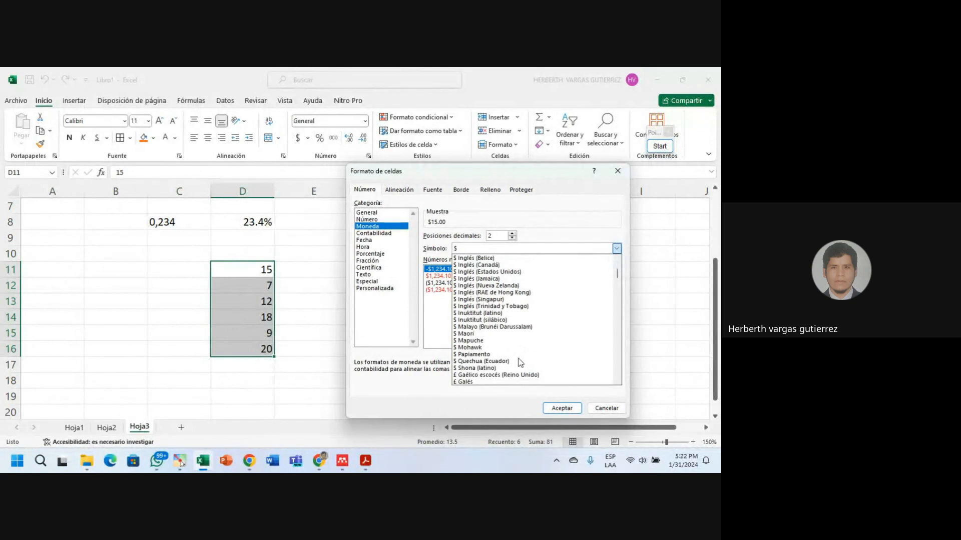
scroll(521, 362, "down", 4)
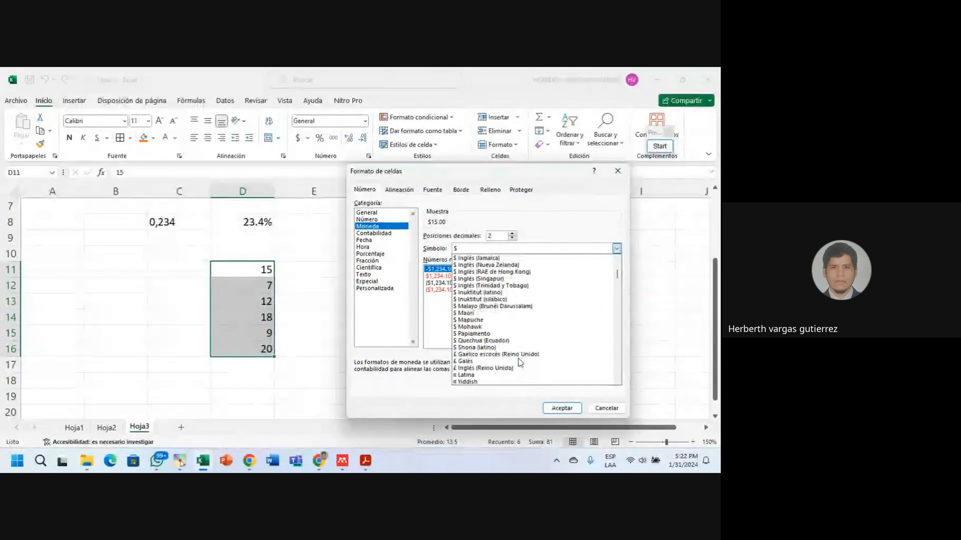
scroll(521, 361, "down", 1)
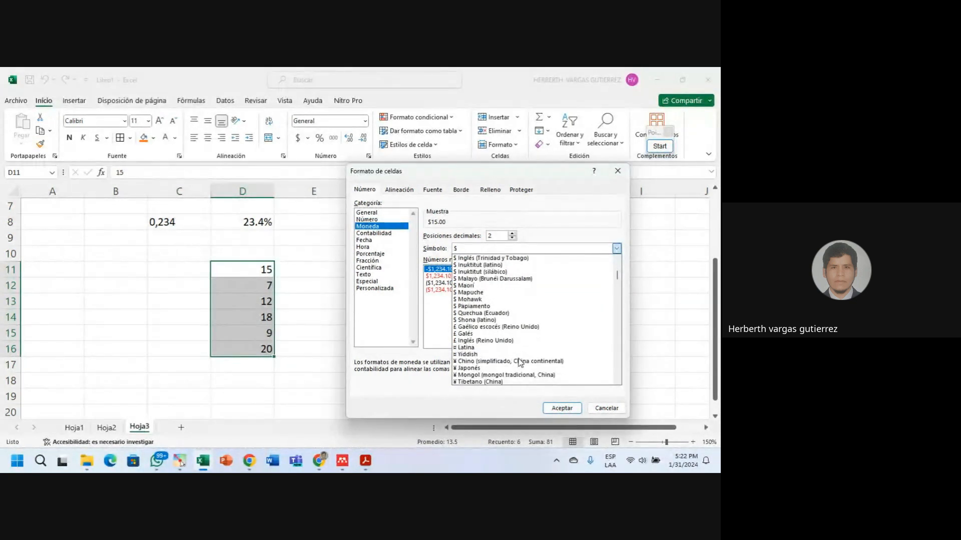
scroll(519, 361, "down", 4)
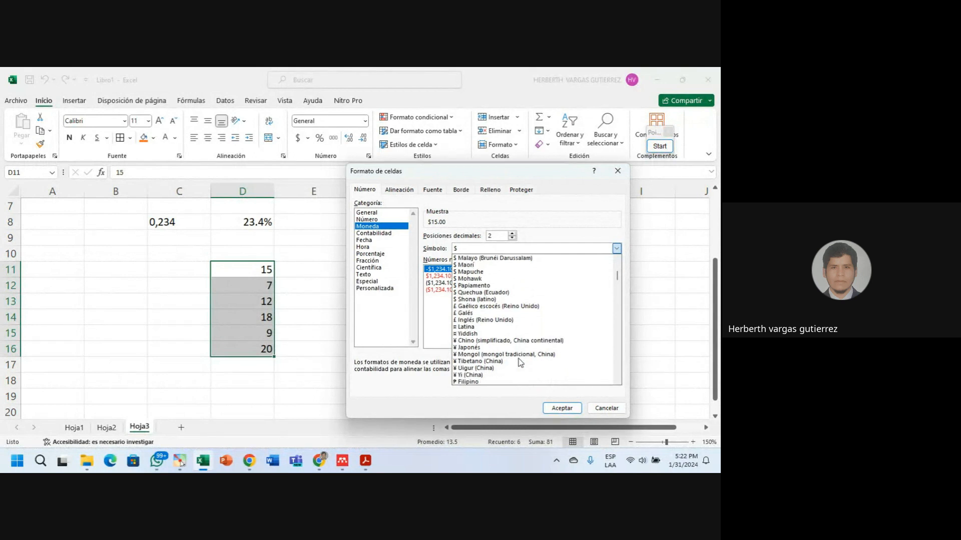
scroll(519, 359, "down", 3)
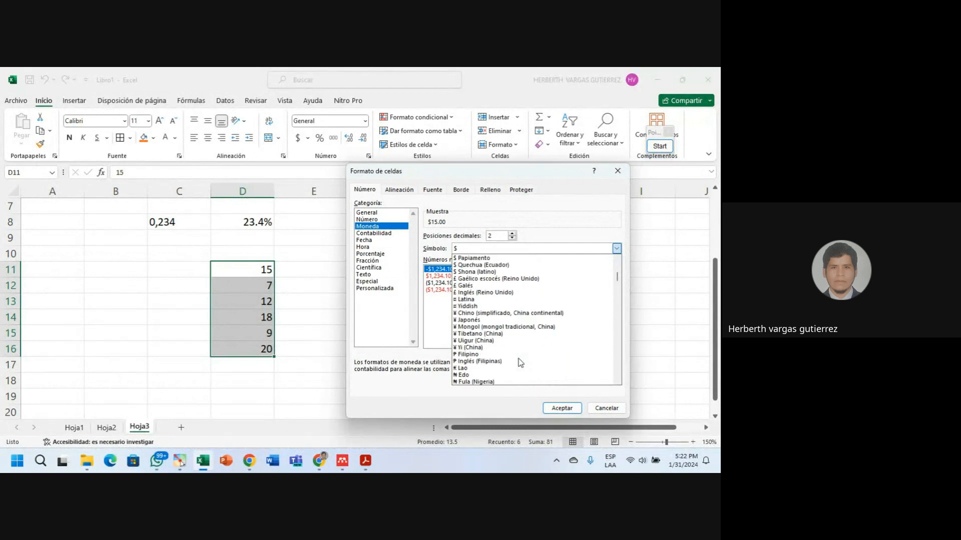
scroll(518, 359, "down", 6)
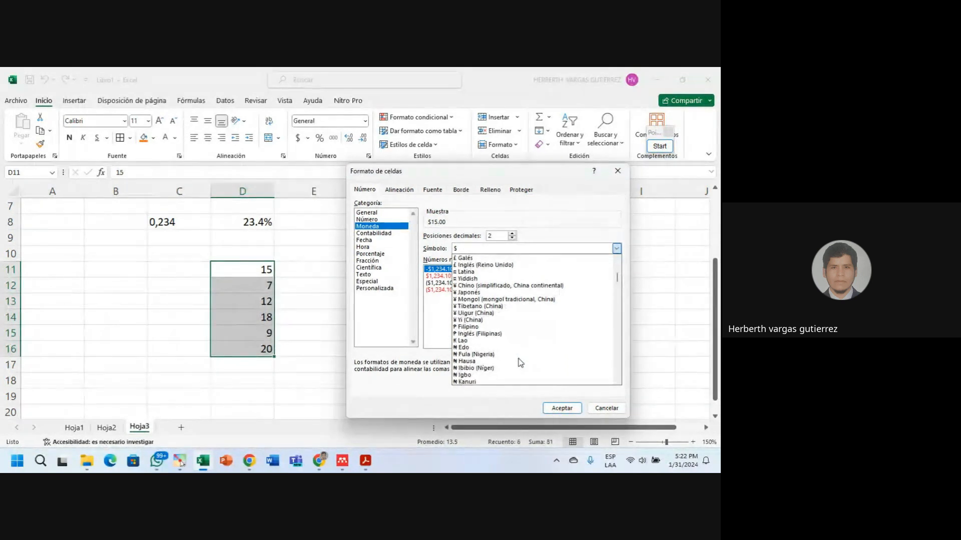
scroll(518, 358, "down", 3)
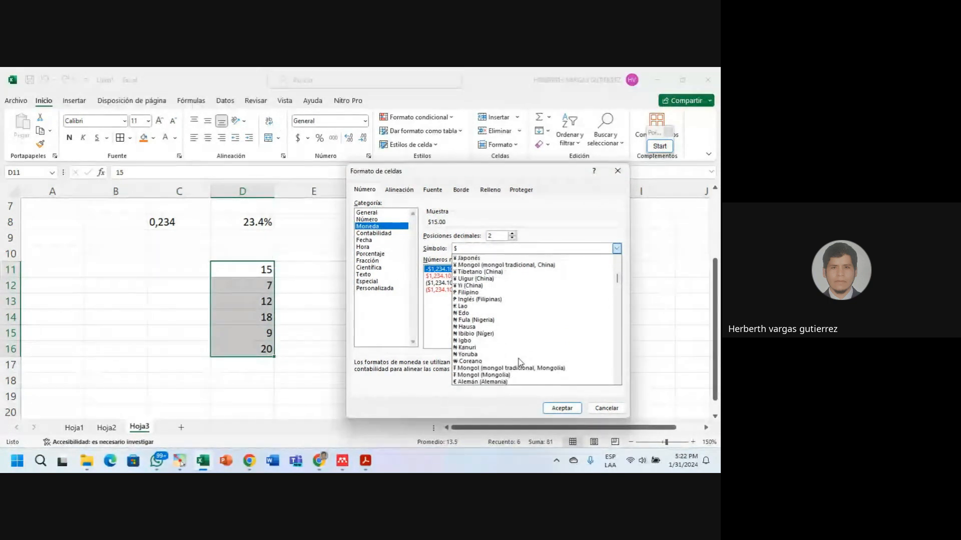
scroll(518, 359, "down", 4)
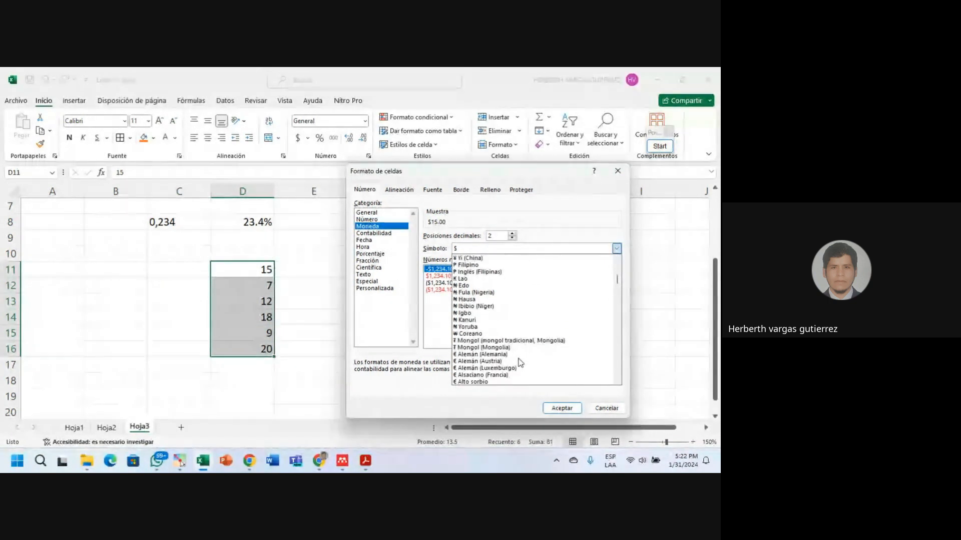
scroll(520, 363, "down", 2)
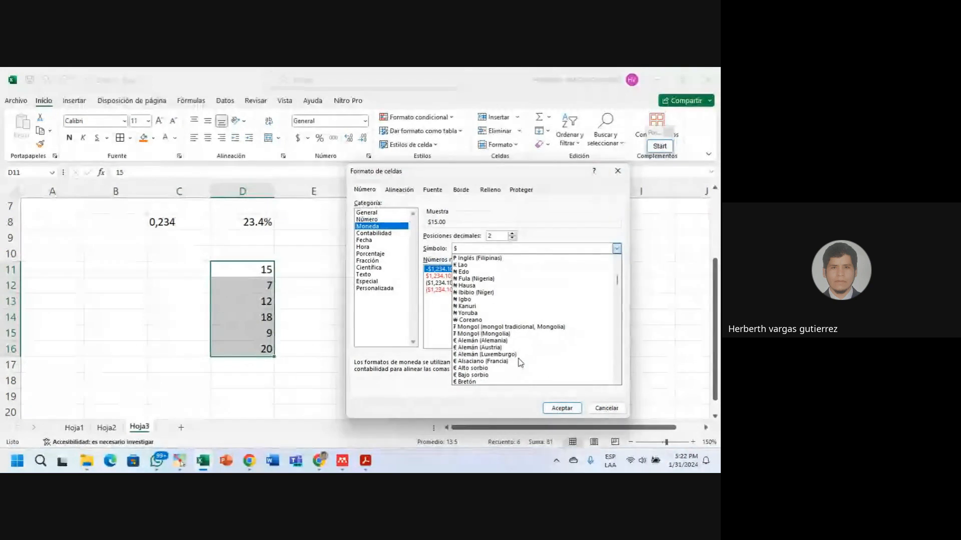
scroll(520, 362, "down", 3)
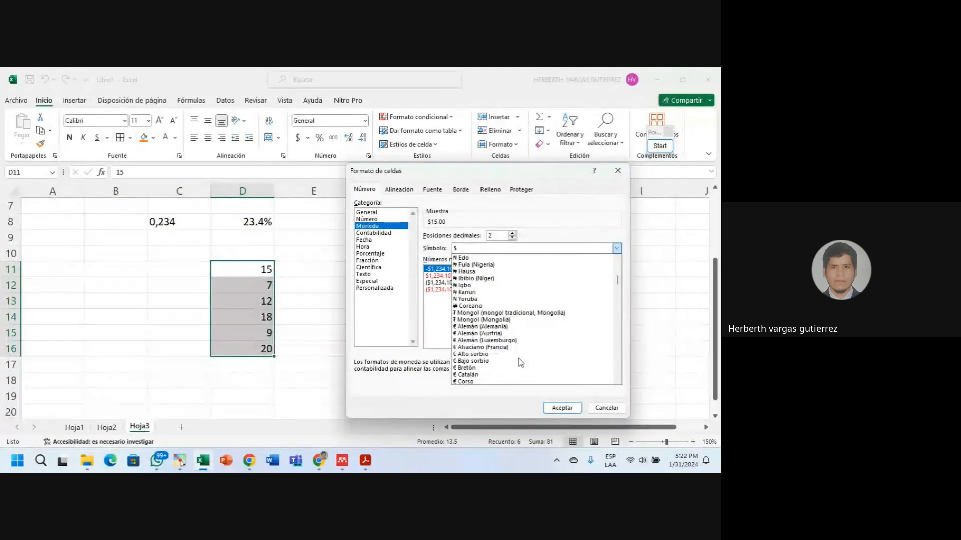
scroll(521, 363, "down", 4)
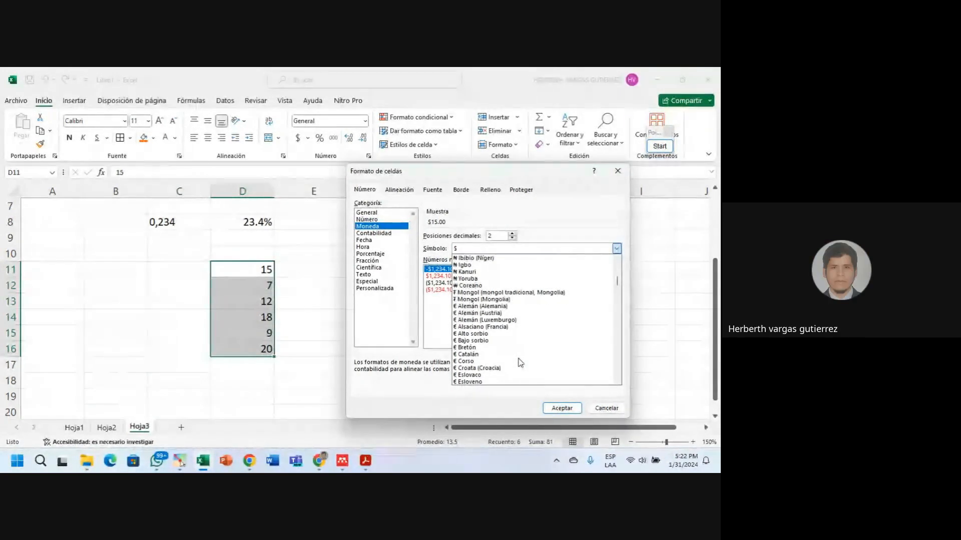
scroll(520, 362, "down", 1)
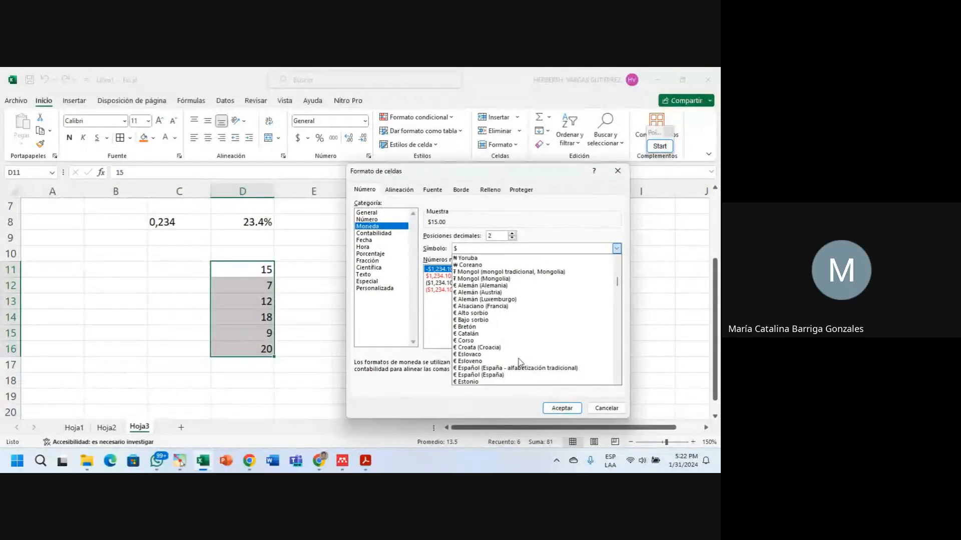
scroll(518, 359, "down", 1)
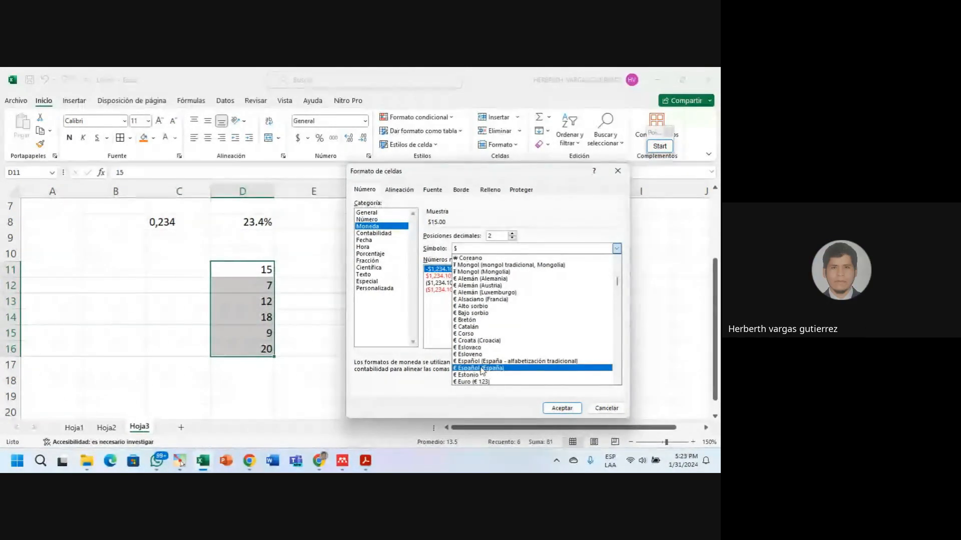
scroll(474, 375, "down", 2)
scroll(480, 378, "down", 3)
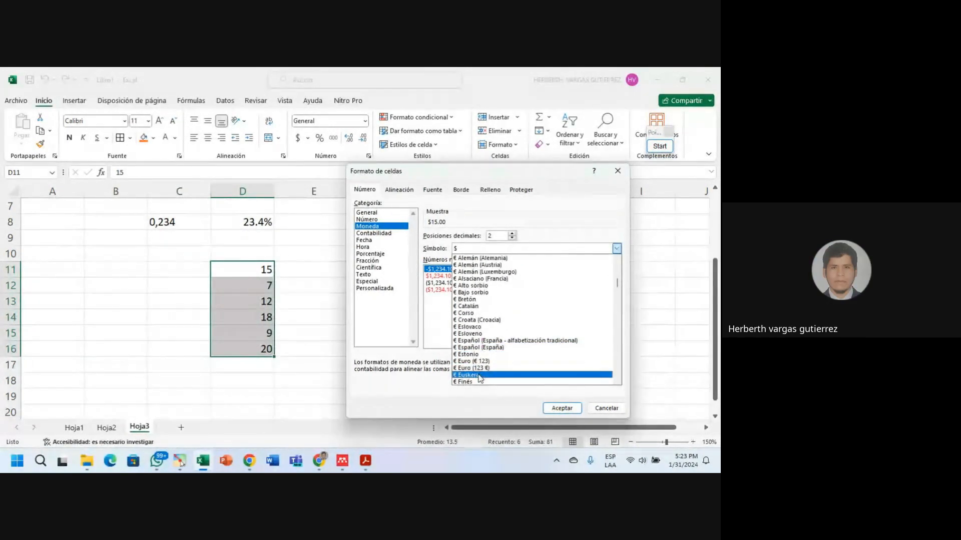
scroll(490, 372, "down", 4)
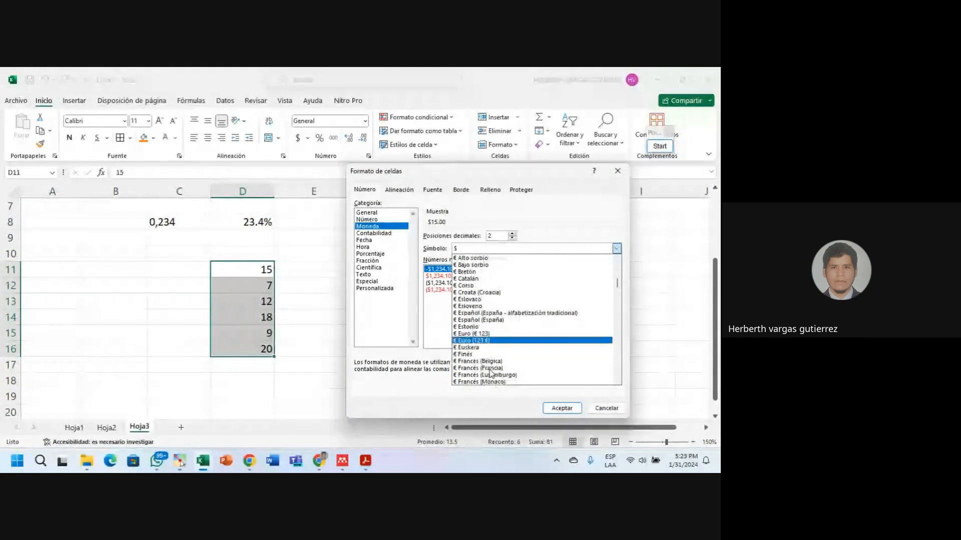
scroll(490, 373, "down", 3)
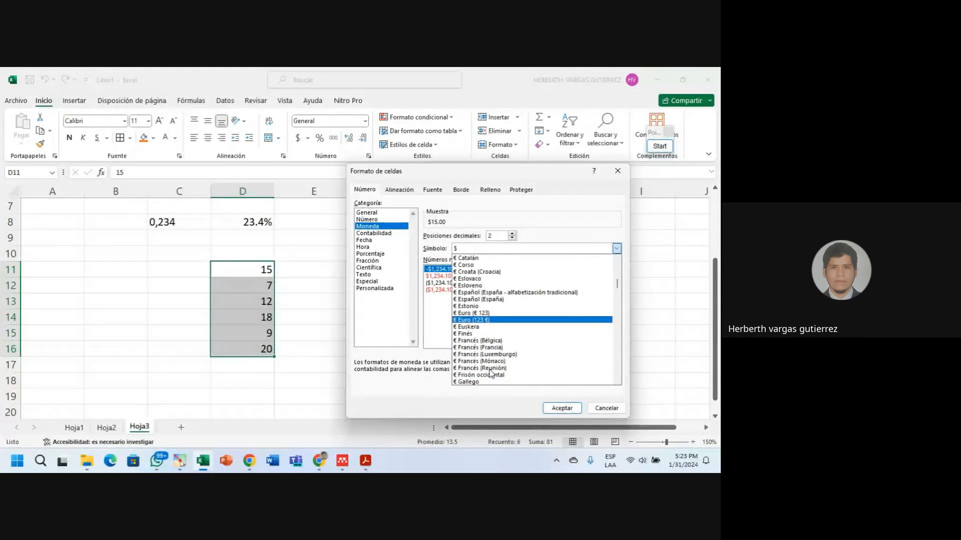
scroll(490, 370, "down", 3)
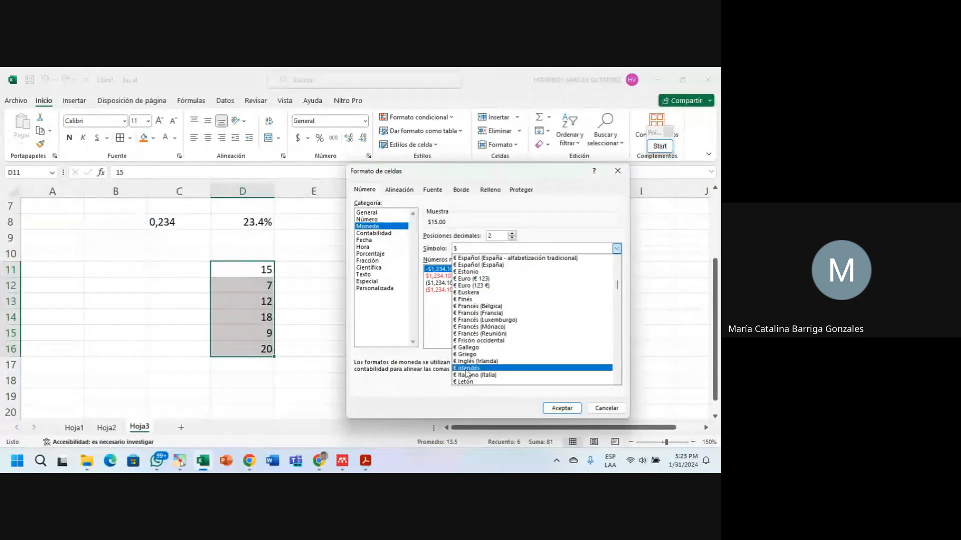
Read the latest Google Meet chat messages, then minimize the call window.
left_click(320, 460)
left_click(355, 414)
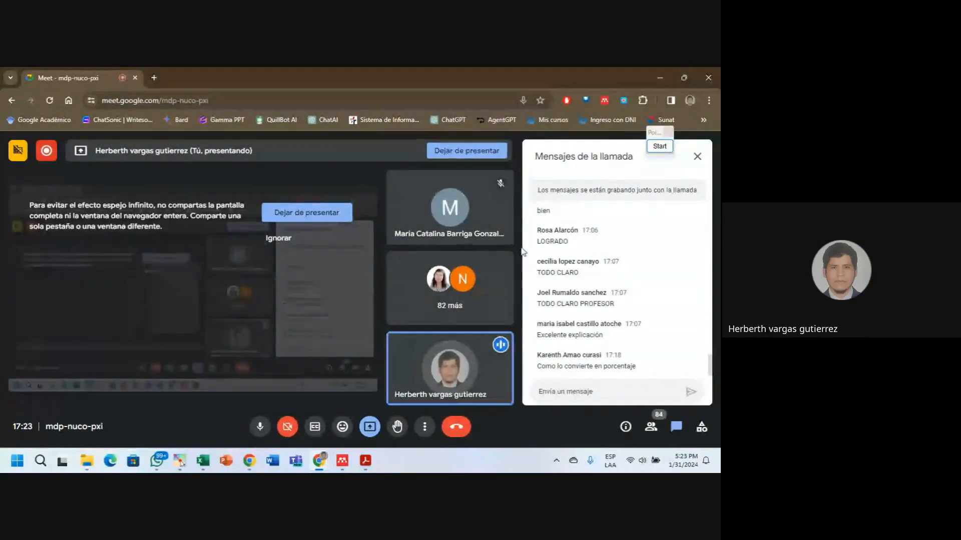
left_click(660, 78)
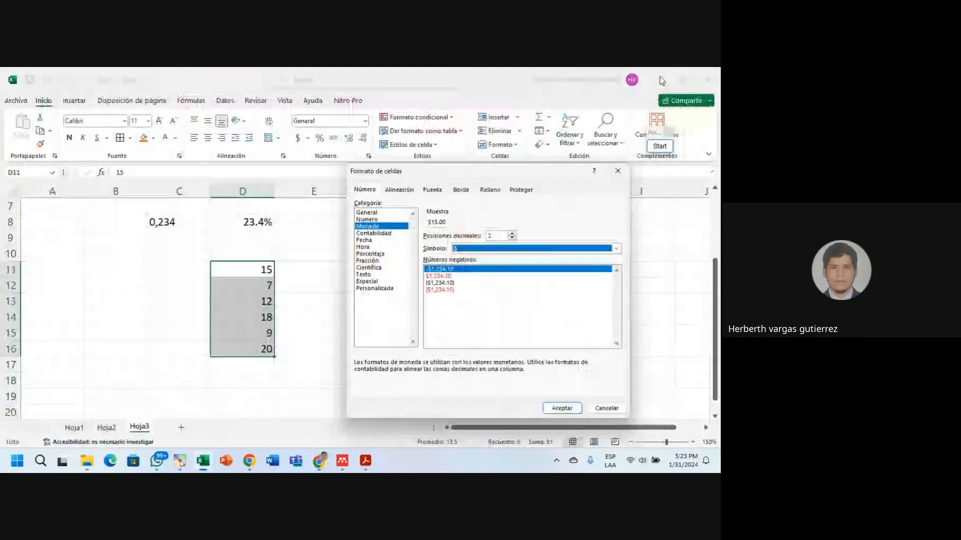
Scroll the currency symbol list and pick S/ Español (Perú) for D11:D16.
left_click(616, 249)
scroll(488, 356, "down", 3)
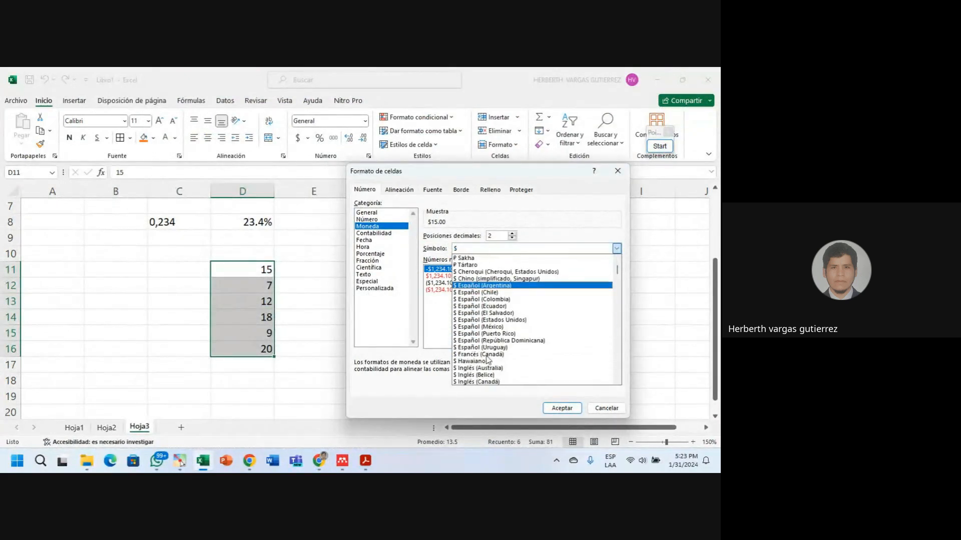
scroll(488, 356, "down", 10)
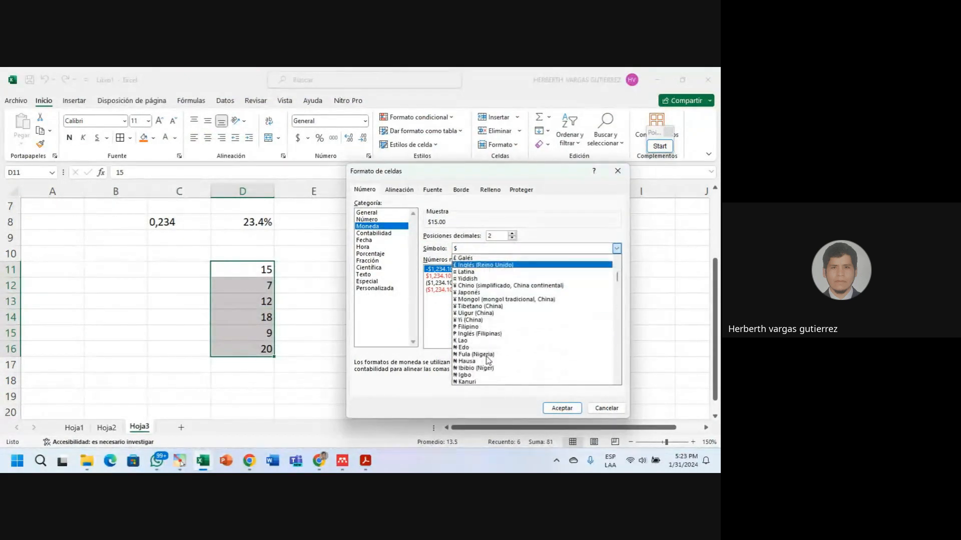
scroll(488, 356, "down", 10)
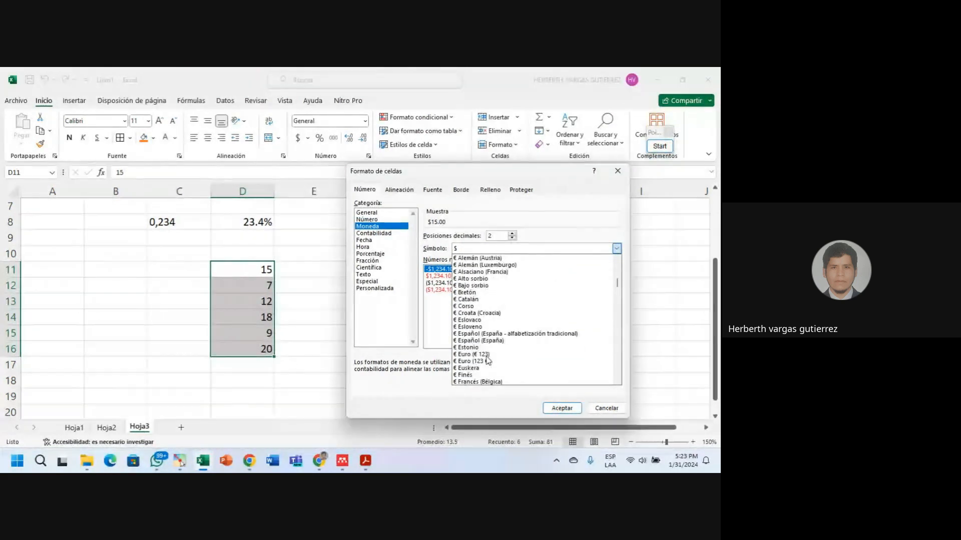
scroll(488, 359, "down", 3)
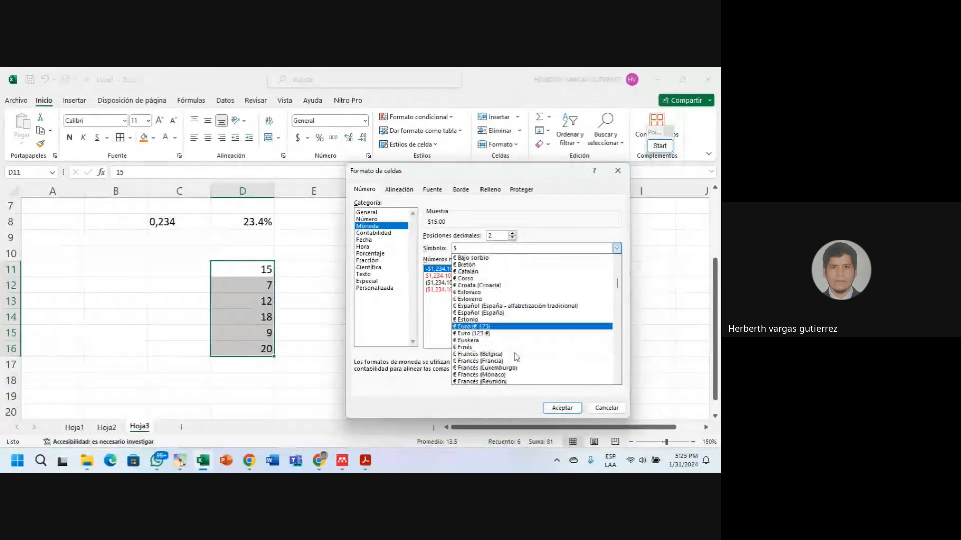
scroll(516, 358, "down", 9)
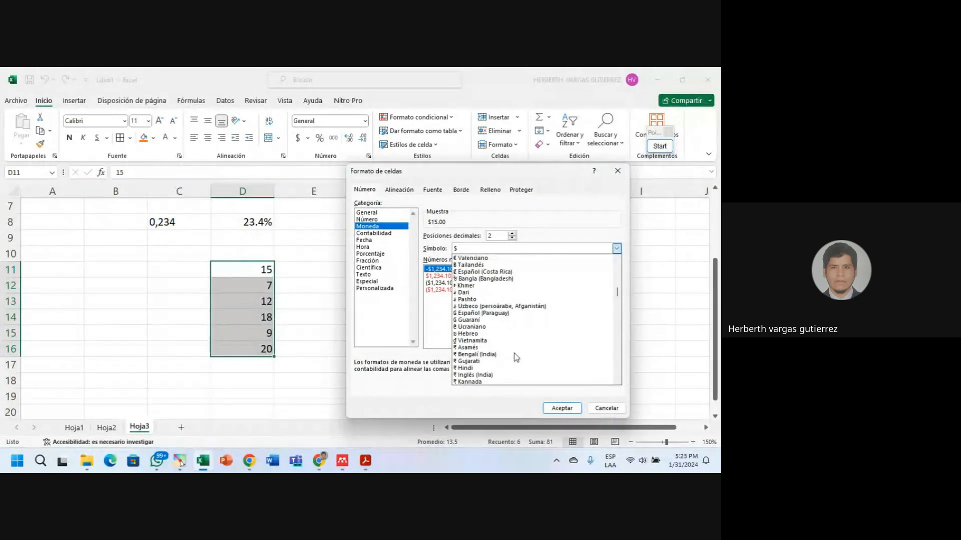
scroll(515, 357, "down", 2)
scroll(516, 357, "down", 2)
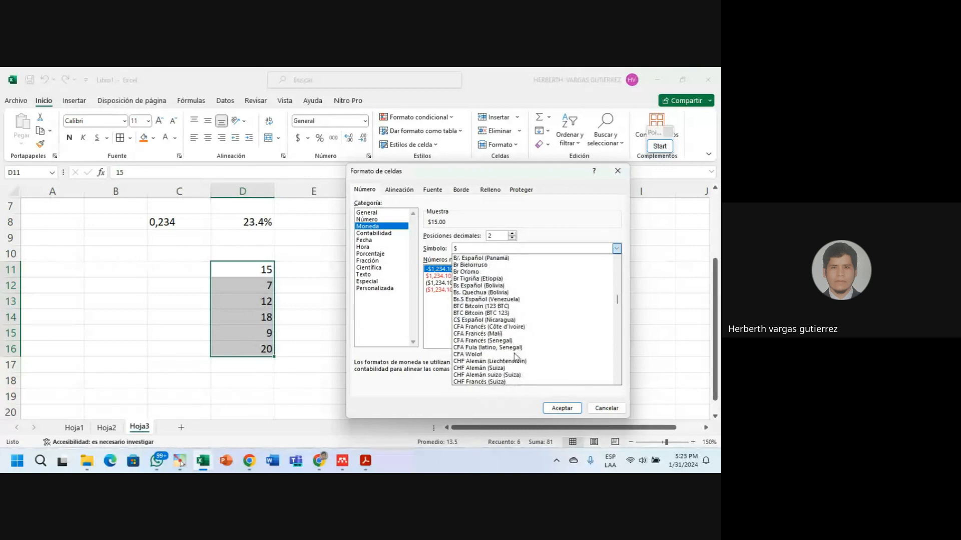
scroll(515, 358, "down", 15)
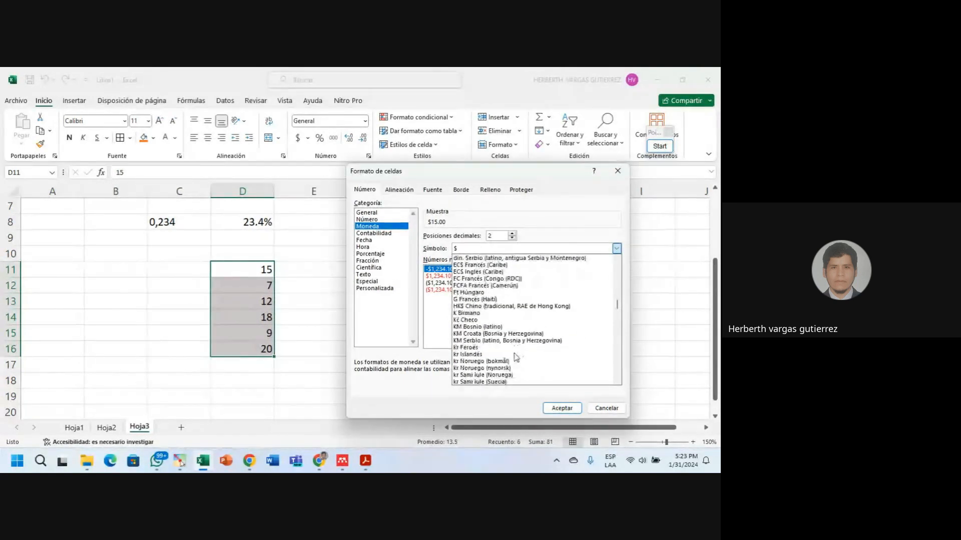
scroll(515, 358, "down", 6)
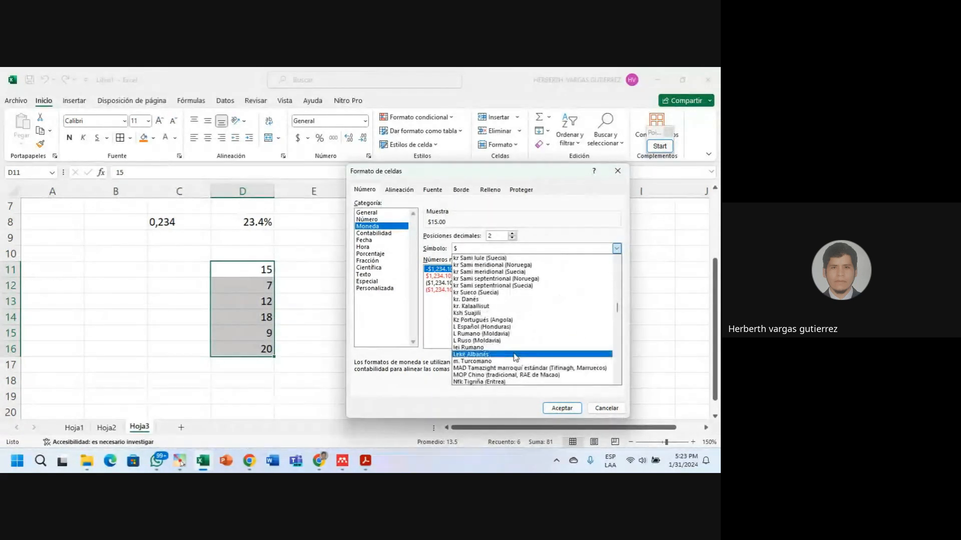
scroll(516, 357, "down", 4)
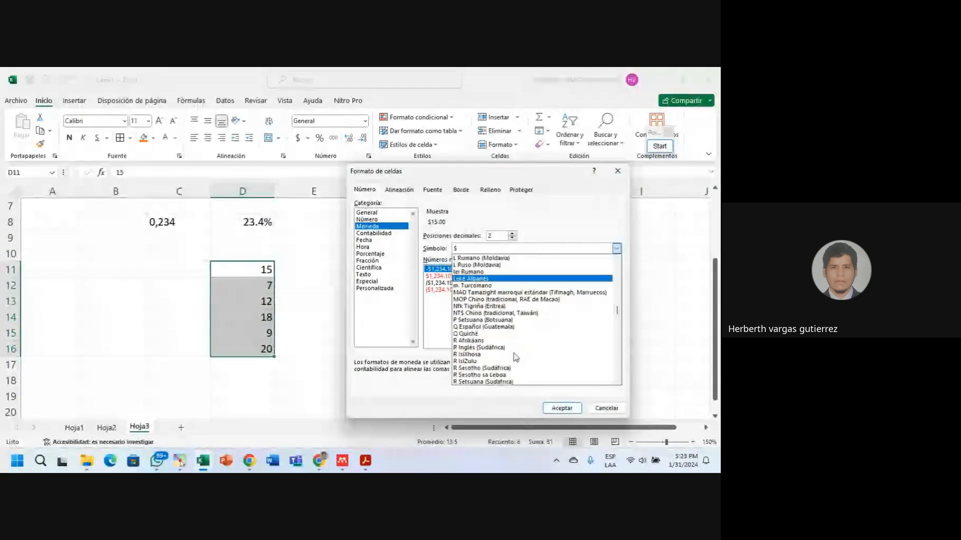
scroll(516, 357, "down", 2)
scroll(516, 357, "down", 2)
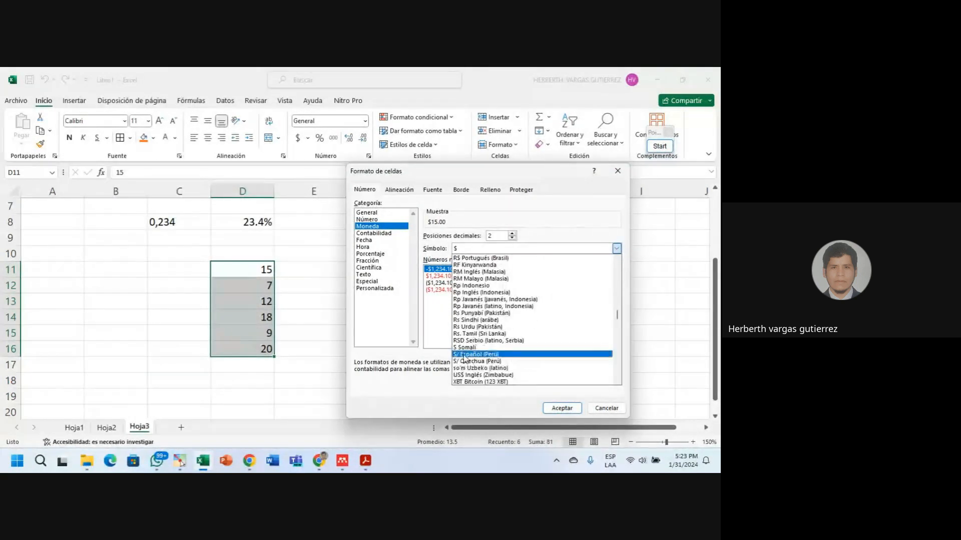
scroll(468, 359, "down", 1)
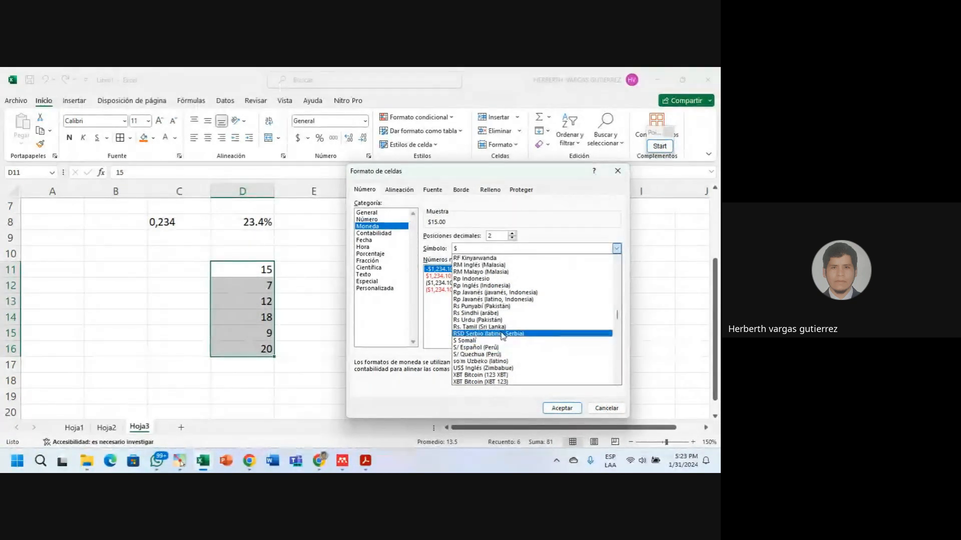
scroll(502, 335, "down", 2)
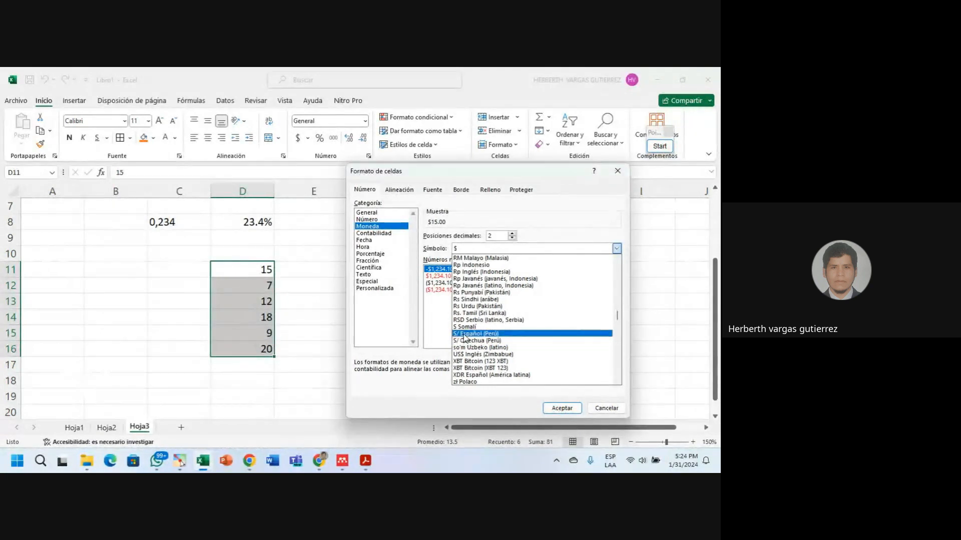
left_click(466, 334)
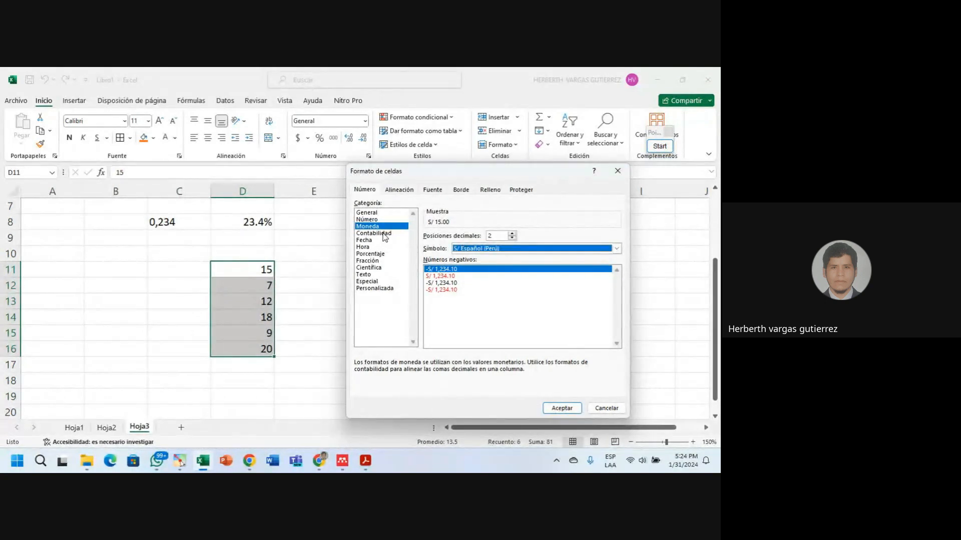
Preview Contabilidad, Fecha, Hora, Porcentaje, Fracción, Científica, Texto and Especial, ending on Personalizada.
left_click(383, 233)
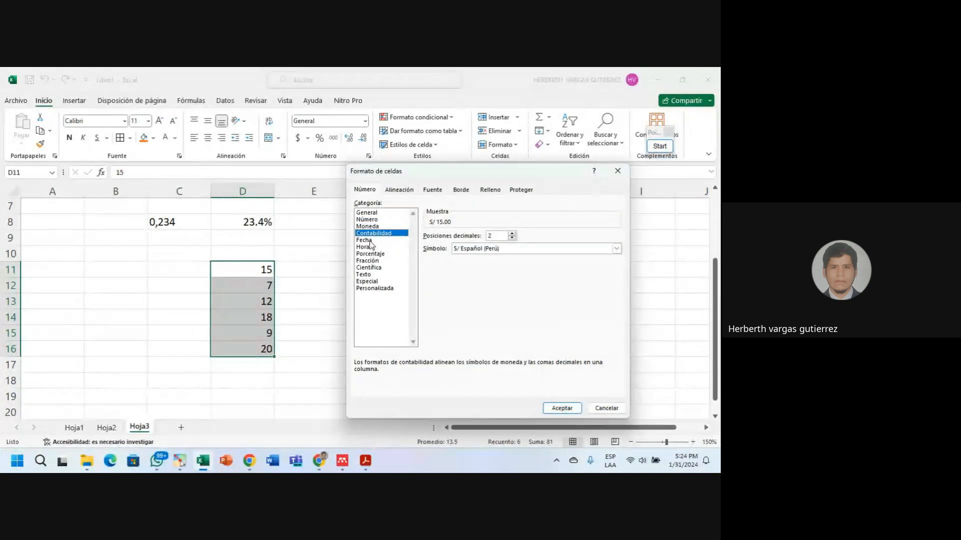
left_click(368, 240)
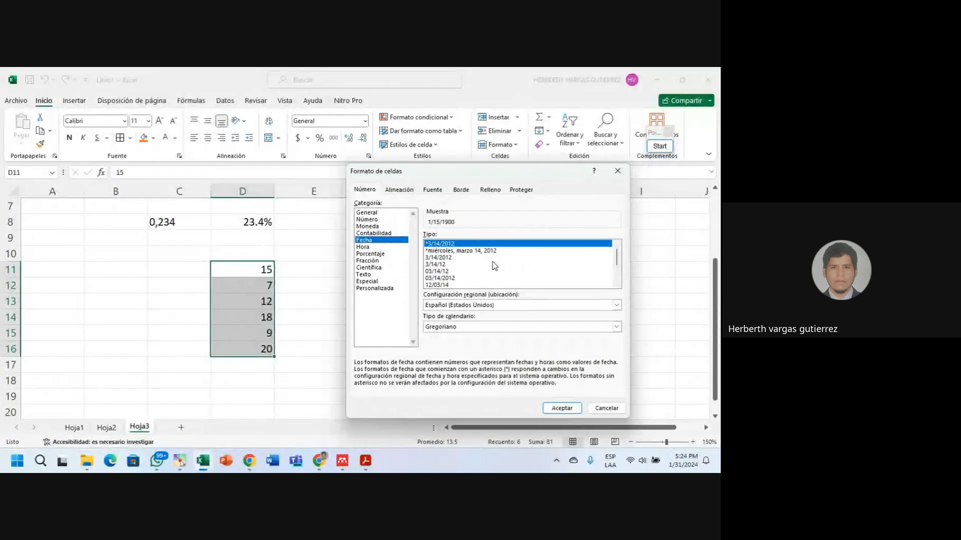
left_click(361, 247)
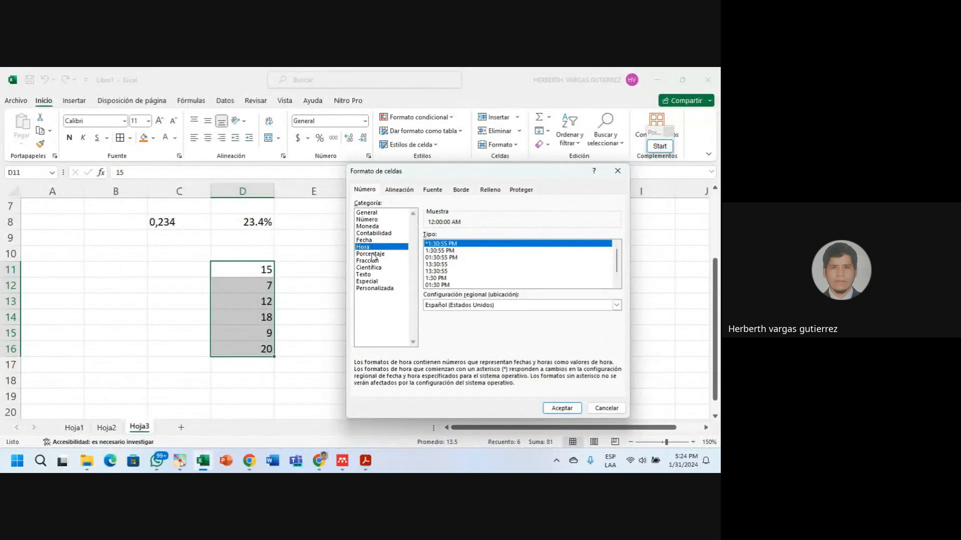
left_click(371, 254)
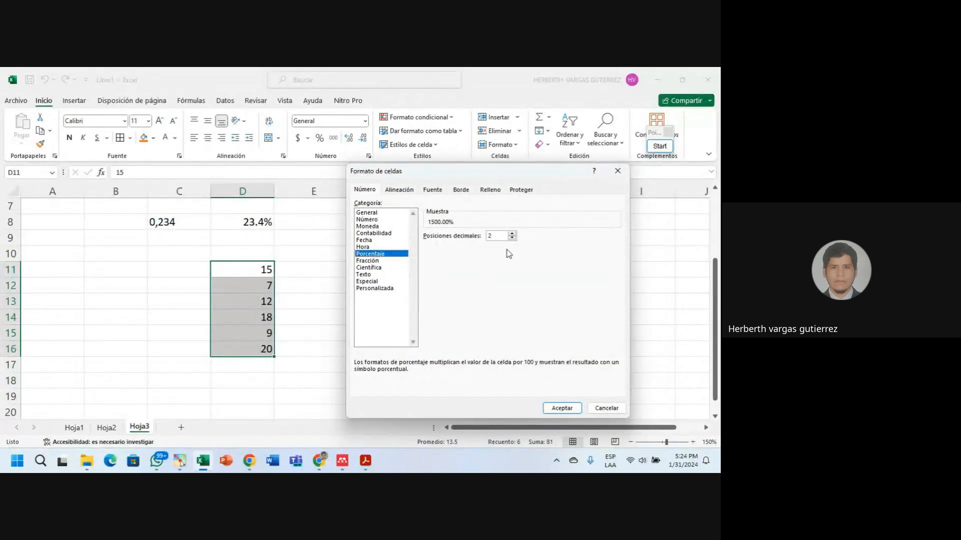
left_click(373, 261)
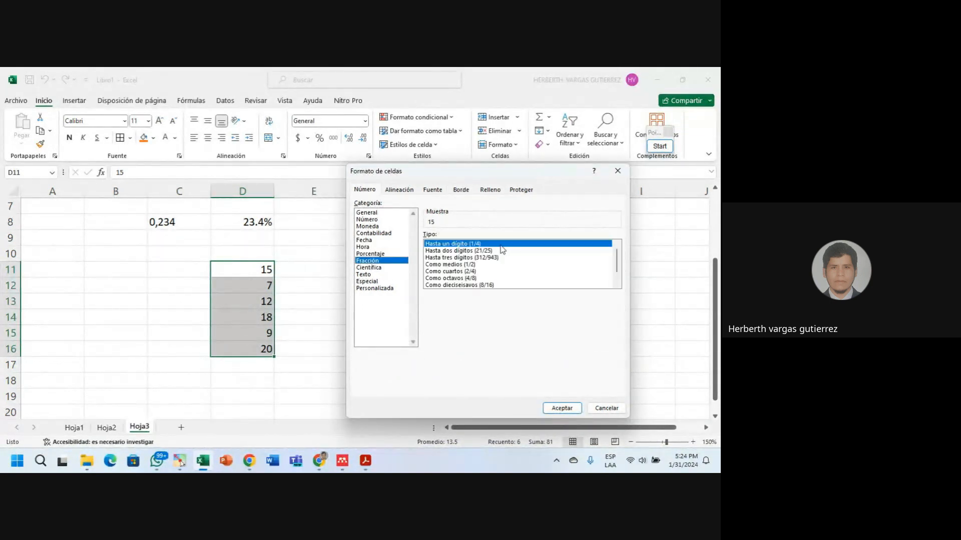
left_click(372, 269)
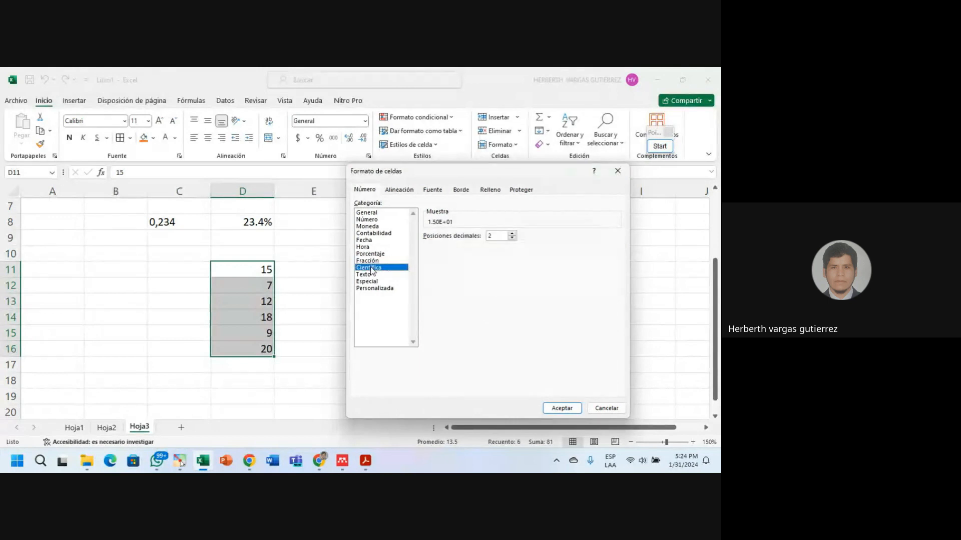
left_click(368, 275)
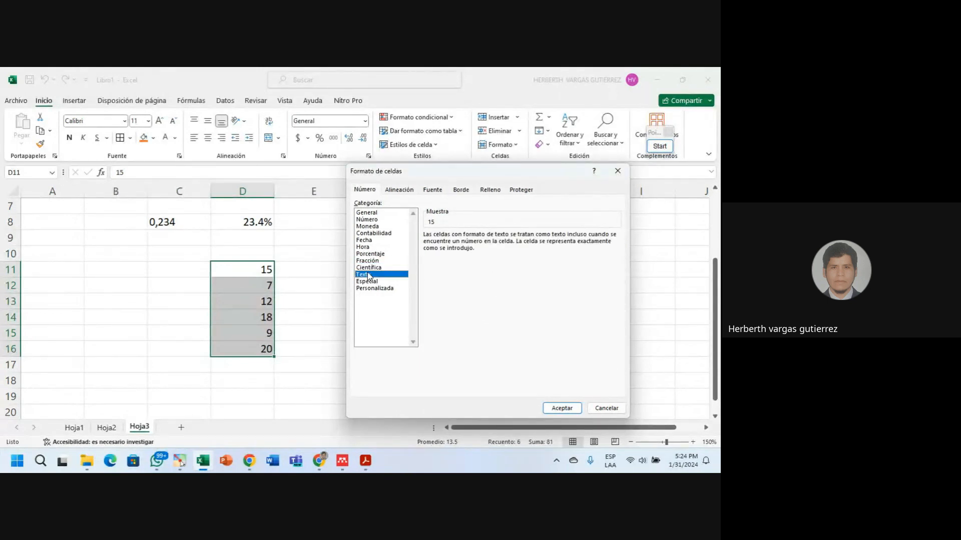
left_click(370, 281)
left_click(386, 290)
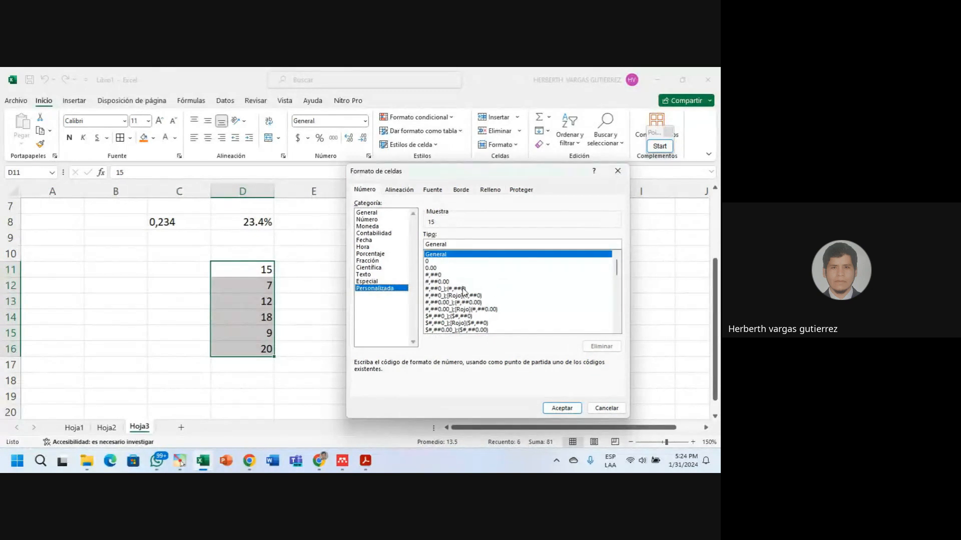
Turn the 0 custom code into 0# and accept it for D11:D16.
left_click(434, 261)
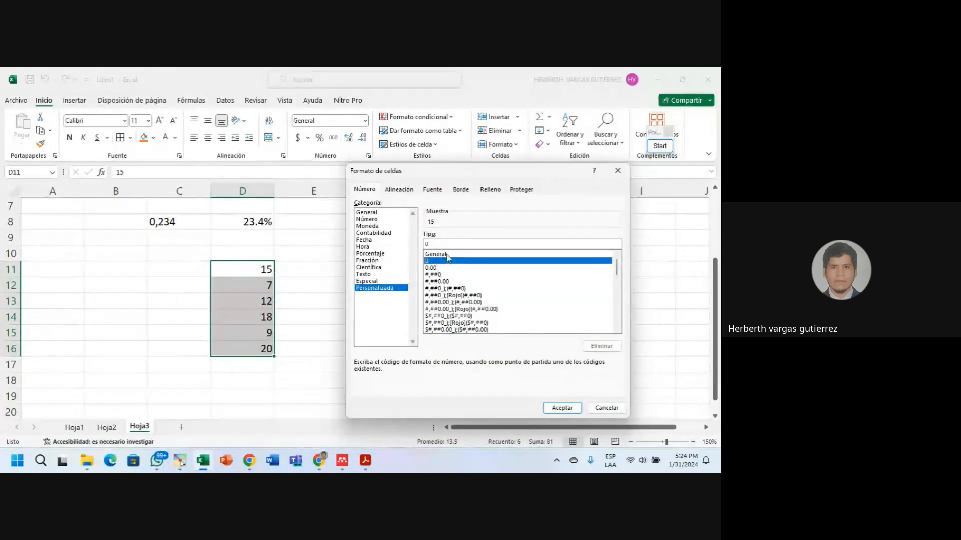
left_click(454, 244)
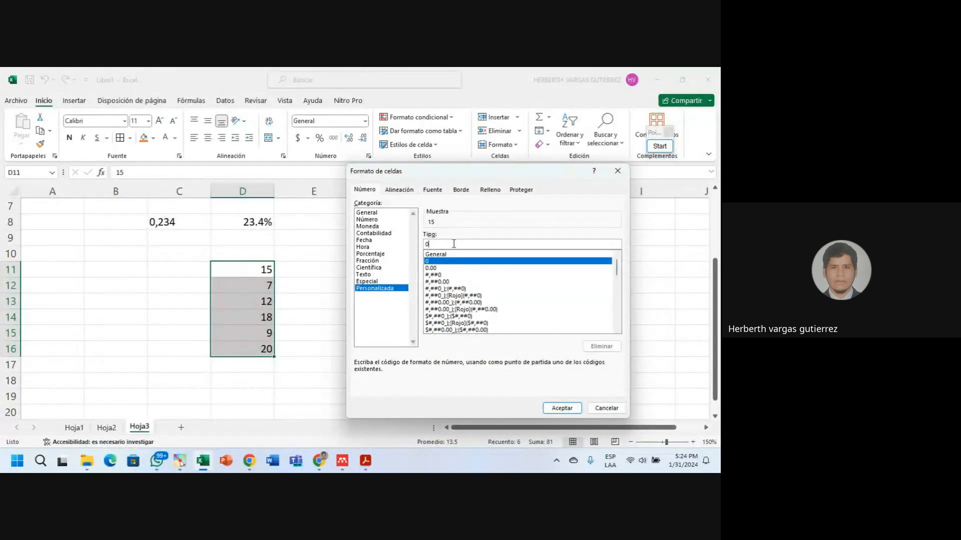
type("#")
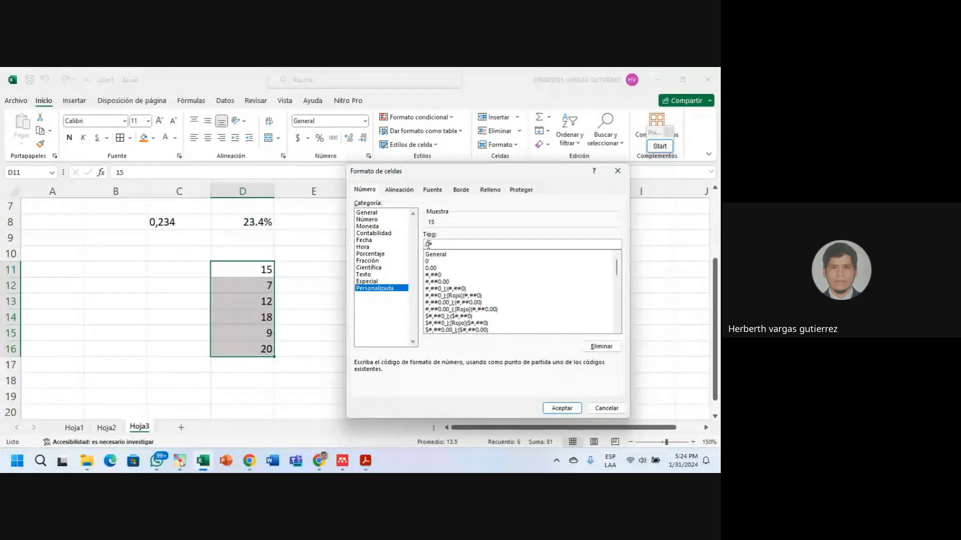
left_click(561, 407)
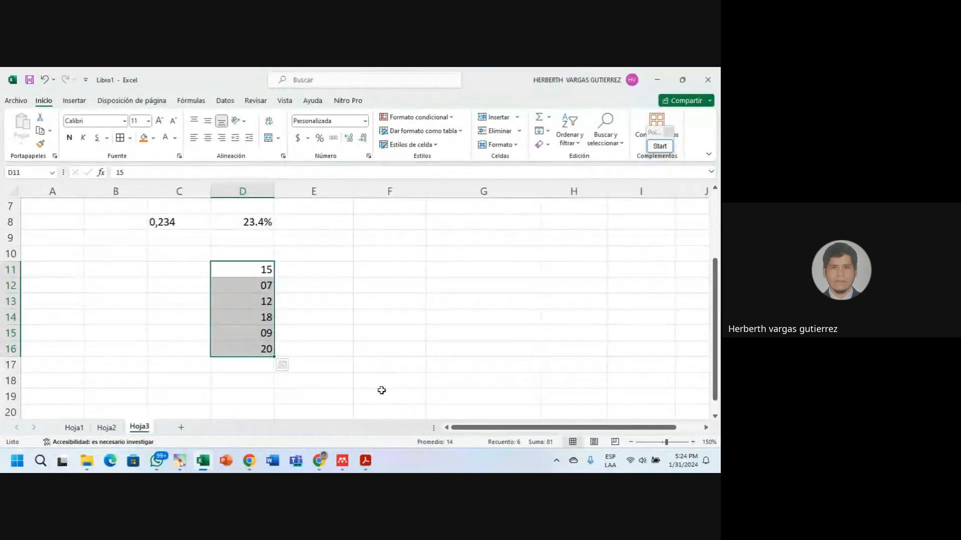
key("ctrl+v")
left_click(369, 158)
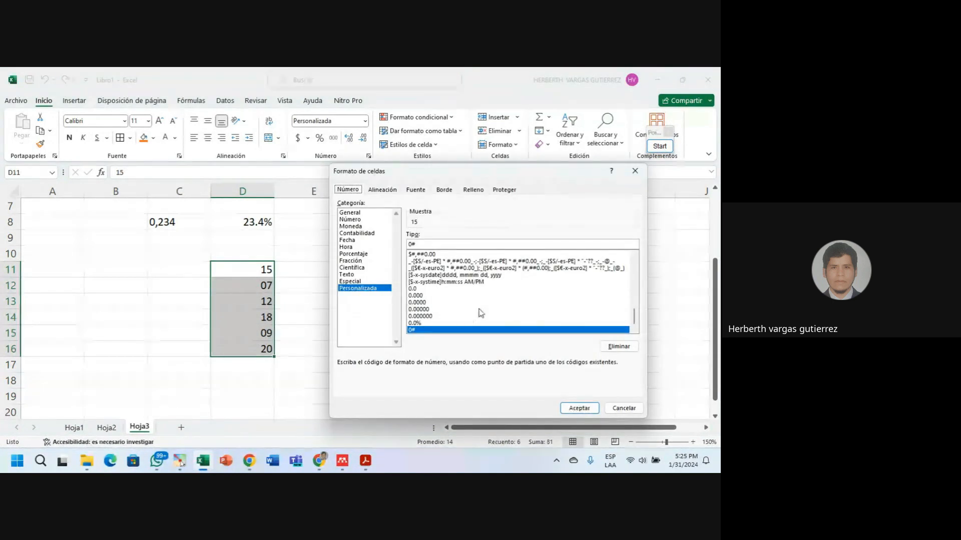
left_click(624, 407)
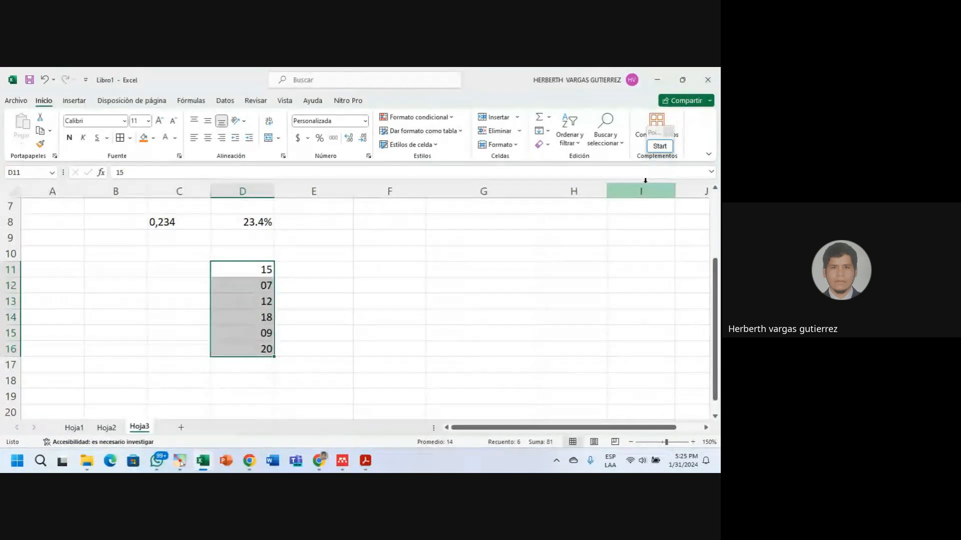
mouse_move(322, 460)
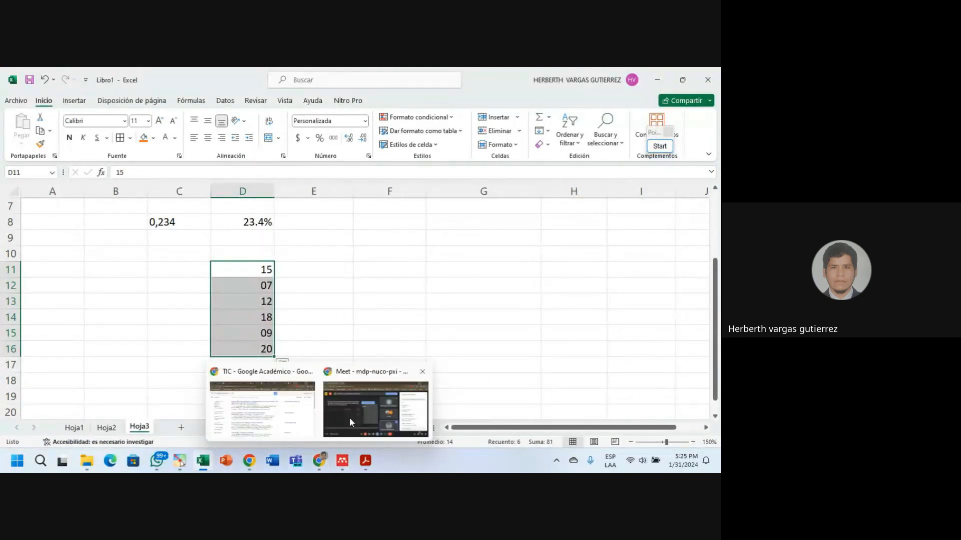
left_click(353, 414)
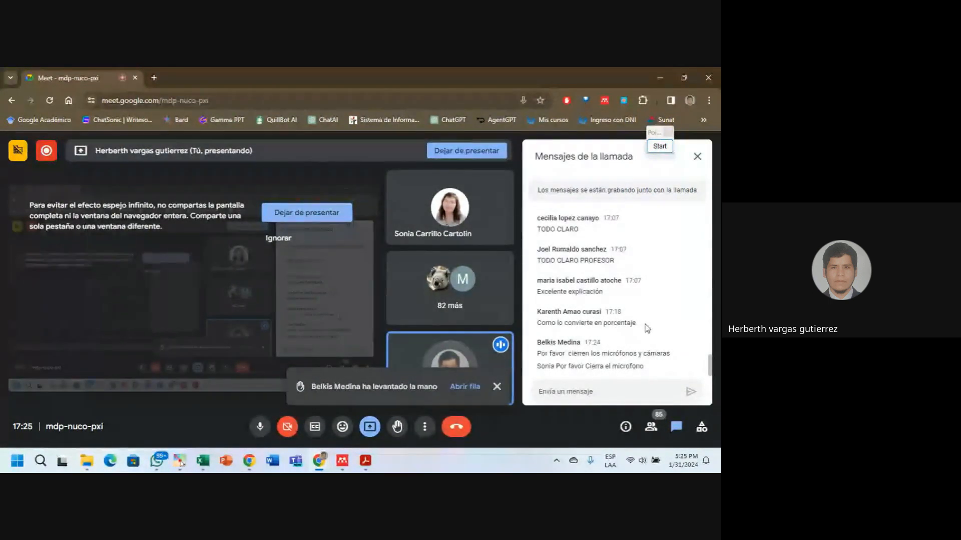
left_click(659, 78)
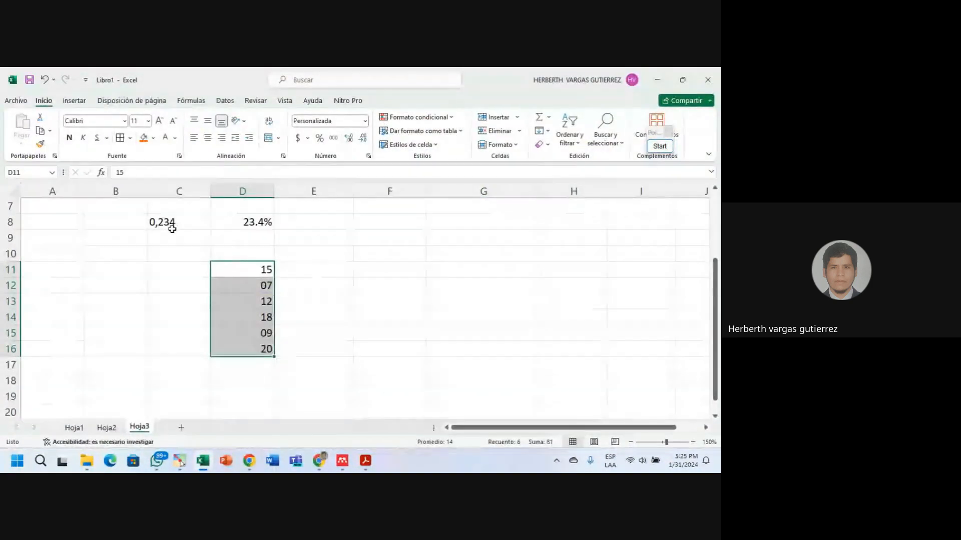
Apply the percentage style (Estilo porcentual) to C8's 0,234 value.
left_click(170, 223)
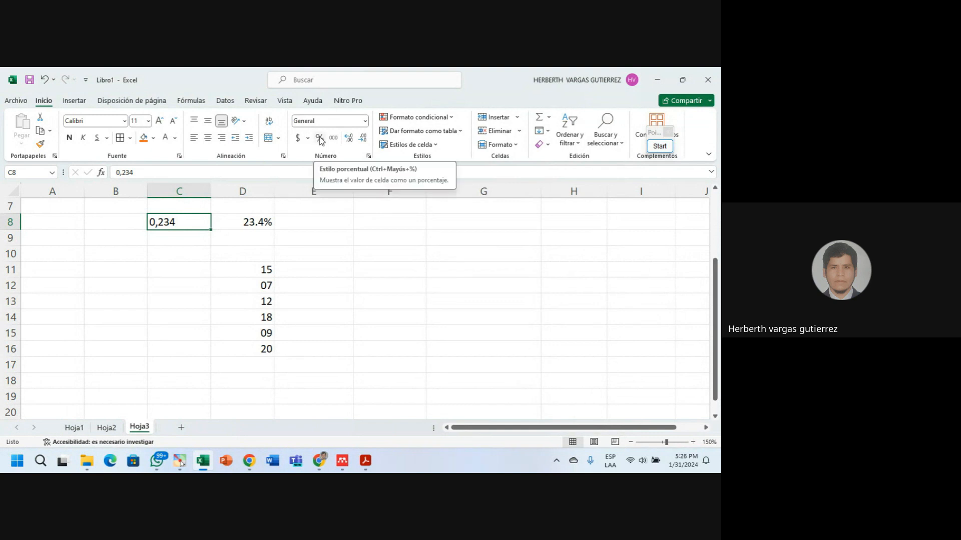
left_click(320, 138)
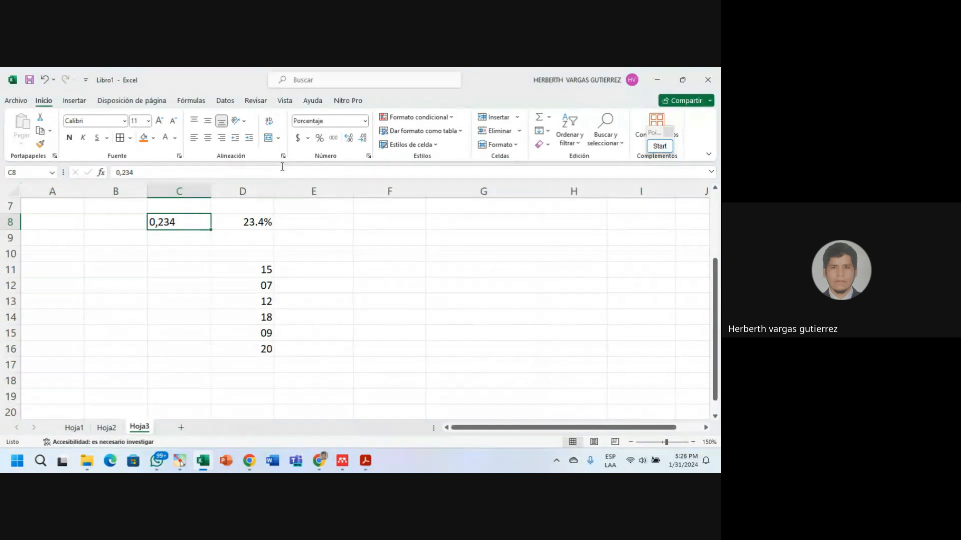
left_click(250, 235)
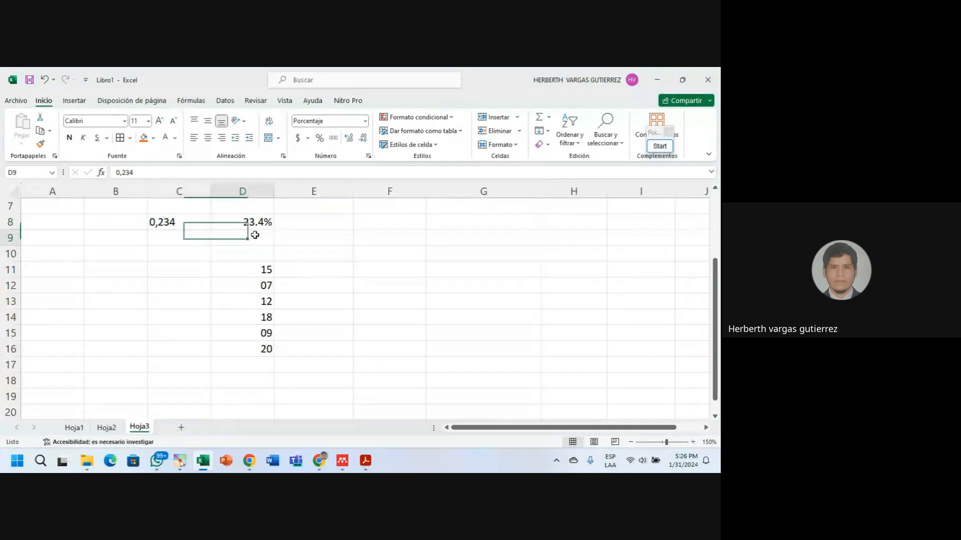
Change C8's decimal comma to a period so it becomes 0.234, displayed as 23%.
double_click(163, 224)
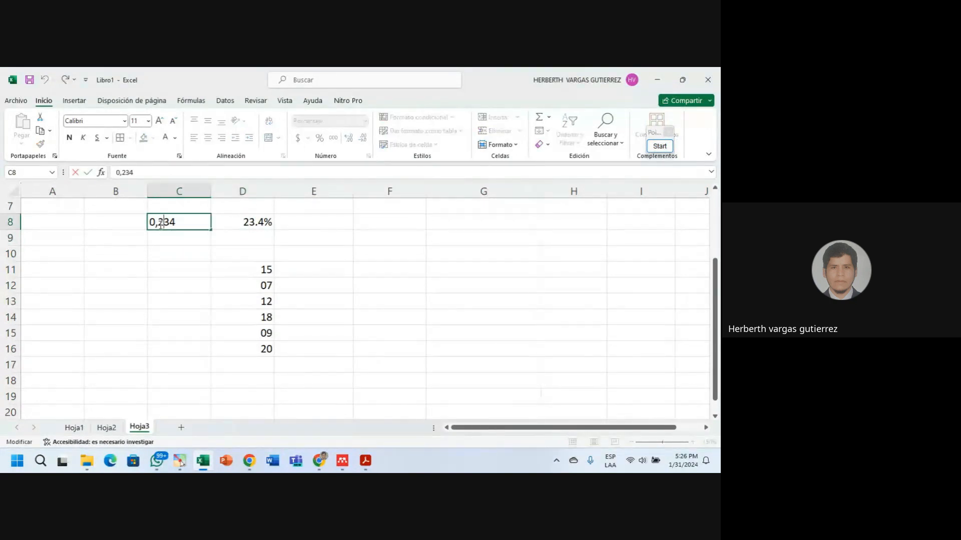
key("Delete")
type(".")
key("Return")
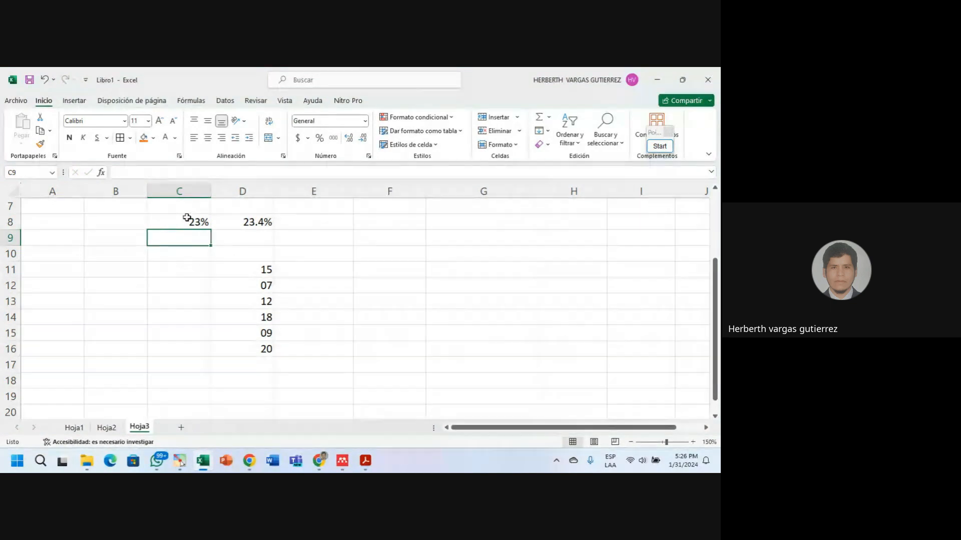
left_click(201, 219)
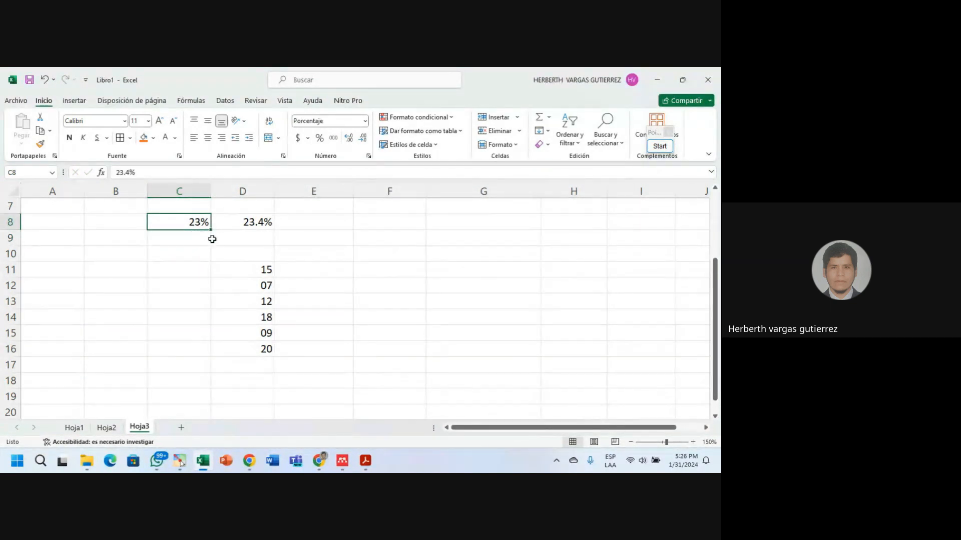
left_click(370, 222)
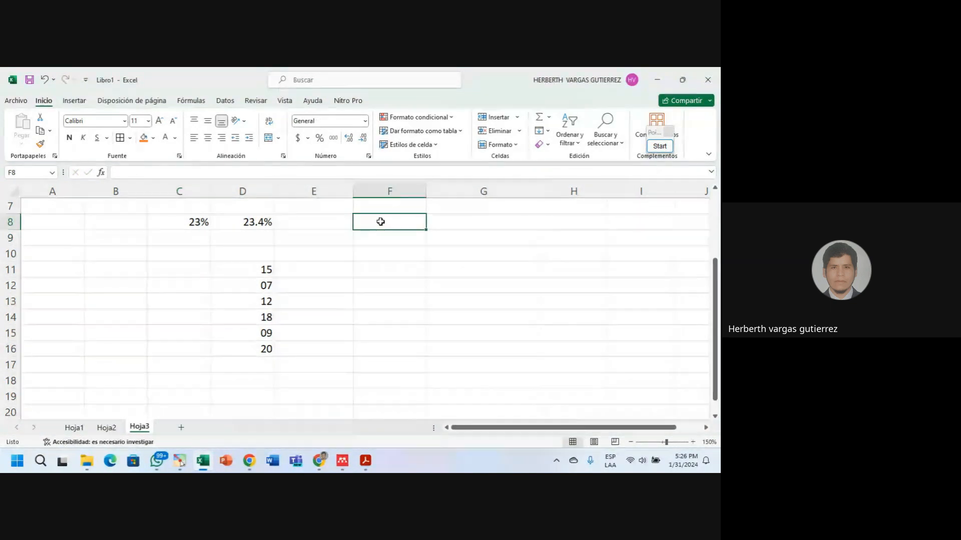
Enter 0.567 in F8 as a percentage (57%), then bring the Google Meet call back.
type("0.567")
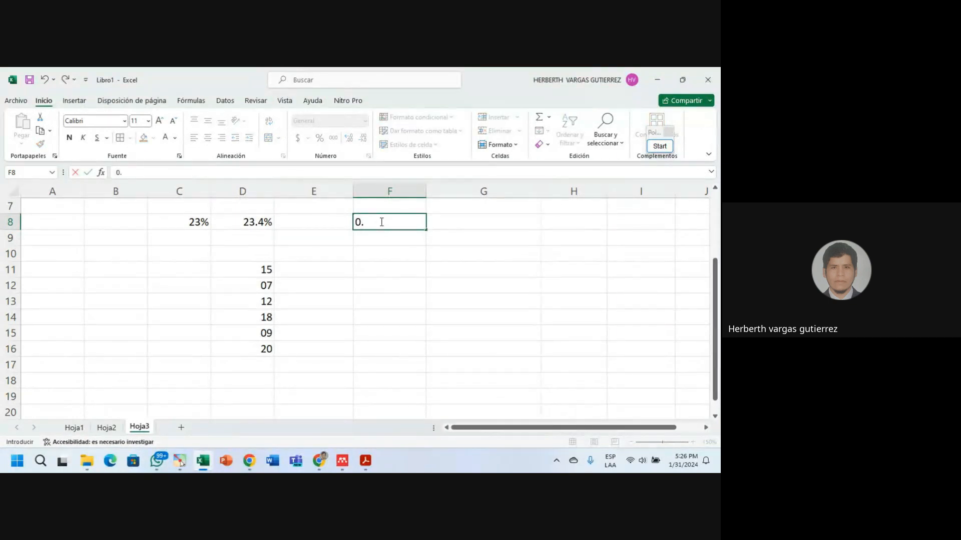
left_click(374, 250)
left_click(383, 224)
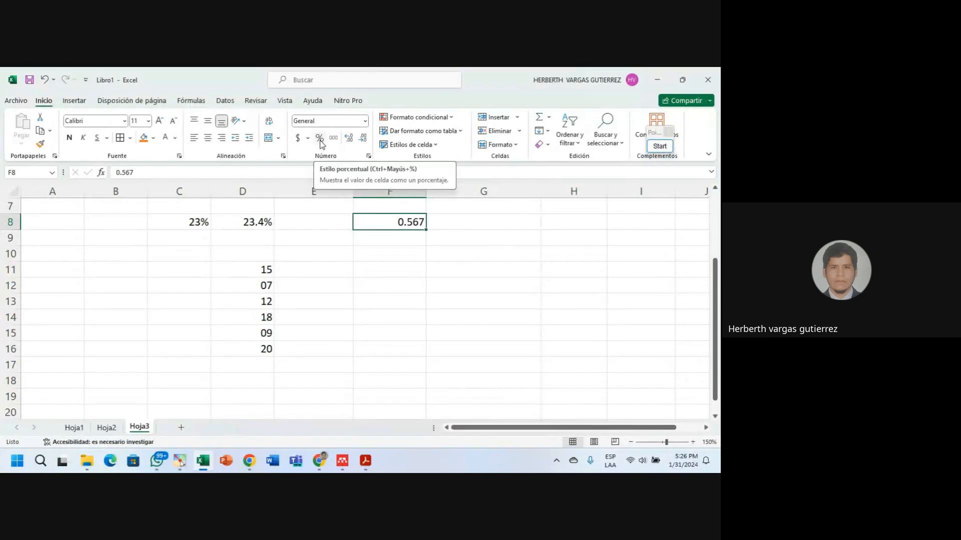
left_click(320, 139)
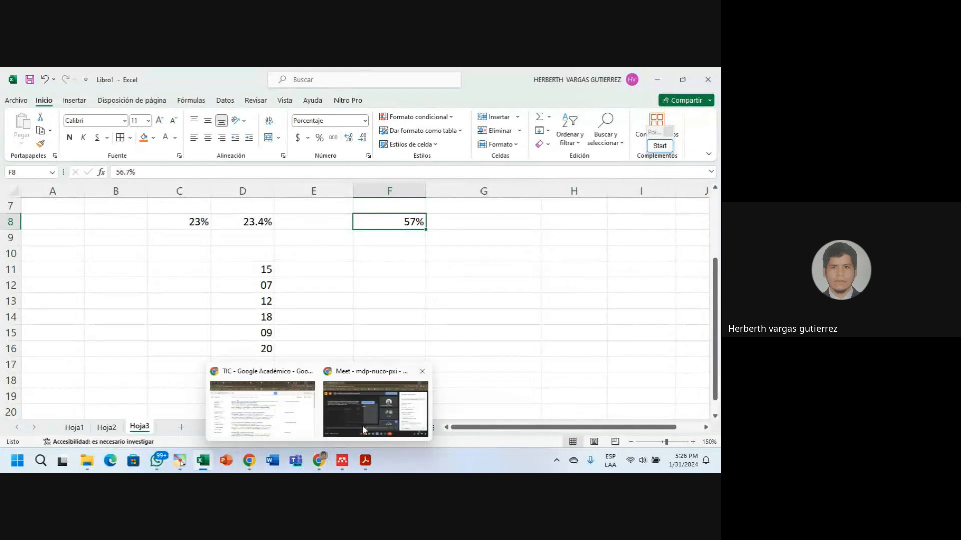
left_click(396, 418)
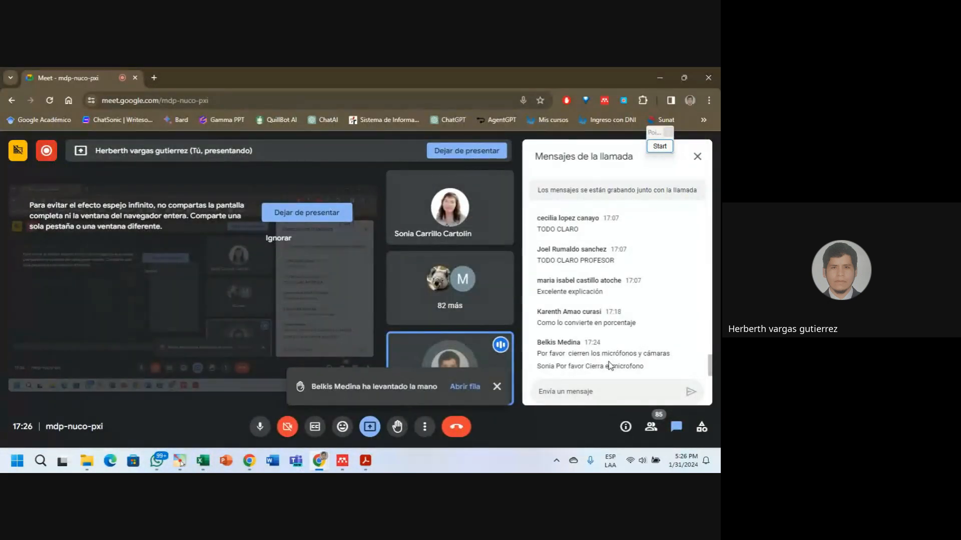